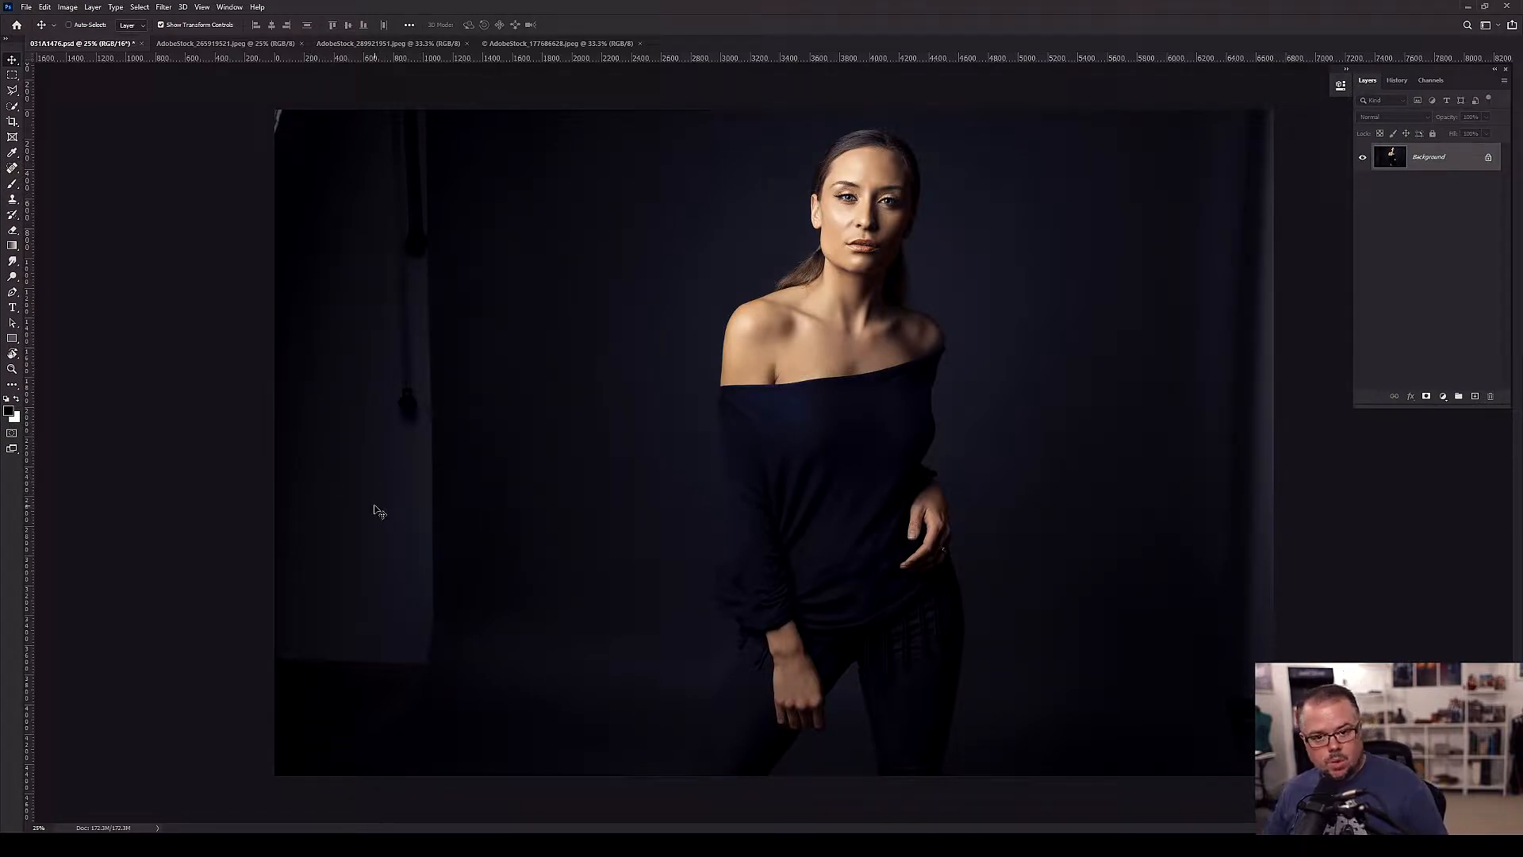
- Outline the strip with the backdrop edge and hanging cords along the photo's left side with the Polygonal Lasso, extending beyond the canvas
click(11, 92)
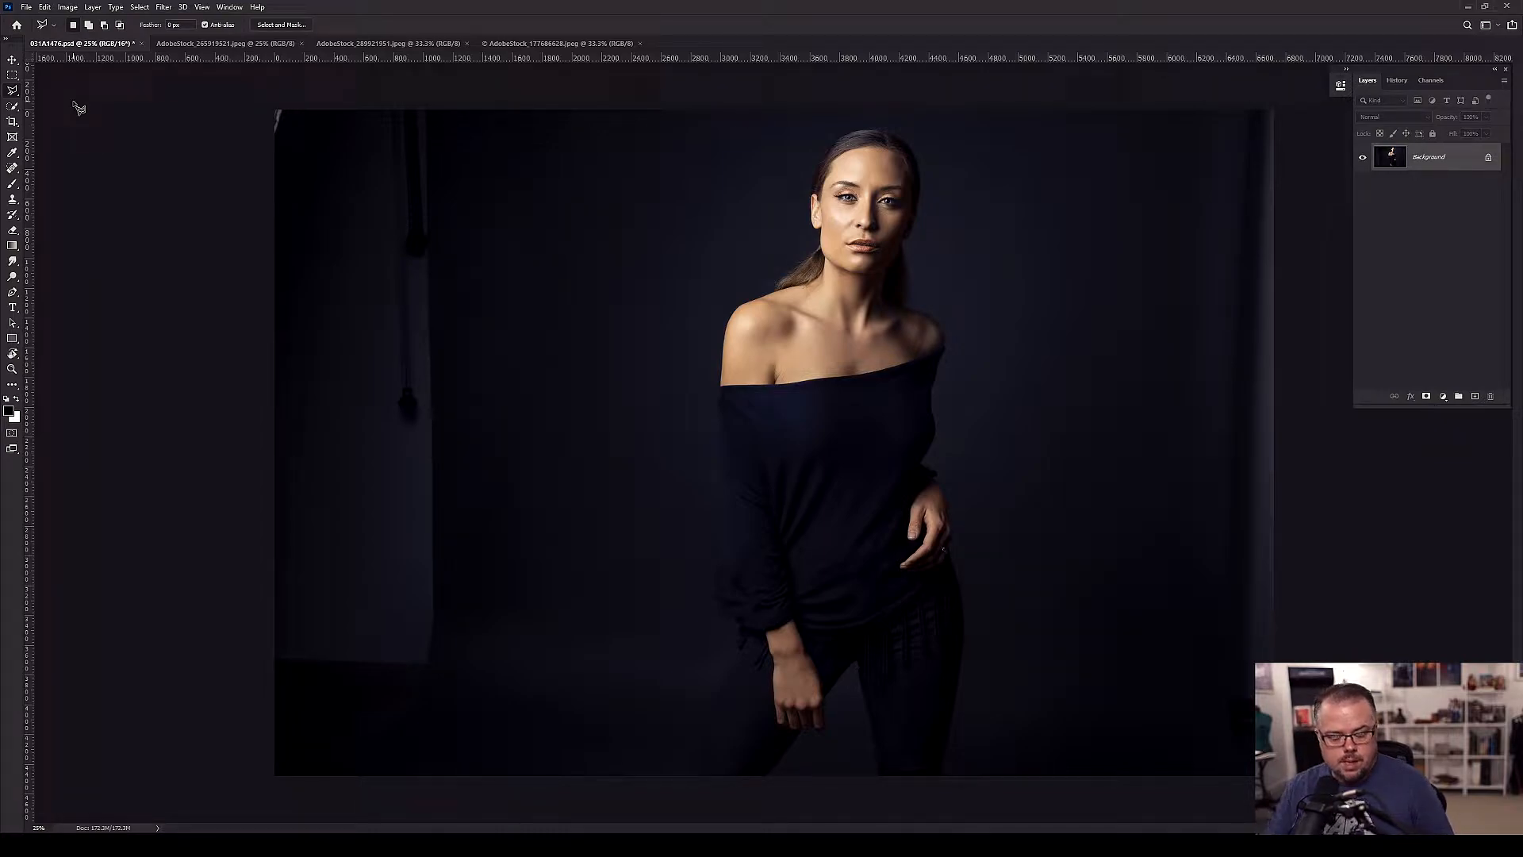
key(ctrl+minus)
key(ctrl+minus)
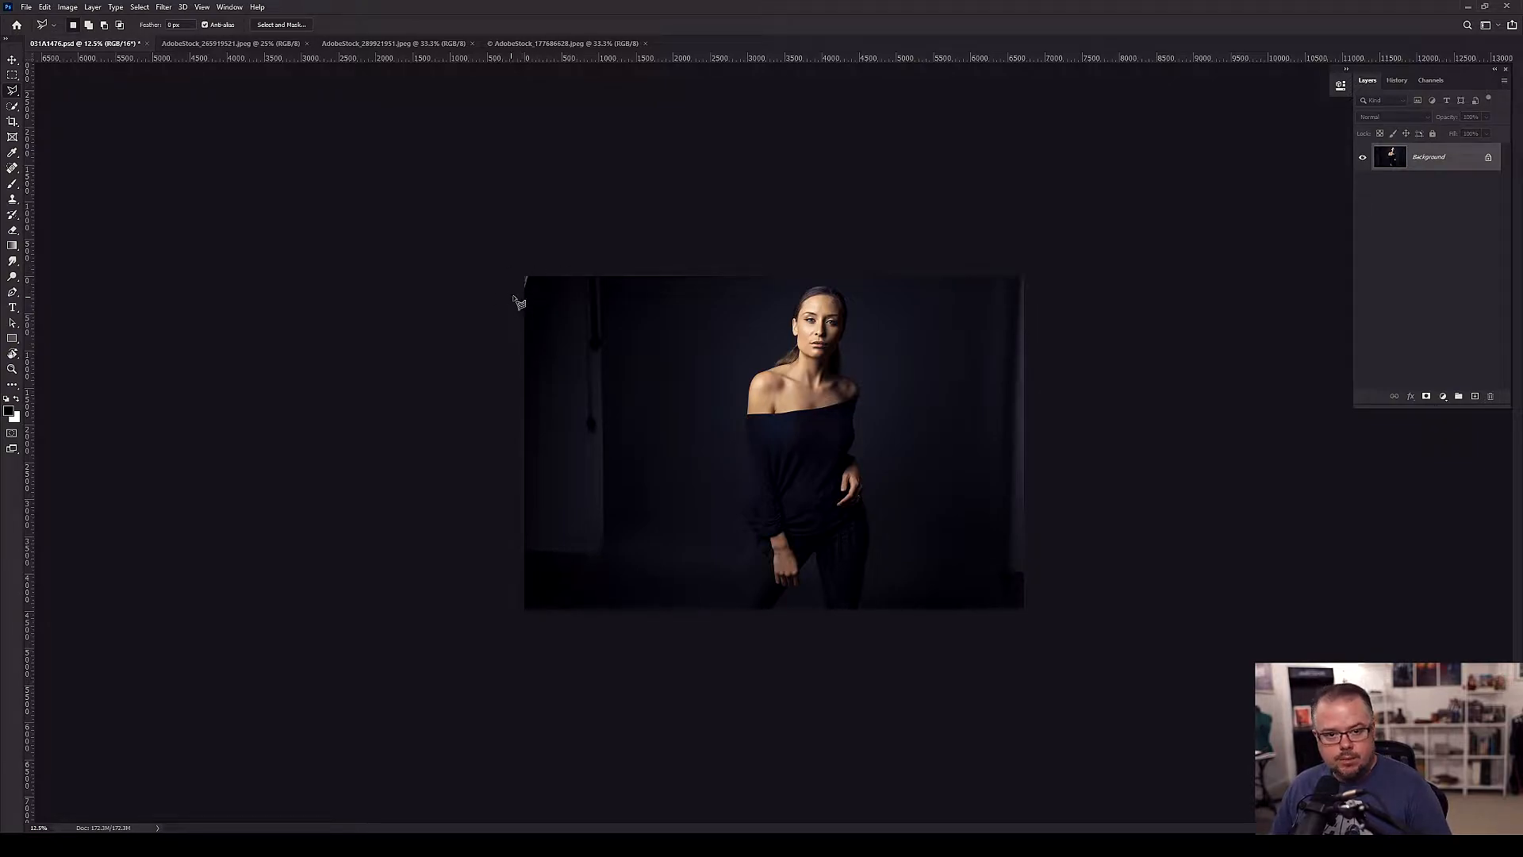
drag(507, 249, 621, 252)
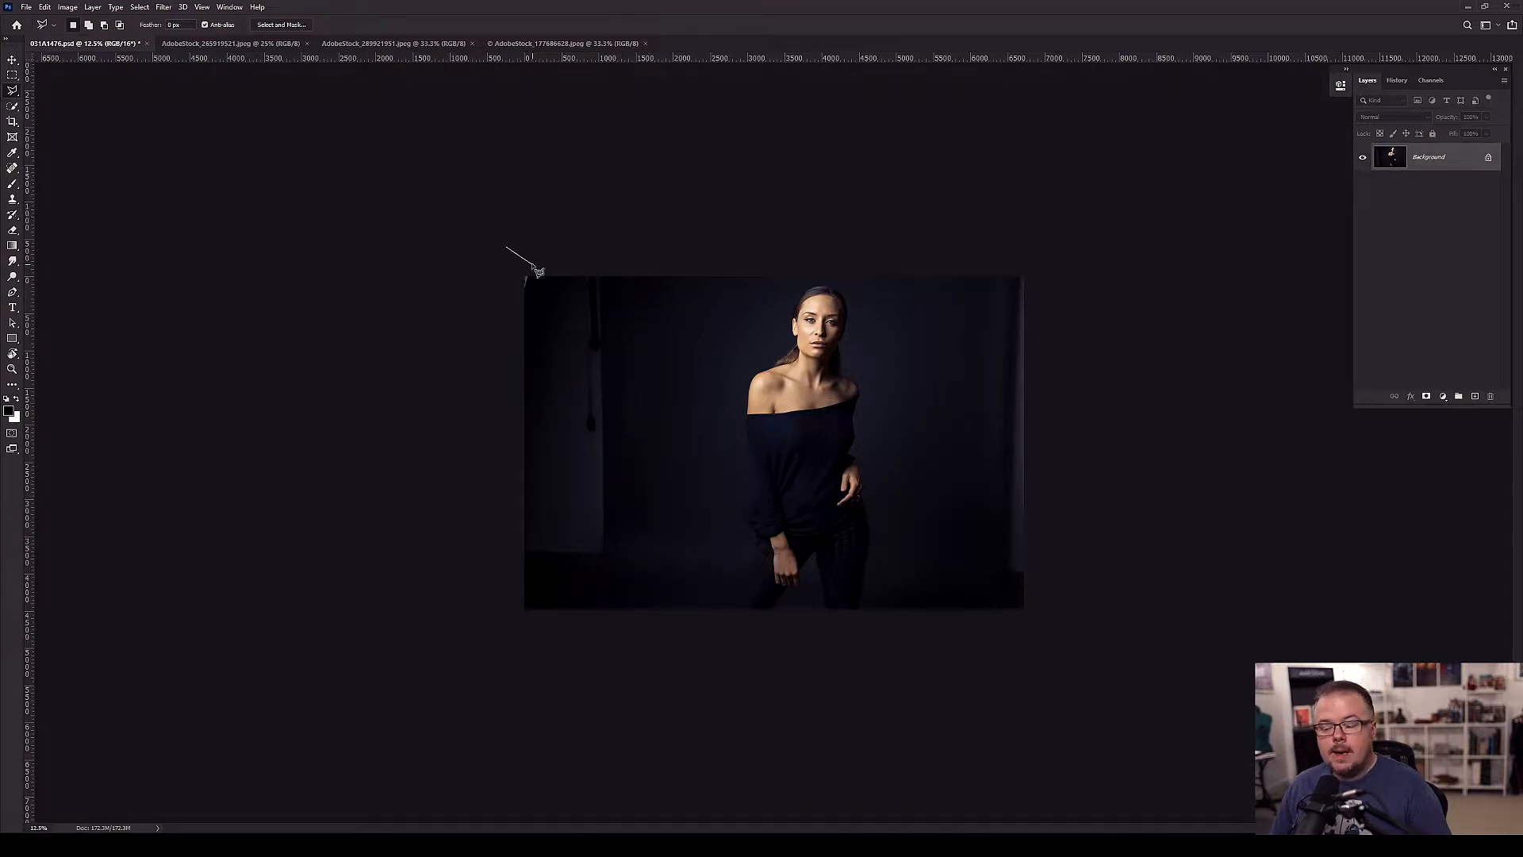
click(621, 249)
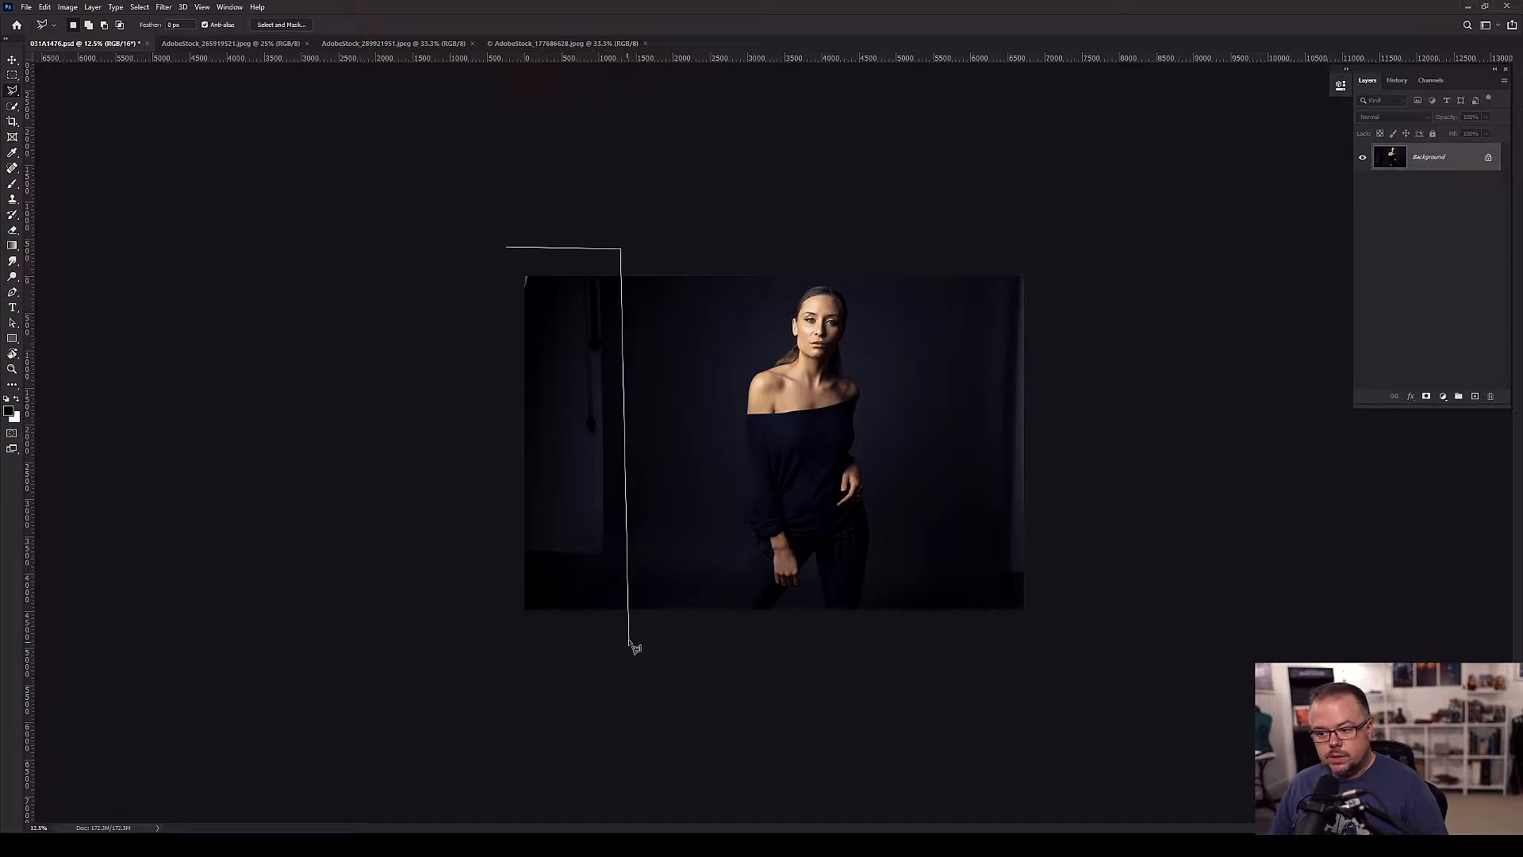
click(628, 639)
click(480, 637)
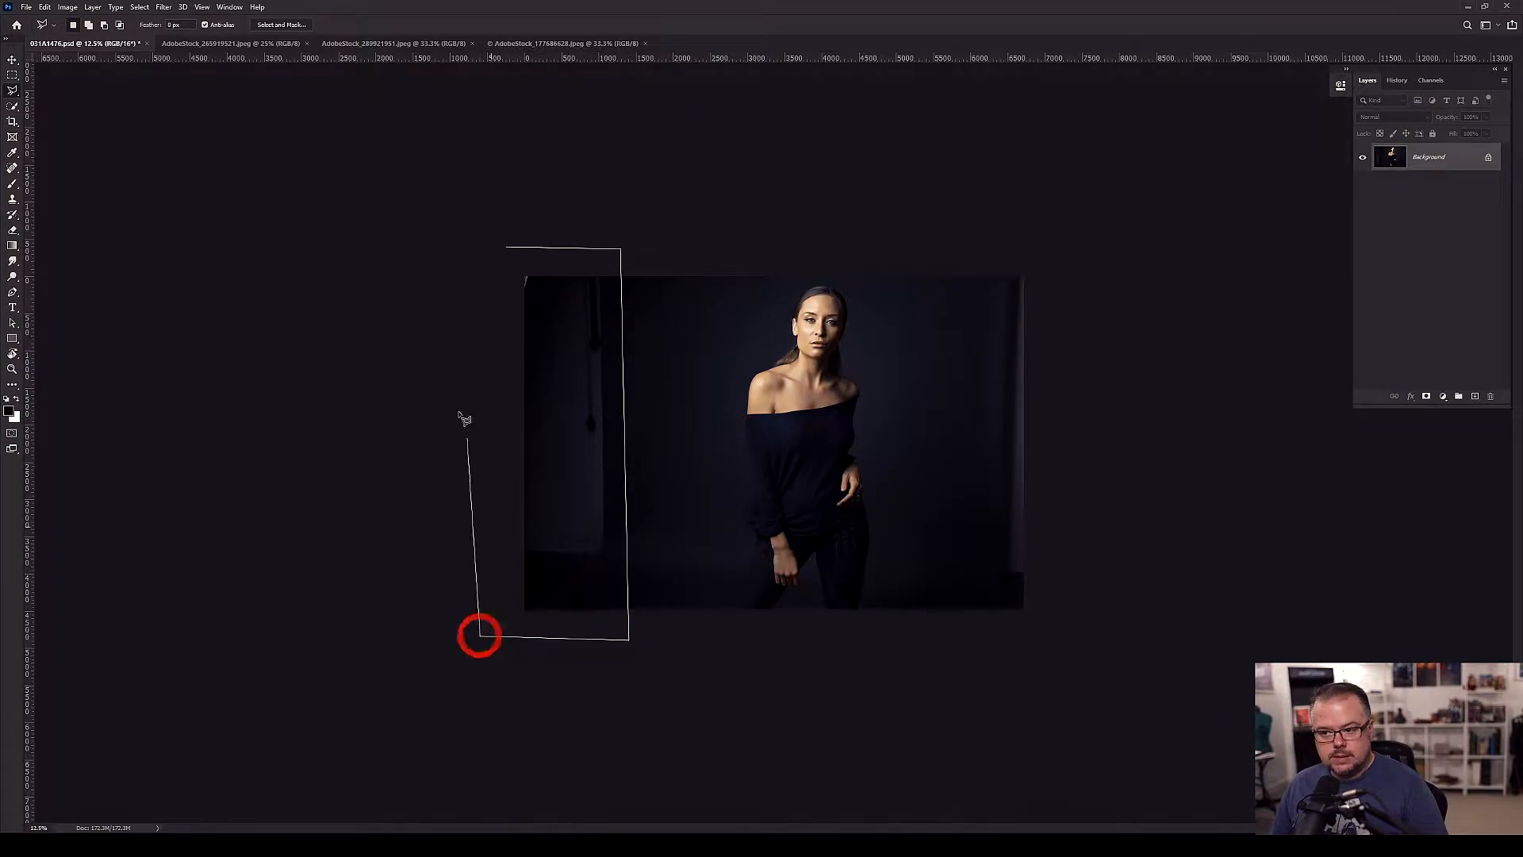
click(505, 249)
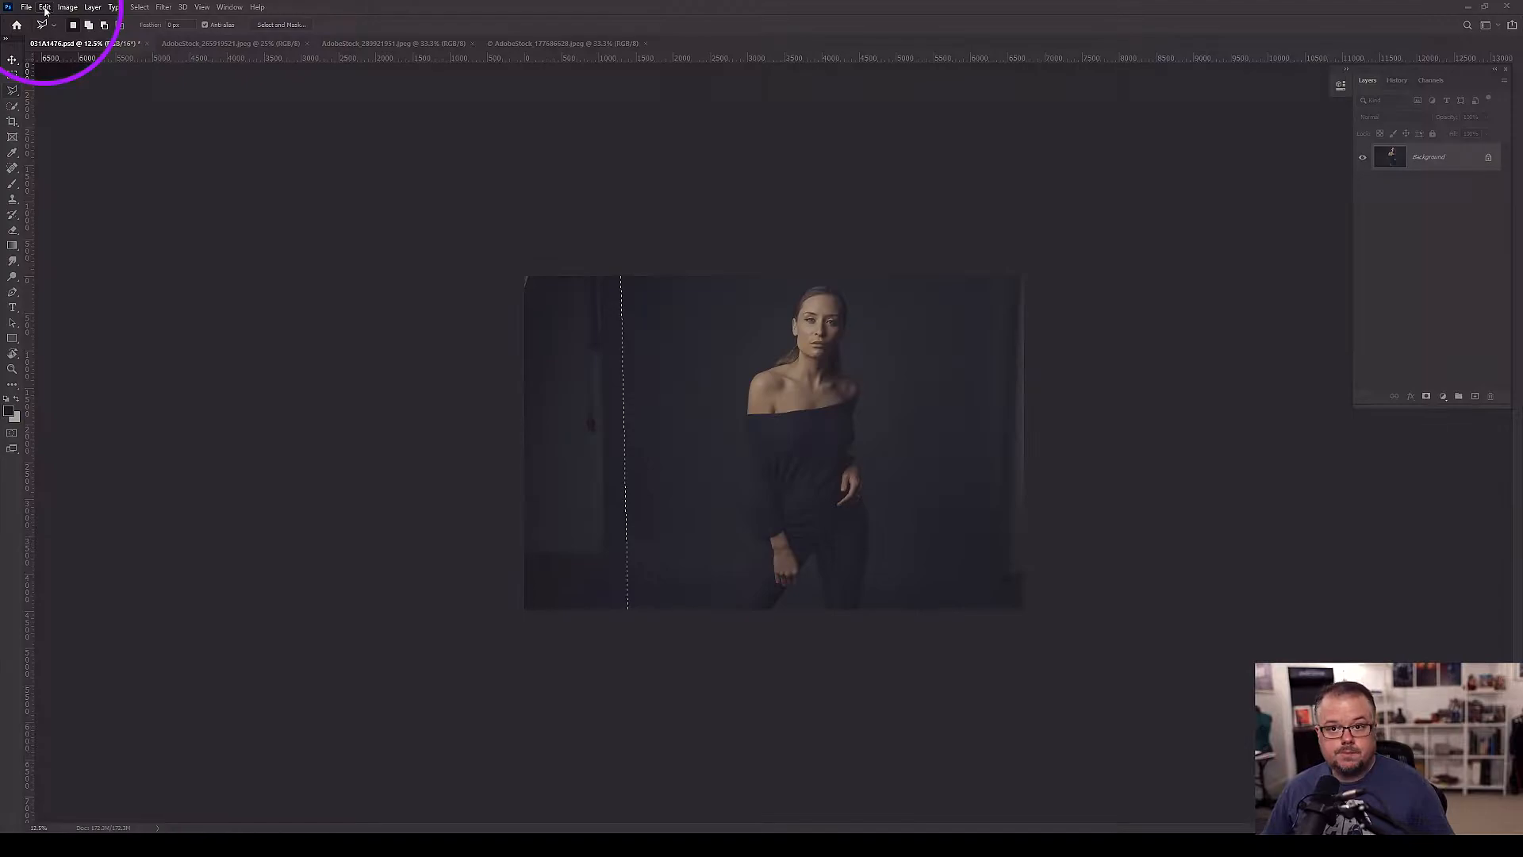
- Replace the selected left strip using Content-Aware Fill output to a new layer, and clear the selection
click(46, 8)
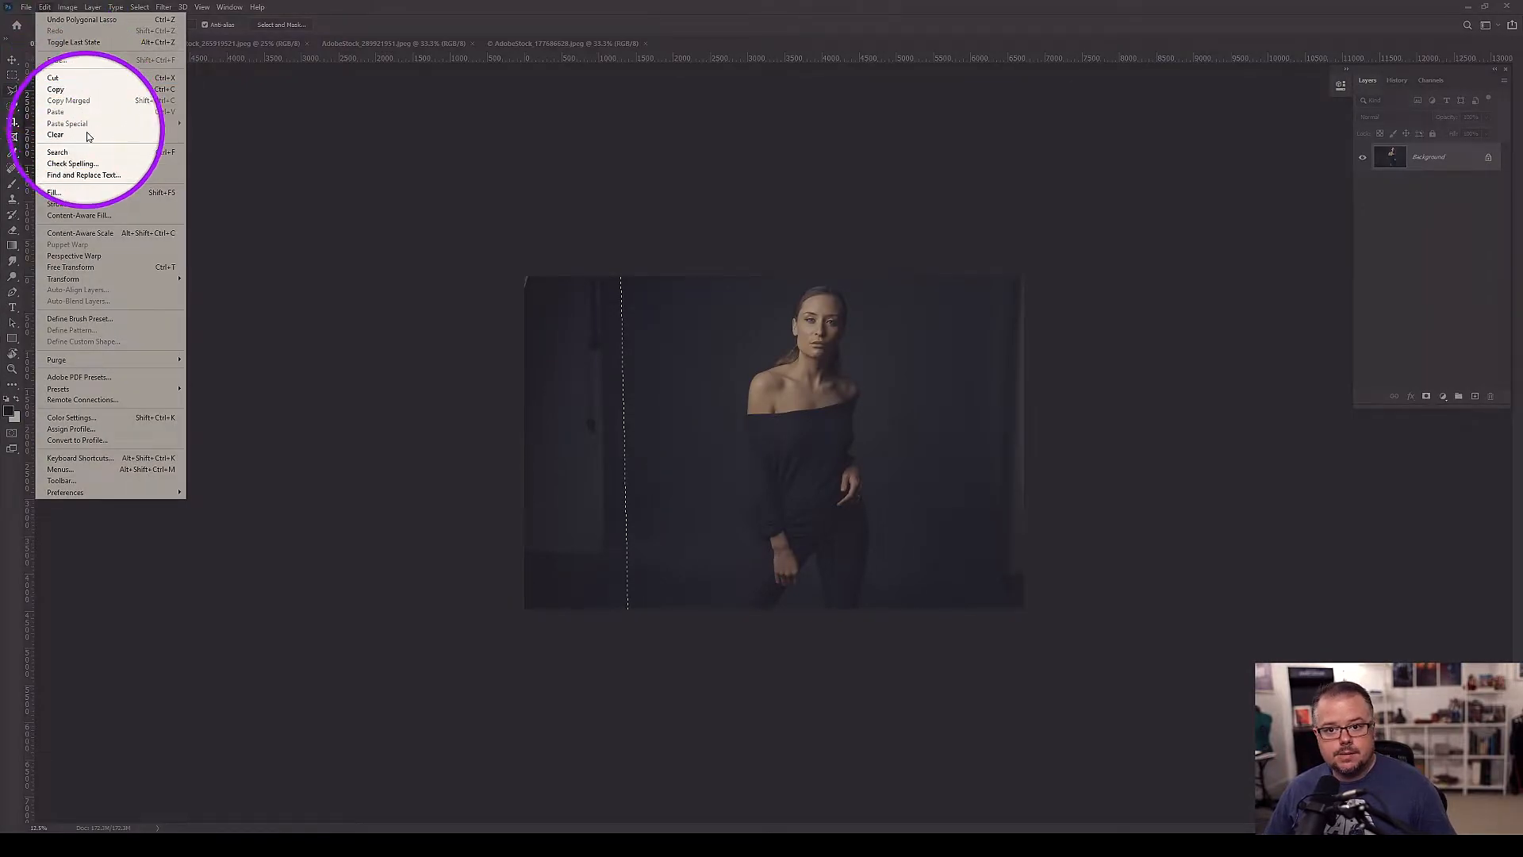
click(93, 216)
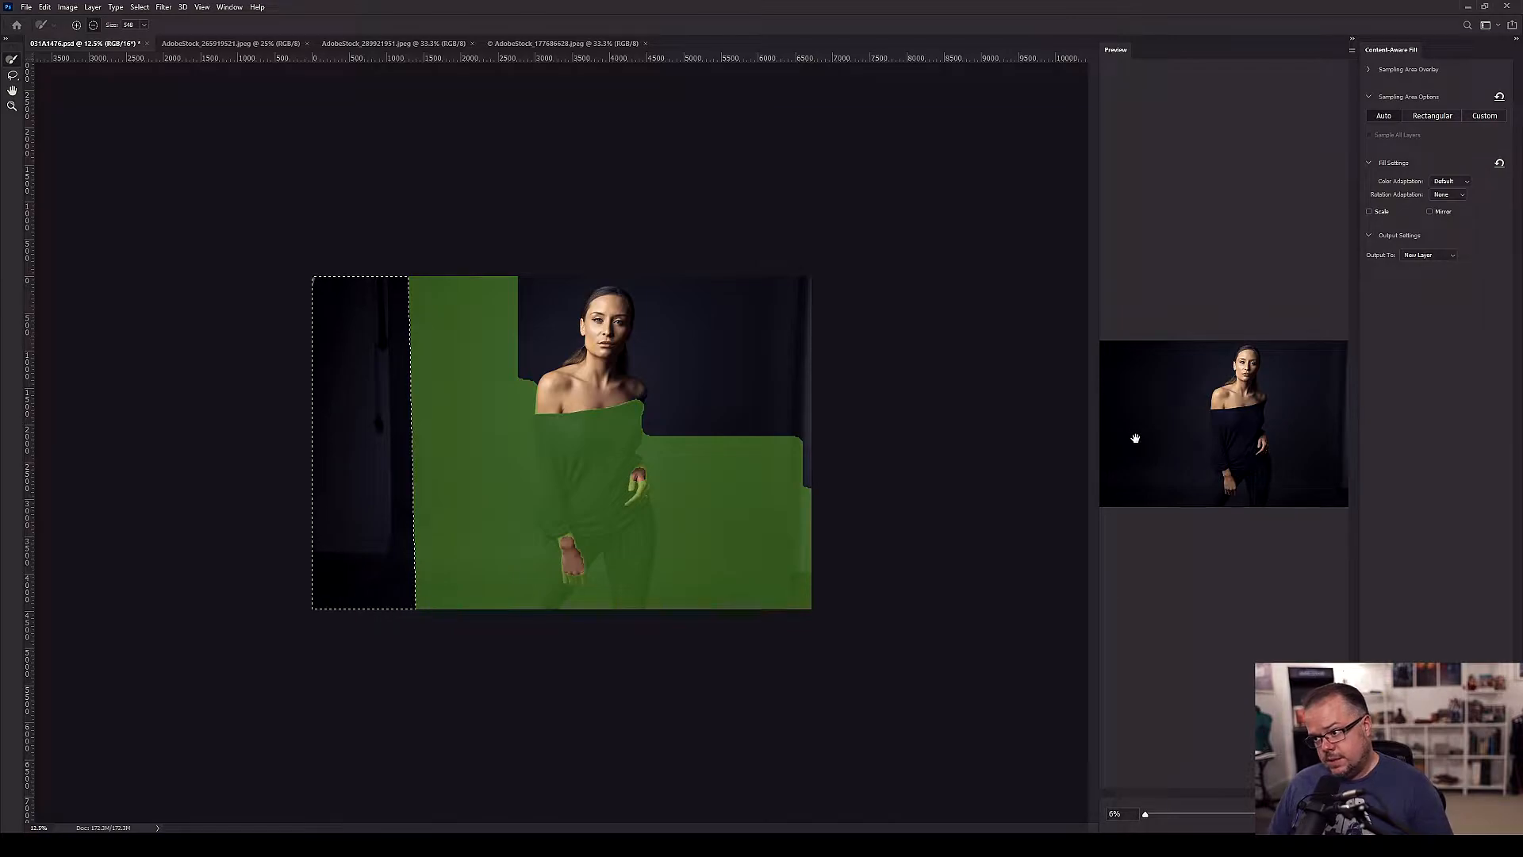
key(Return)
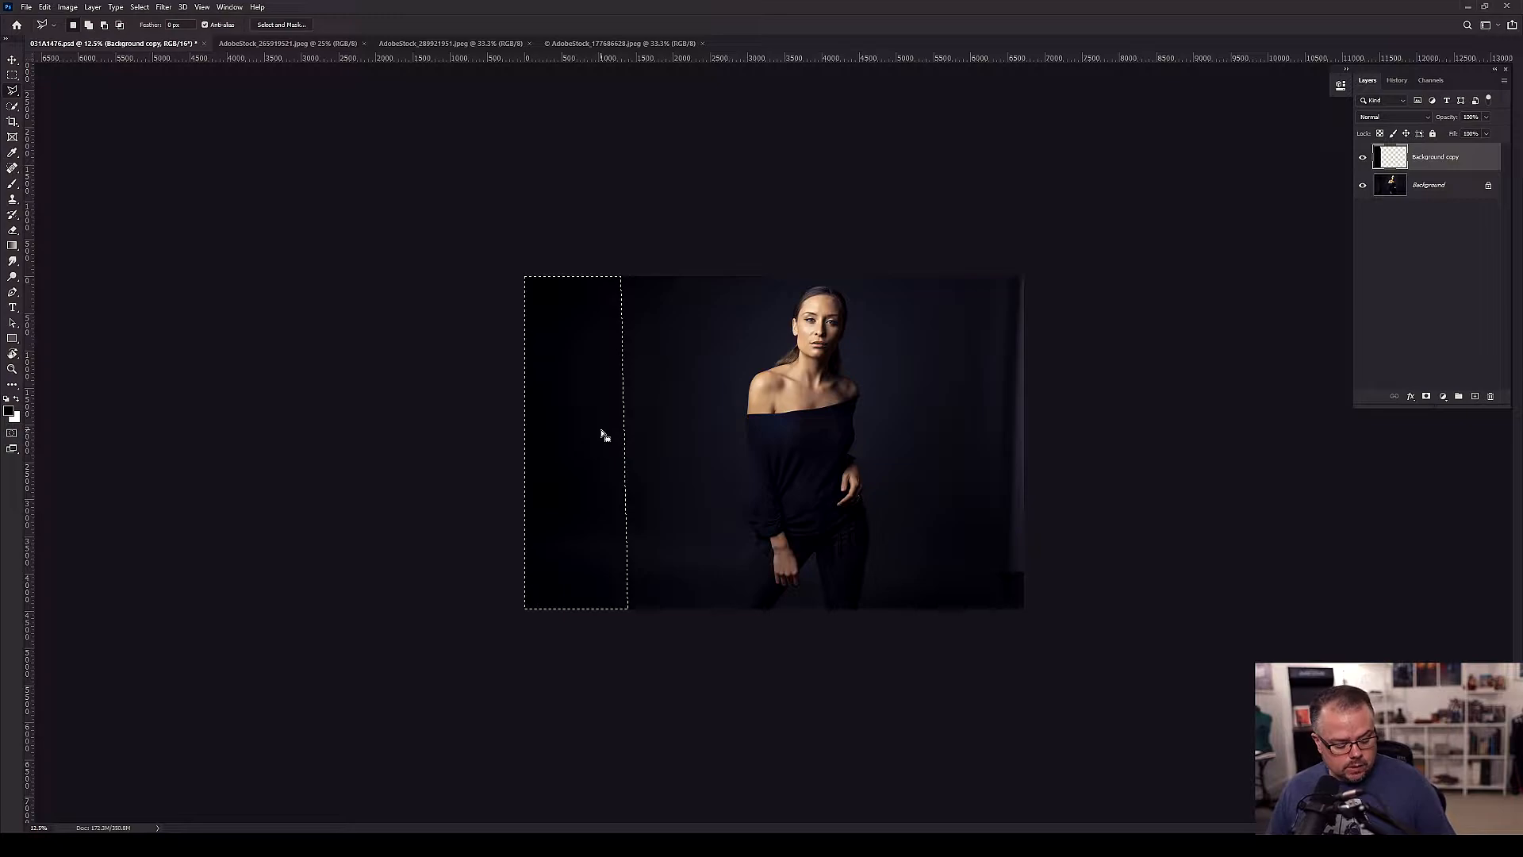
key(ctrl+d)
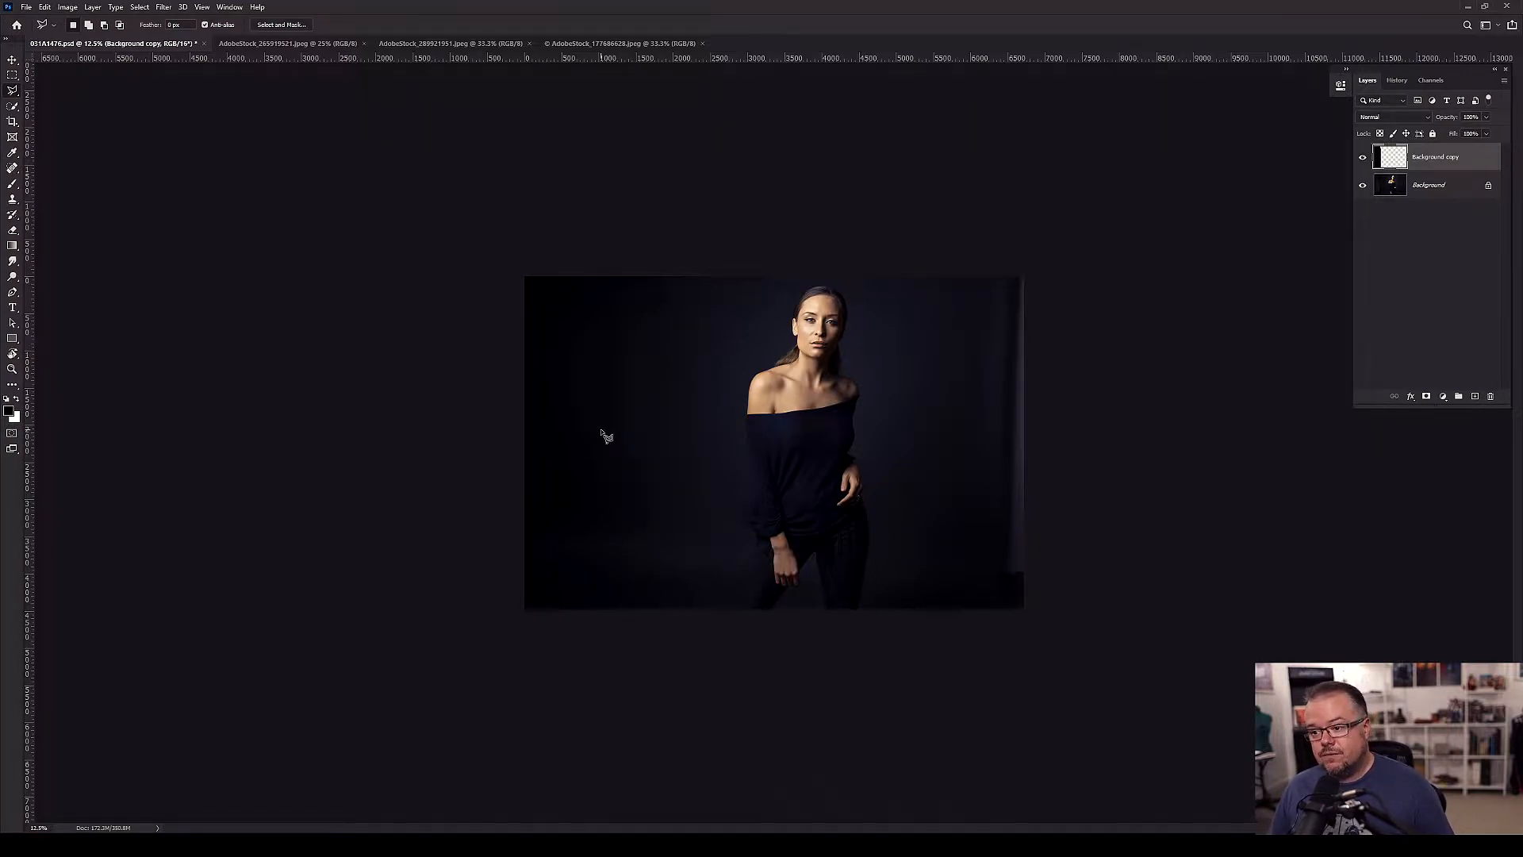
- On the Background layer, outline the strip with the backdrop edge along the photo's right side using the Polygonal Lasso
click(1441, 179)
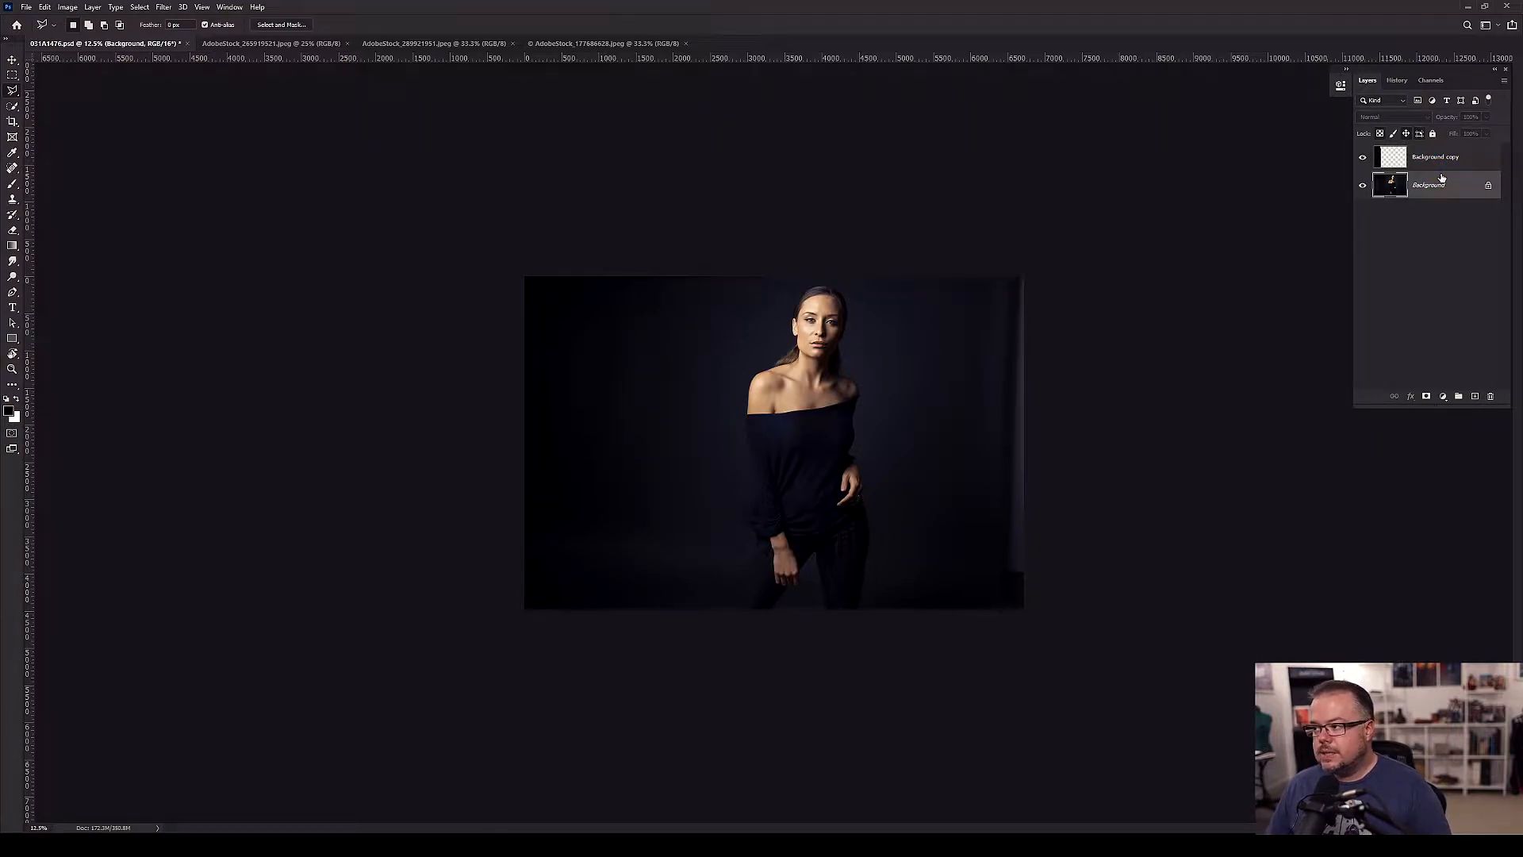
click(960, 255)
click(957, 621)
click(1056, 633)
click(1050, 244)
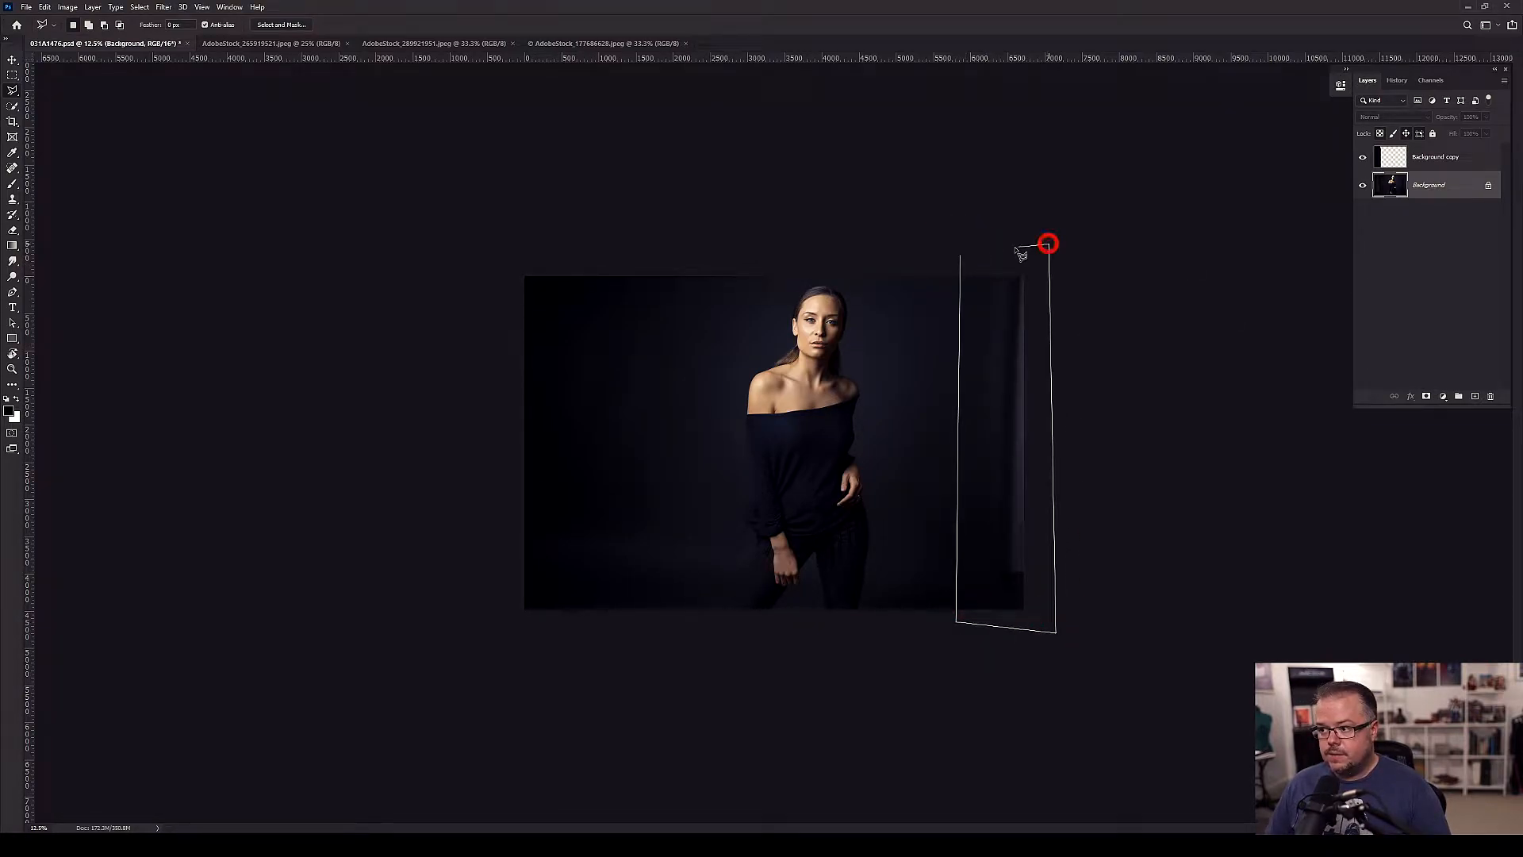
click(962, 257)
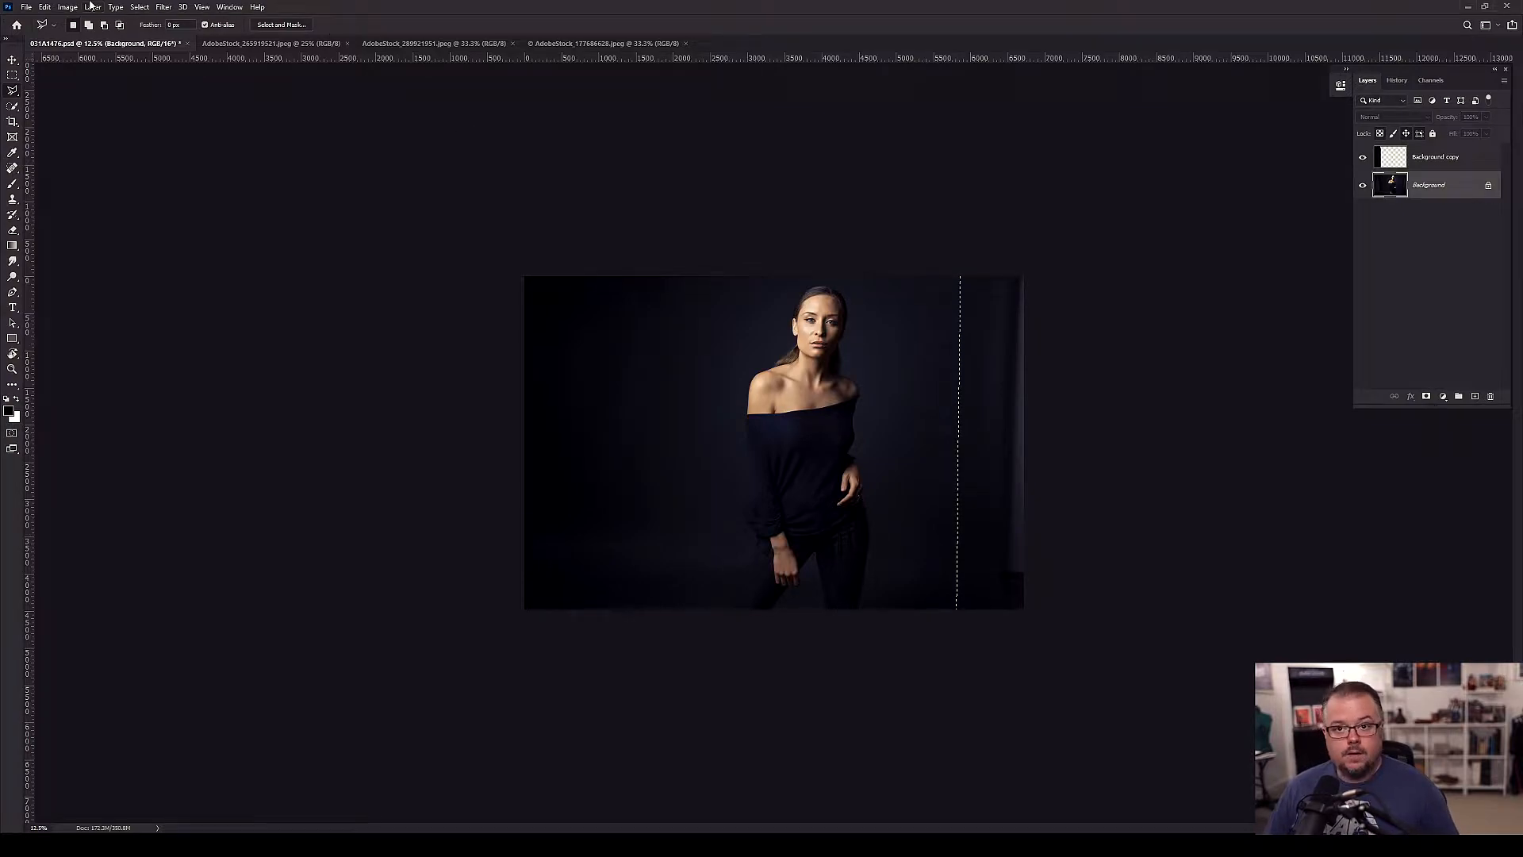
- Replace the selected right strip using Content-Aware Fill output to a new layer, and clear the selection
click(46, 7)
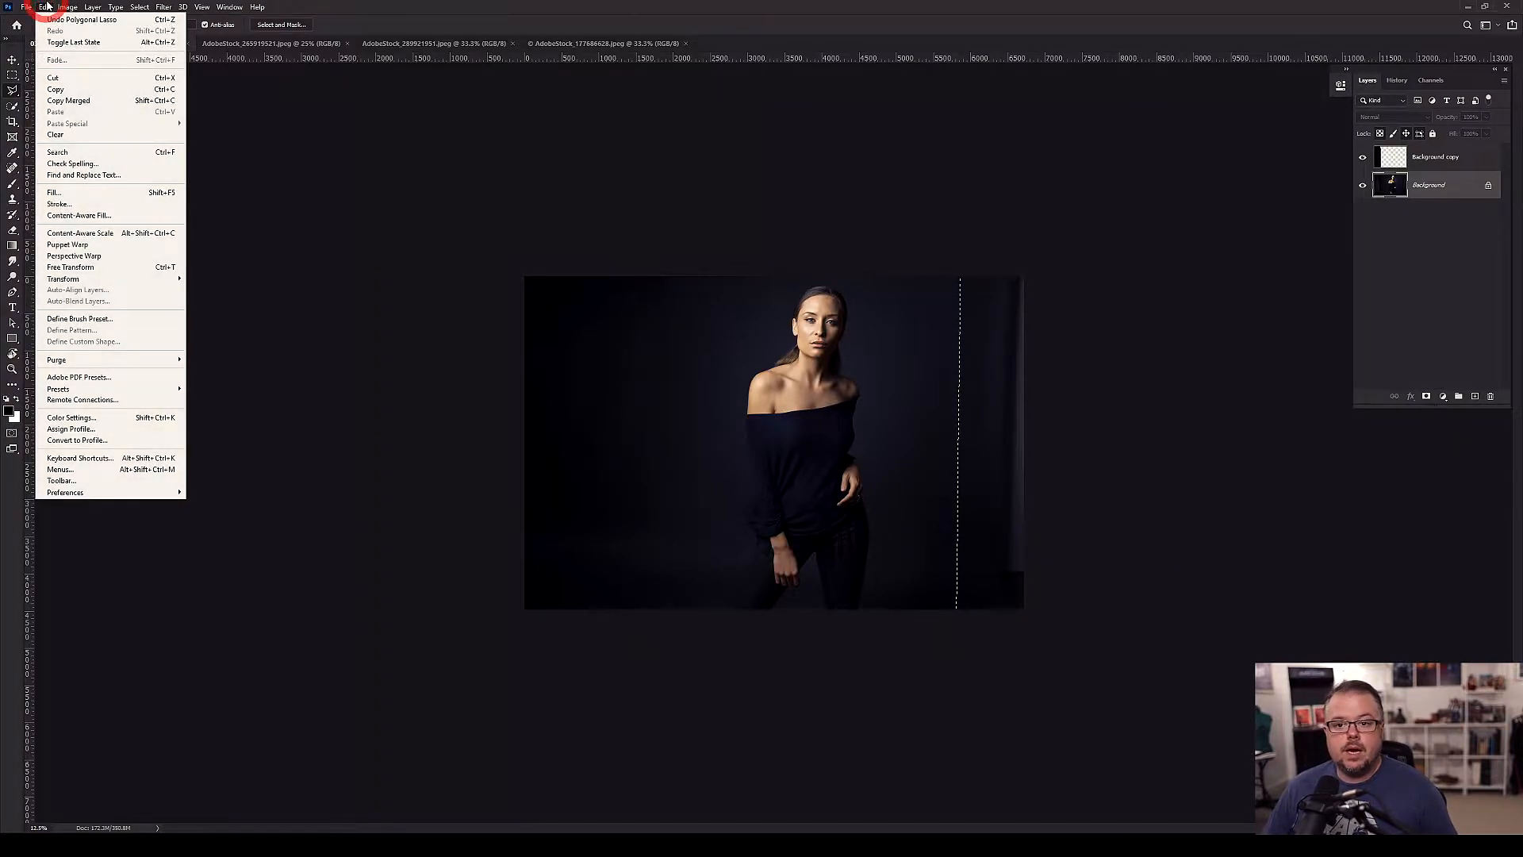
click(92, 216)
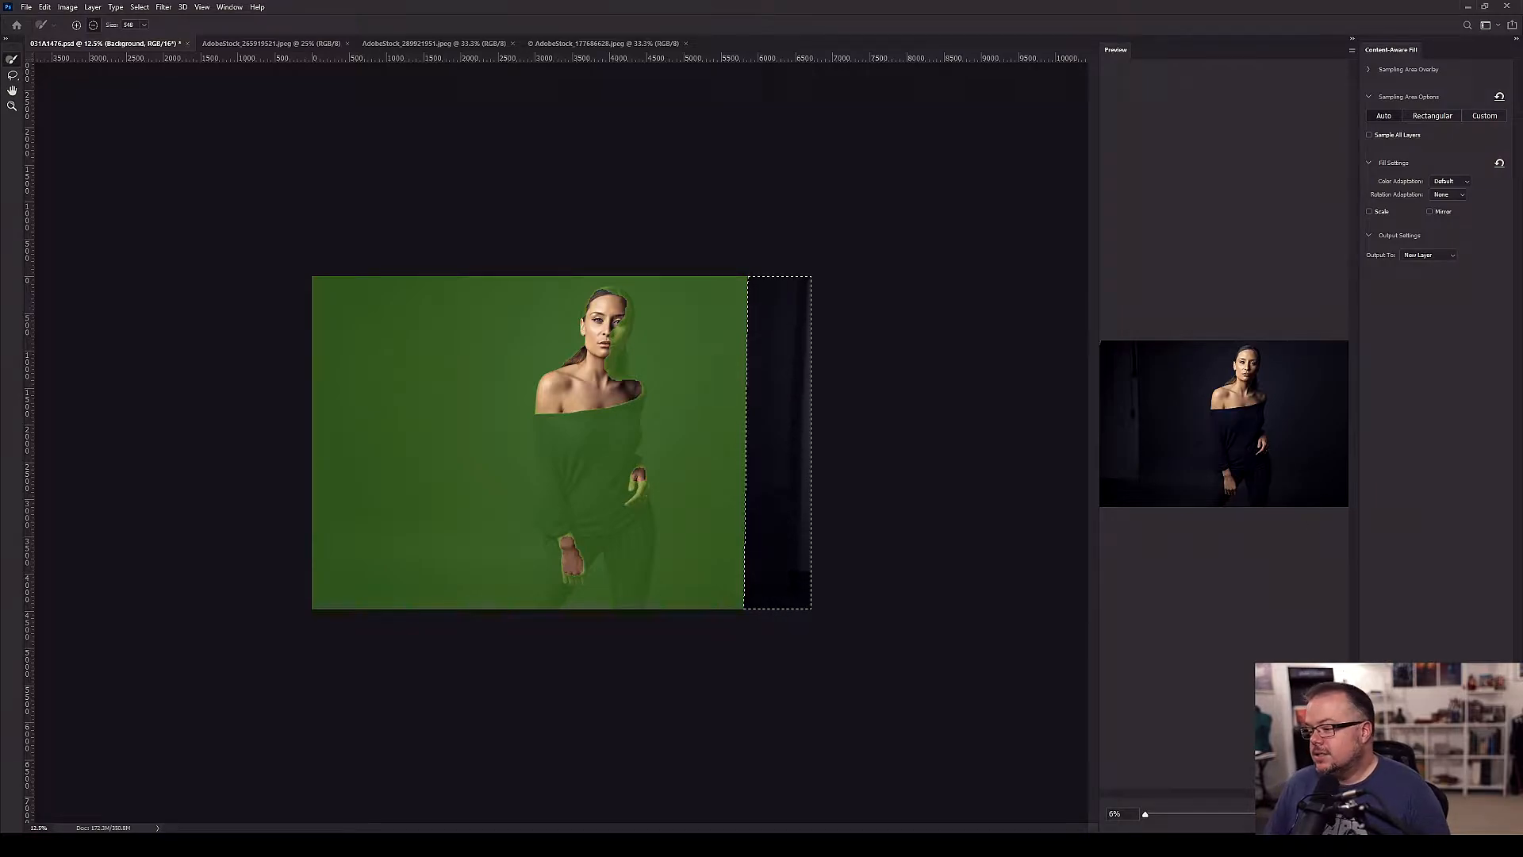
click(1476, 813)
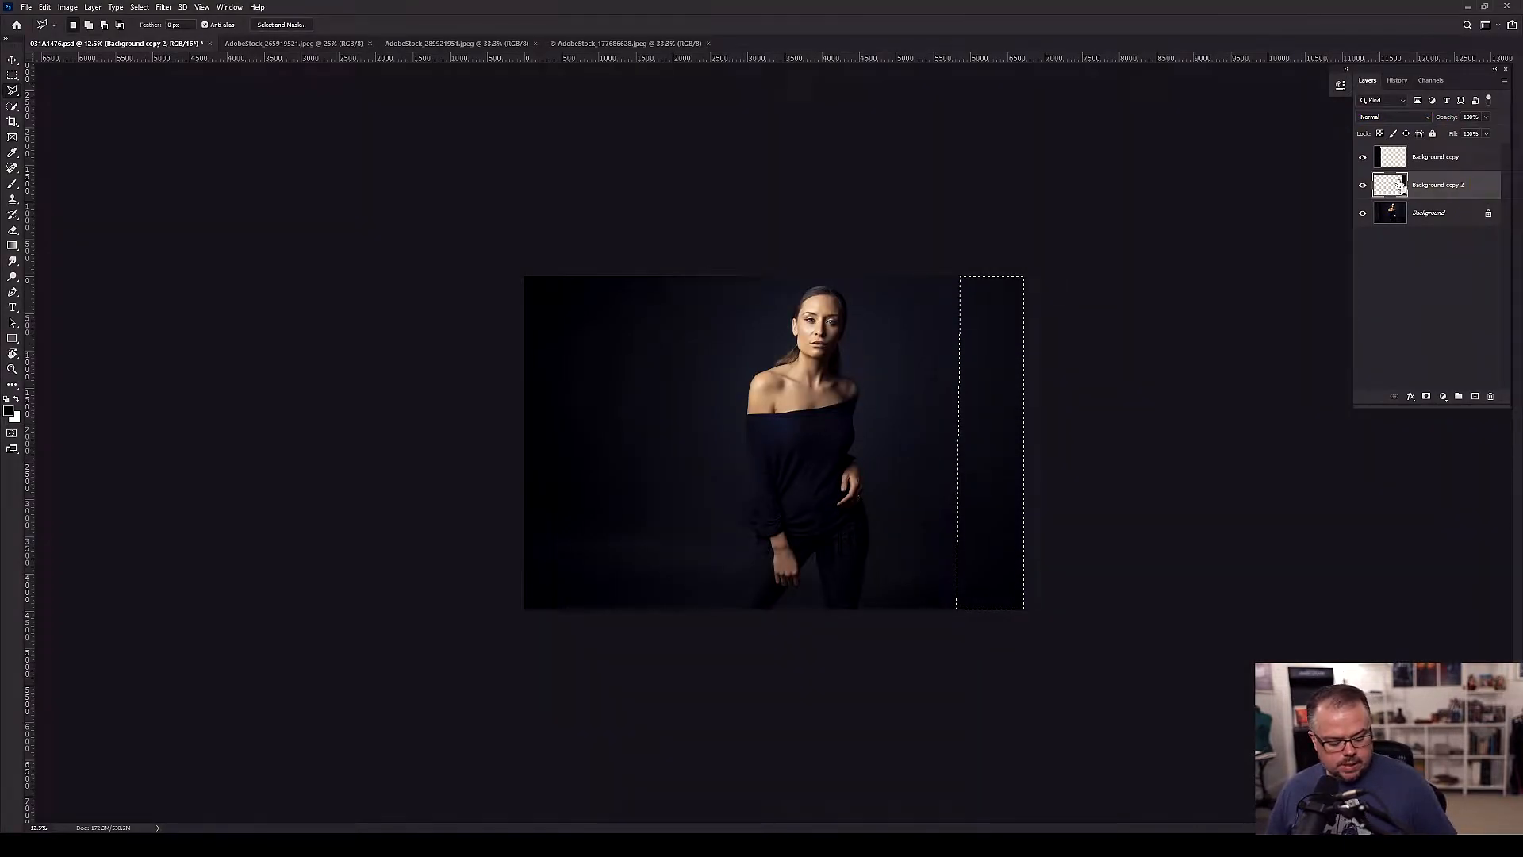
key(ctrl+d)
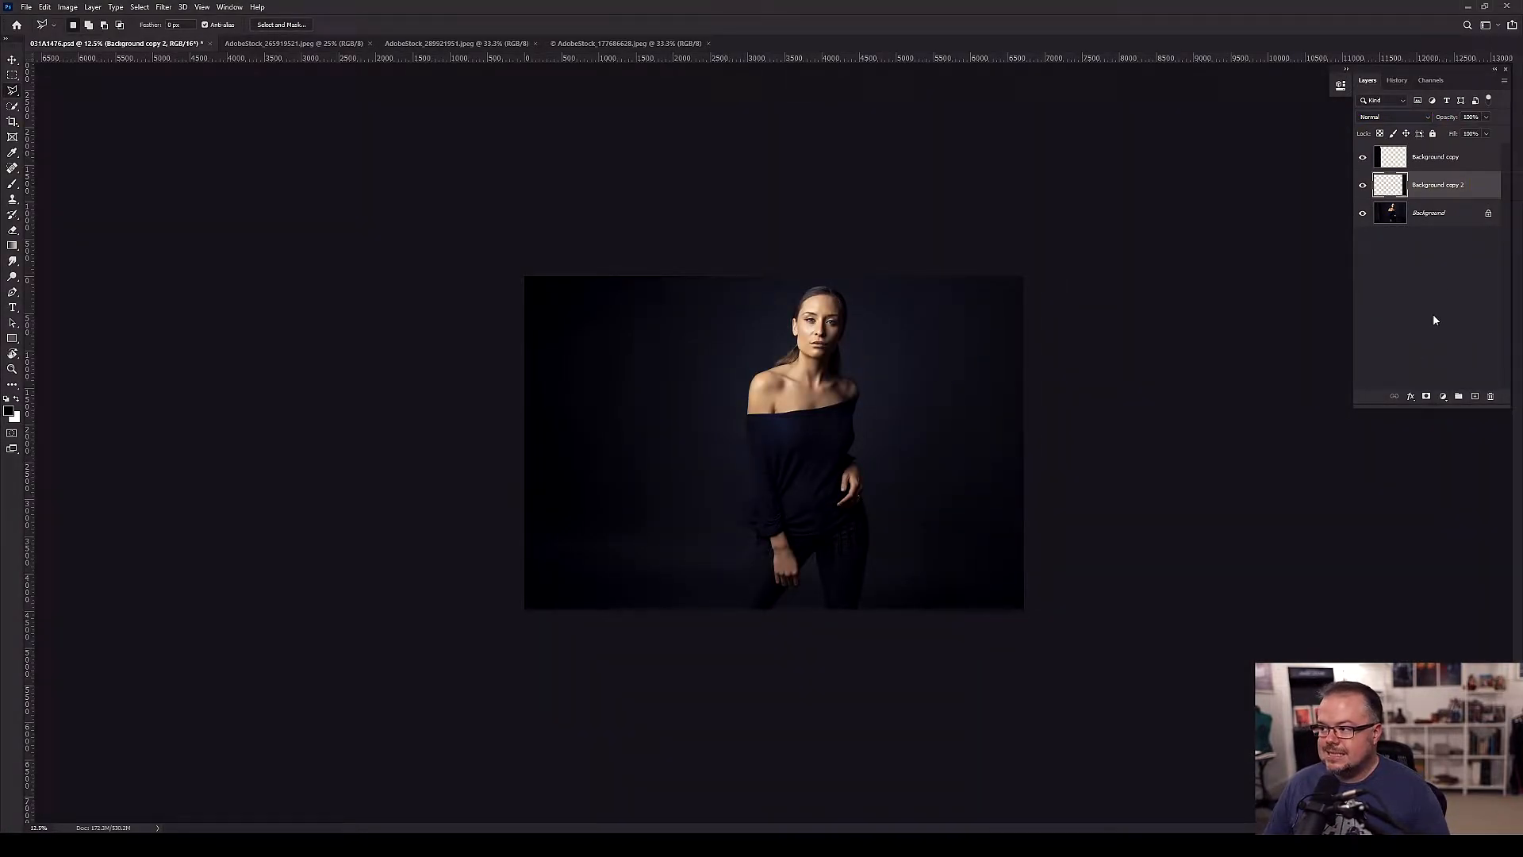
- Select all the layers and flatten the image into a single Background layer
key(ctrl+alt+a)
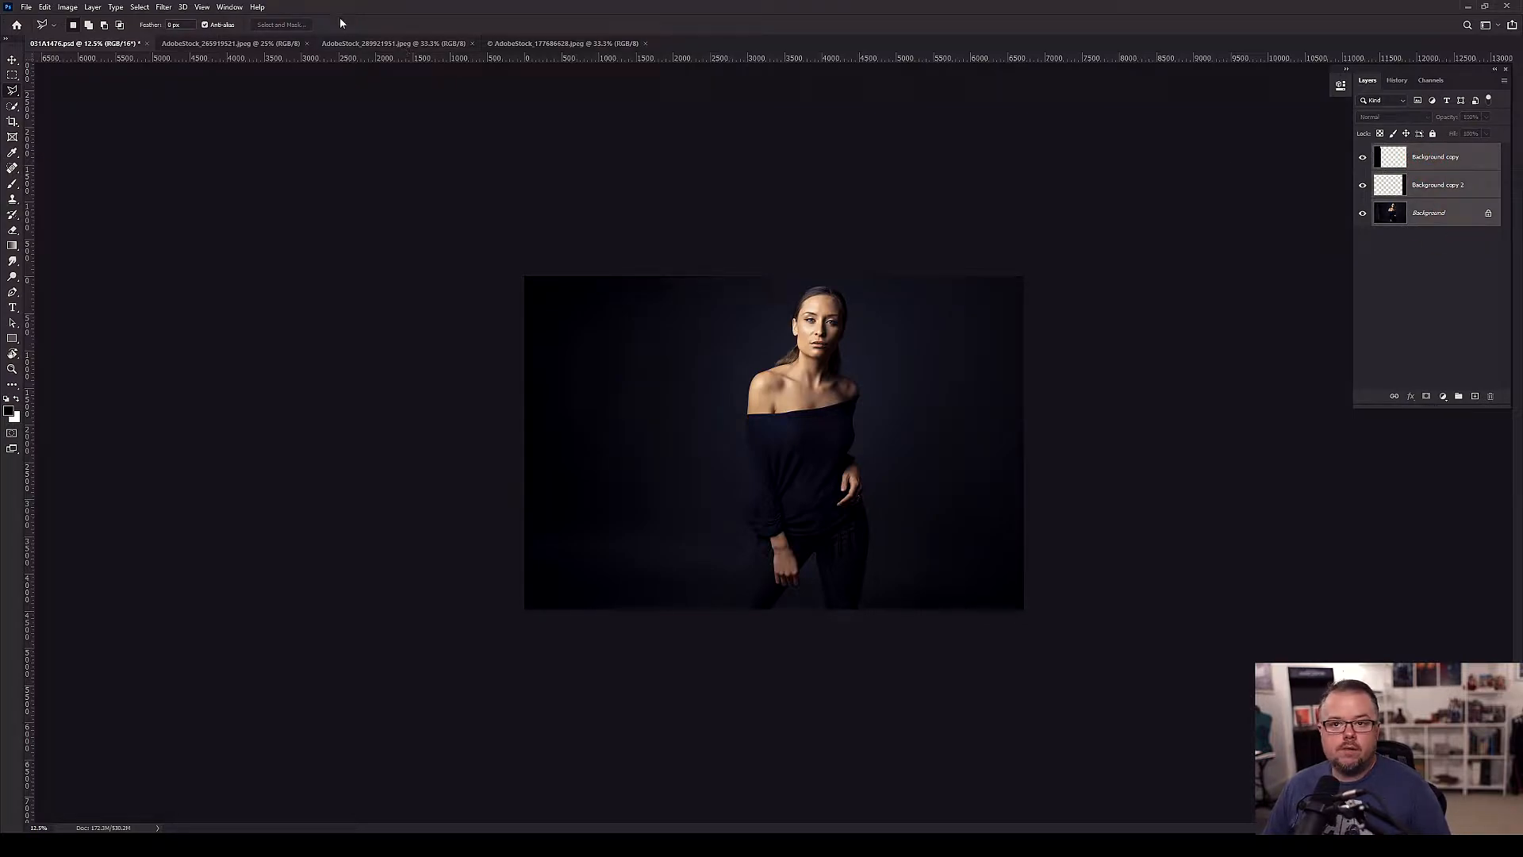
click(92, 7)
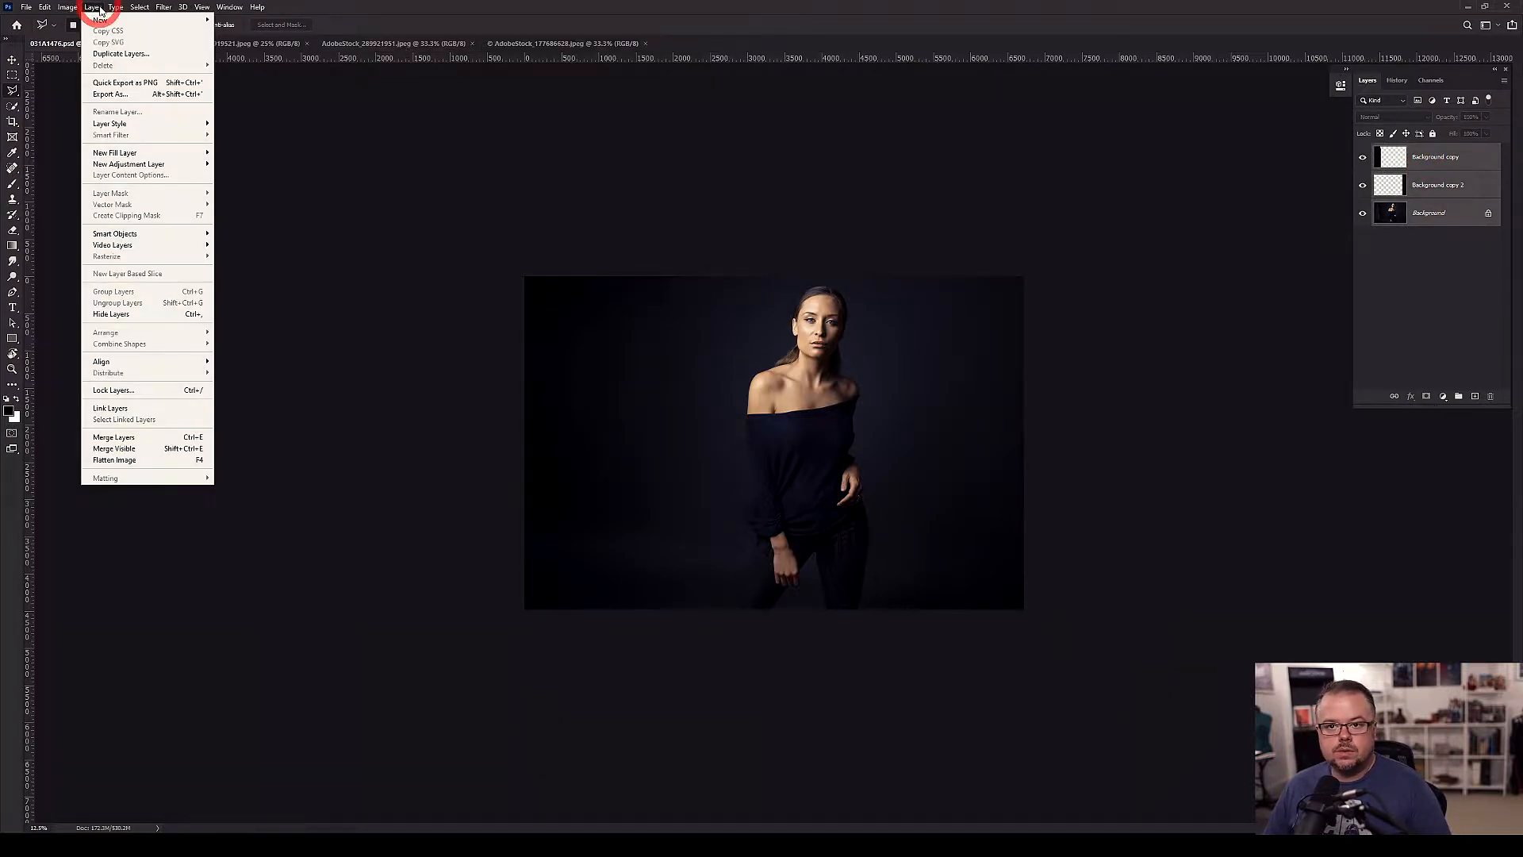
click(136, 462)
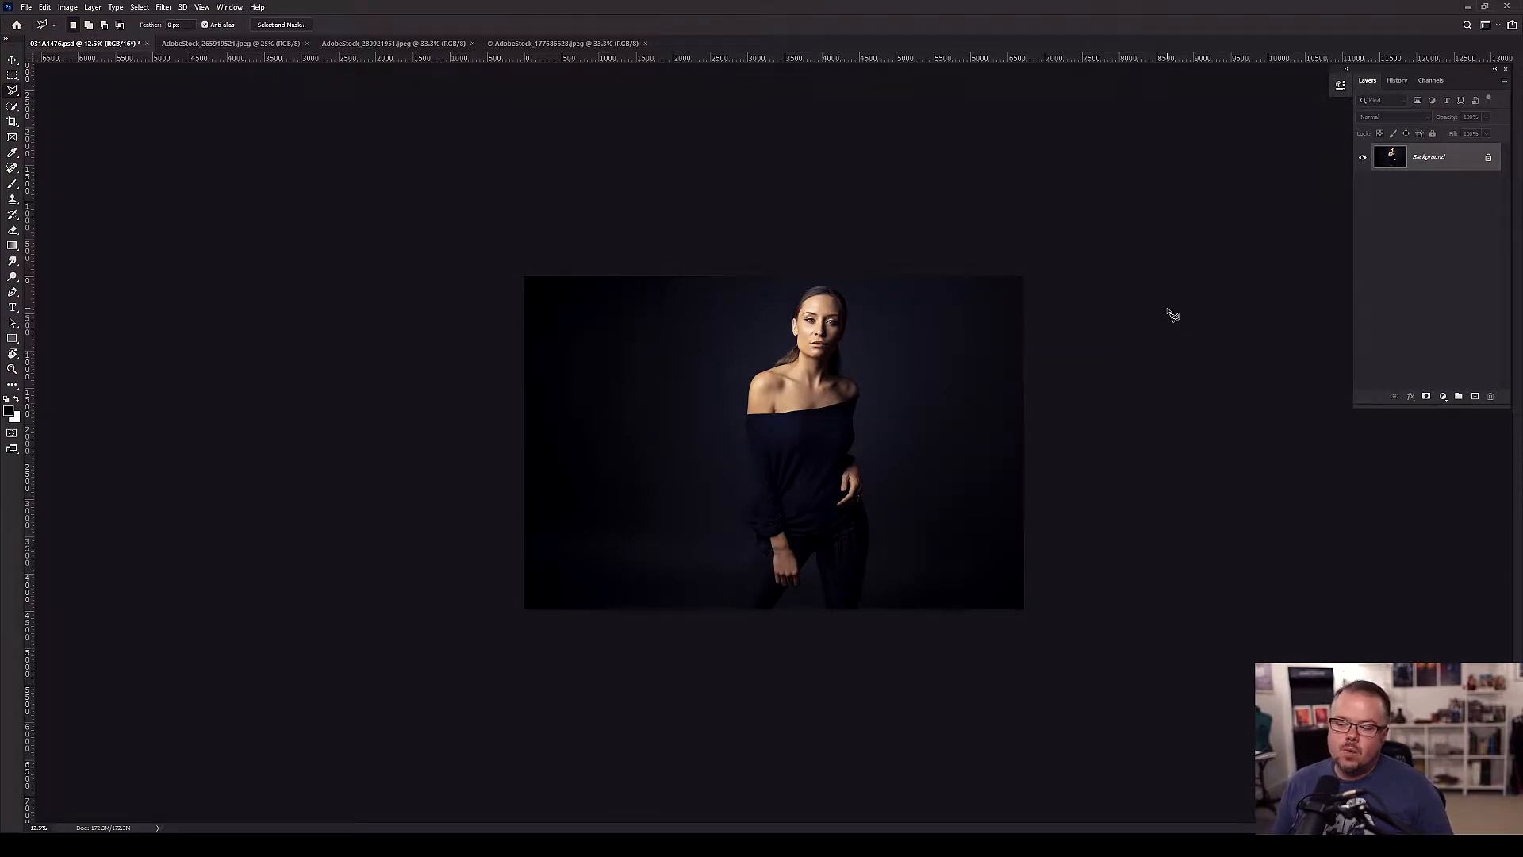
- Select the woman with Select Subject and output the Select and Mask result as a new layer with layer mask
key(ctrl+0)
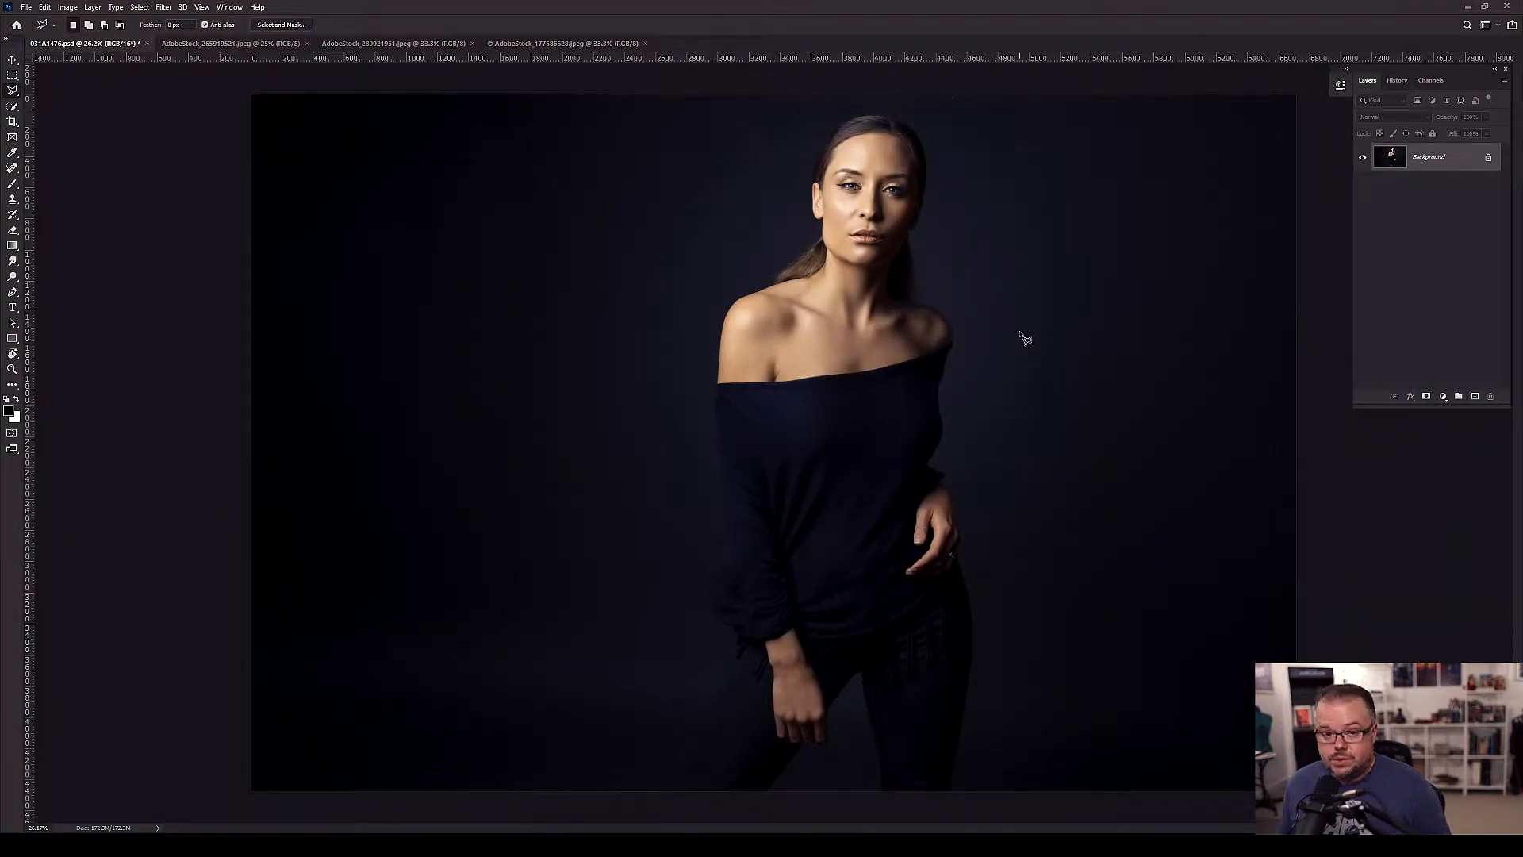
key(b)
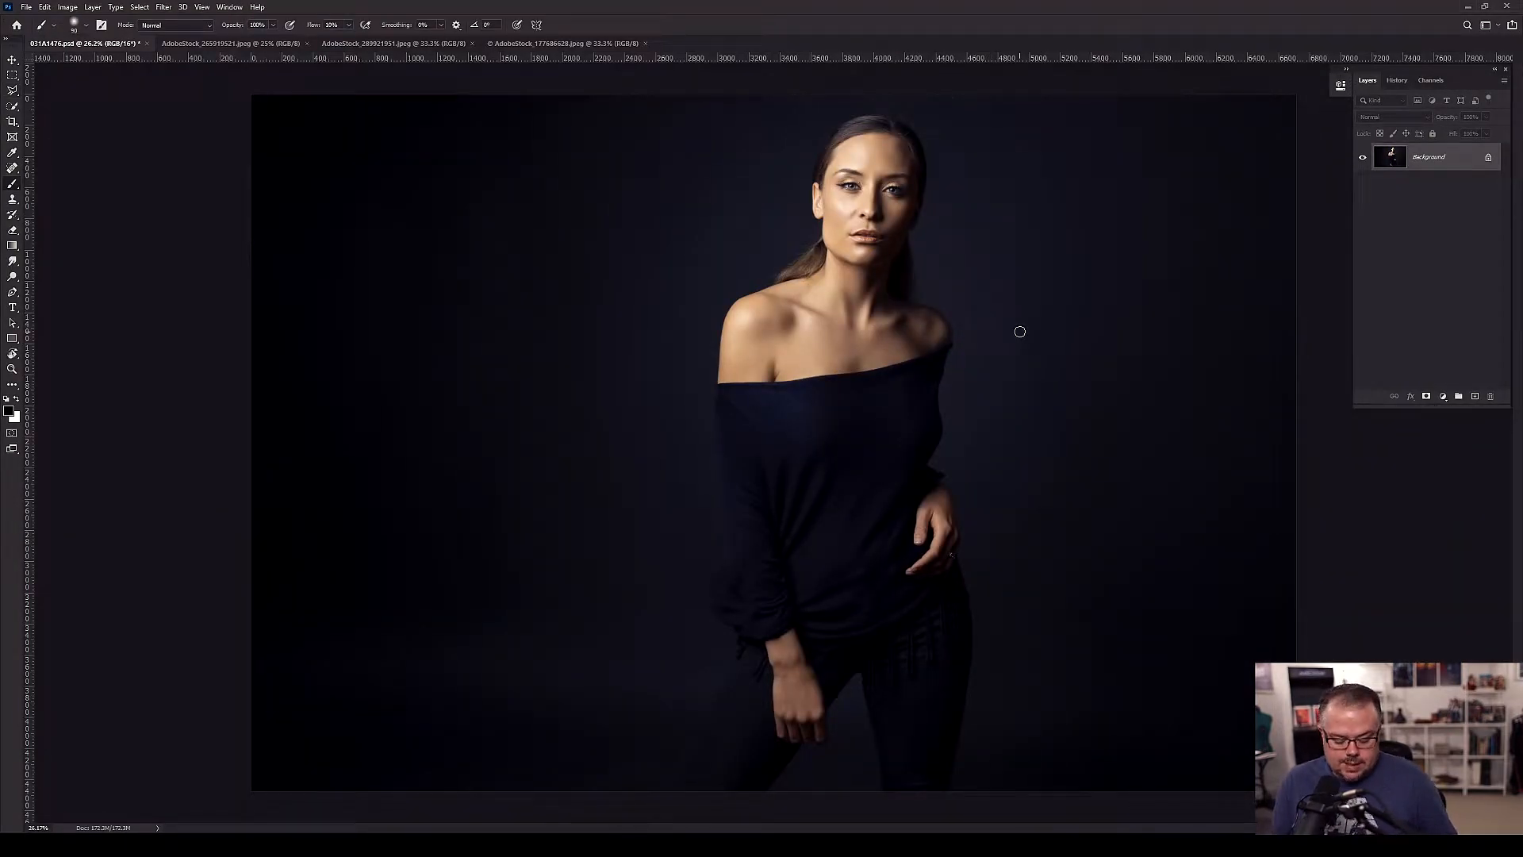
scroll(1024, 336, up, 1)
scroll(1023, 337, down, 3)
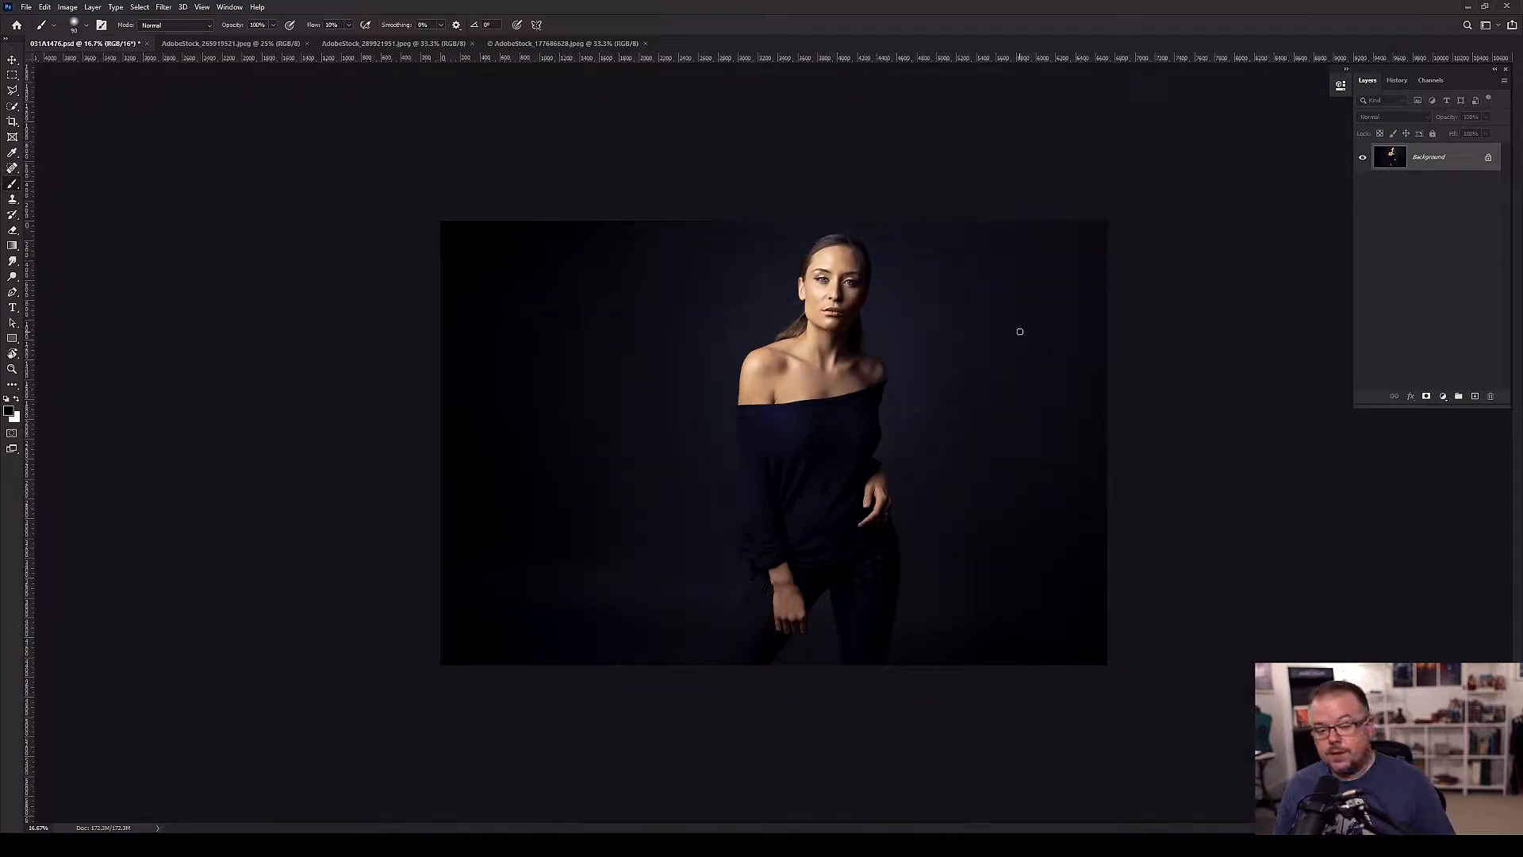
key(w)
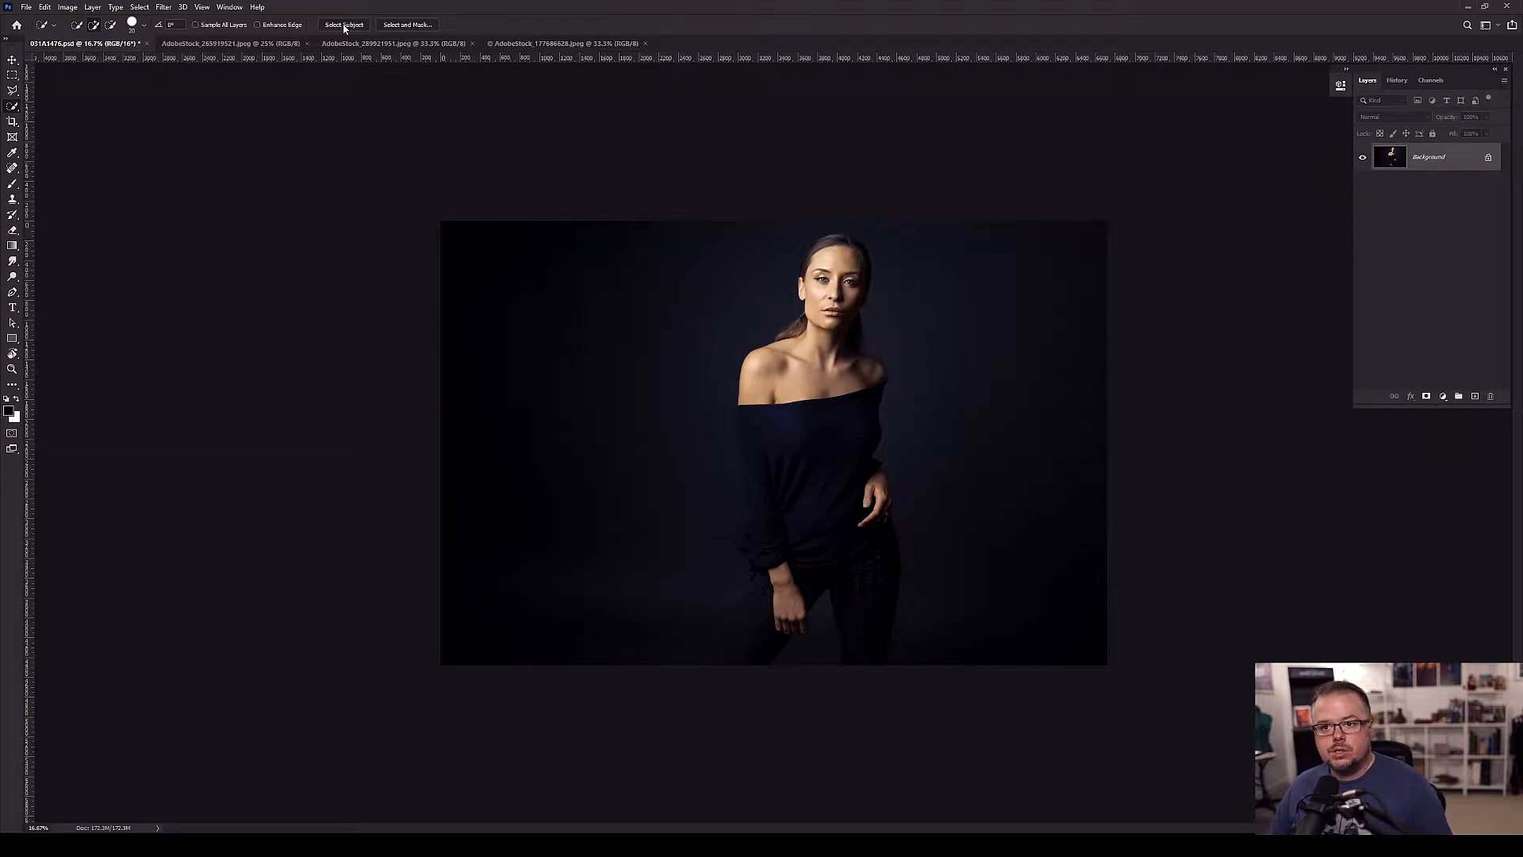
click(345, 26)
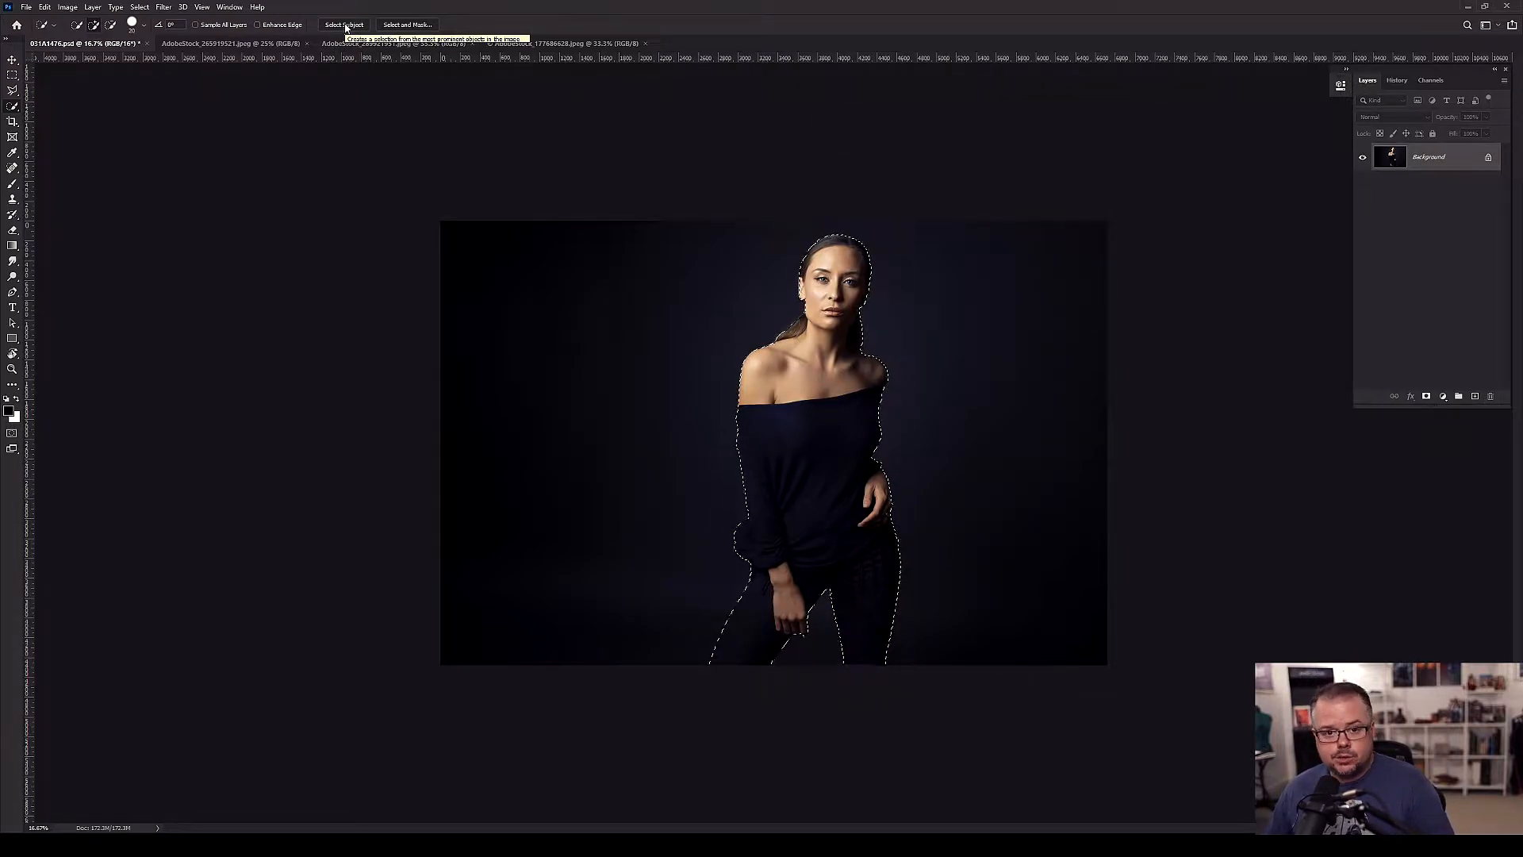
click(405, 25)
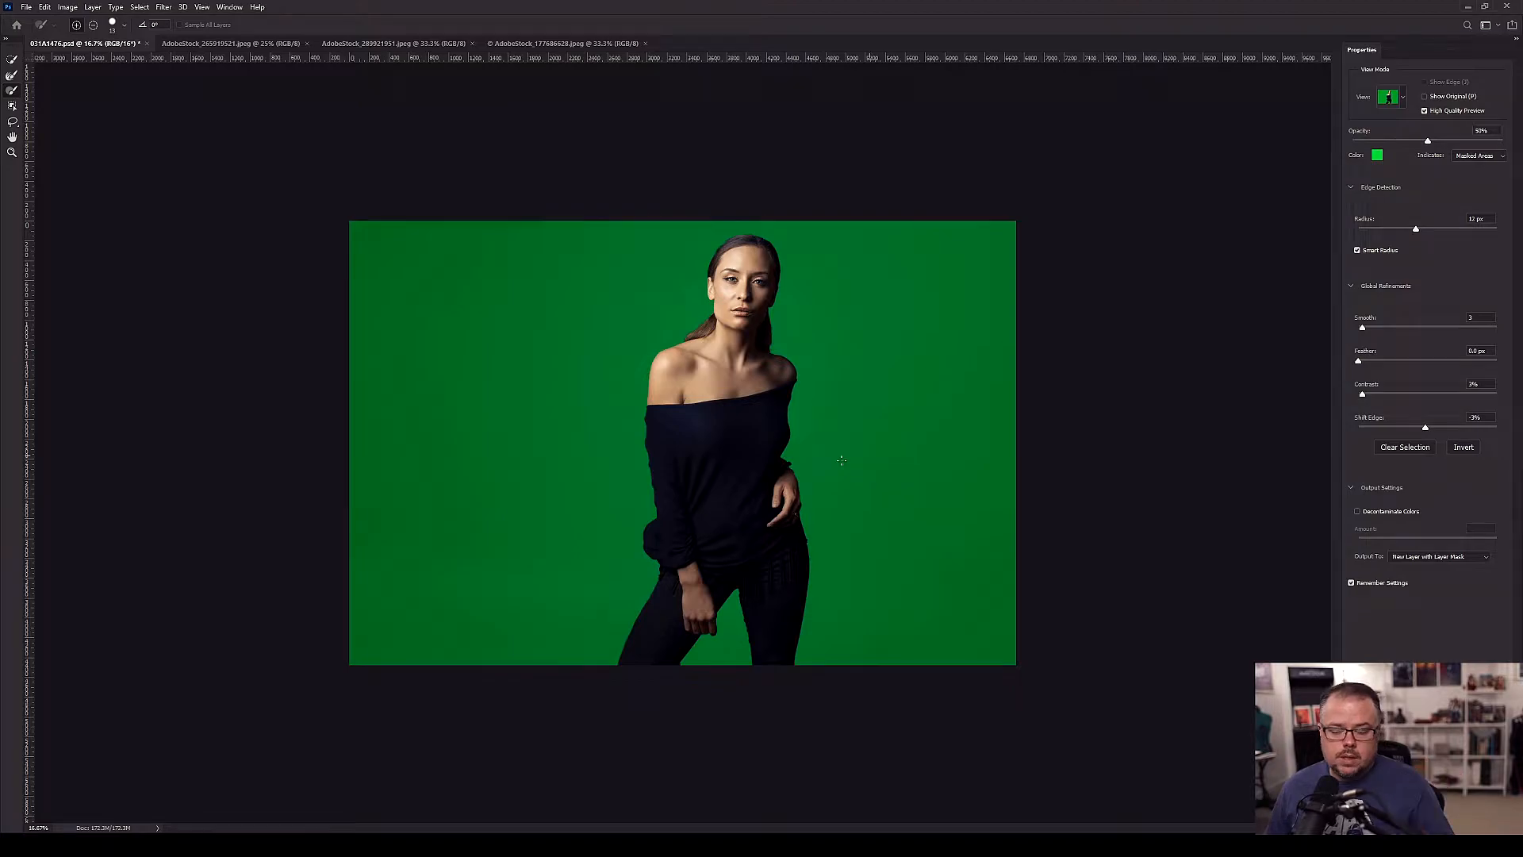
key(Return)
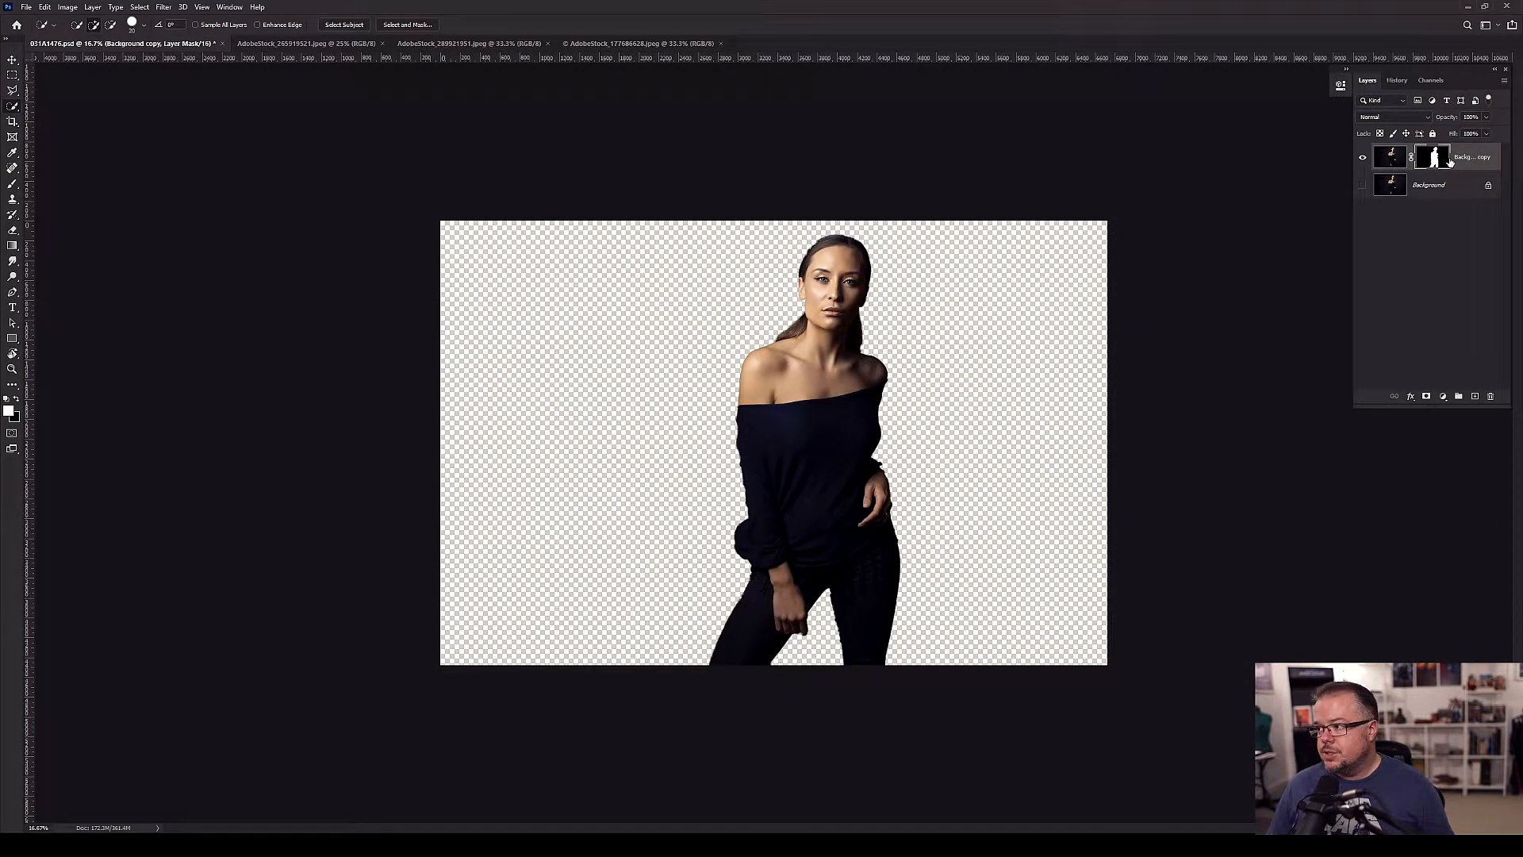
- View the cutout's layer mask on its own and examine its edges around the hair and shoulder up close
alt+click(1435, 158)
scroll(797, 325, up, 10)
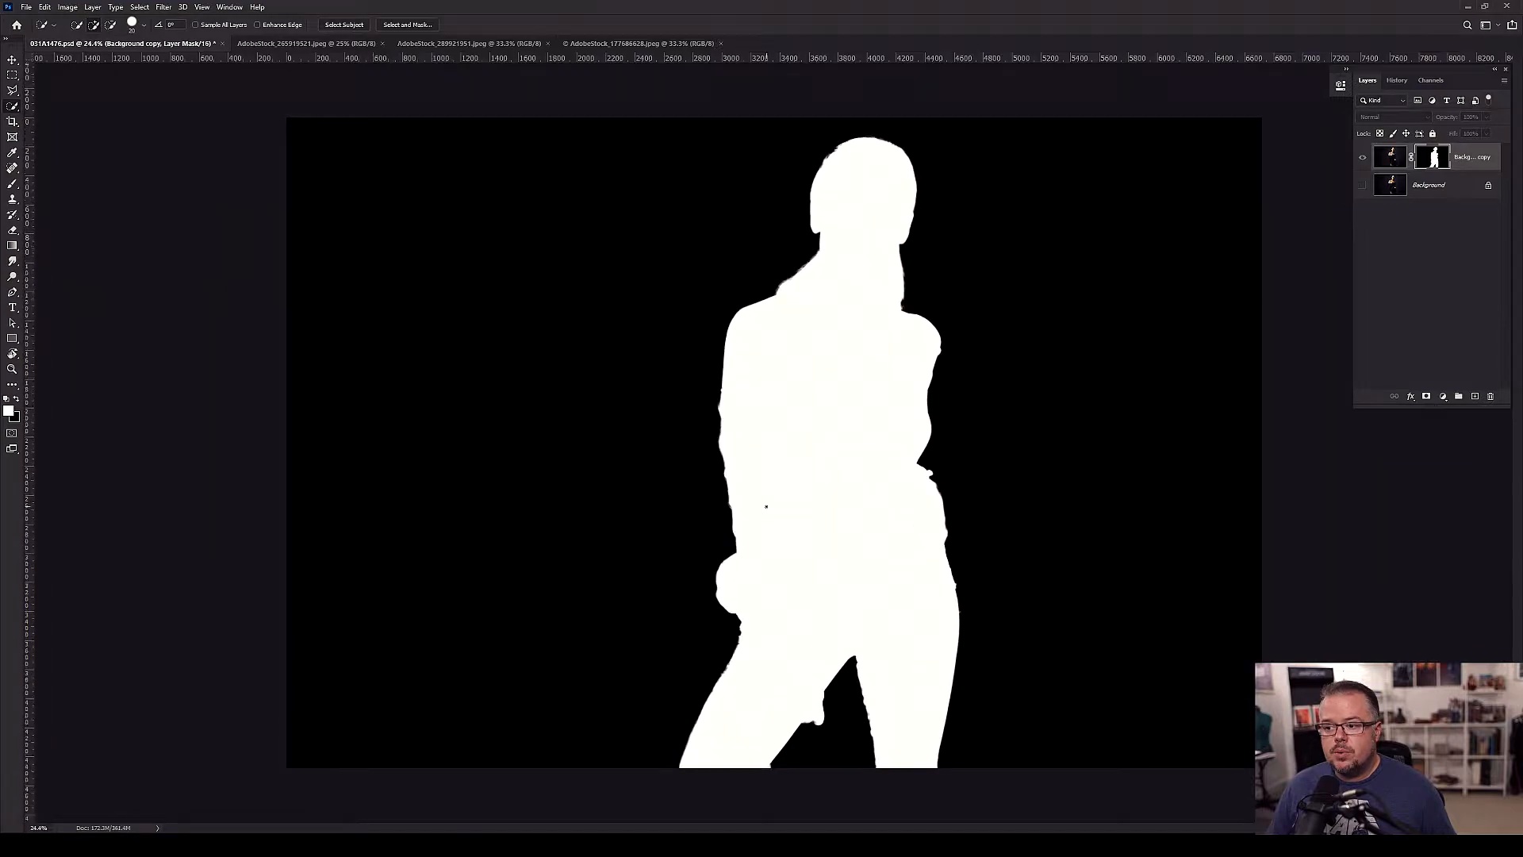
drag(735, 228, 632, 647)
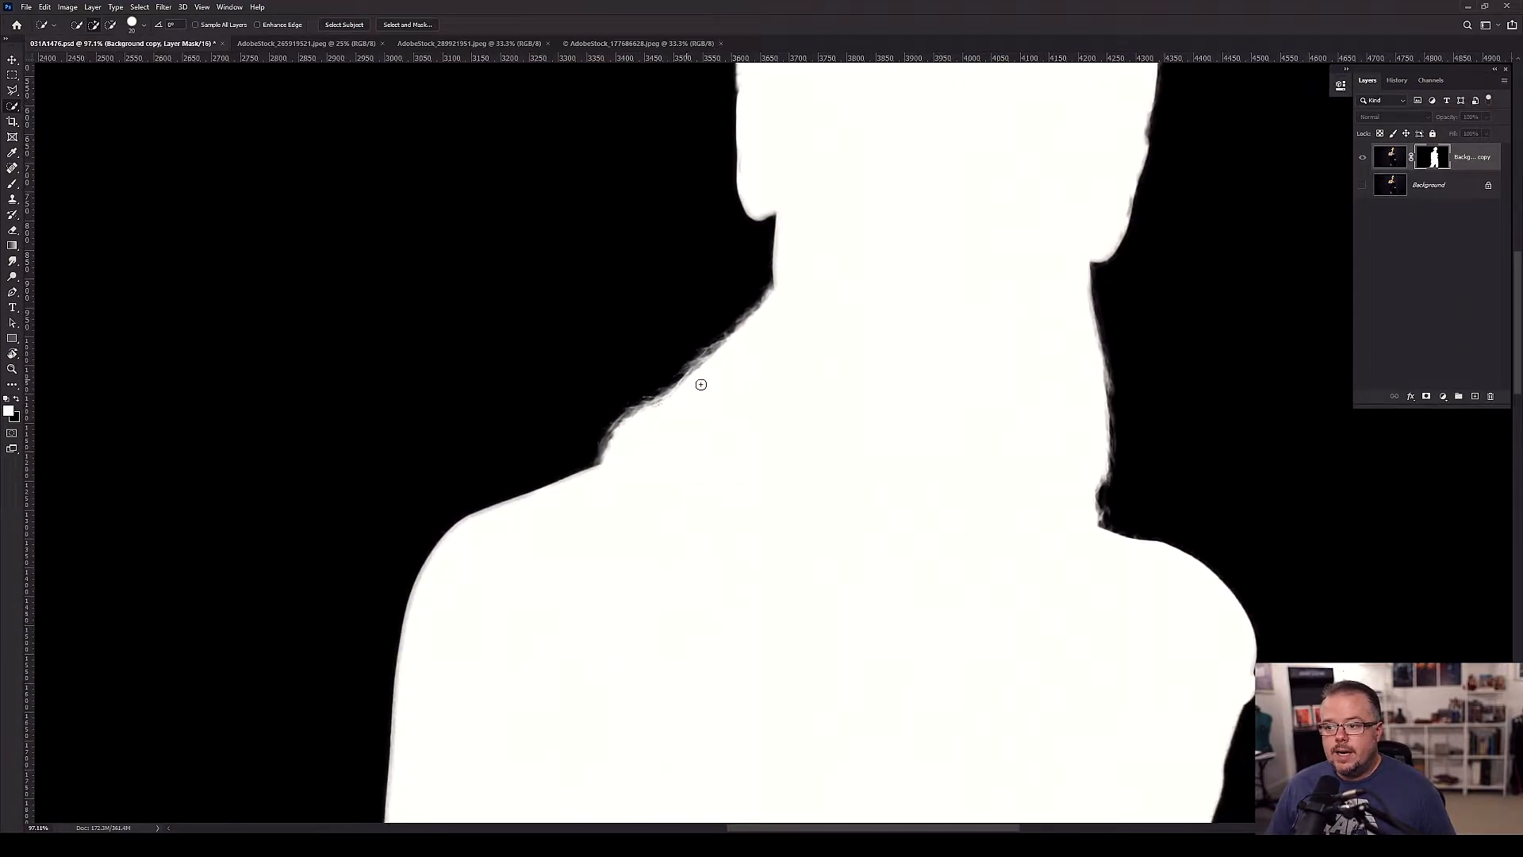
scroll(714, 393, up, 5)
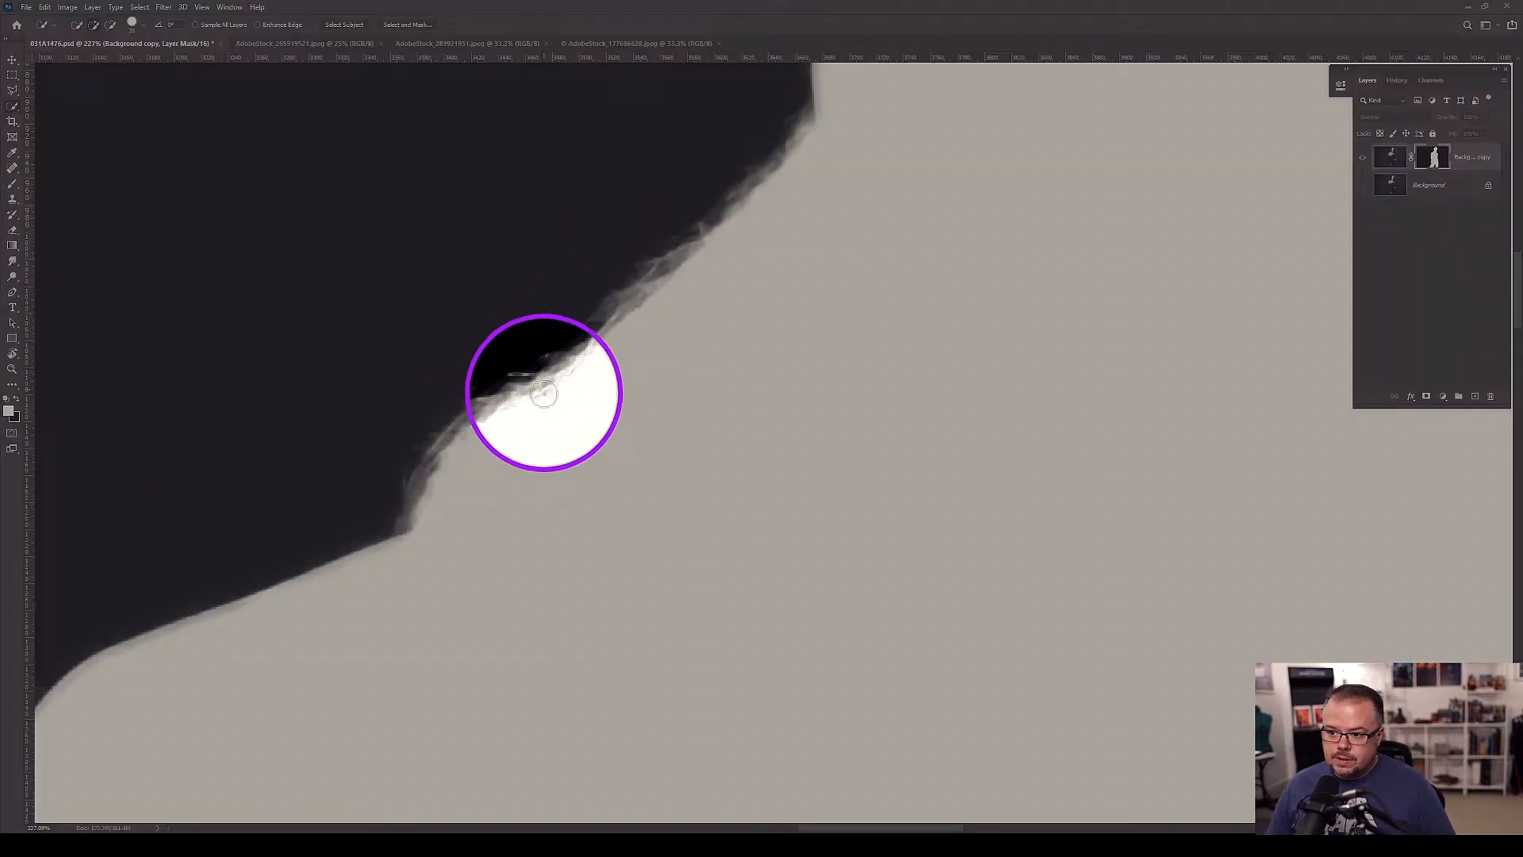
drag(294, 603, 697, 344)
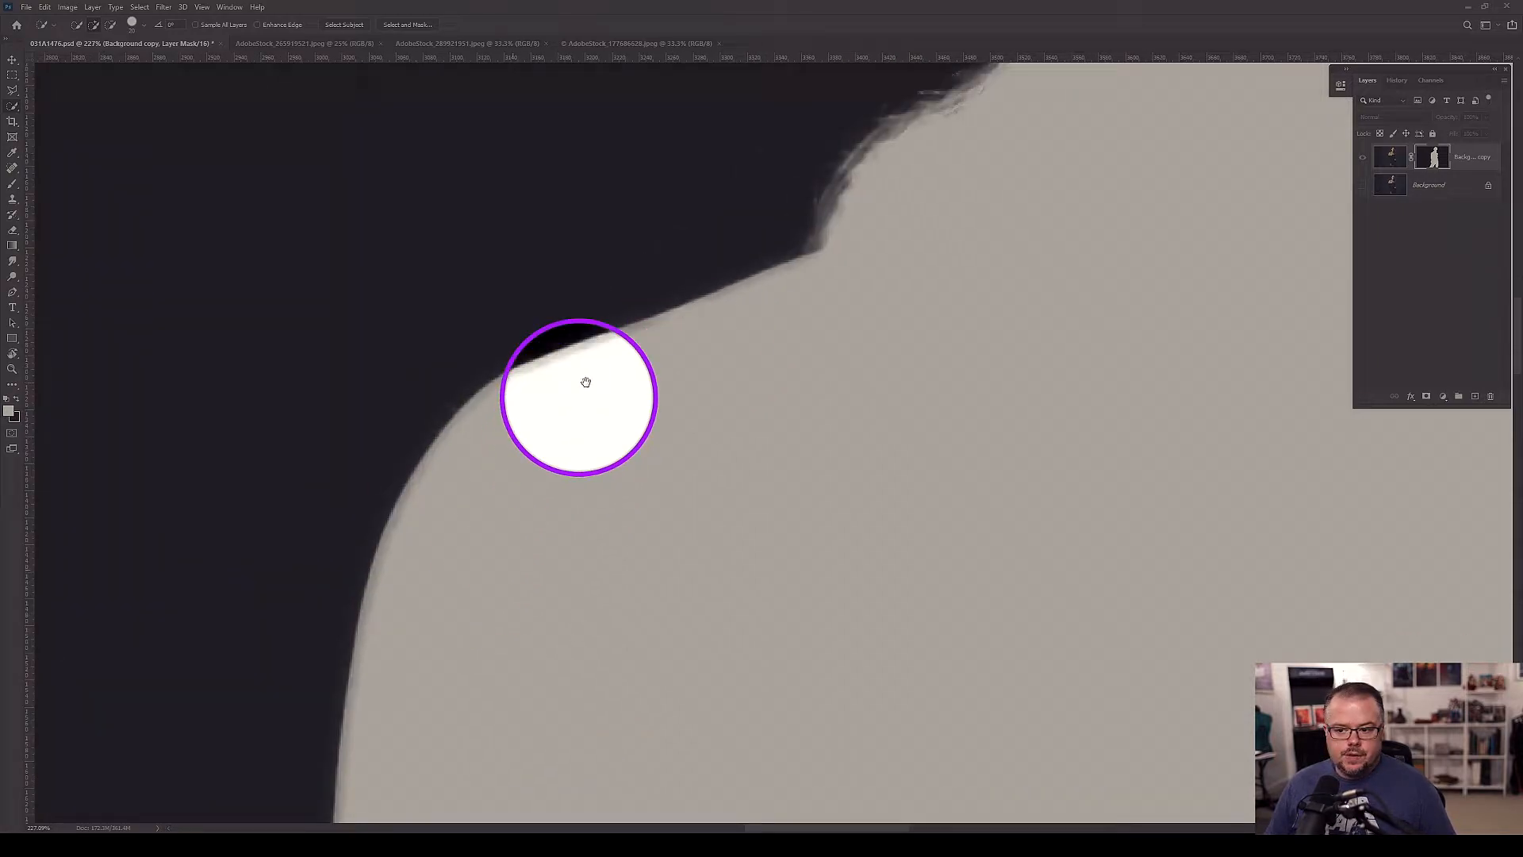
drag(578, 398, 634, 231)
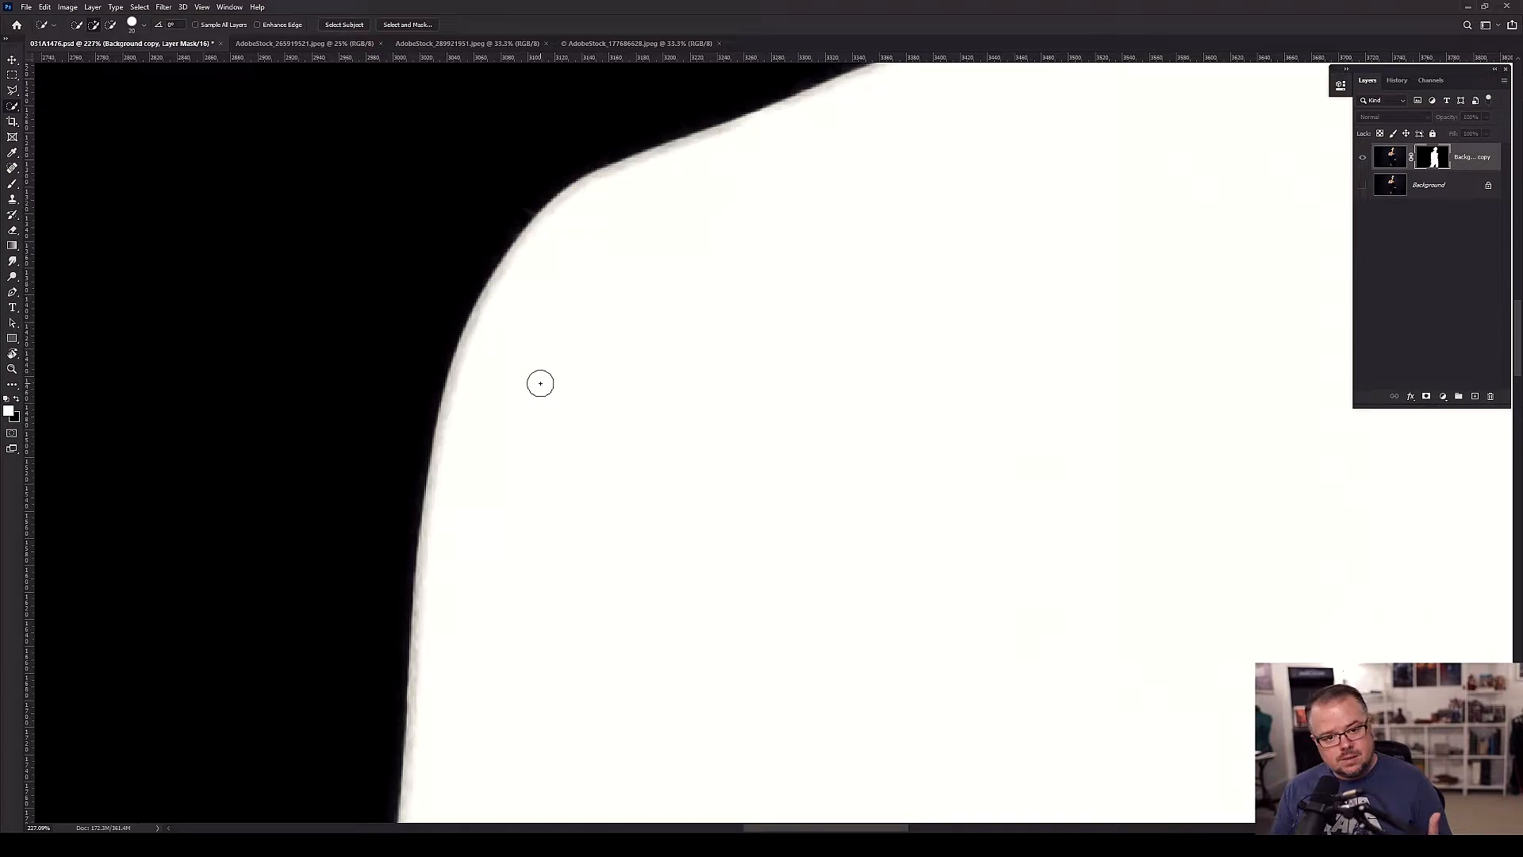
alt+click(1442, 161)
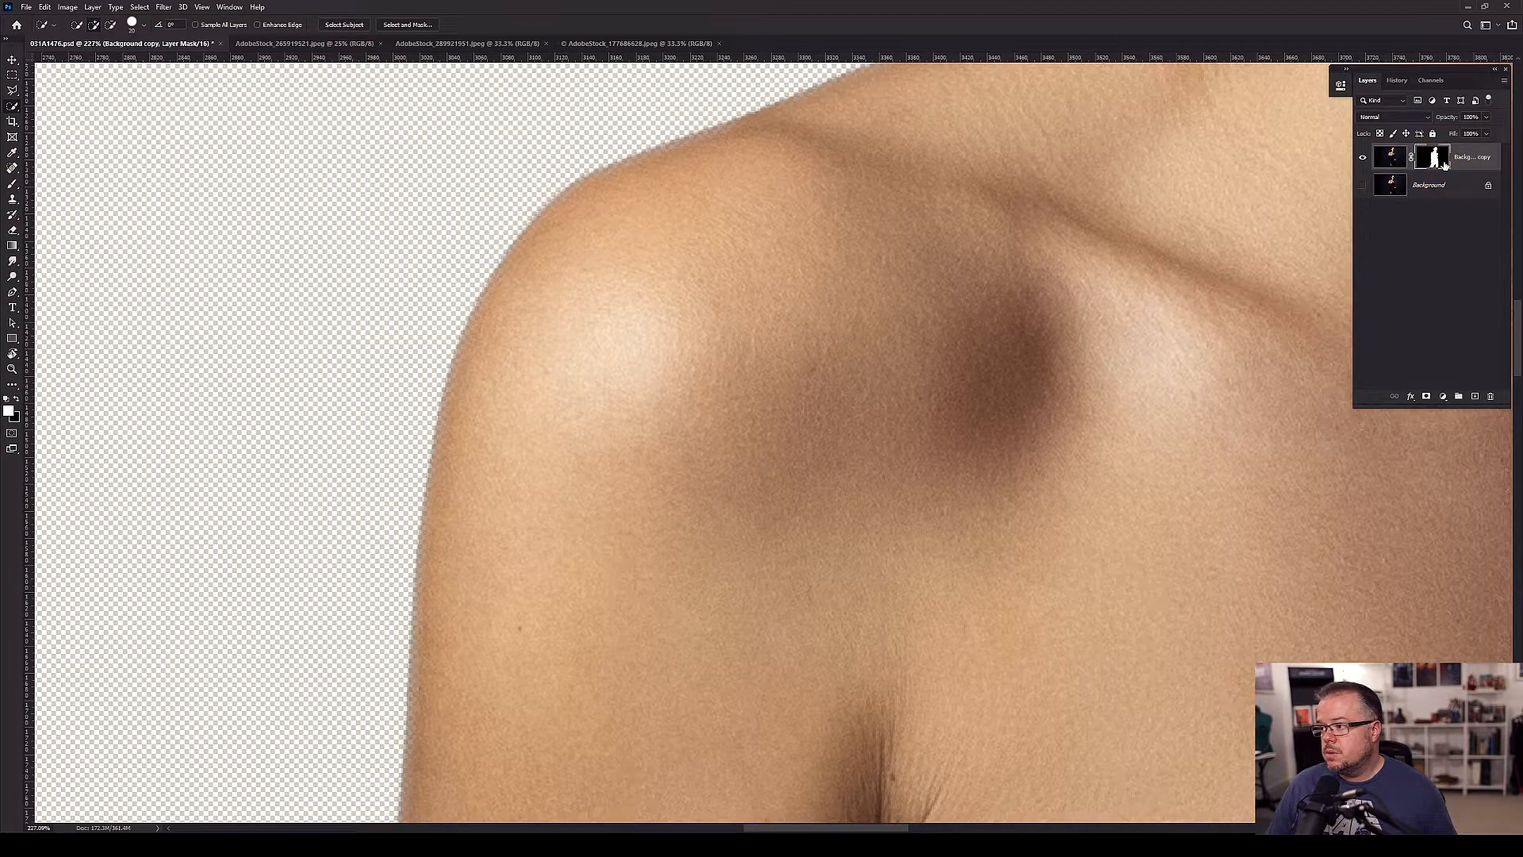
- Make the Background layer visible beneath the masked cutout of the woman
key(ctrl+0)
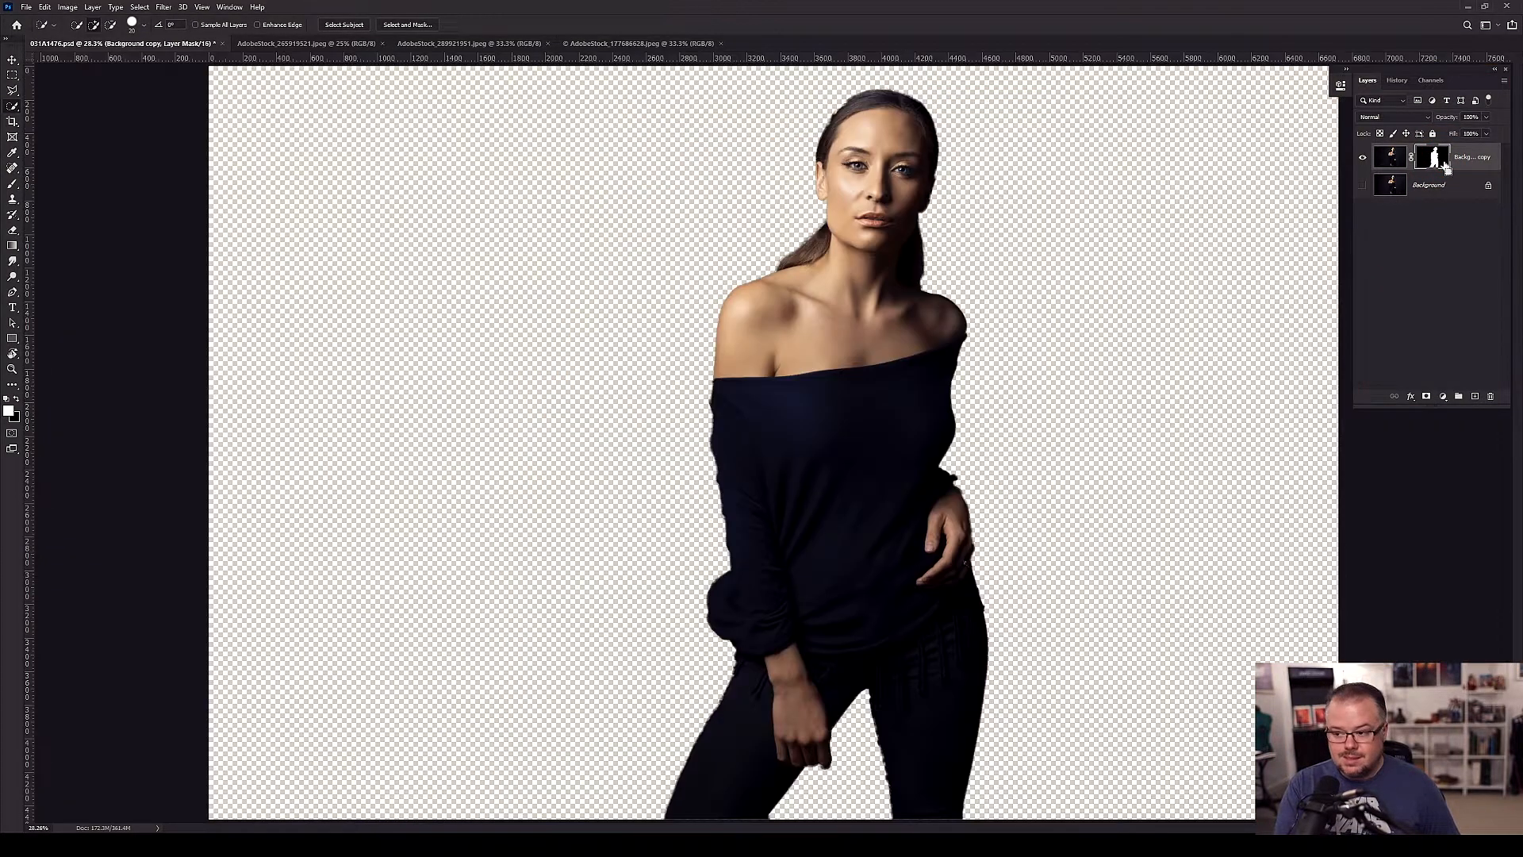
click(1362, 186)
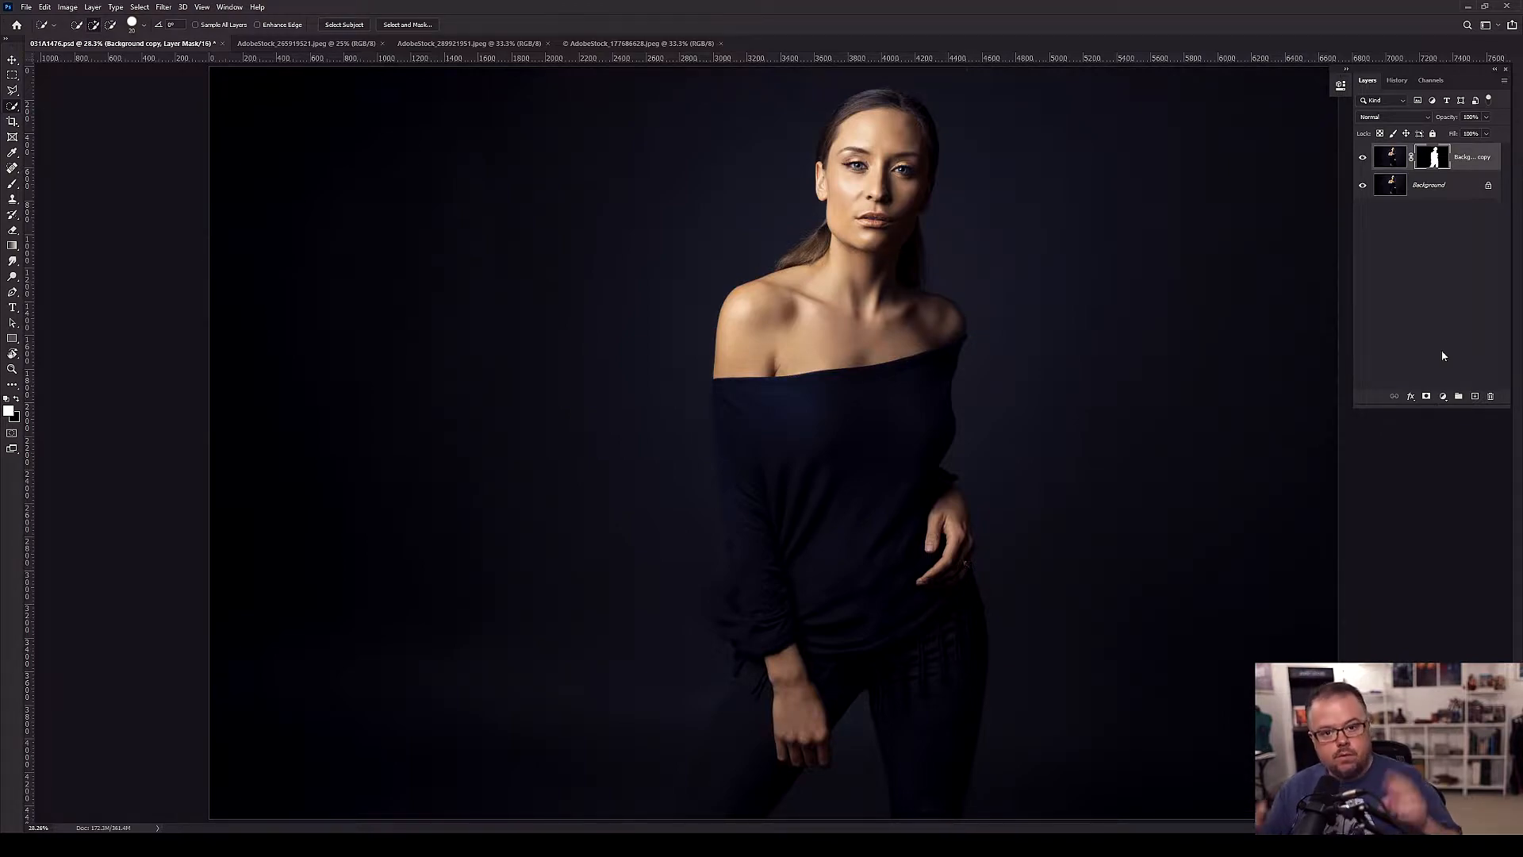
- Look through the grey, blue and orange-red texture images and copy the orange-red one into the portrait document as a new layer
click(307, 45)
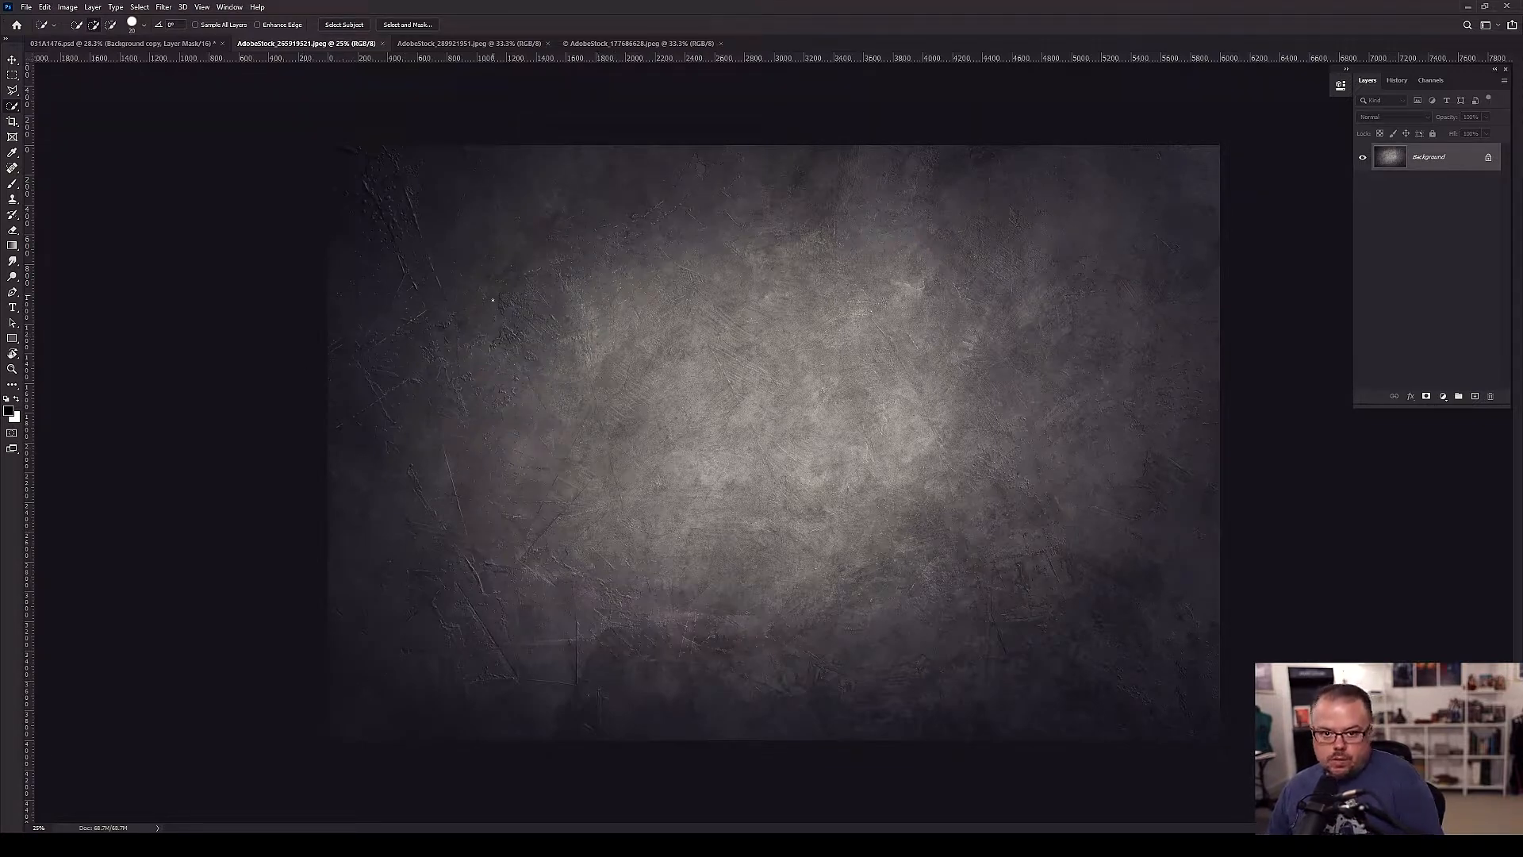
click(463, 43)
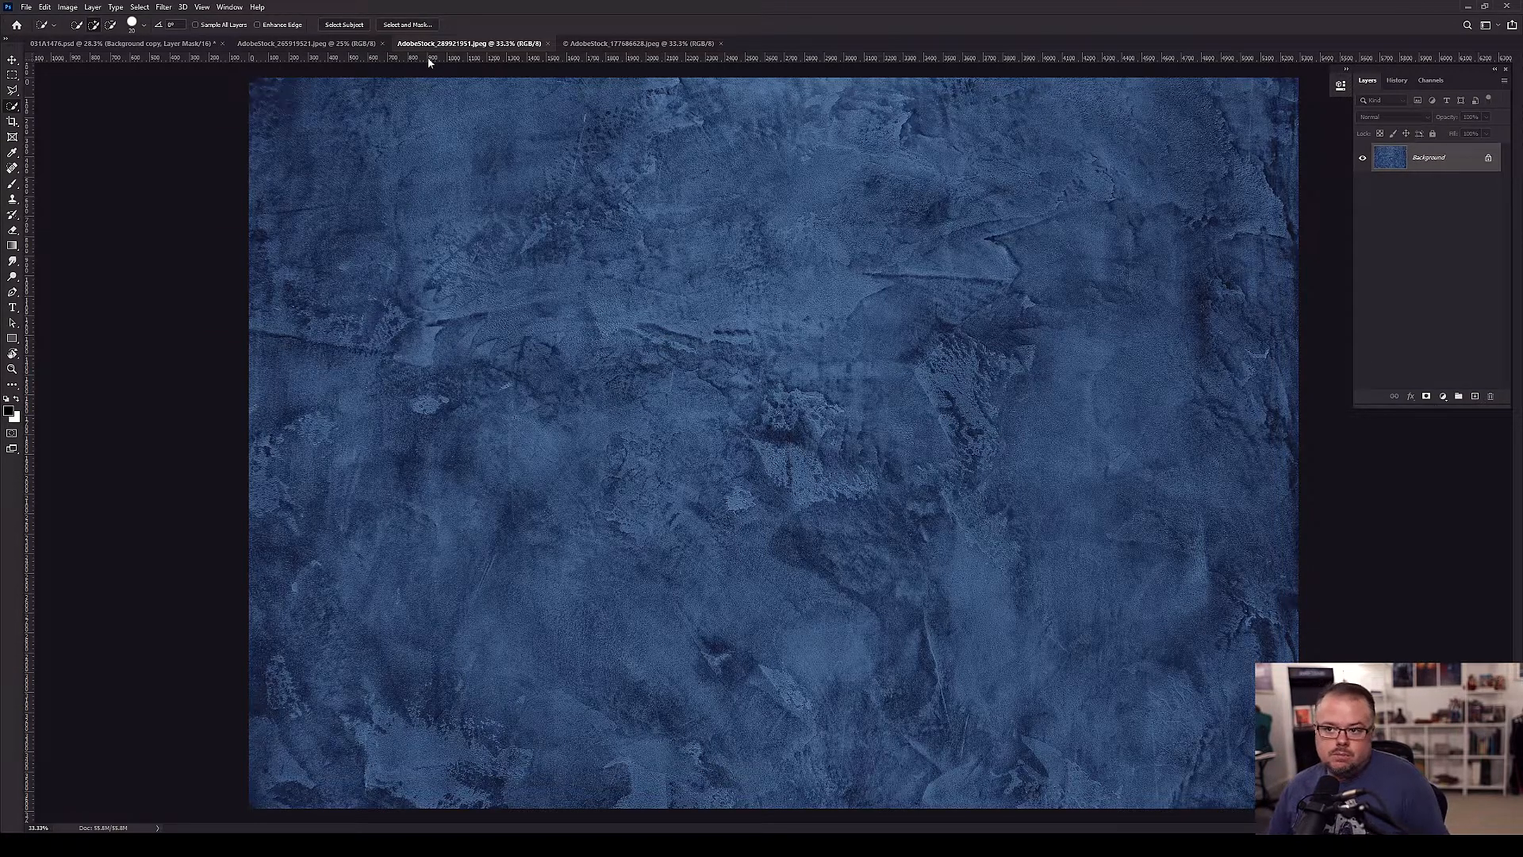
click(647, 42)
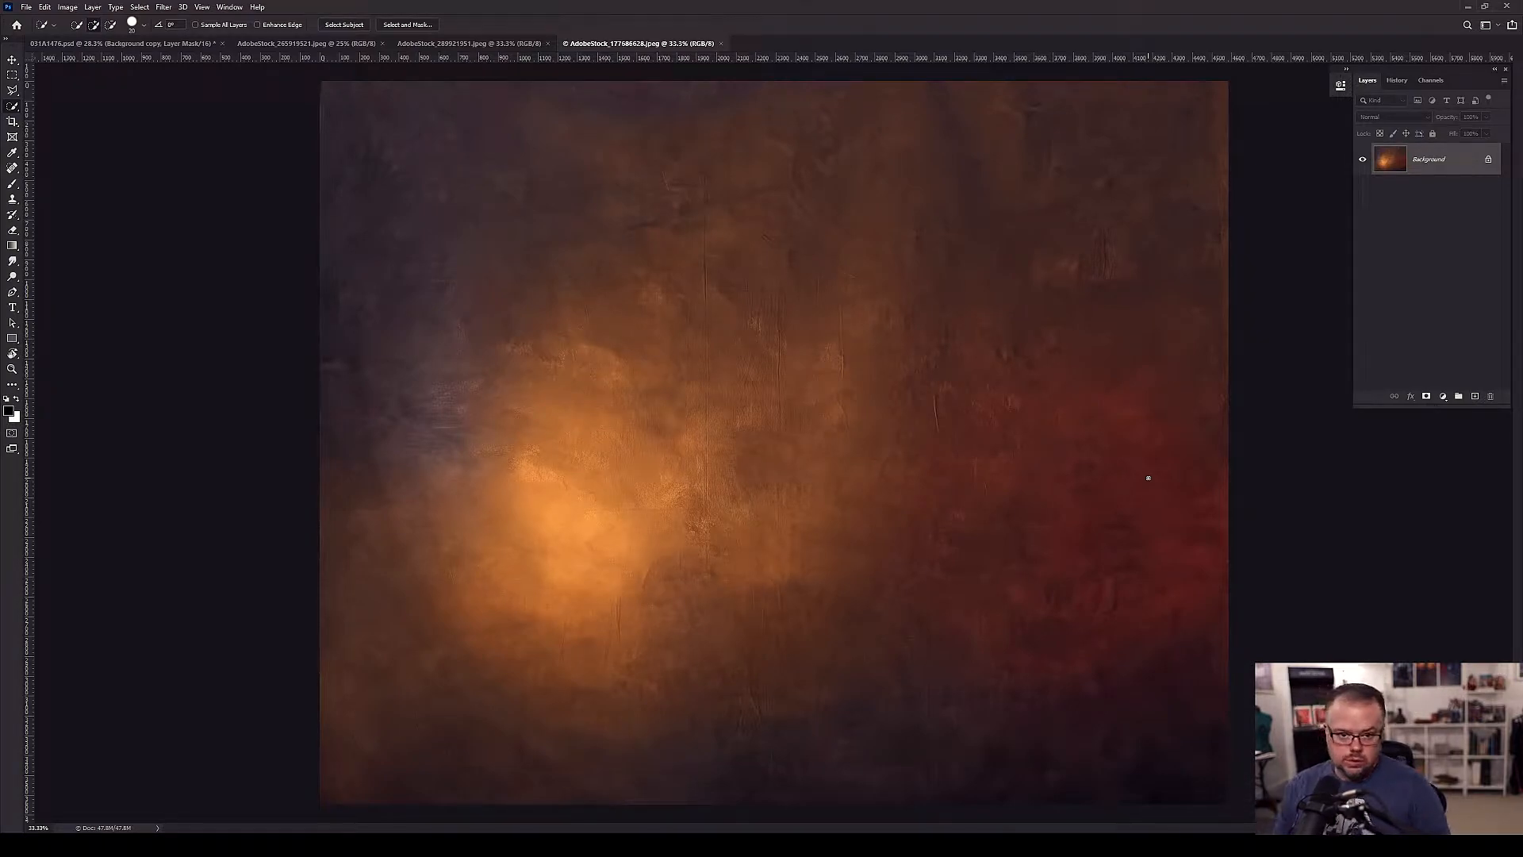
key(v)
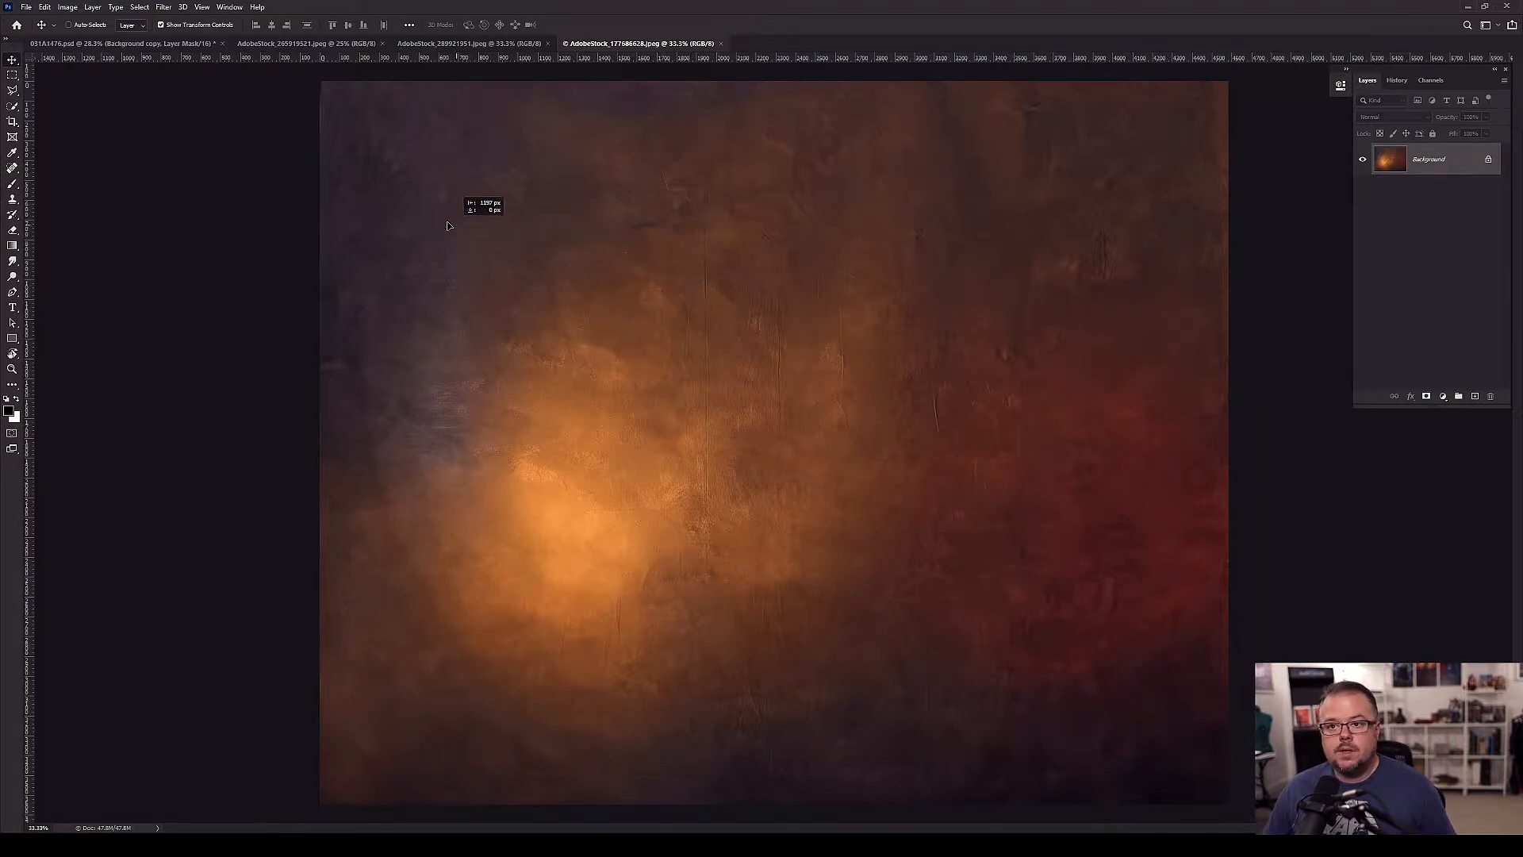
click(45, 43)
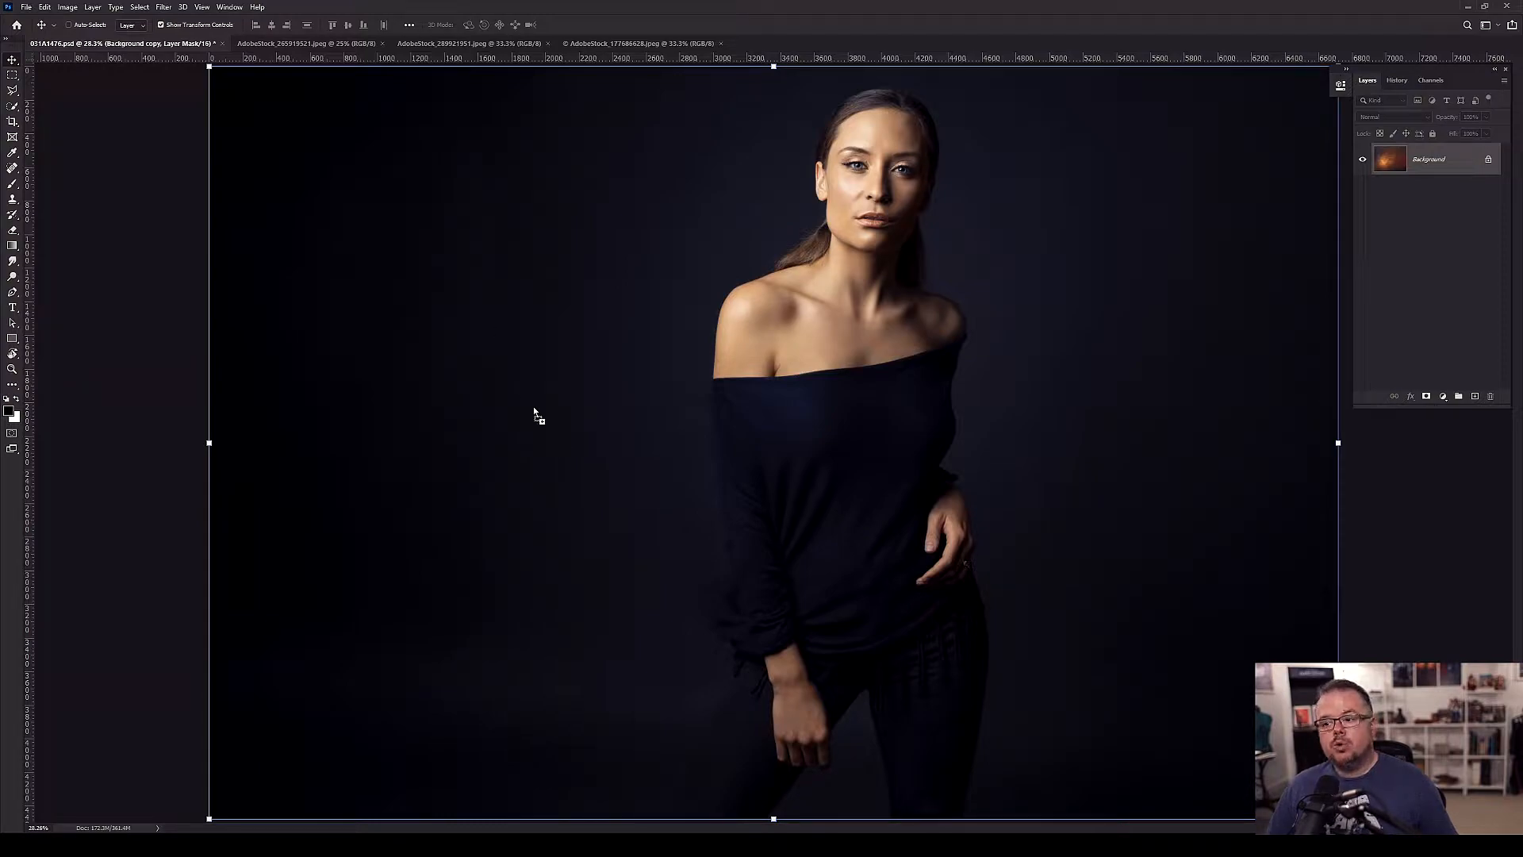
drag(643, 439, 617, 441)
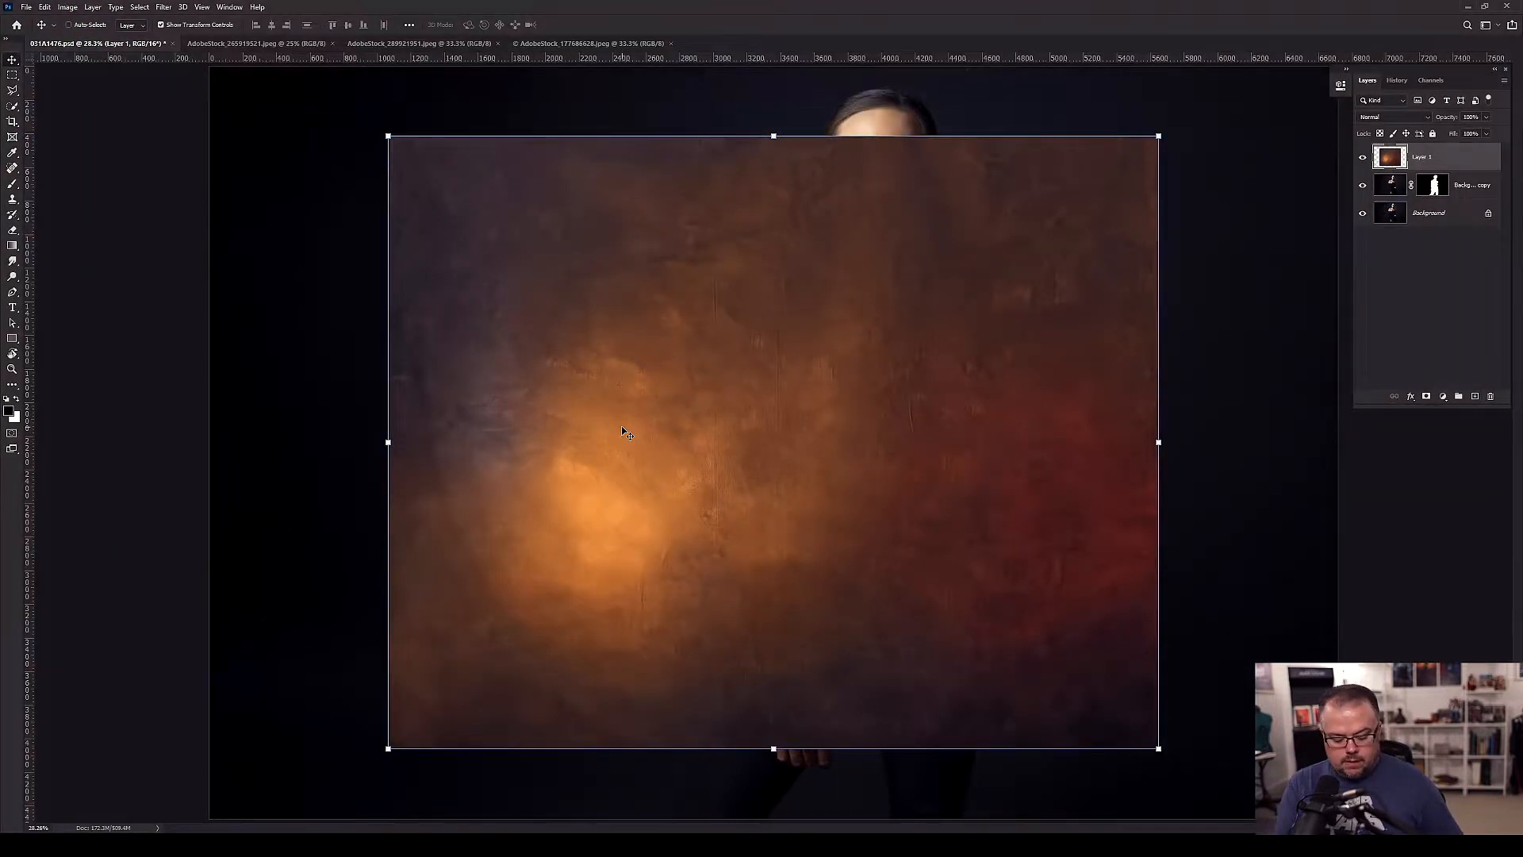
- Reposition the orange-red texture near the middle of the canvas and place its layer between the masked cutout and the Background layer
key(ctrl+minus)
key(ctrl+minus)
key(ctrl+minus)
key(ctrl+minus)
key(ctrl+minus)
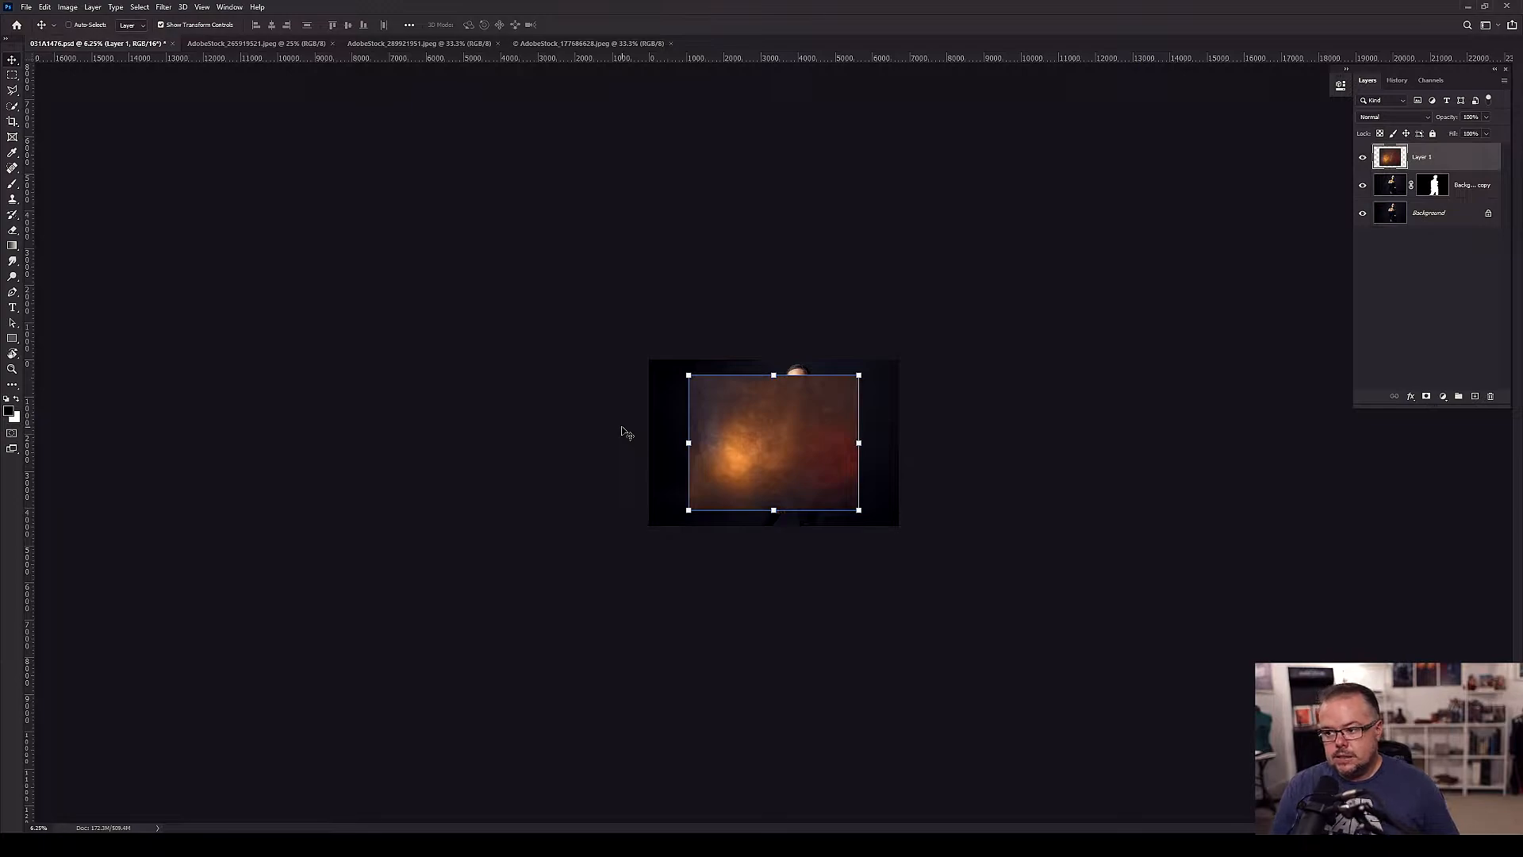
drag(764, 431, 608, 337)
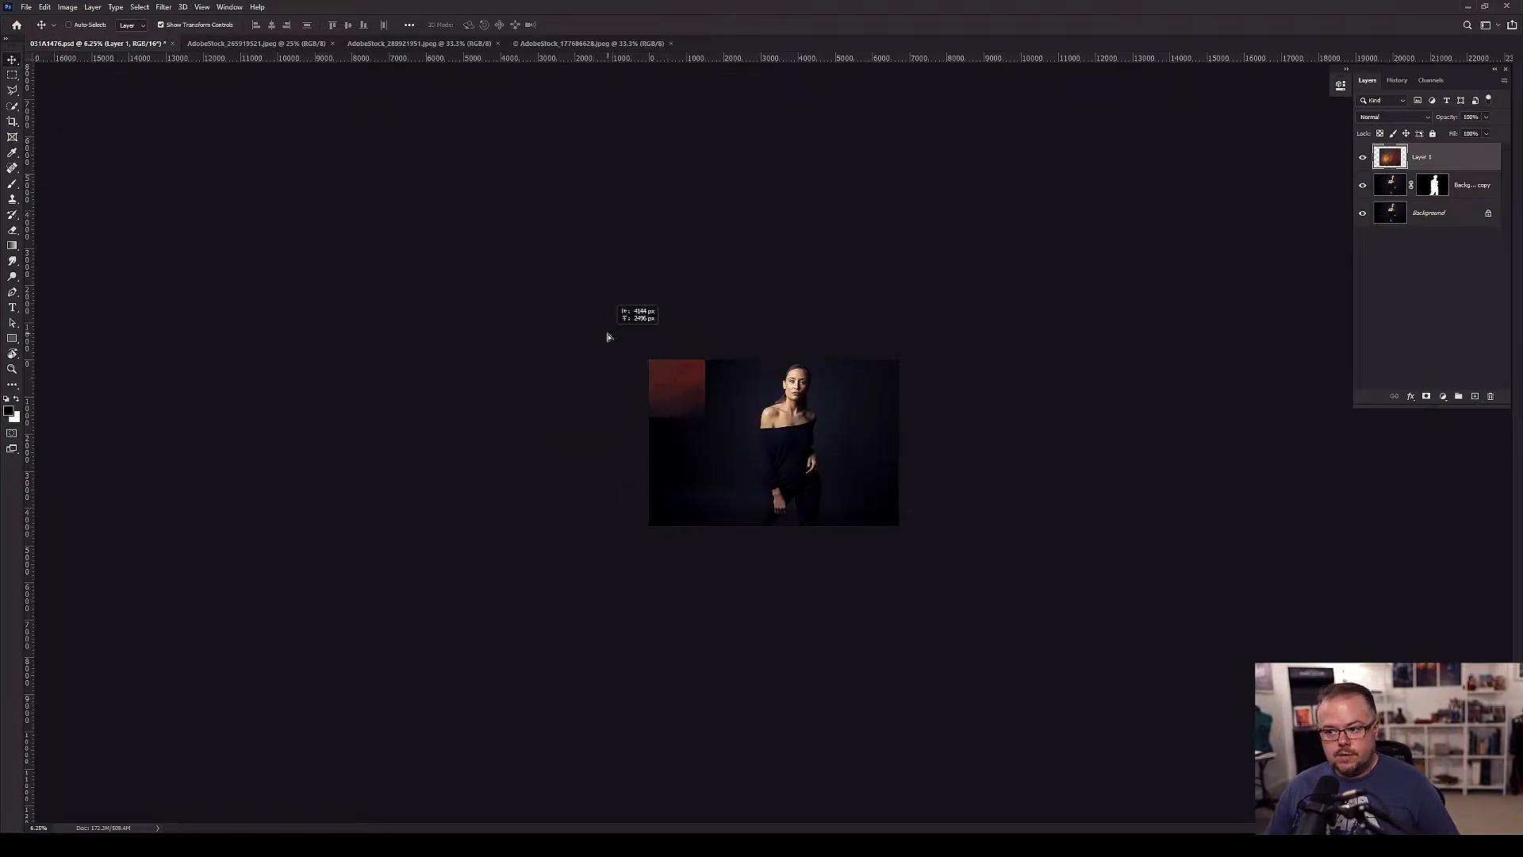
drag(680, 401, 809, 486)
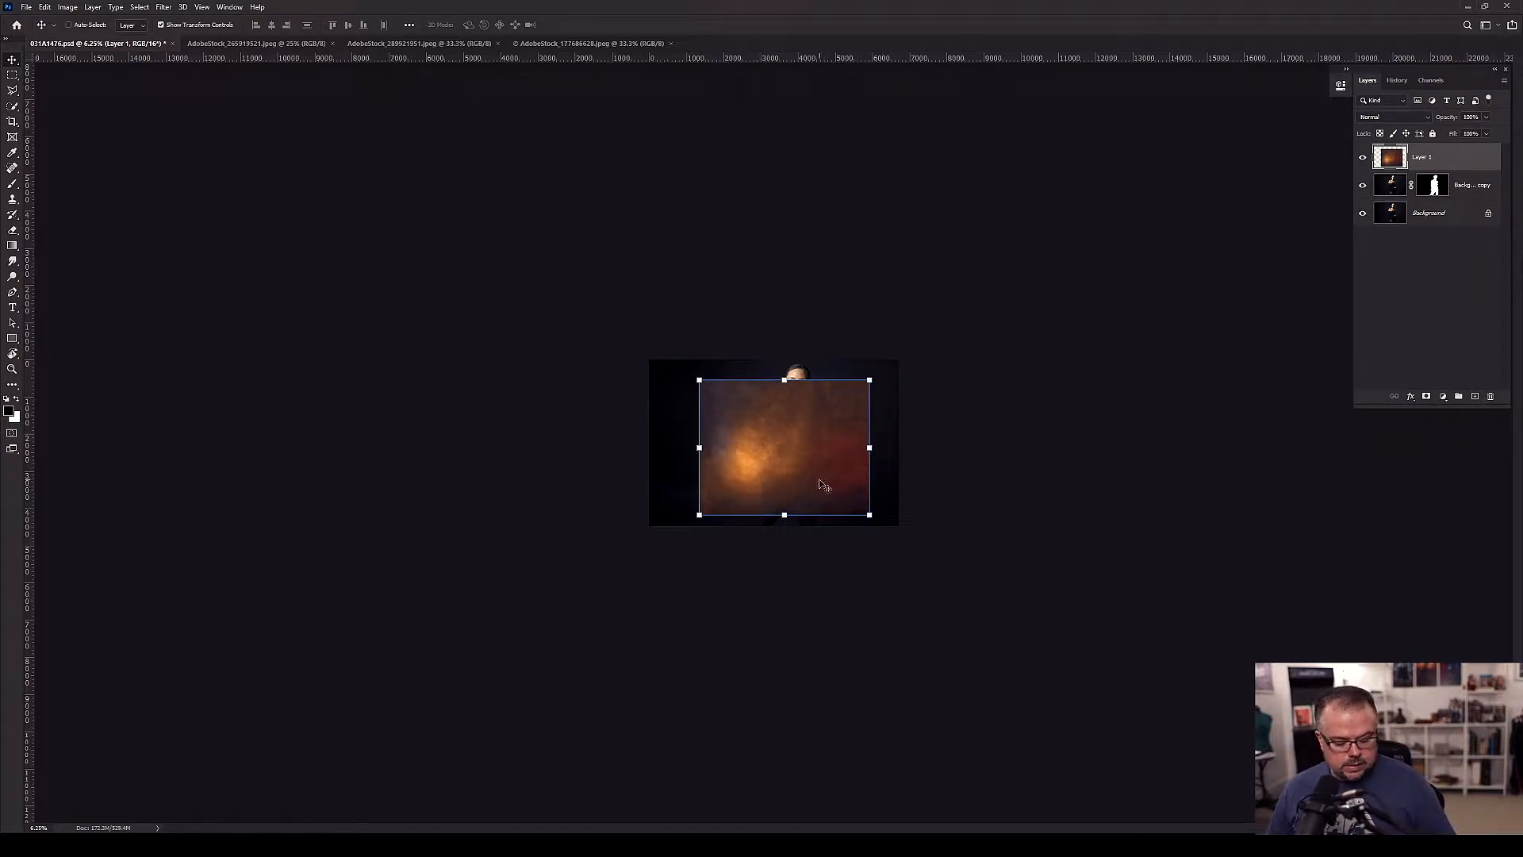
key(ctrl+plus)
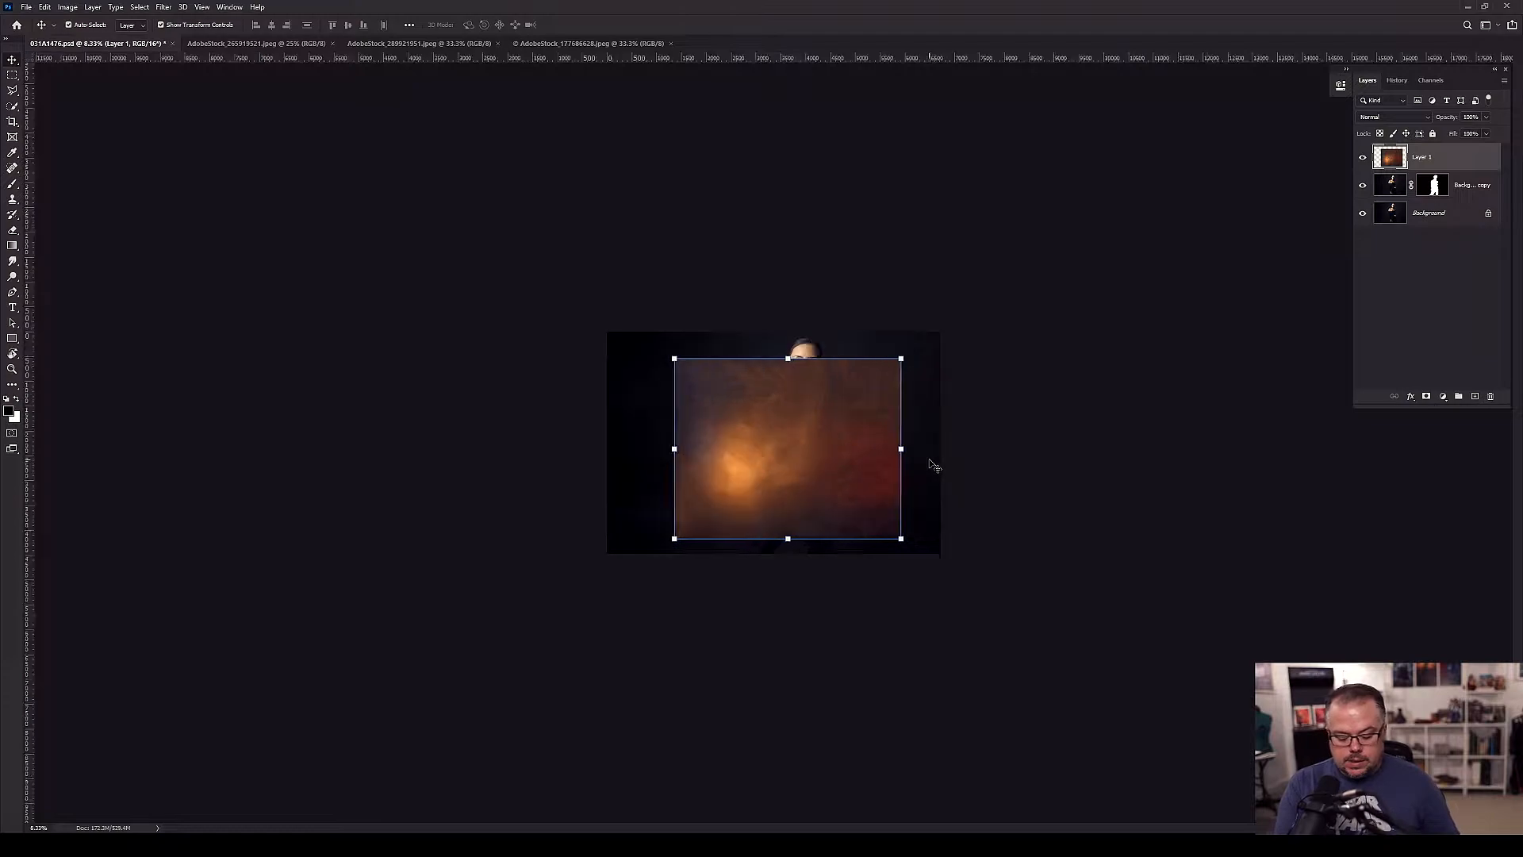
drag(1458, 160, 1463, 188)
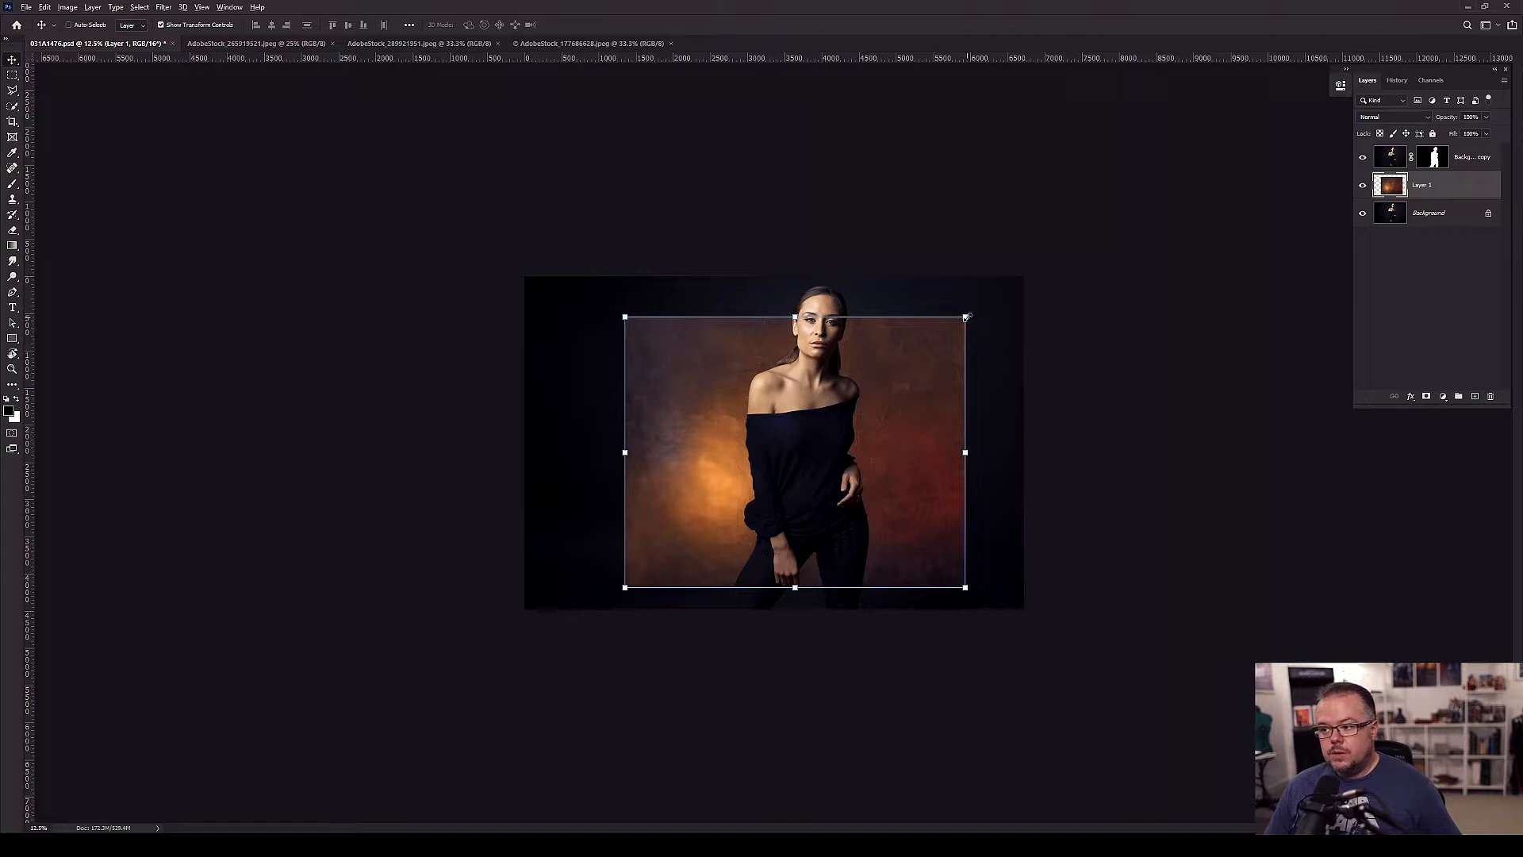
- Stretch the texture layer non-proportionally until it extends slightly past every canvas edge, and compare the image with the texture hidden
drag(967, 316, 1119, 293)
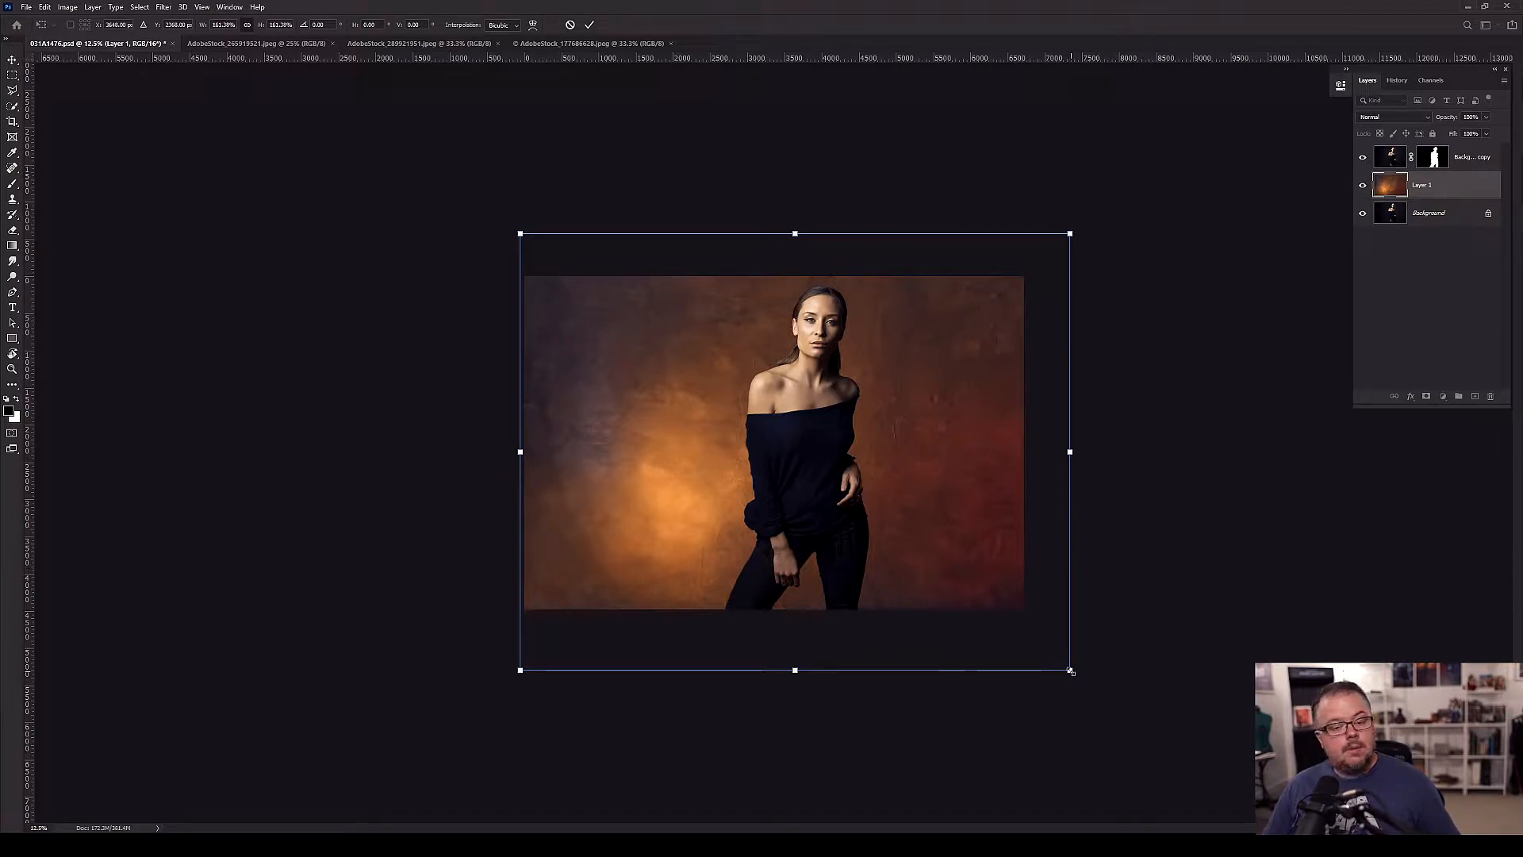
drag(1071, 670, 1027, 635)
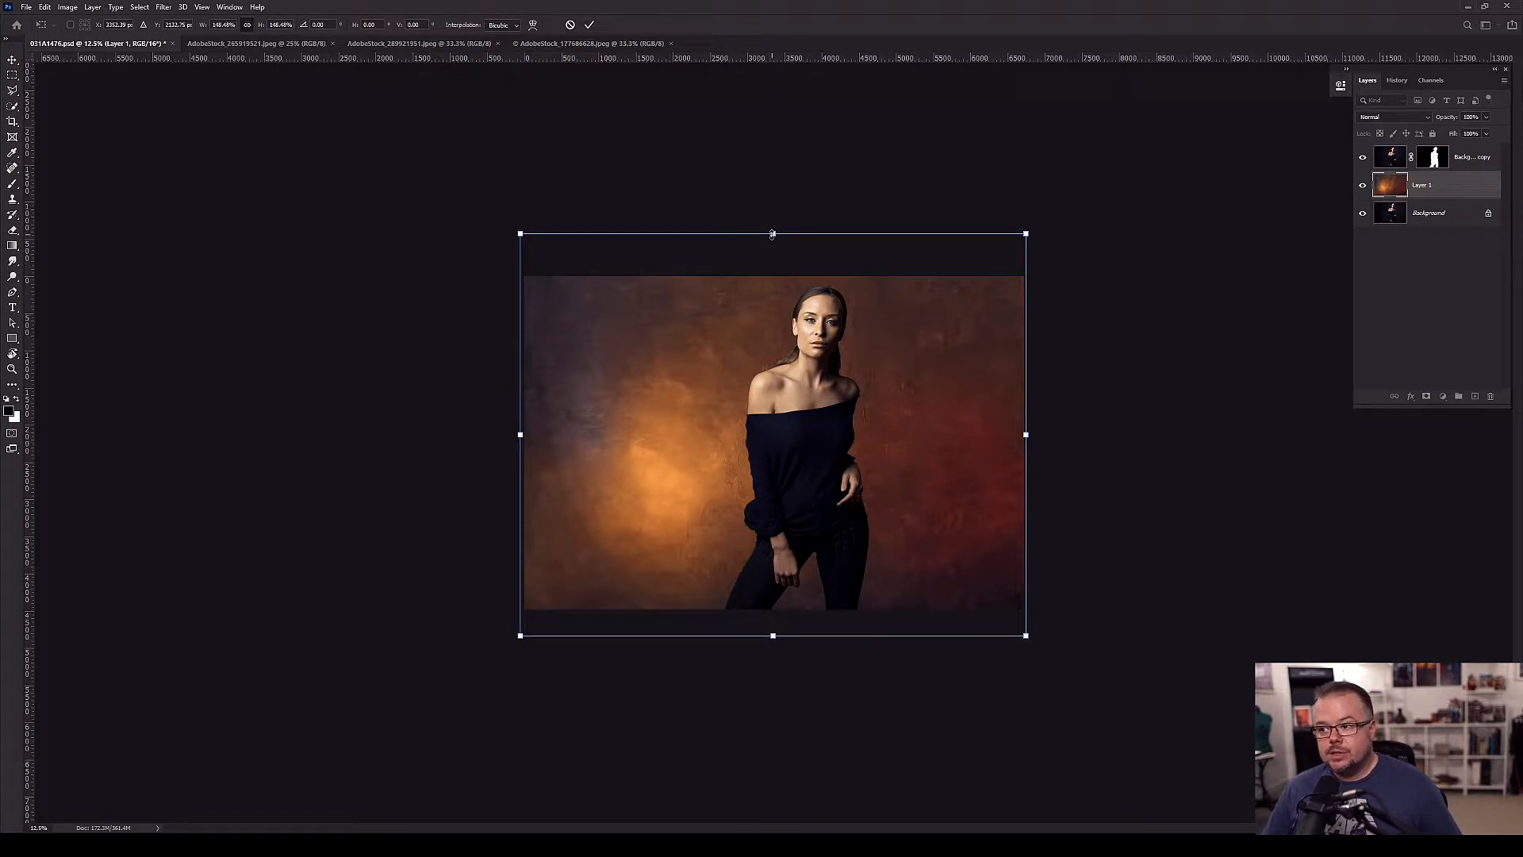
drag(773, 233, 770, 275)
drag(773, 635, 770, 613)
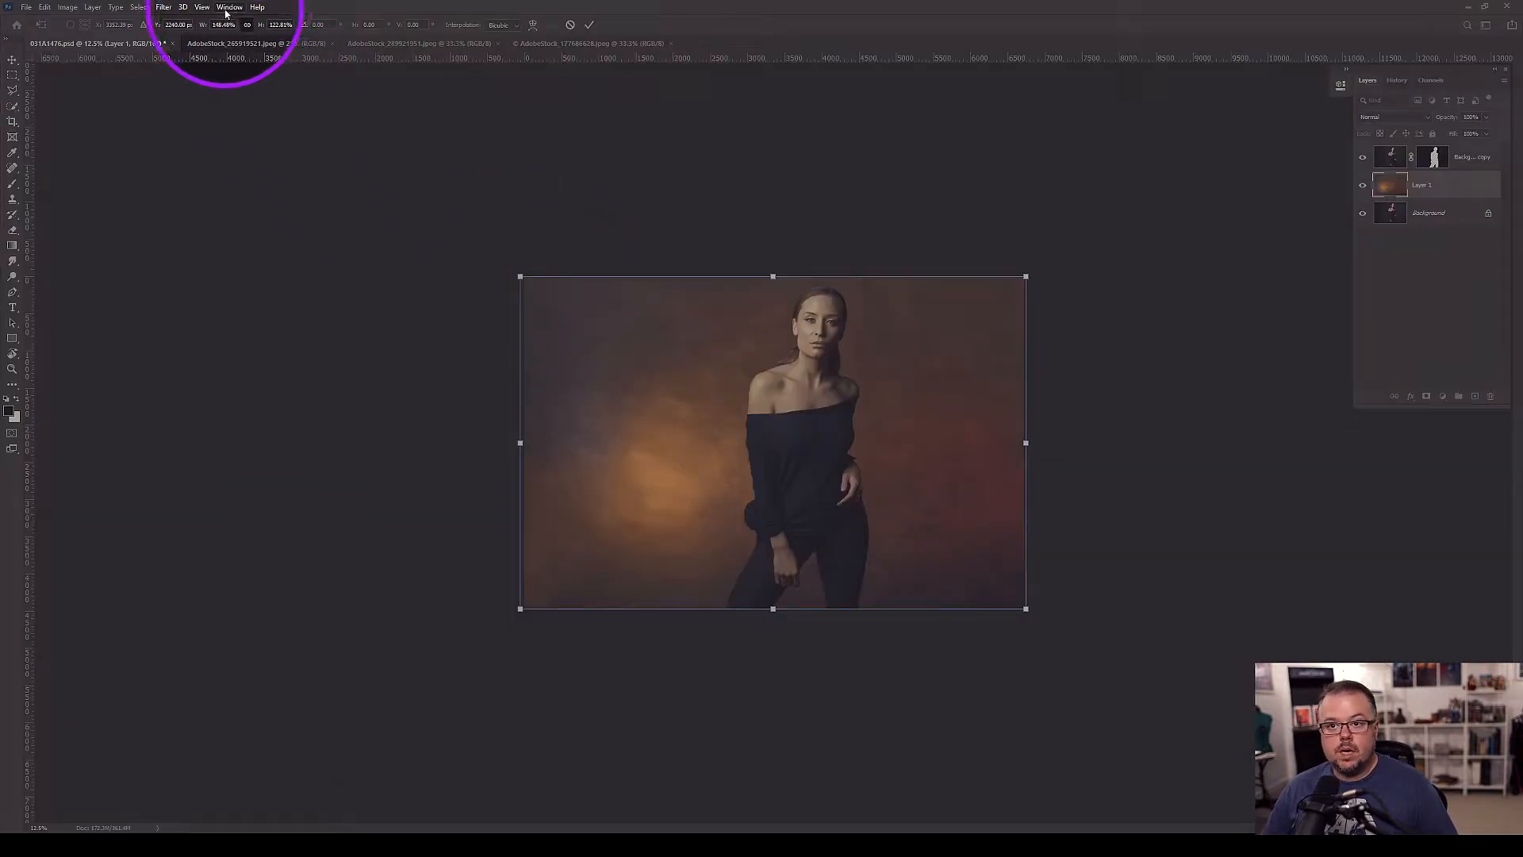
click(226, 8)
mouse_move(205, 11)
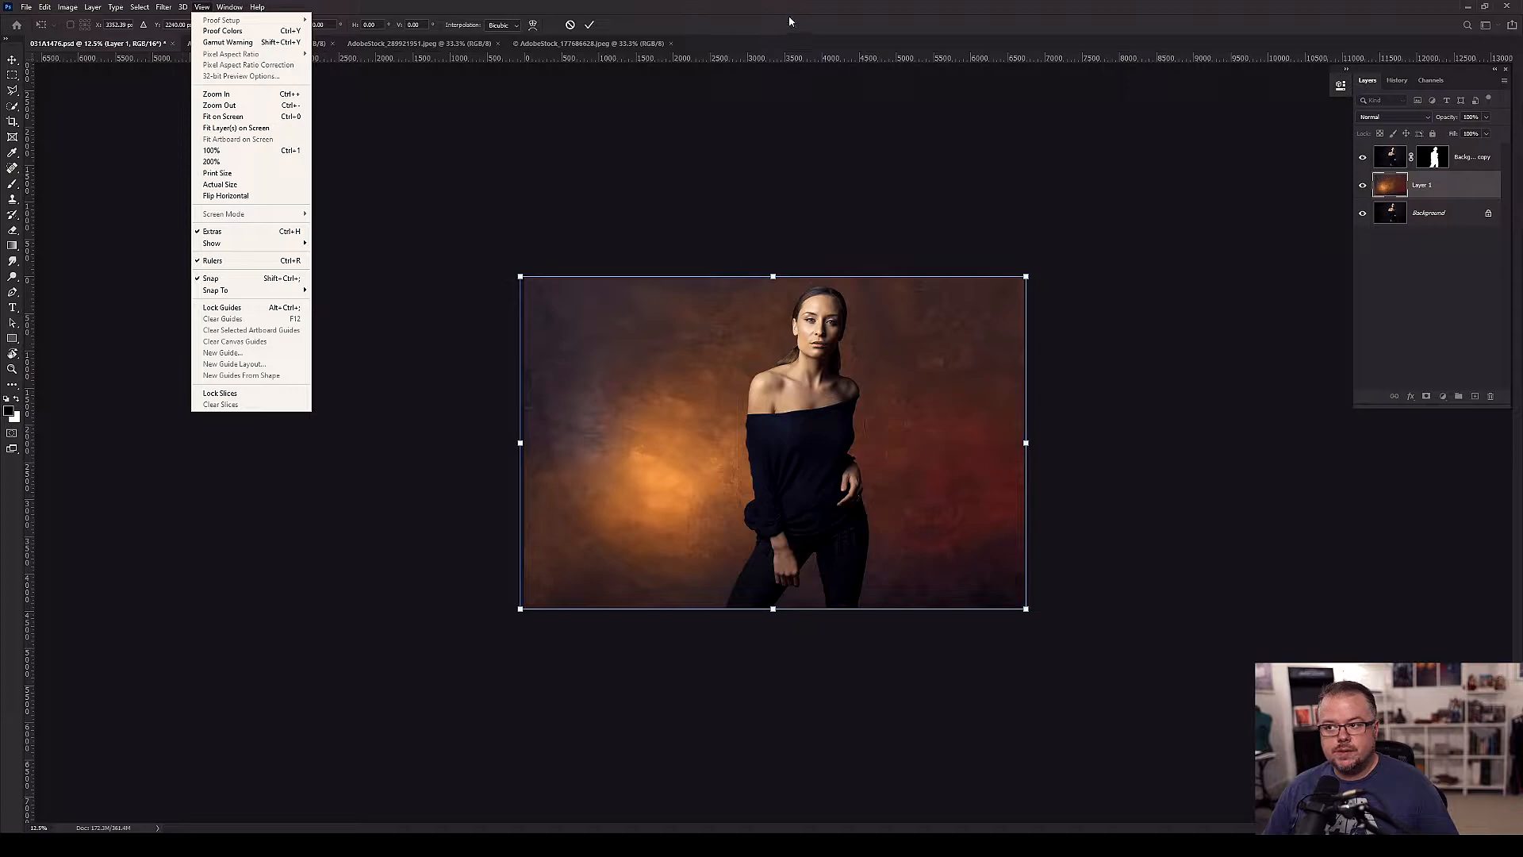
click(789, 20)
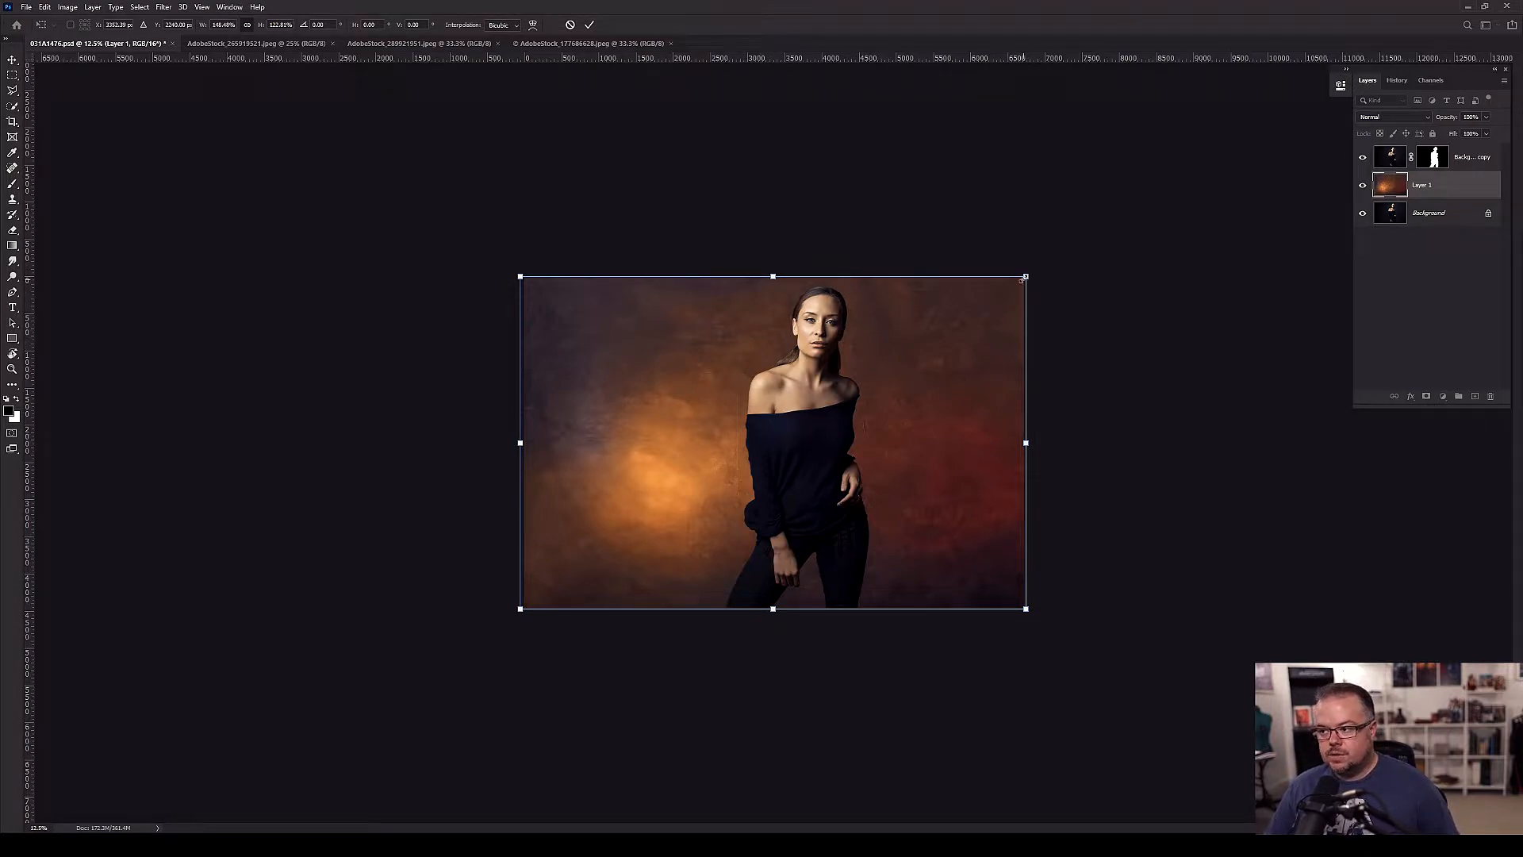
drag(1025, 277, 1031, 272)
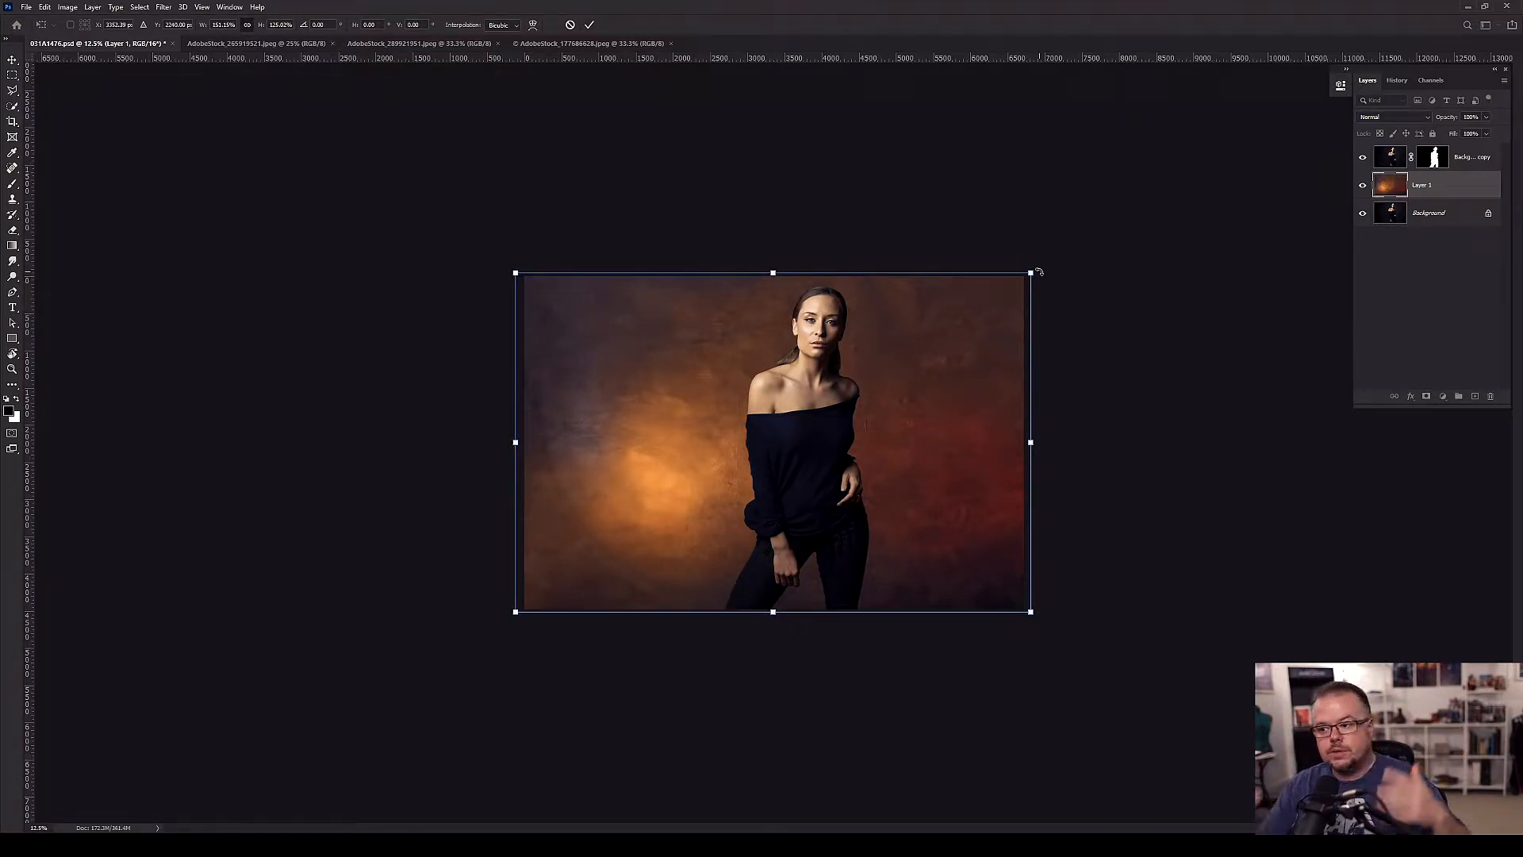
key(Return)
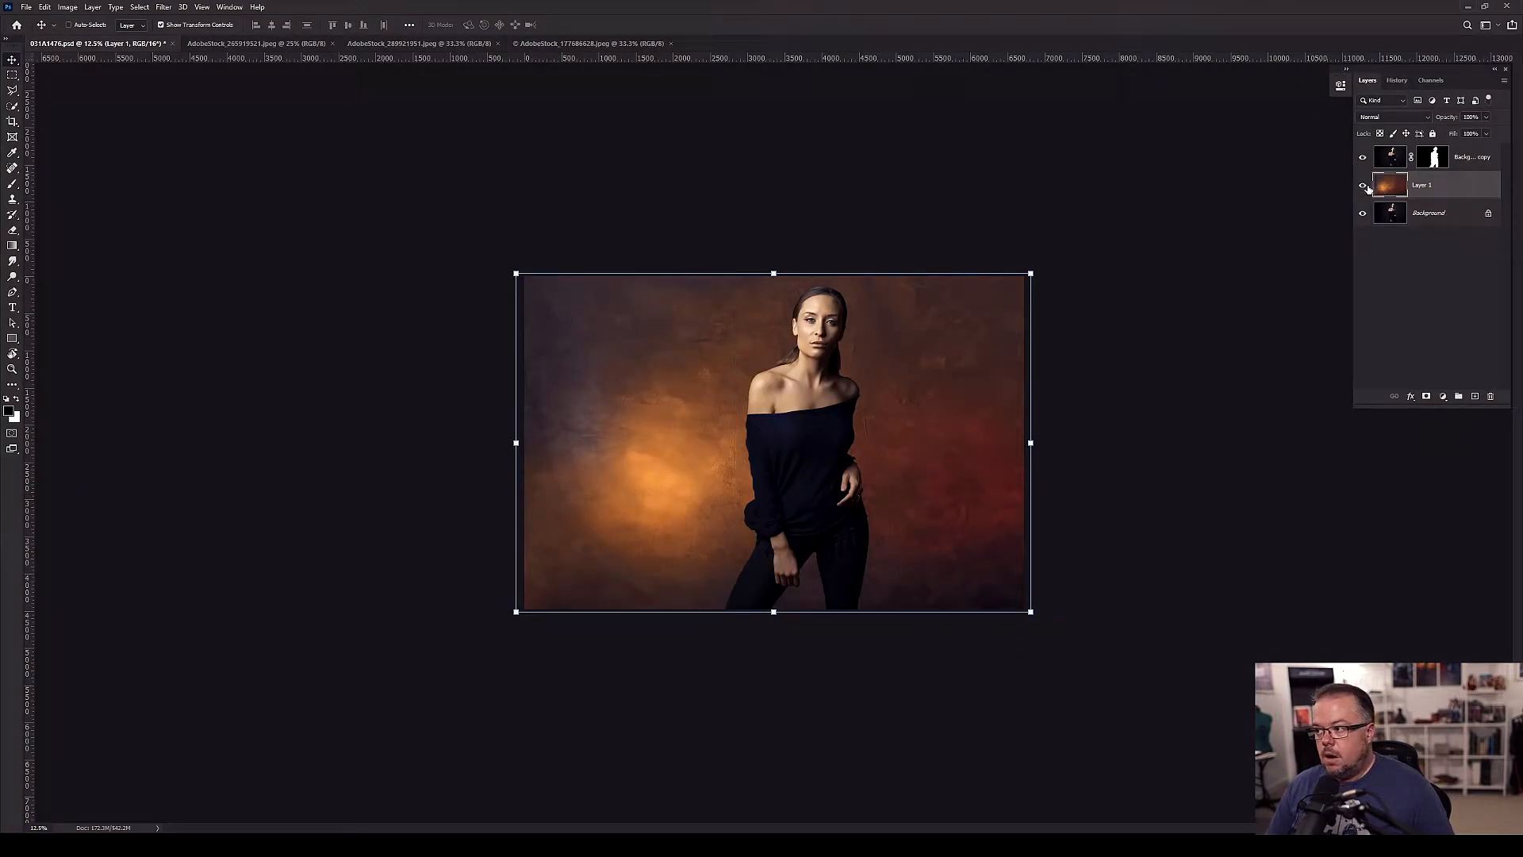
click(1363, 186)
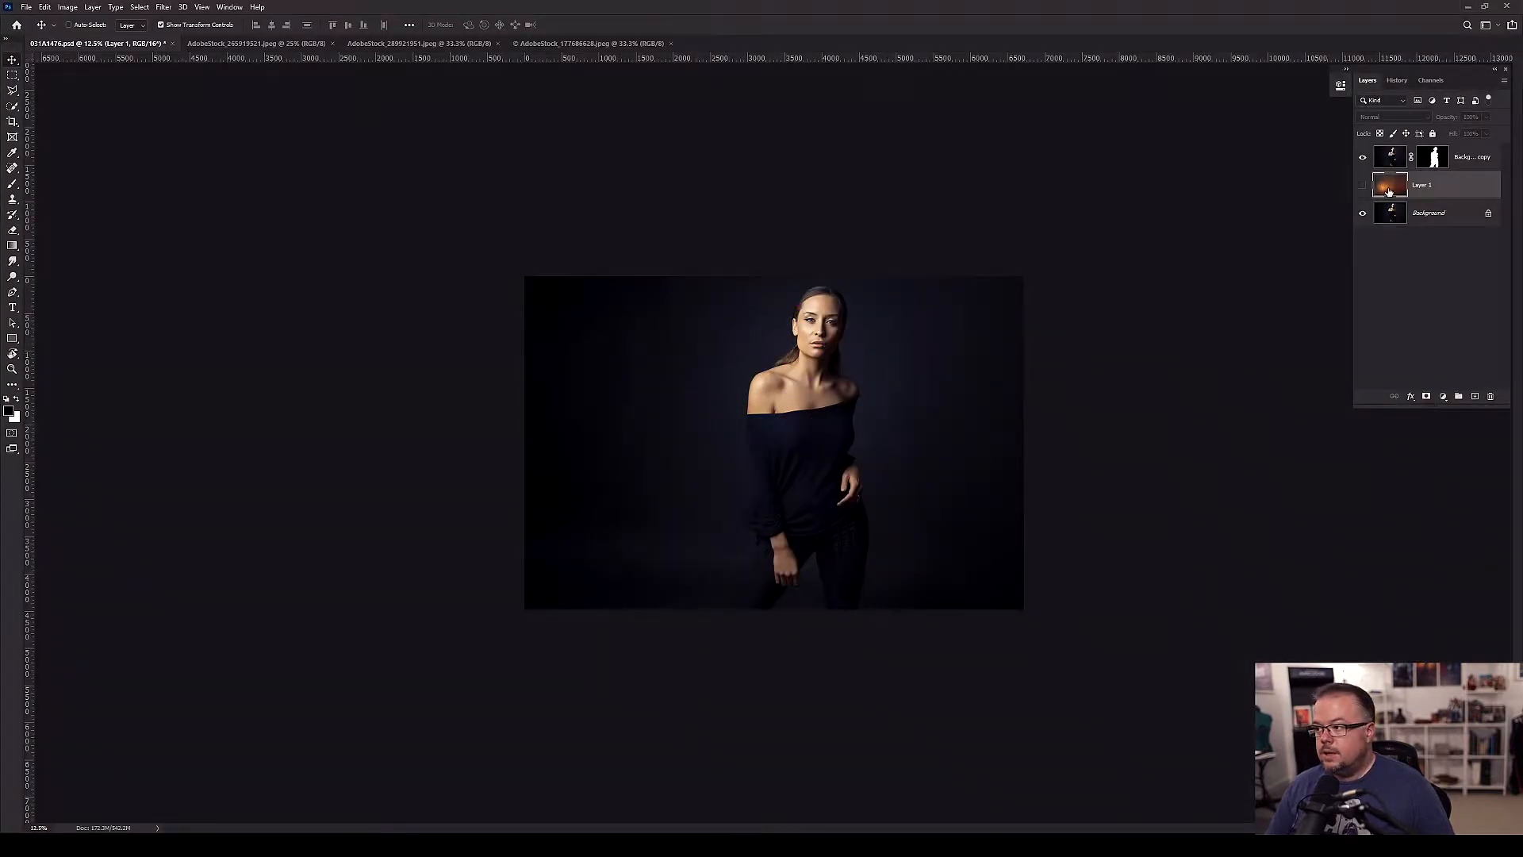
click(1363, 185)
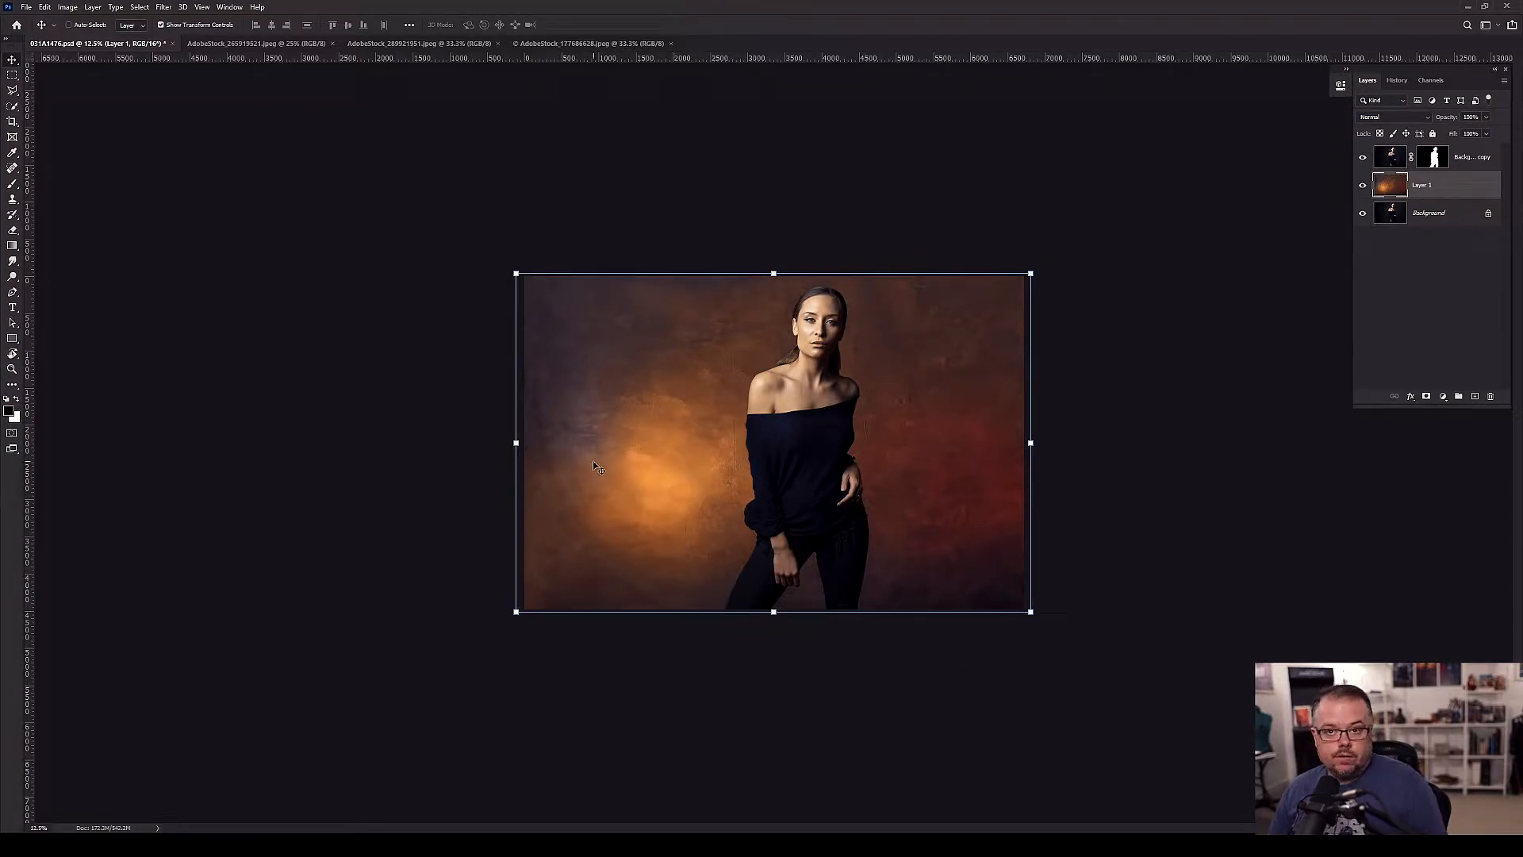
- Flip the texture layer vertically and horizontally so its orange glow sits at the upper right behind the woman
click(68, 7)
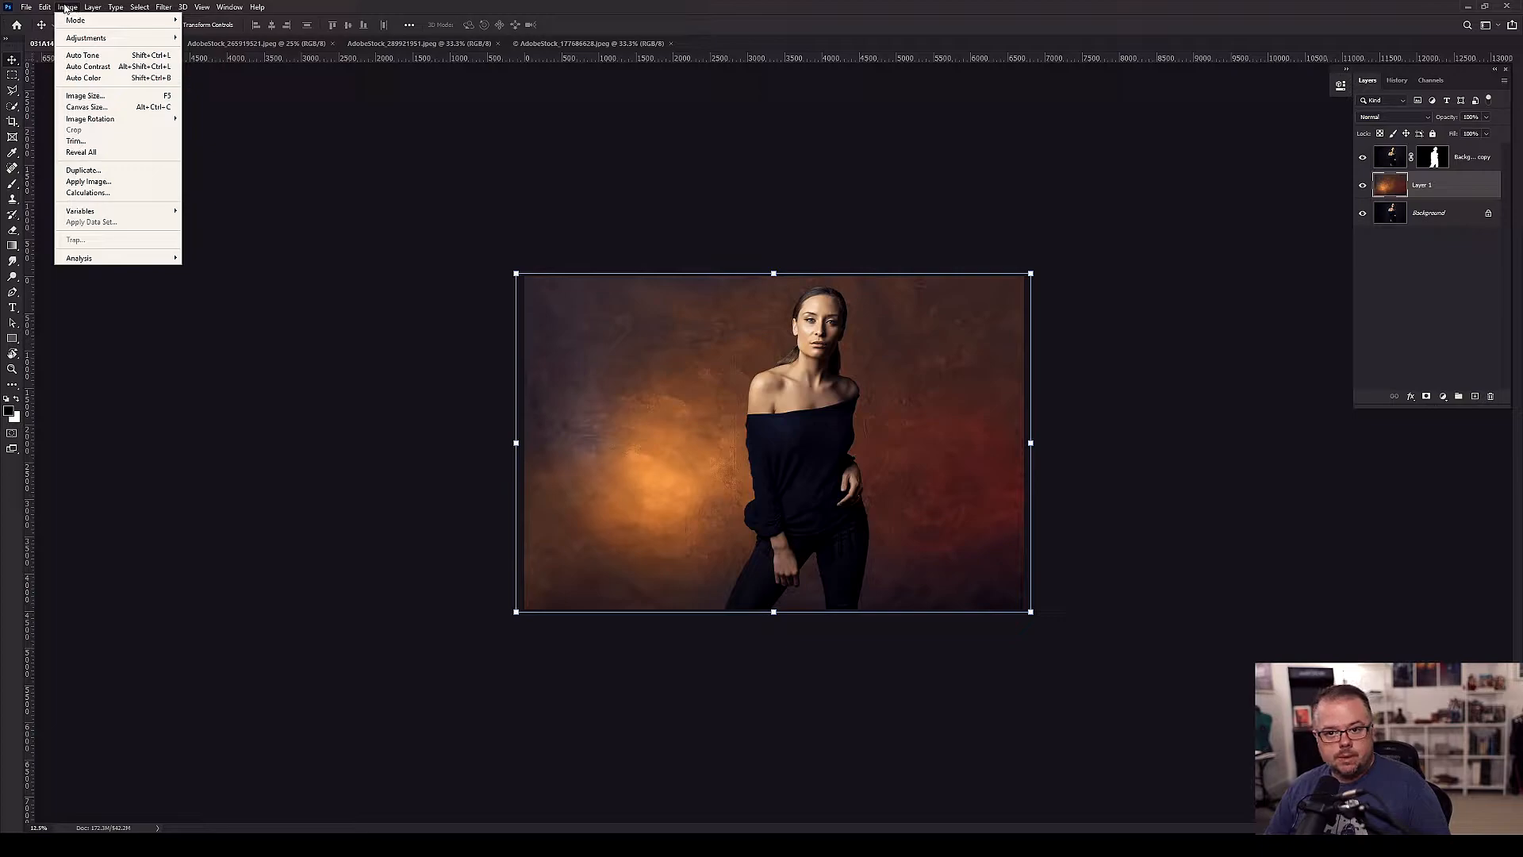
click(46, 7)
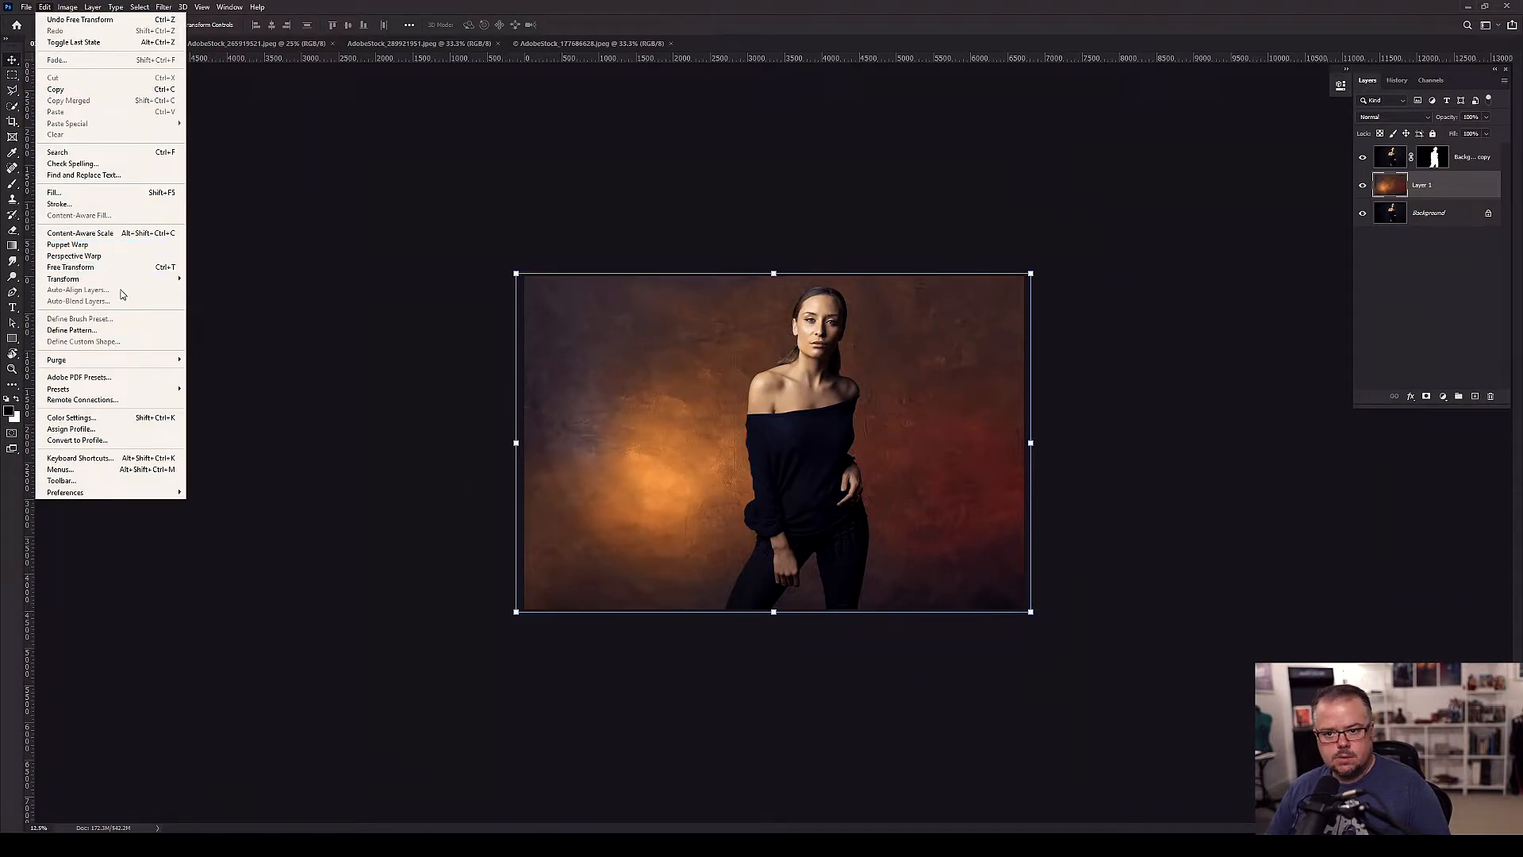
mouse_move(131, 279)
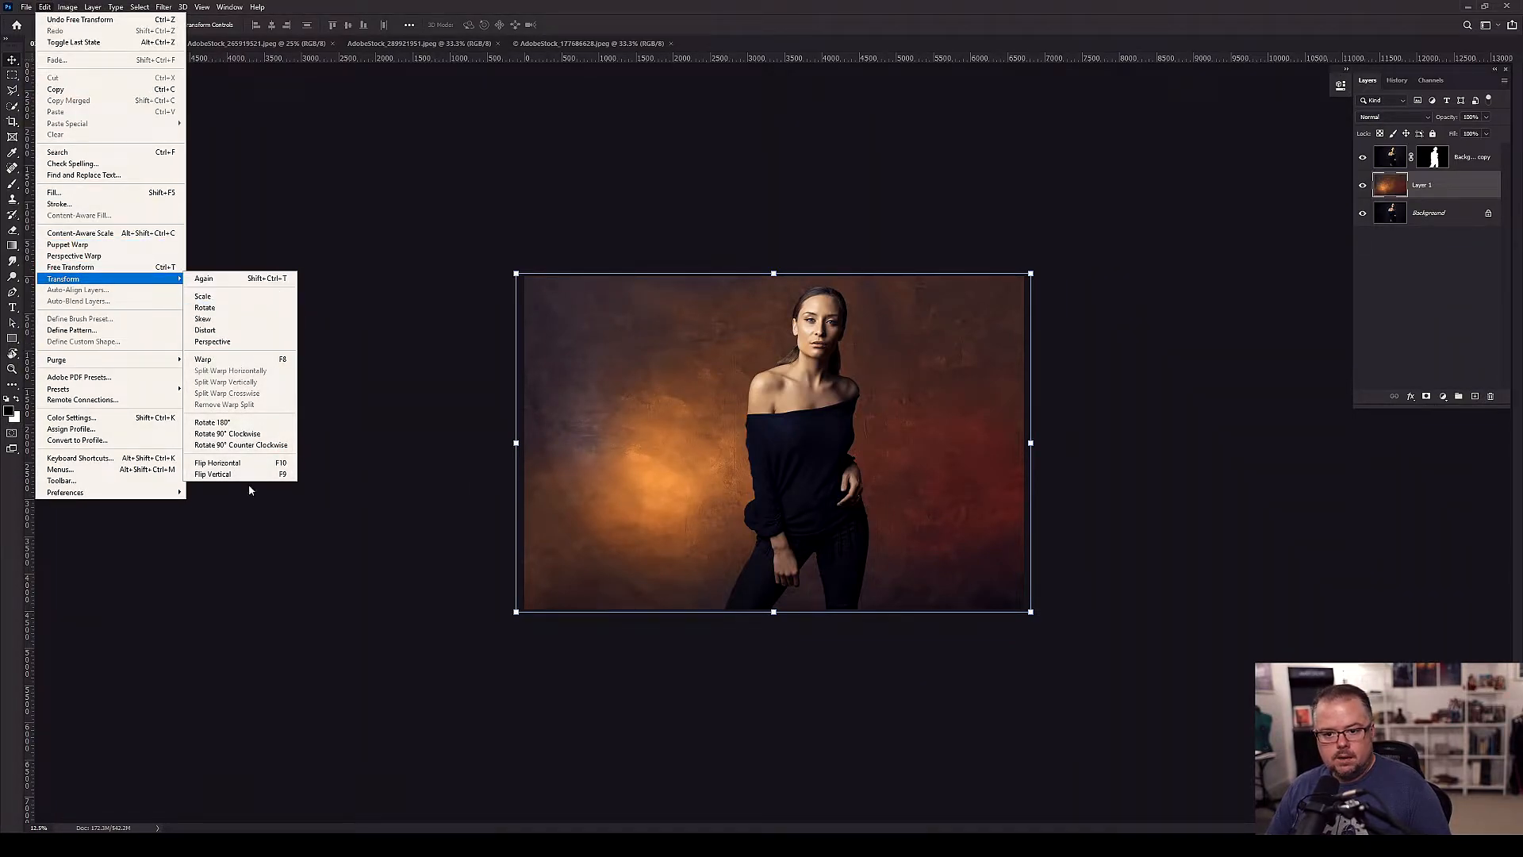
click(222, 476)
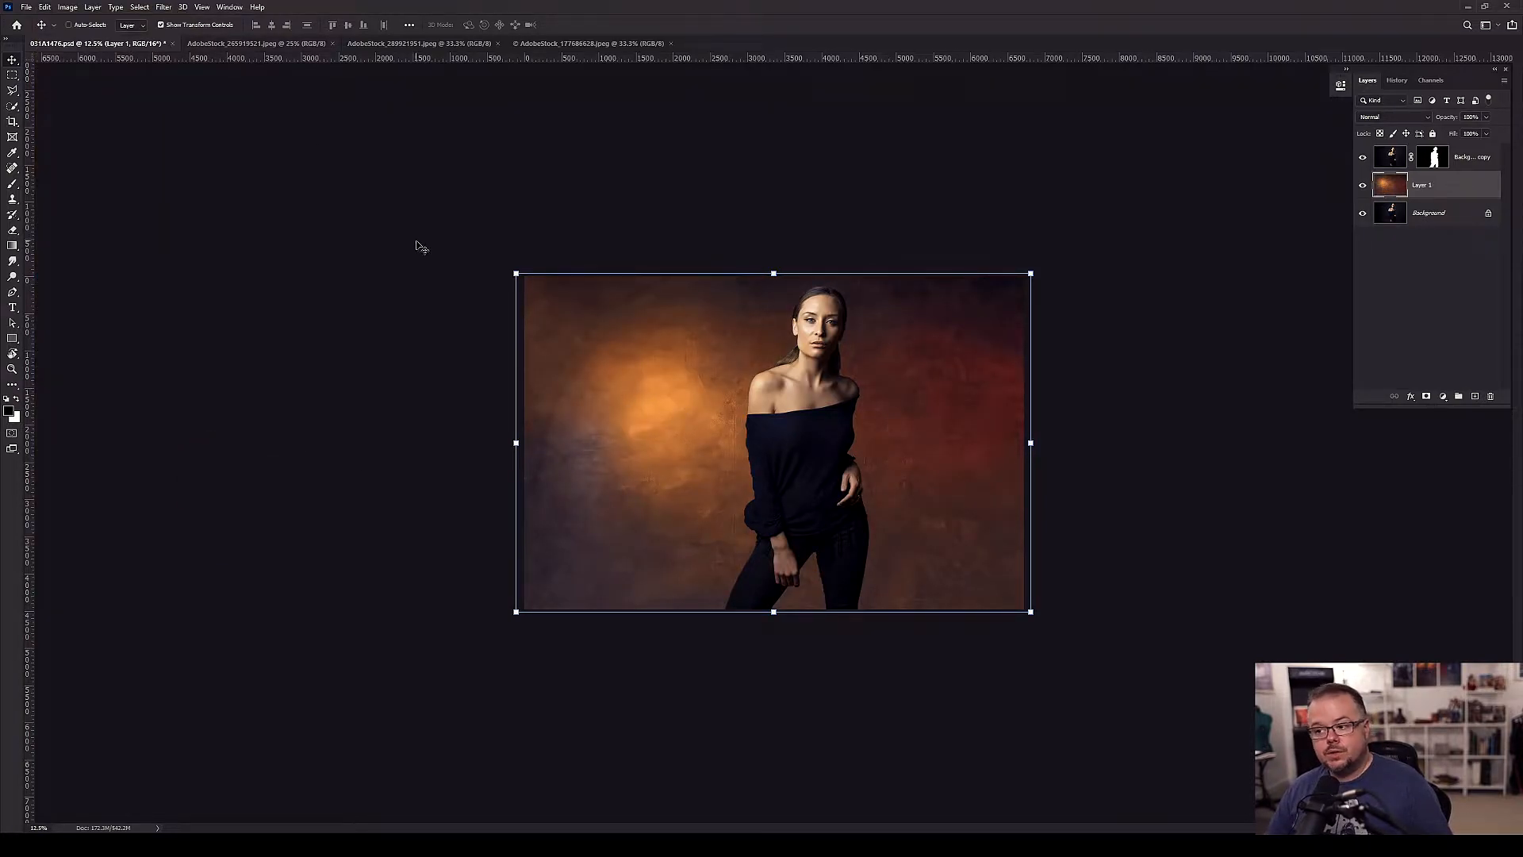
click(45, 7)
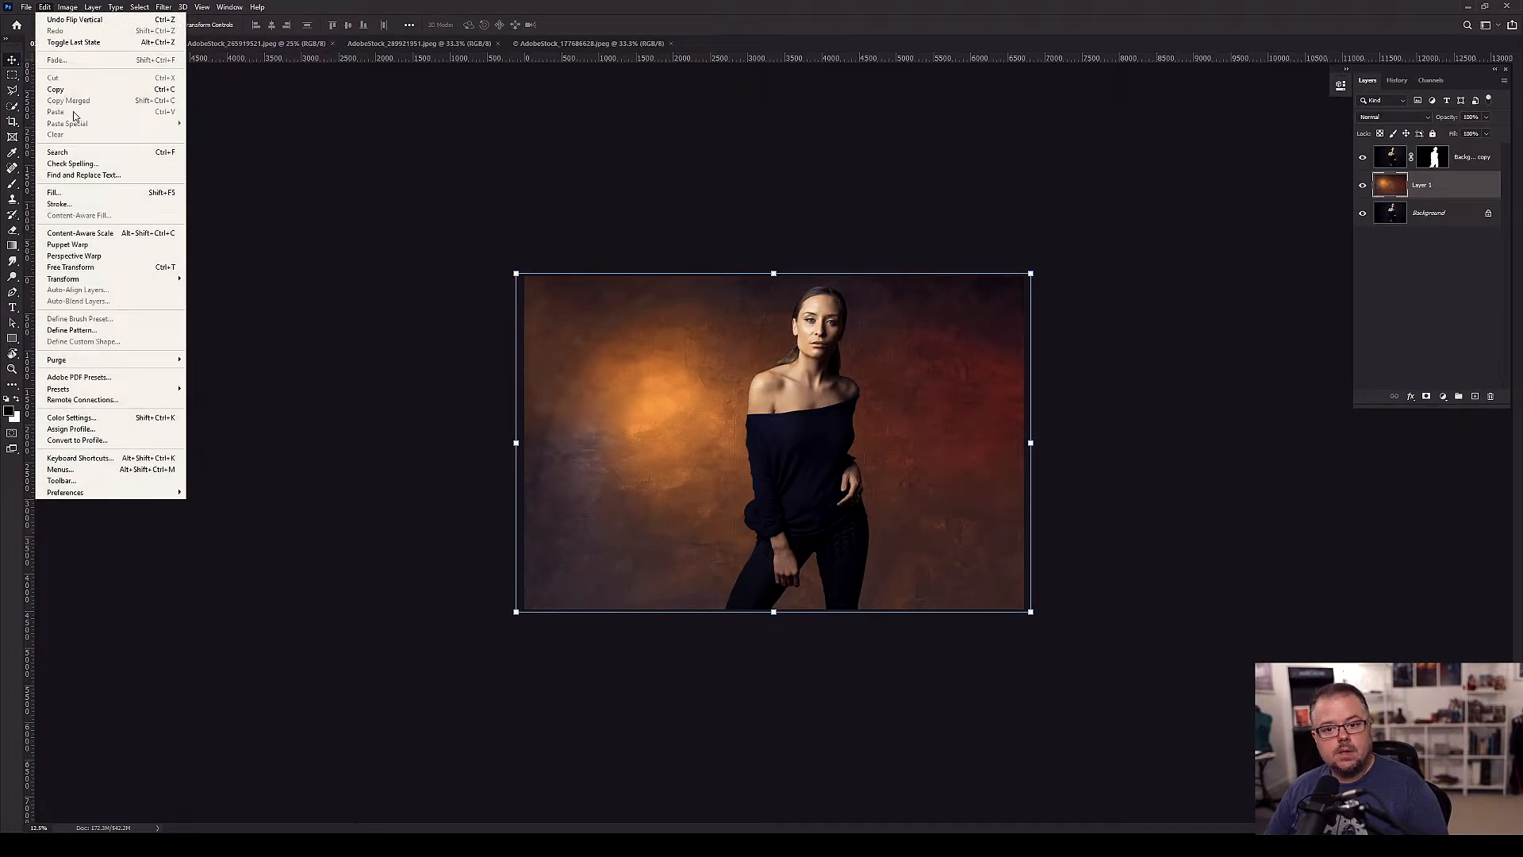
mouse_move(141, 279)
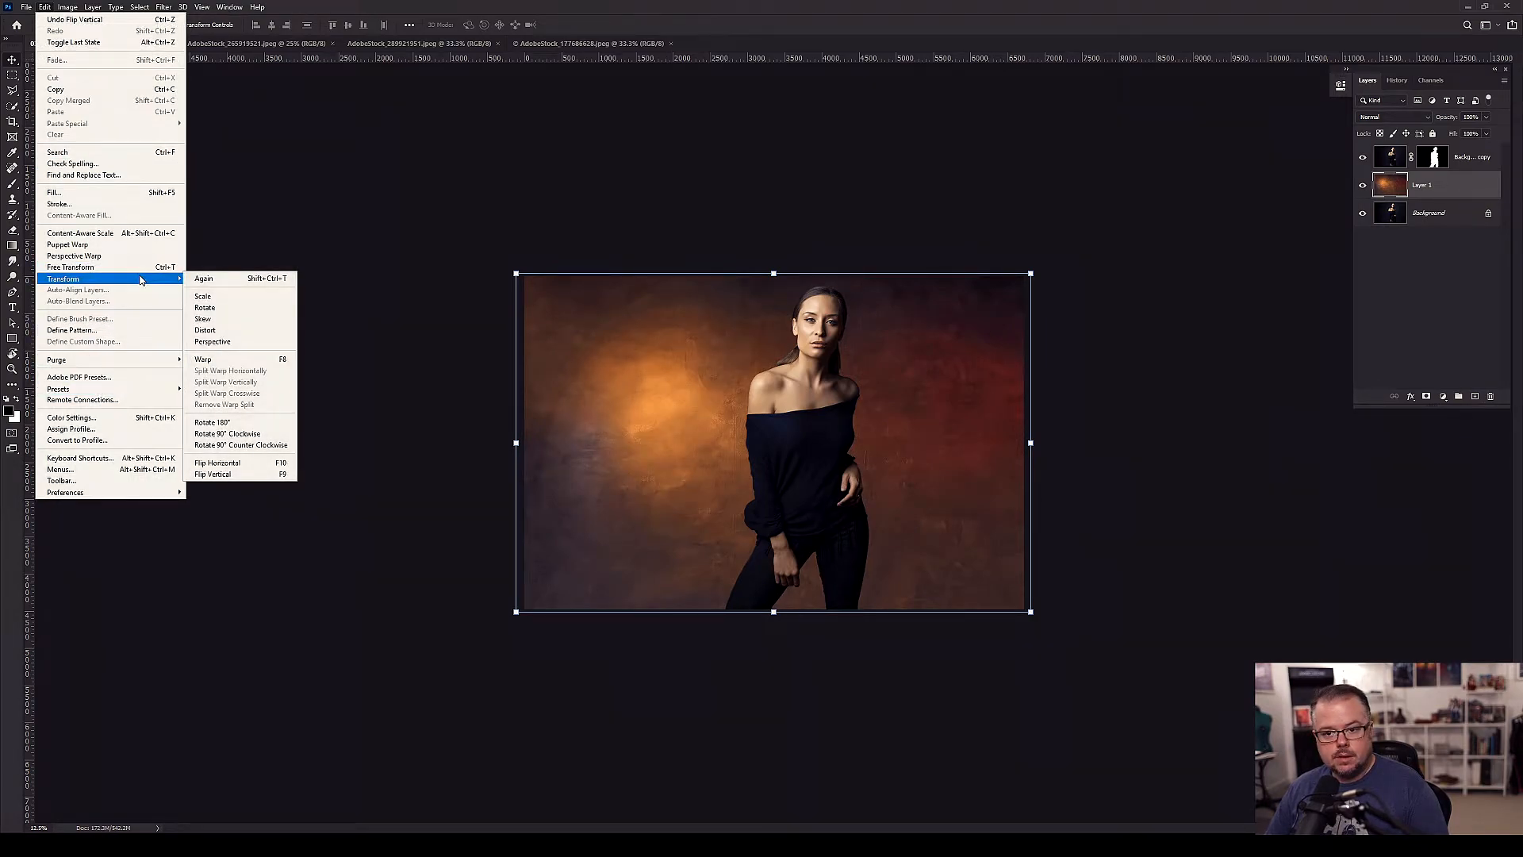
click(232, 462)
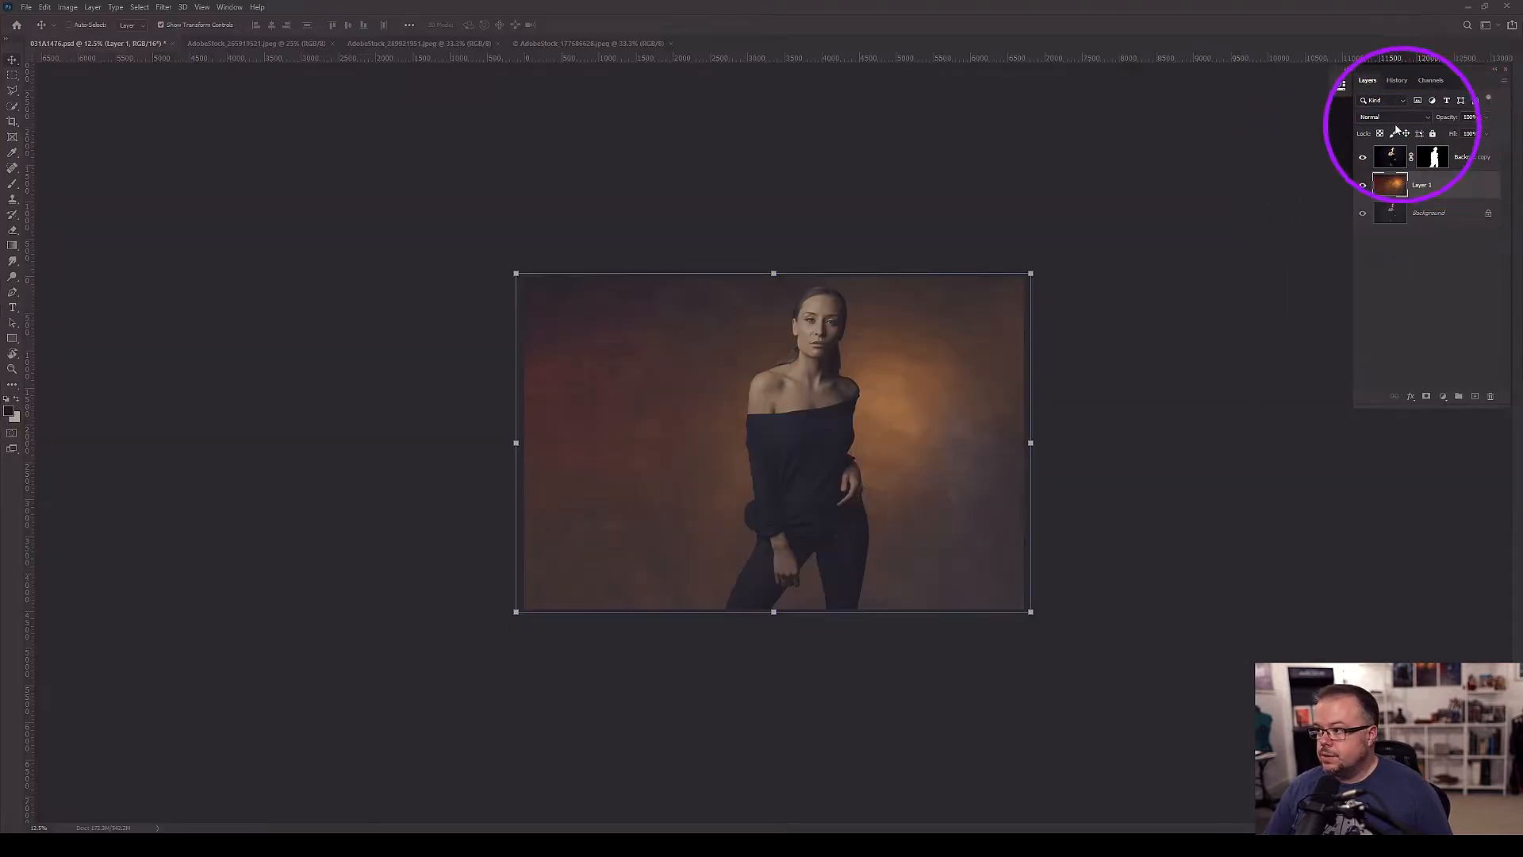
- Set the texture layer's blend mode to Soft Light, comparing it with Normal
click(1392, 117)
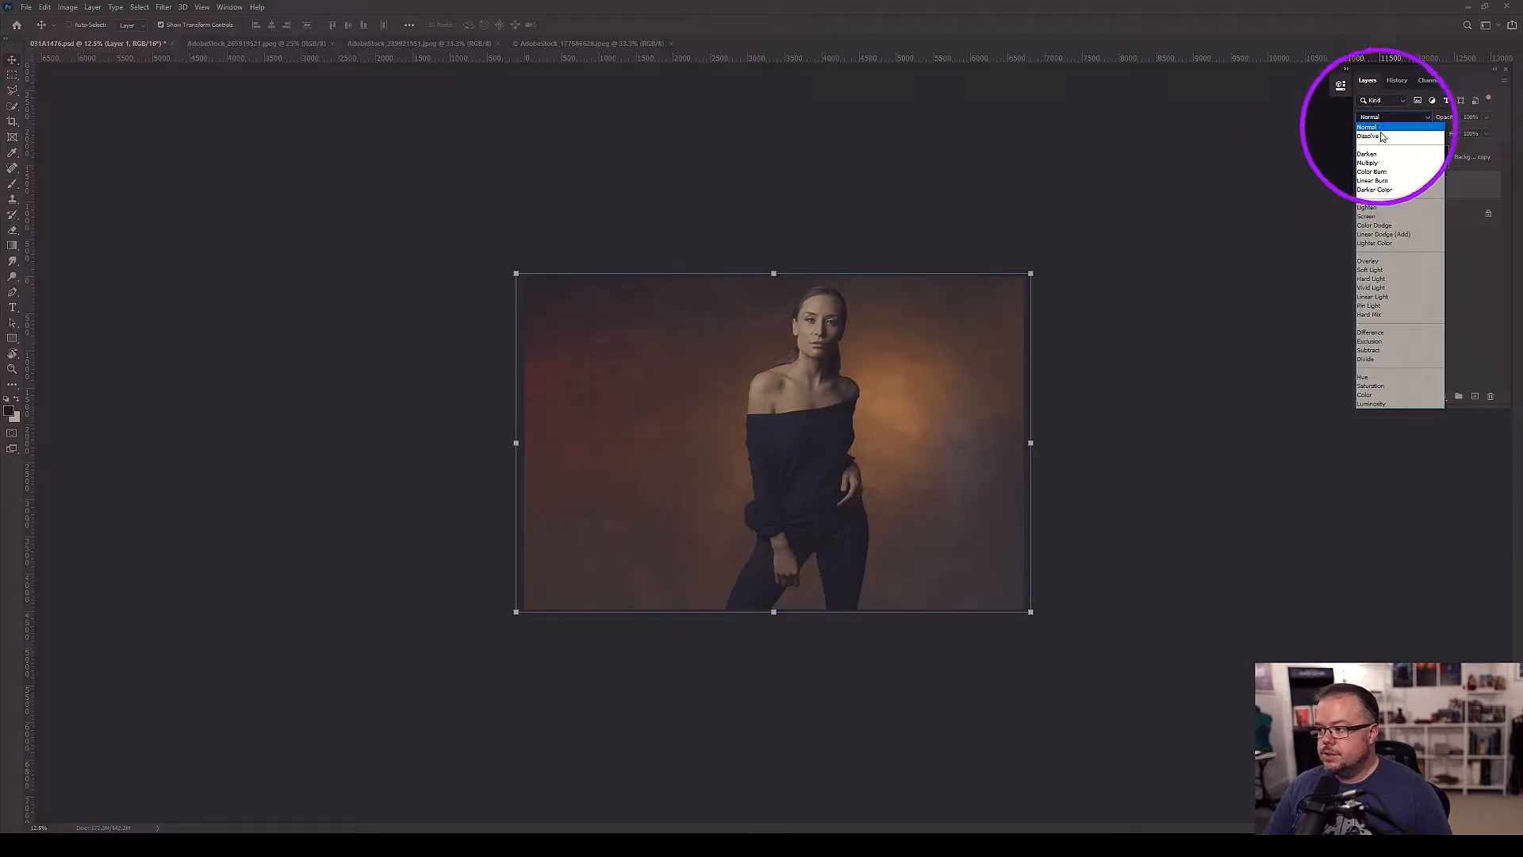
click(1378, 271)
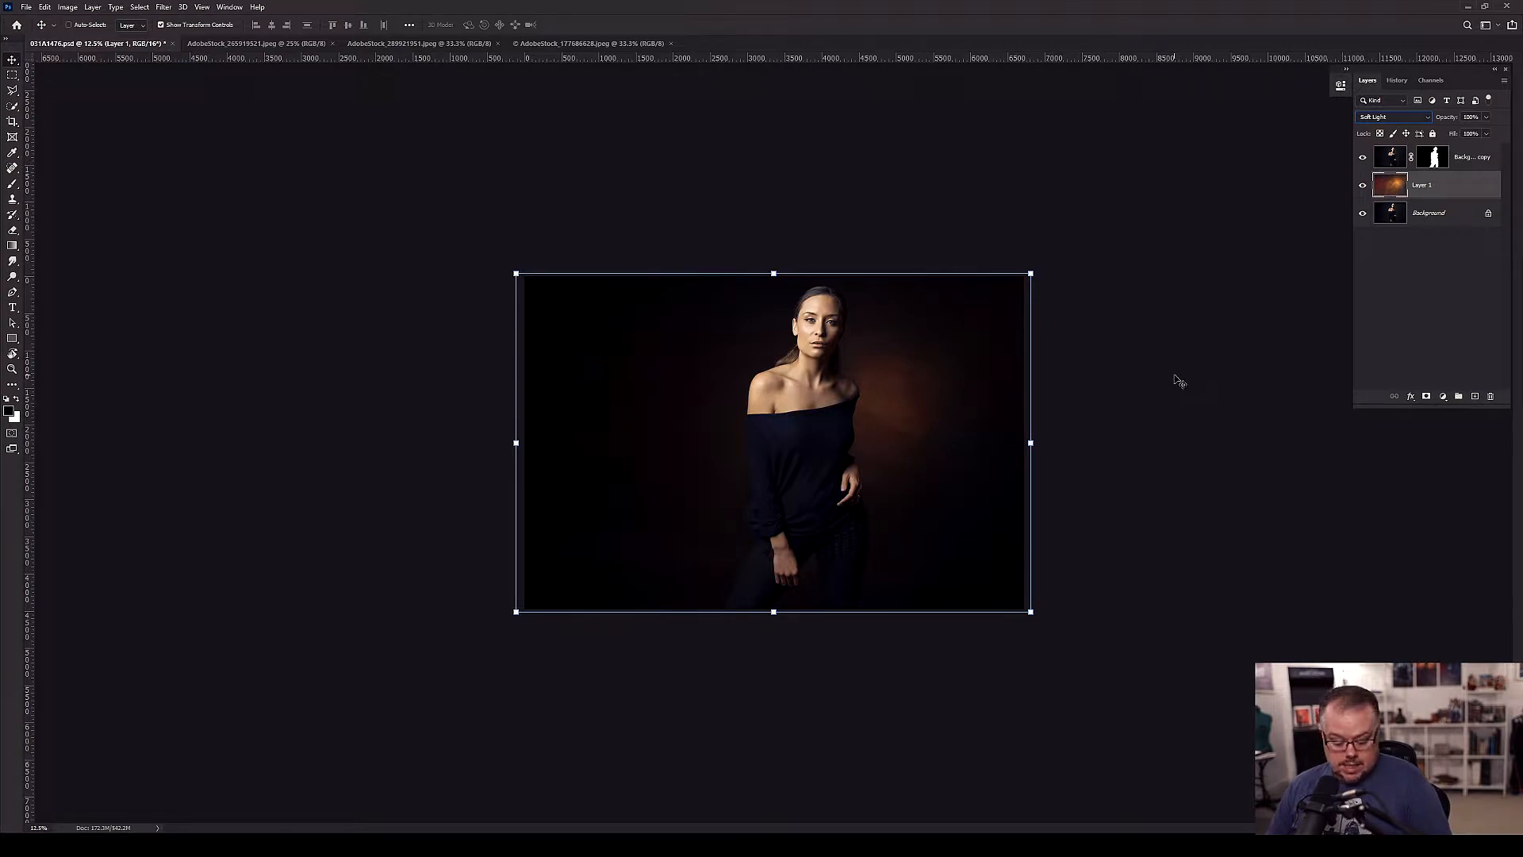
scroll(1018, 395, up, 2)
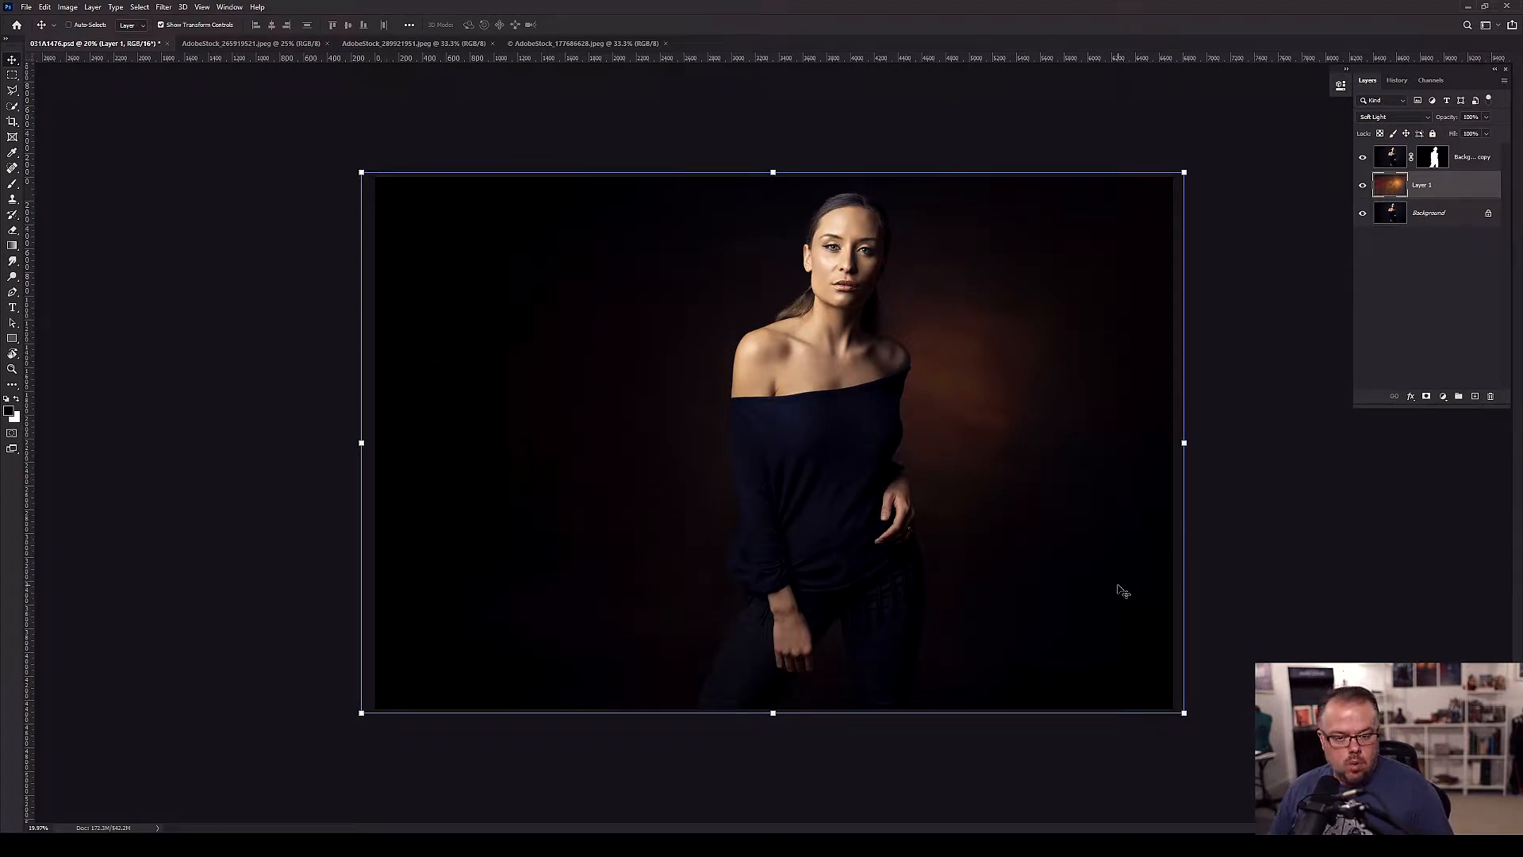
click(1381, 117)
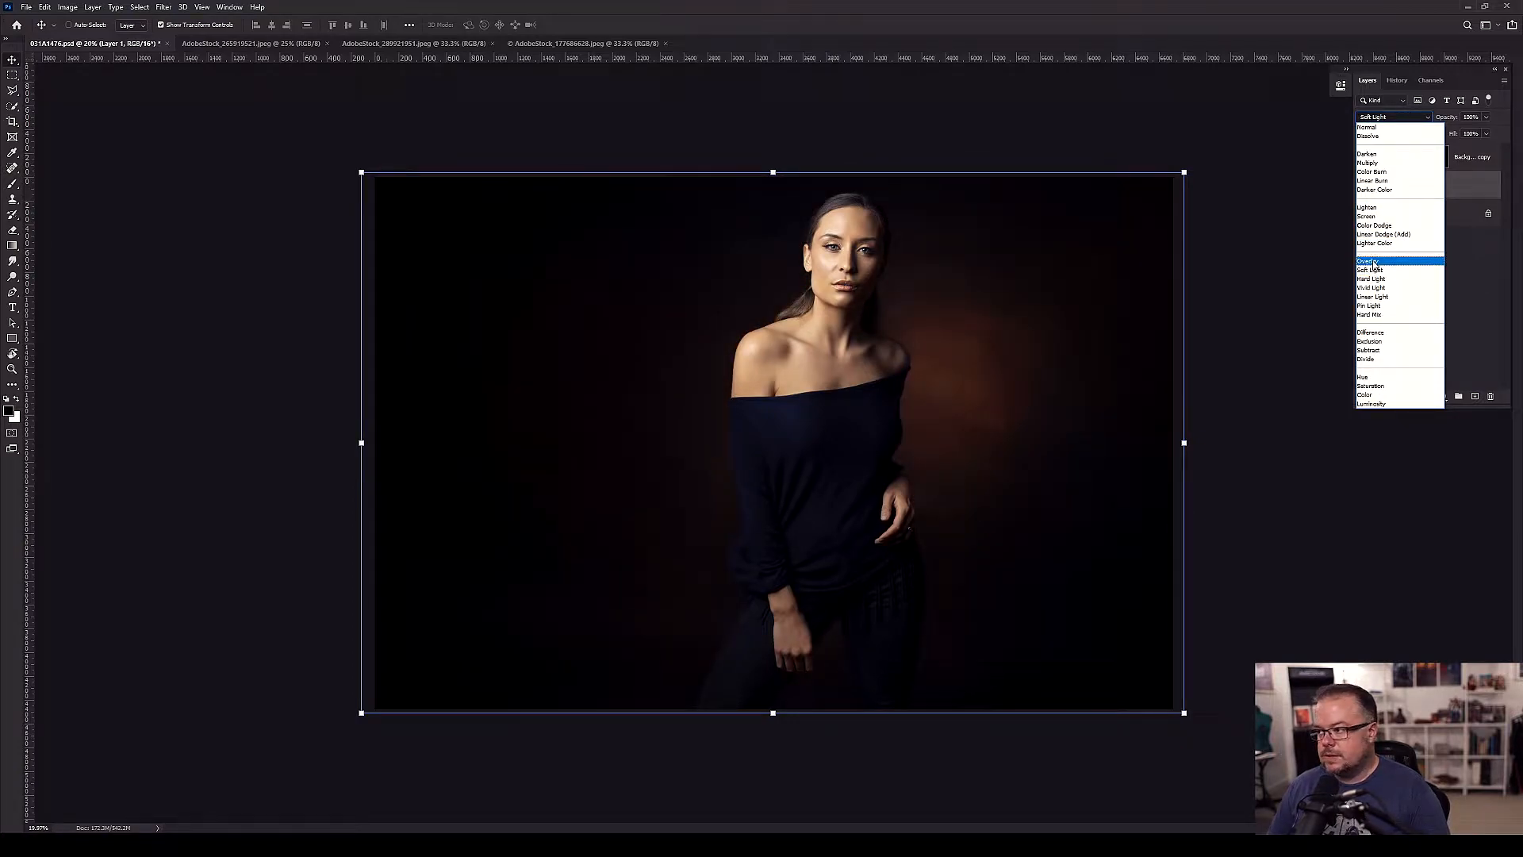
click(1367, 127)
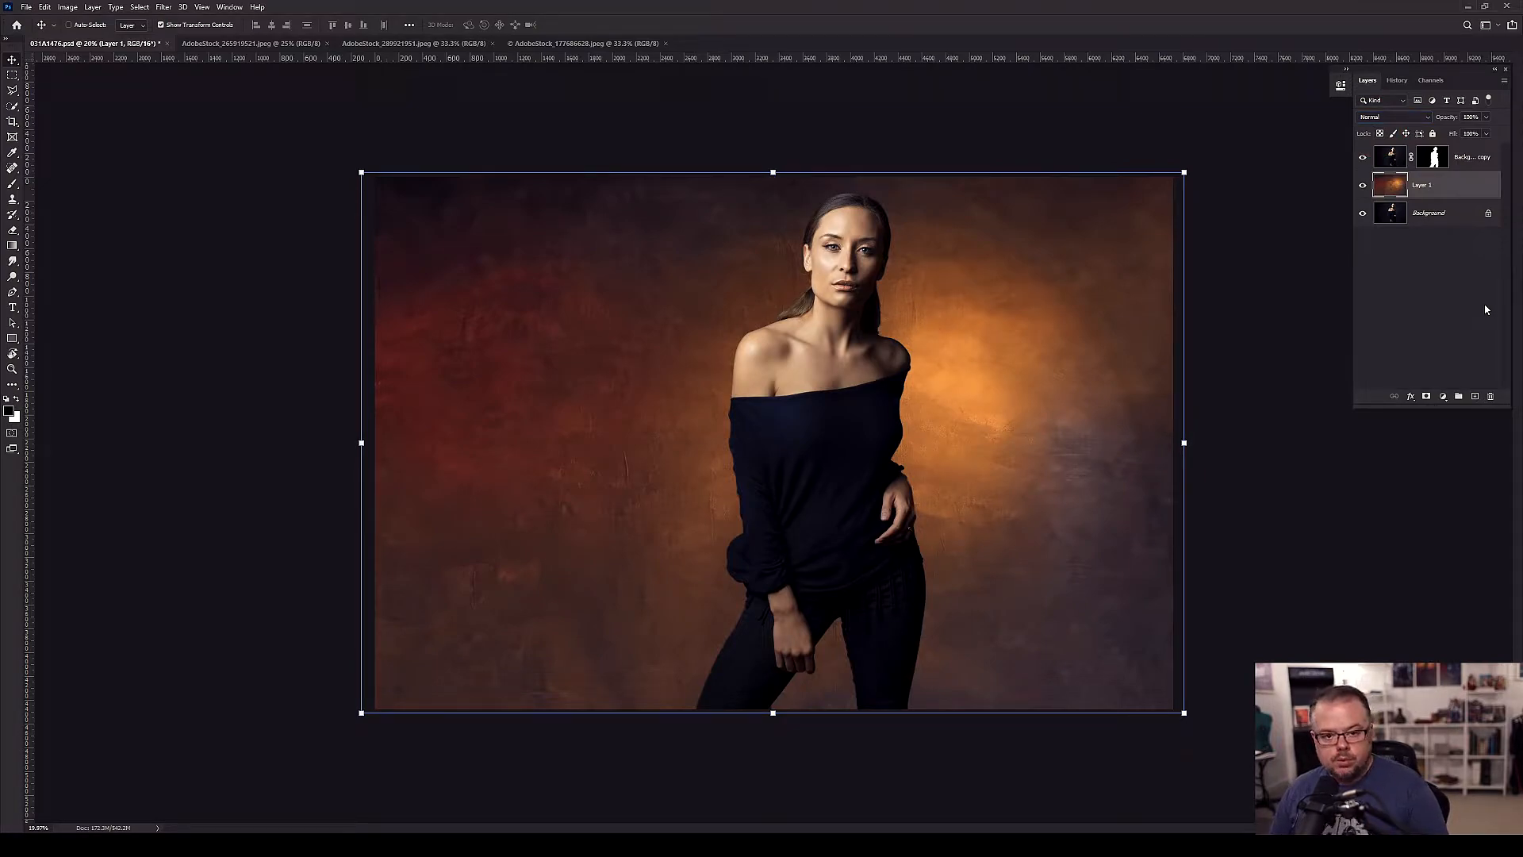
click(1396, 117)
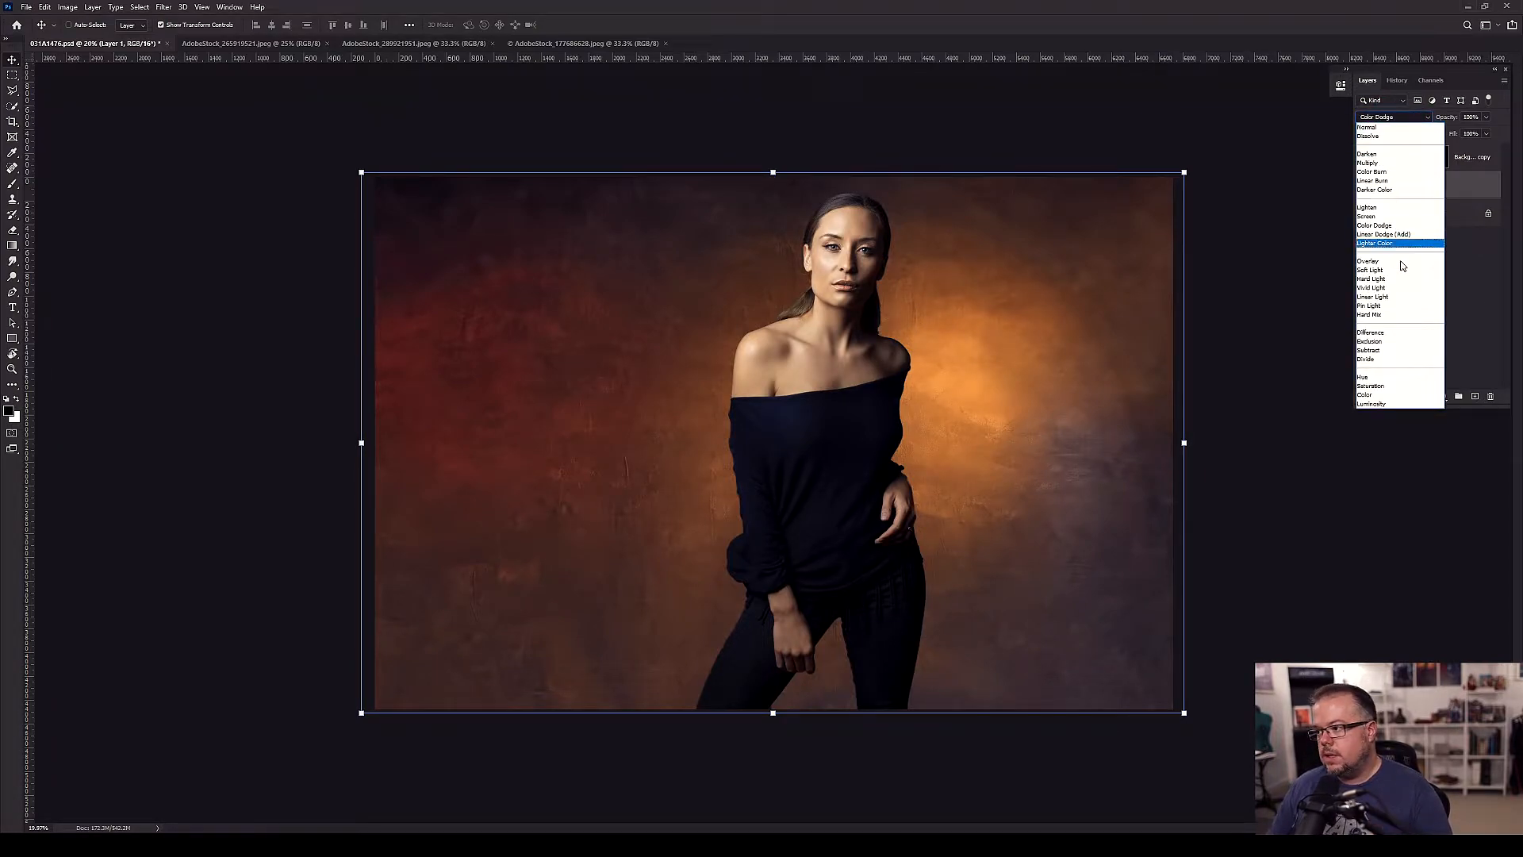
click(1390, 270)
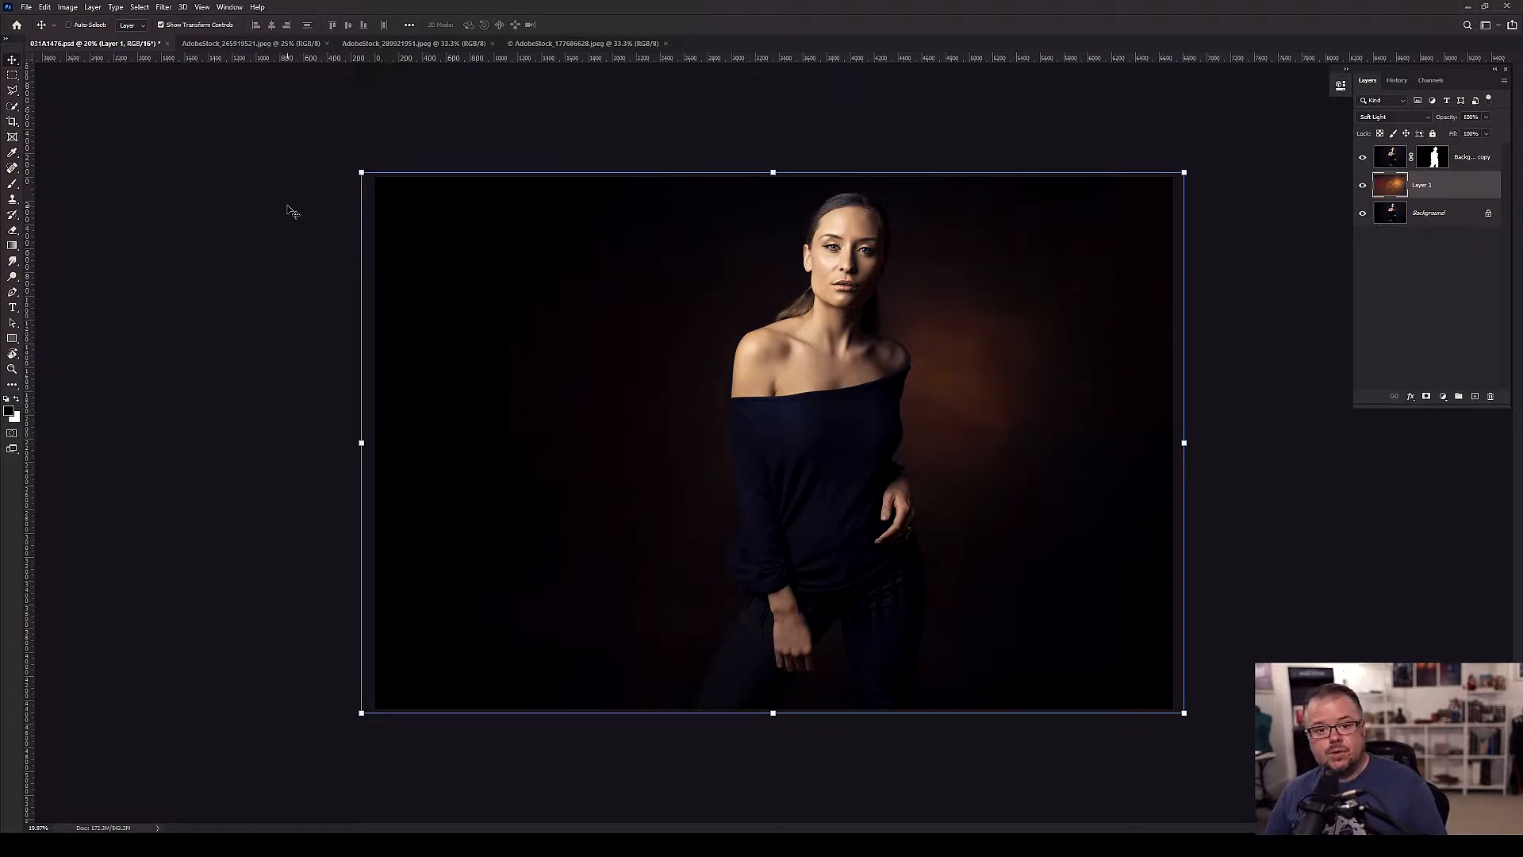
- Copy the grey grunge stock texture into the portrait document and place its layer directly beneath the orange-red texture layer
click(232, 45)
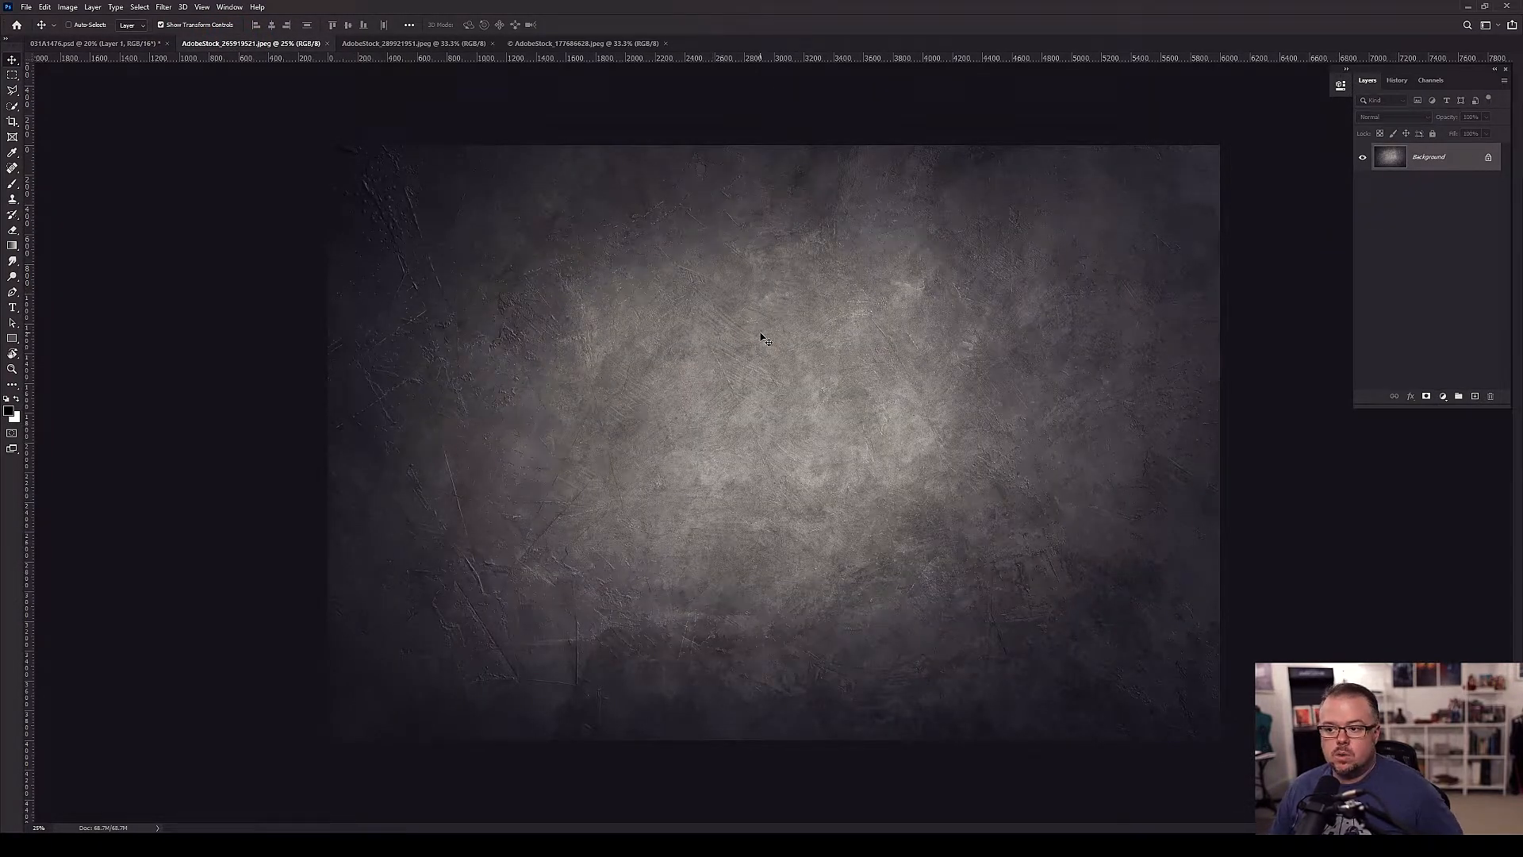
click(113, 45)
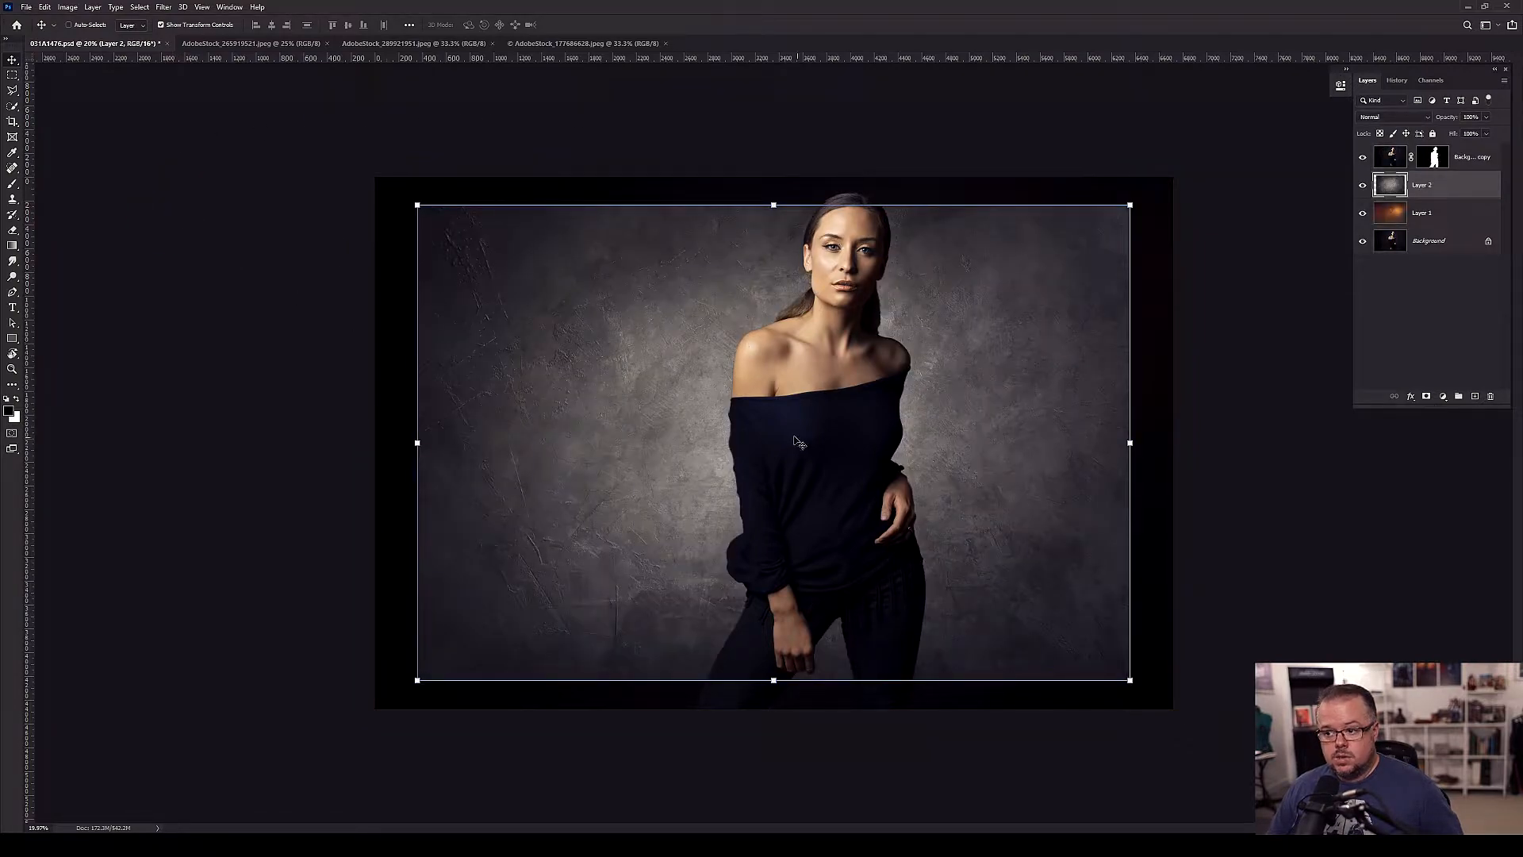
drag(1468, 189, 1463, 229)
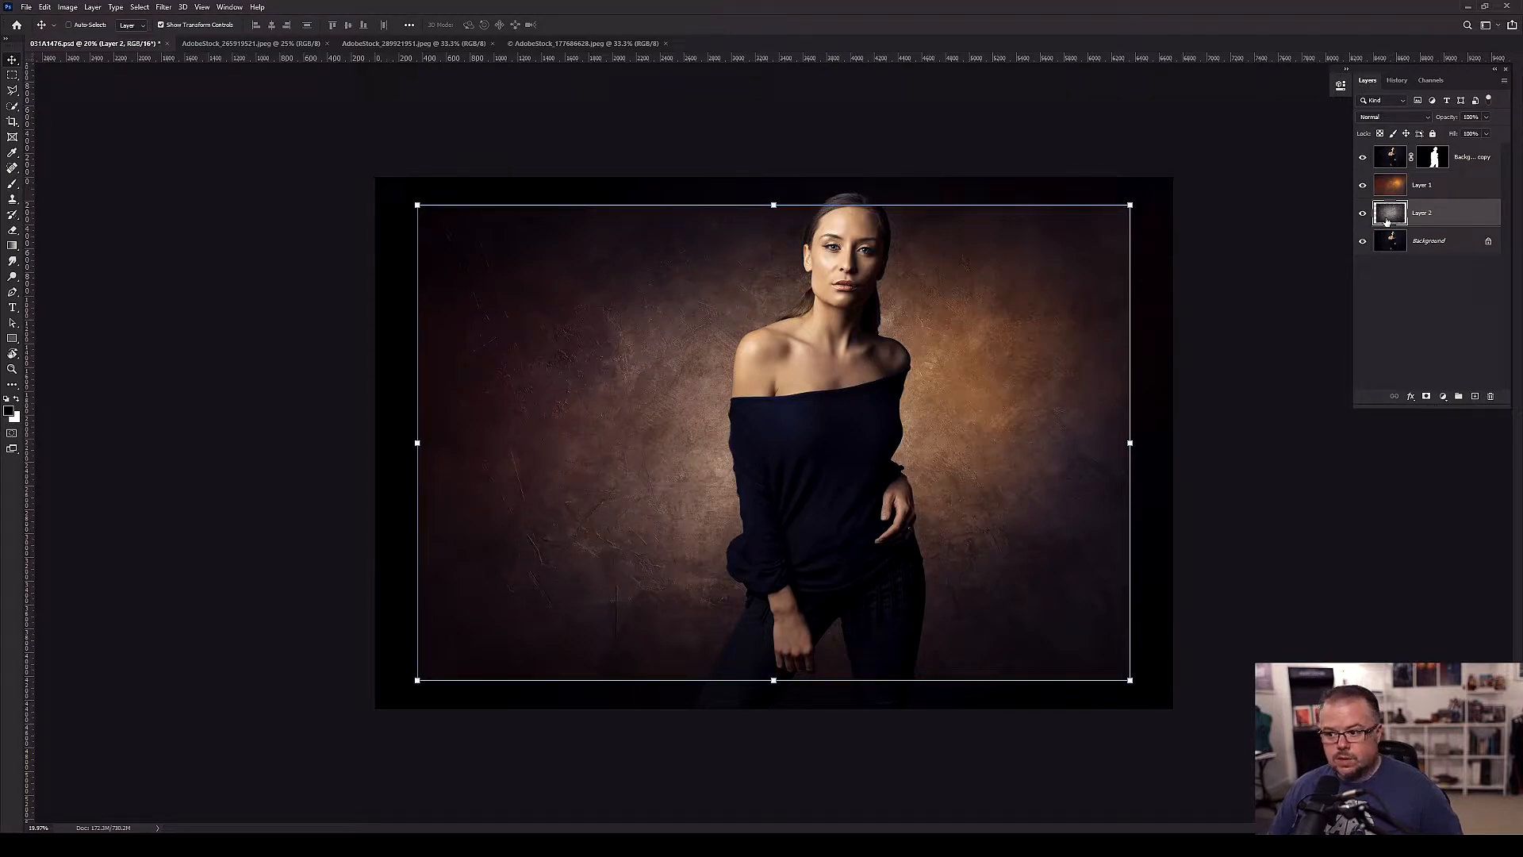
- Enlarge the grey texture proportionally until it extends slightly past the canvas edges, and set its blend mode to Soft Light
drag(1135, 208, 1193, 187)
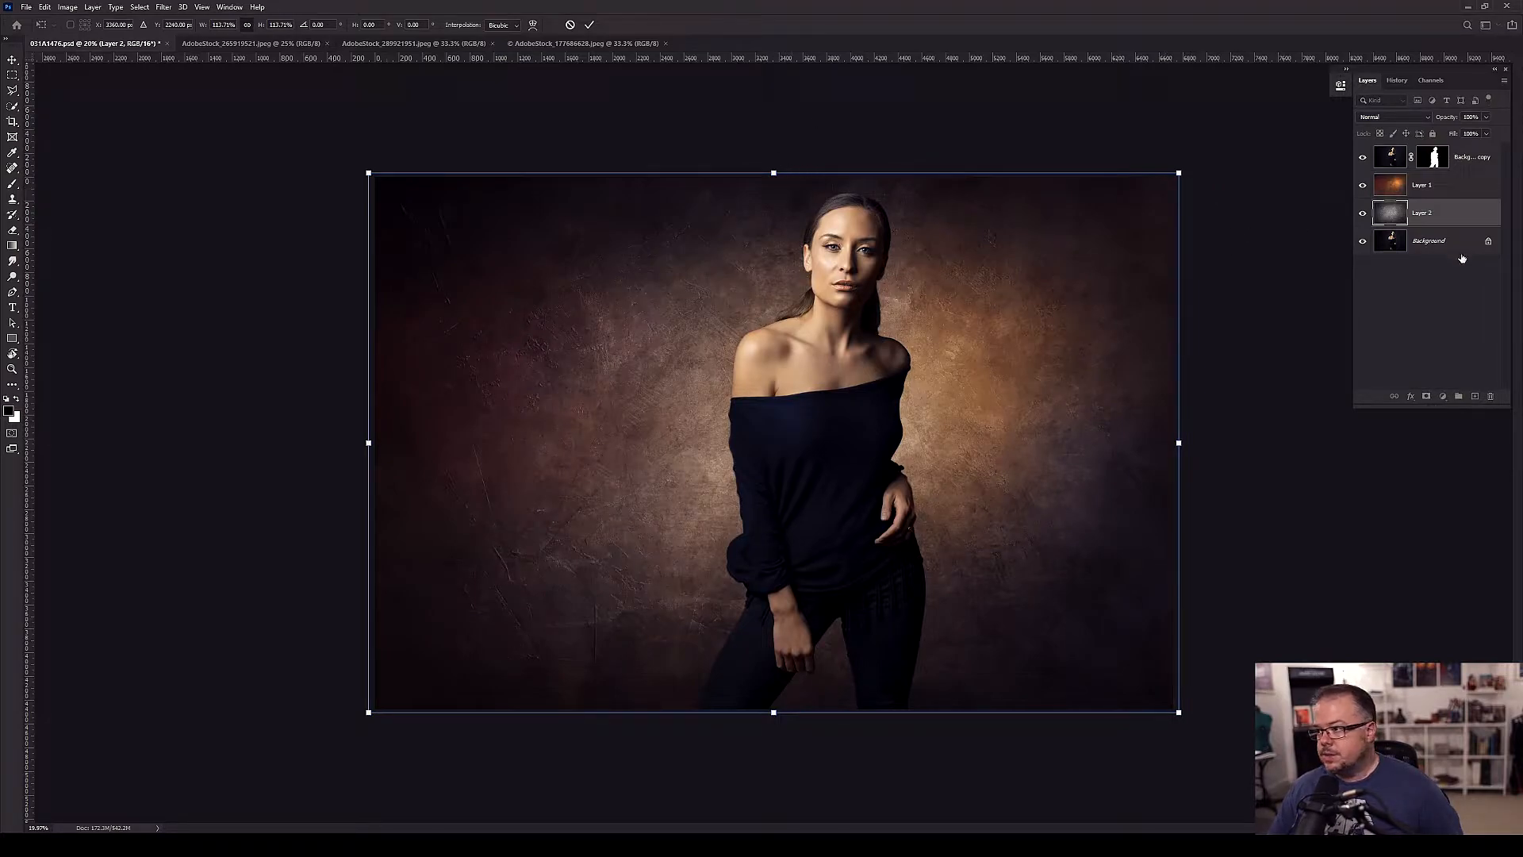
key(ctrl+z)
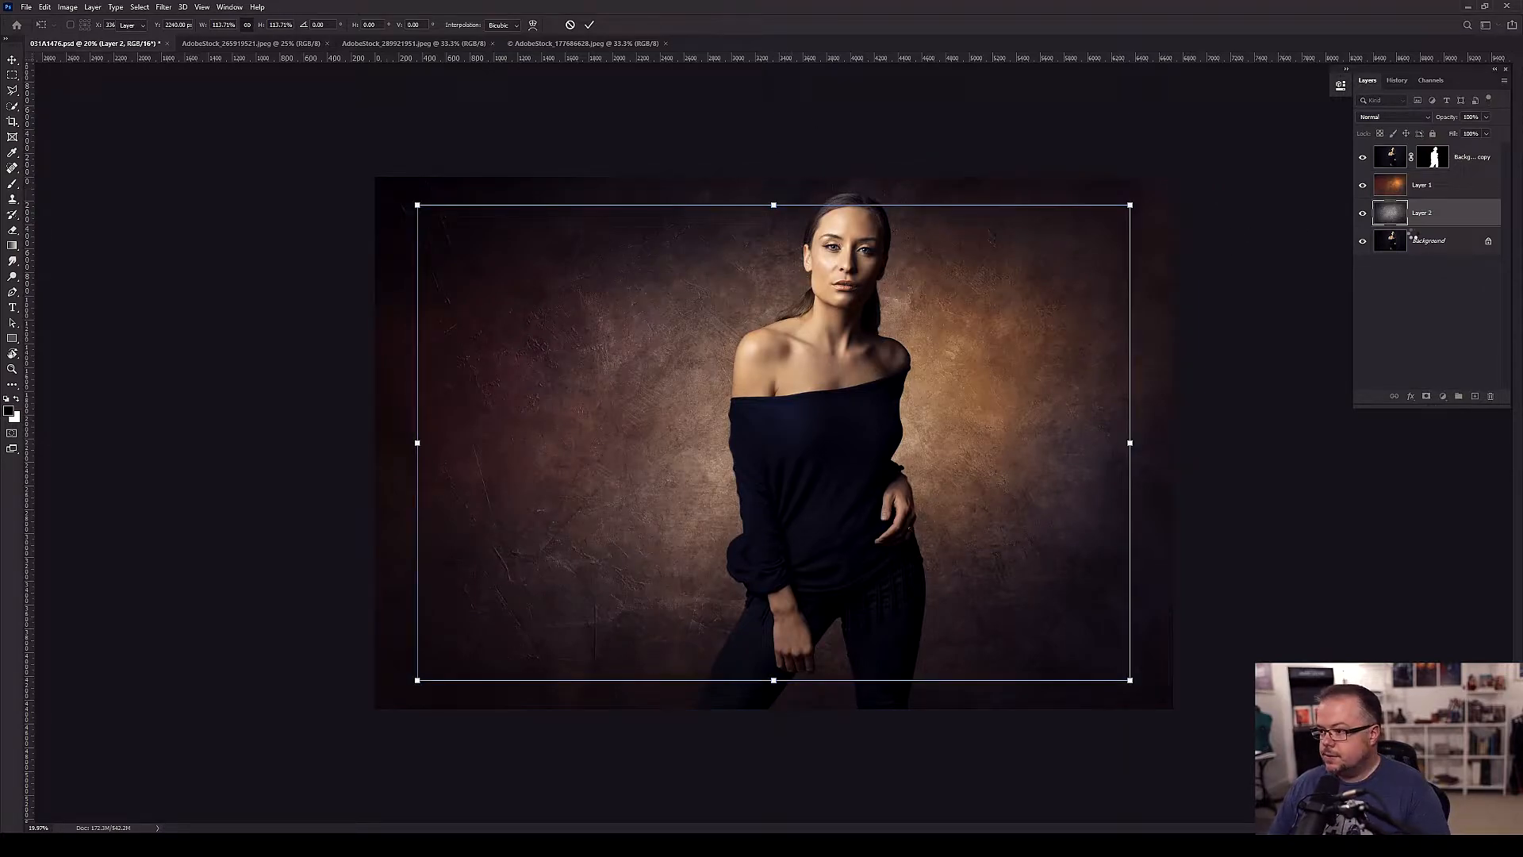
key(Return)
click(1384, 117)
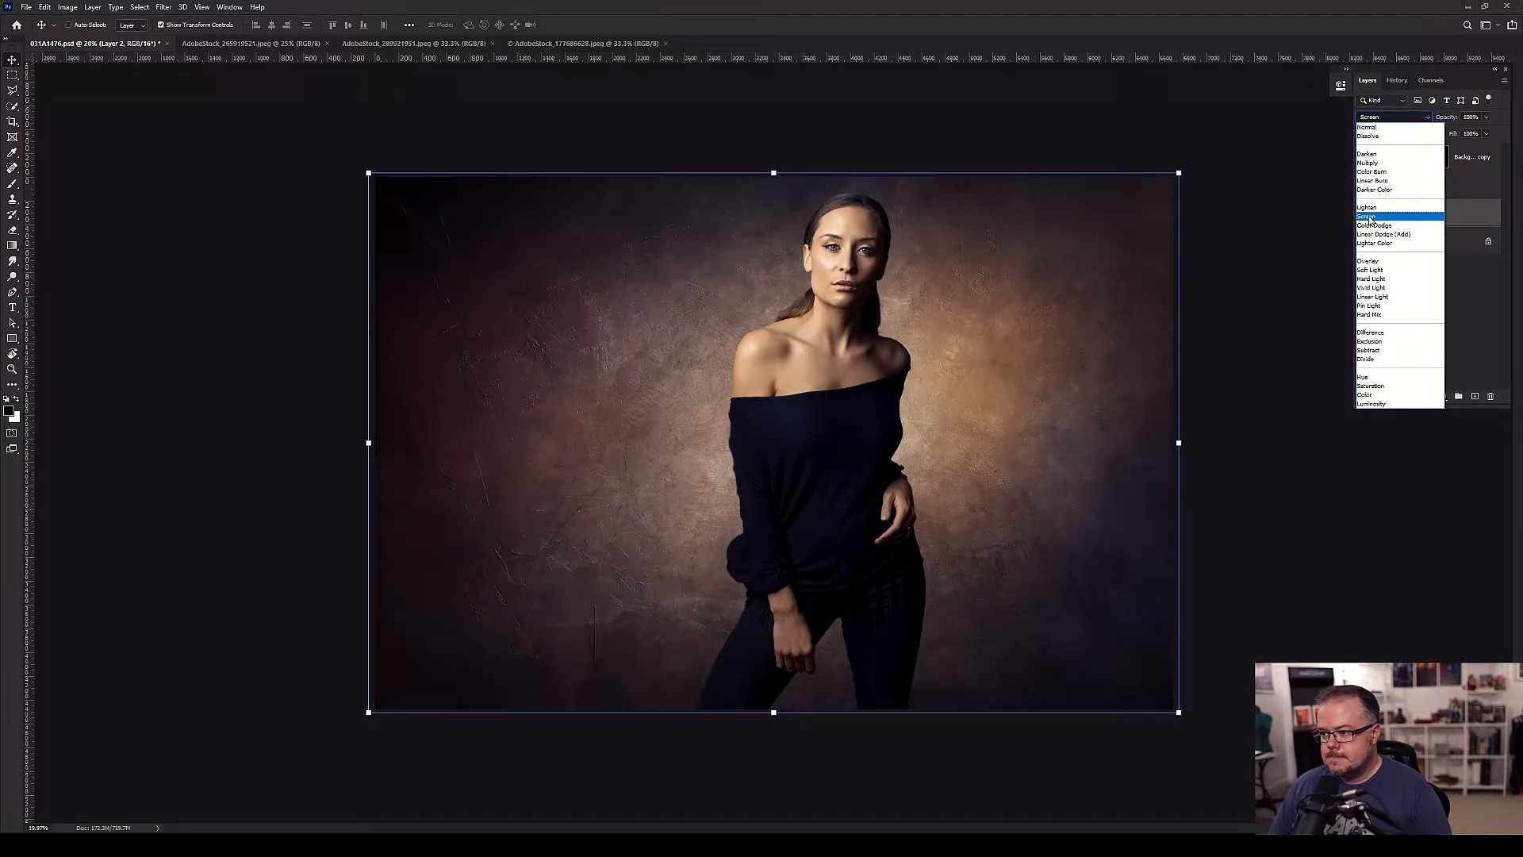
click(1370, 270)
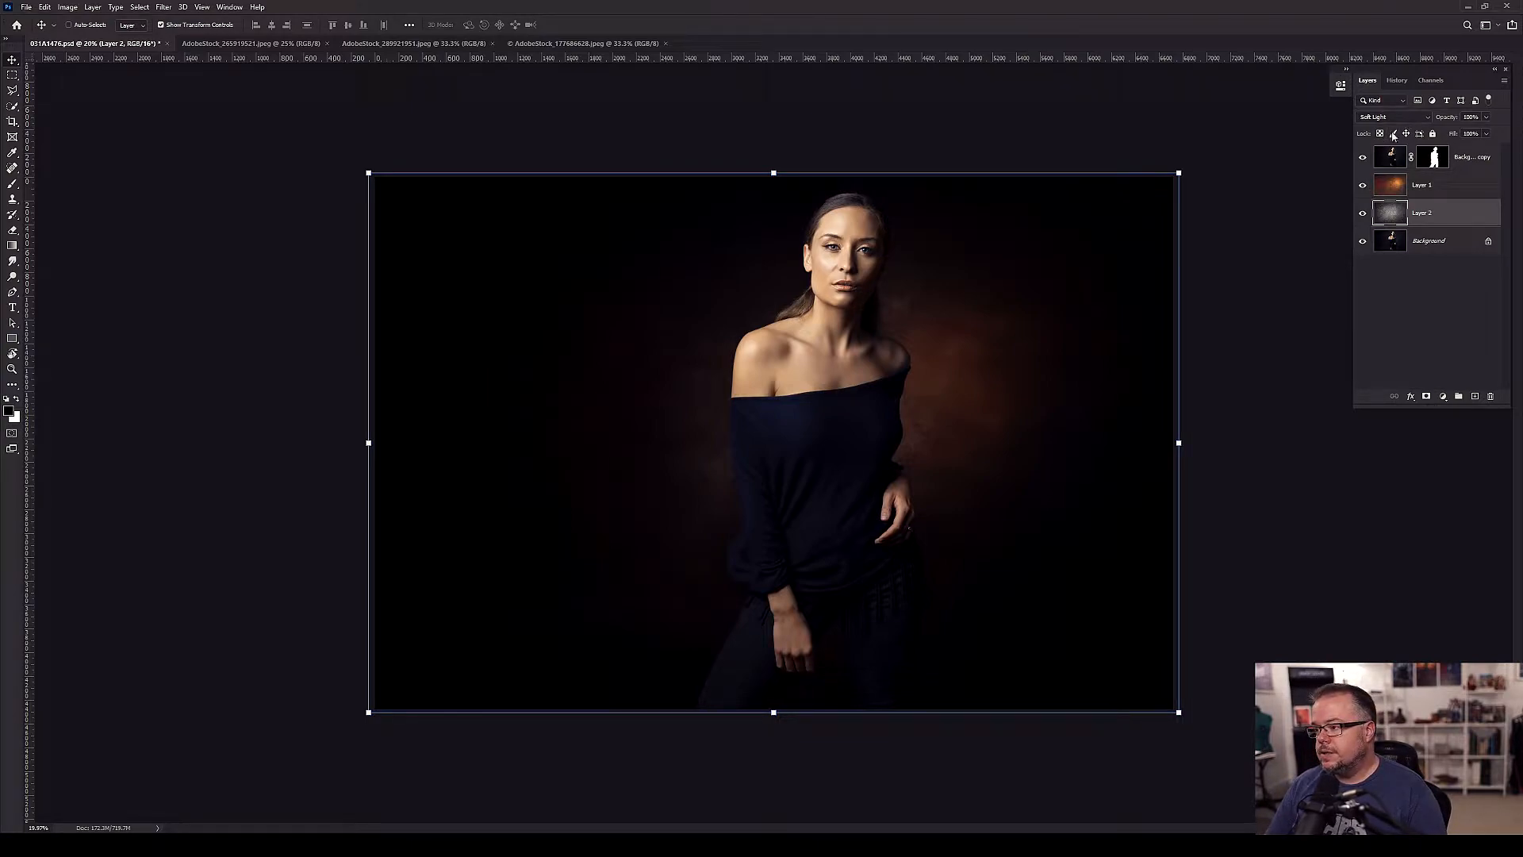
- Compare the image with the orange and grey texture layers hidden in turn, leaving the grey texture shown and the orange one hidden
click(1363, 184)
click(1445, 187)
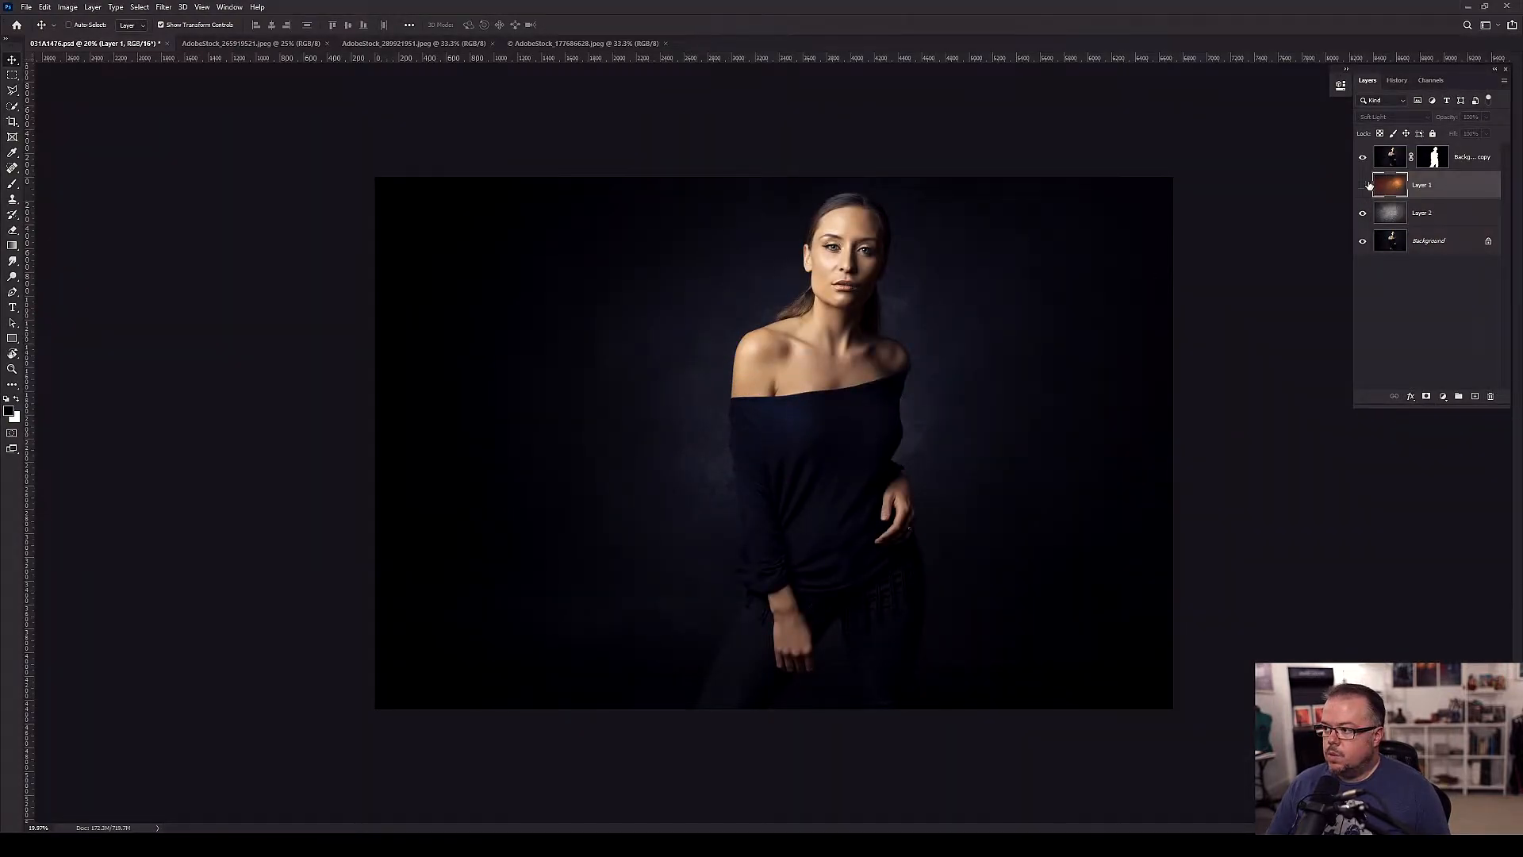
click(1363, 184)
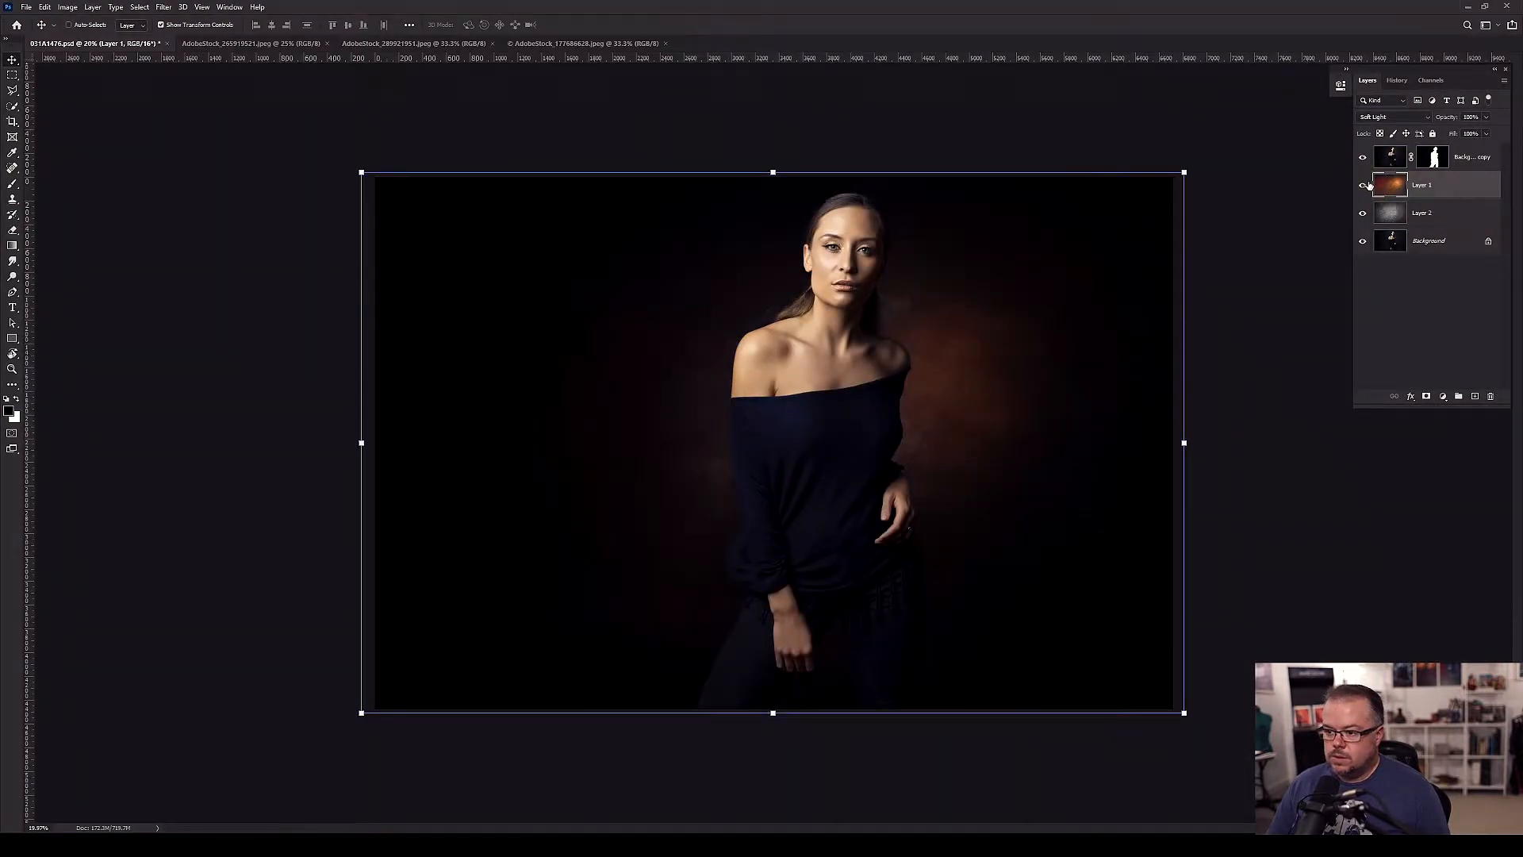
click(1363, 185)
click(1363, 185)
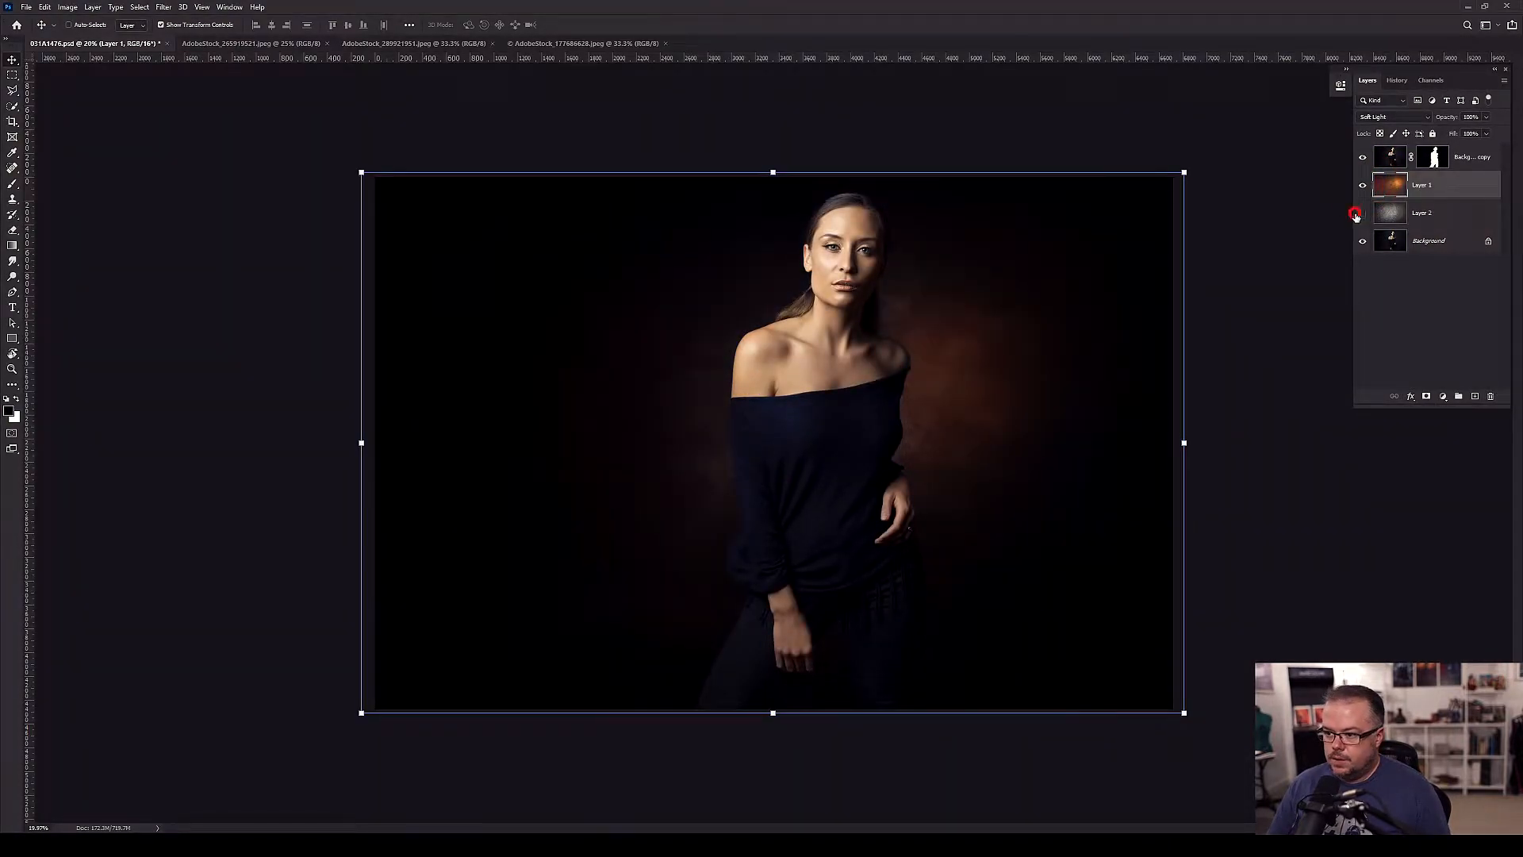
click(1362, 213)
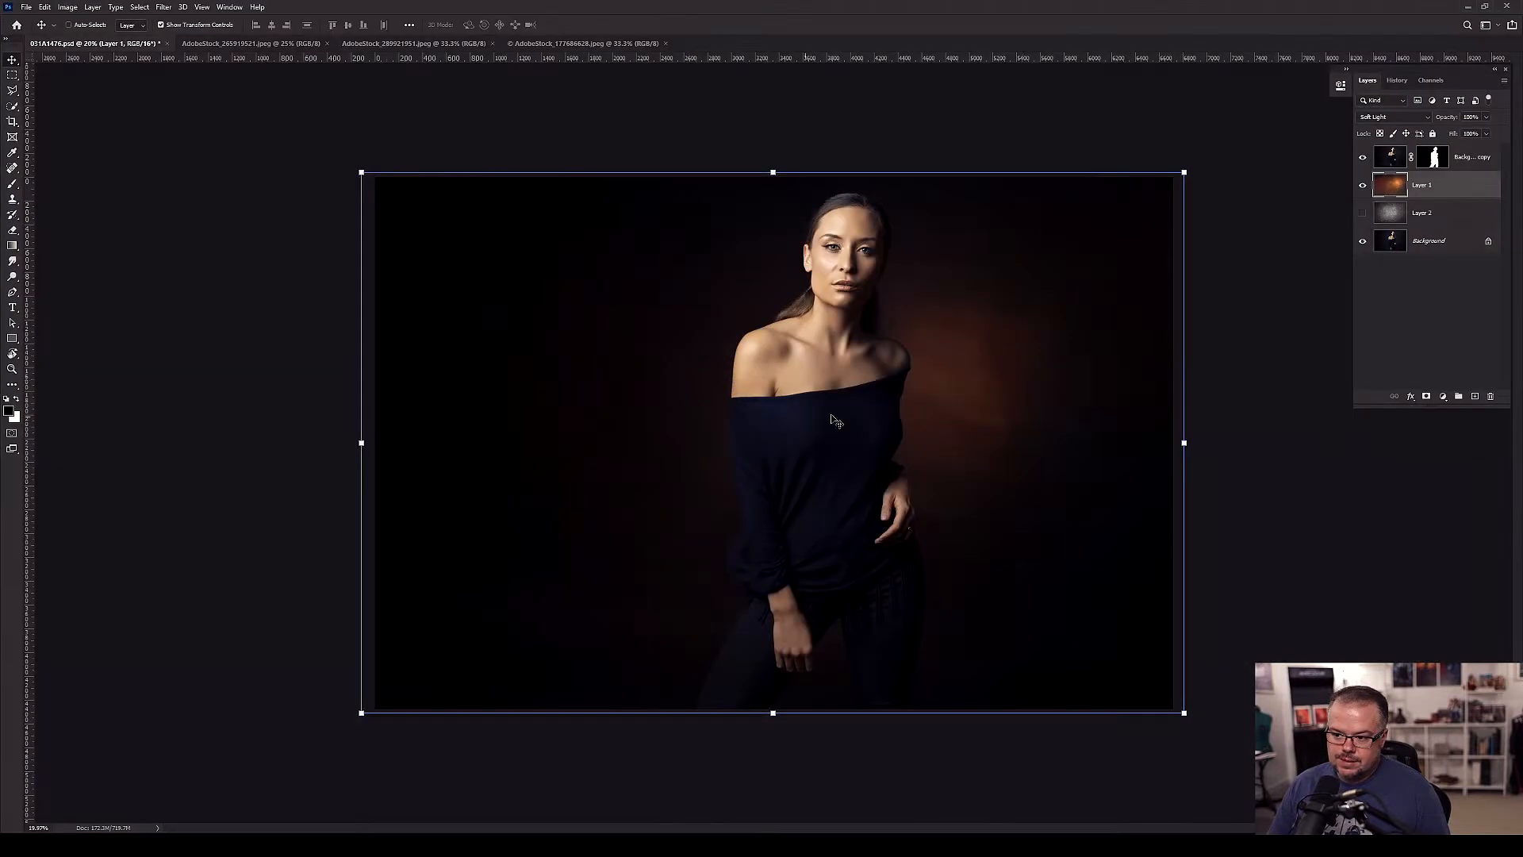
click(1362, 213)
click(1360, 188)
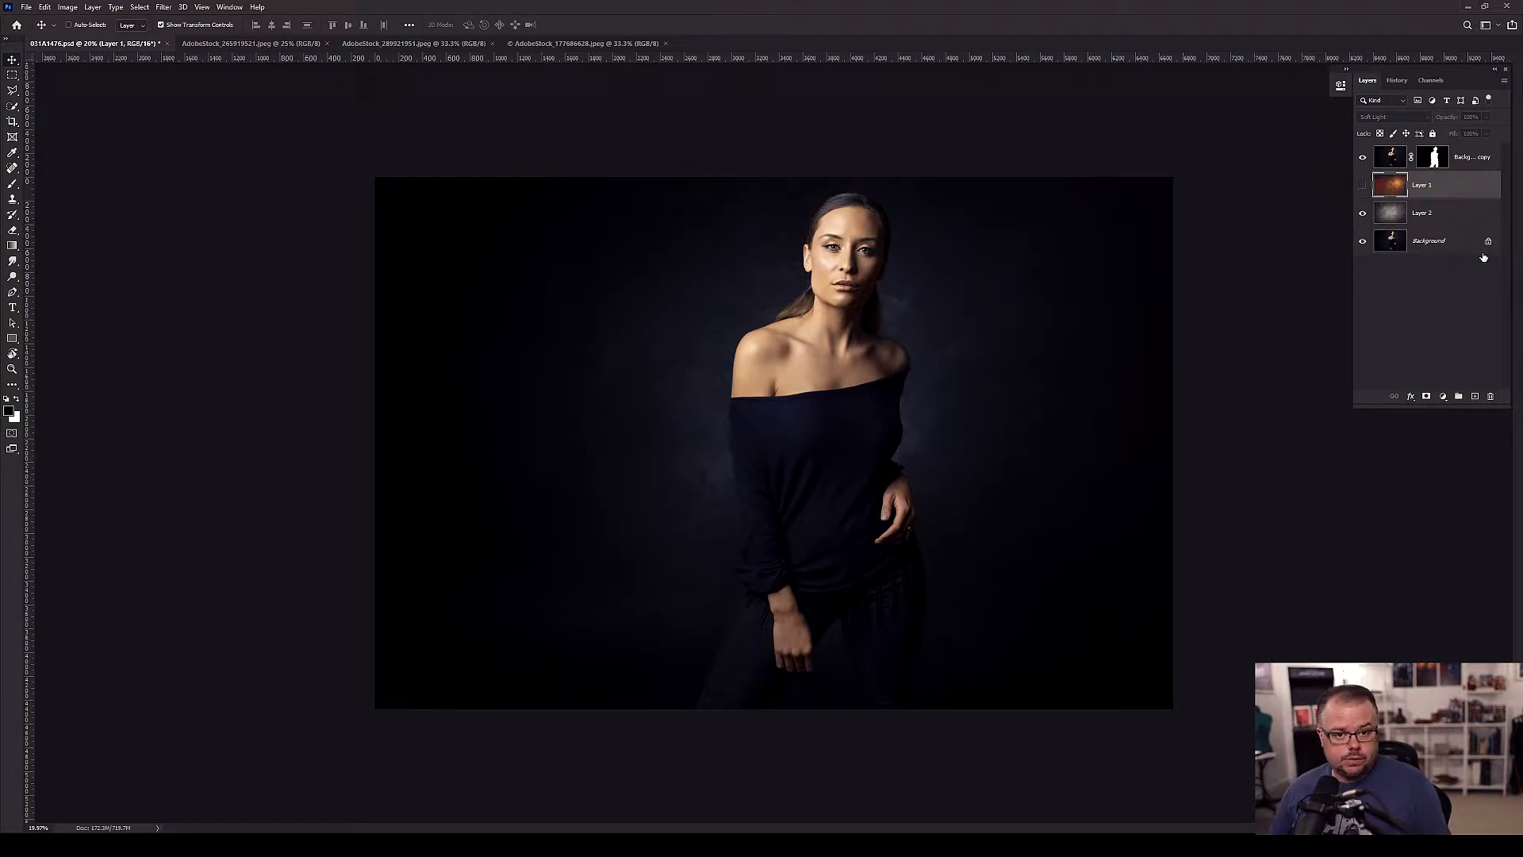
- Add an Exposure adjustment layer between the textures and the masked cutout, and raise its exposure to about +1.81
click(1443, 396)
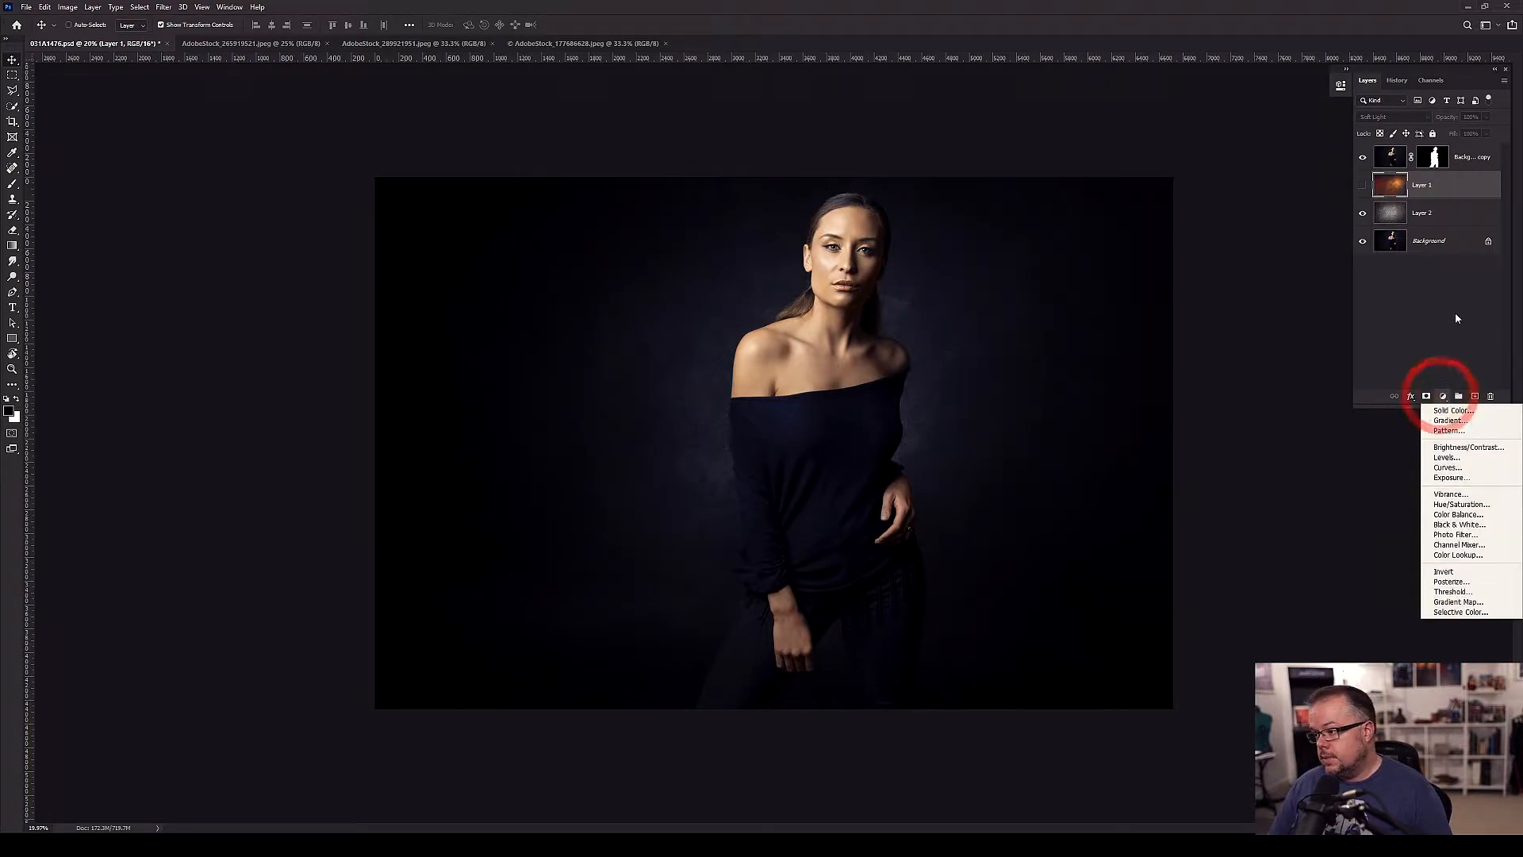
click(1441, 478)
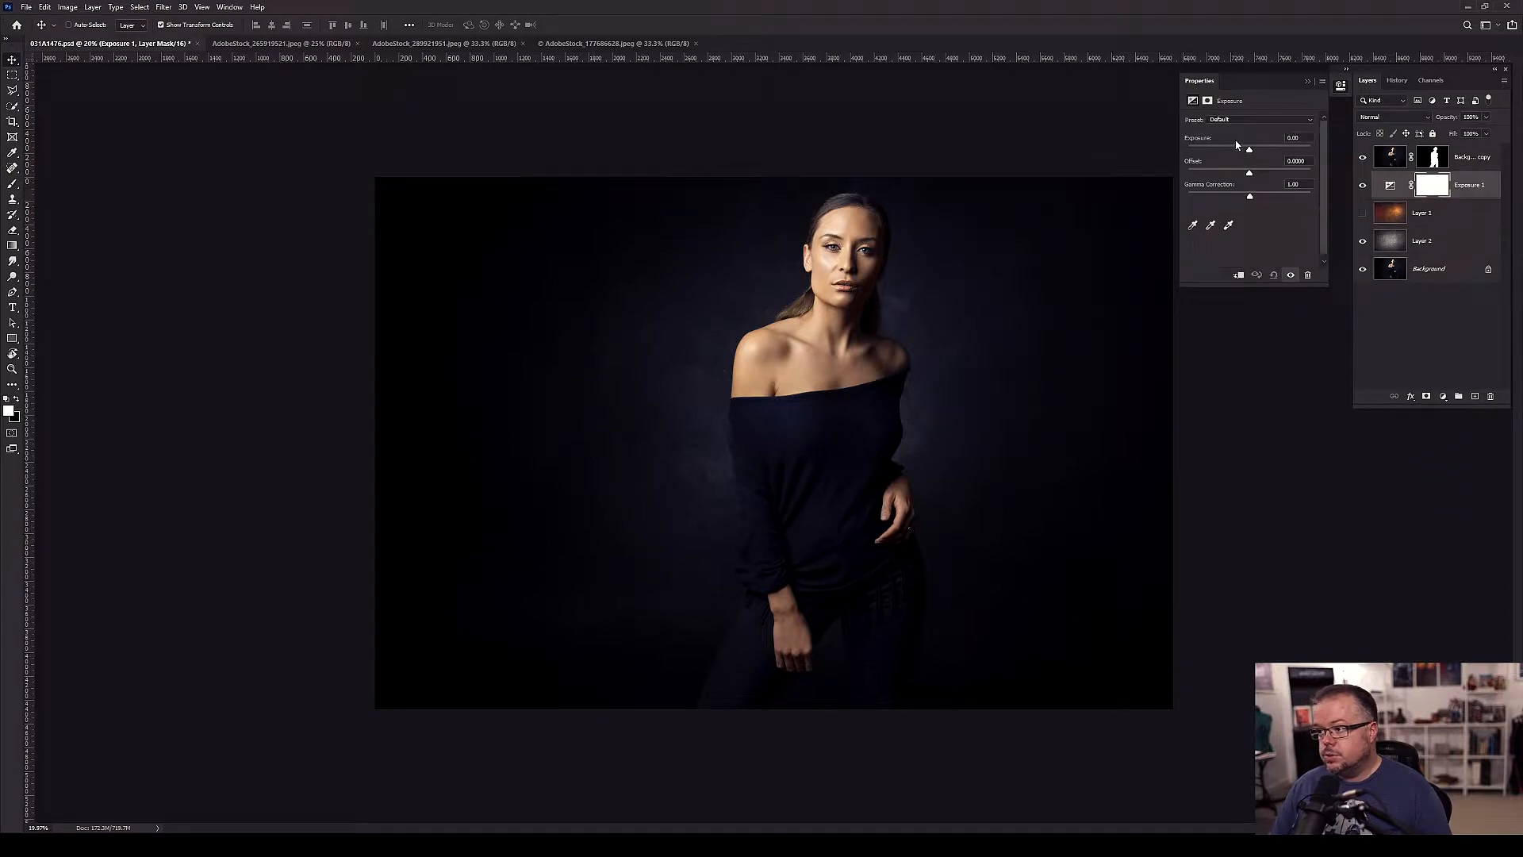
drag(1251, 151, 1267, 151)
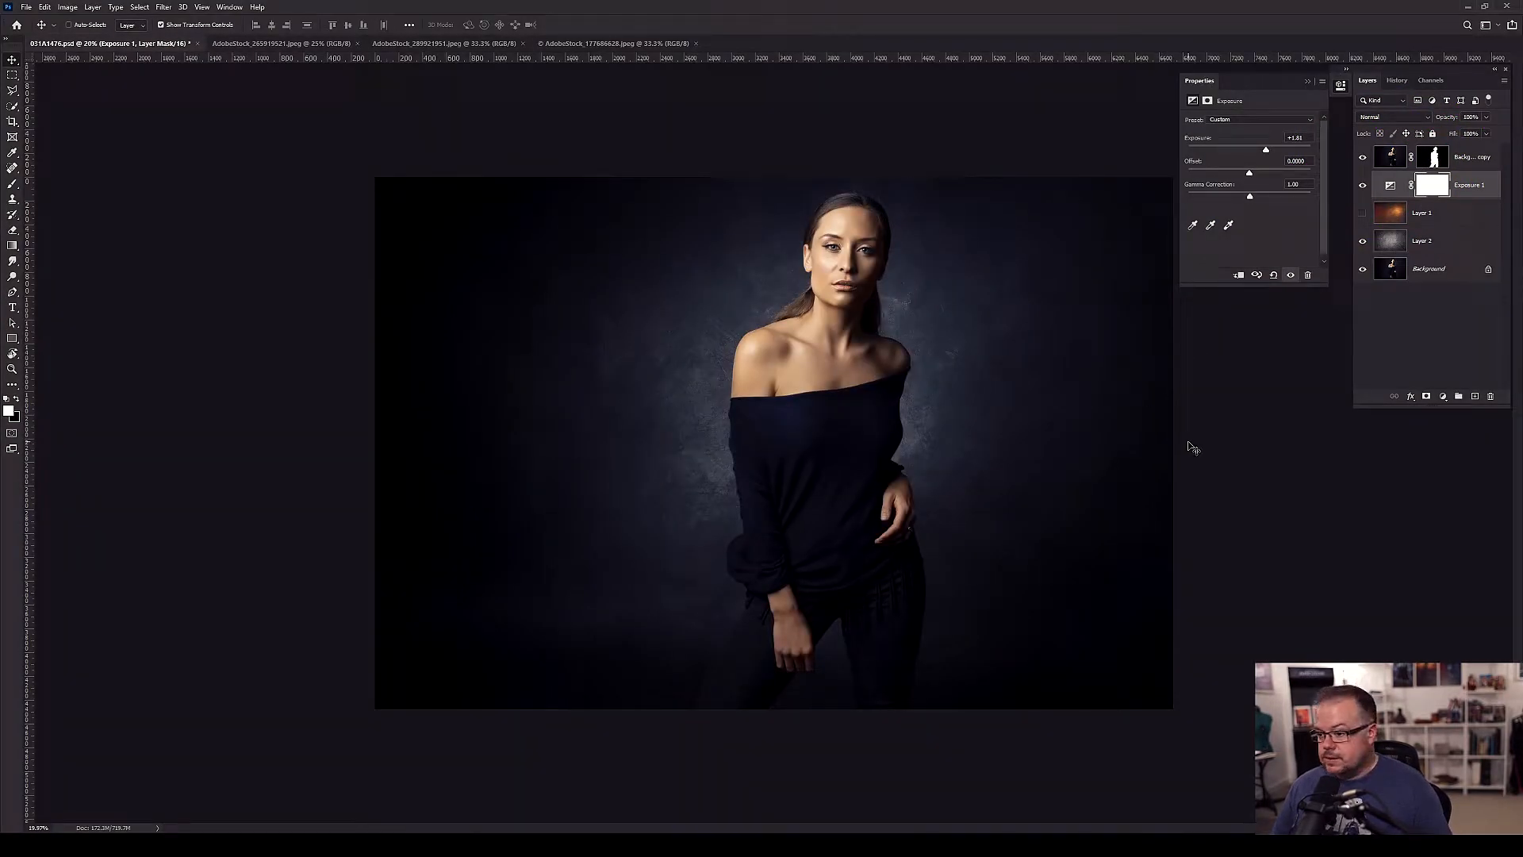
- Compare the orange texture alone with and without the exposure adjustment, leaving the adjustment layer hidden
click(1442, 239)
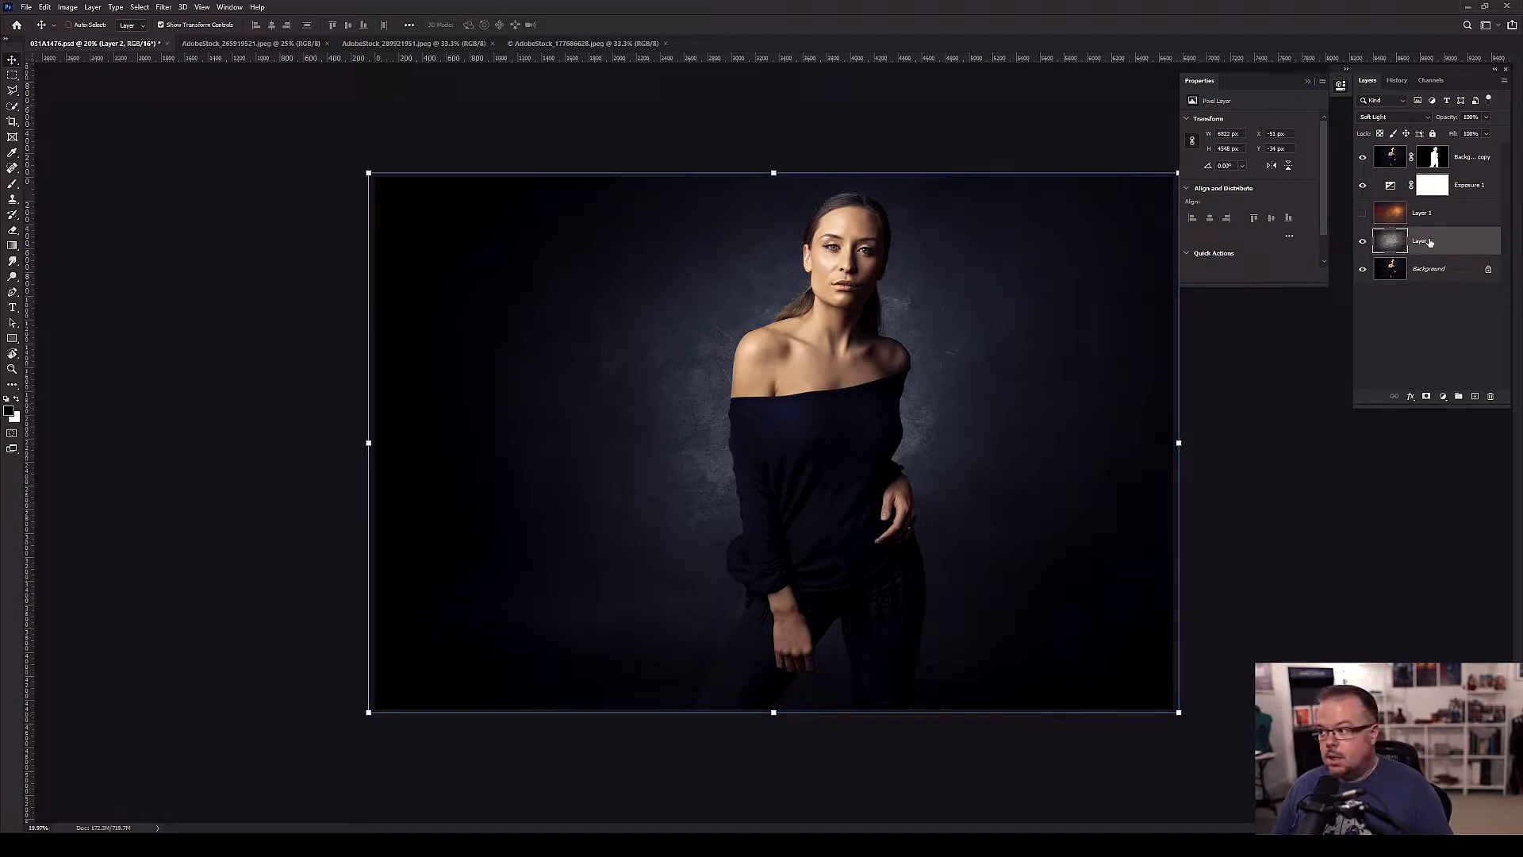
click(1362, 212)
click(1363, 242)
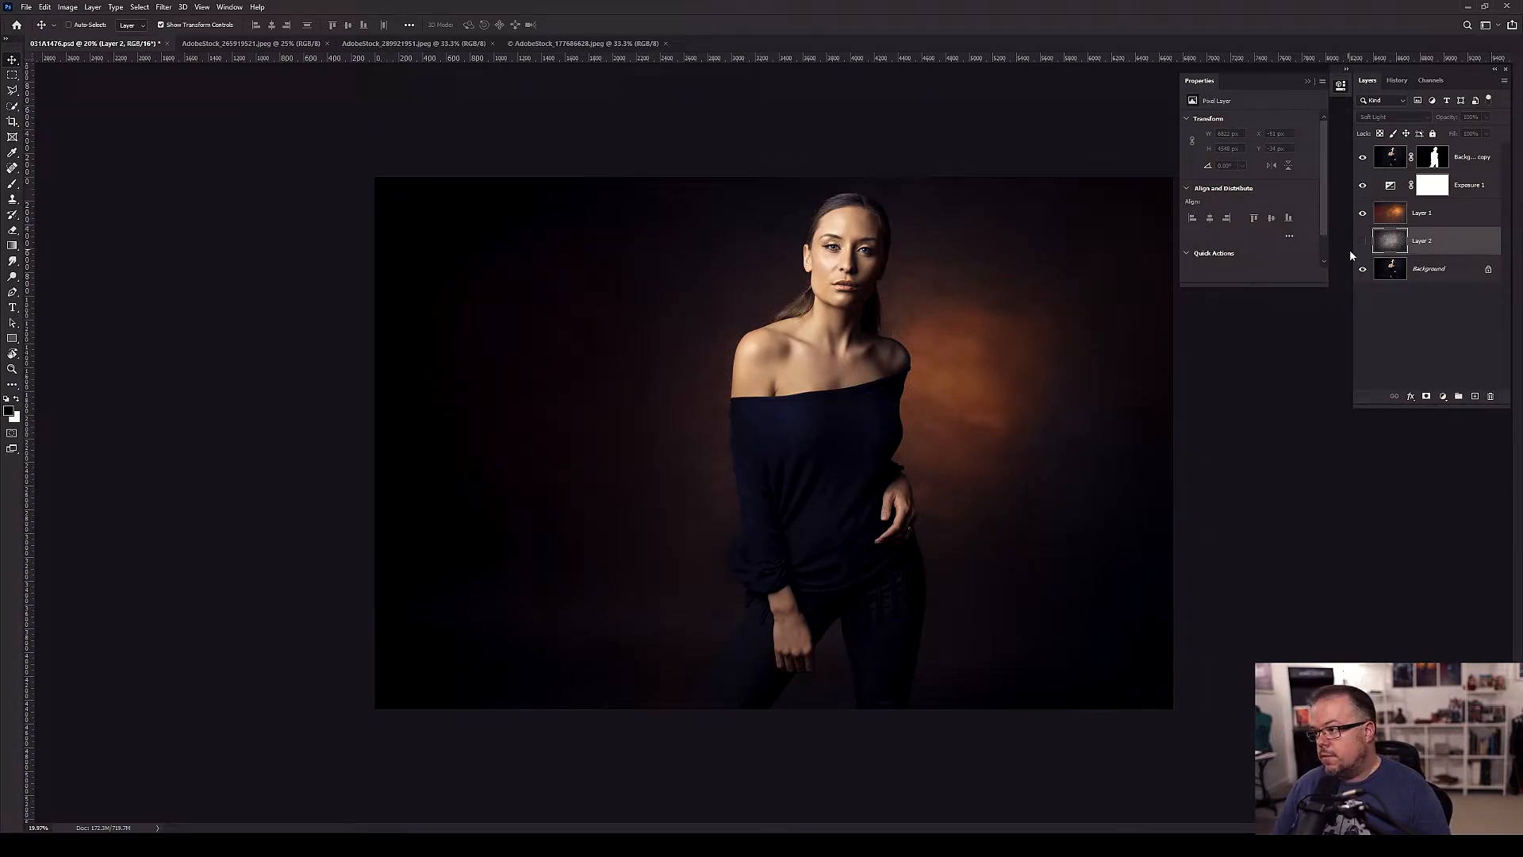
click(1362, 185)
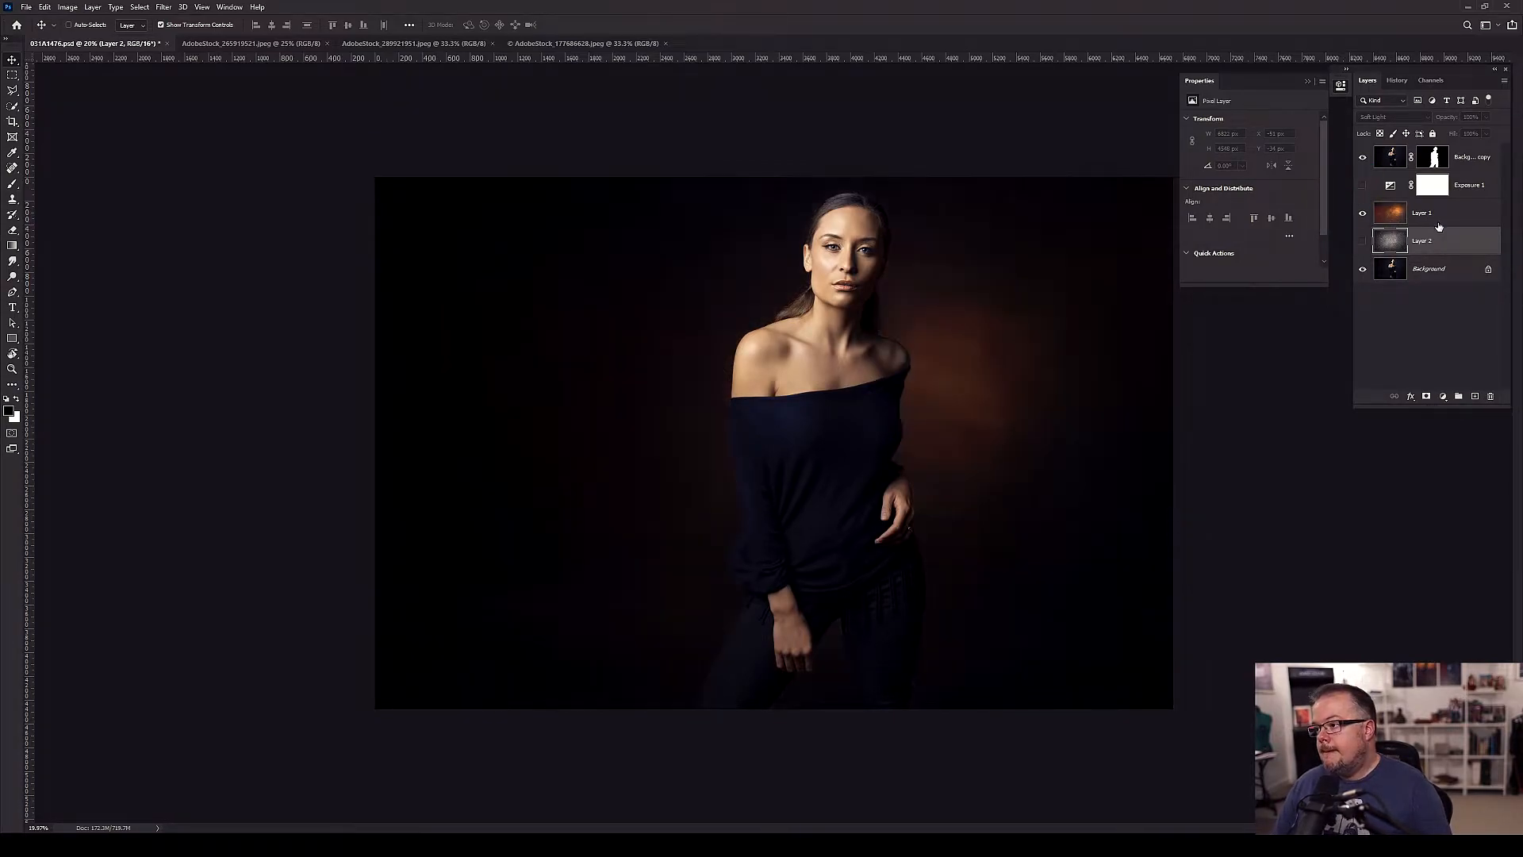
- Show the grey texture instead of the orange one and set the grey layer's blend mode to Normal
click(1362, 241)
click(1363, 213)
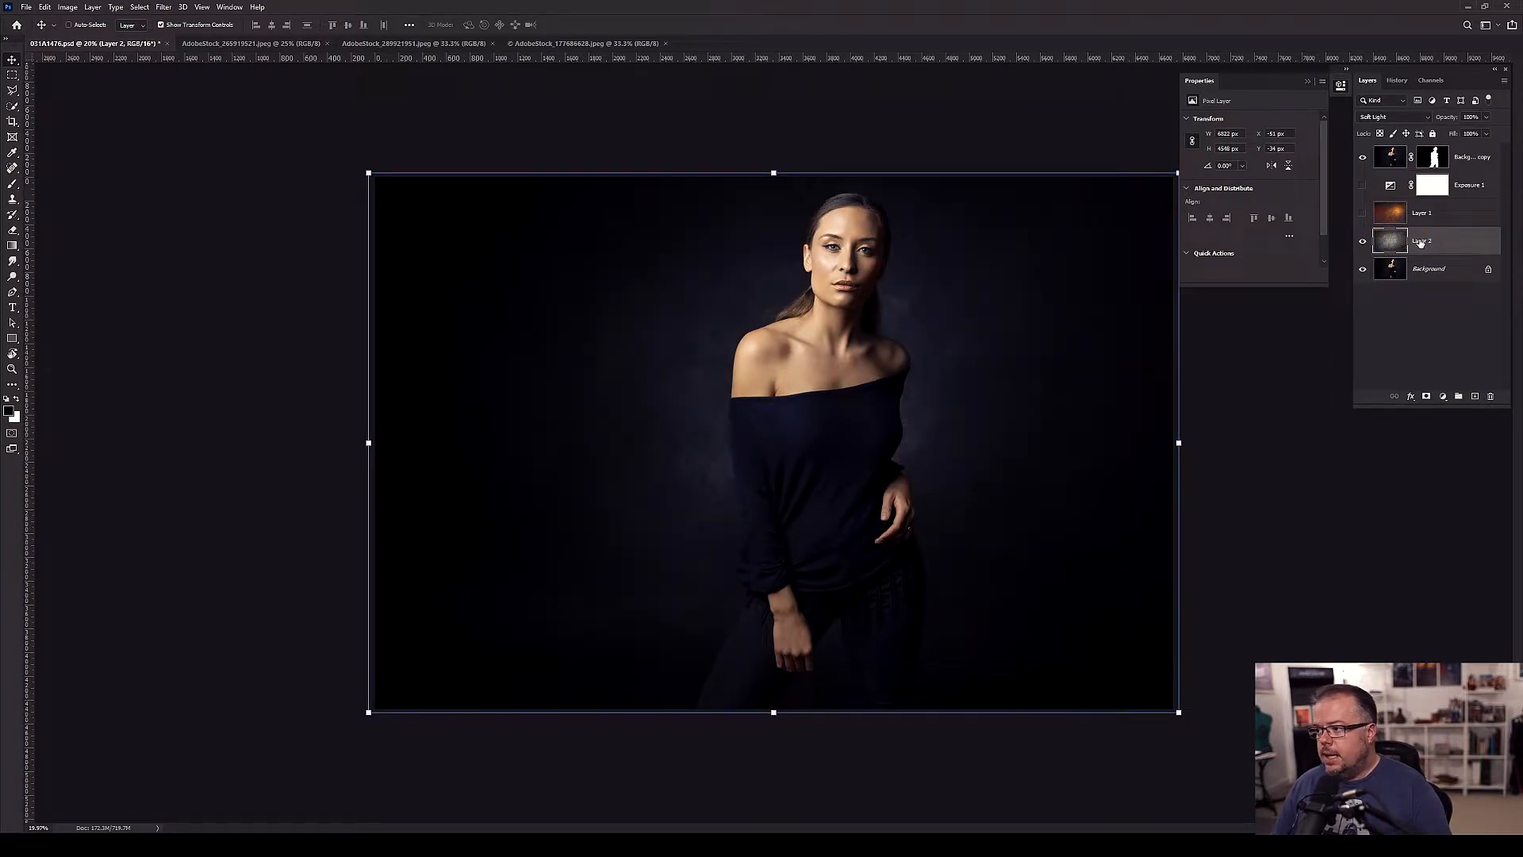
click(1380, 118)
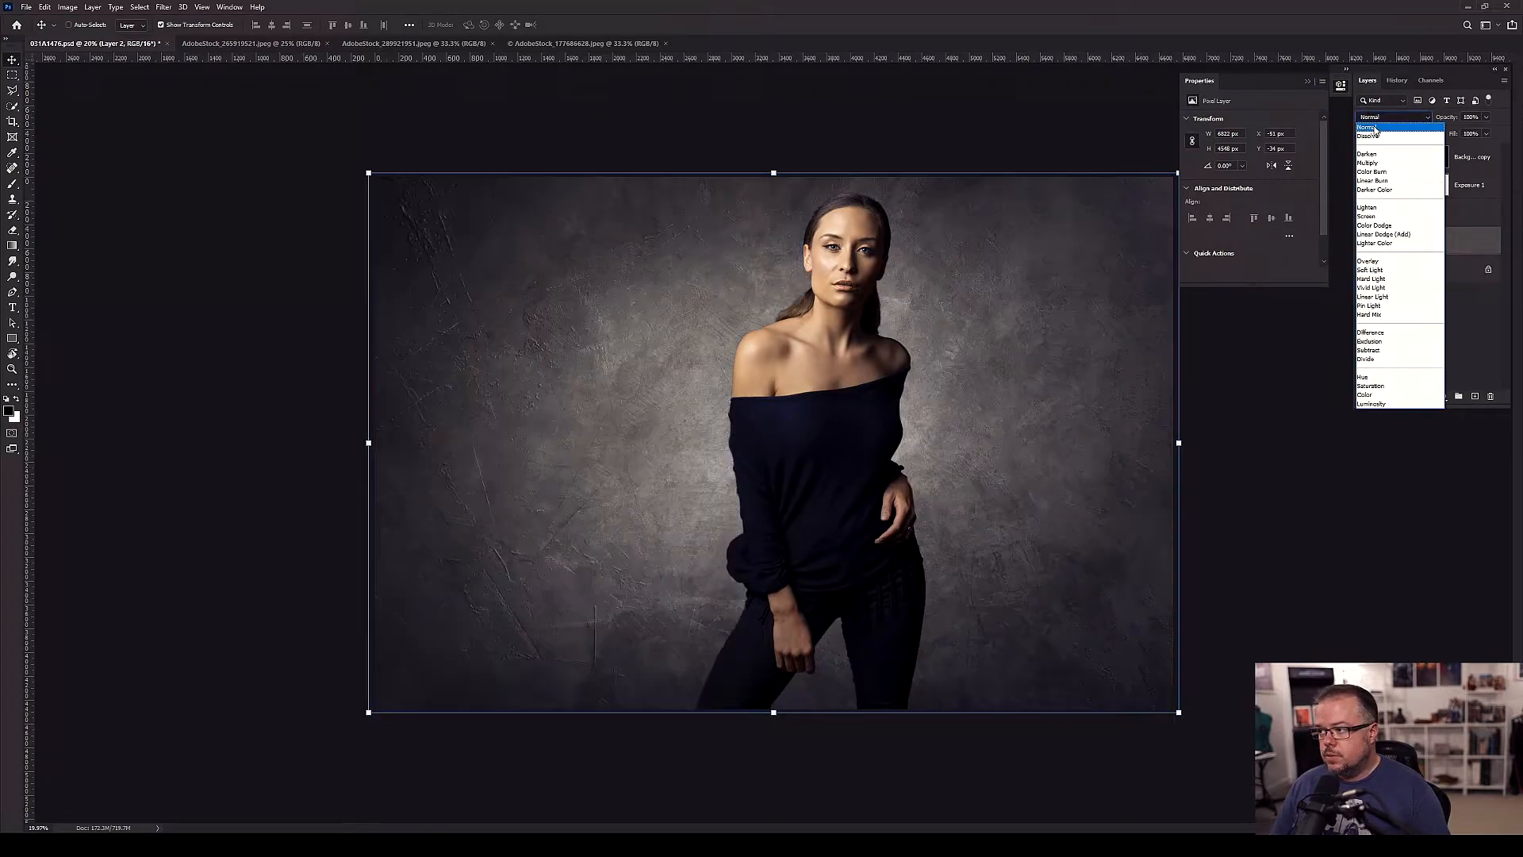
click(1375, 103)
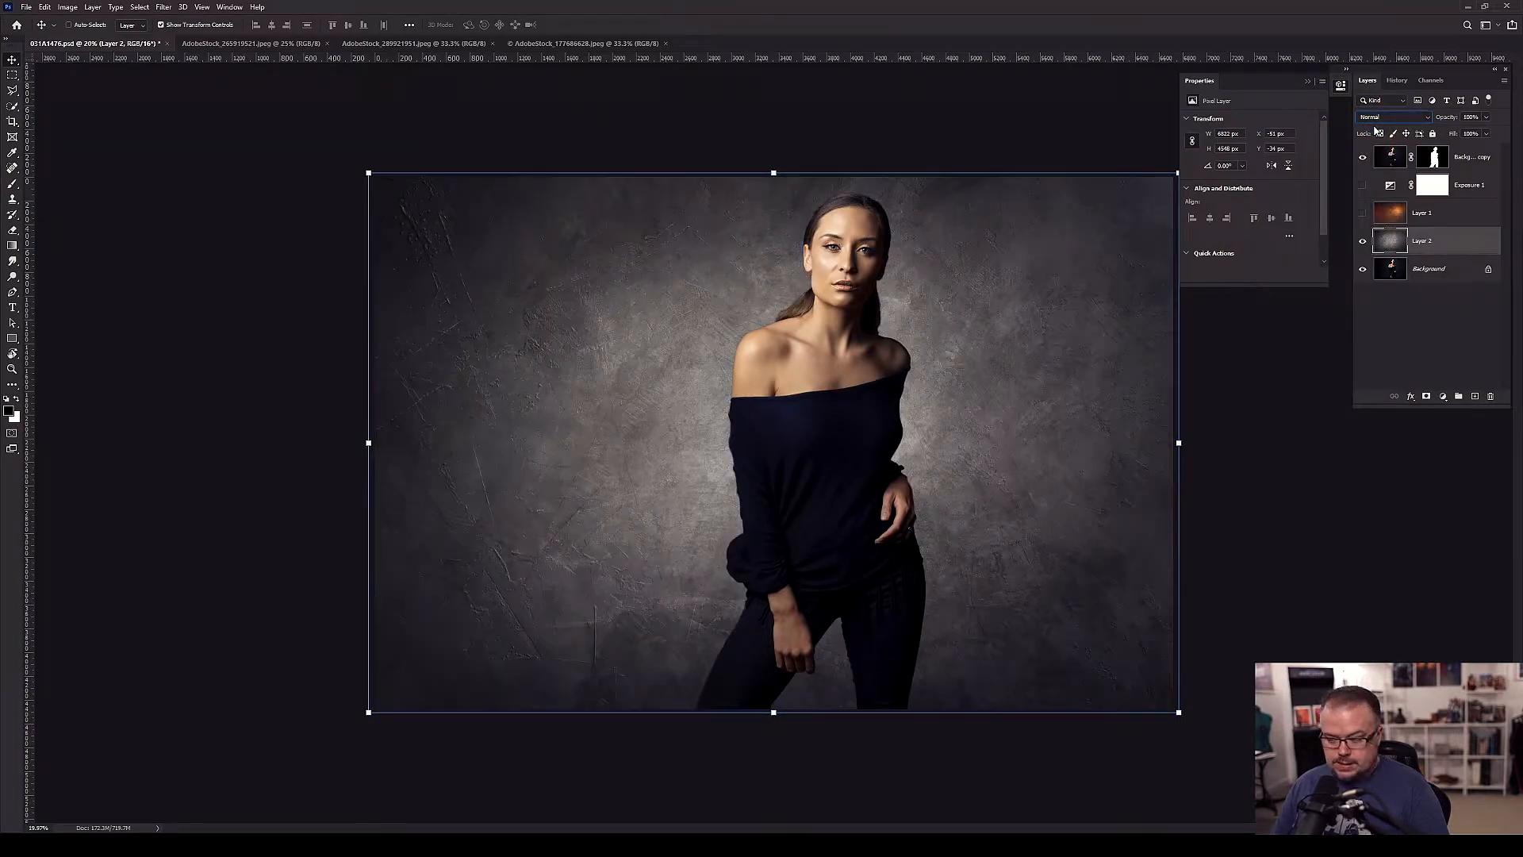
- Try fading the grey texture's shadows by splitting the black This Layer Blend If slider to 0/185, and discard the change
double_click(1451, 244)
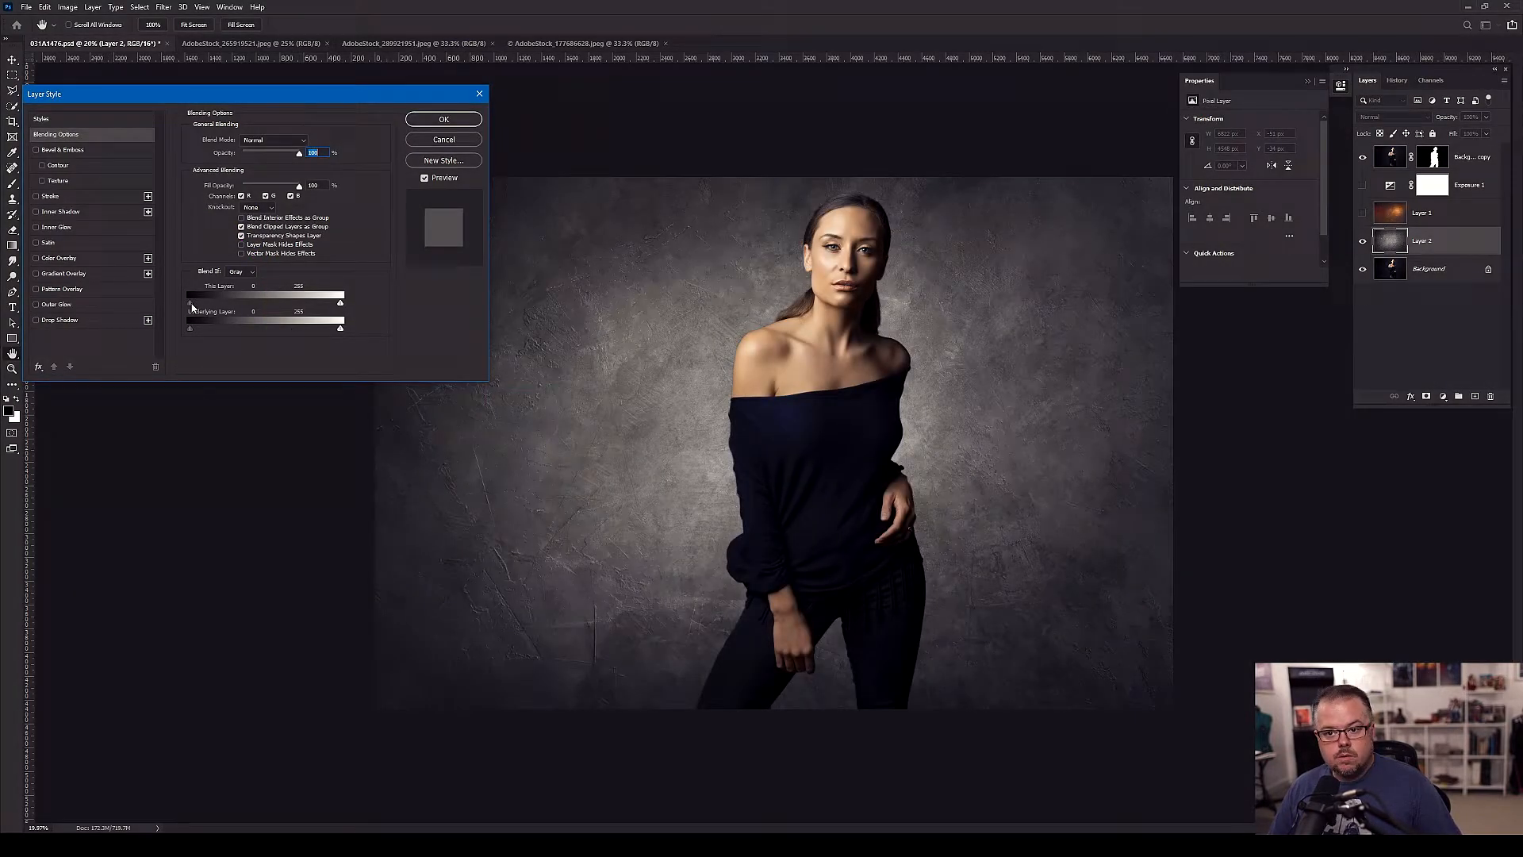
mouse_move(192, 308)
mouse_down()
mouse_move(261, 304)
mouse_move(184, 308)
mouse_up()
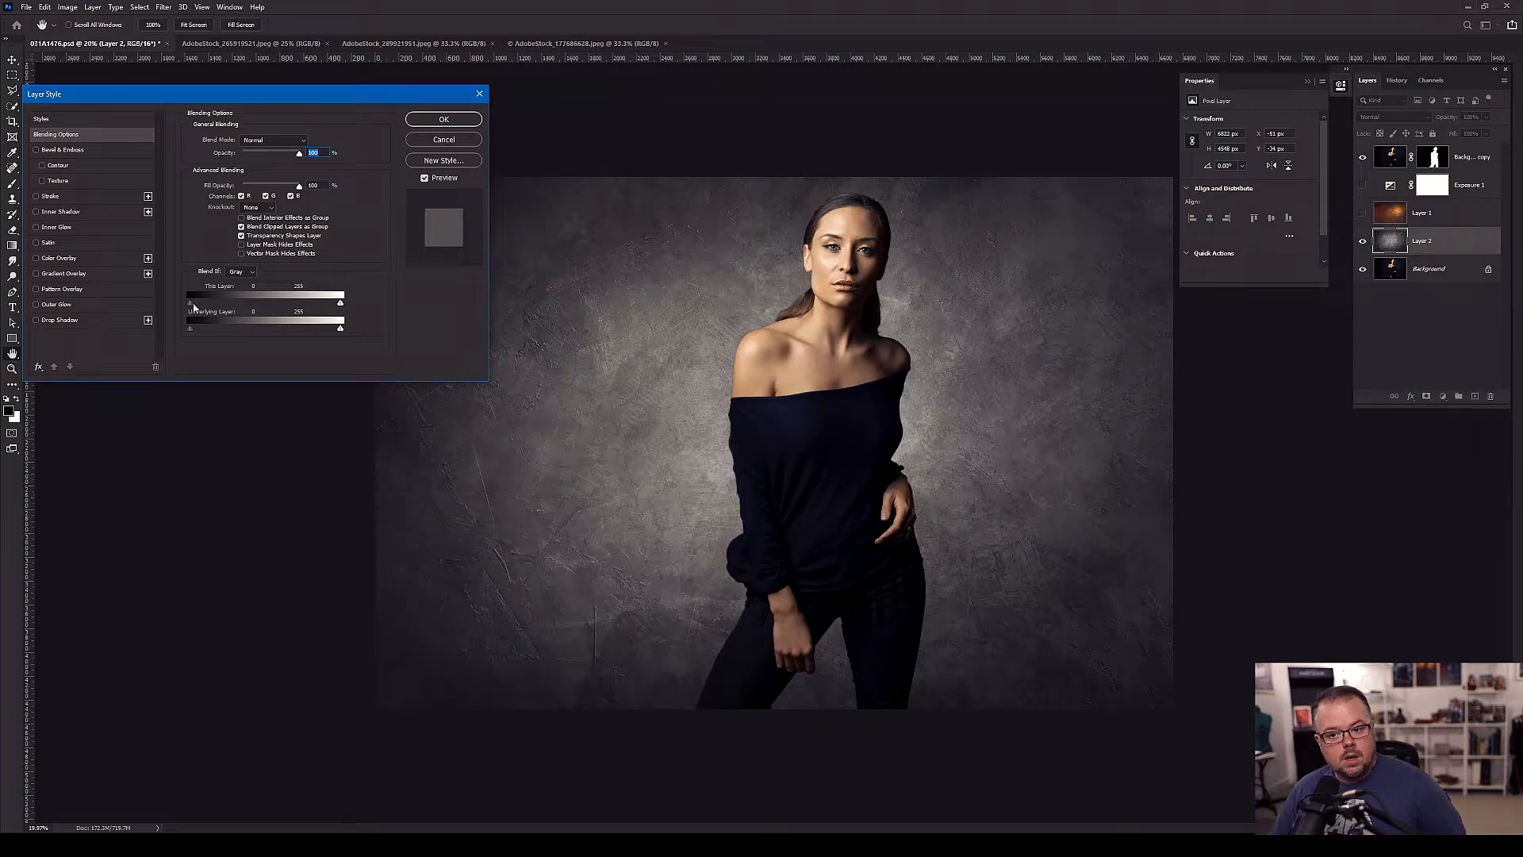
drag(194, 308, 300, 304)
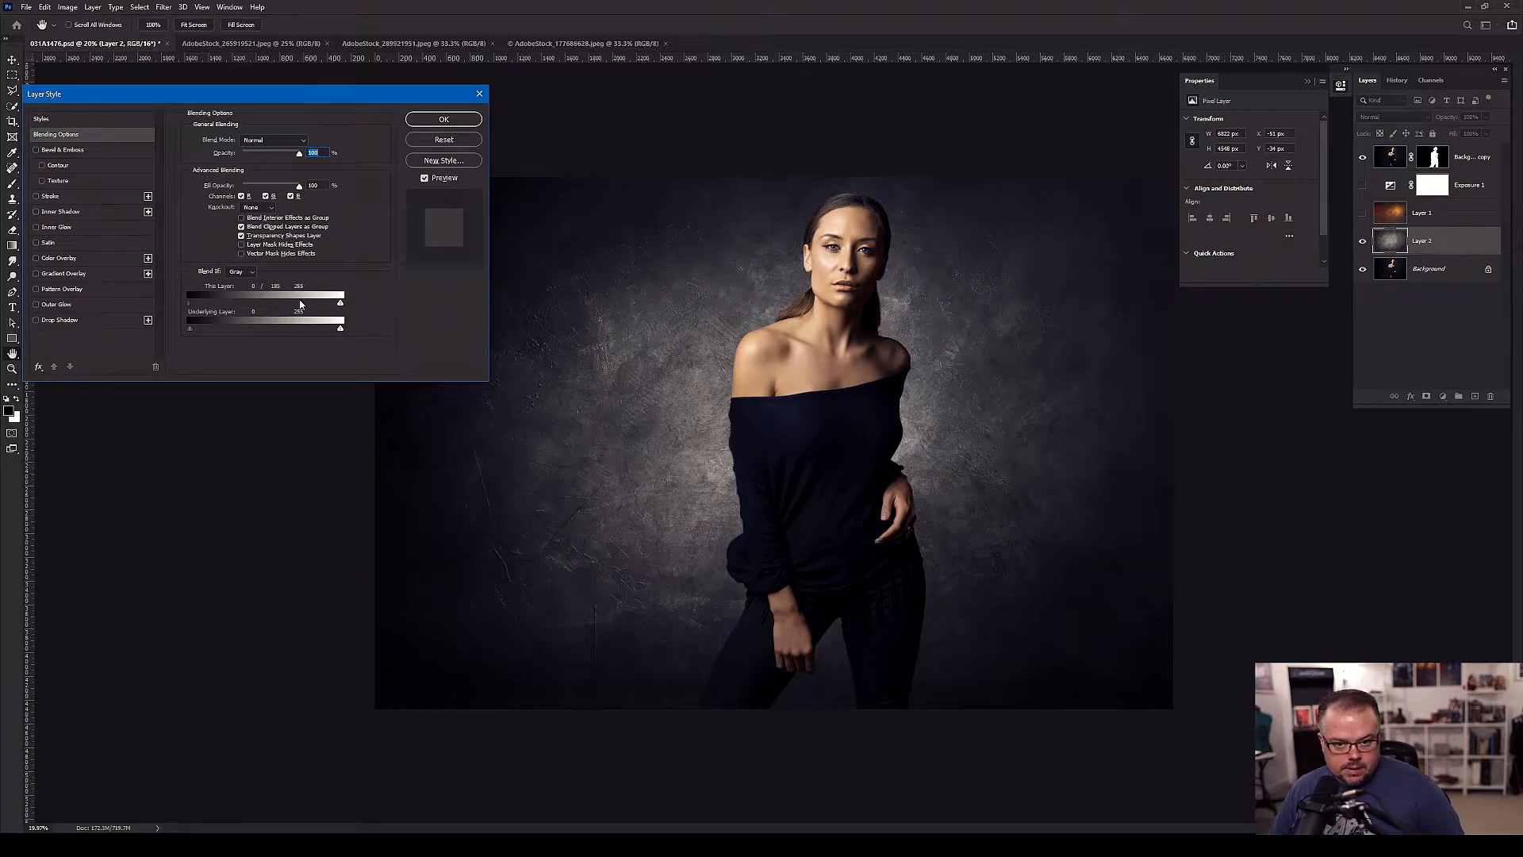
drag(301, 304, 174, 302)
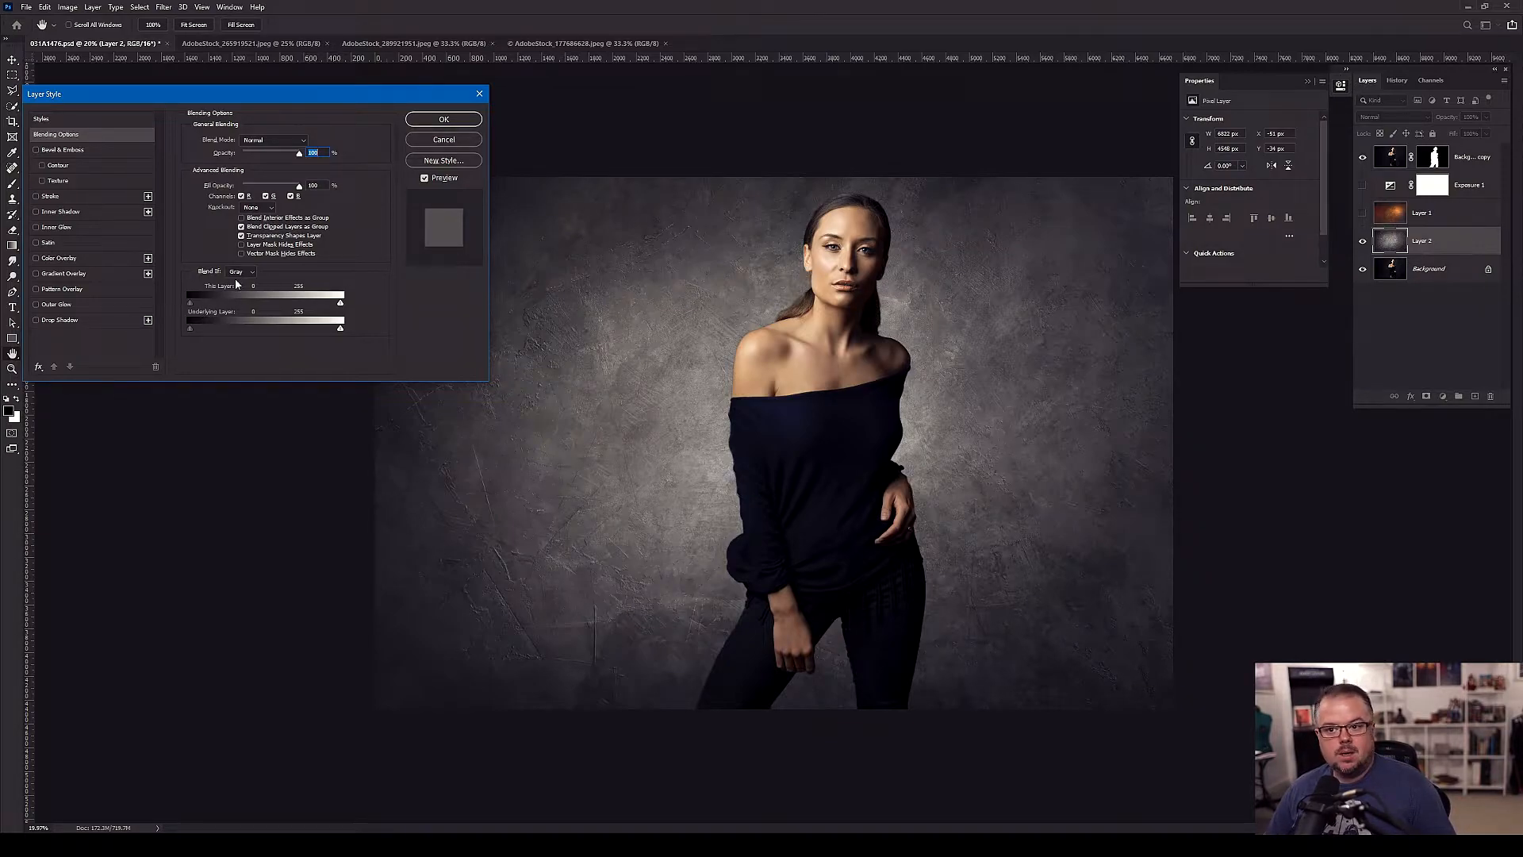
click(464, 141)
- Show the orange texture instead of the grey one and set the orange layer's blend mode to Normal
click(1362, 212)
click(1361, 240)
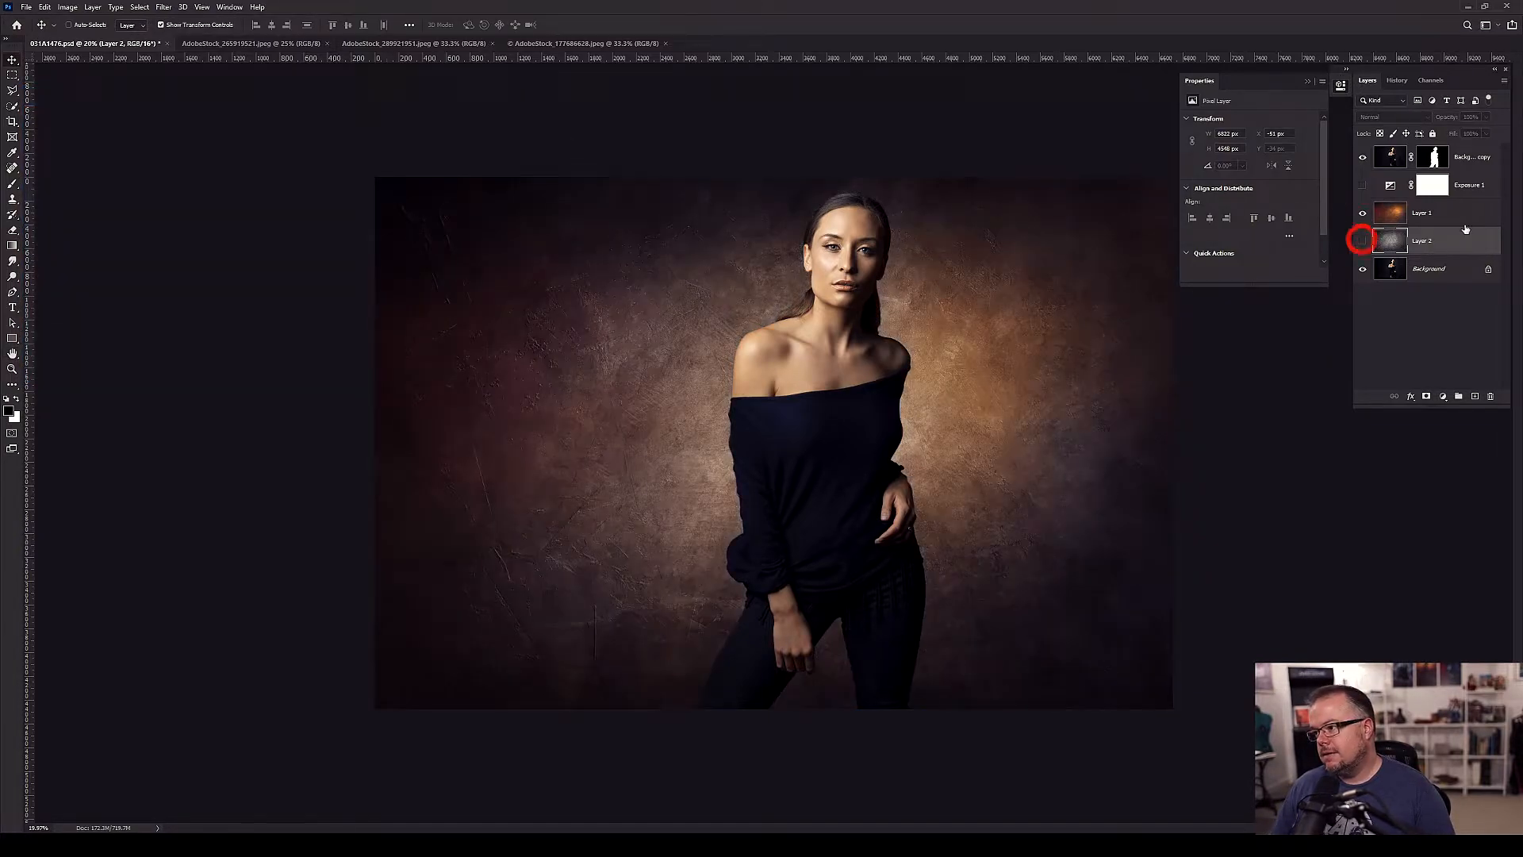
click(1466, 221)
click(1395, 117)
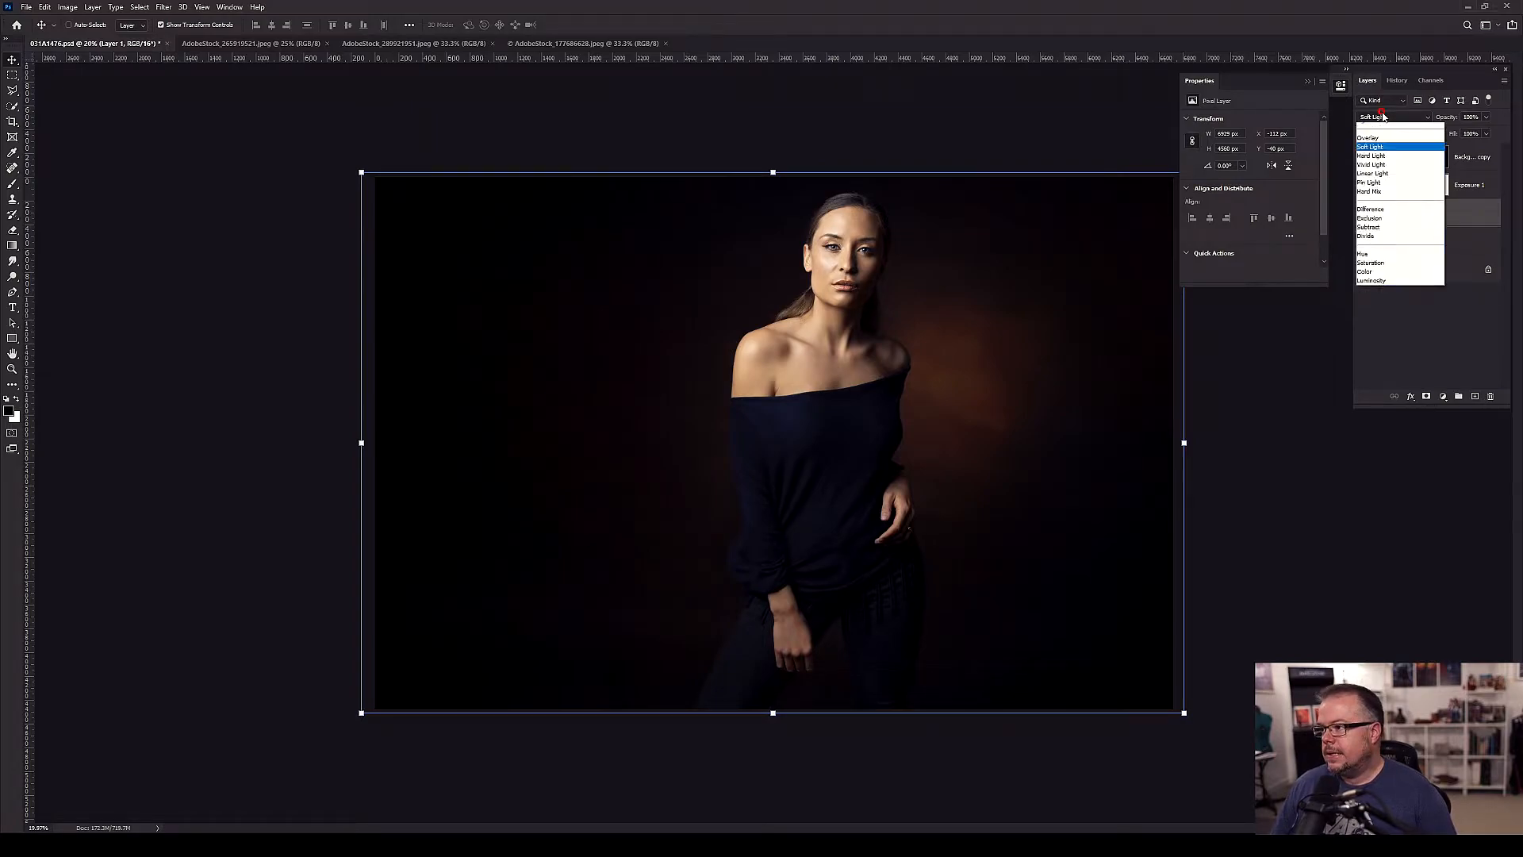
click(1377, 133)
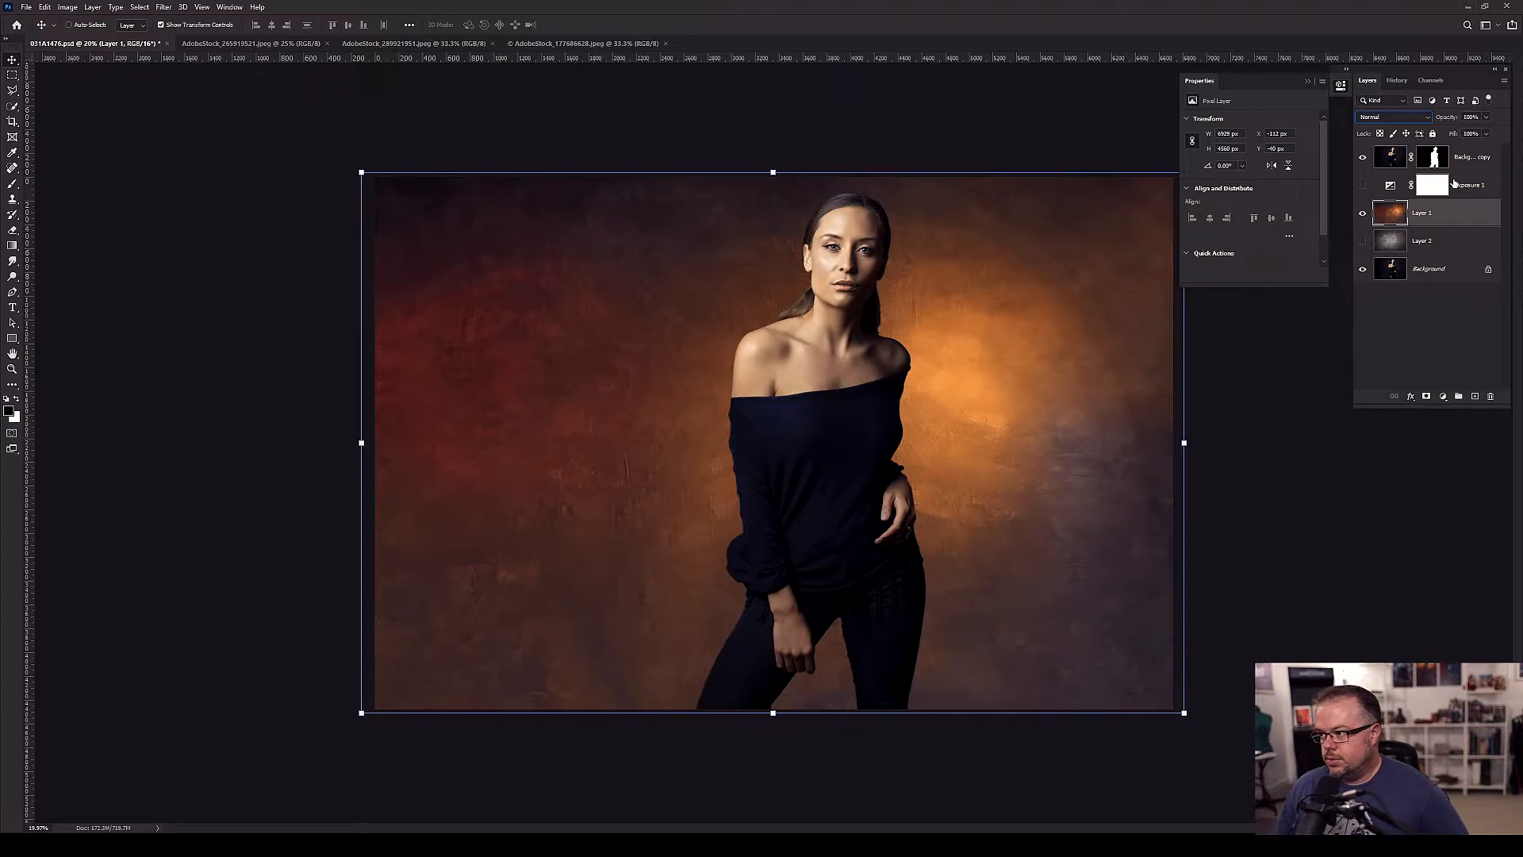
- Split the orange texture's black This Layer Blend If slider to 0/127 to fade its dark areas into the backdrop
double_click(1466, 215)
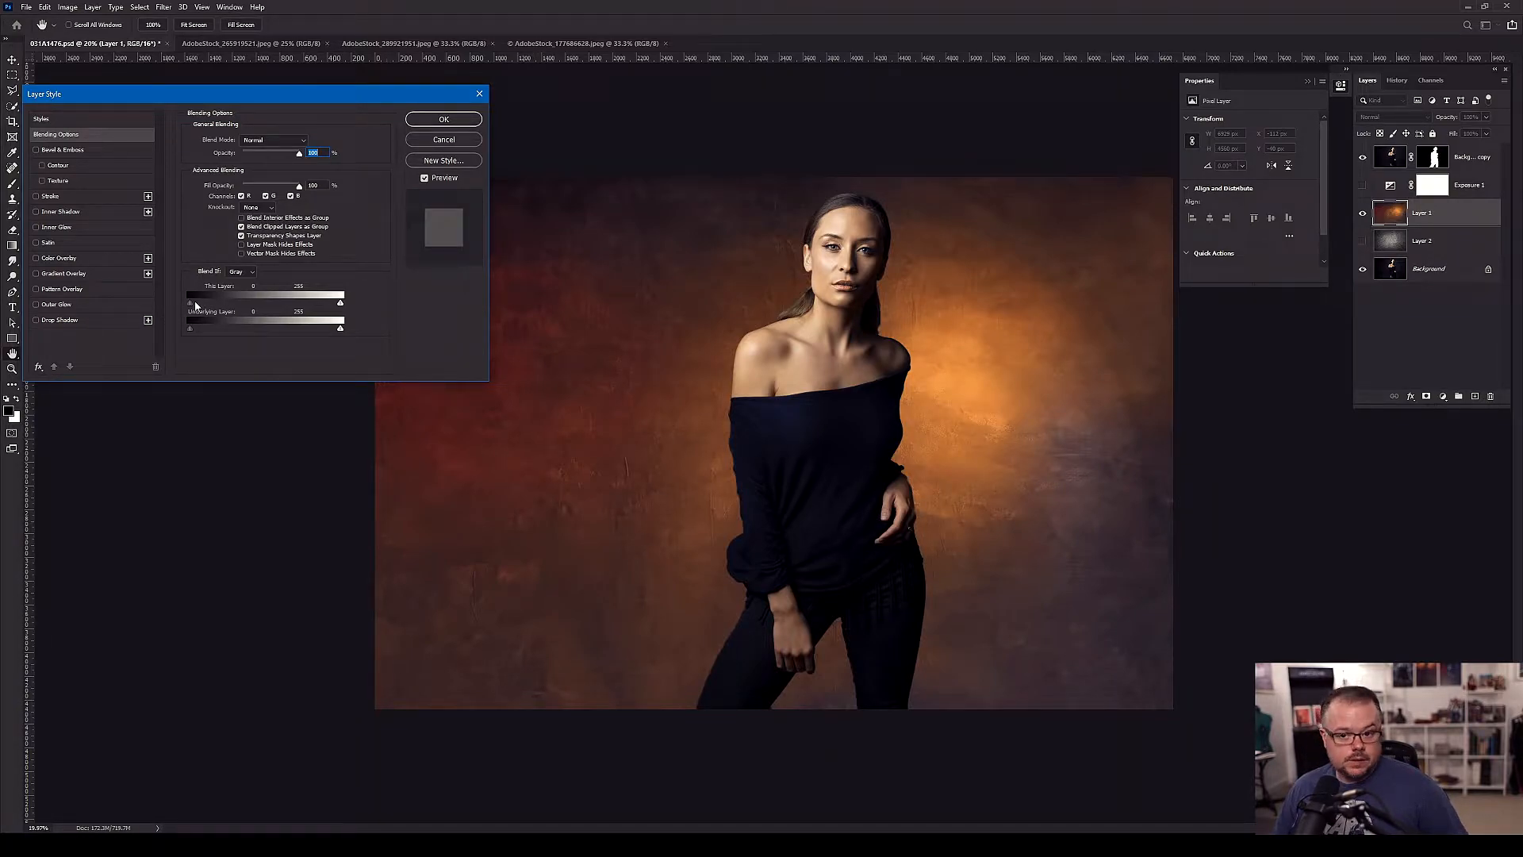
alt+drag(196, 305, 265, 305)
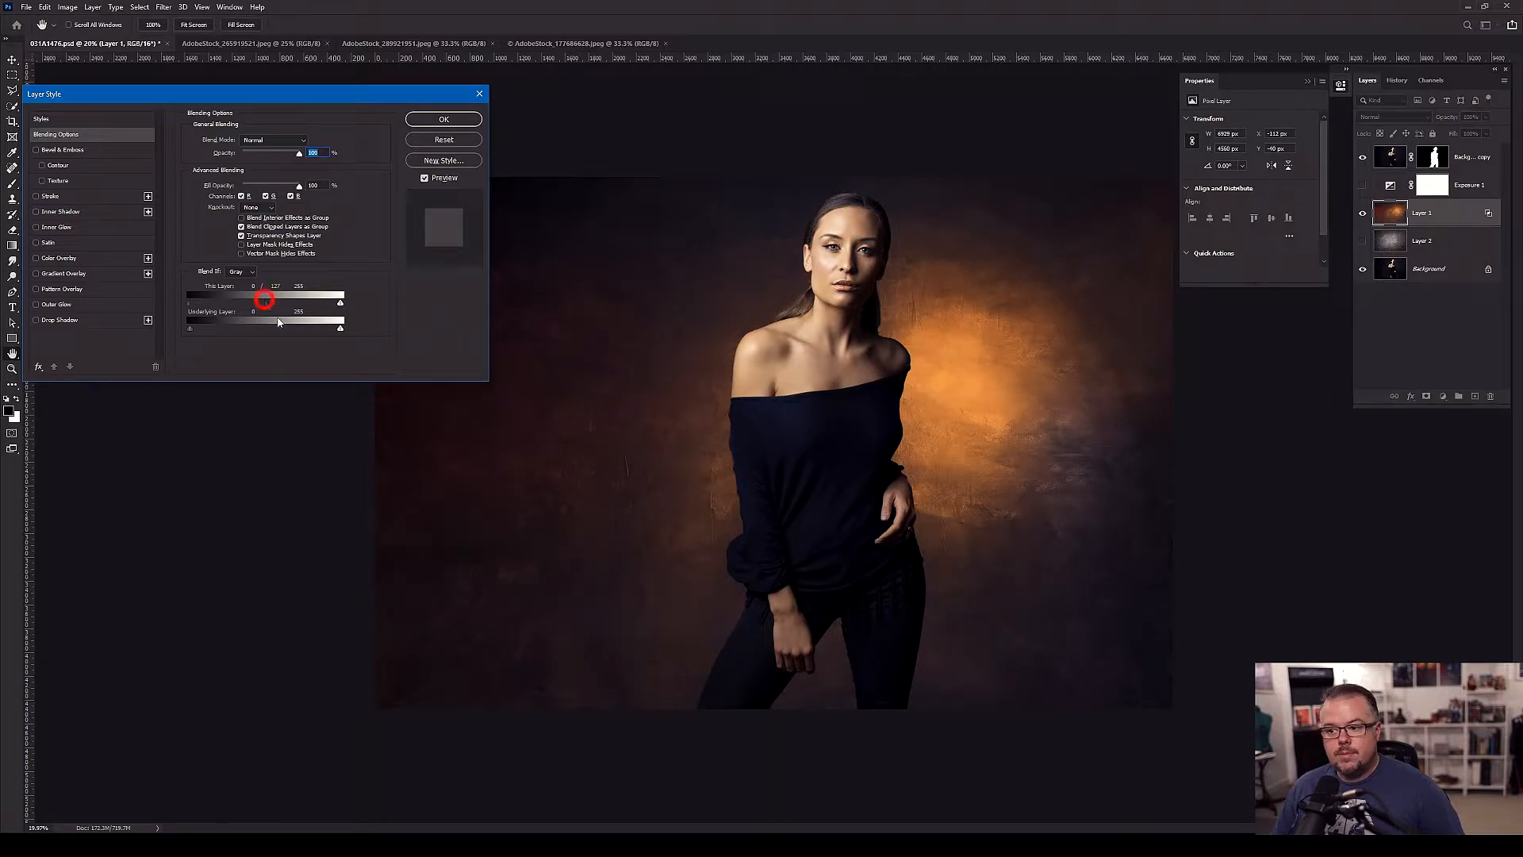
click(445, 119)
key(v)
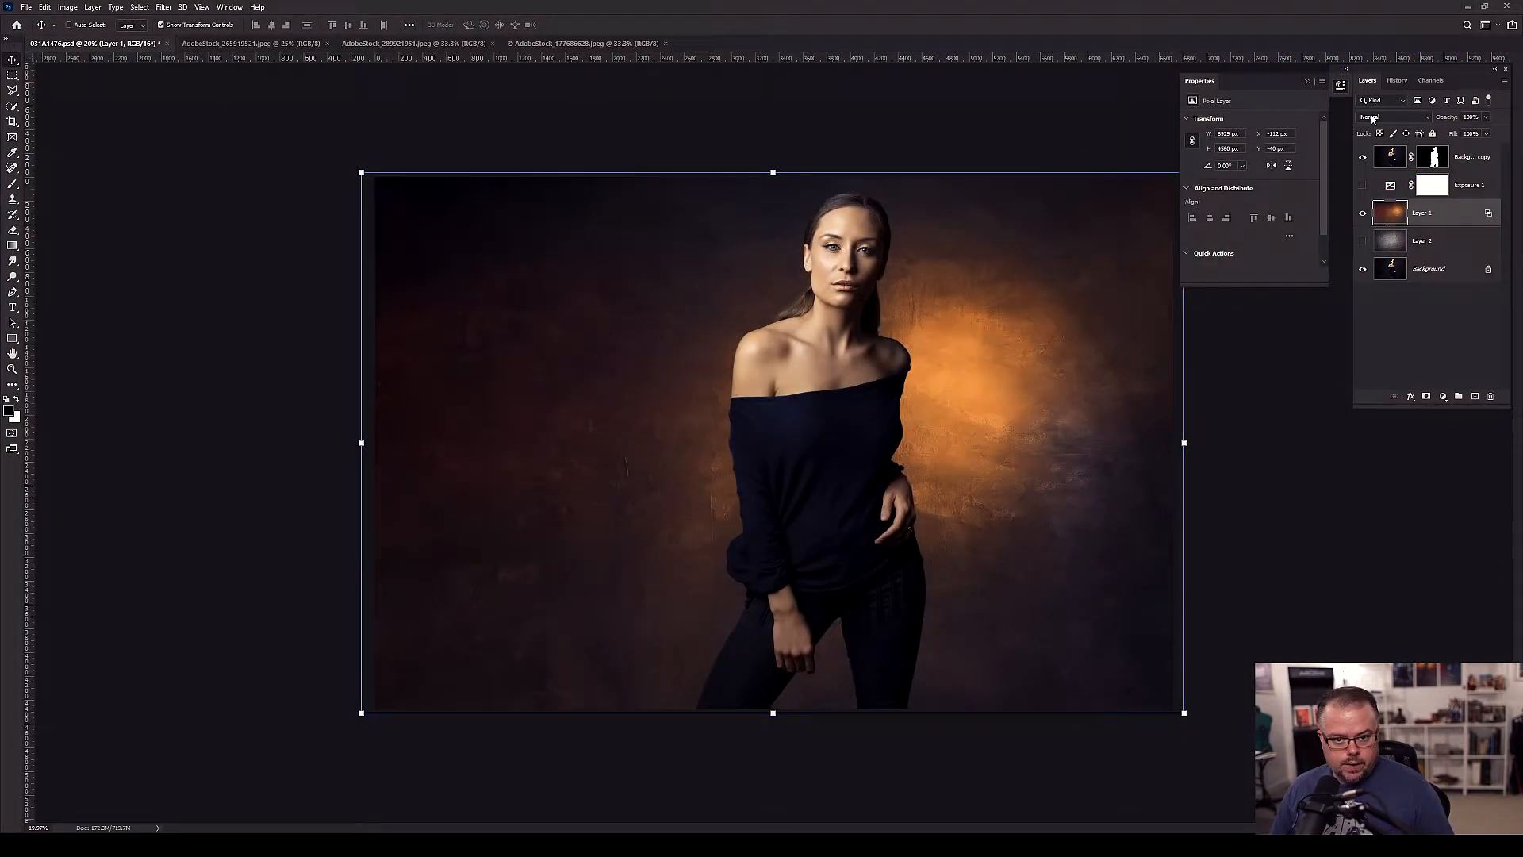
- Try the Blend If split on the underlying layer's blacks, and set the orange texture's black This Layer split to 0/161 instead
double_click(1490, 213)
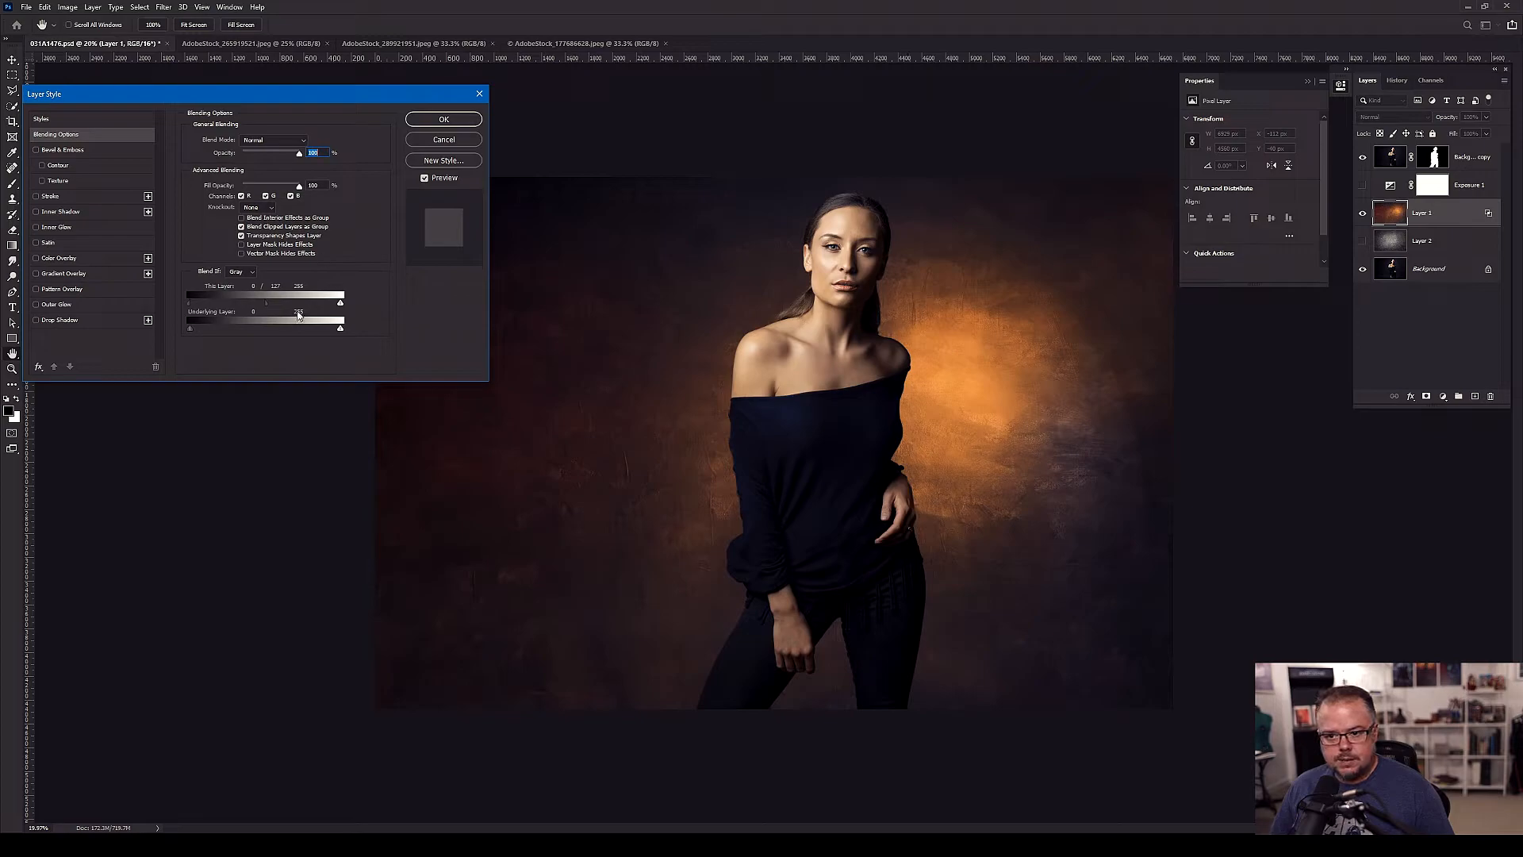
mouse_move(265, 305)
mouse_down()
mouse_move(190, 304)
mouse_move(206, 330)
mouse_move(269, 332)
mouse_move(203, 335)
mouse_move(263, 328)
mouse_up()
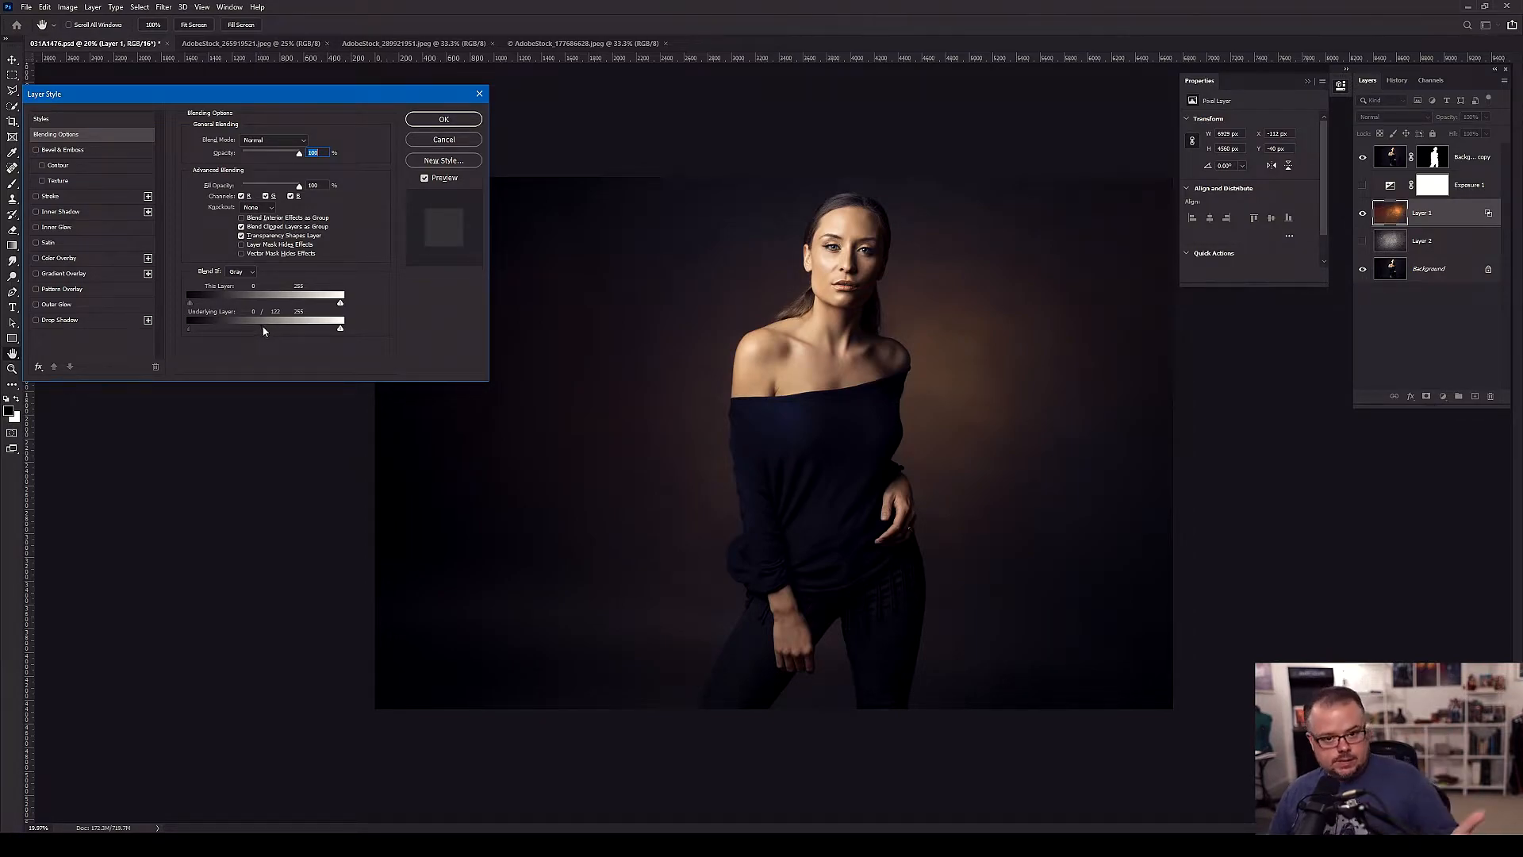
drag(261, 328, 286, 303)
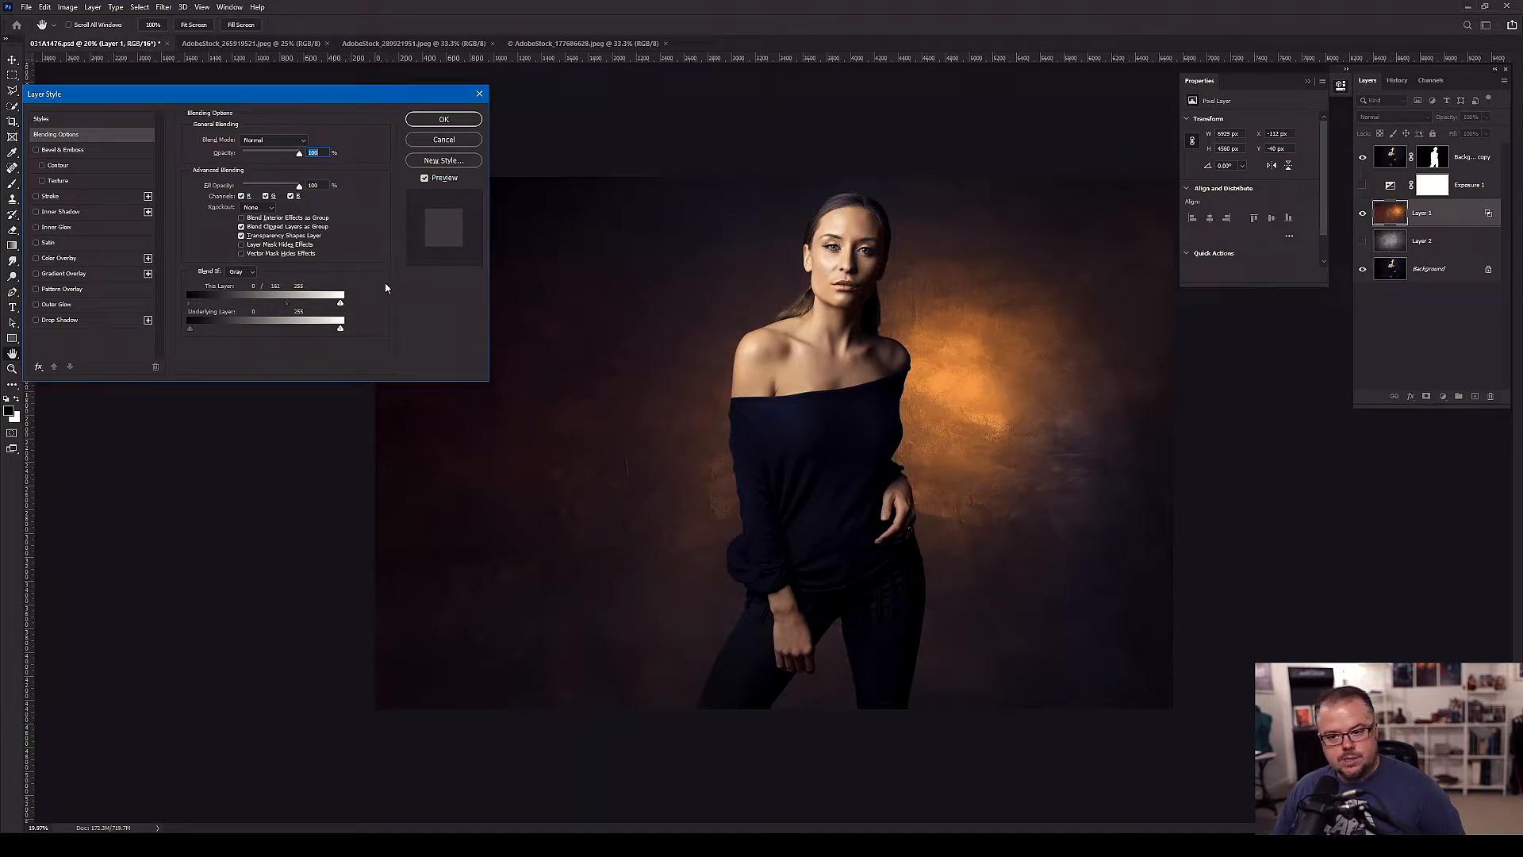
click(440, 121)
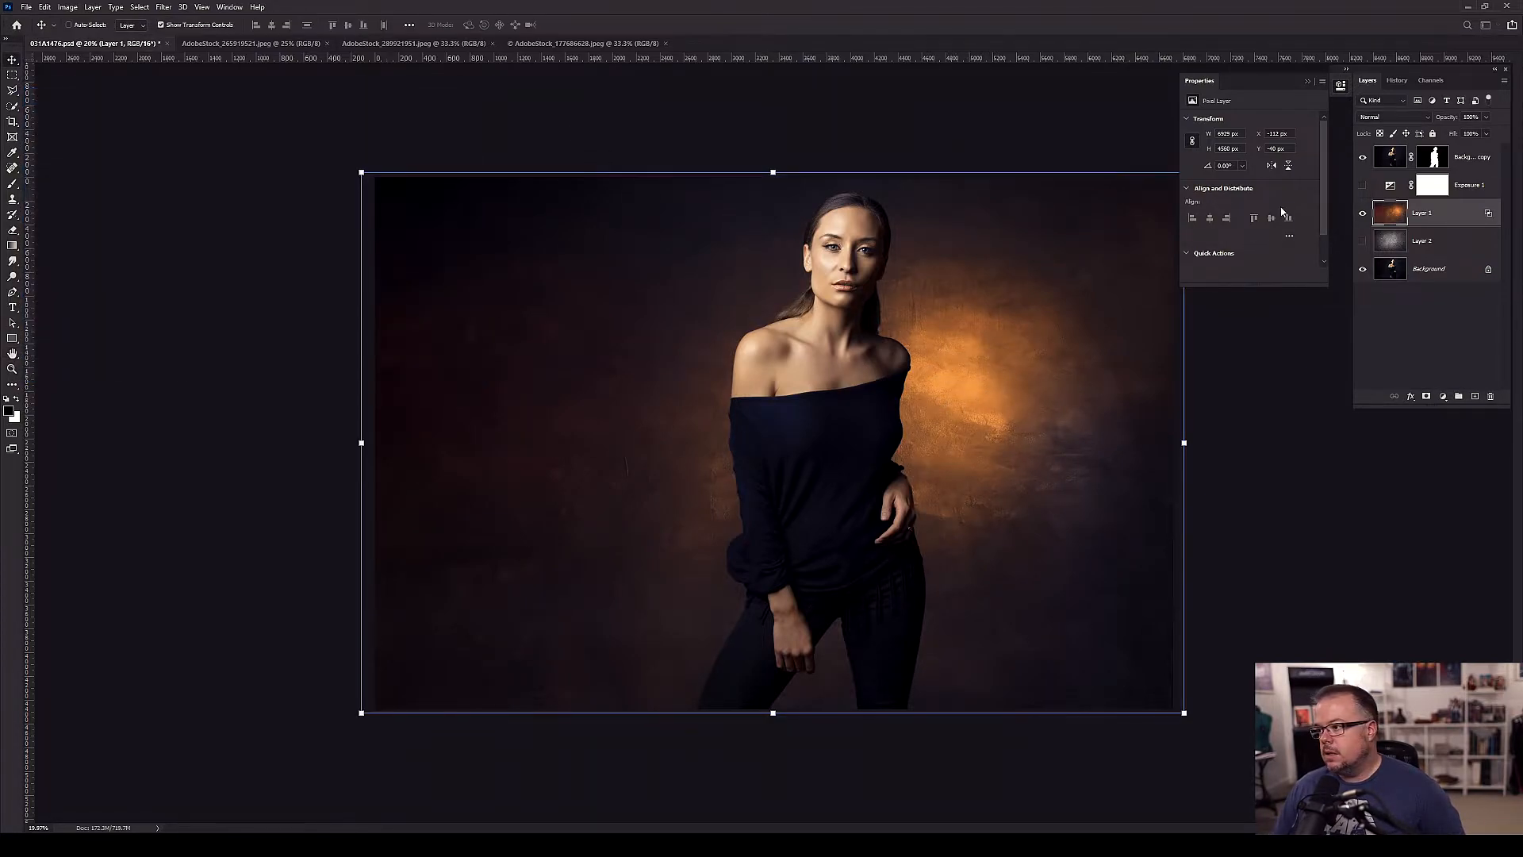
- Show the grey texture beneath the orange one and set the grey layer's blend mode to Soft Light
click(1363, 241)
click(1456, 243)
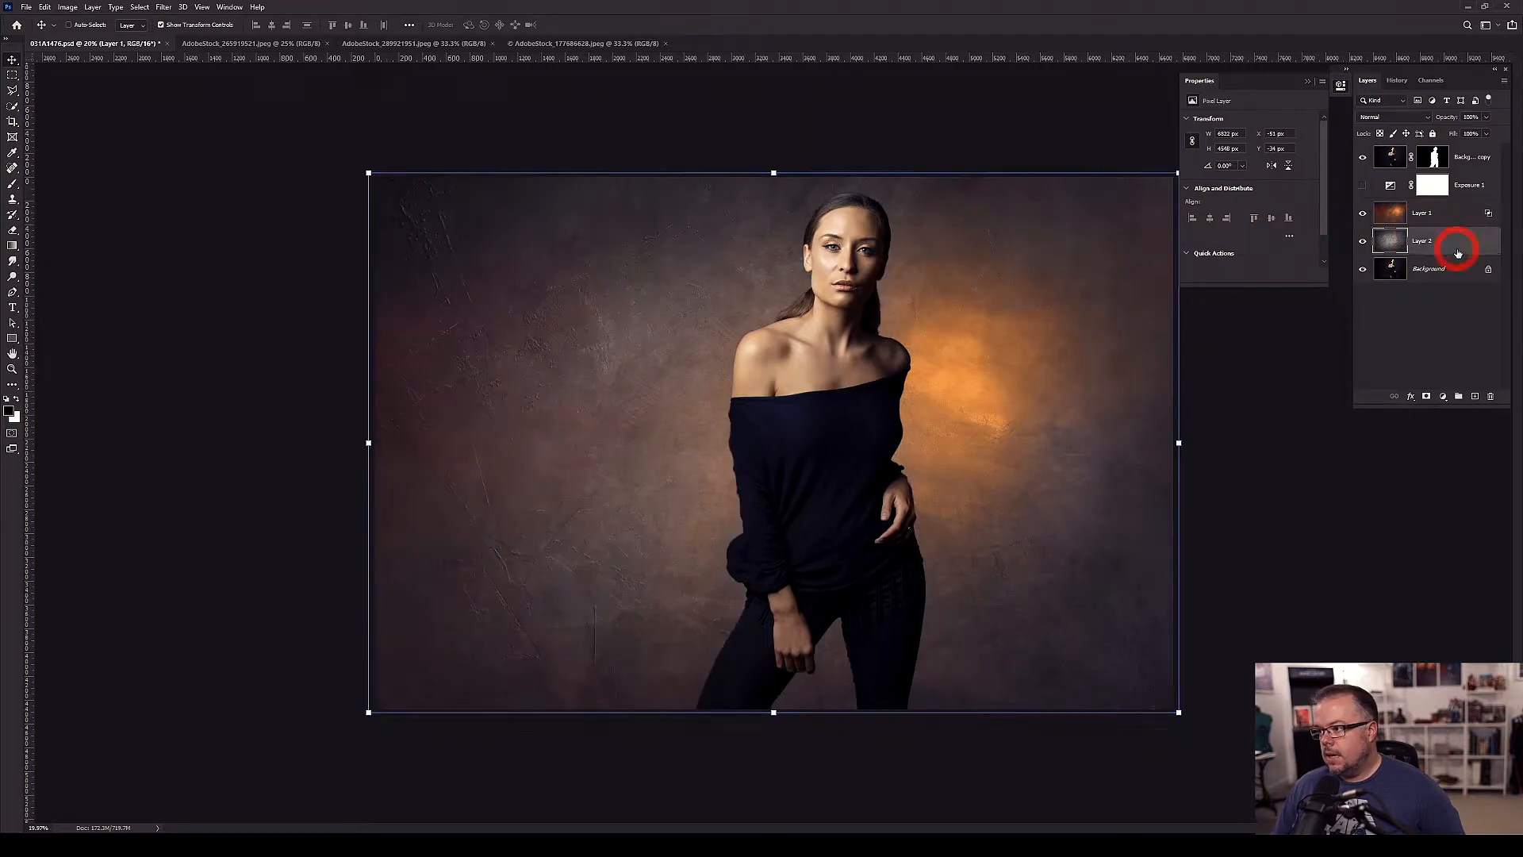
click(1394, 117)
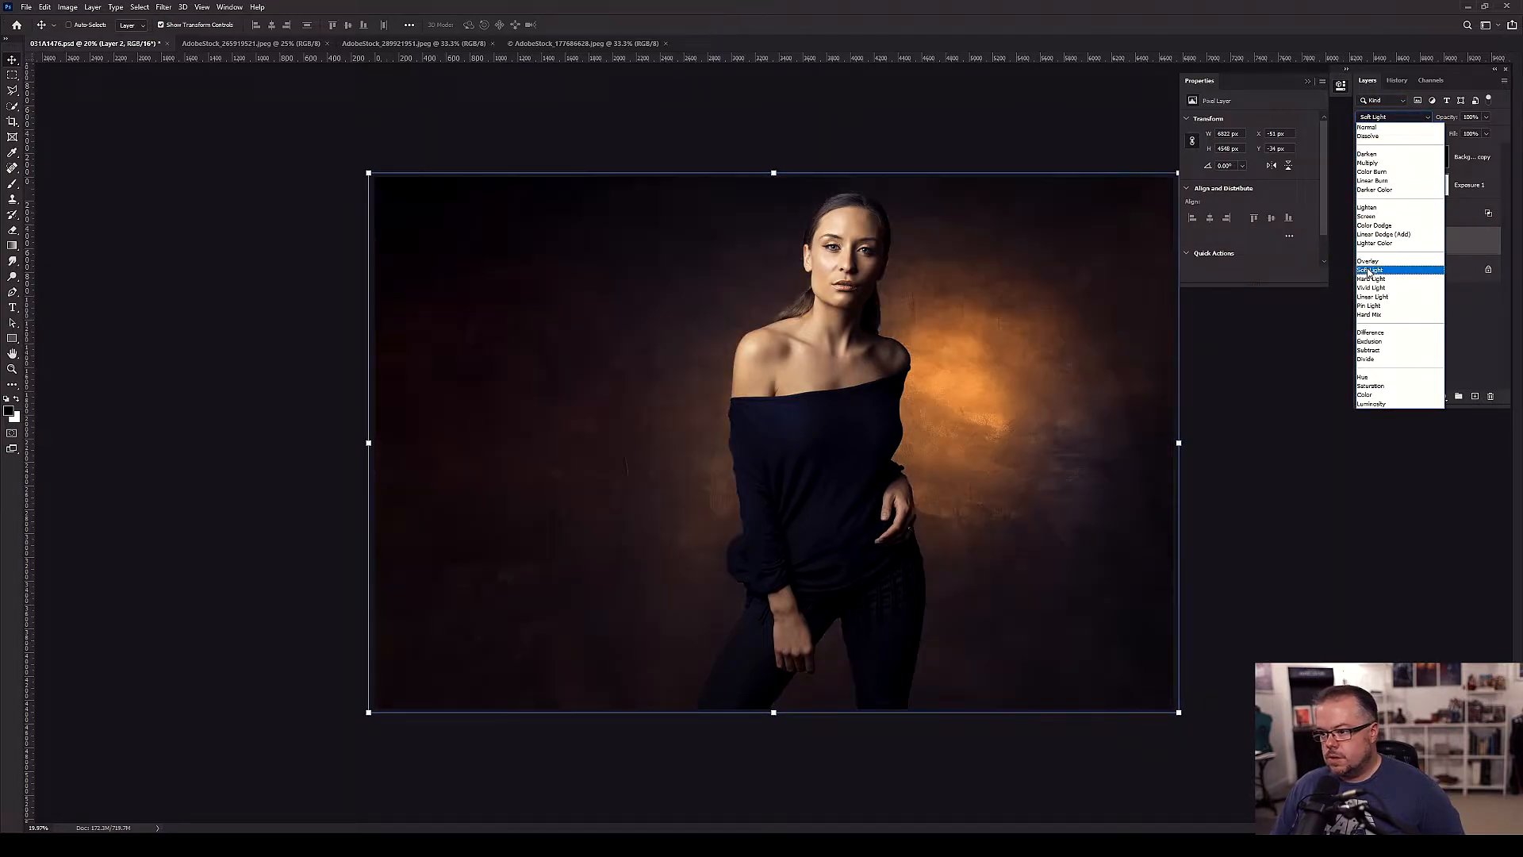
click(1370, 270)
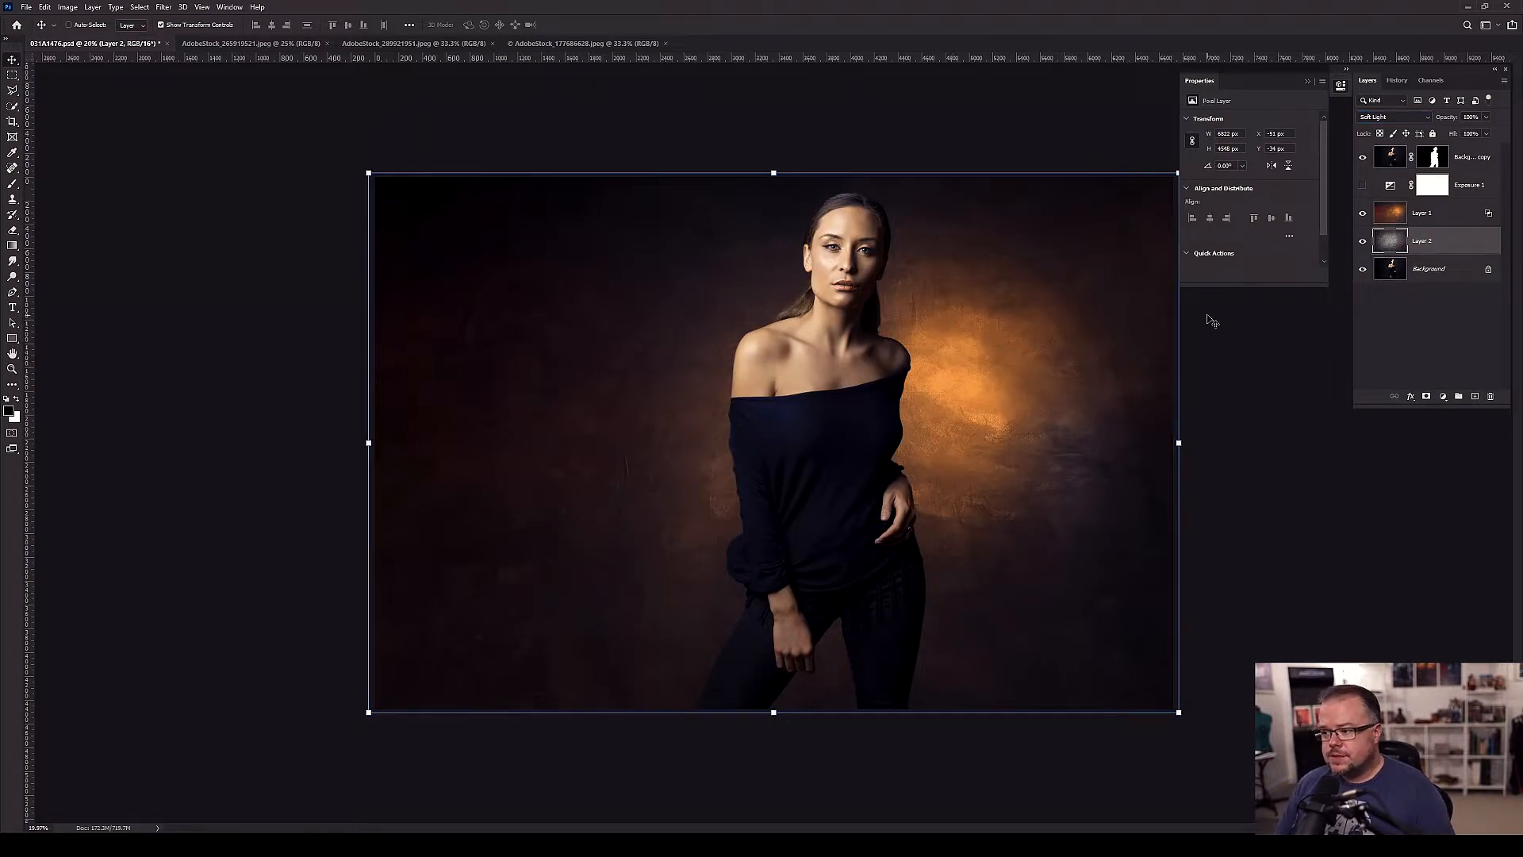
- Hide the orange and grey textures, then bring the blue stock texture into the portrait and scale it to about 130% to cover the canvas
click(1363, 212)
click(1365, 241)
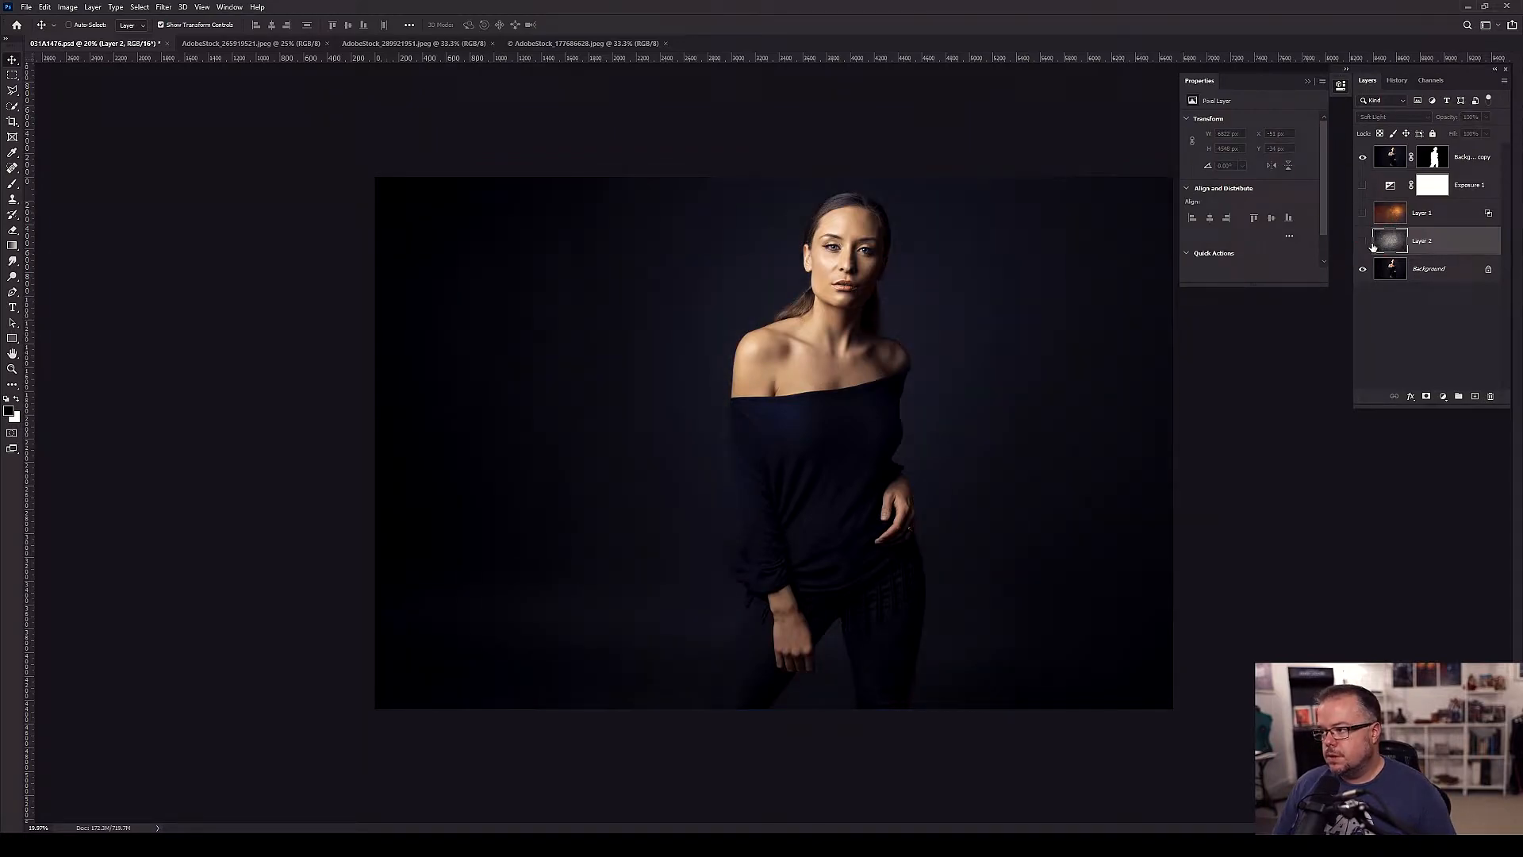
click(376, 45)
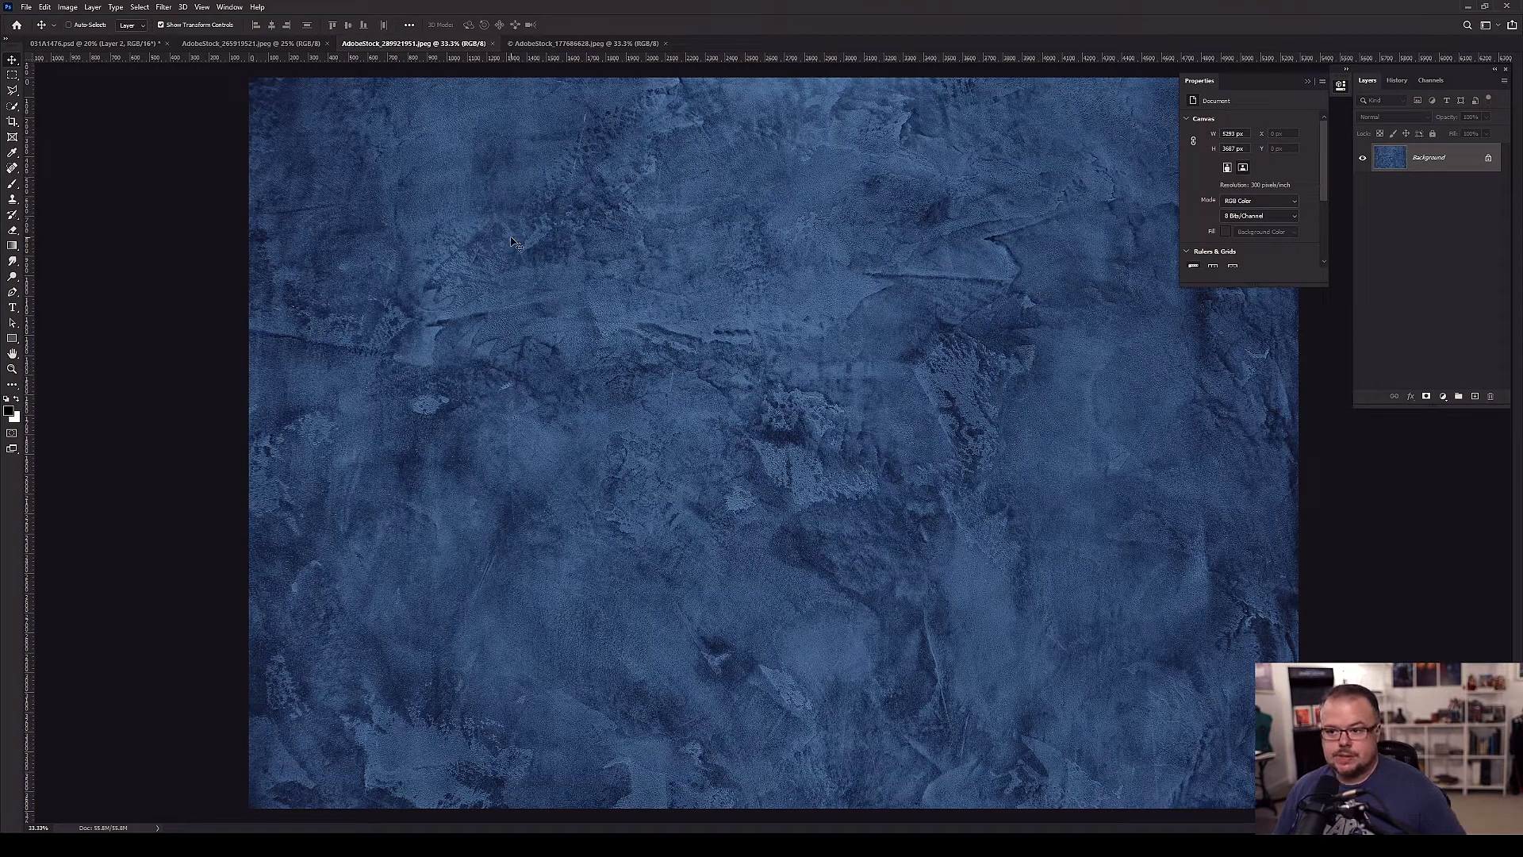
drag(609, 244, 643, 187)
drag(1090, 225, 1207, 198)
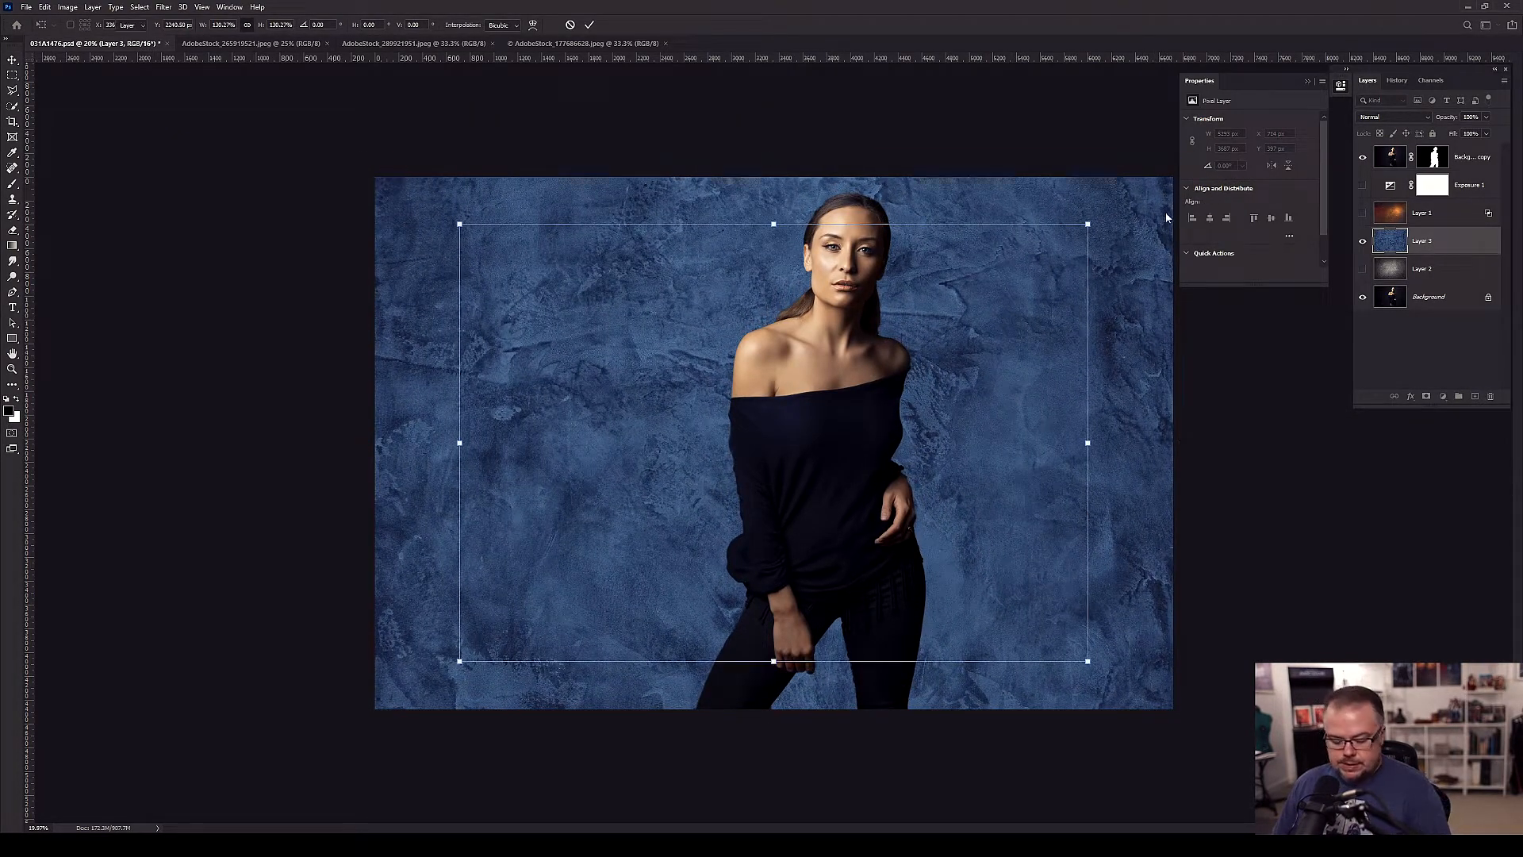
key(Return)
- Try the Soft Light blend mode on the blue texture, and set it back to Normal
click(1394, 117)
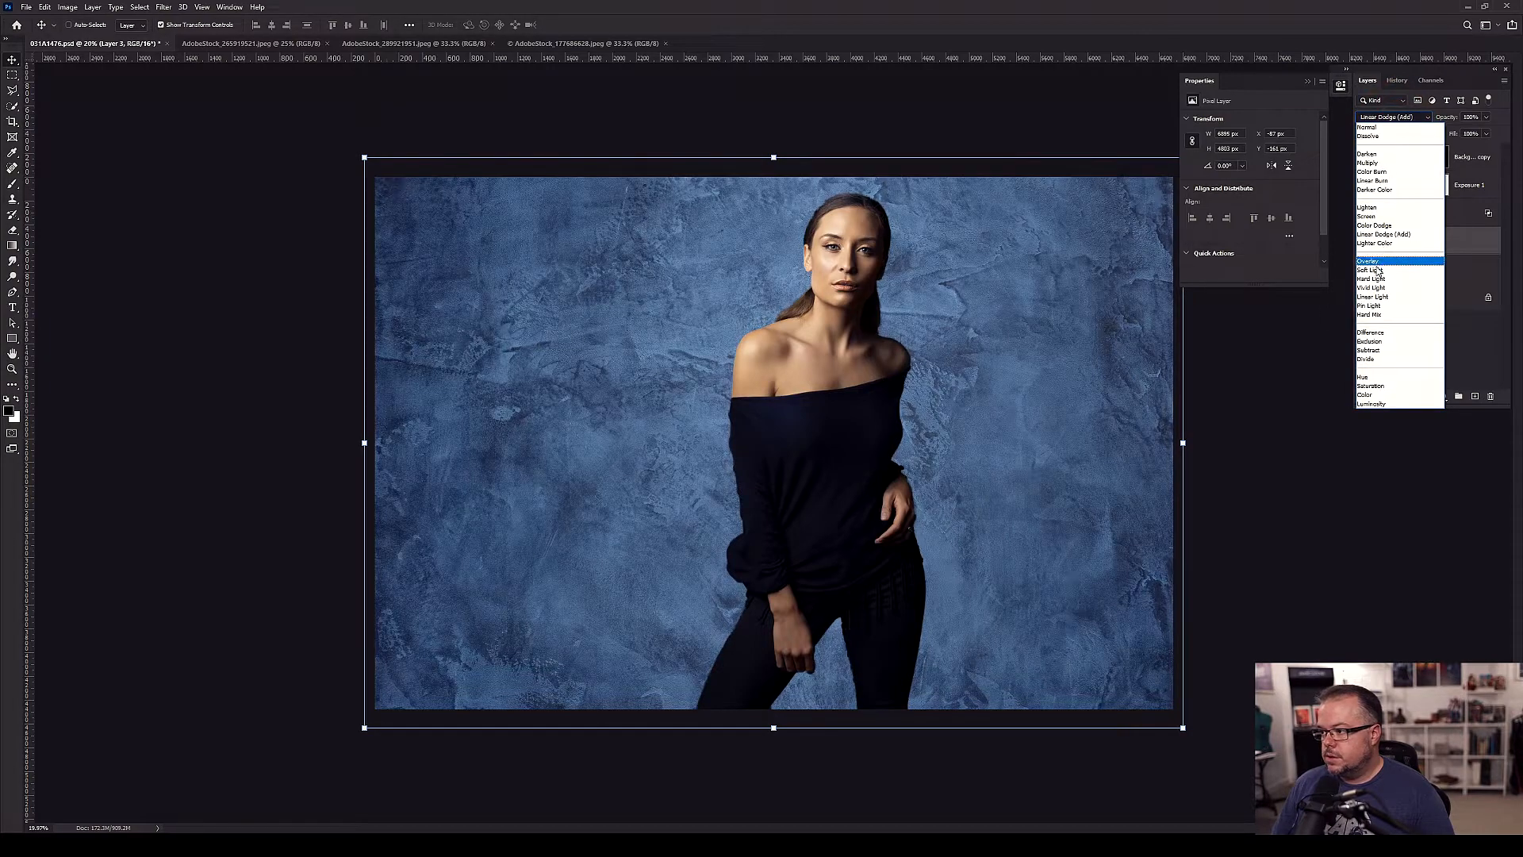
click(1380, 270)
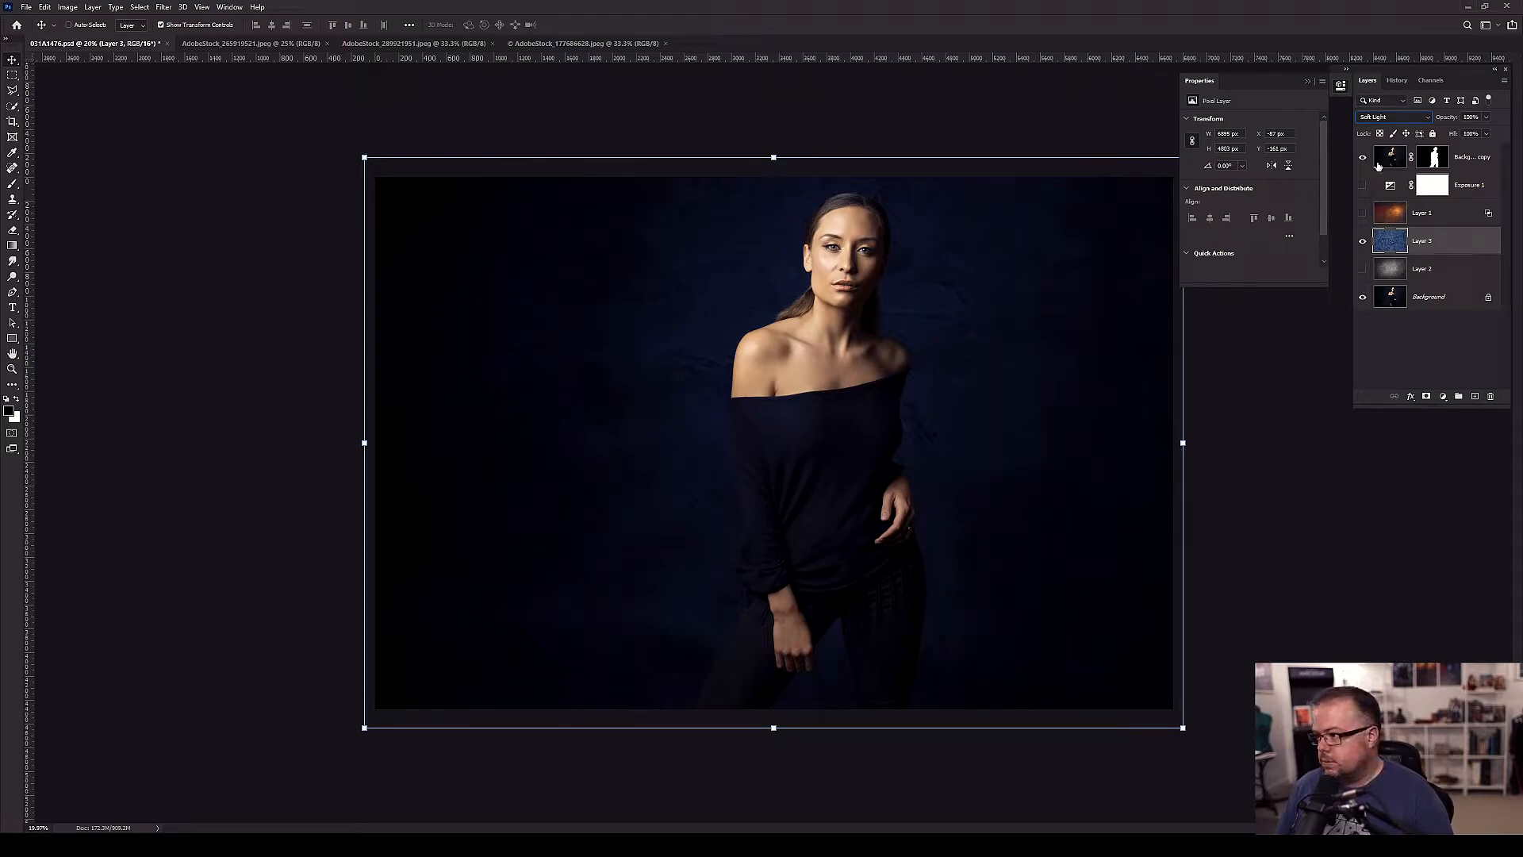
click(1384, 117)
click(1377, 119)
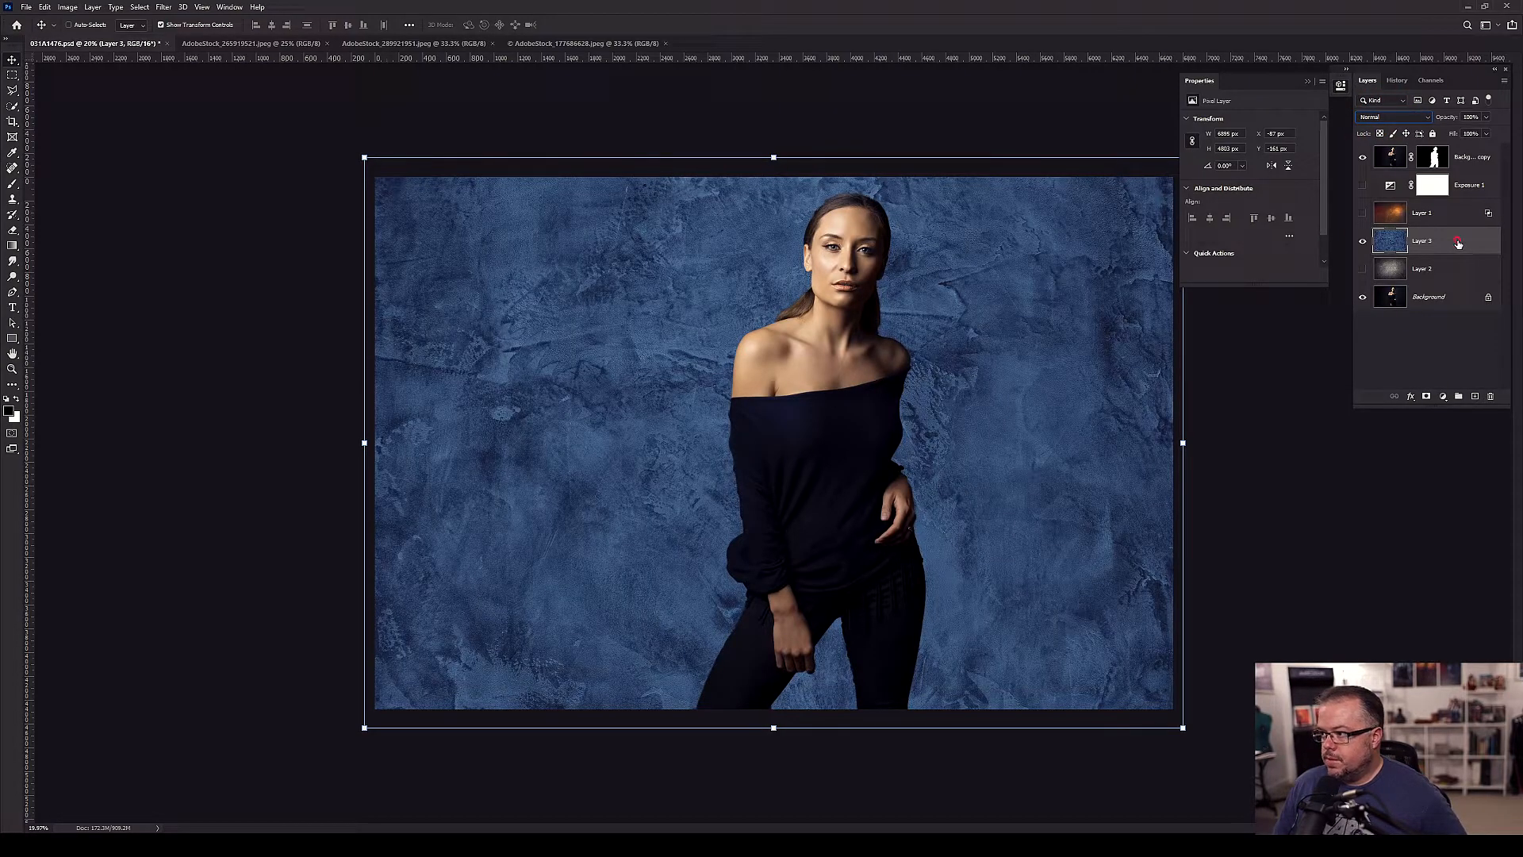
- Try fading the blue texture's dark areas with its black This Layer Blend If slider, and return the slider to 0
double_click(1458, 244)
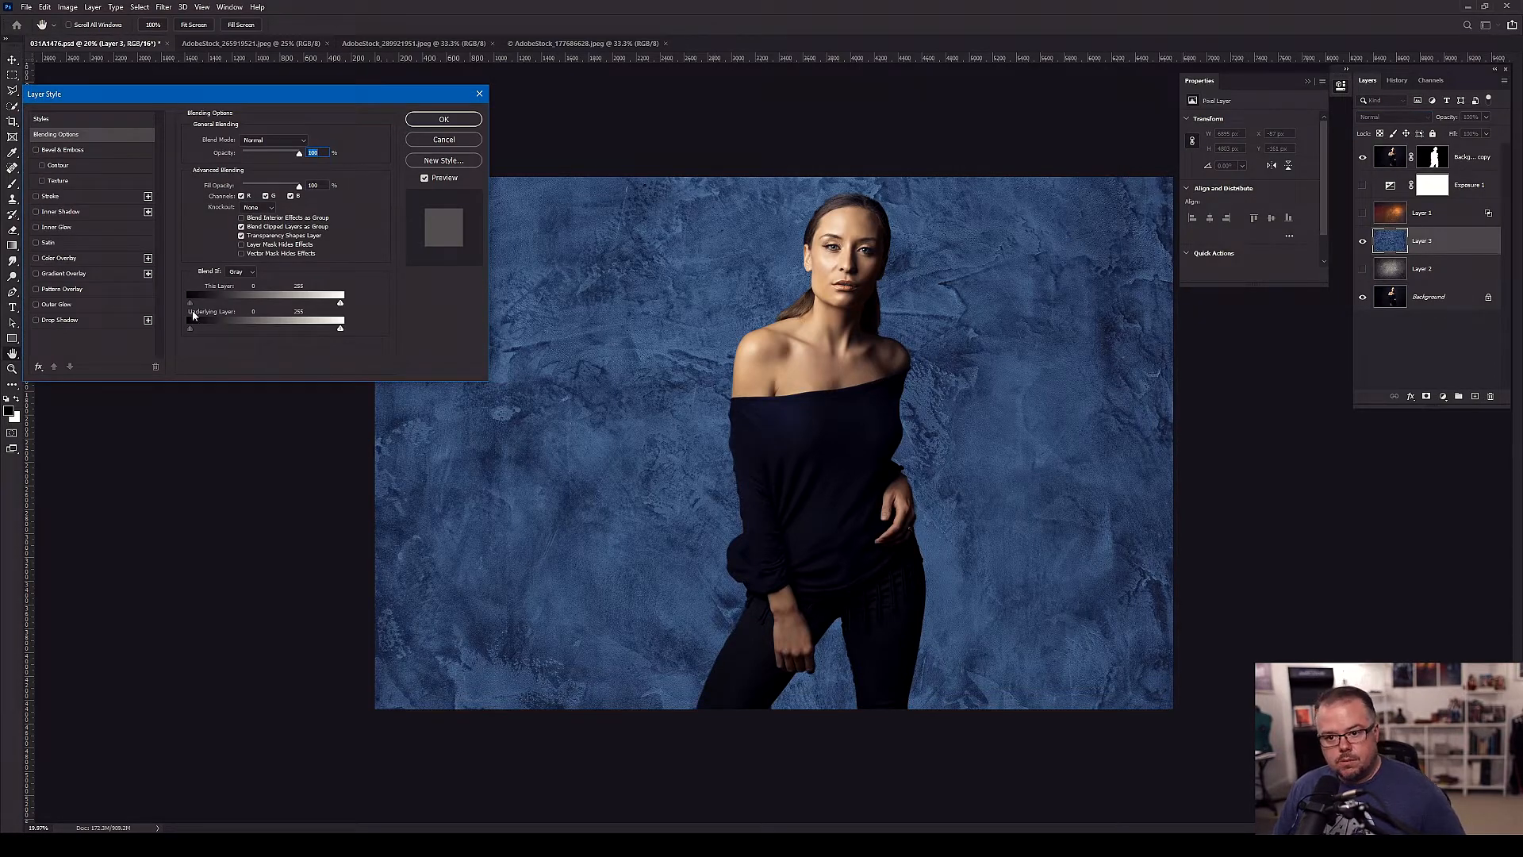
drag(220, 304, 12, 309)
click(444, 119)
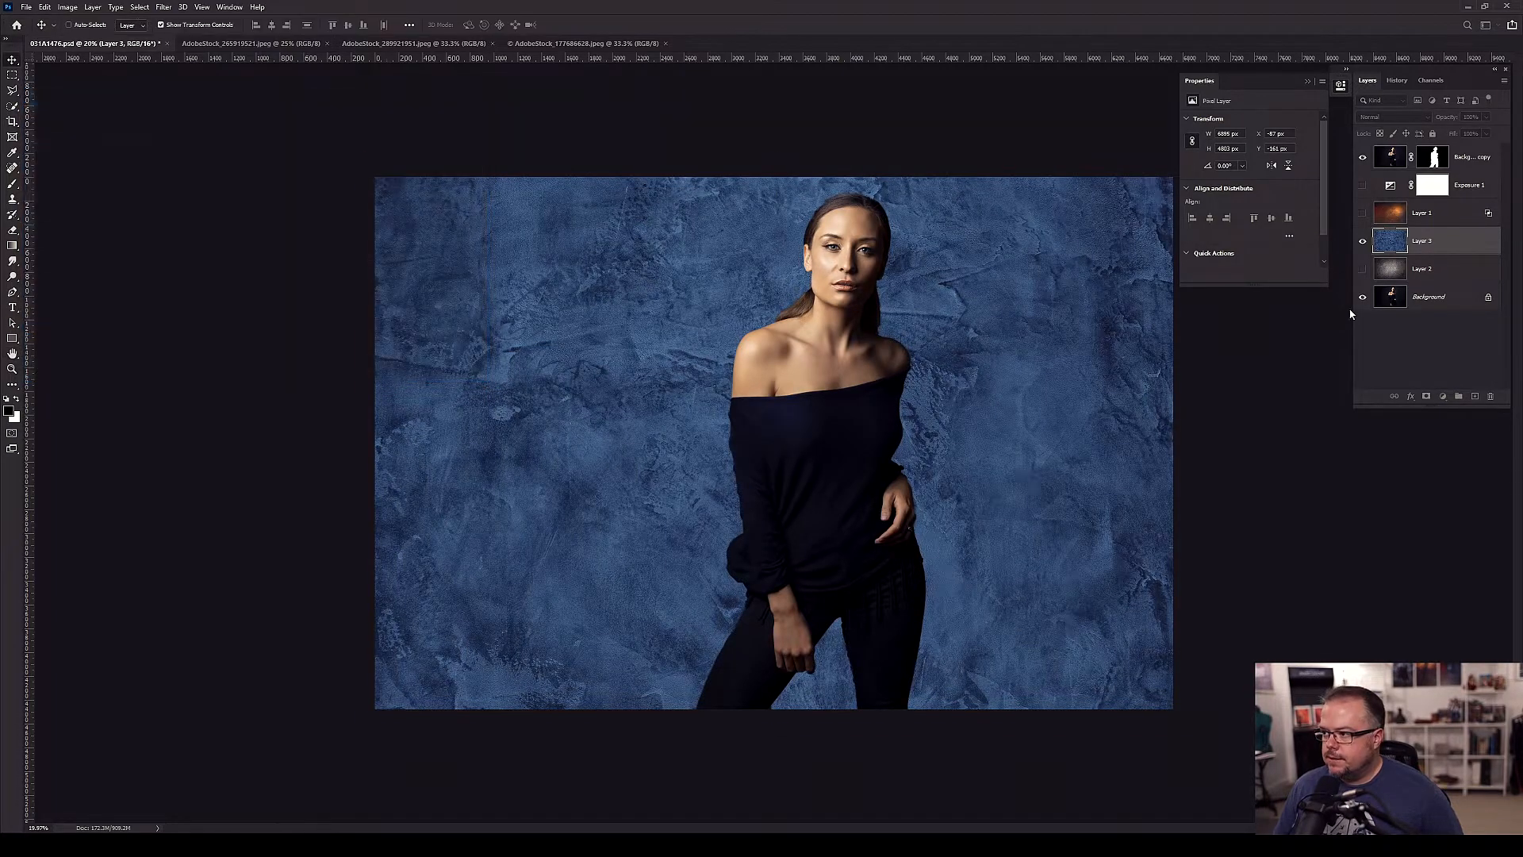
- Set the blue texture's blend mode to Soft Light and toggle the Exposure adjustment on and off to compare the backdrop's brightness
click(1383, 116)
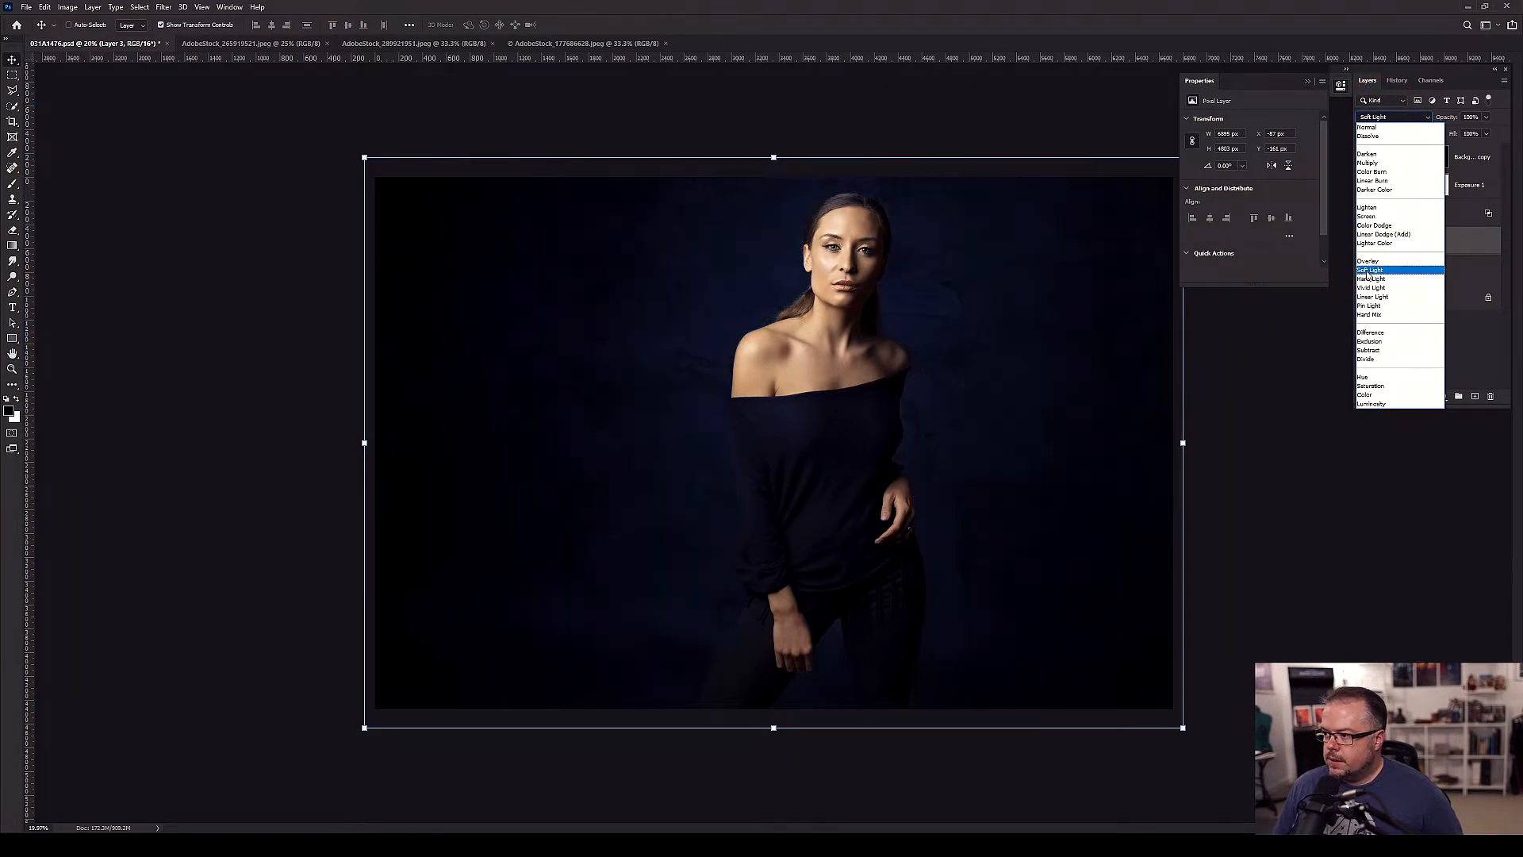
click(1370, 228)
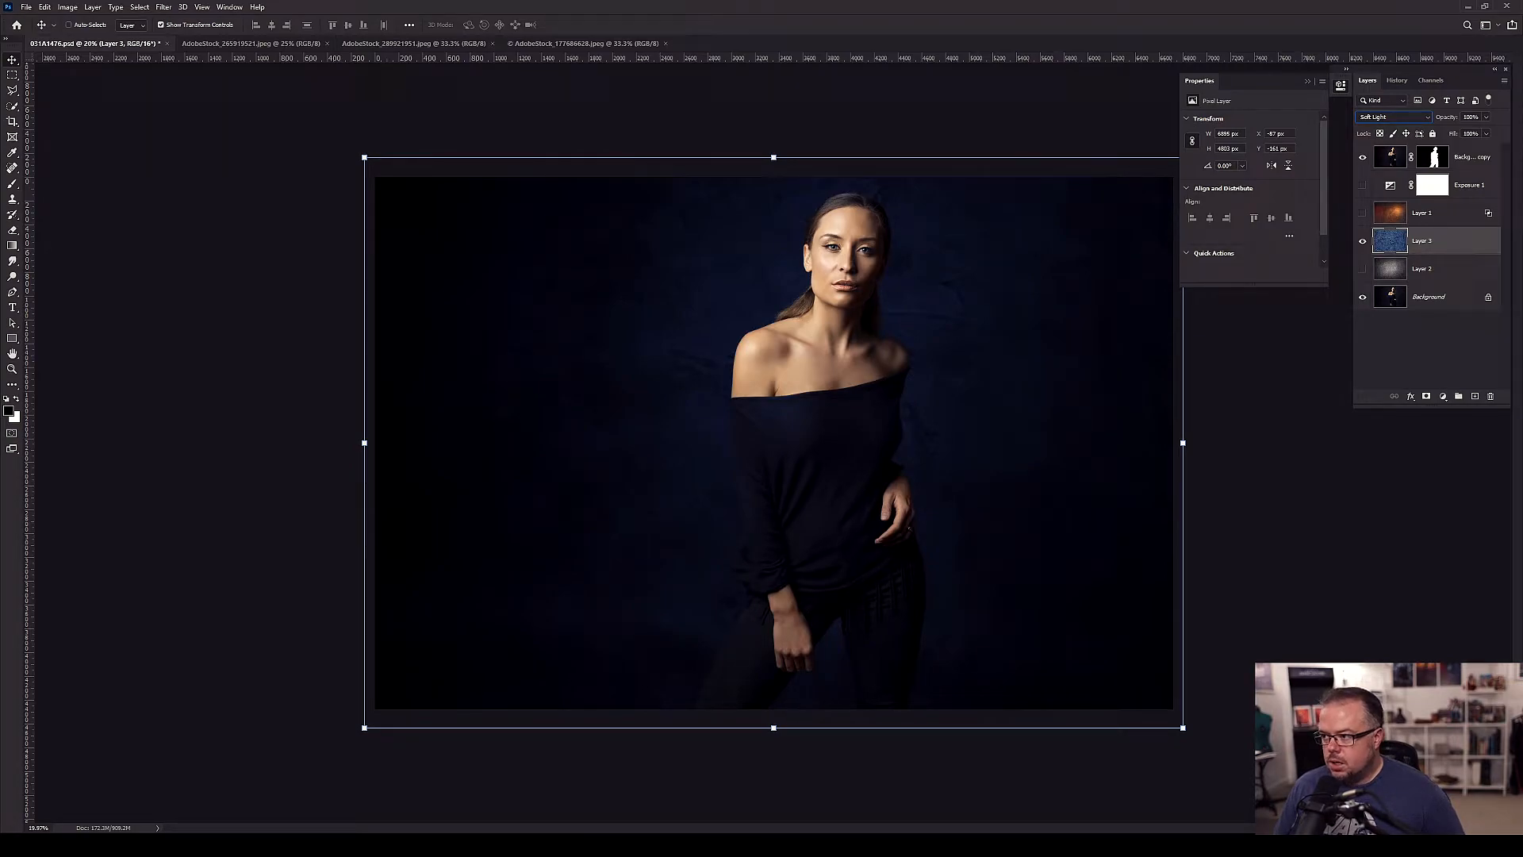
click(1363, 185)
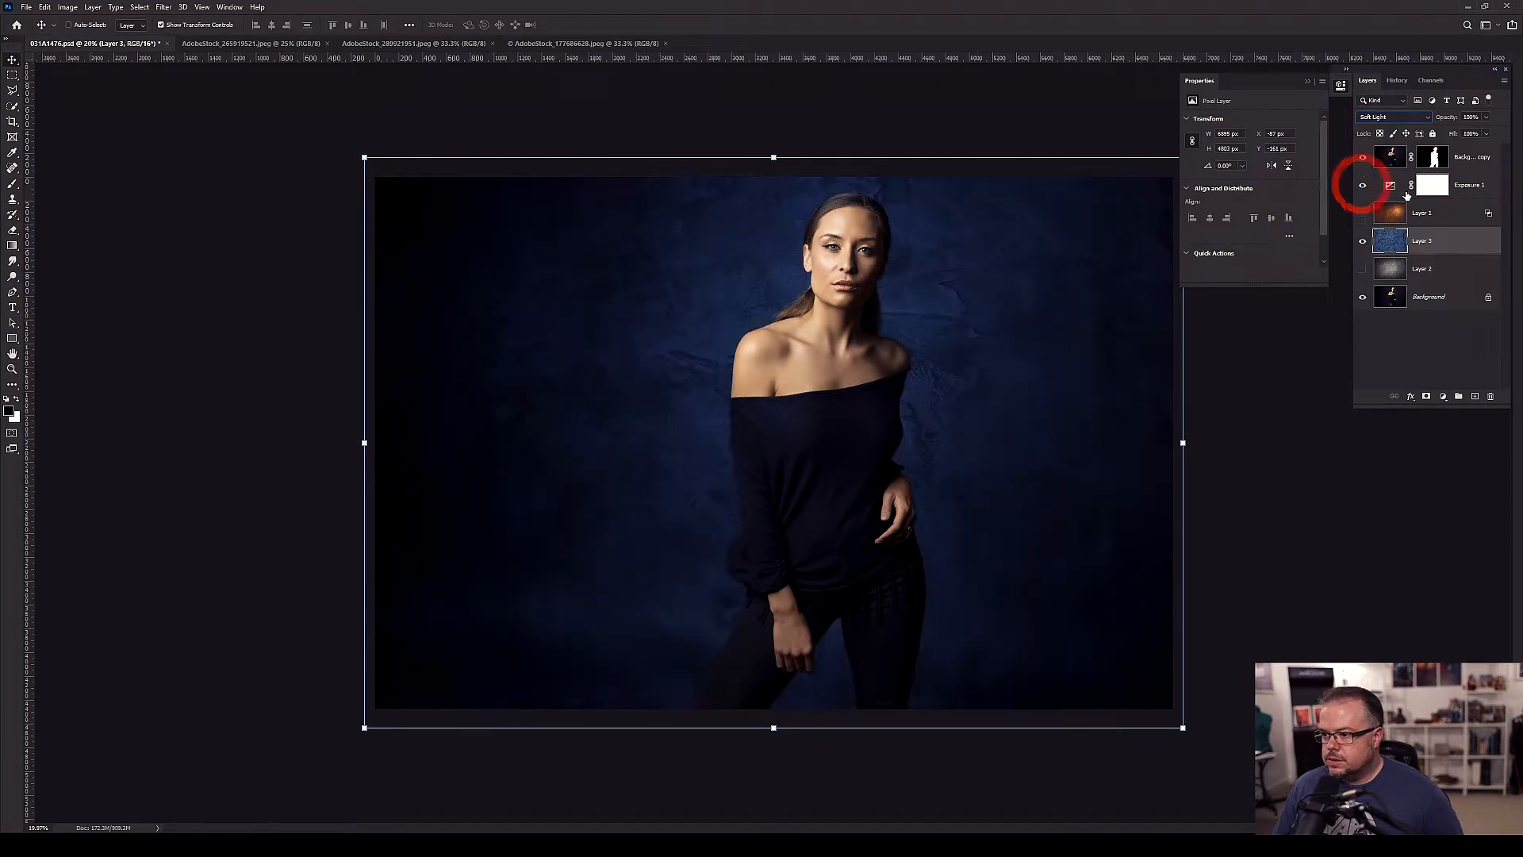
click(1362, 186)
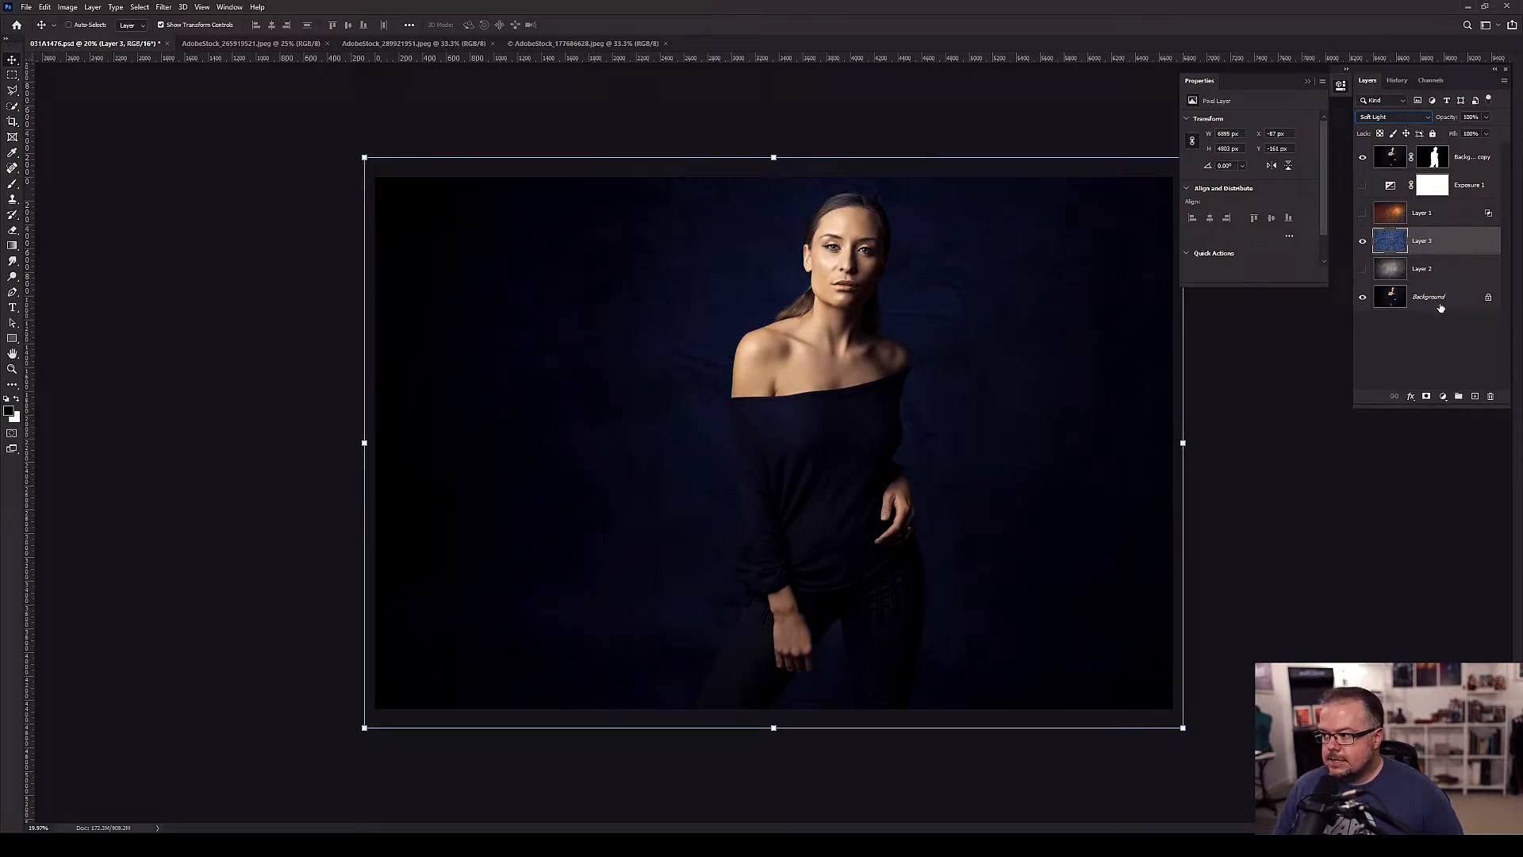
- Move the Exposure adjustment directly above the background layer and show it to brighten the backdrop under the blue texture
click(1441, 308)
drag(1477, 190, 1477, 287)
click(1363, 269)
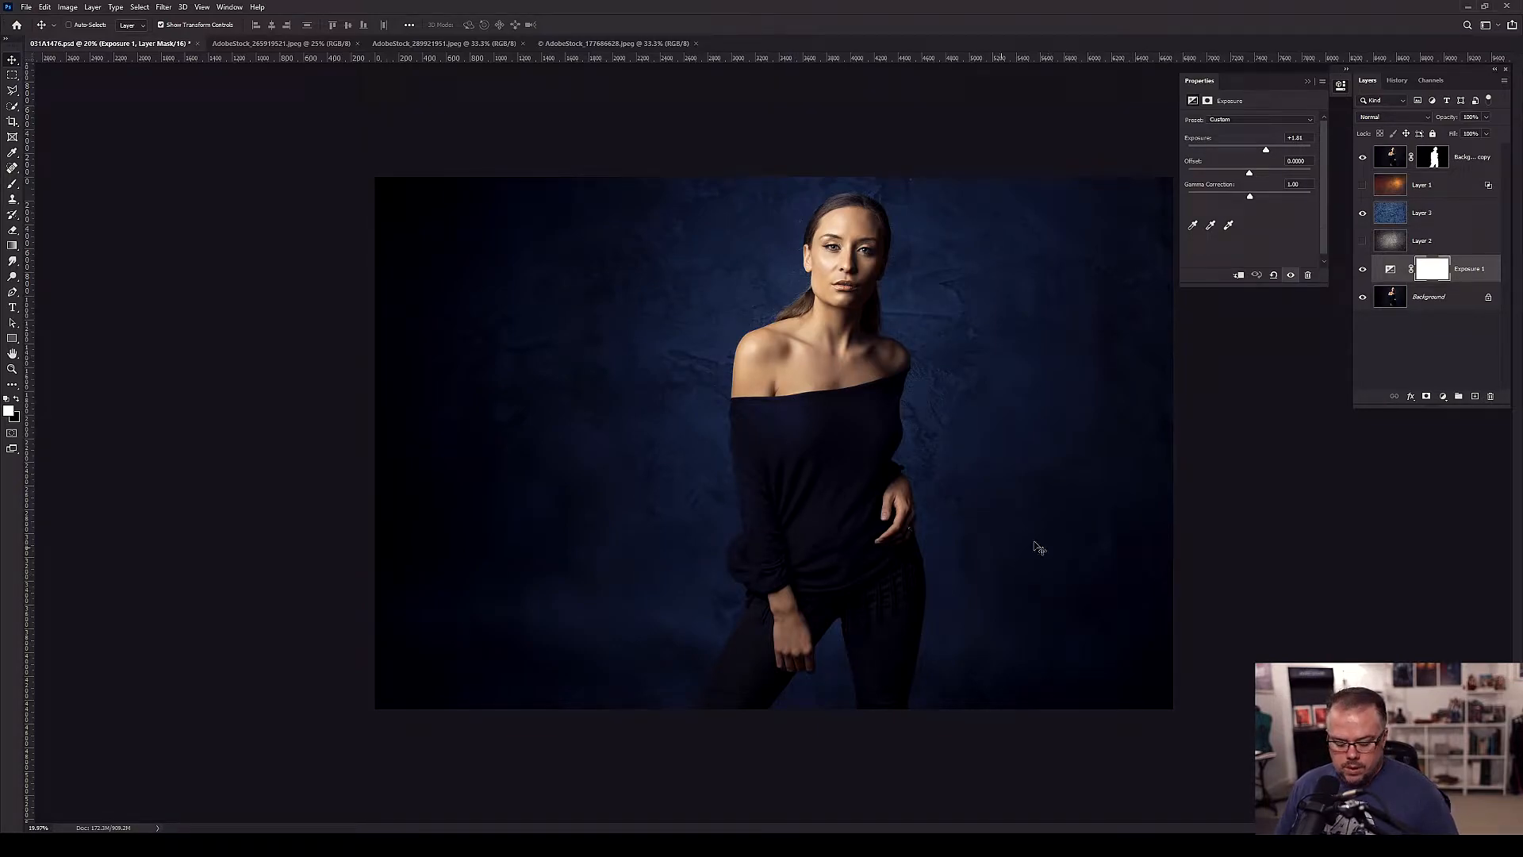
- Delete the Exposure adjustment and the blue texture layer, and show the grey and orange textures again
key(Delete)
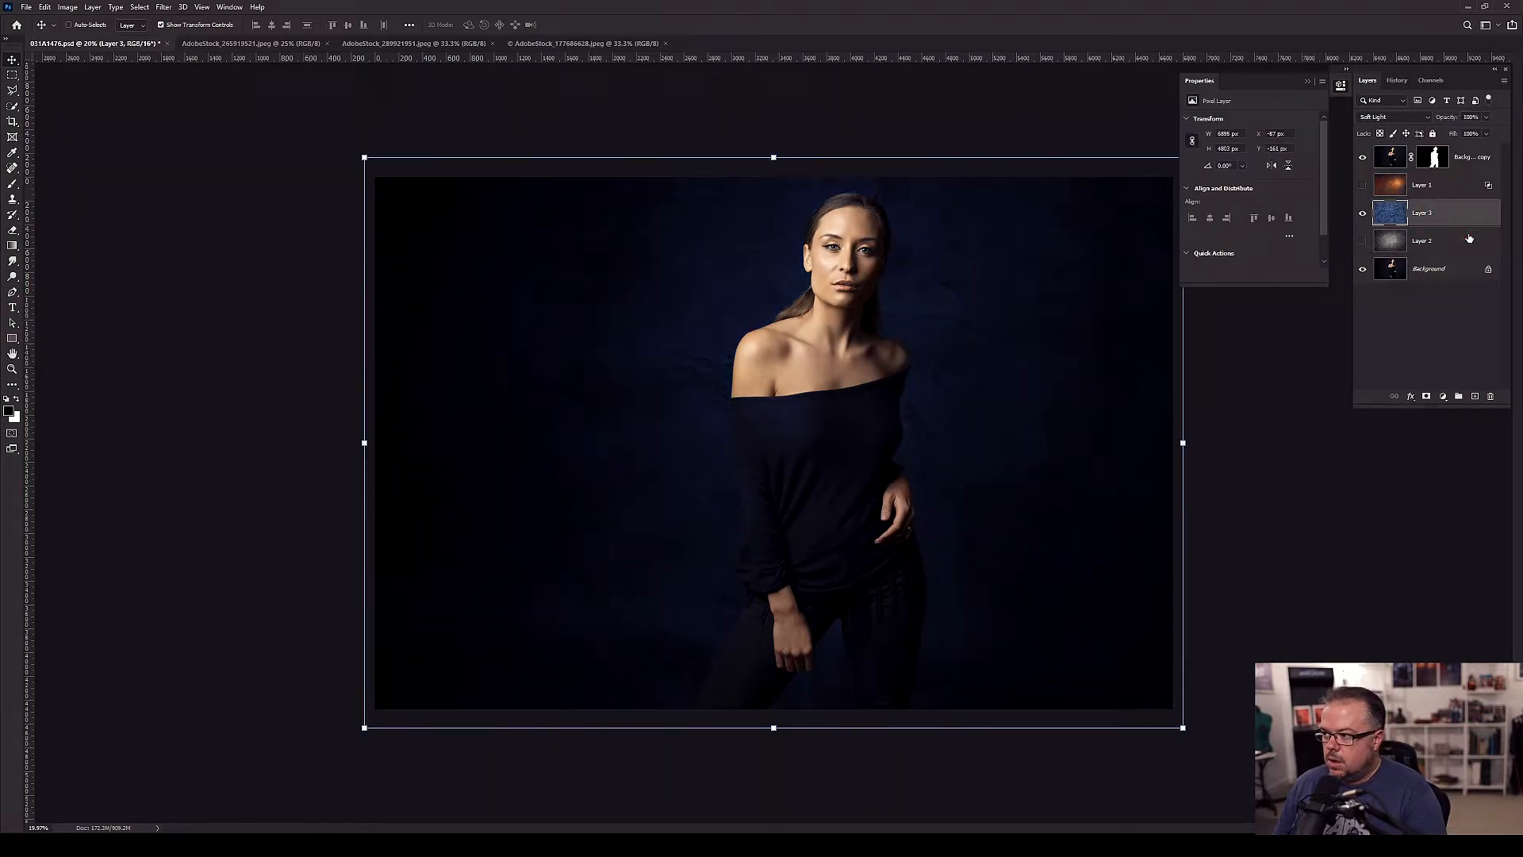
key(Delete)
click(1363, 213)
click(1363, 184)
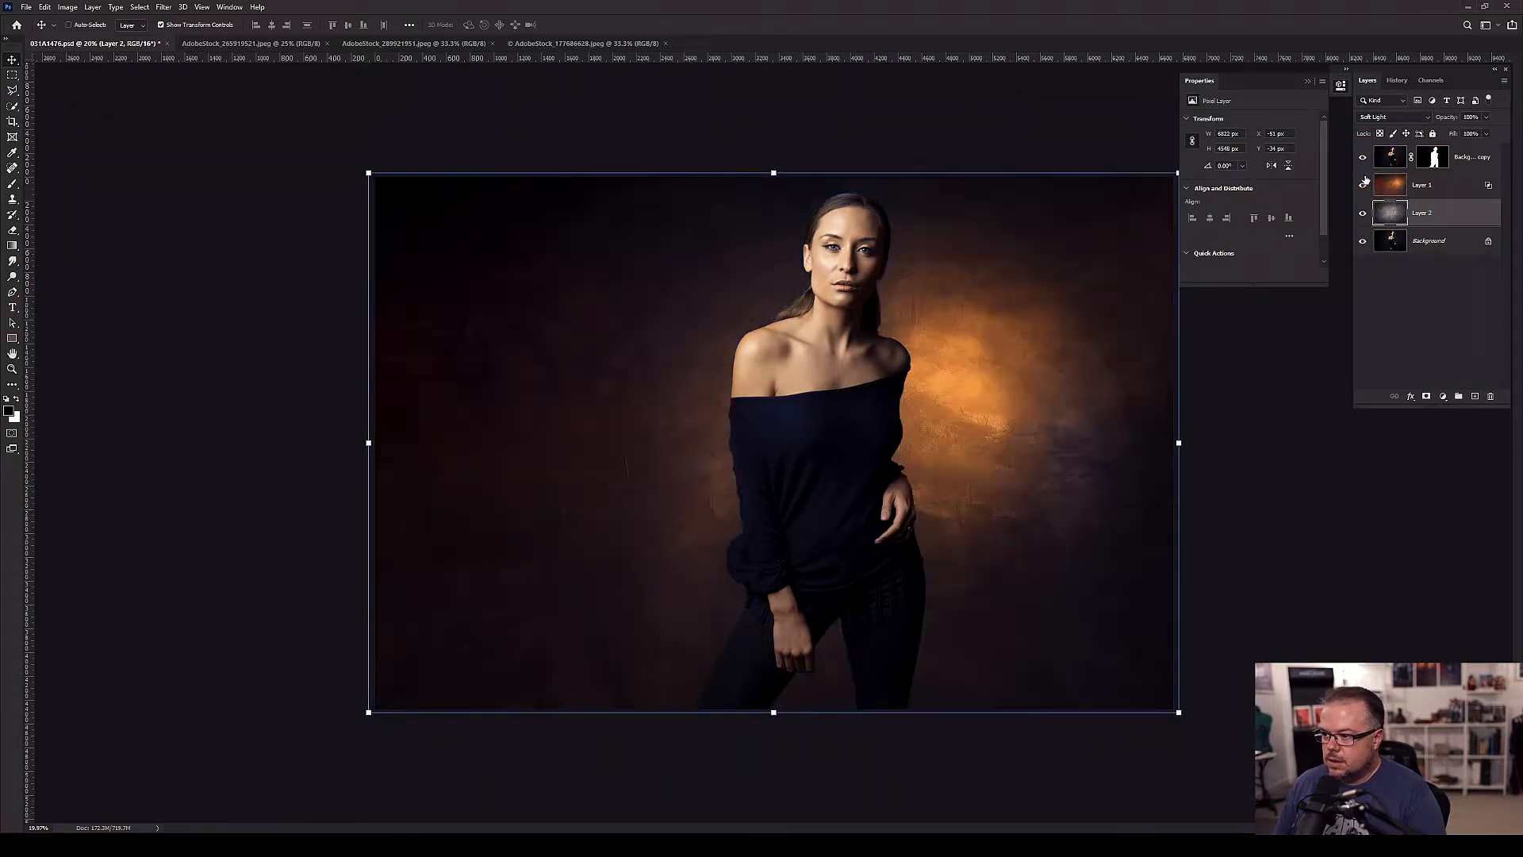
- Close the blue stock texture document, look over the two remaining texture documents and return to the portrait composite
click(412, 43)
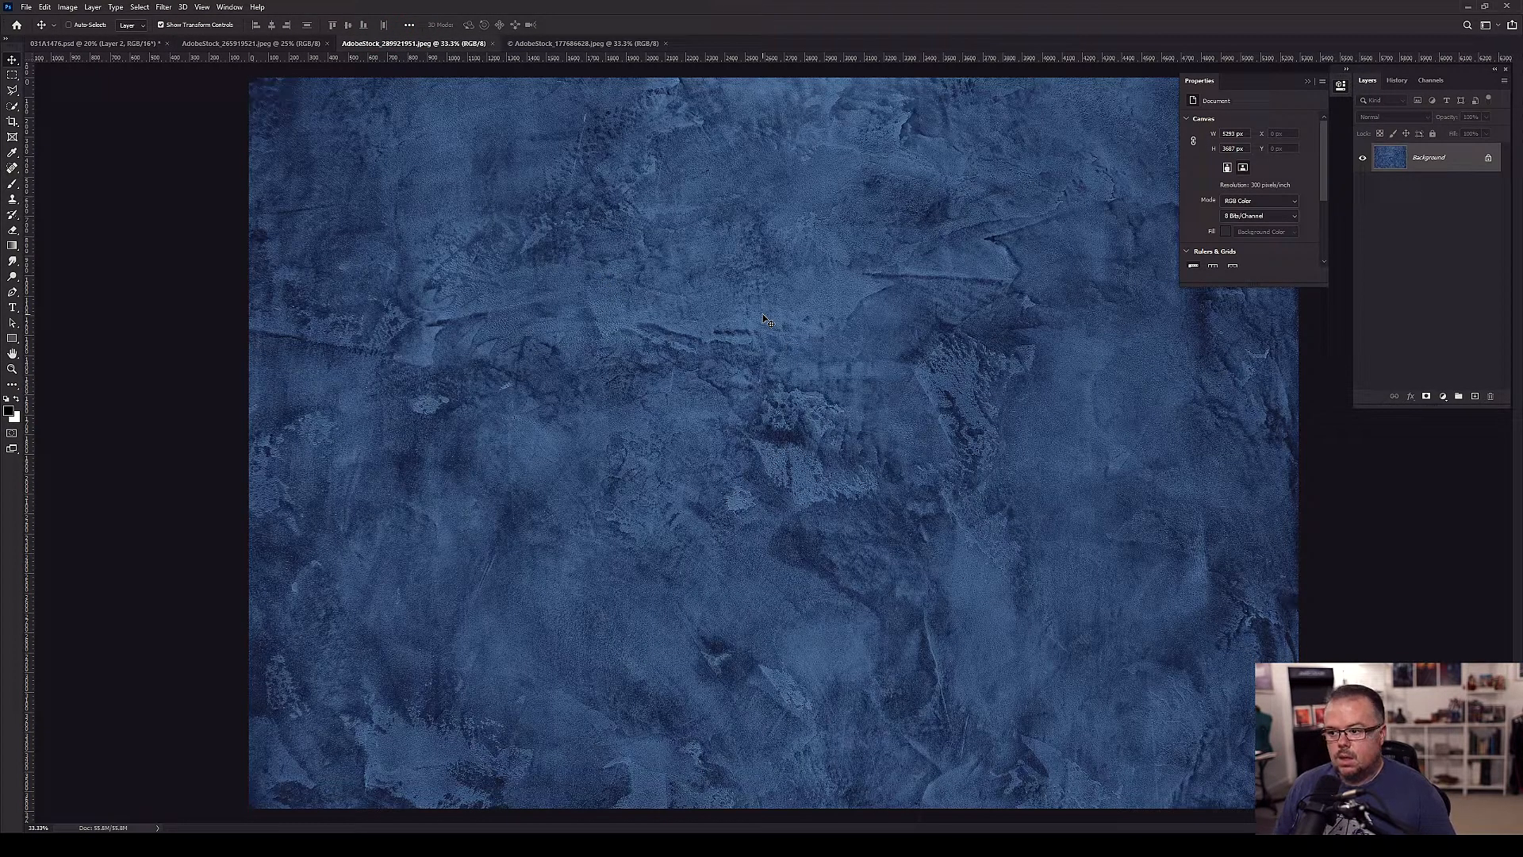
key(ctrl+w)
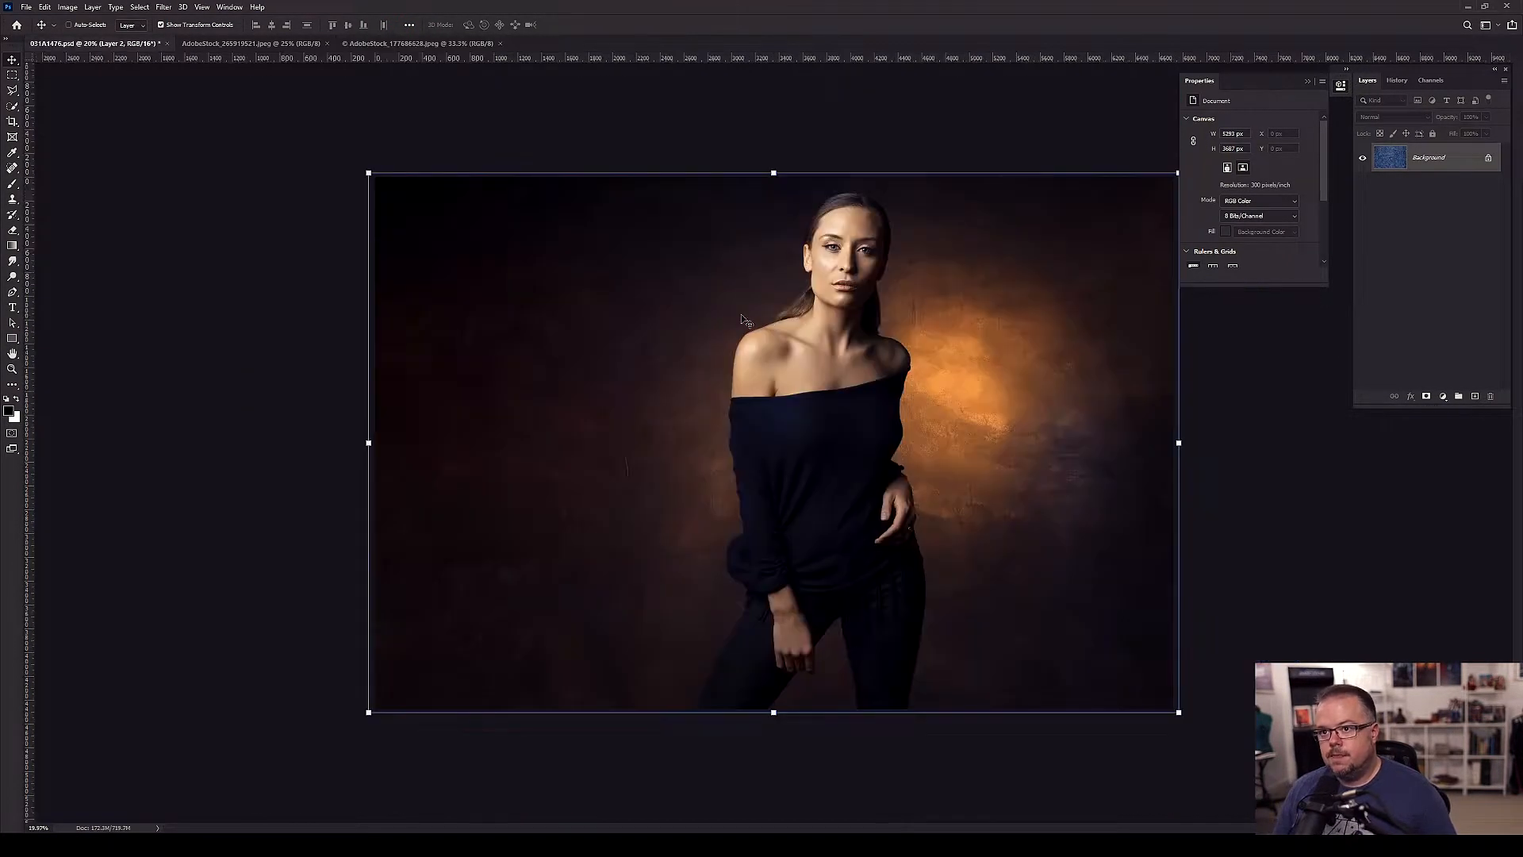
click(234, 45)
click(416, 44)
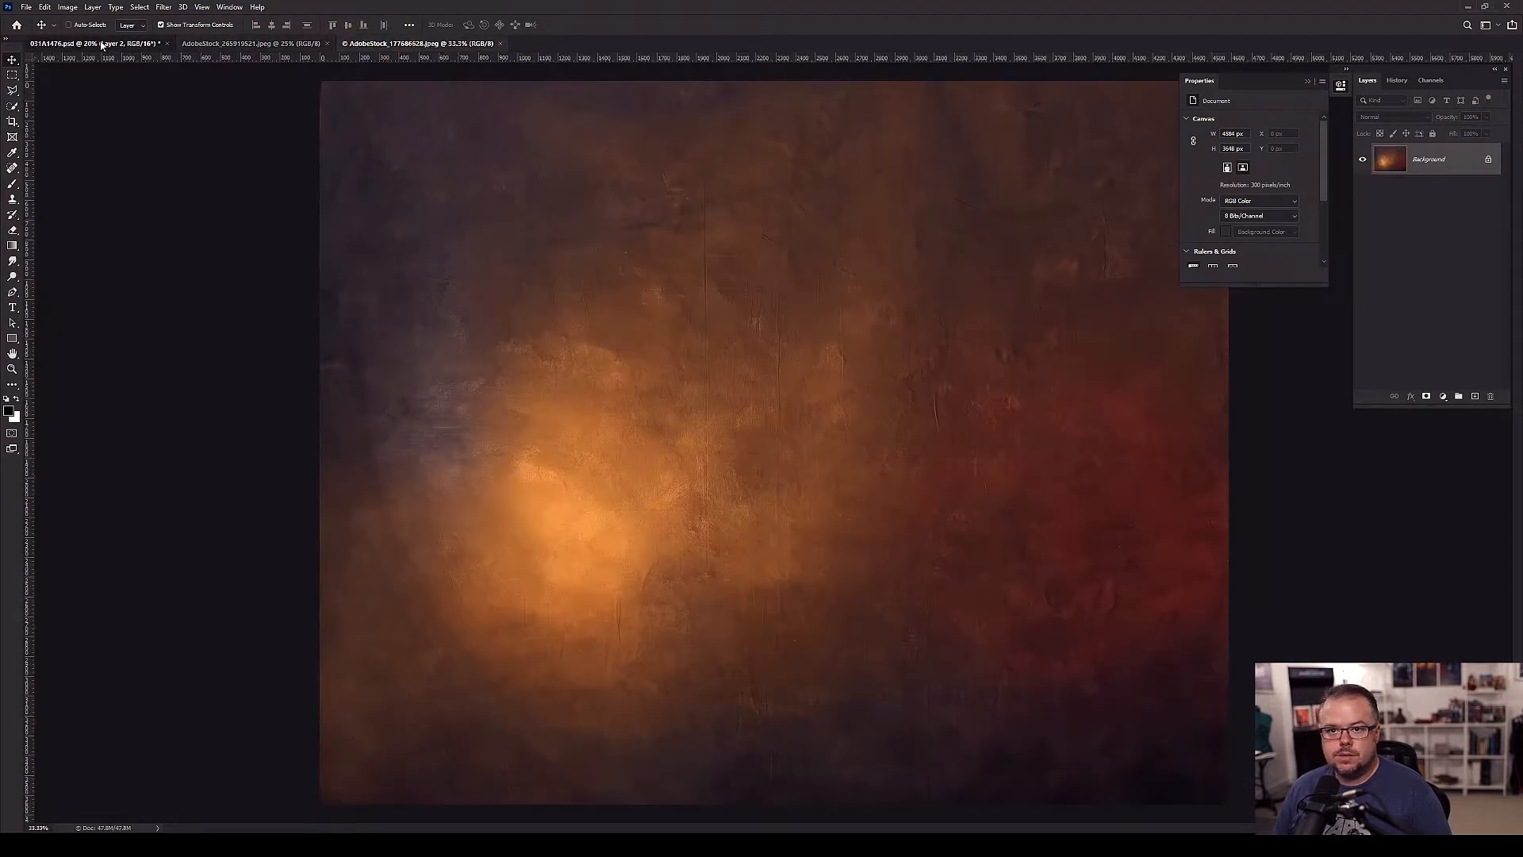
click(96, 43)
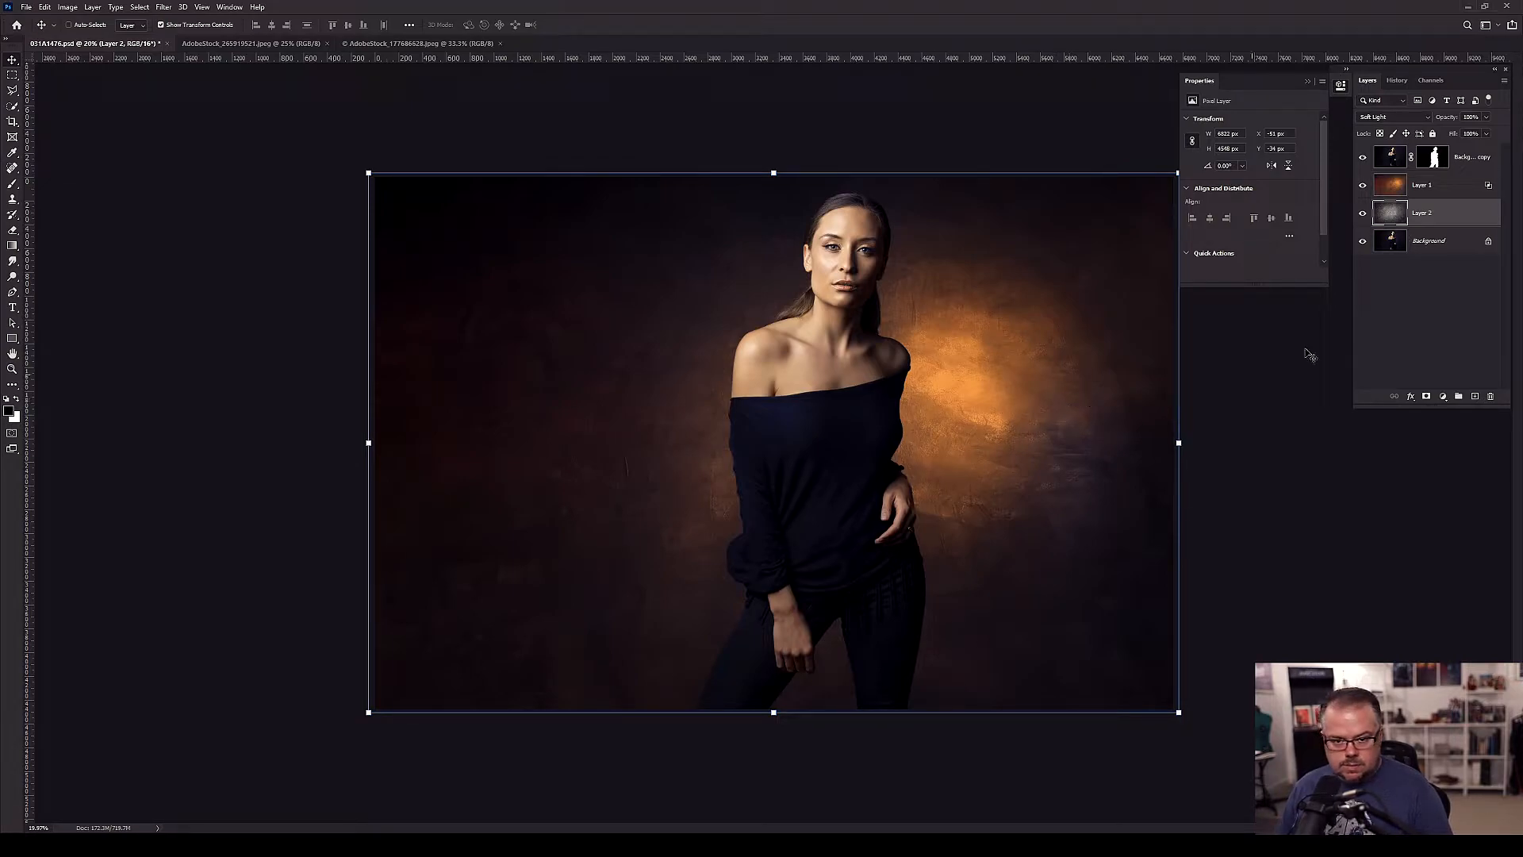
- Stamp all visible layers into a merged layer above the woman's cutout and duplicate that layer into a new document
click(1454, 162)
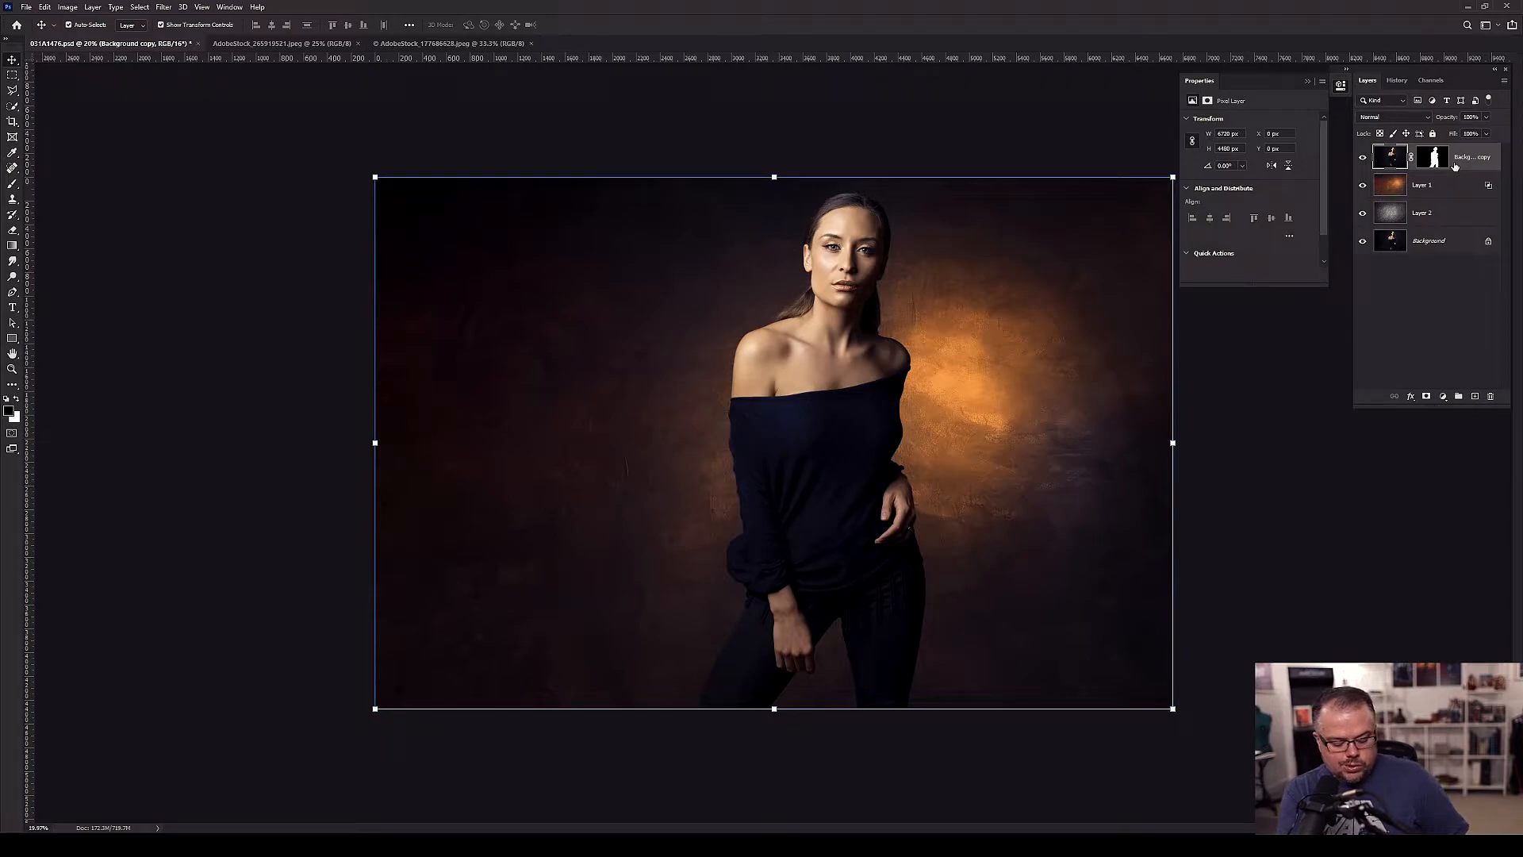
key(ctrl+shift+alt+e)
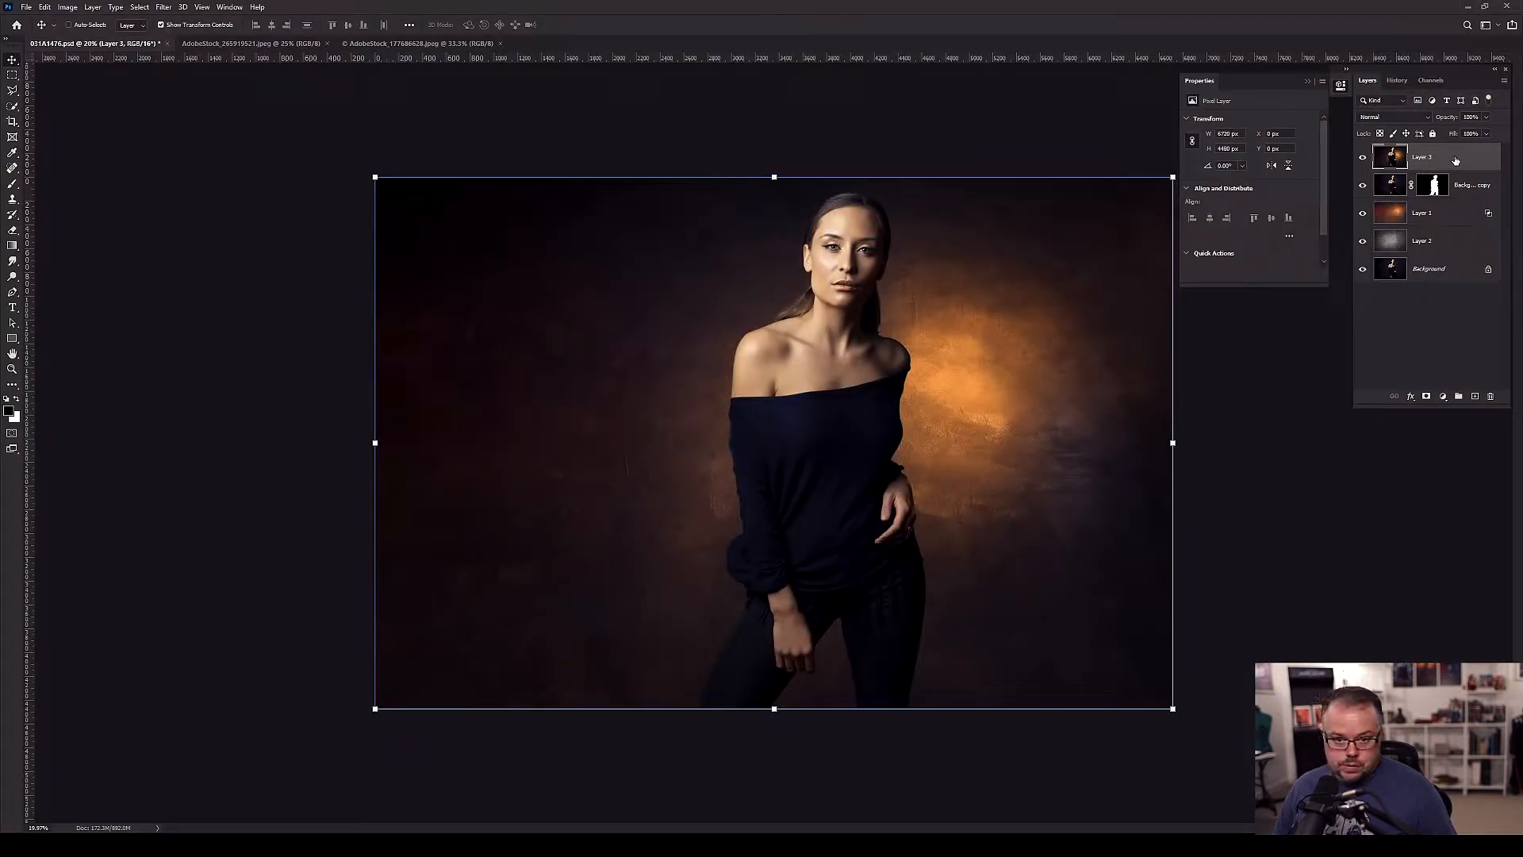
right_click(1456, 161)
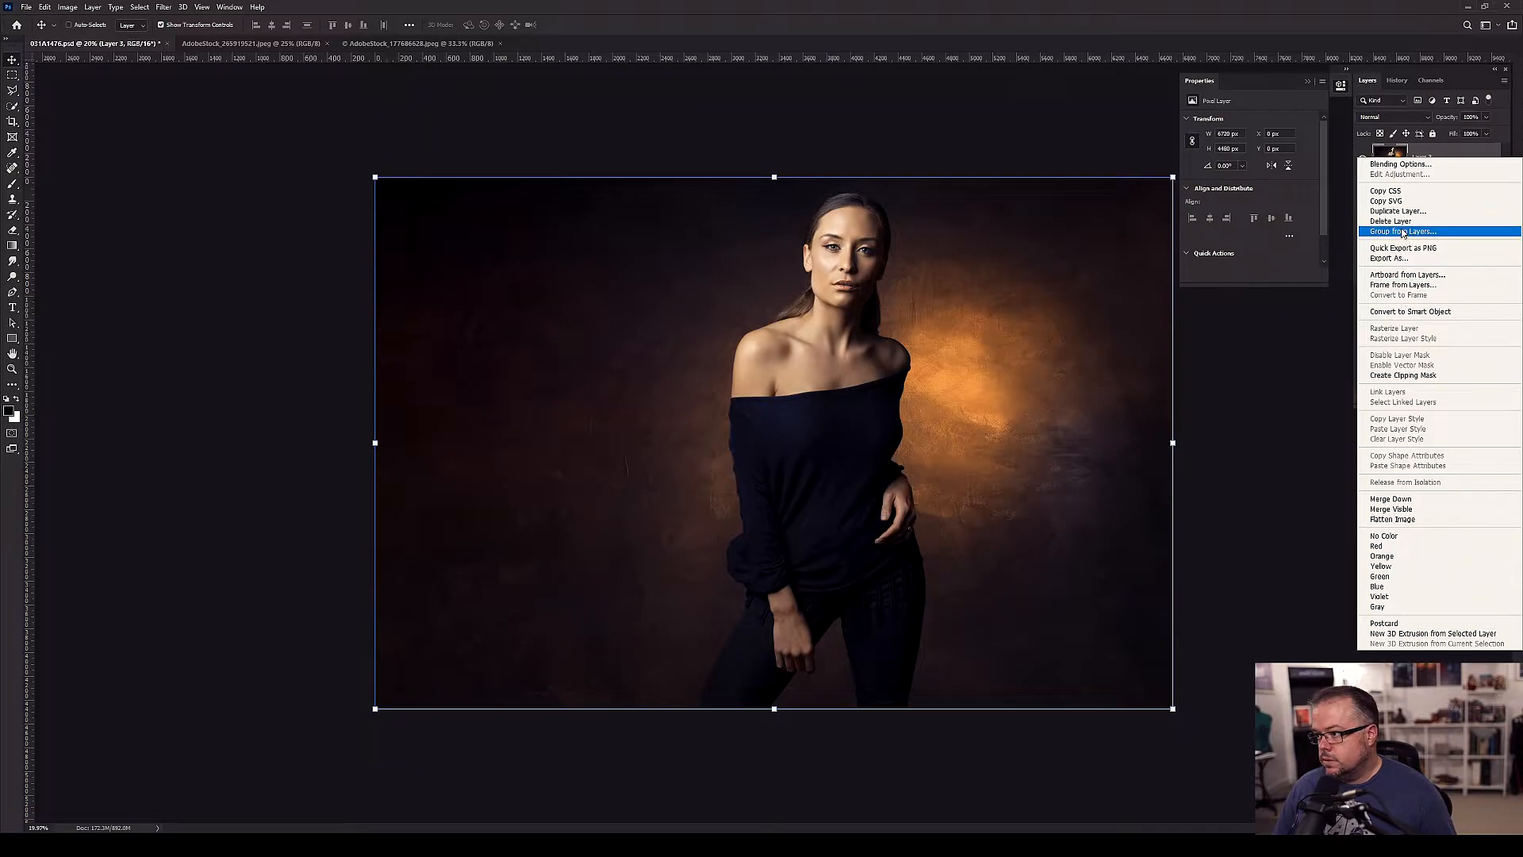
click(1398, 211)
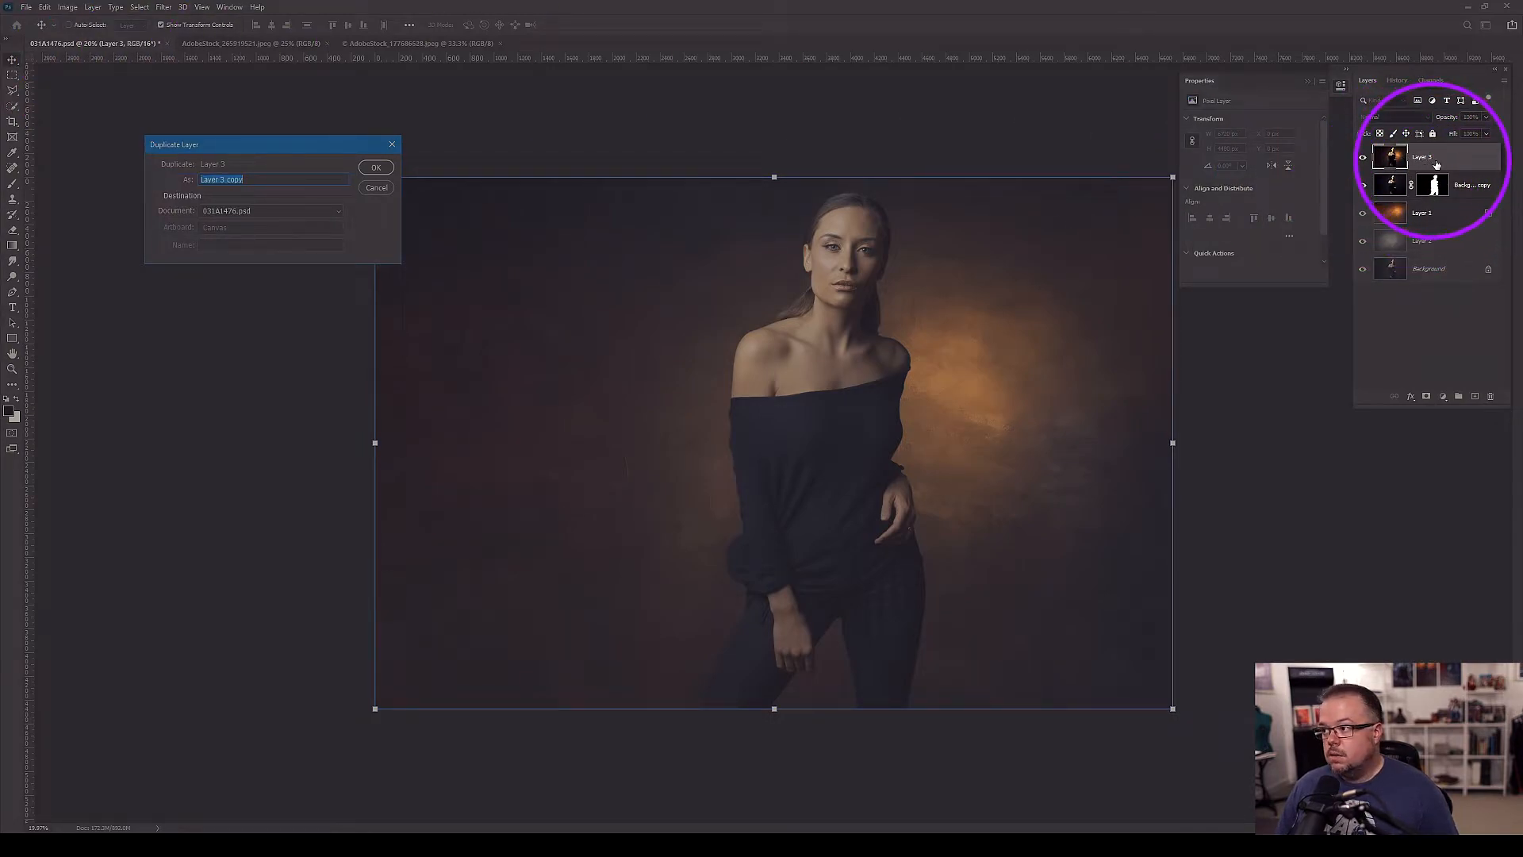
click(271, 211)
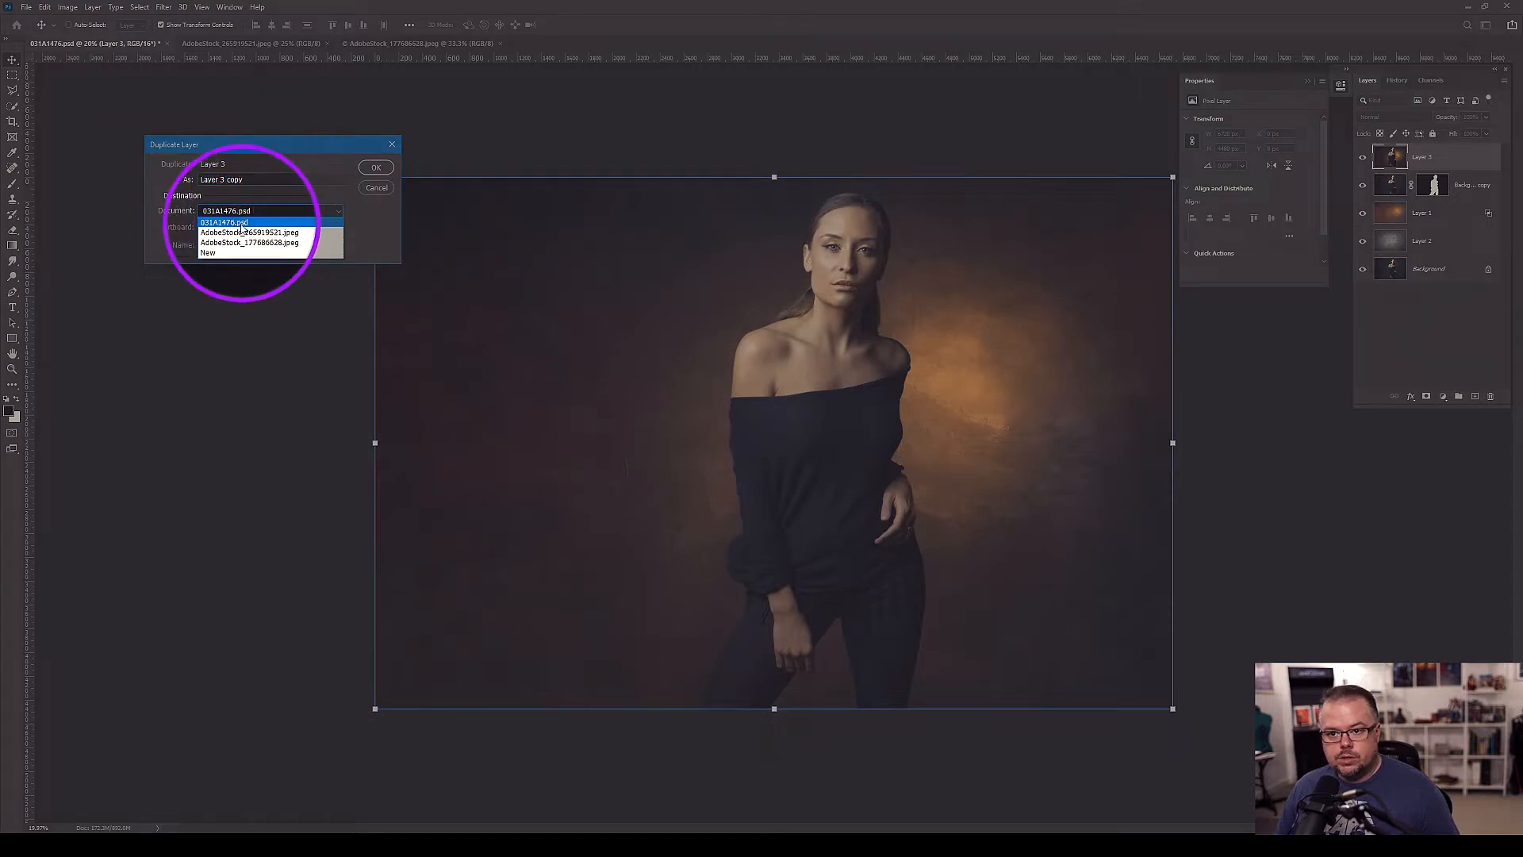
click(230, 247)
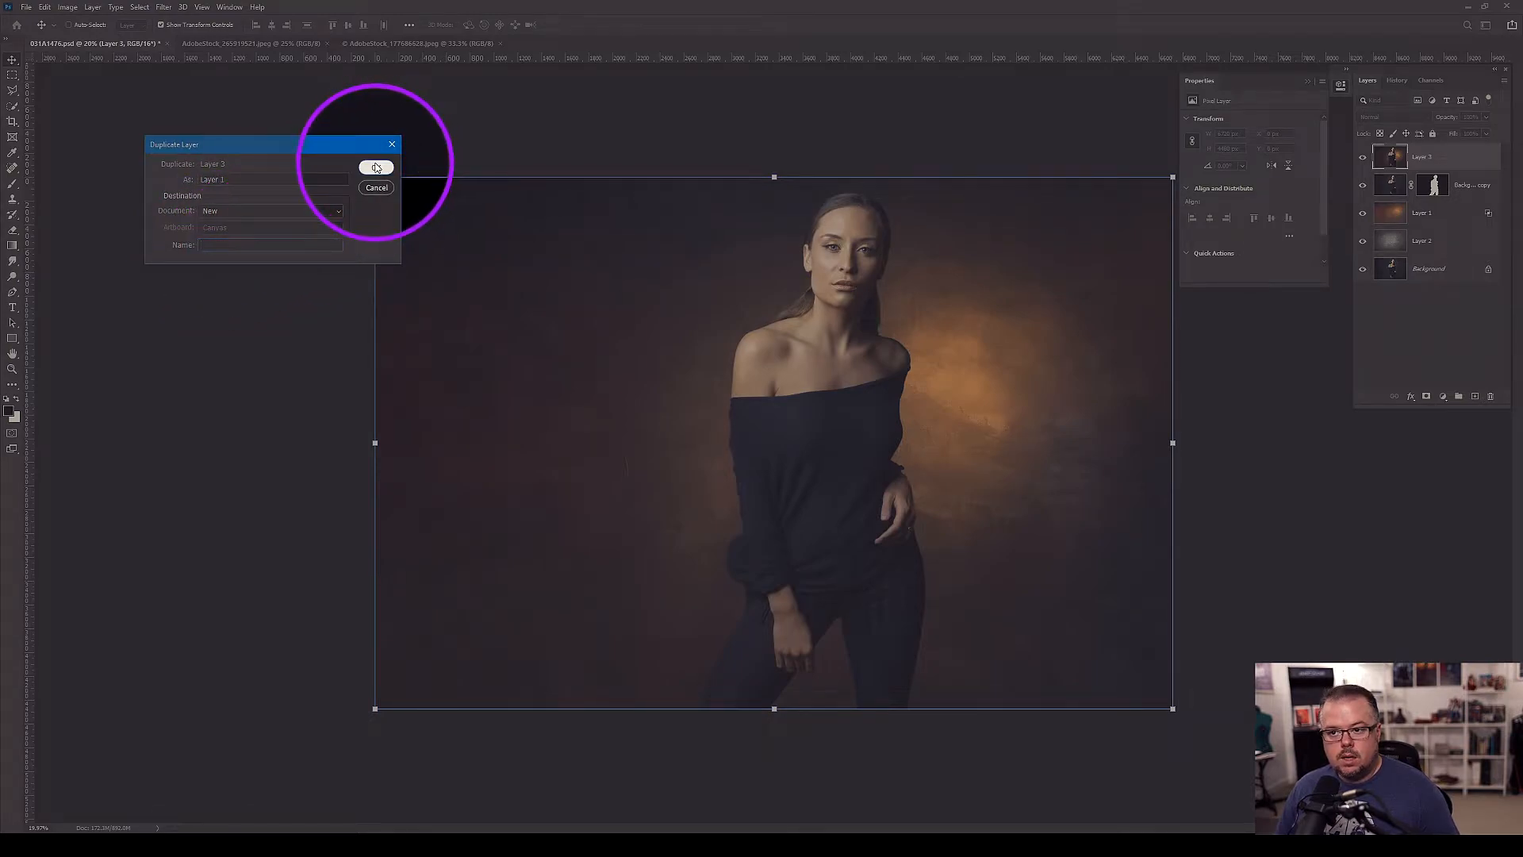
click(377, 167)
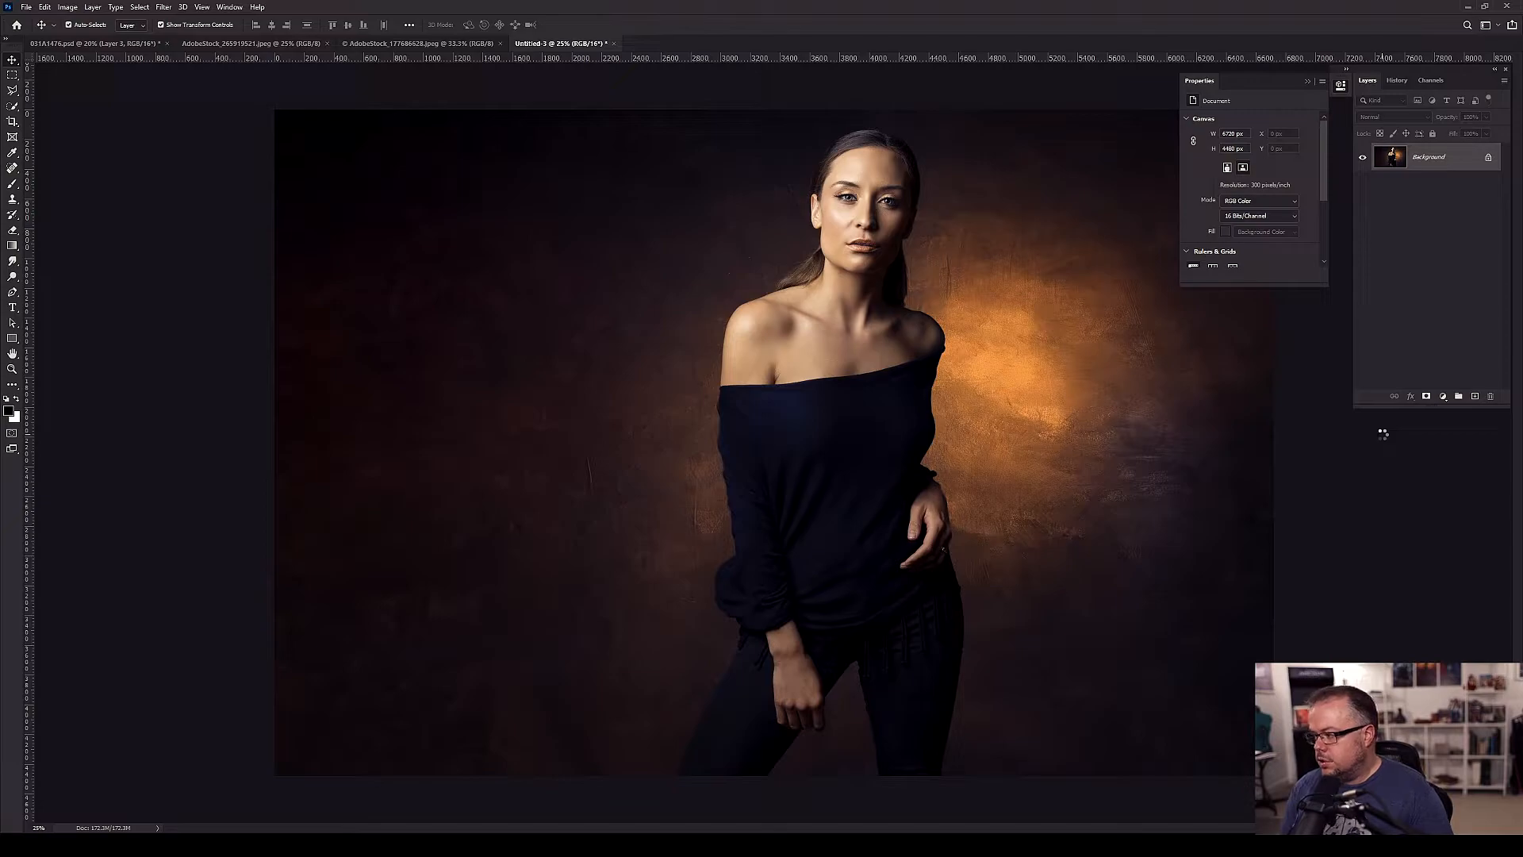
- Open the merged image in the Camera Raw filter and lower the Calibration Blue Primary saturation to -12
drag(715, 12, 823, 119)
drag(805, 616, 806, 716)
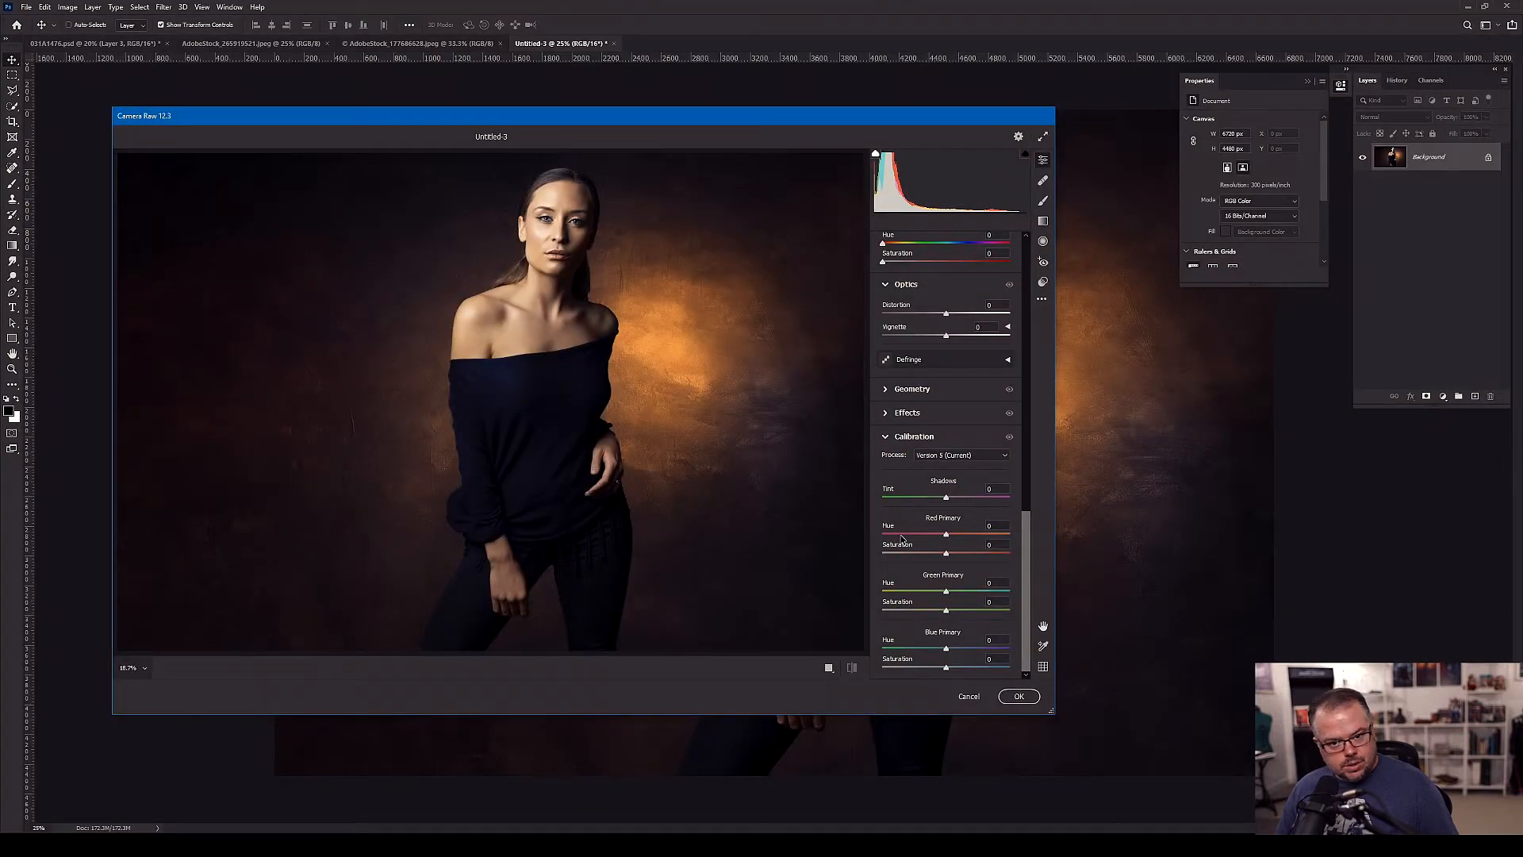
drag(1024, 530, 1027, 428)
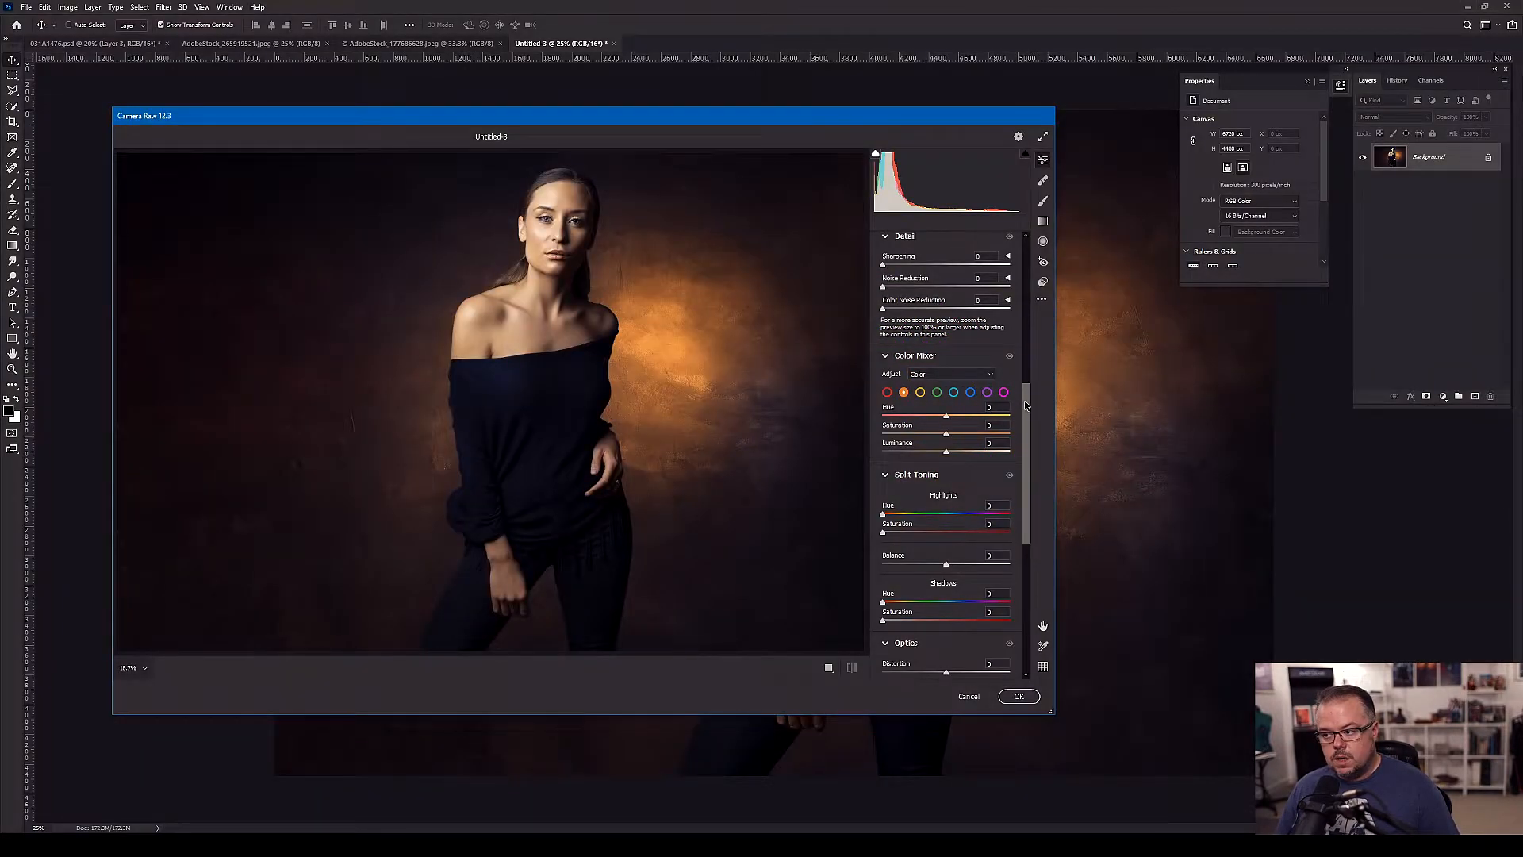
drag(1023, 404, 1031, 620)
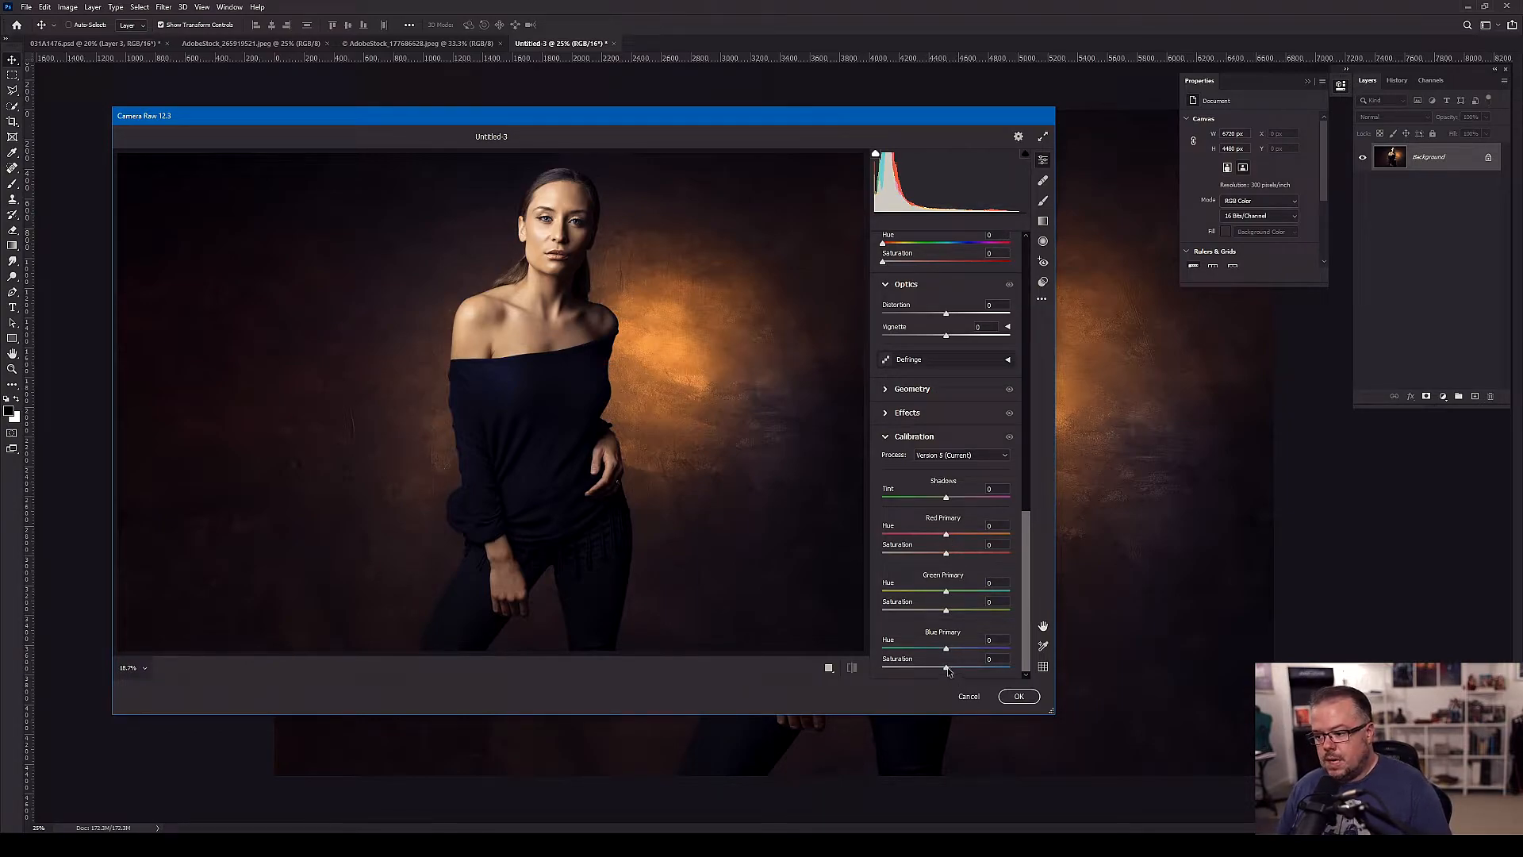
mouse_move(946, 672)
mouse_down()
mouse_move(871, 676)
mouse_move(1013, 669)
mouse_move(885, 689)
mouse_move(934, 691)
mouse_move(890, 675)
mouse_move(940, 676)
mouse_up()
- Try a Red Primary saturation of -100, then set the Calibration saturations to +32 for red, +3 for green and about -60 for blue
drag(945, 553, 851, 571)
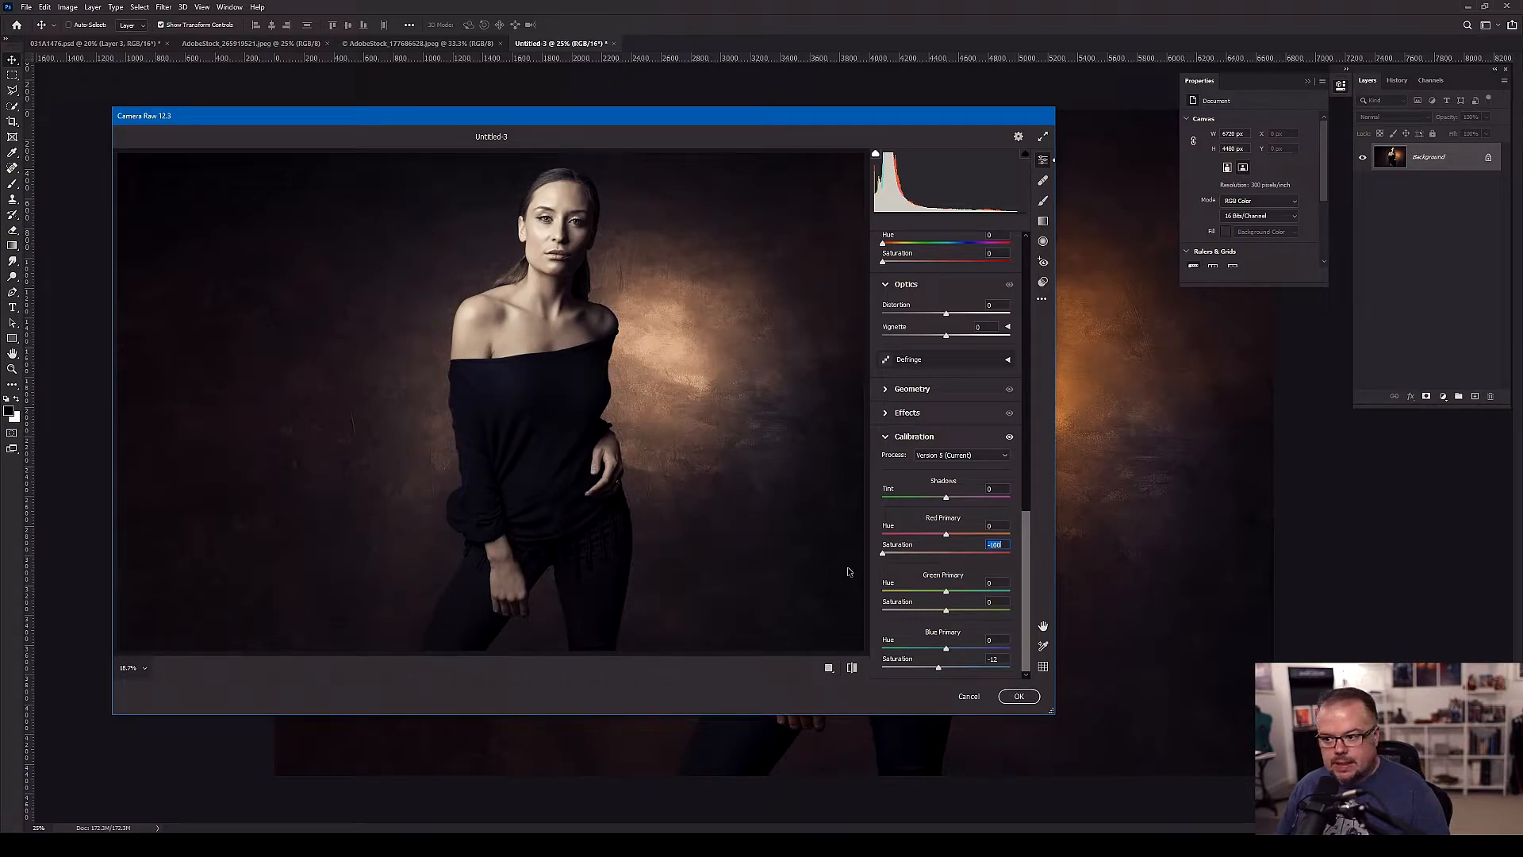
drag(847, 567, 946, 556)
mouse_move(946, 609)
mouse_down()
mouse_move(904, 612)
mouse_move(948, 612)
mouse_up()
drag(945, 552, 968, 567)
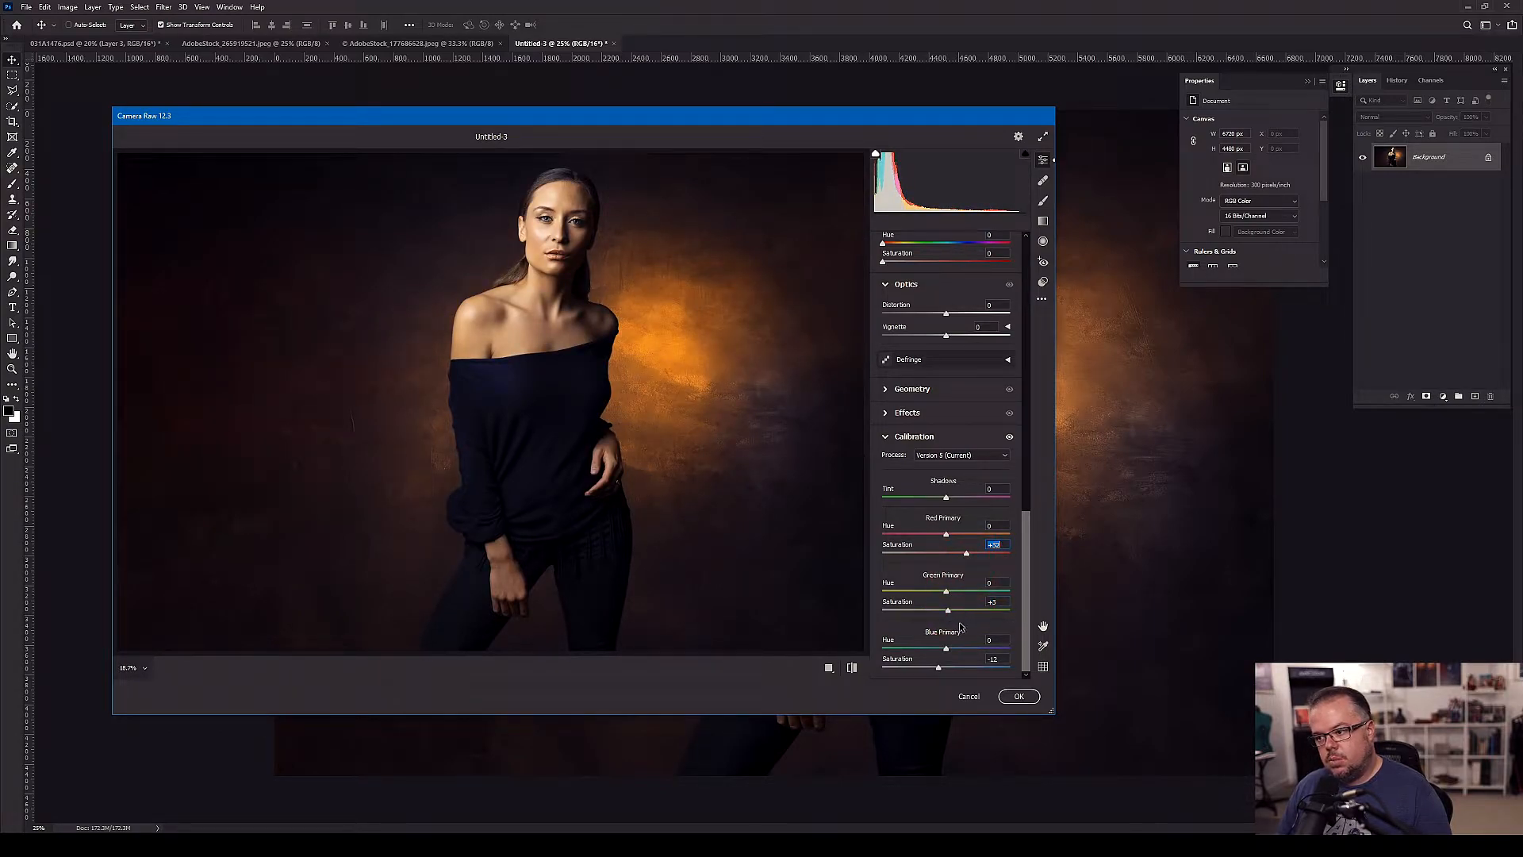
drag(939, 667, 908, 667)
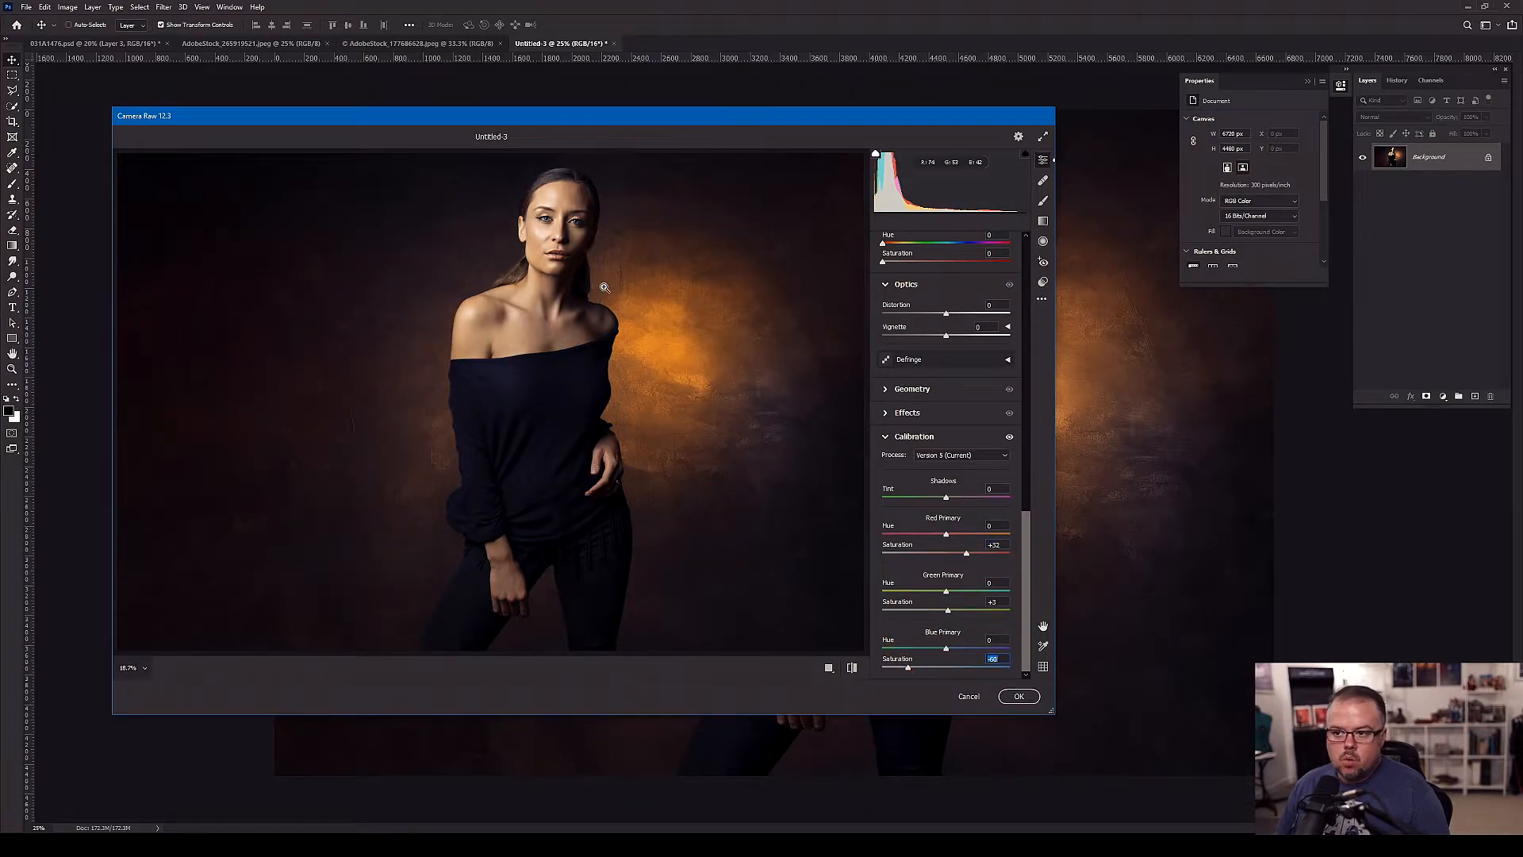
- Try Blue Primary saturations of -100 and about -85 while checking the woman's face up close, and nudge the Green Primary saturation
drag(913, 668, 880, 668)
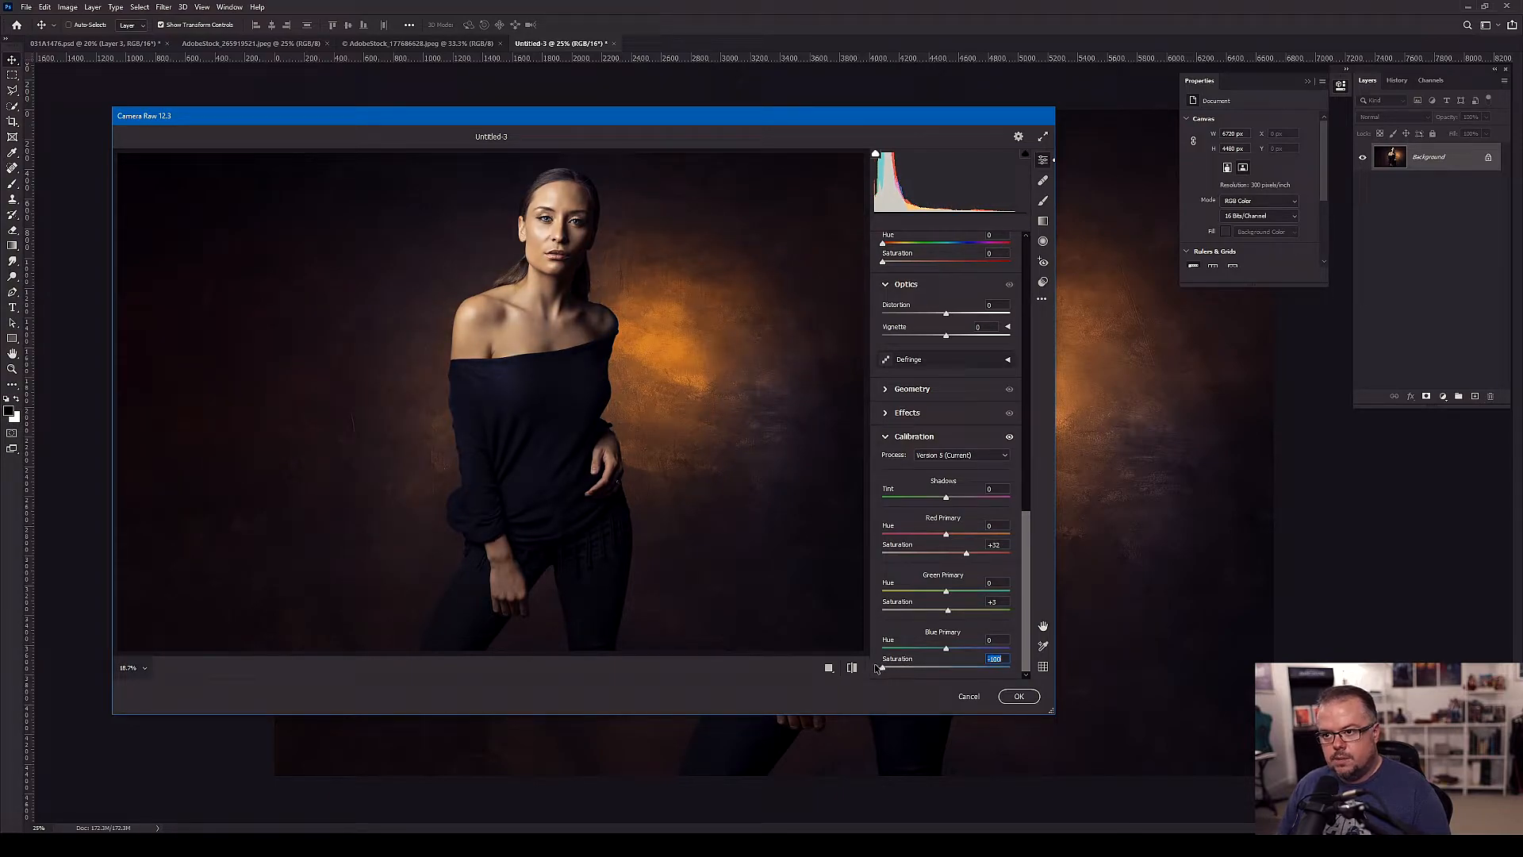
click(560, 227)
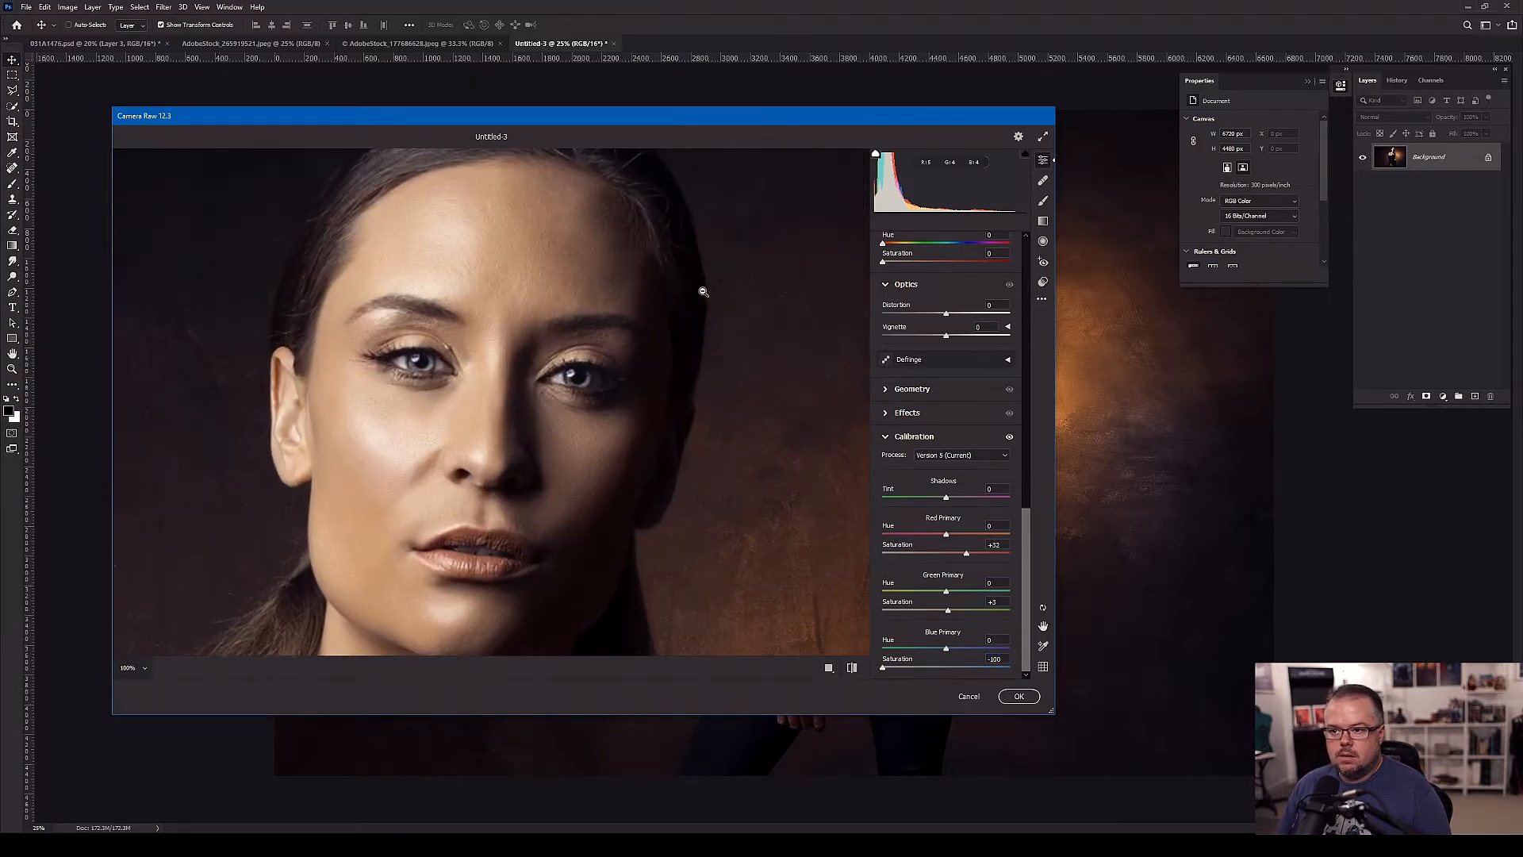
click(713, 291)
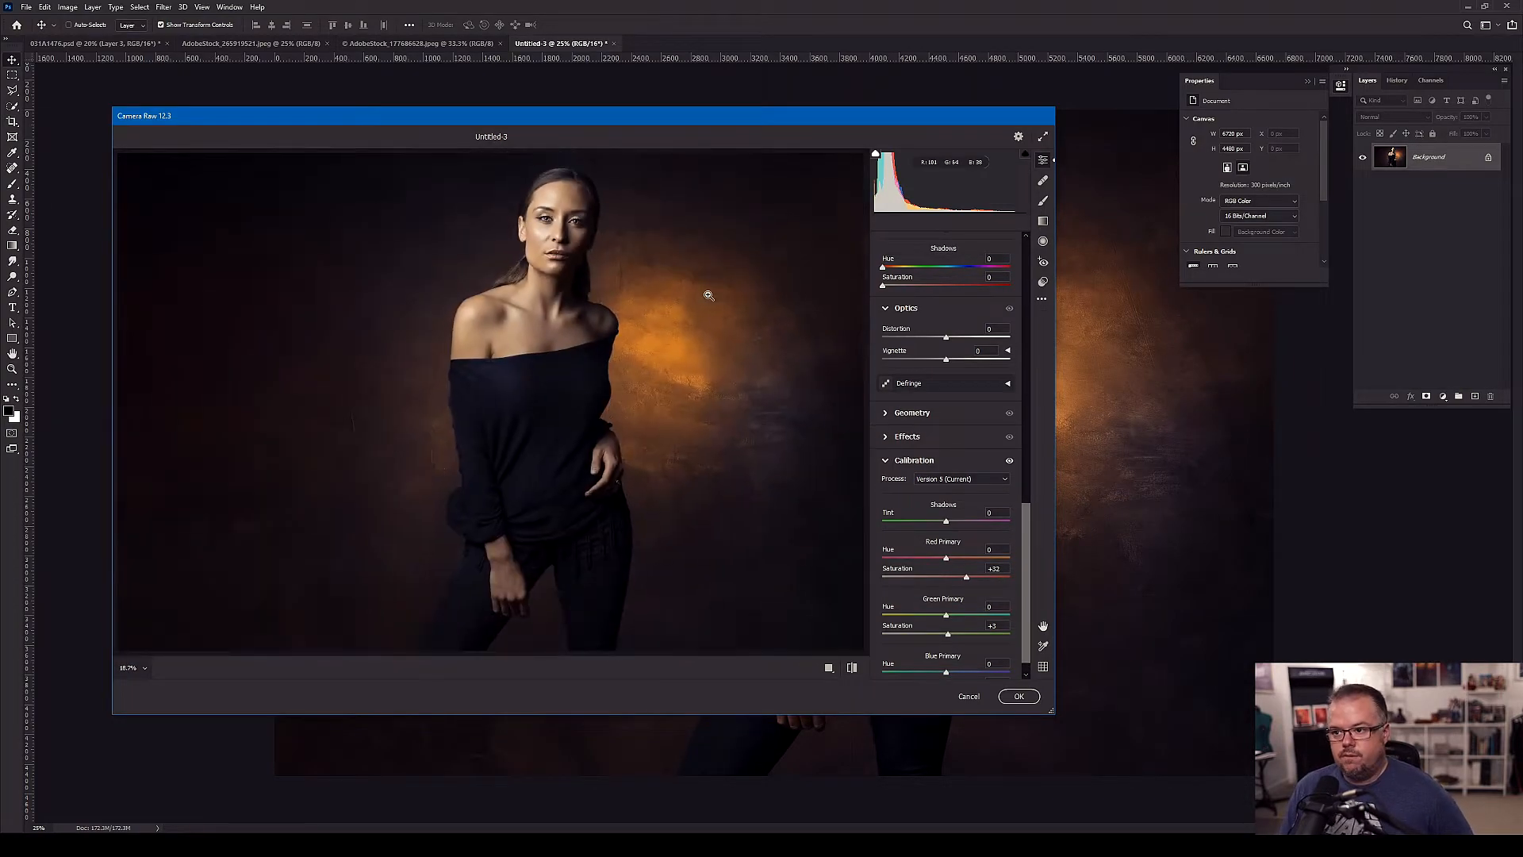
scroll(949, 636, down, 1)
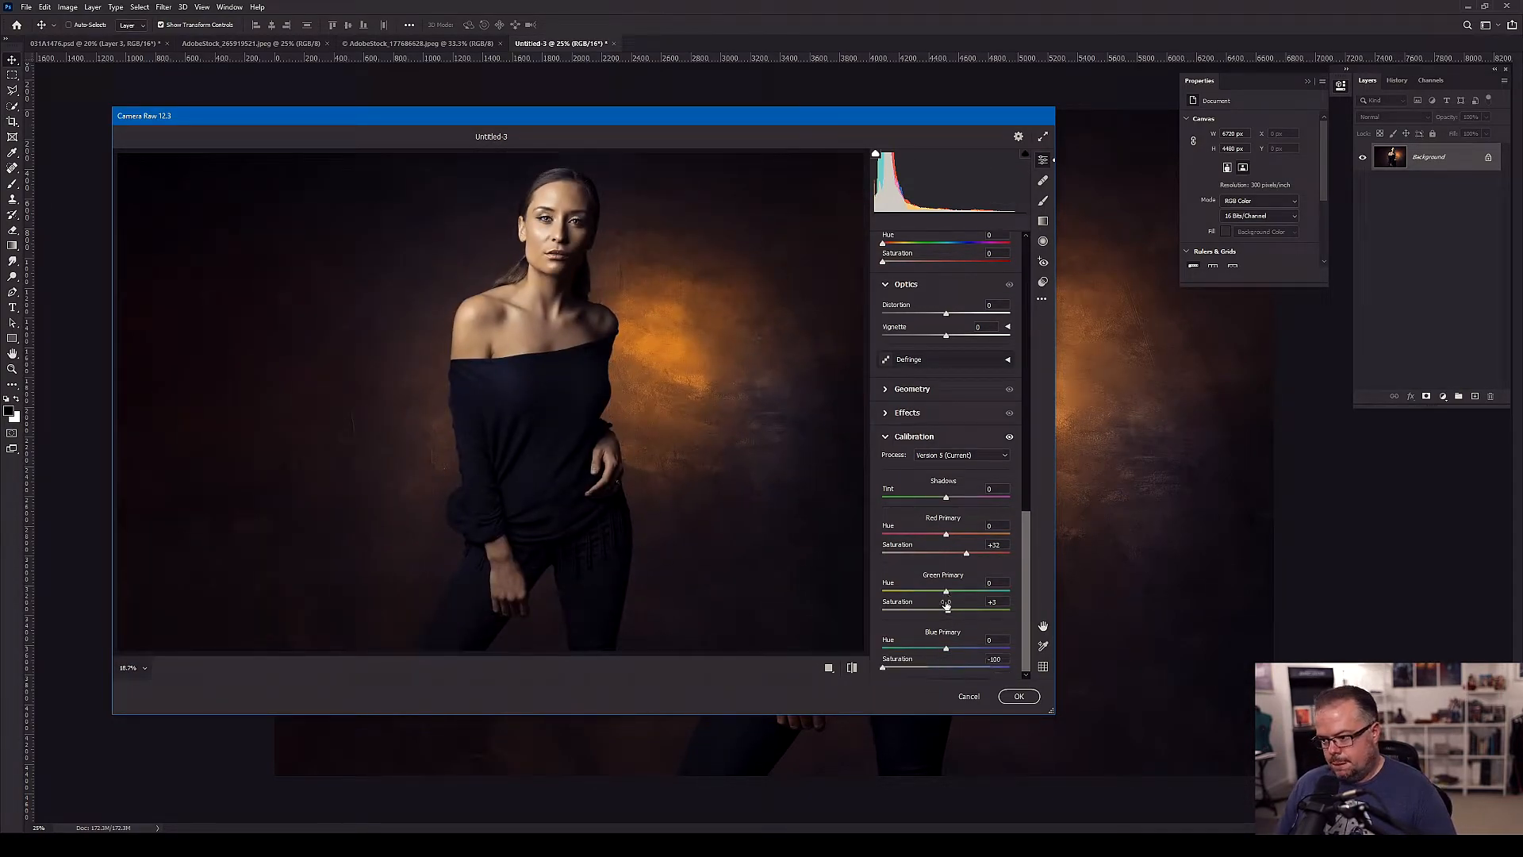
click(886, 669)
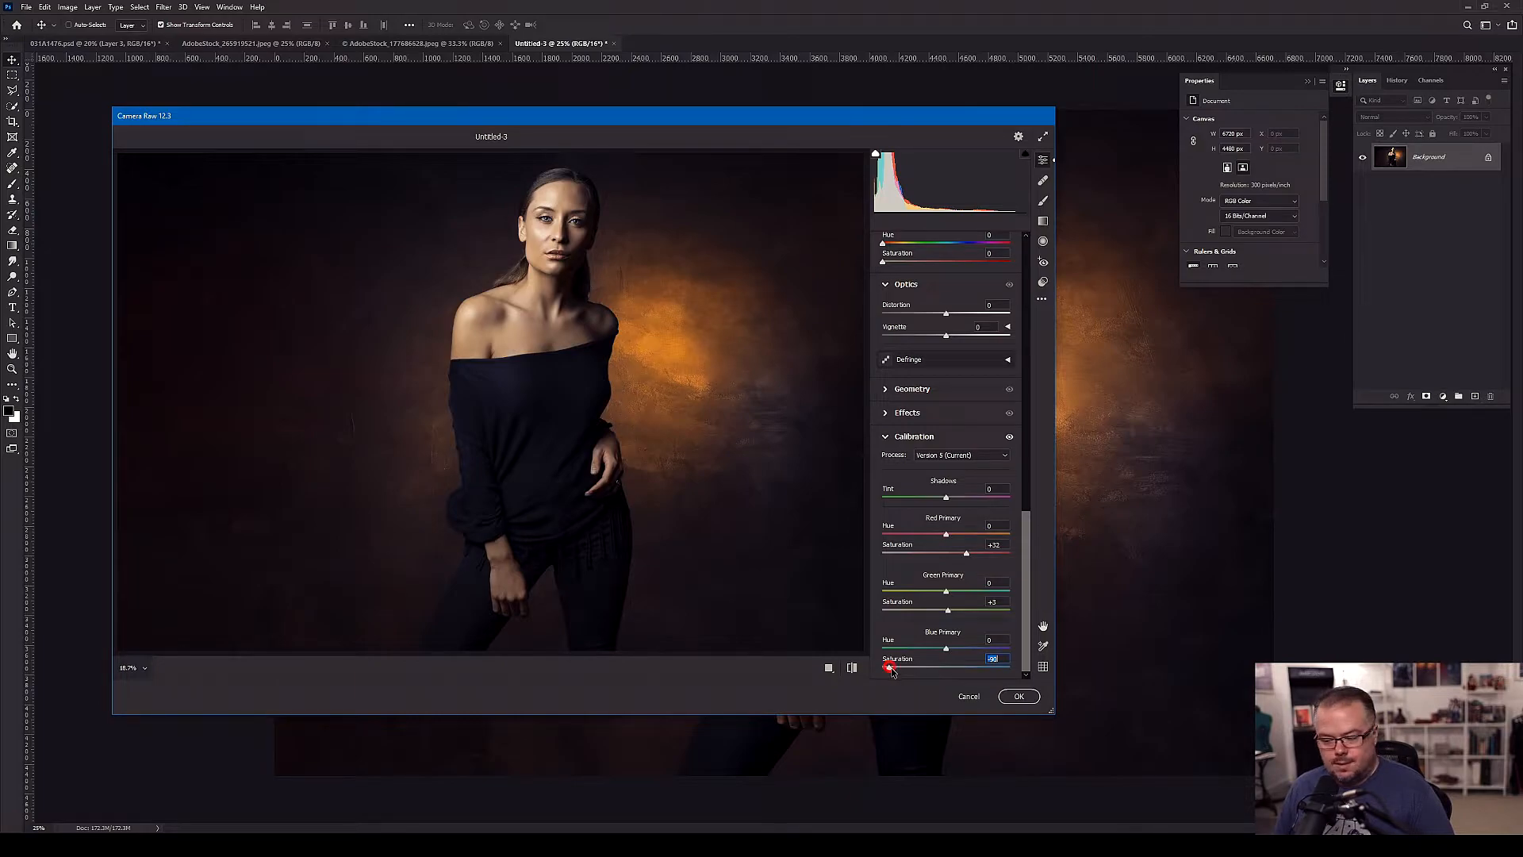
drag(890, 671, 906, 668)
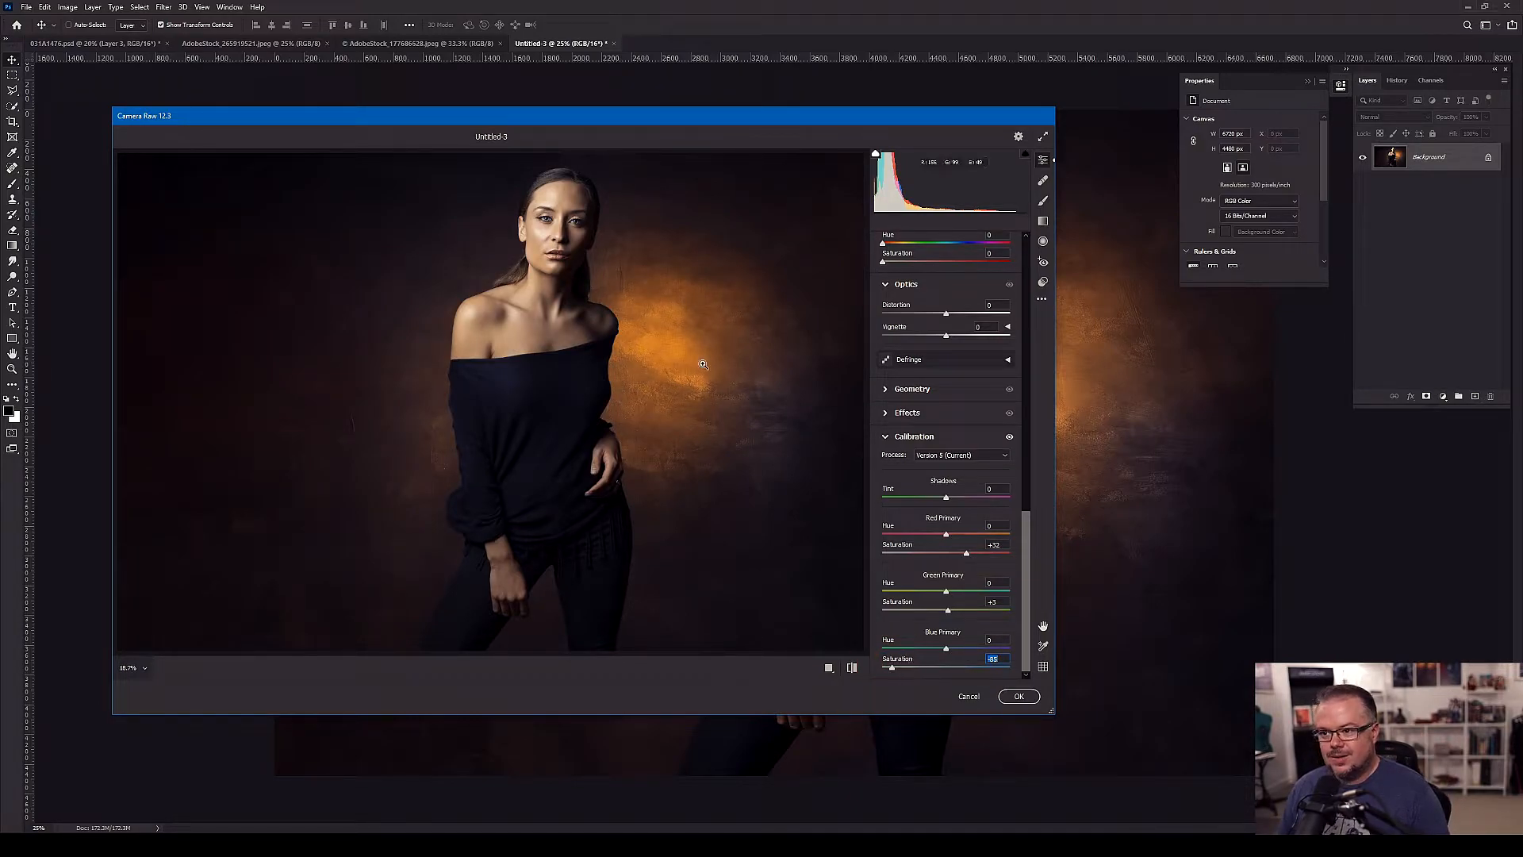
mouse_move(946, 612)
mouse_down()
mouse_move(996, 613)
mouse_move(923, 609)
mouse_move(952, 612)
mouse_up()
- Cancel the Camera Raw edits, close the duplicate document without saving and delete the merged layer from the portrait composite
click(968, 698)
key(ctrl+0)
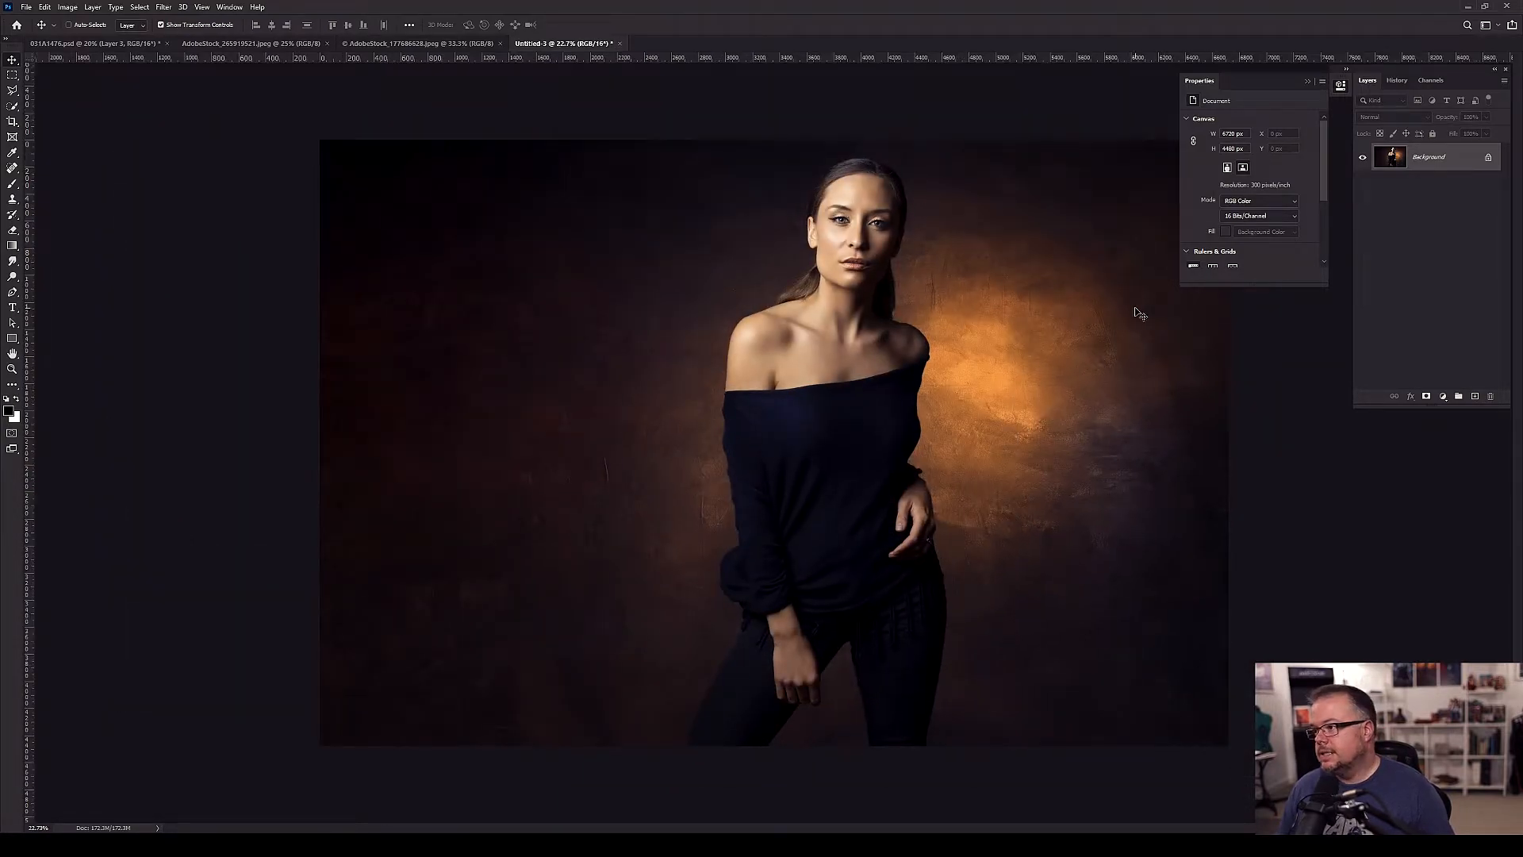
key(ctrl+w)
key(n)
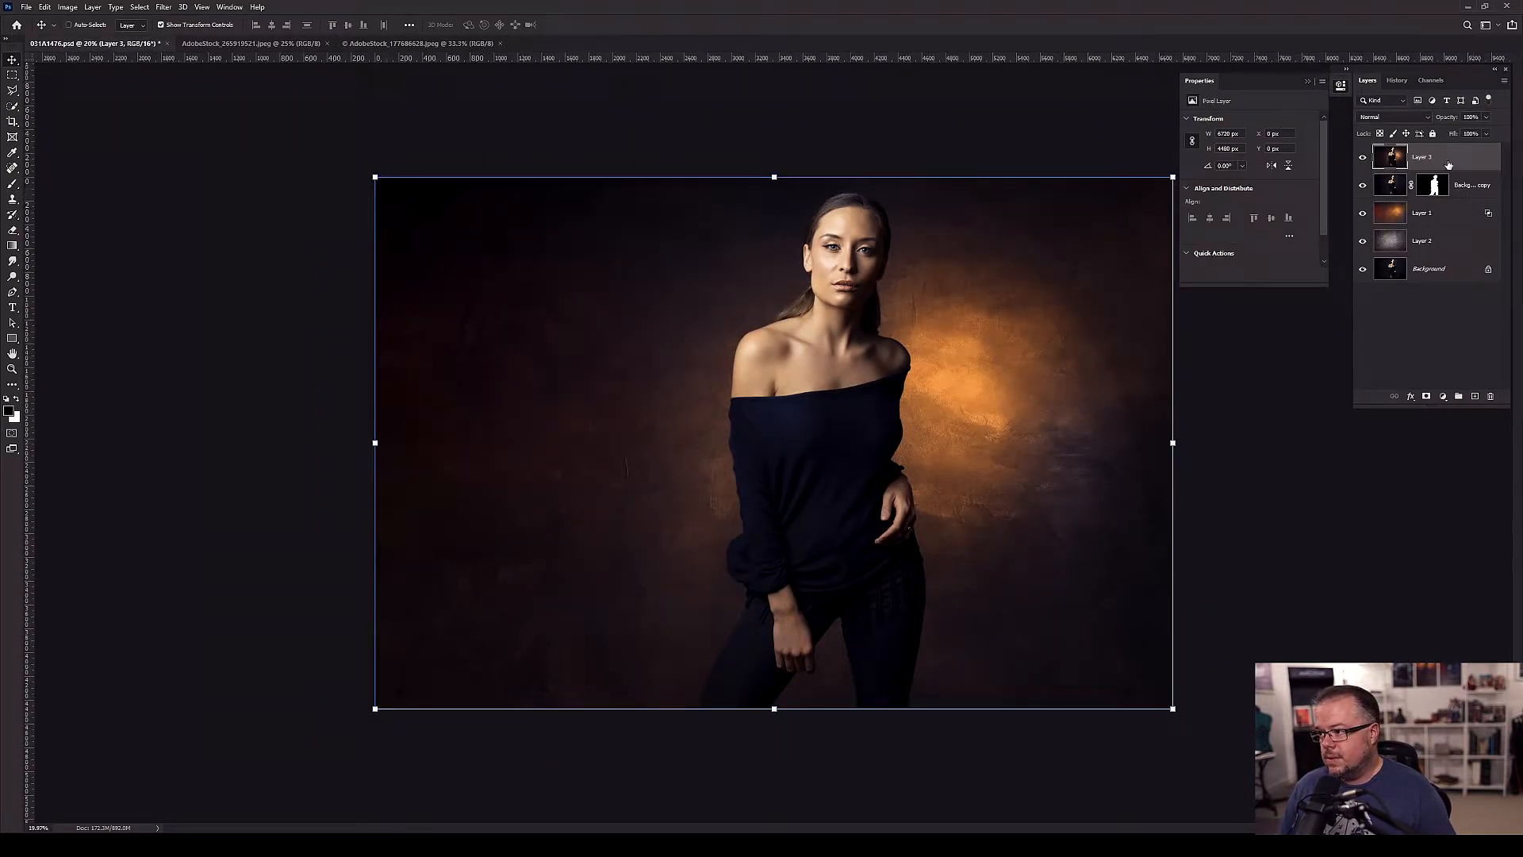
key(Delete)
- Add a Hue/Saturation adjustment layer above the orange texture layer and clip it to that texture
click(1452, 189)
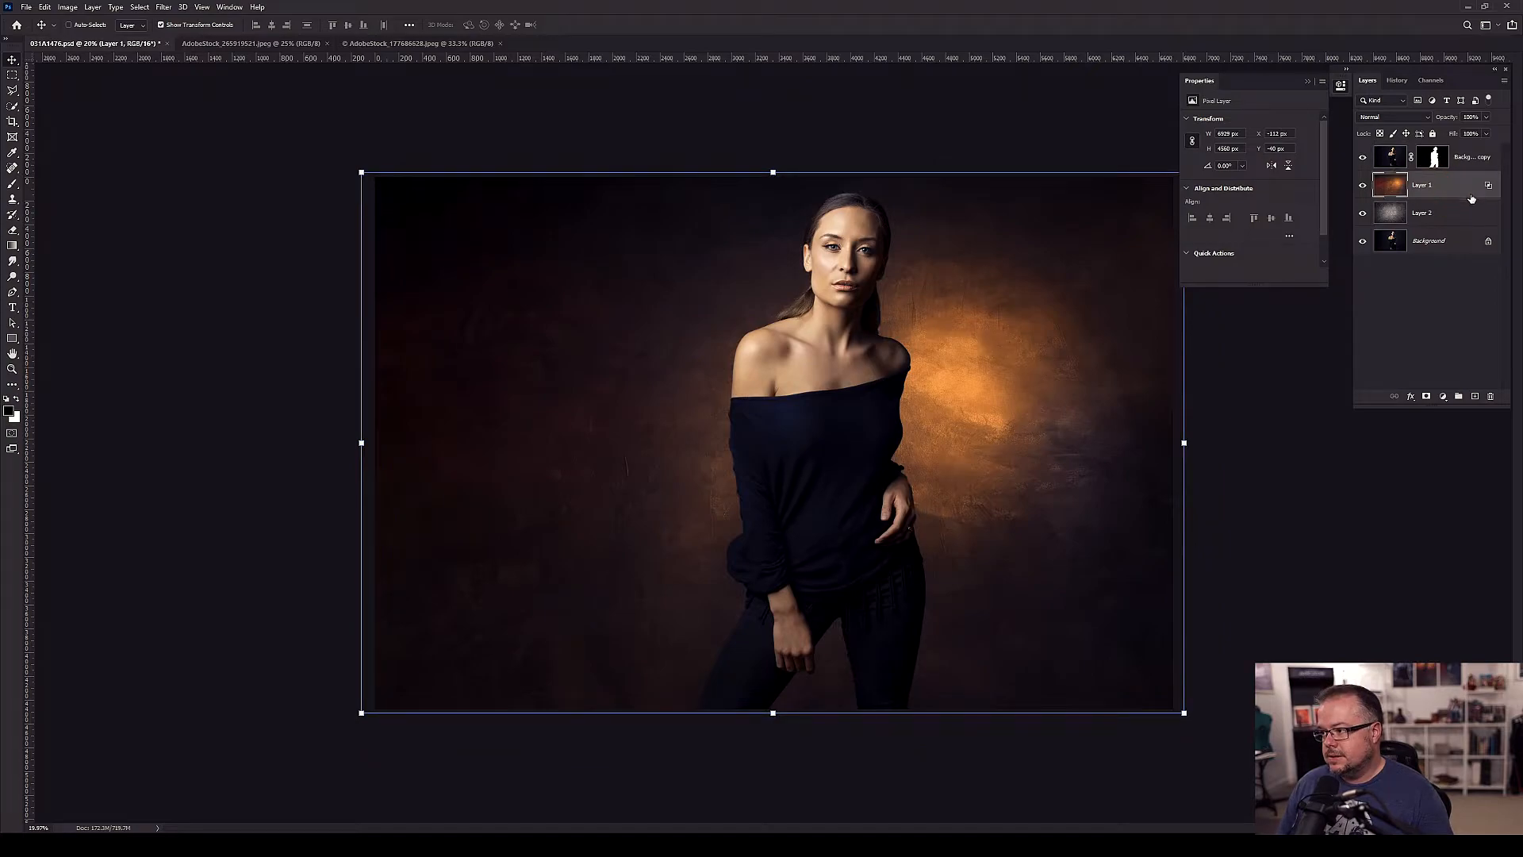
click(1361, 186)
click(1361, 186)
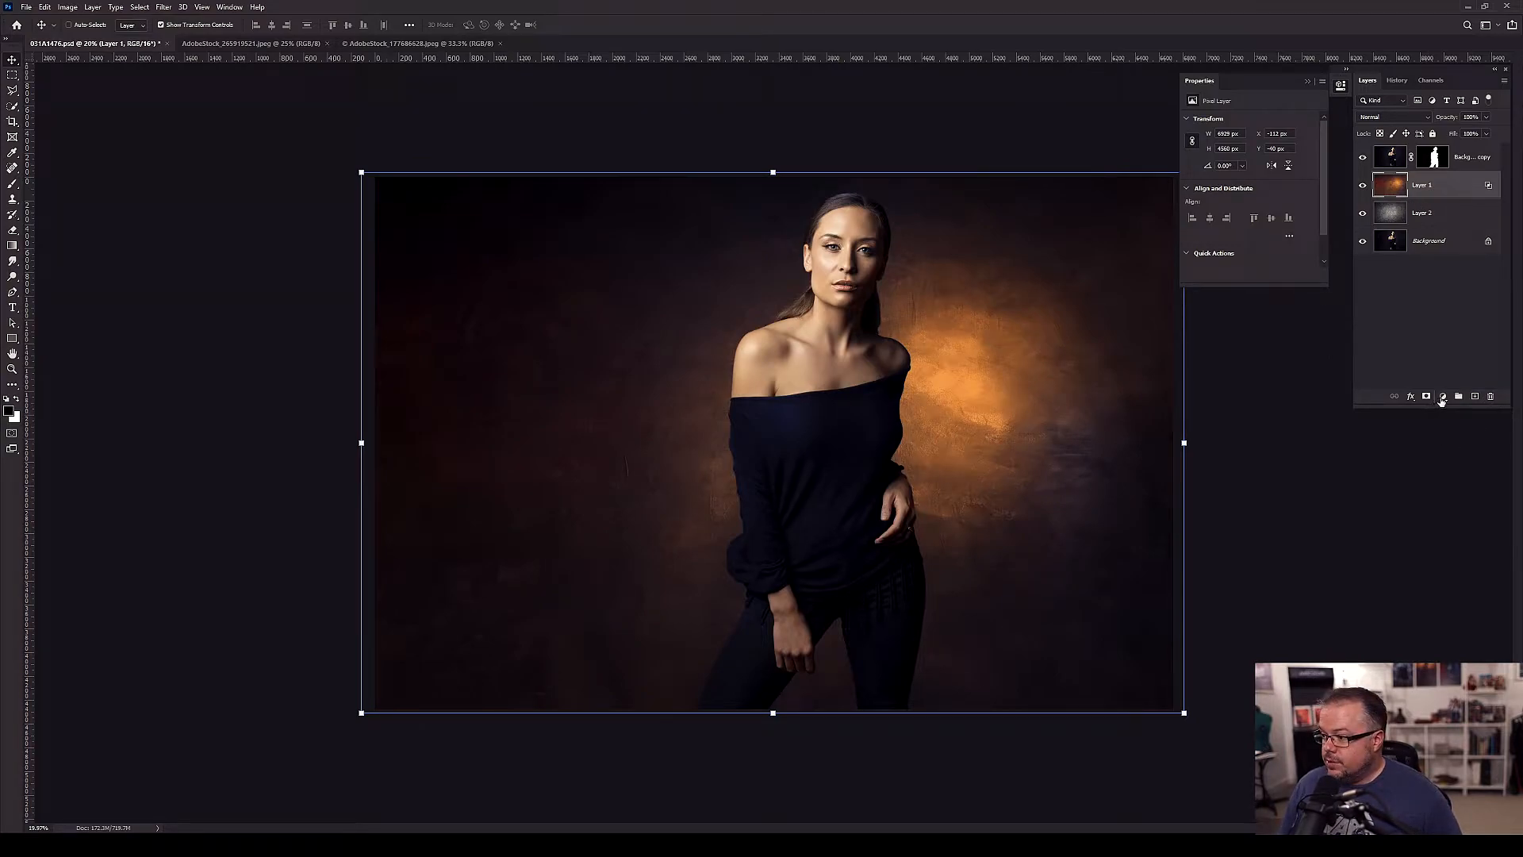
click(1442, 396)
click(1458, 504)
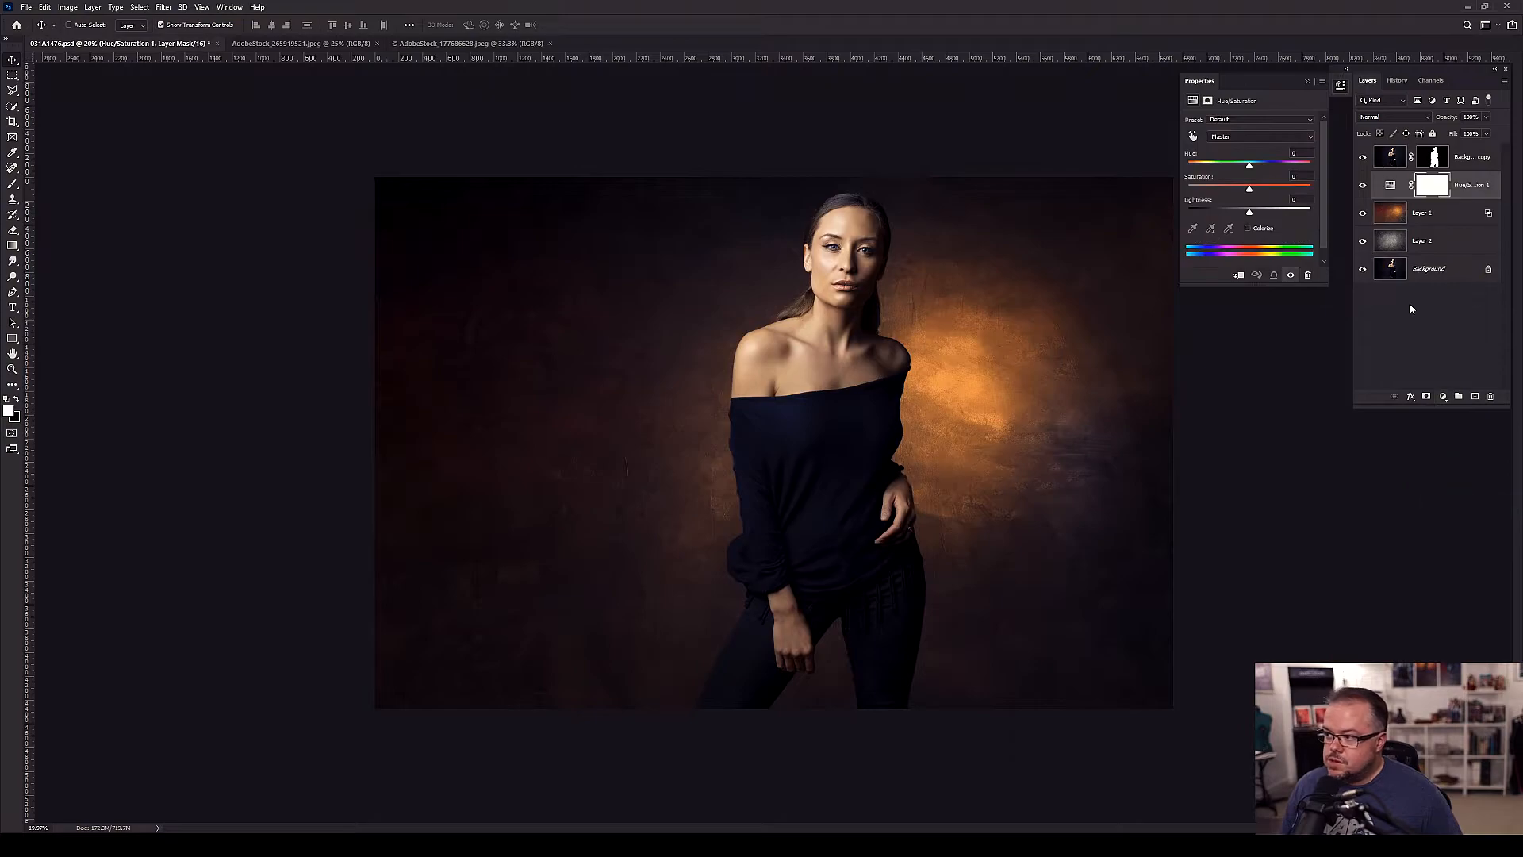
key(ctrl+alt+g)
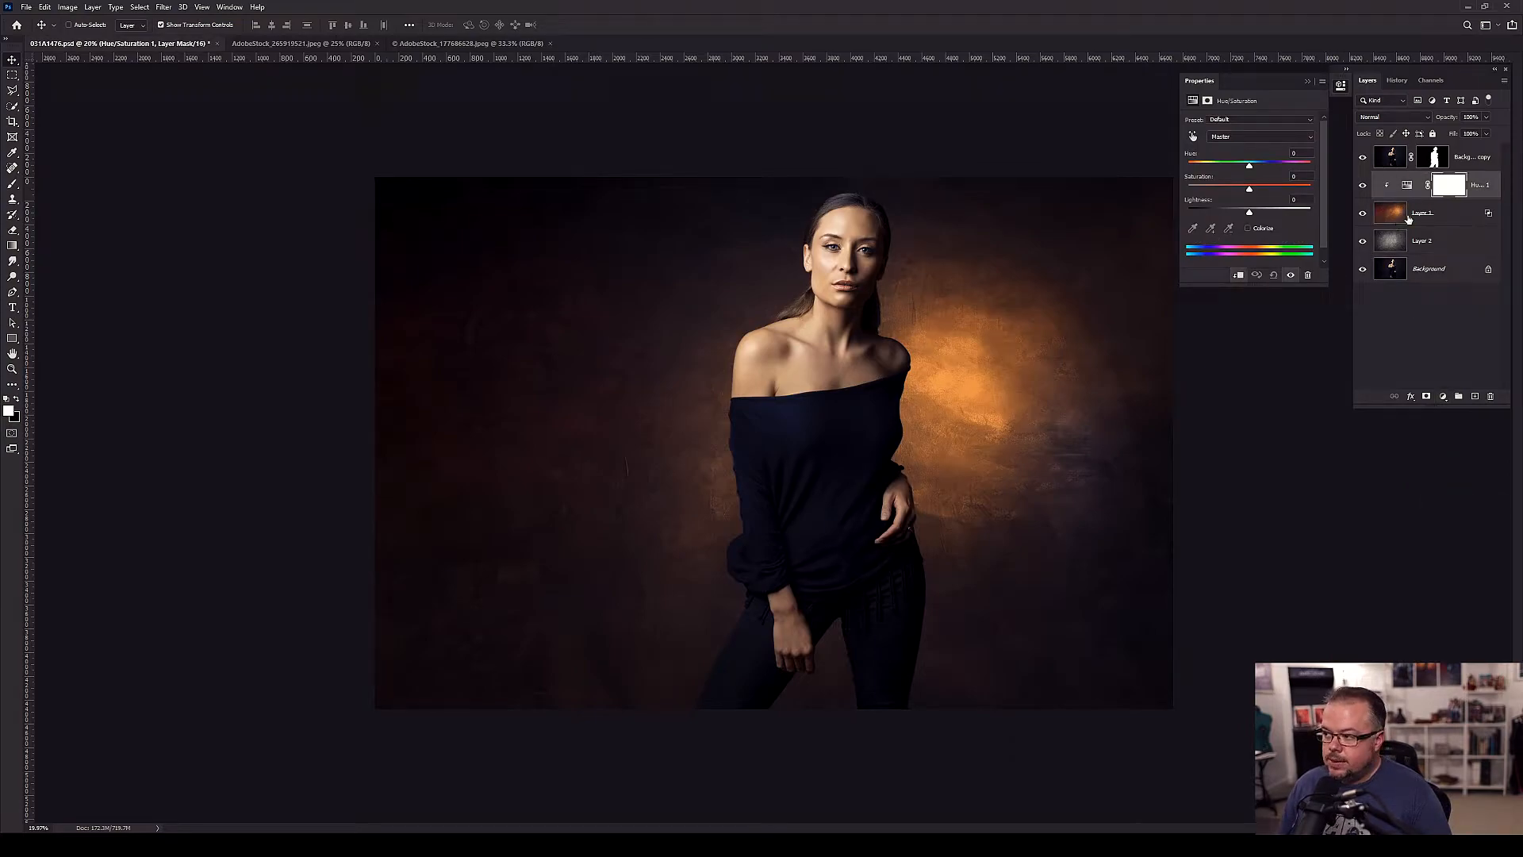
key(ctrl+alt+g)
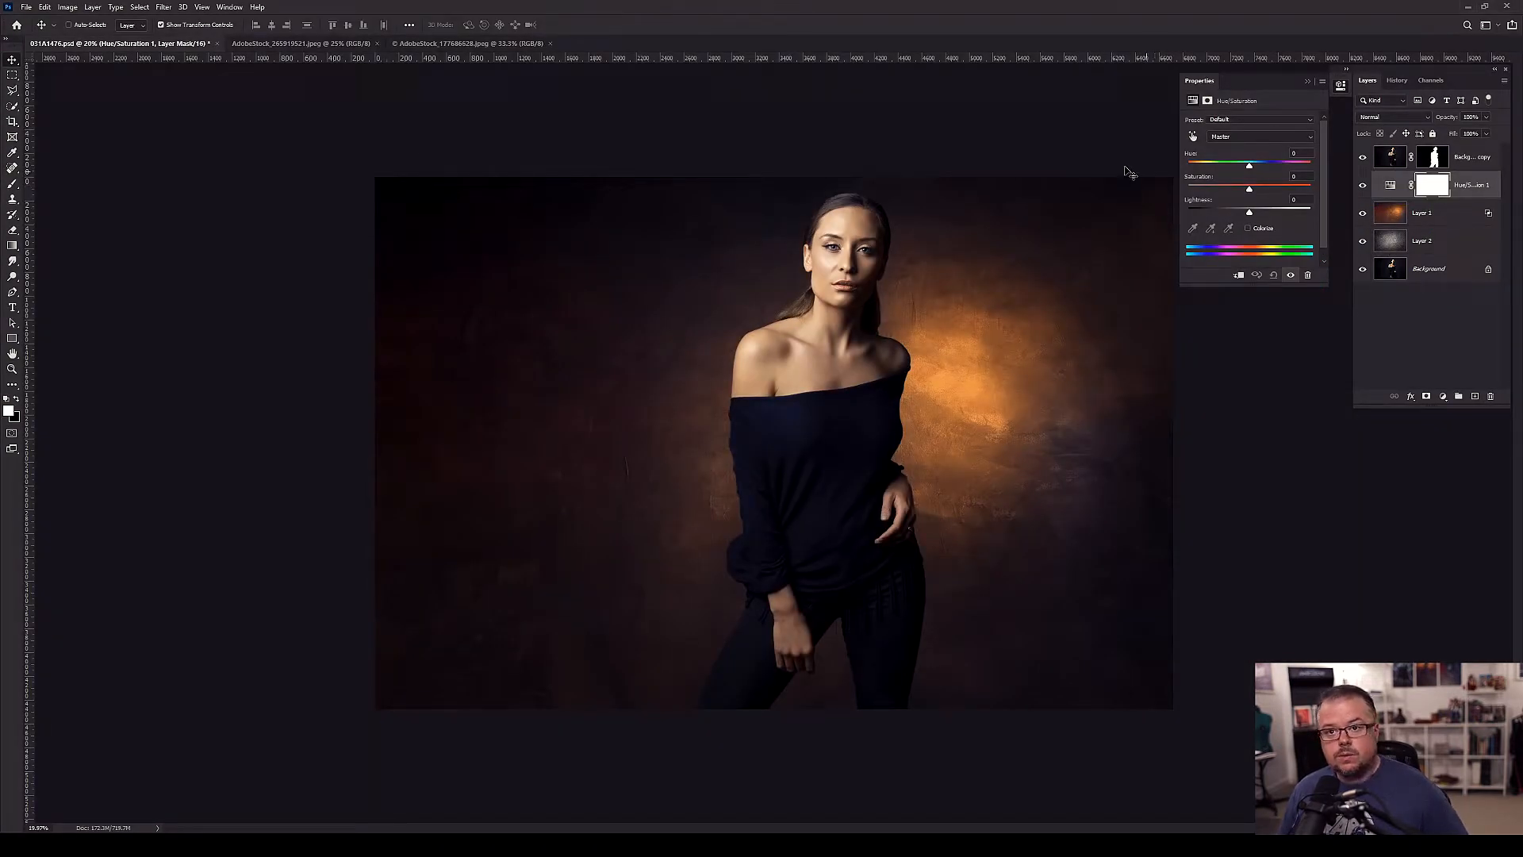
click(89, 7)
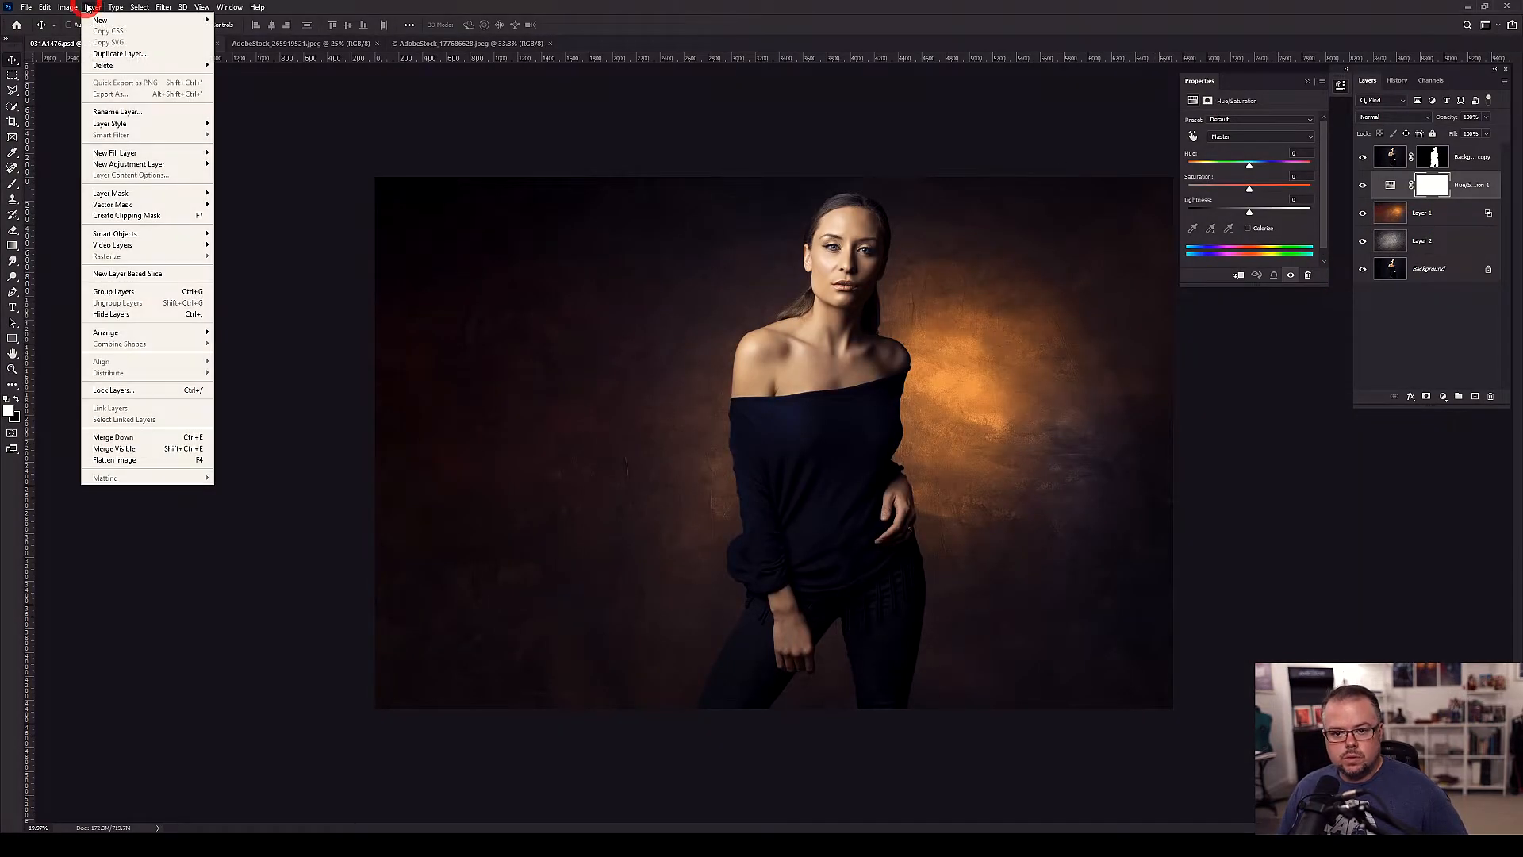
click(159, 215)
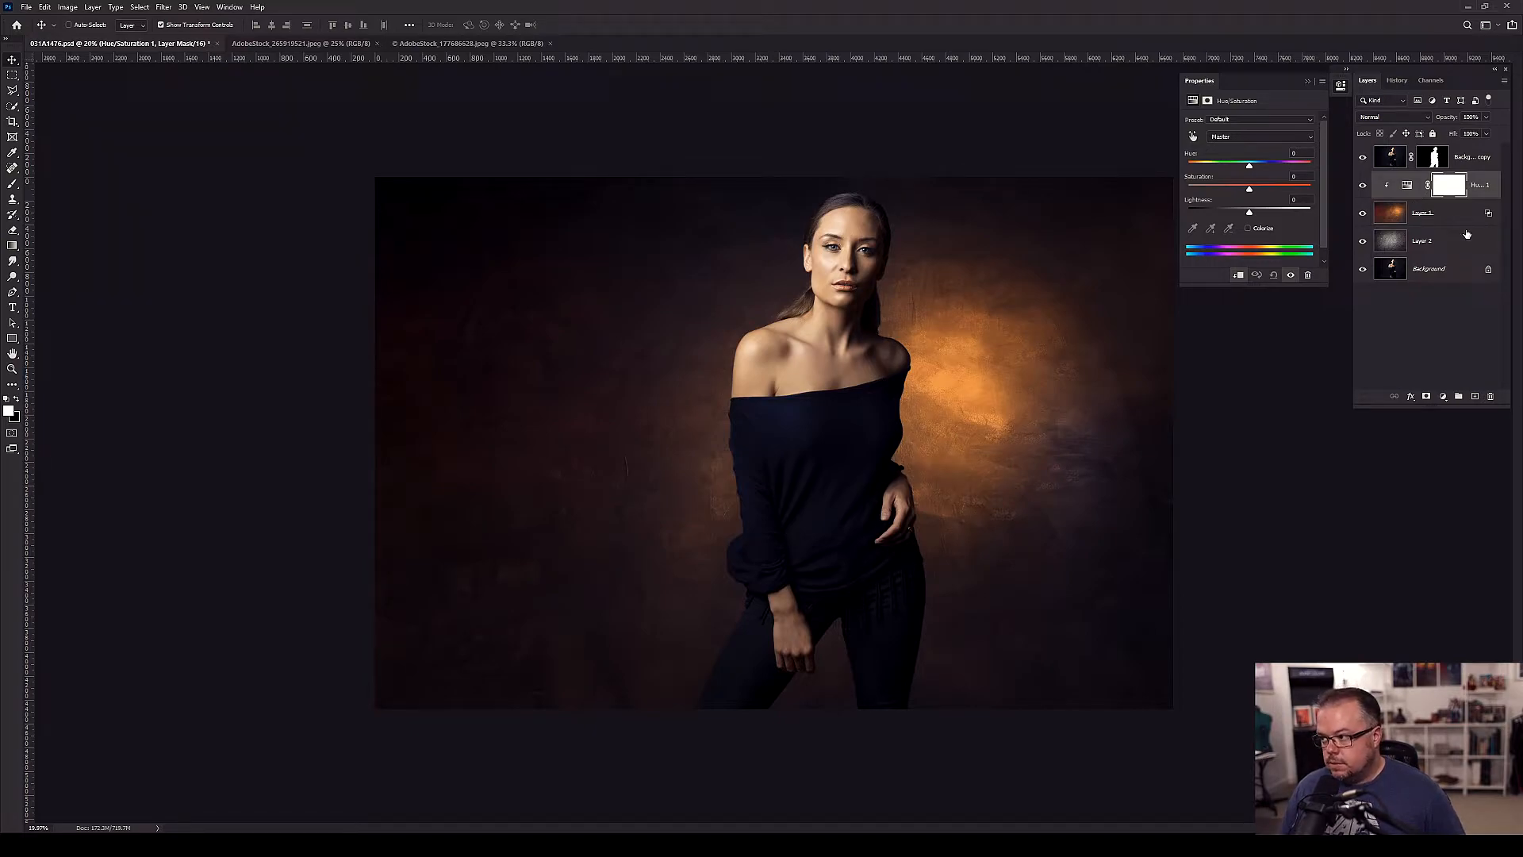
- Set the clipped adjustment's hue to +180 and saturation to -10, and hide the adjustment layer
drag(1248, 169, 1312, 188)
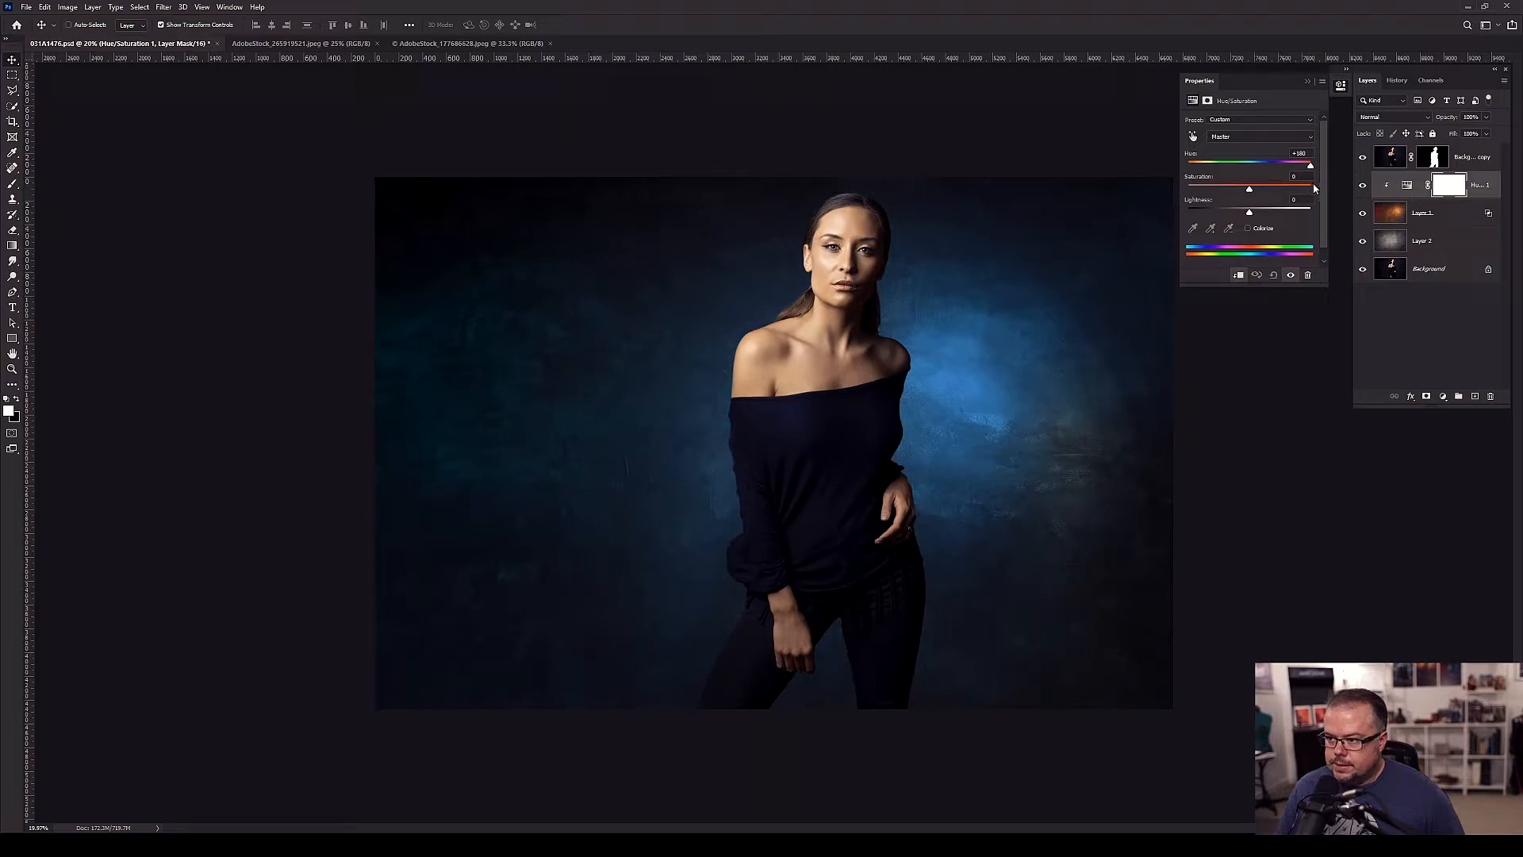
drag(1250, 188, 1240, 191)
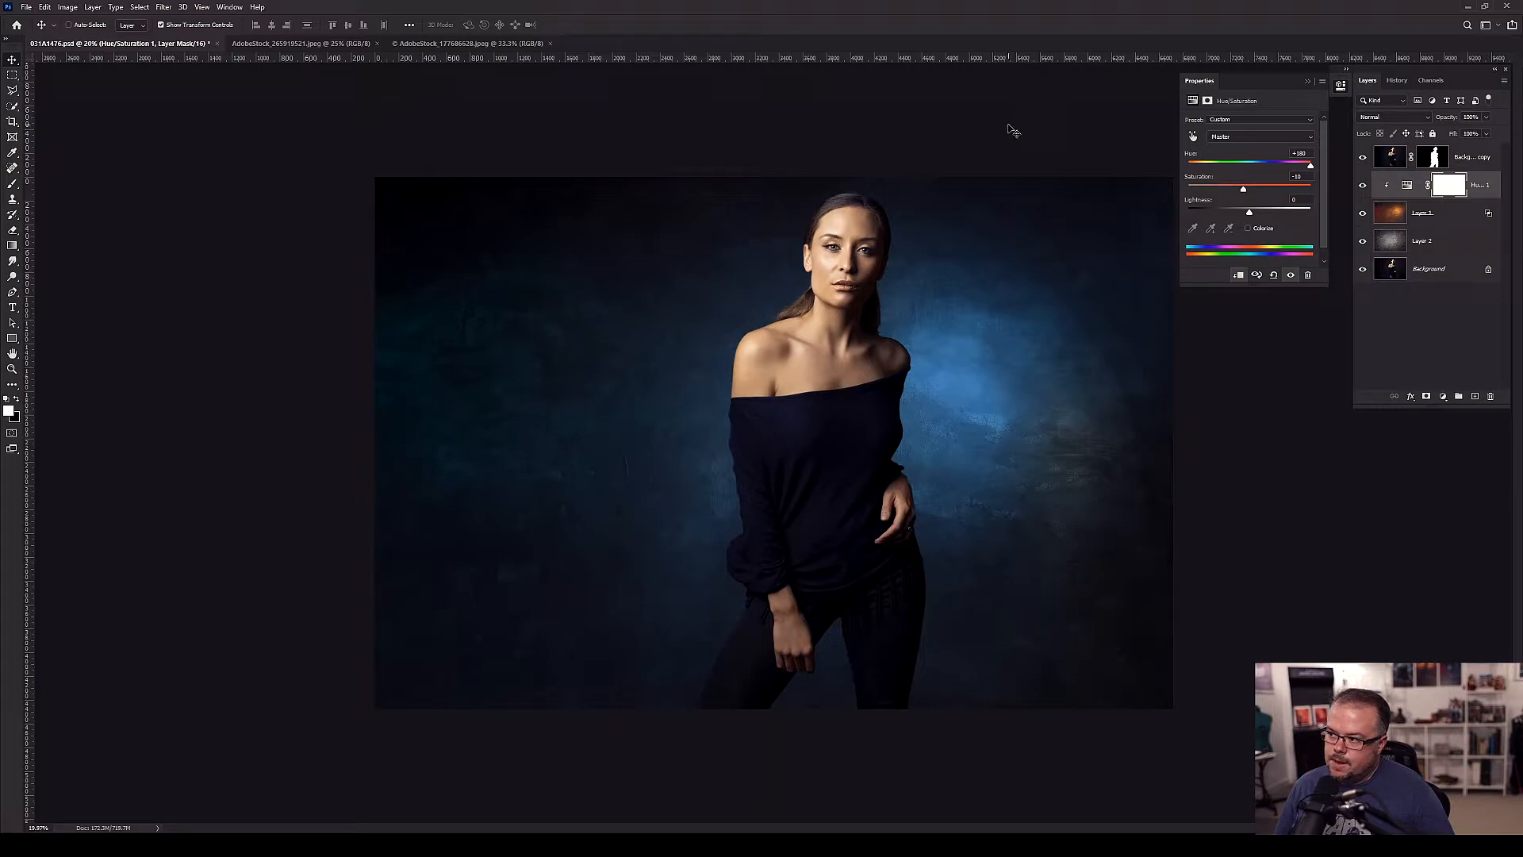
click(1363, 184)
- Try Camera Raw on the orange texture with Highlights -100, Whites -36, Texture +27, Clarity +21 and Dehaze +26, and undo the filter
click(1390, 213)
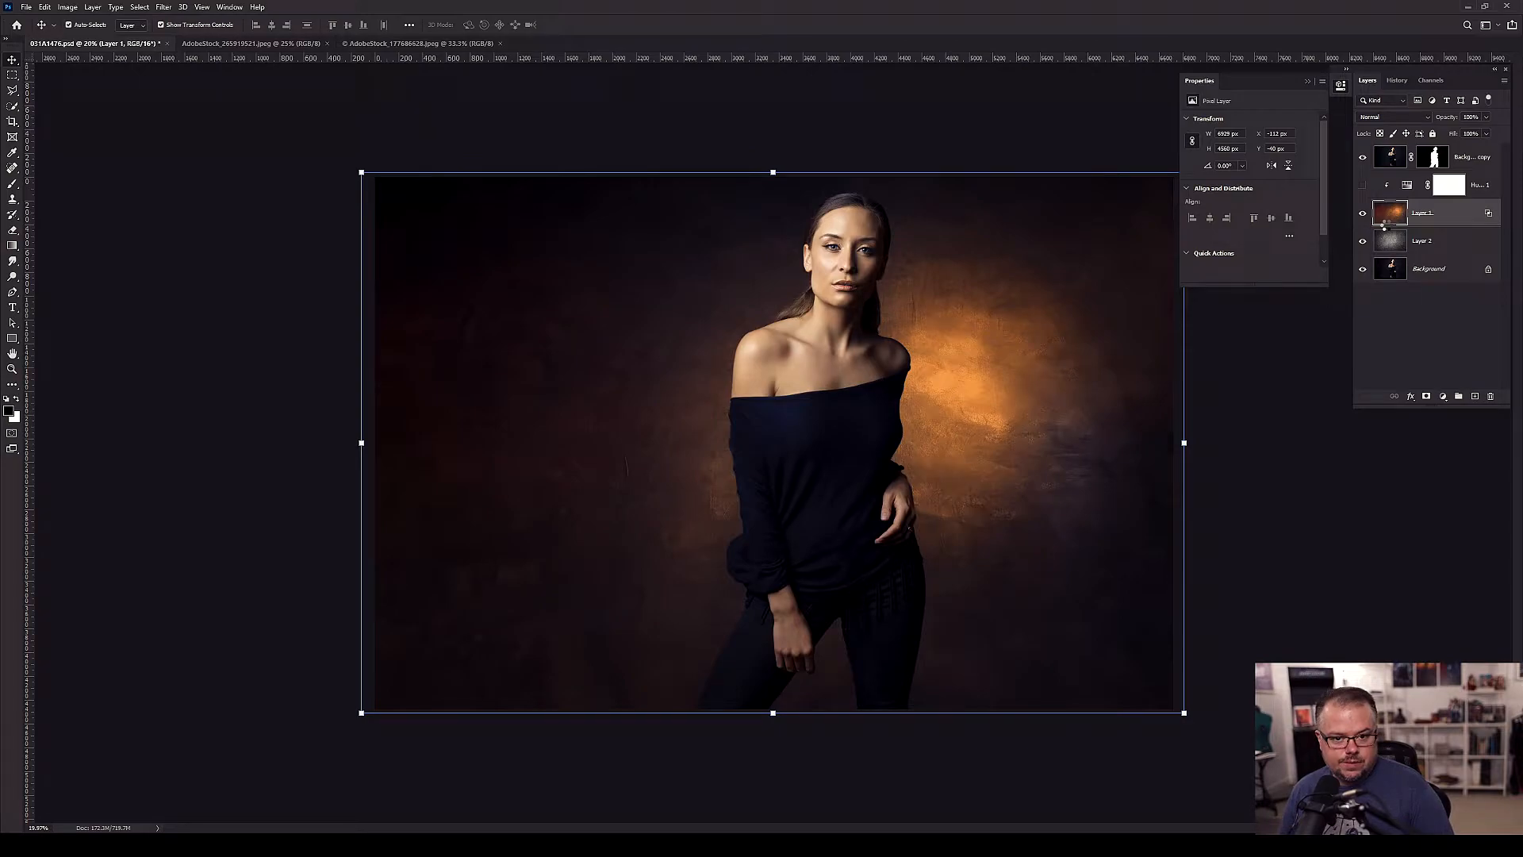
key(ctrl+shift+a)
scroll(990, 410, up, 10)
scroll(991, 410, up, 4)
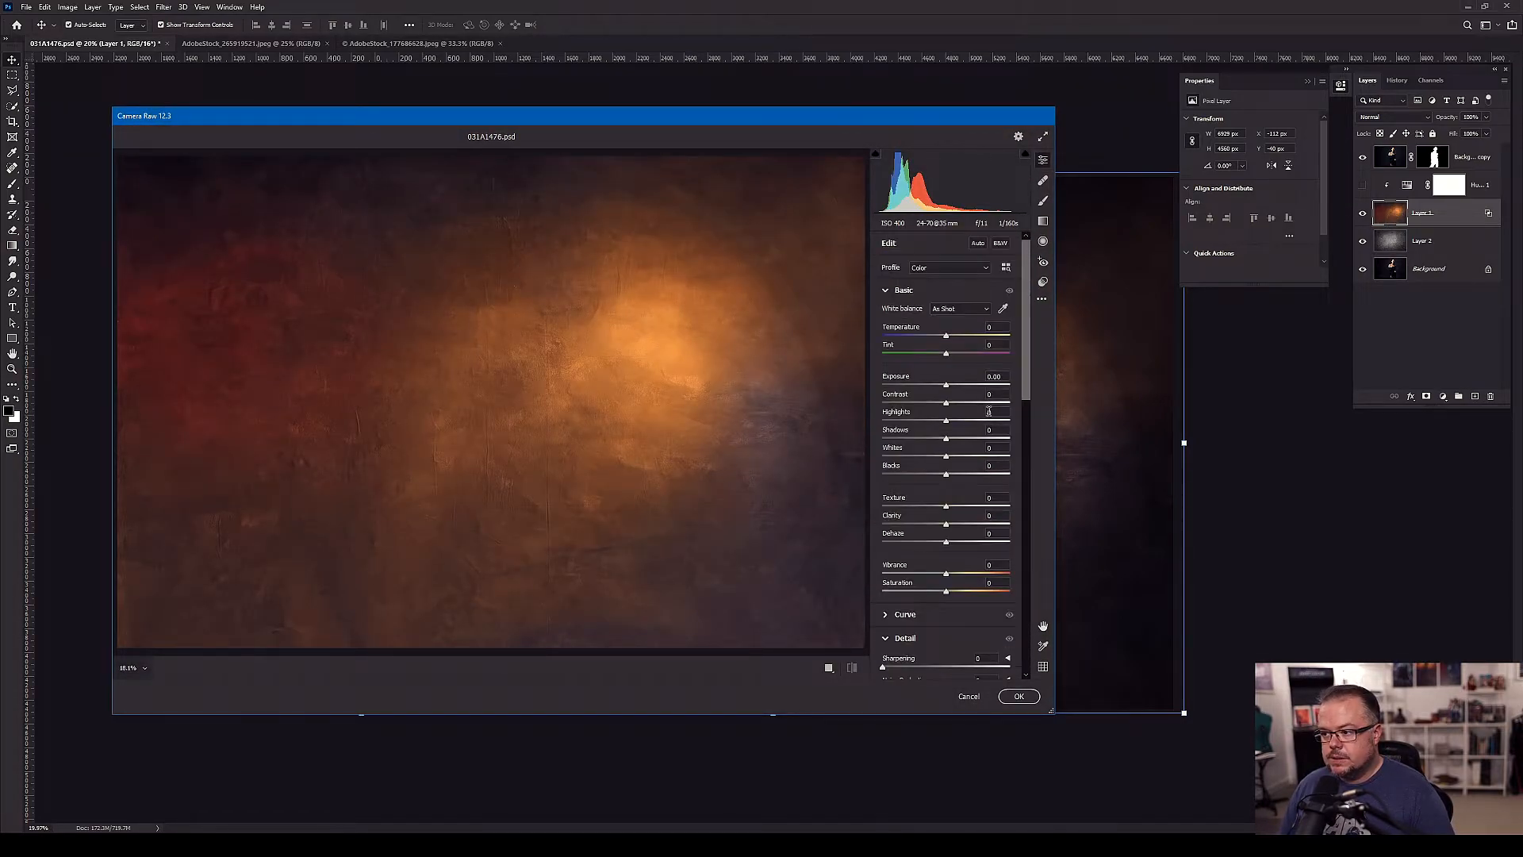
drag(944, 422, 880, 421)
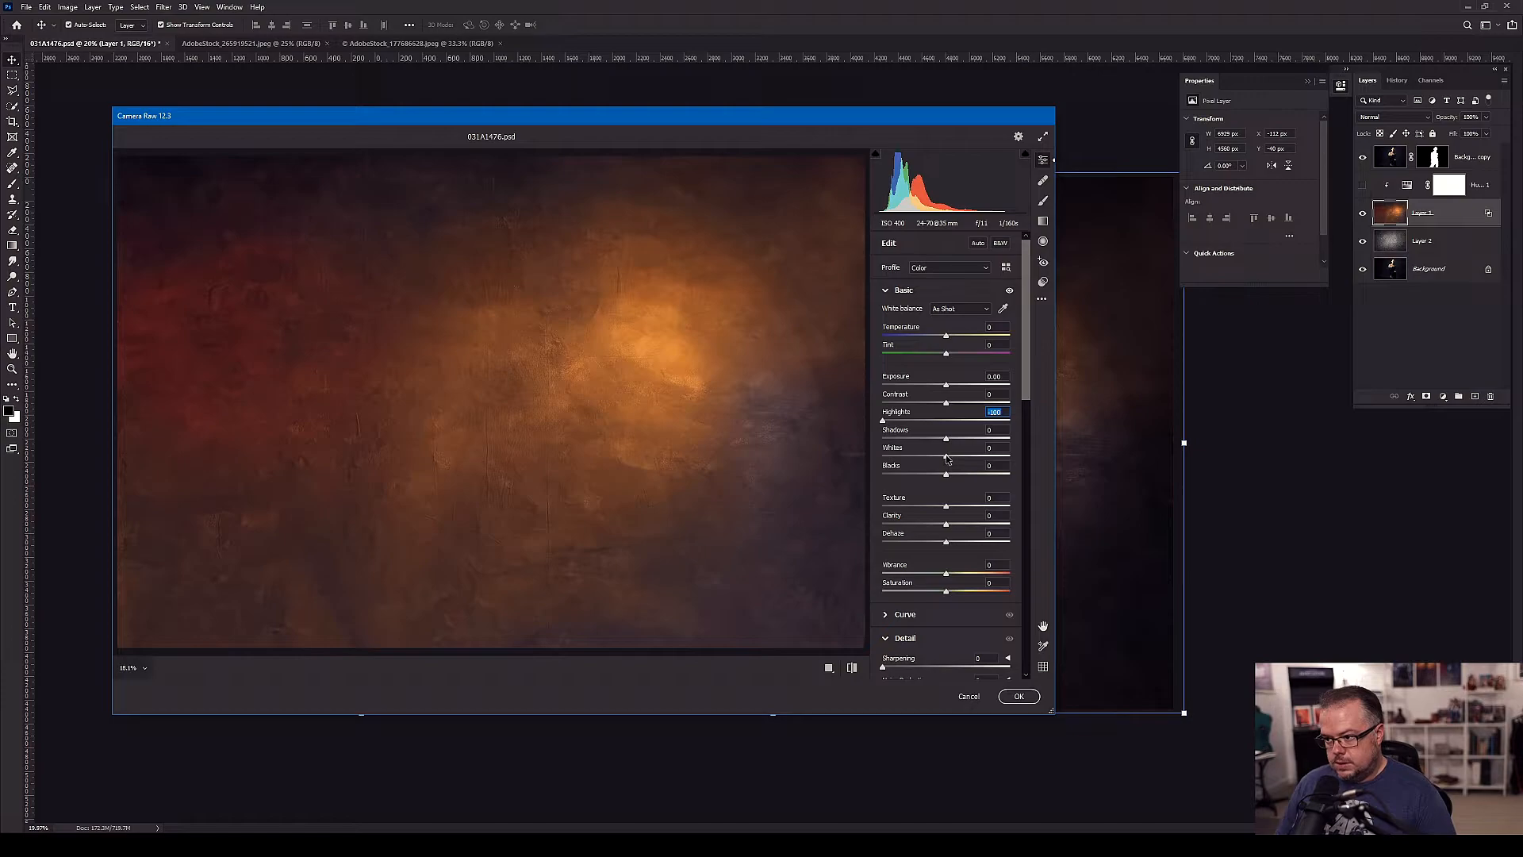
drag(947, 457, 923, 456)
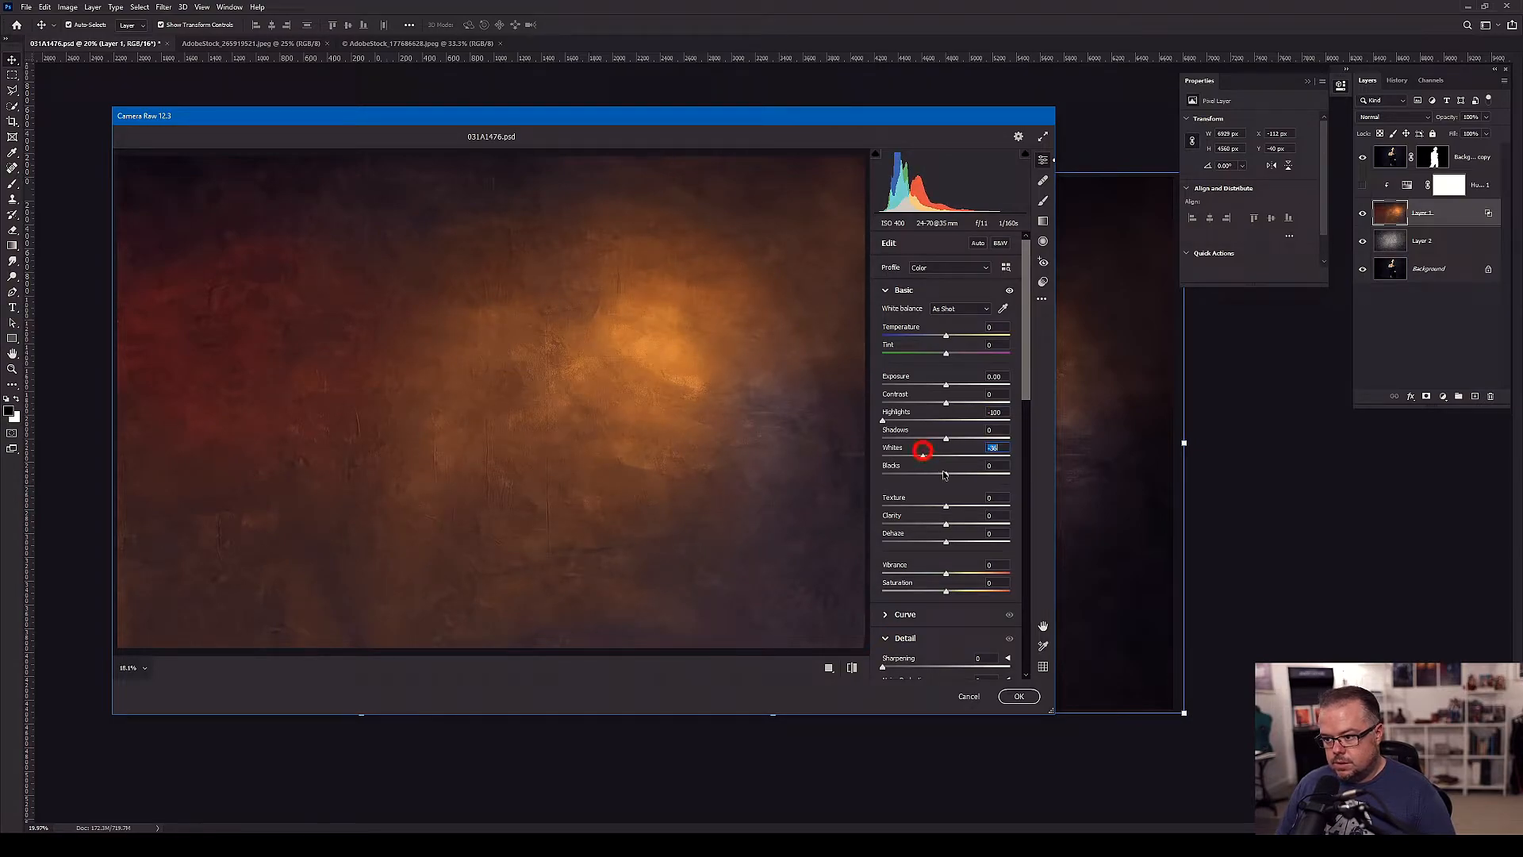
drag(947, 506, 963, 545)
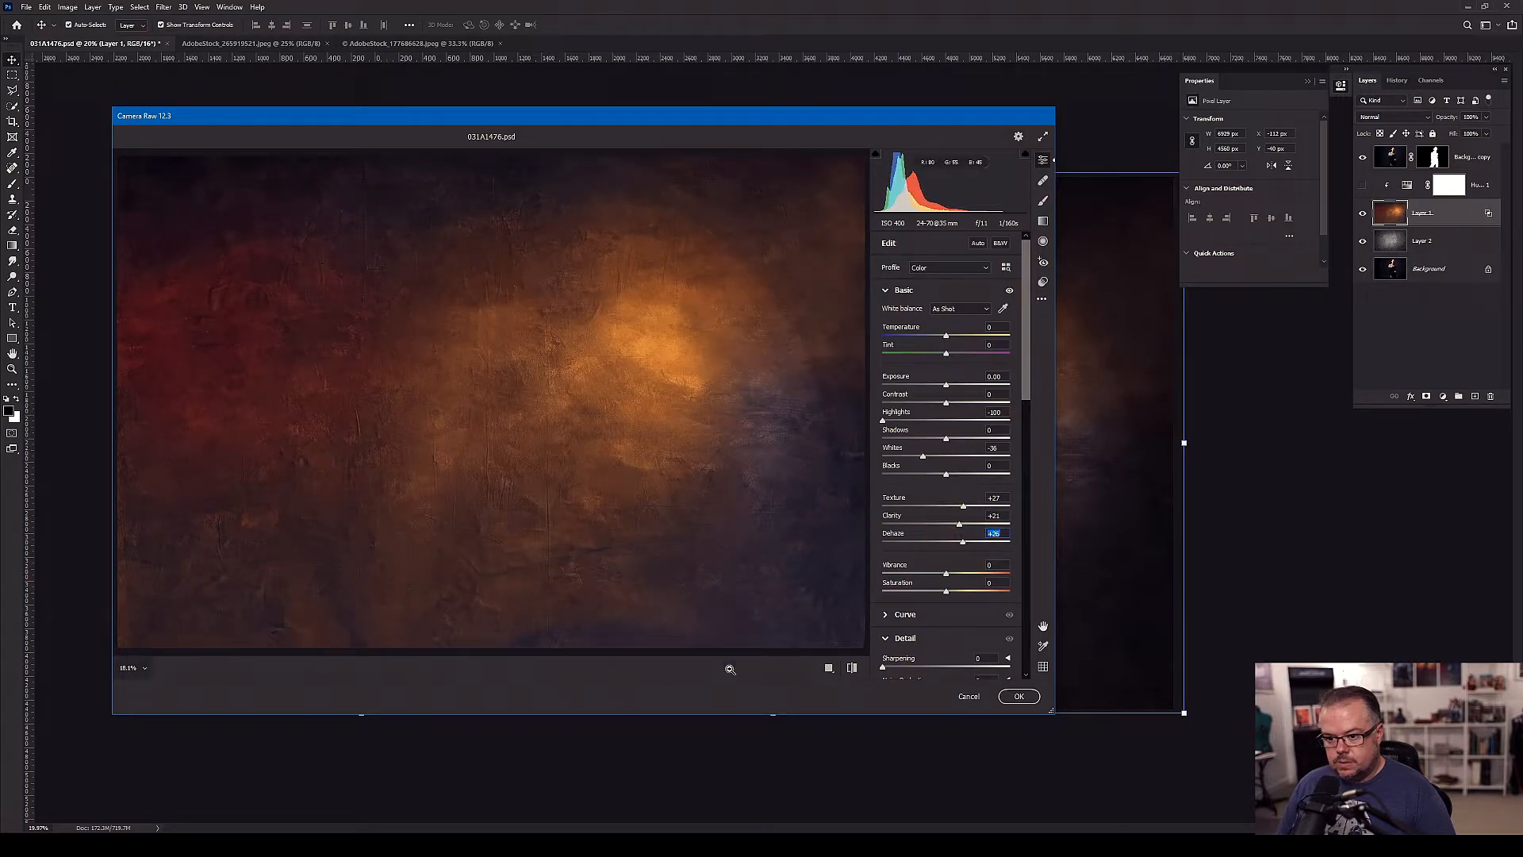
click(1018, 696)
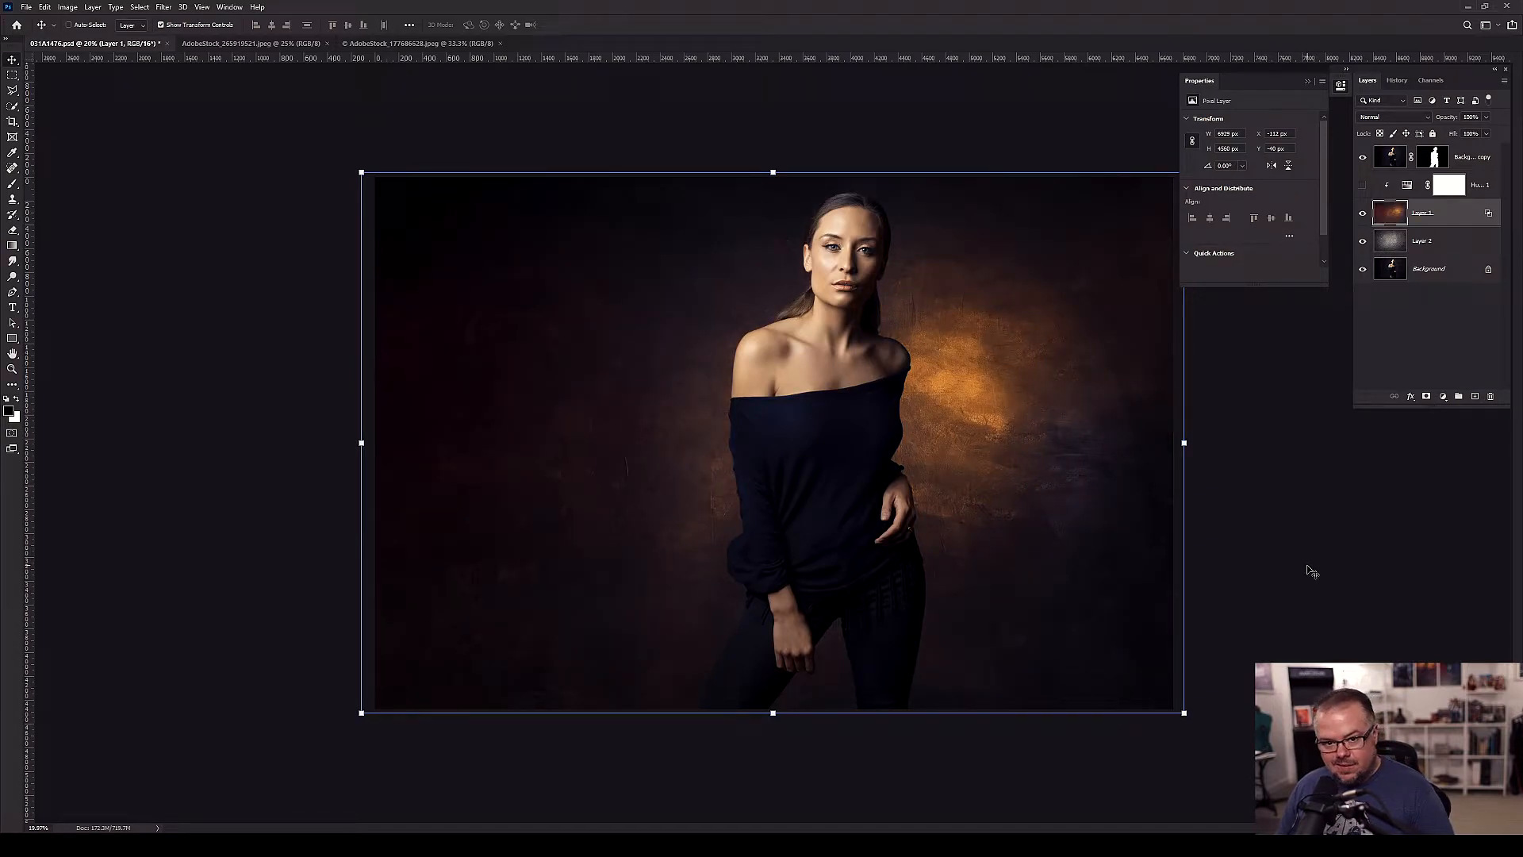
key(ctrl+z)
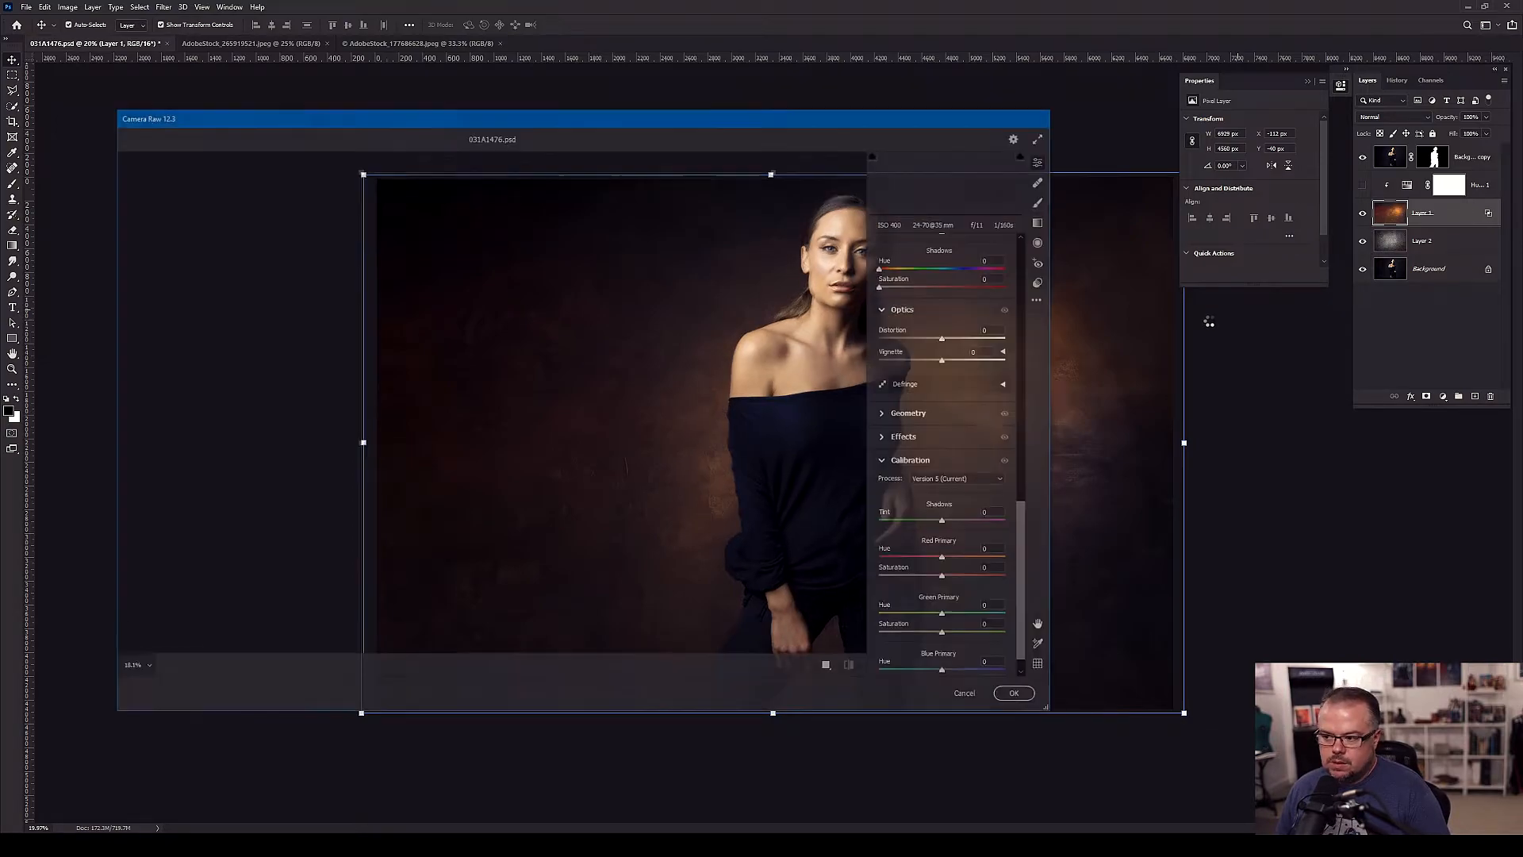
- Apply Camera Raw to the orange texture layer with Highlights -100, Shadows +37, Whites -98 and Blacks -7
scroll(1028, 520, up, 15)
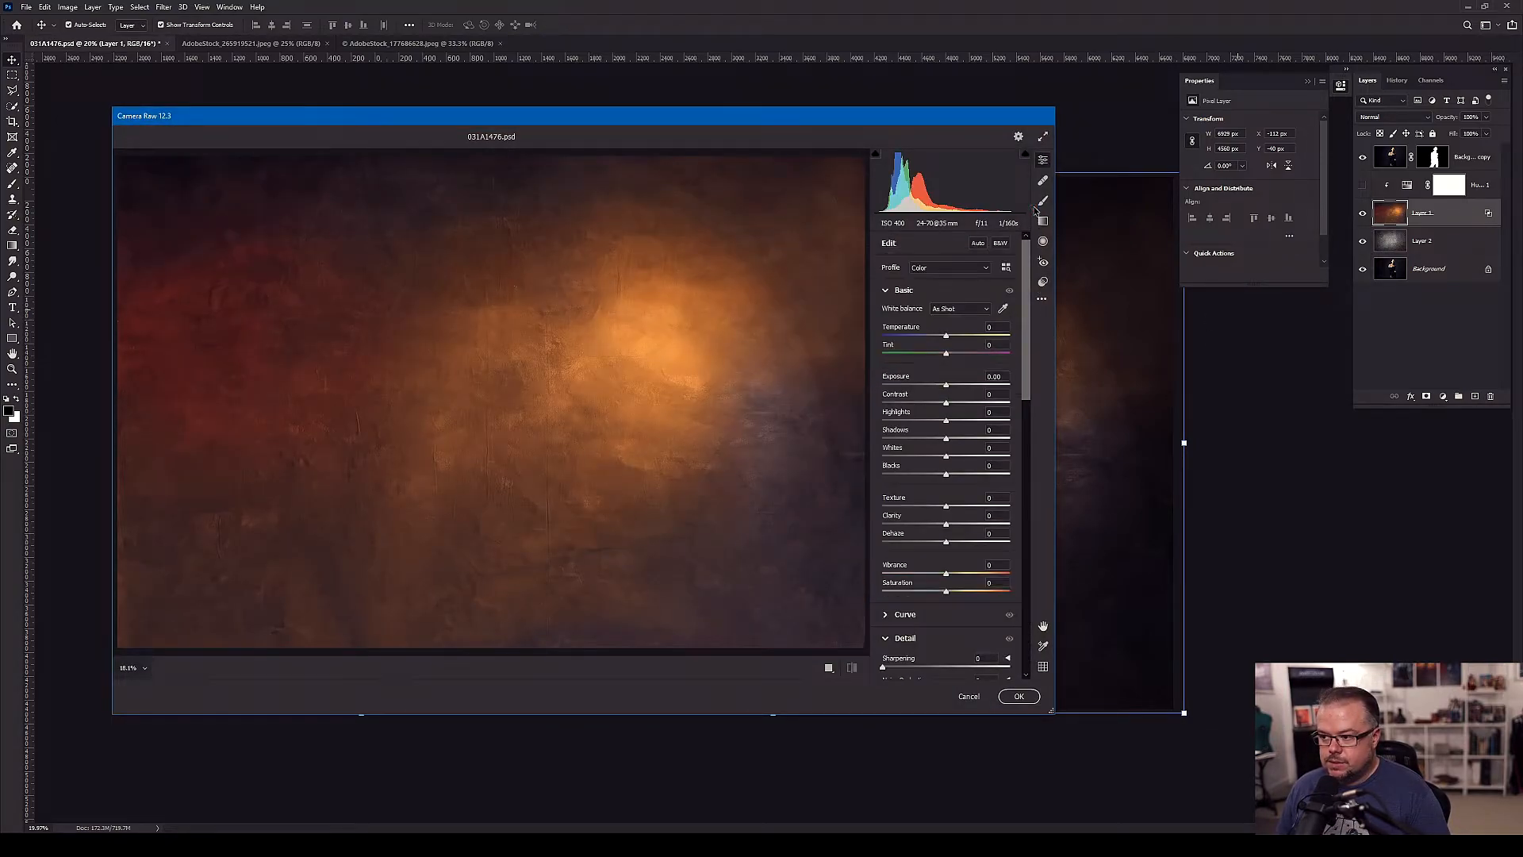
mouse_move(948, 420)
mouse_down()
mouse_move(882, 420)
mouse_move(886, 453)
mouse_move(941, 477)
mouse_move(969, 440)
mouse_up()
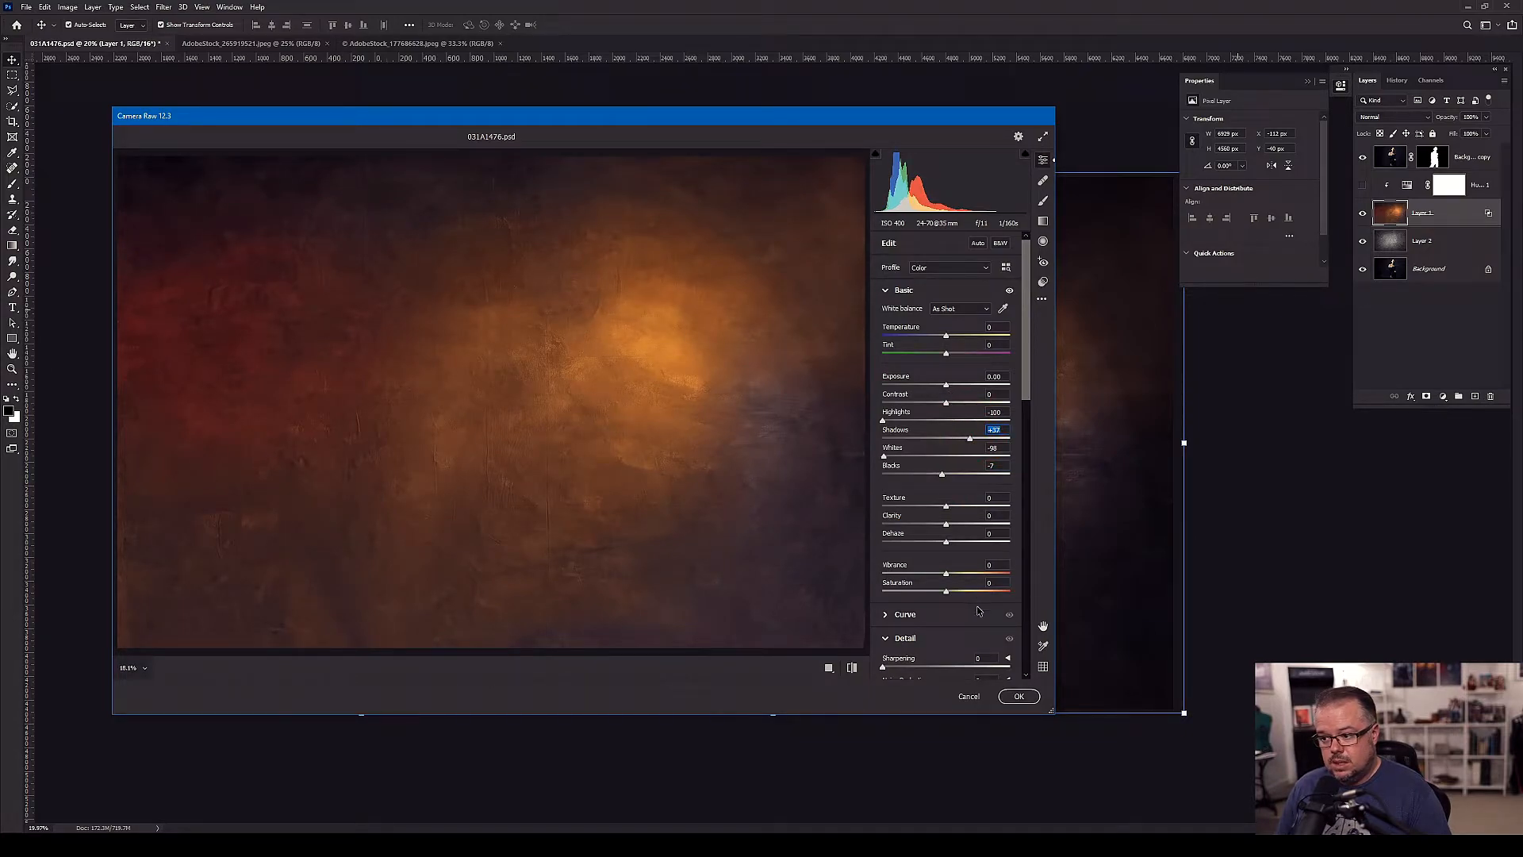
click(1022, 697)
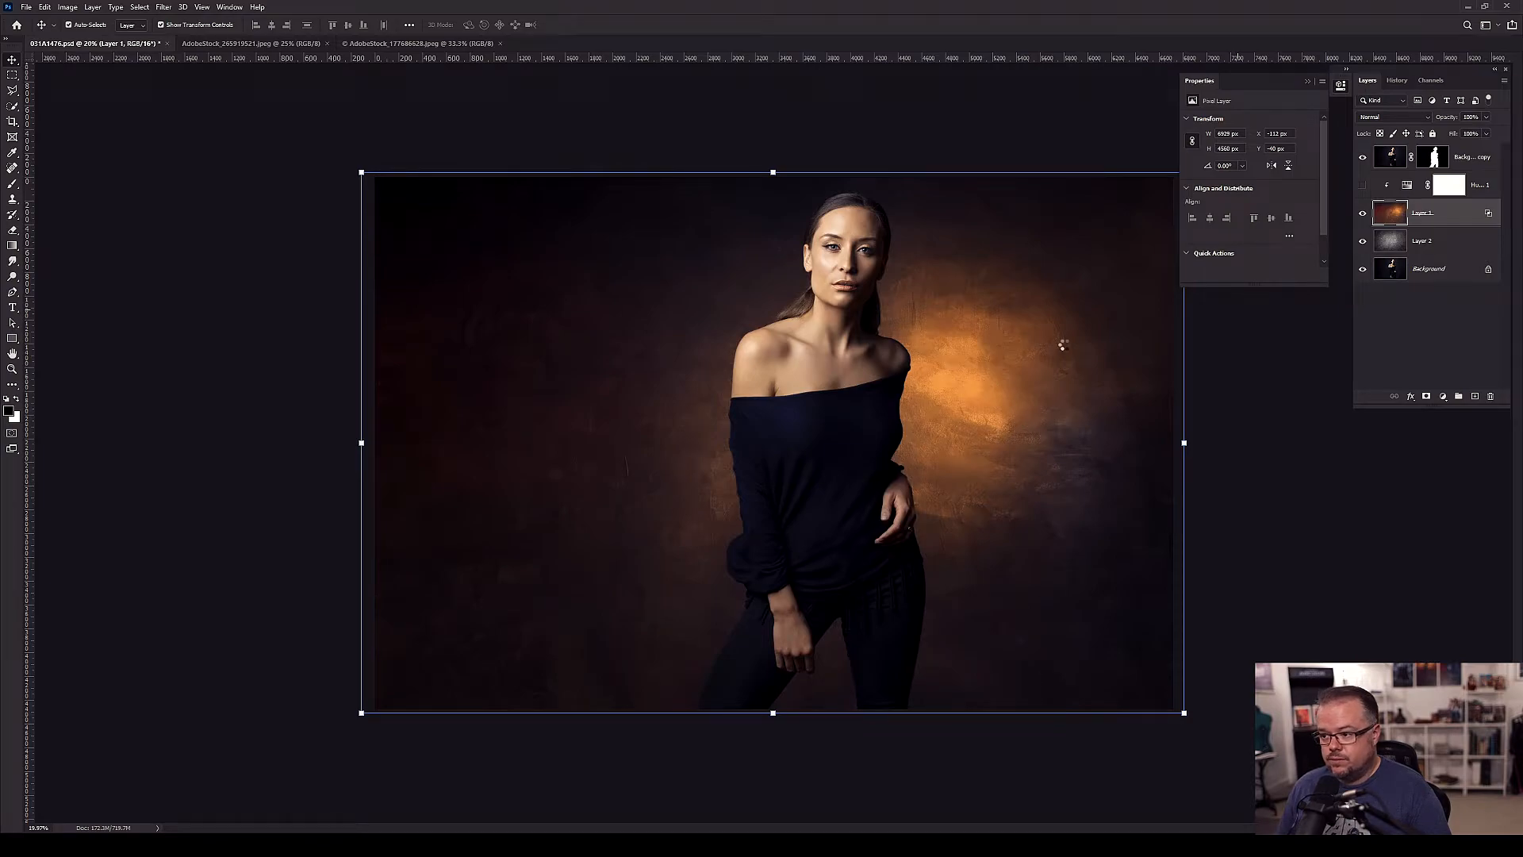
- Show the Hue/Saturation adjustment again and stamp all visible layers into a merged layer above the woman's cutout
click(1364, 184)
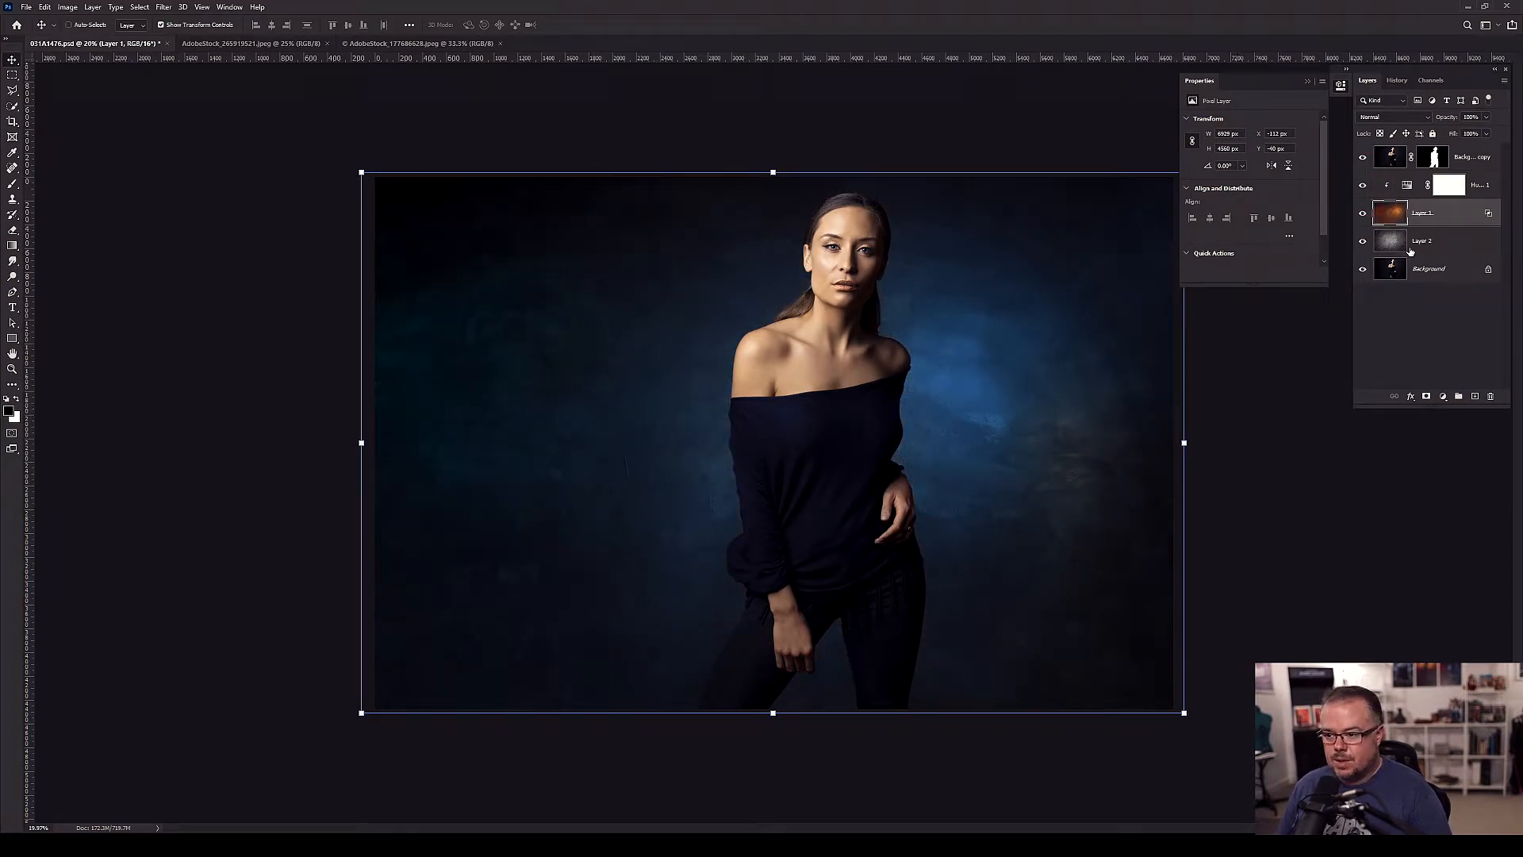
click(1465, 165)
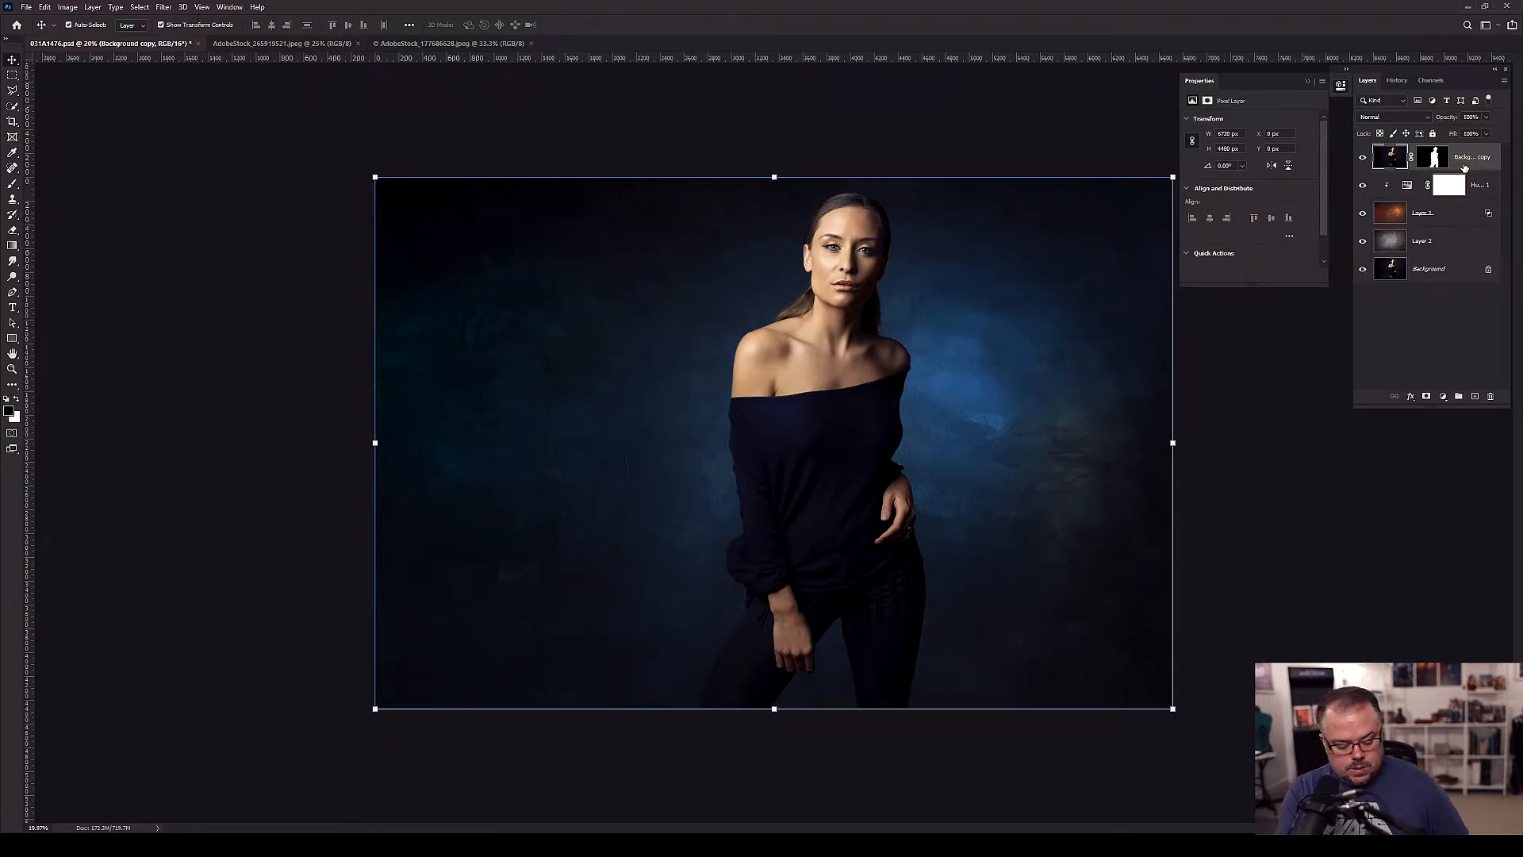
key(ctrl+shift+alt+e)
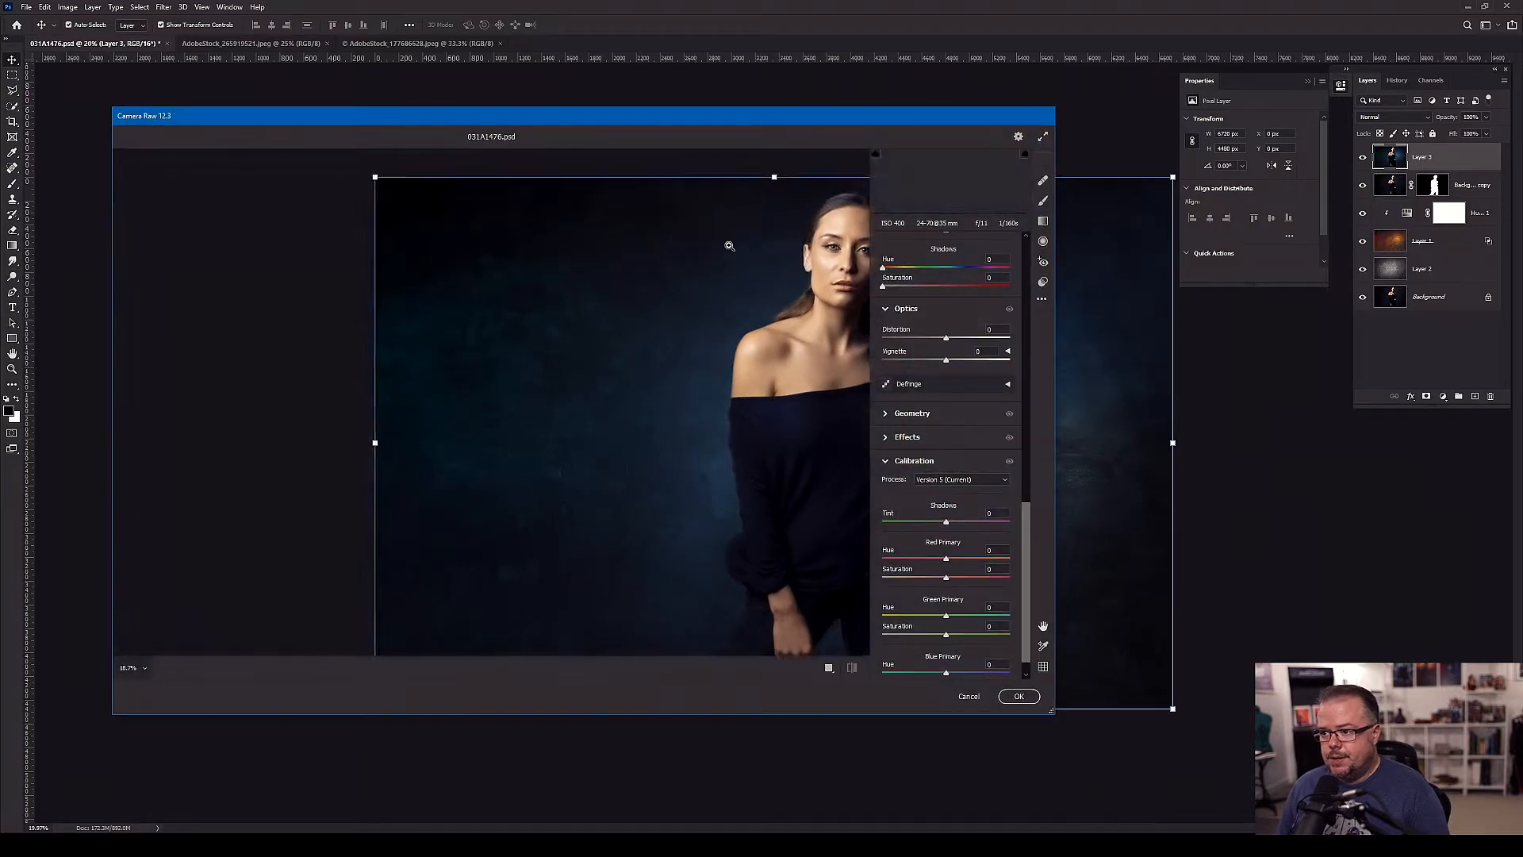
- In Camera Raw, set the merged layer's Calibration Blue Primary saturation to -100 and compare the before and after views
scroll(1030, 610, down, 1)
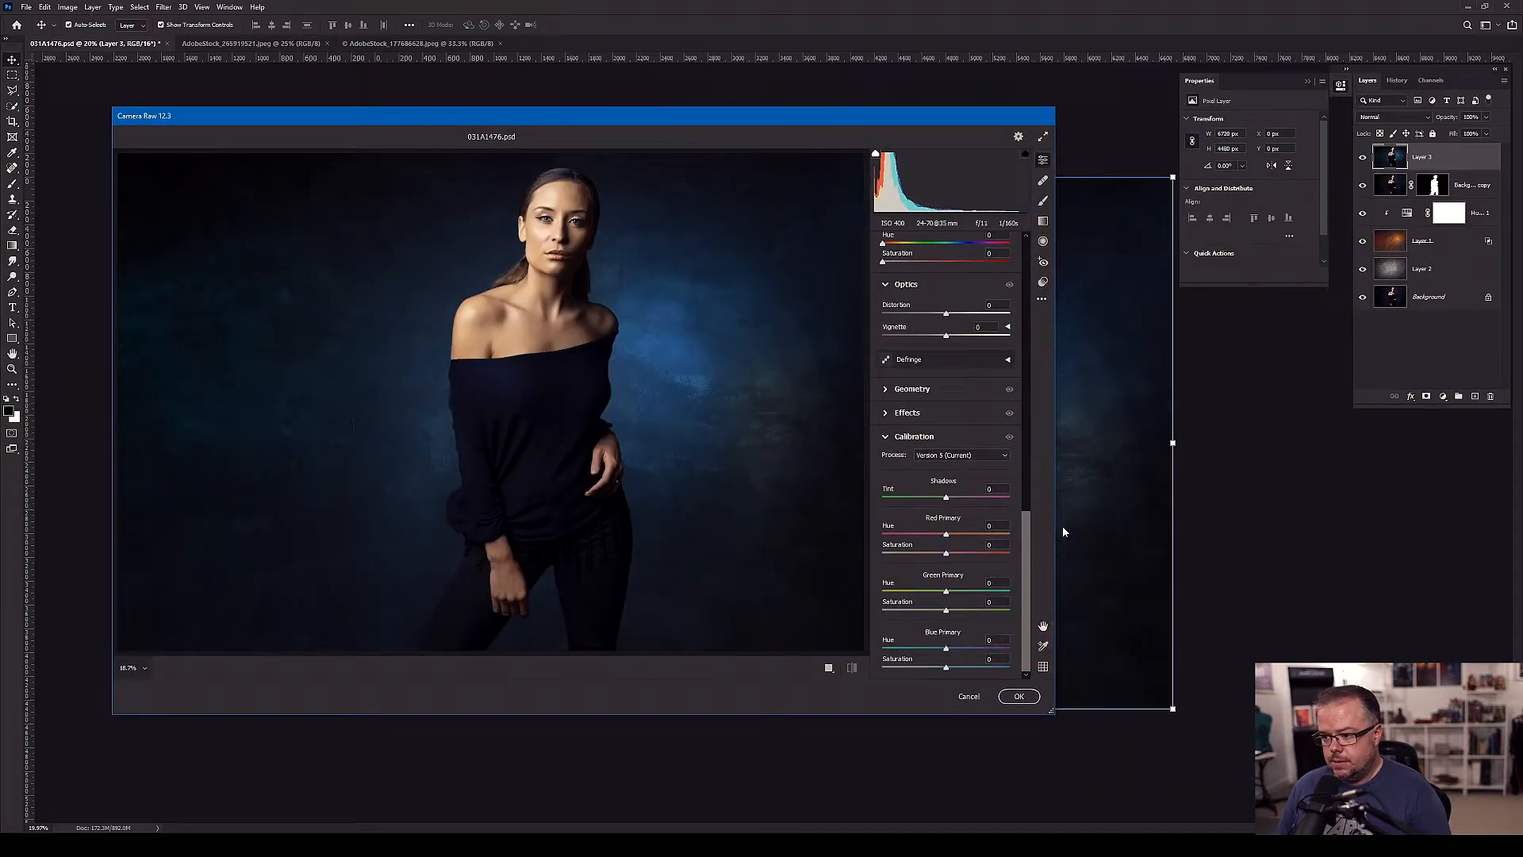
drag(946, 670, 851, 669)
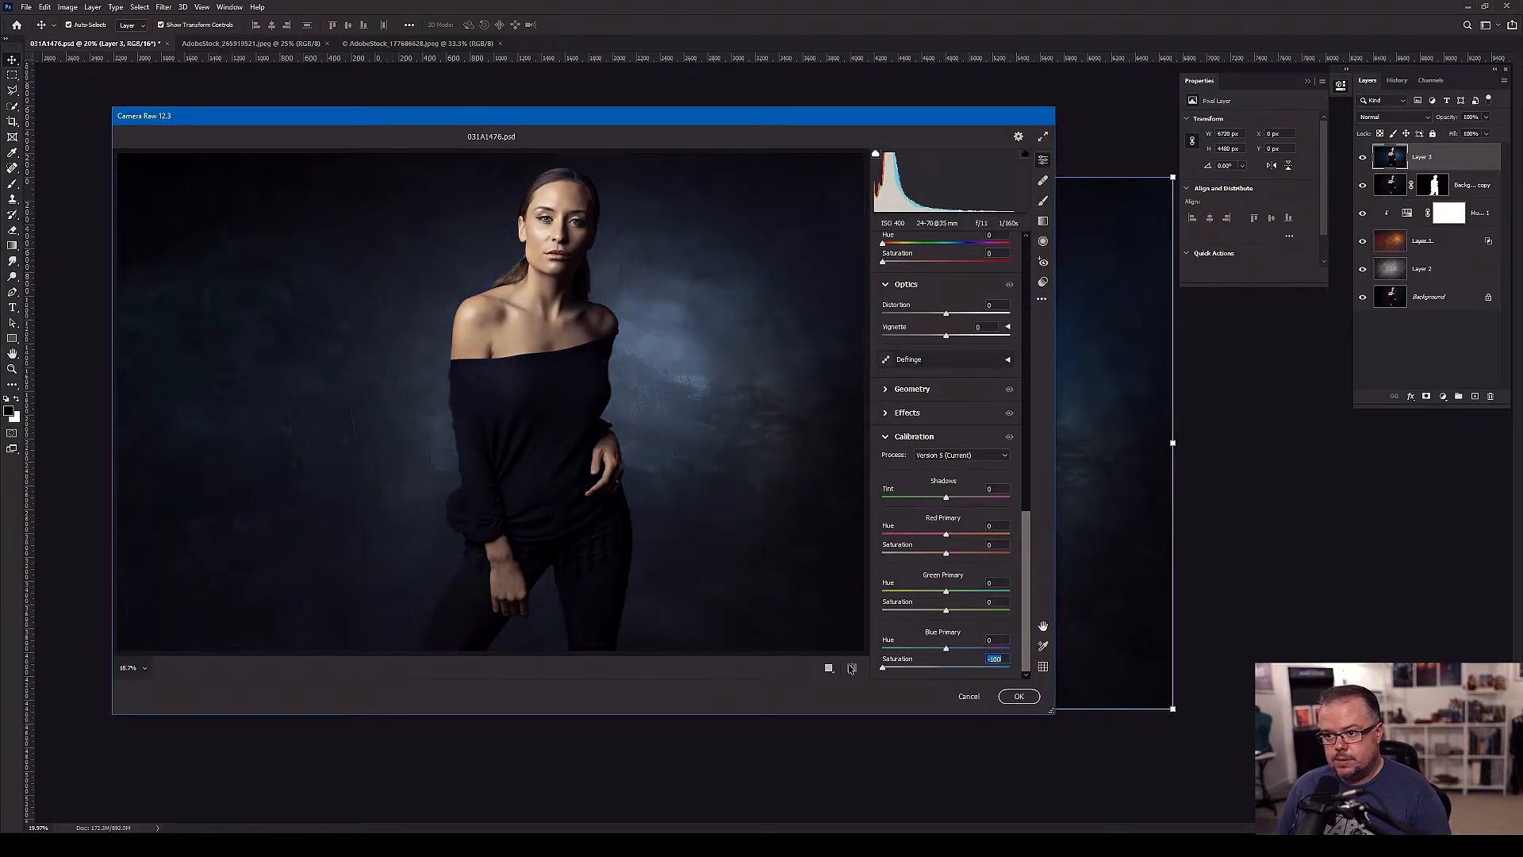
click(852, 667)
click(852, 667)
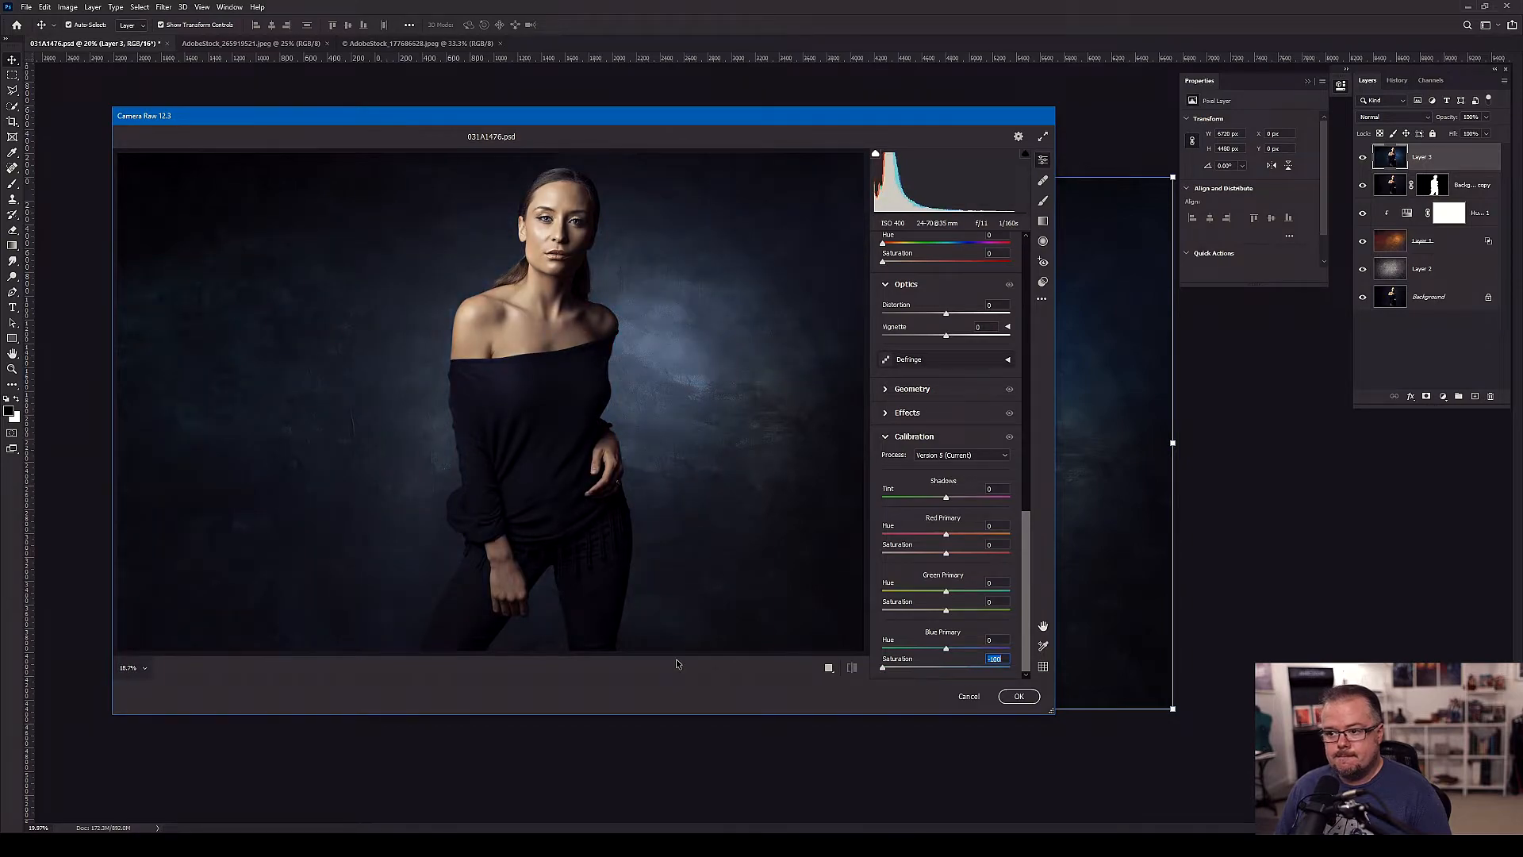
click(855, 667)
click(856, 667)
- Ease the Blue Primary desaturation partway back, apply the filter and duplicate the merged layer
mouse_move(882, 668)
mouse_down()
mouse_move(938, 673)
mouse_move(909, 673)
mouse_up()
click(1019, 697)
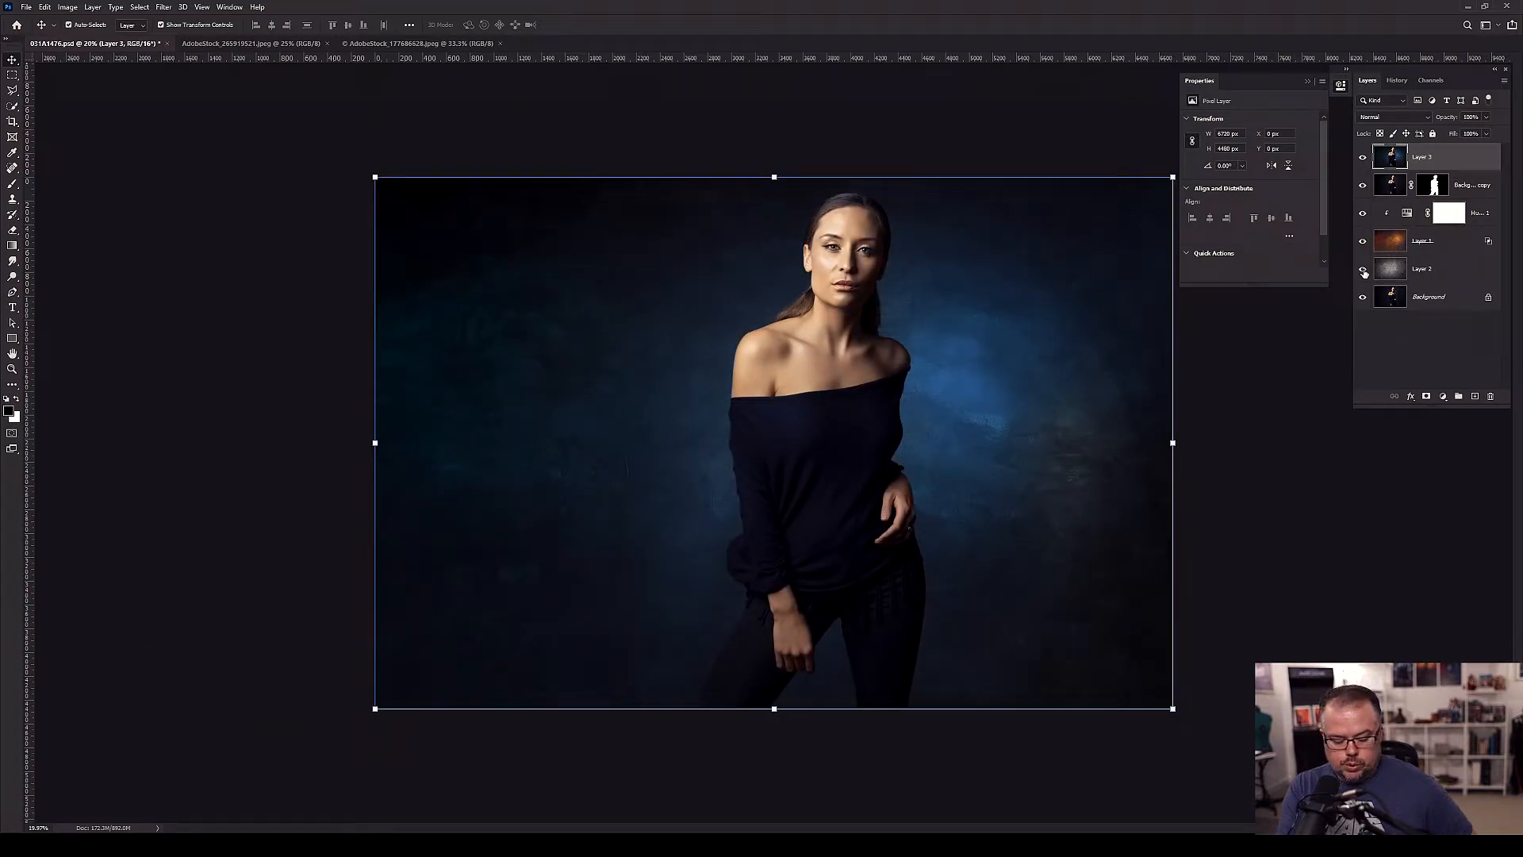
key(ctrl+j)
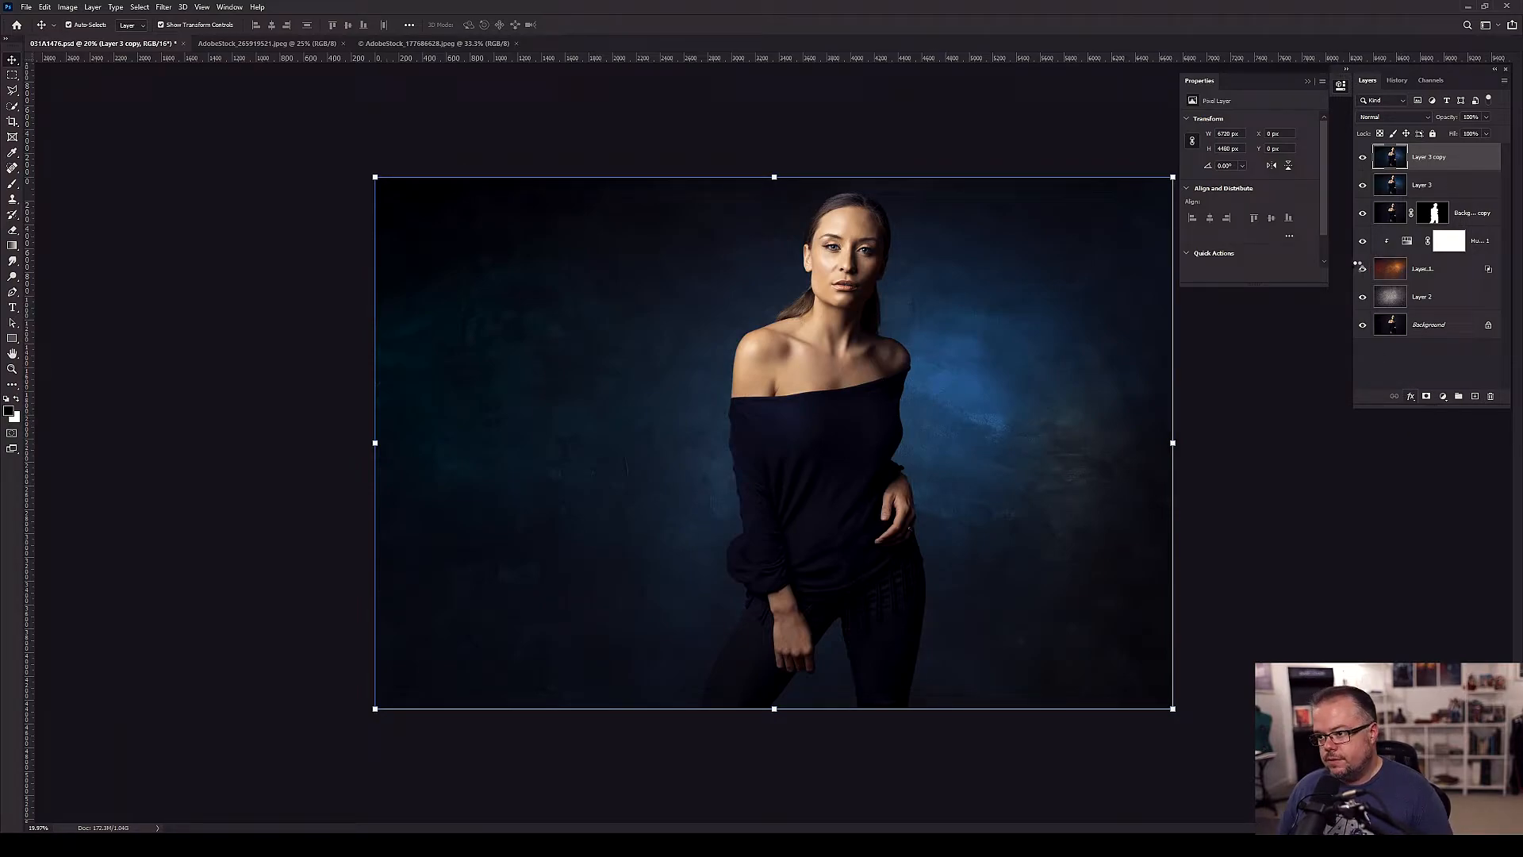
- In Camera Raw, set the duplicated merged layer's Calibration saturation to -40 for Blue Primary, +20 for Red Primary and +14 for Green Primary
key(ctrl+shift+a)
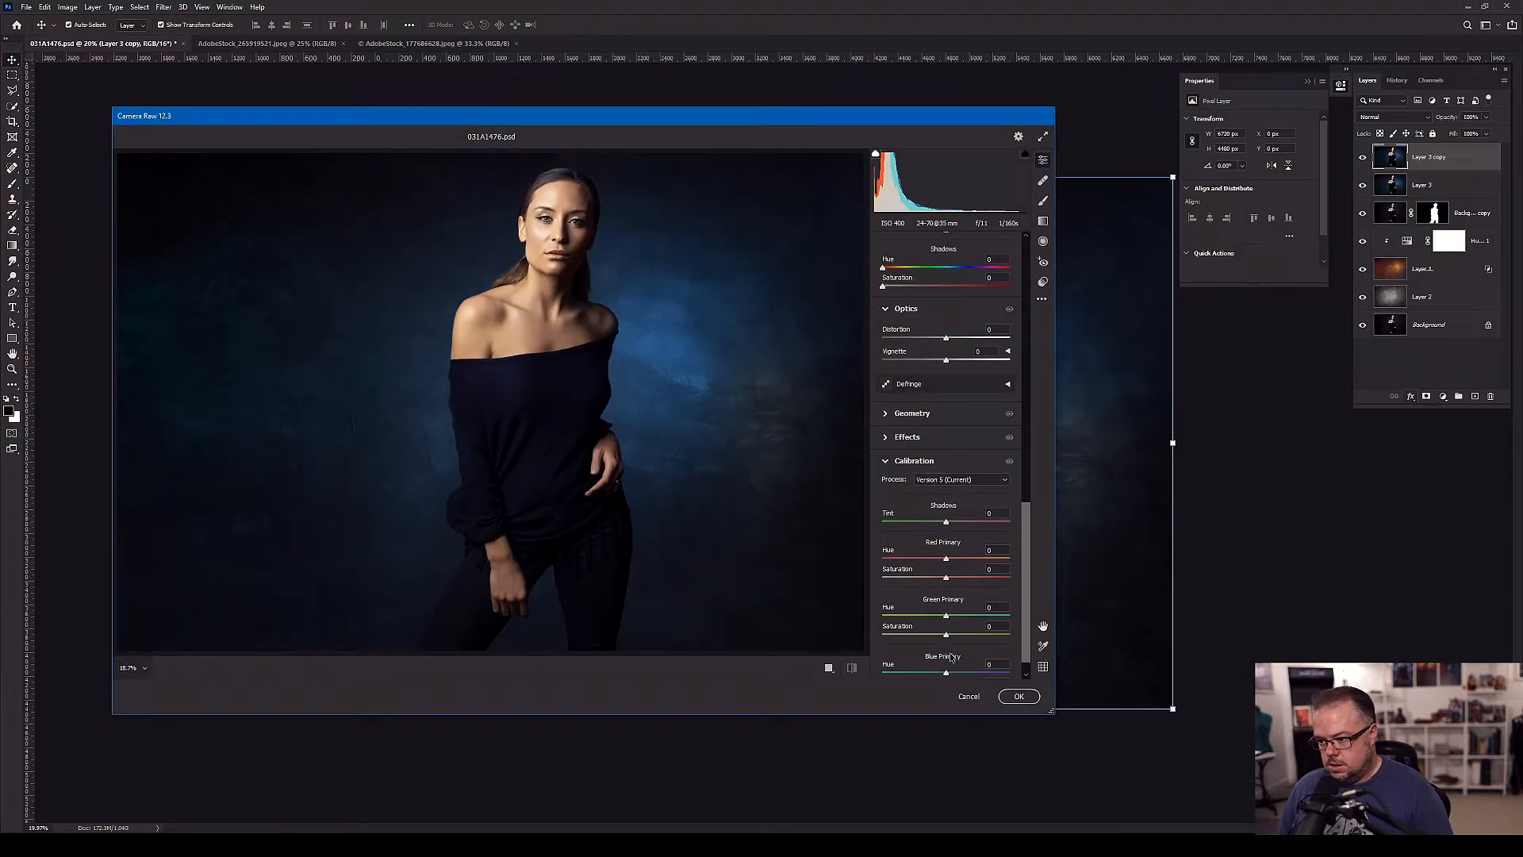
scroll(952, 658, down, 1)
drag(945, 668, 921, 668)
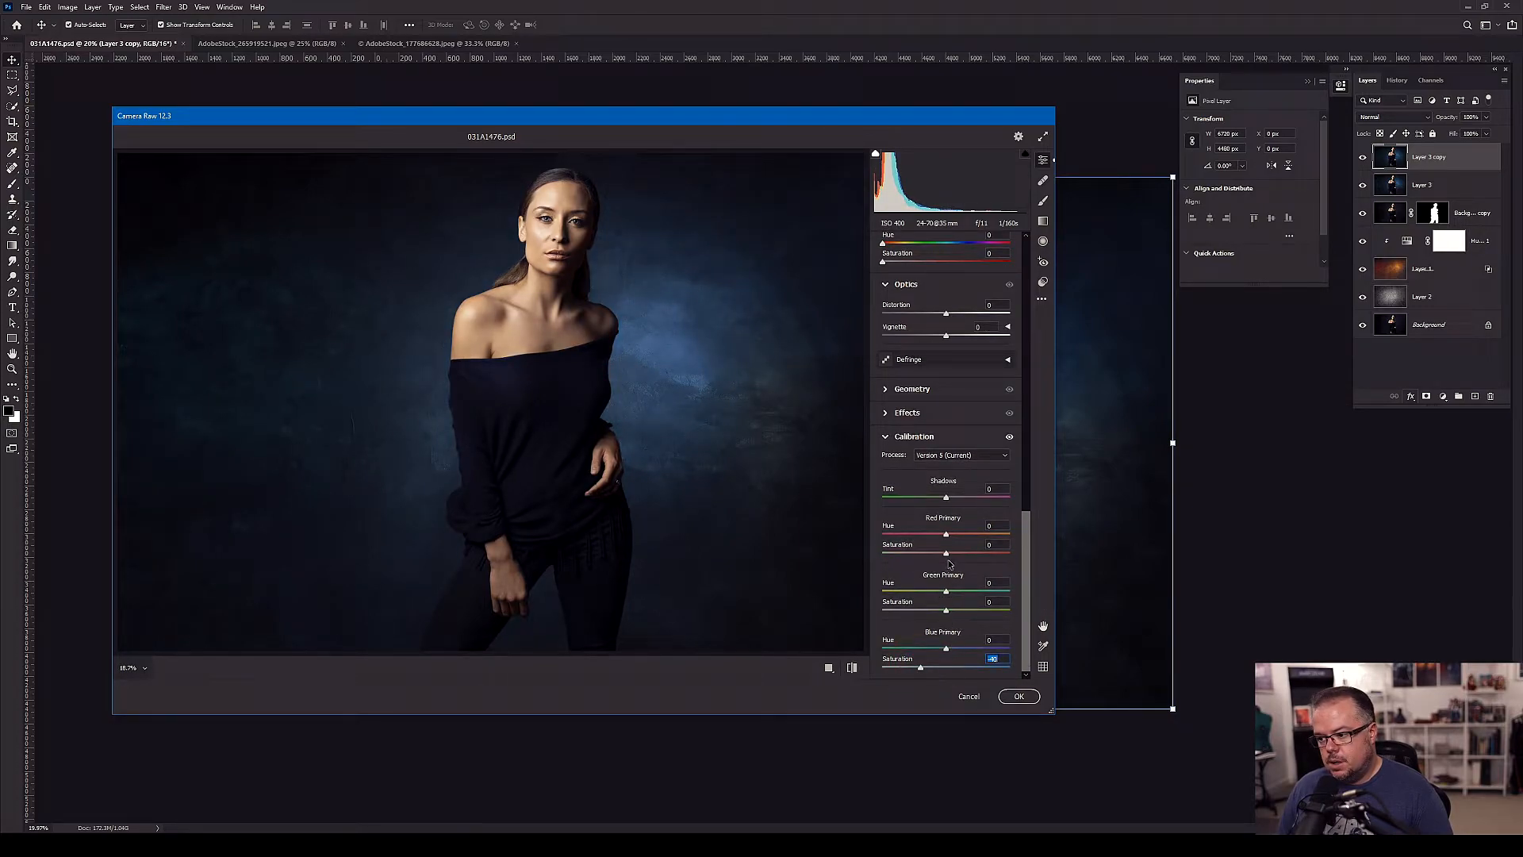
mouse_move(947, 553)
mouse_down()
mouse_move(973, 558)
mouse_move(958, 558)
mouse_up()
drag(949, 613, 956, 617)
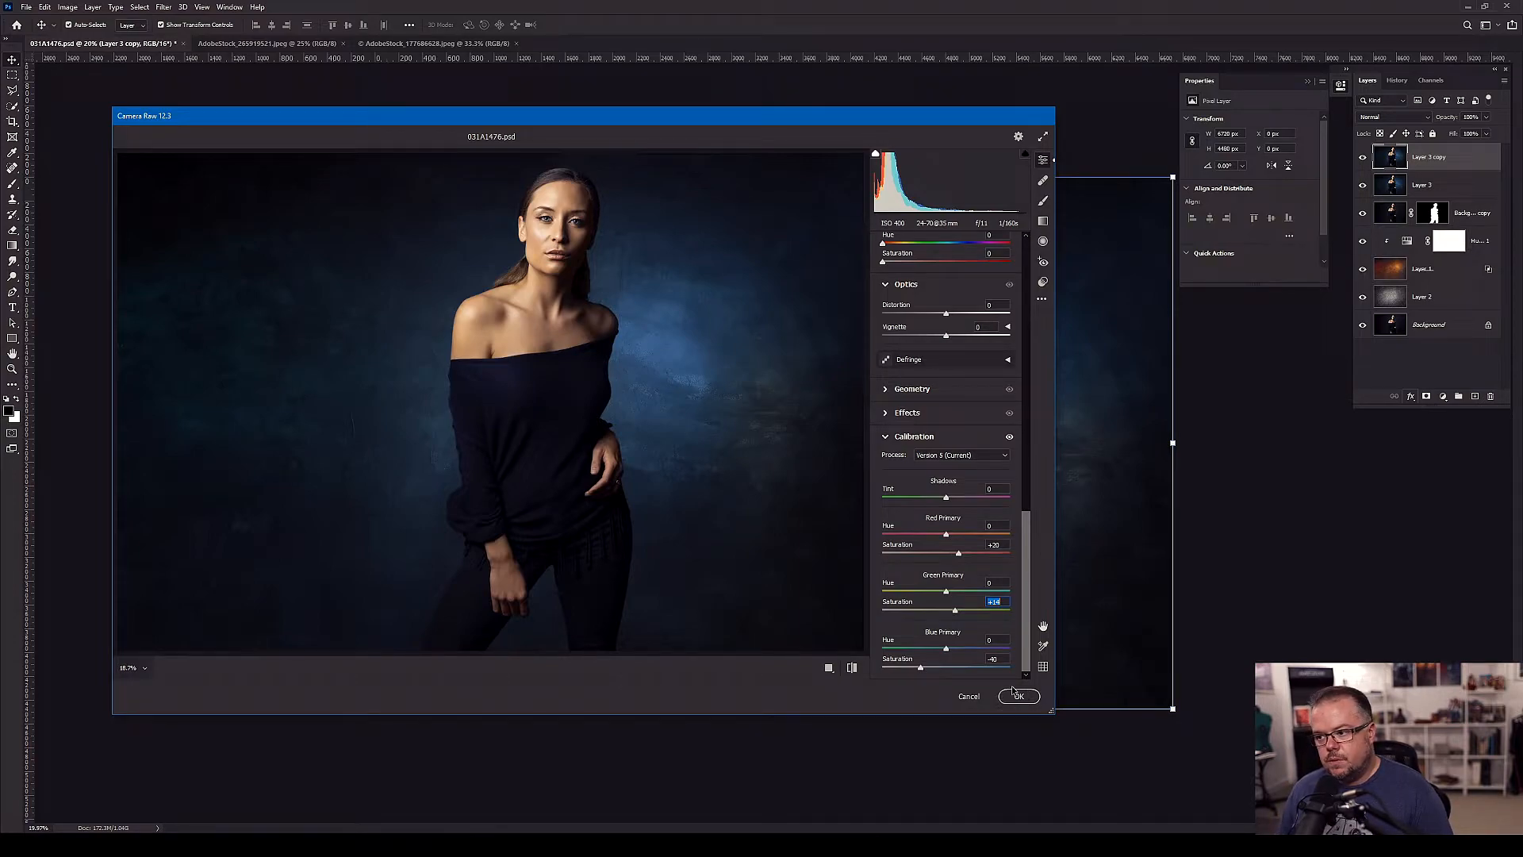
- Split-tone the shadows blue with hue 222 and saturation 42
scroll(986, 637, up, 3)
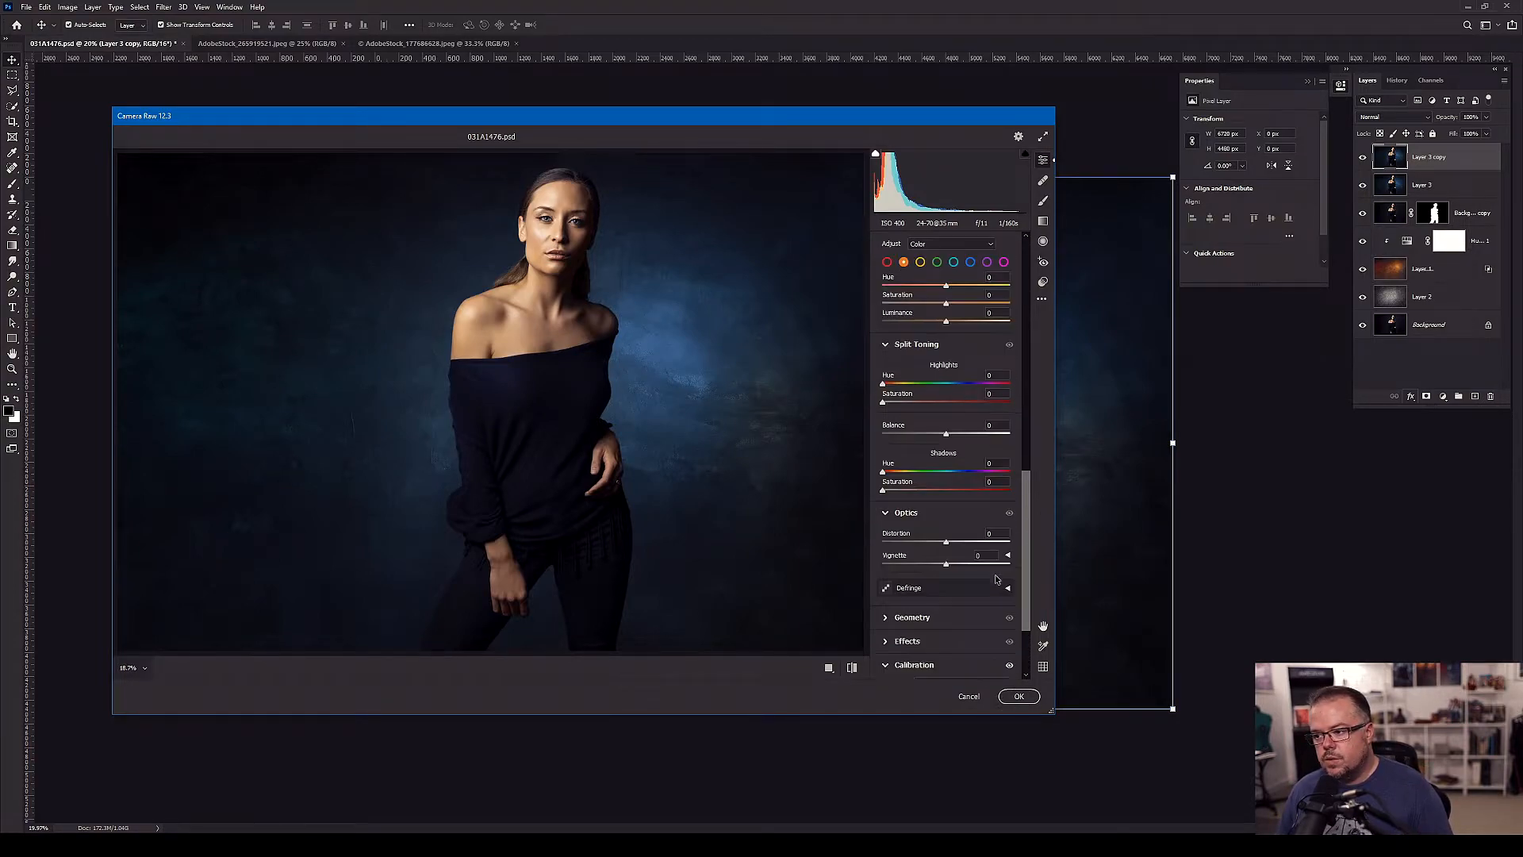
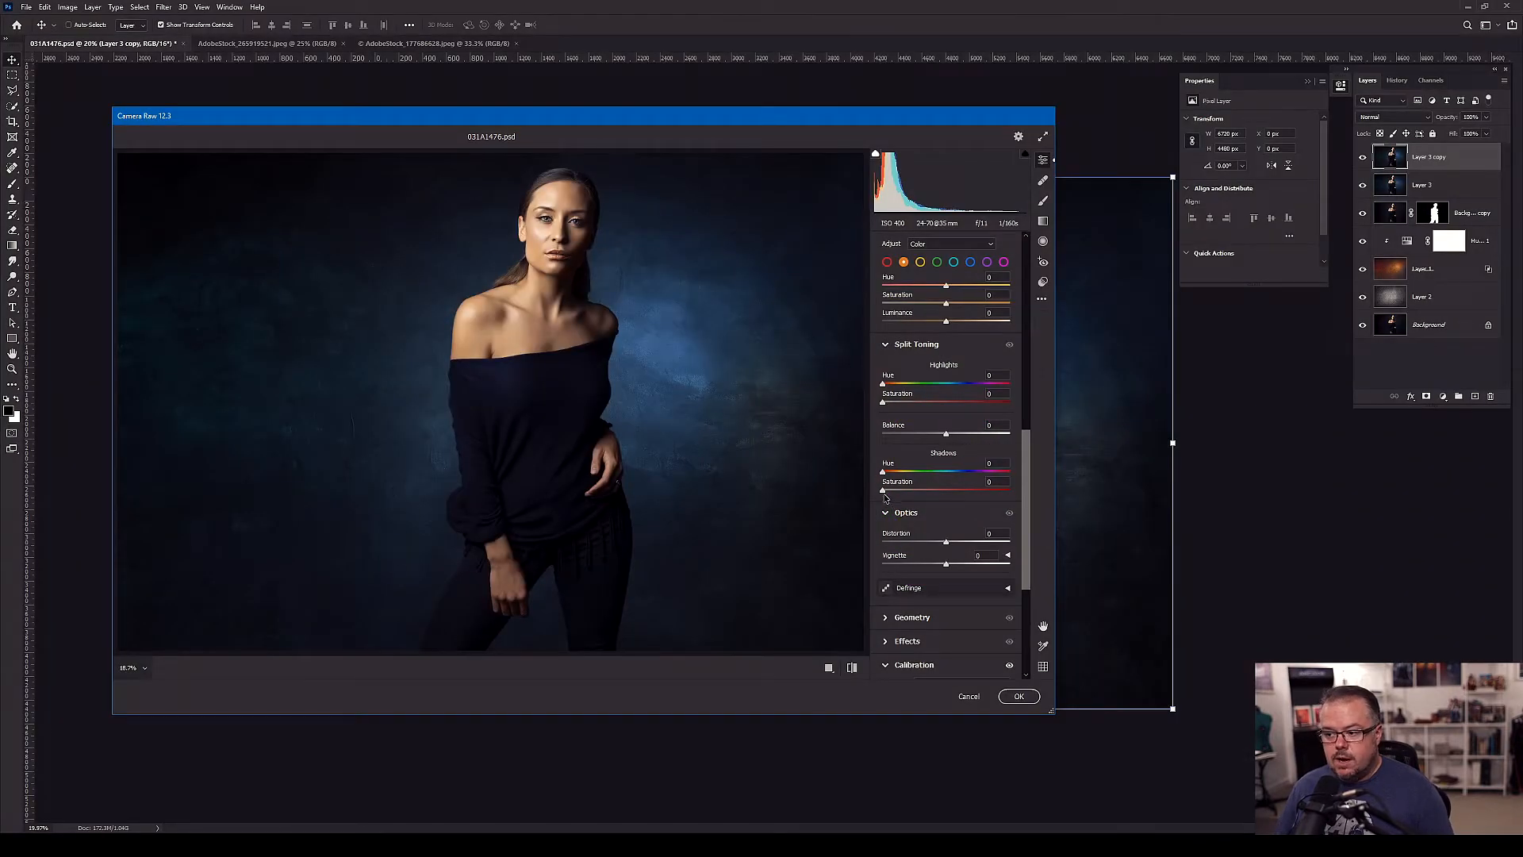
drag(887, 494, 1001, 479)
double_click(1000, 474)
drag(882, 491, 944, 492)
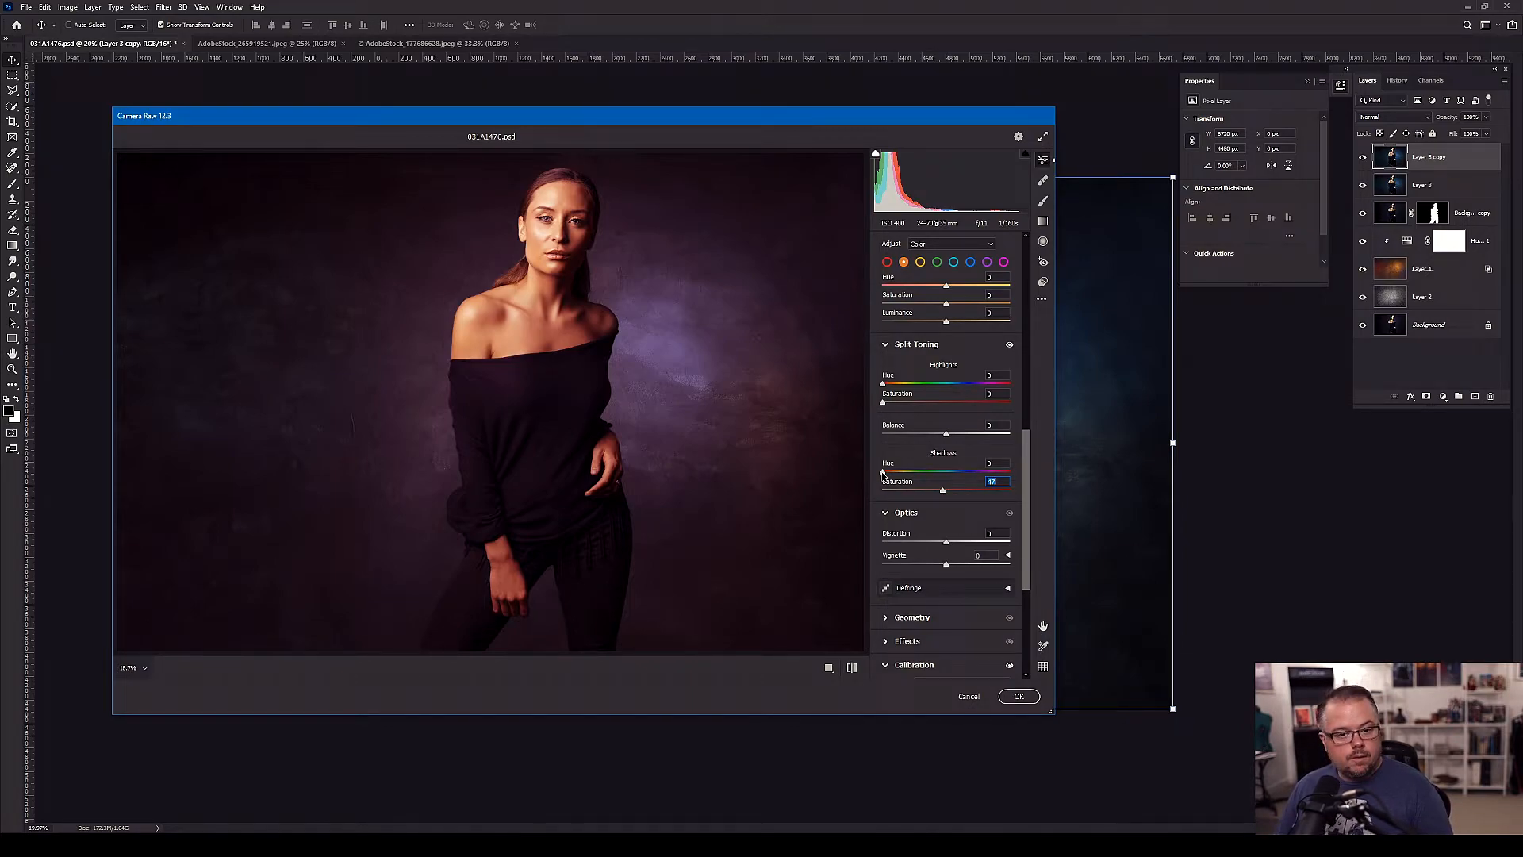
click(882, 474)
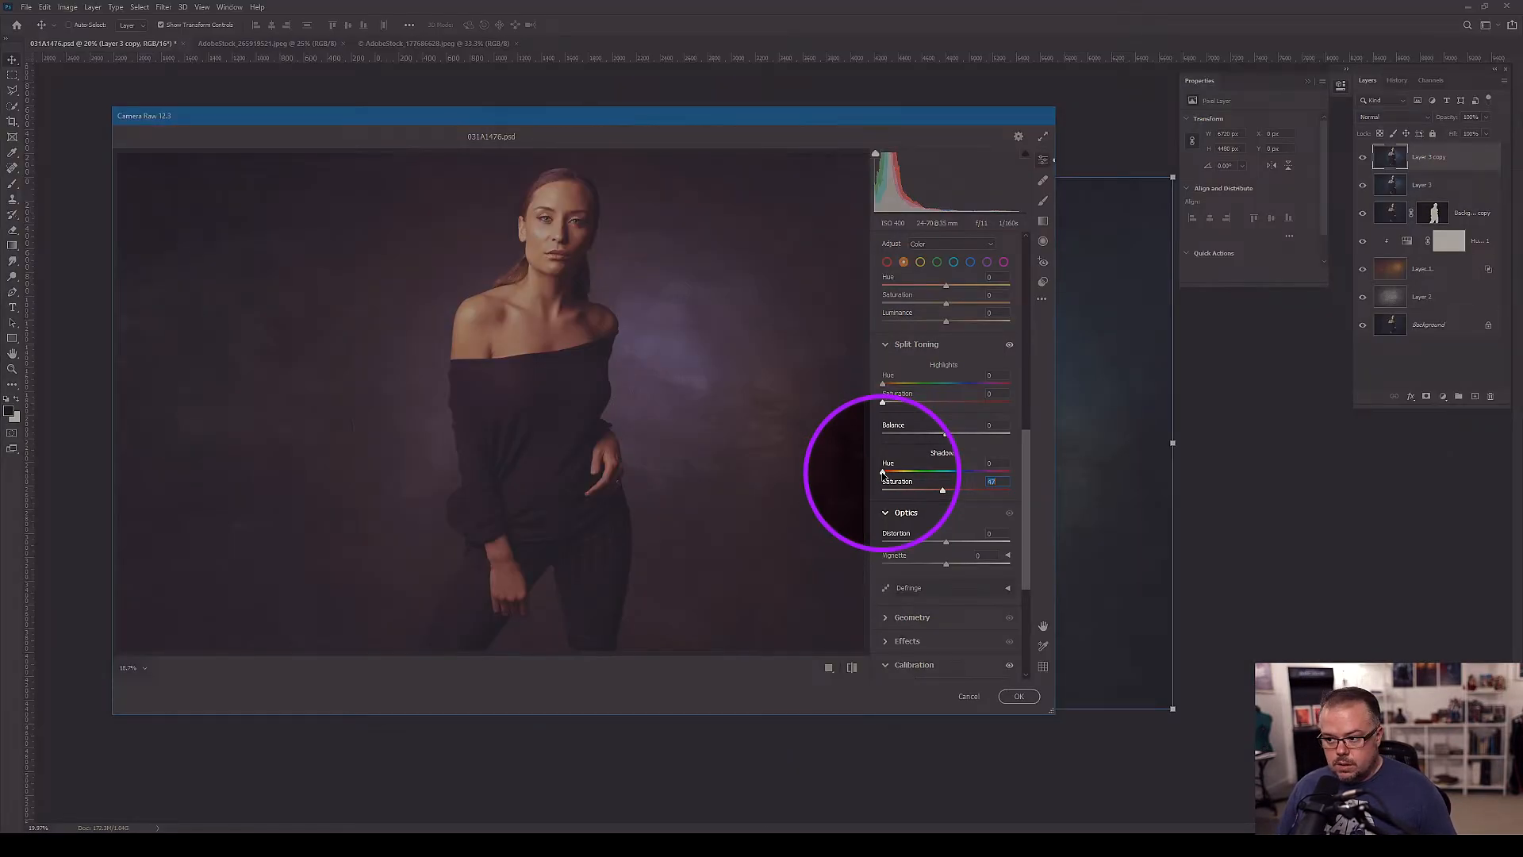
drag(883, 474, 936, 493)
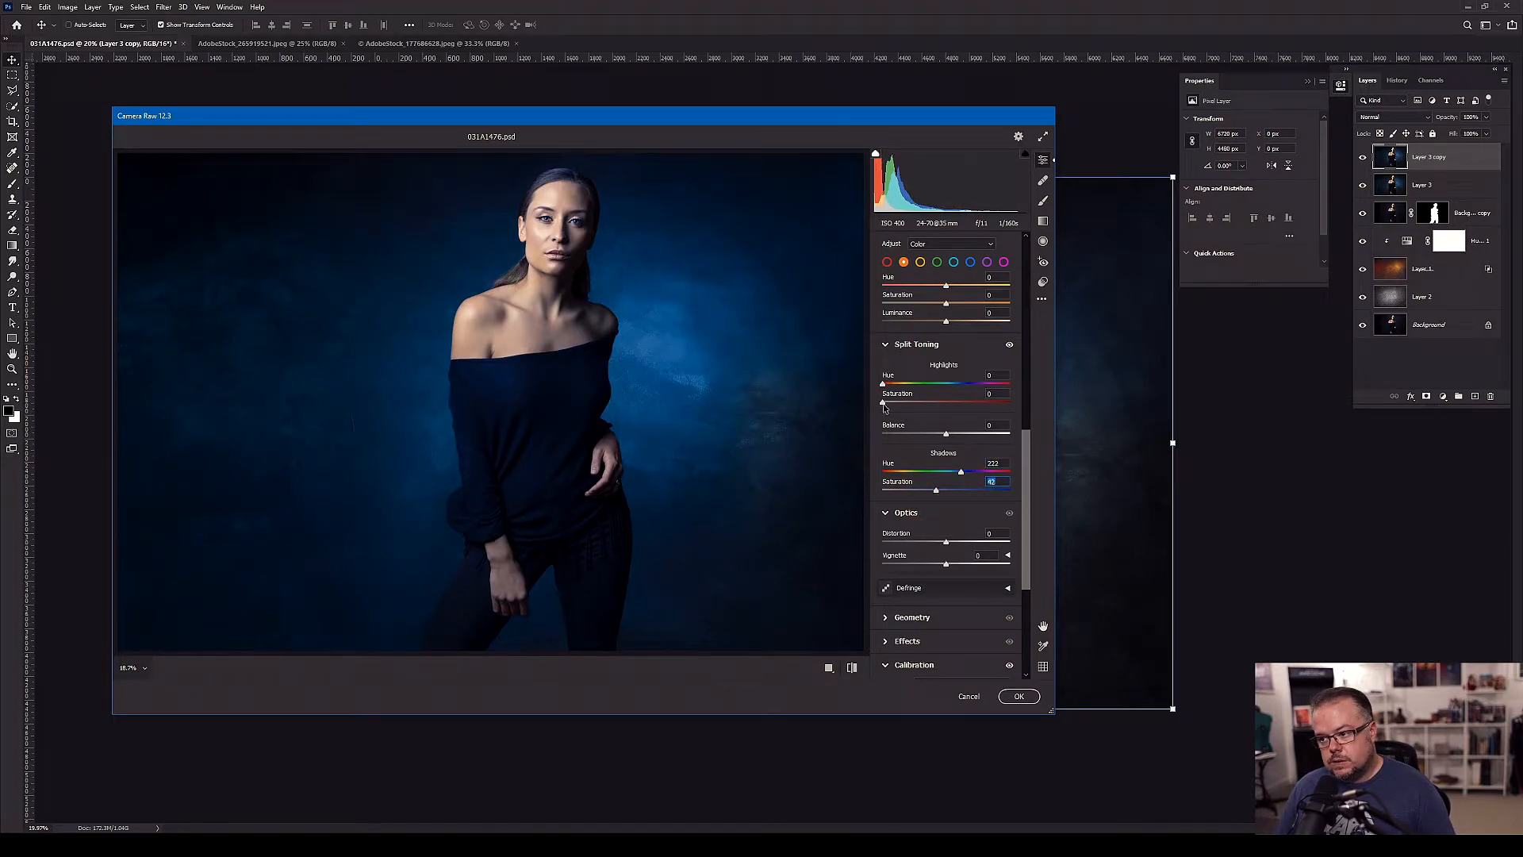
- Warm the split-toning highlights with hue about 40 and saturation about 31, and apply the Camera Raw filter
mouse_move(882, 404)
mouse_down()
mouse_move(930, 404)
mouse_move(896, 387)
mouse_up()
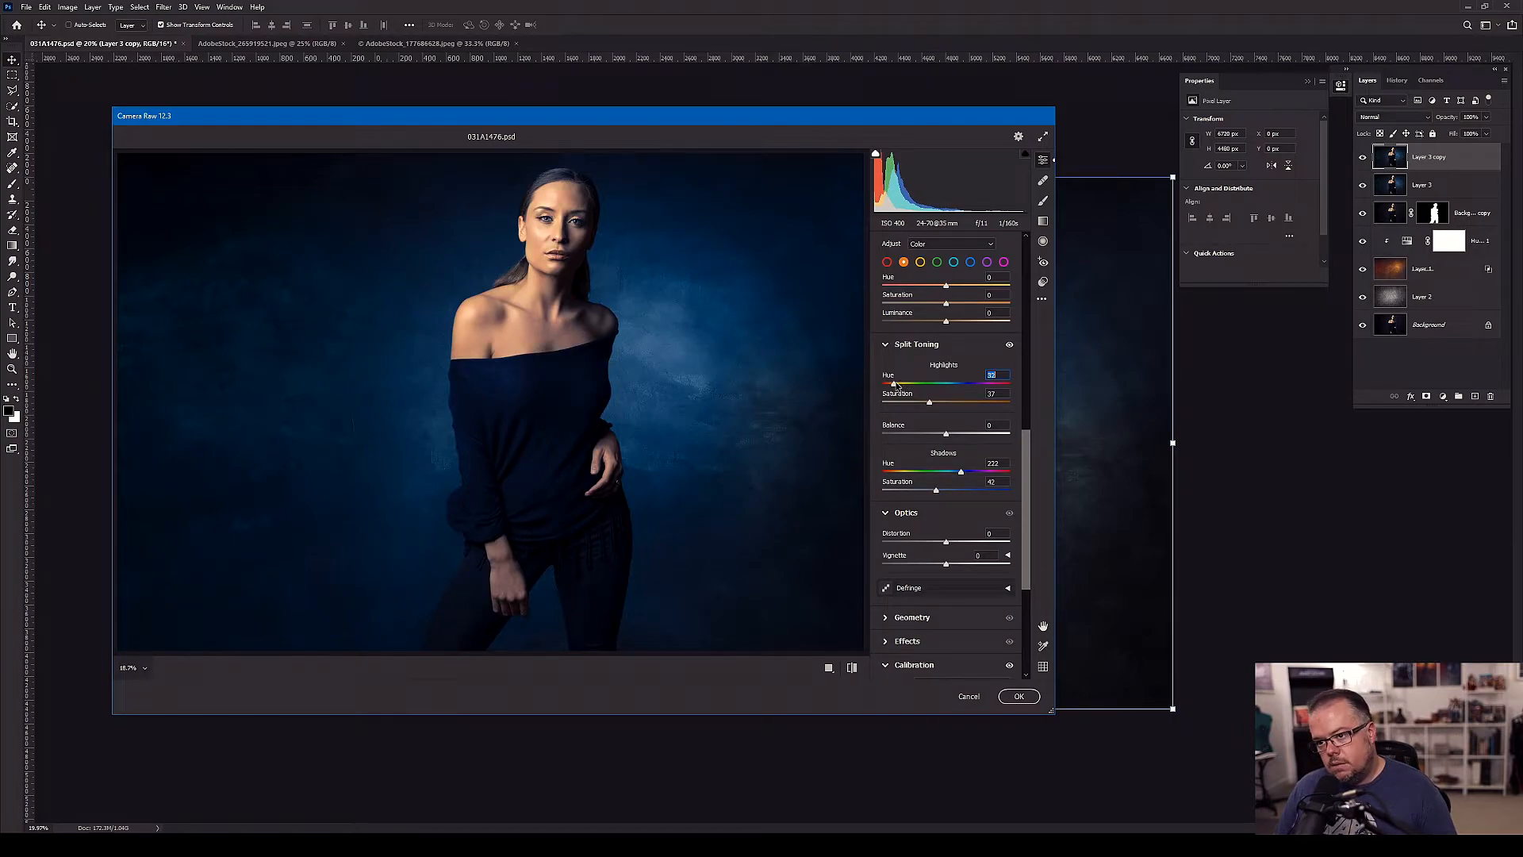
drag(929, 404, 922, 404)
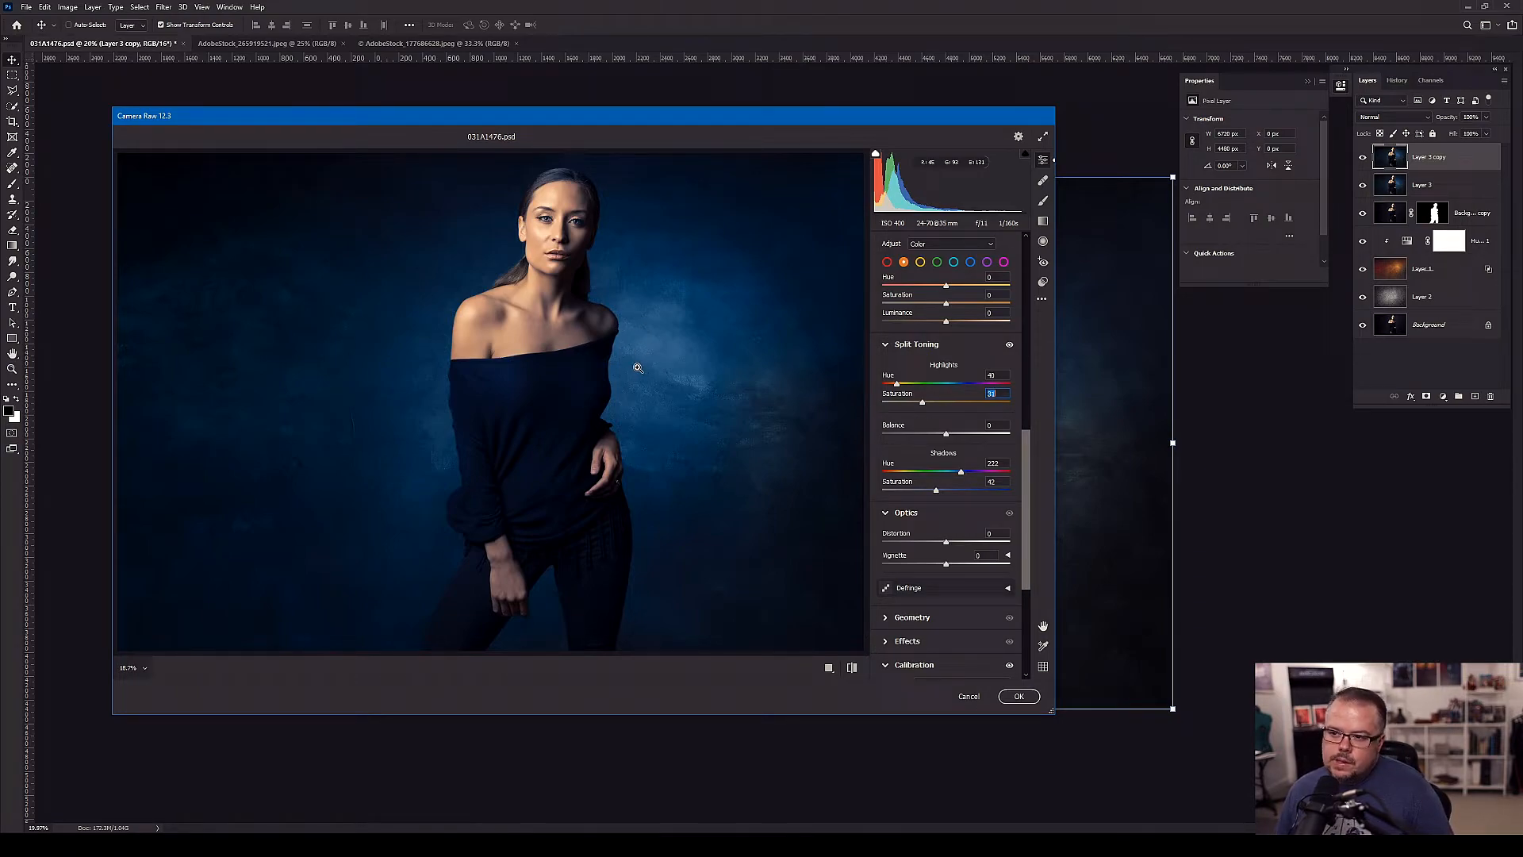
click(1018, 696)
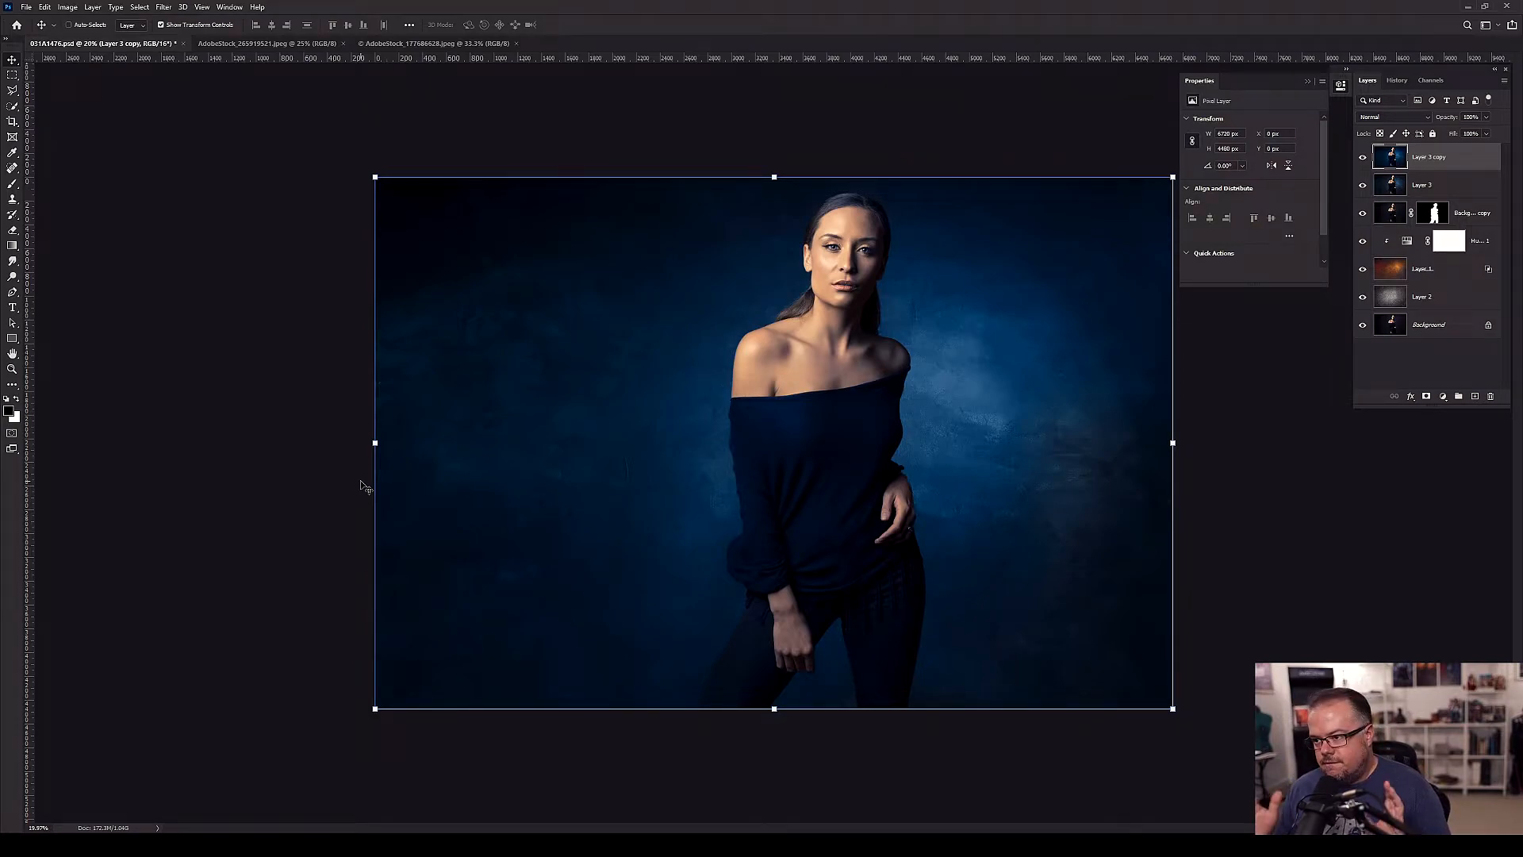
- Hide the graded top layer and duplicate Layer 3
click(1363, 156)
click(1445, 186)
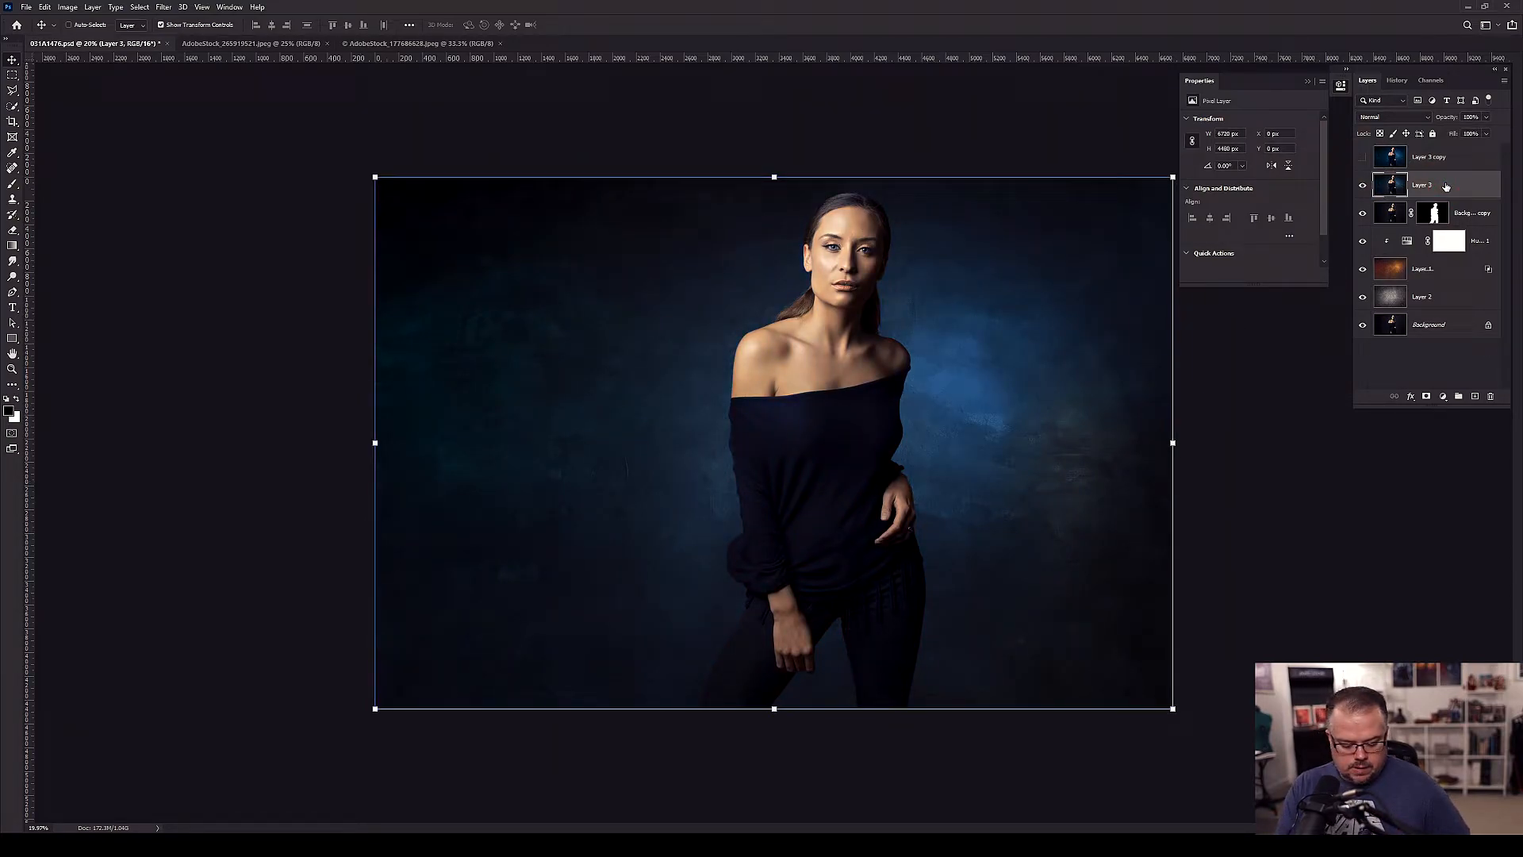
key(ctrl+j)
key(a)
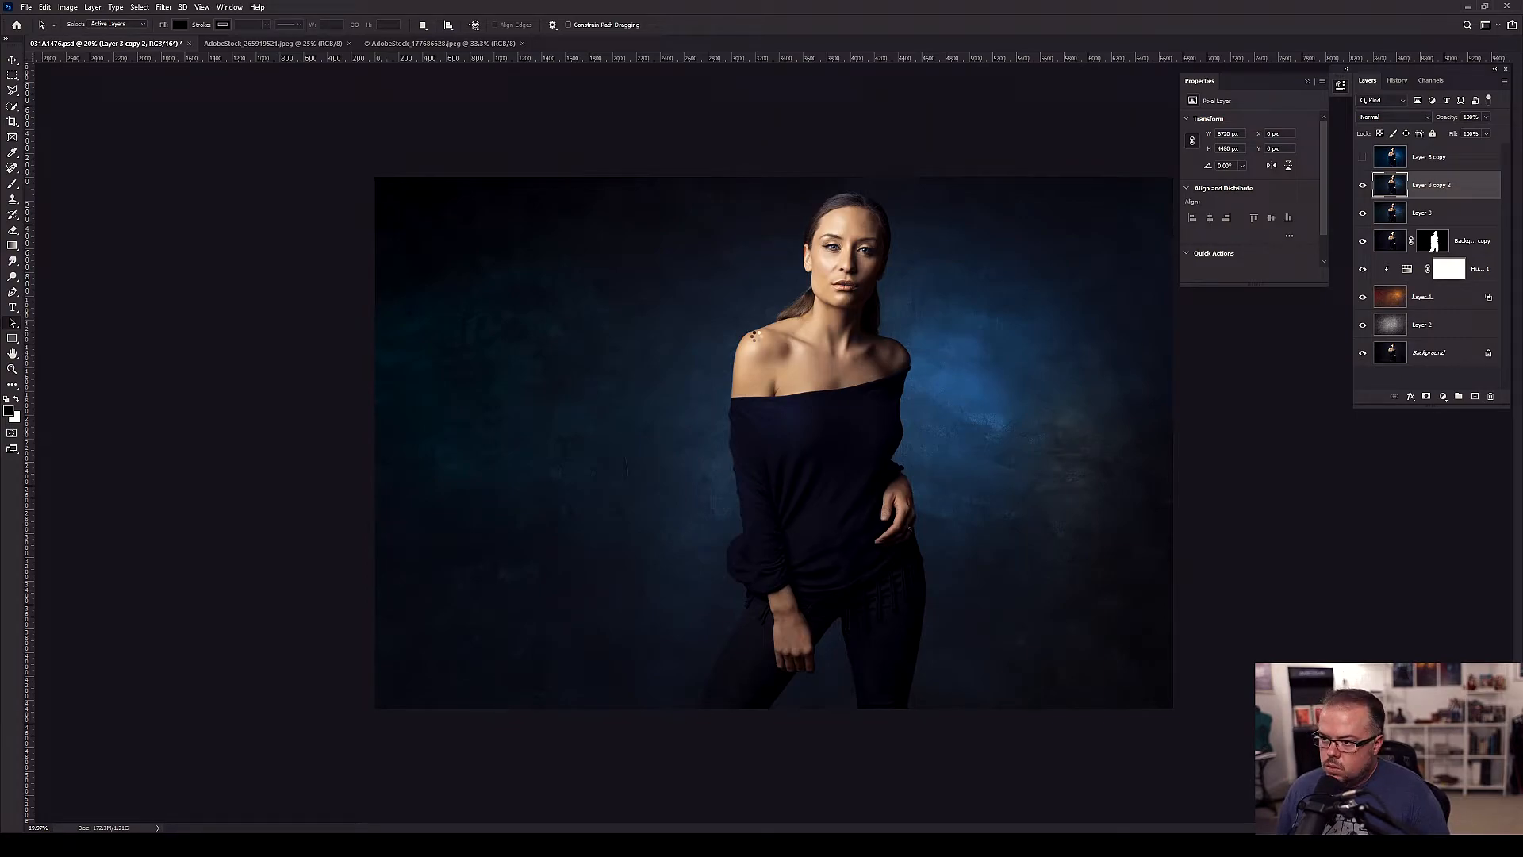
- Try a Camera Raw grade on the new copy with Blue Primary saturation -63 and split-toning shadow hue 259, and discard it
key(ctrl+shift+a)
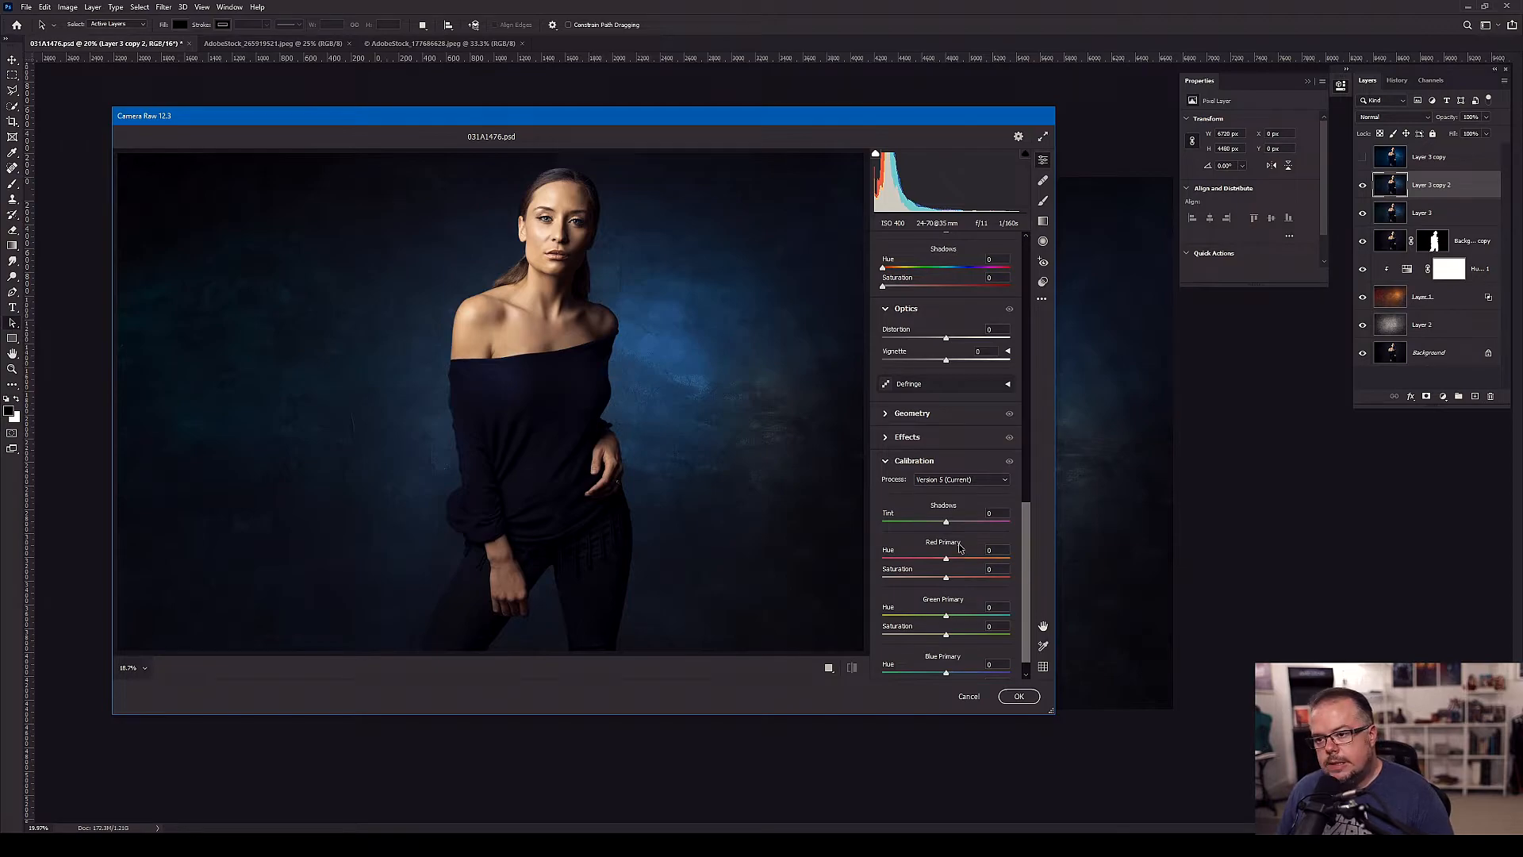
scroll(959, 627, down, 1)
drag(945, 667, 906, 674)
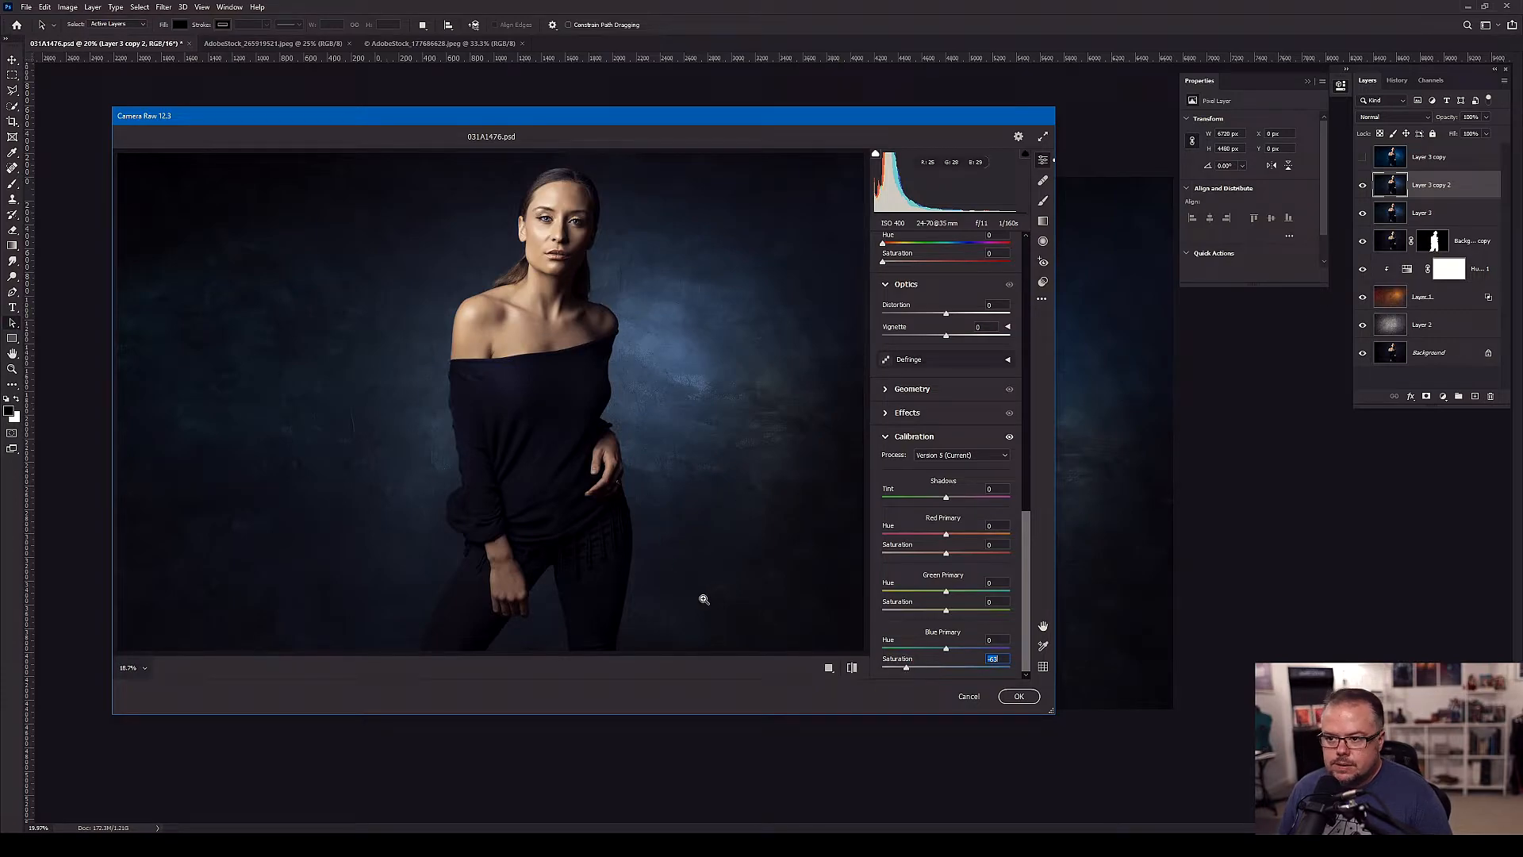
scroll(1007, 556, up, 5)
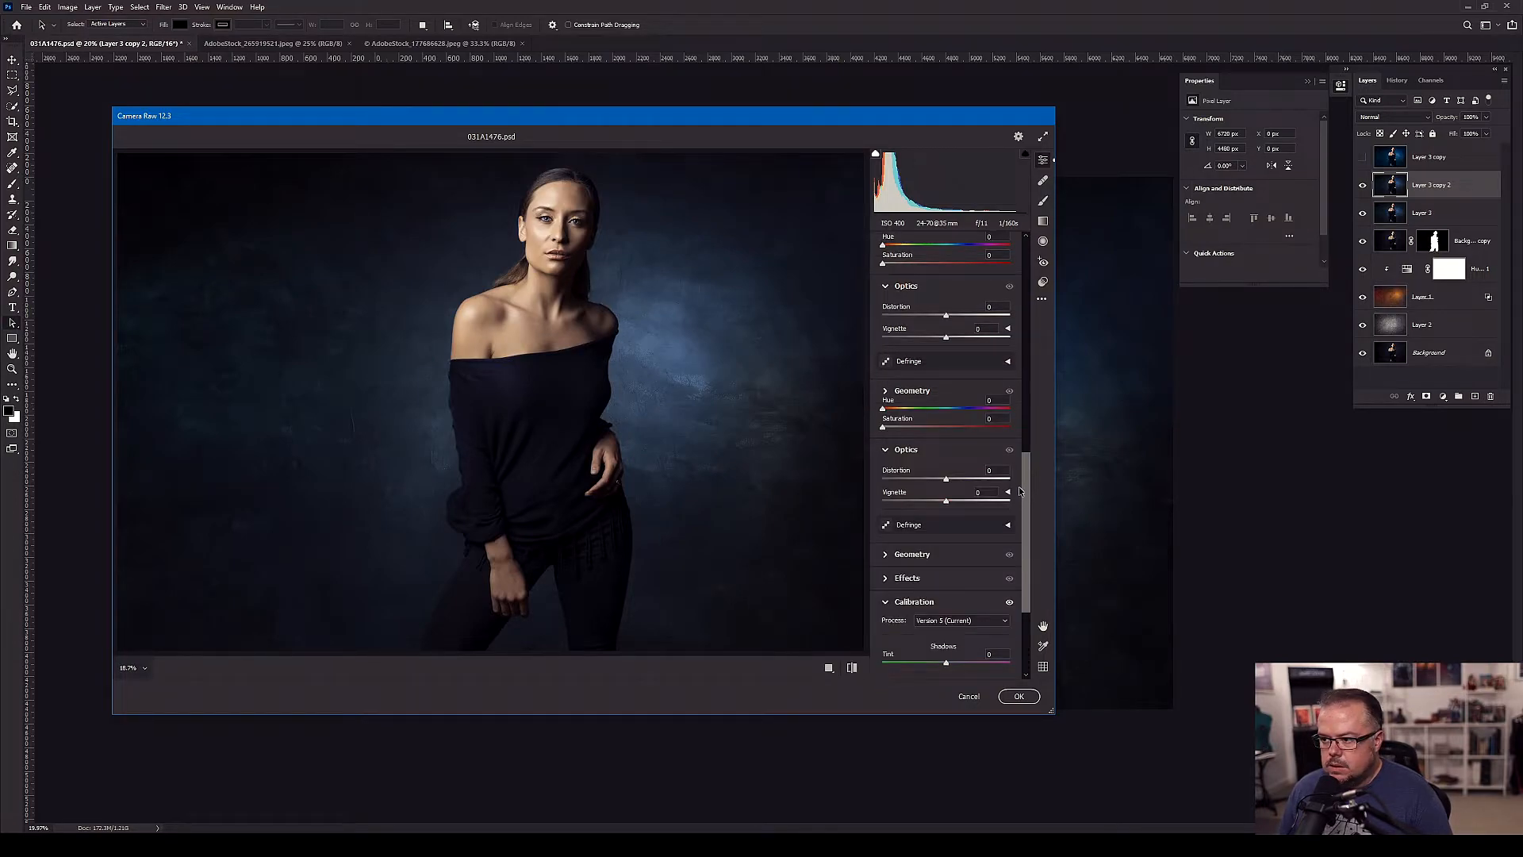
drag(883, 557, 925, 565)
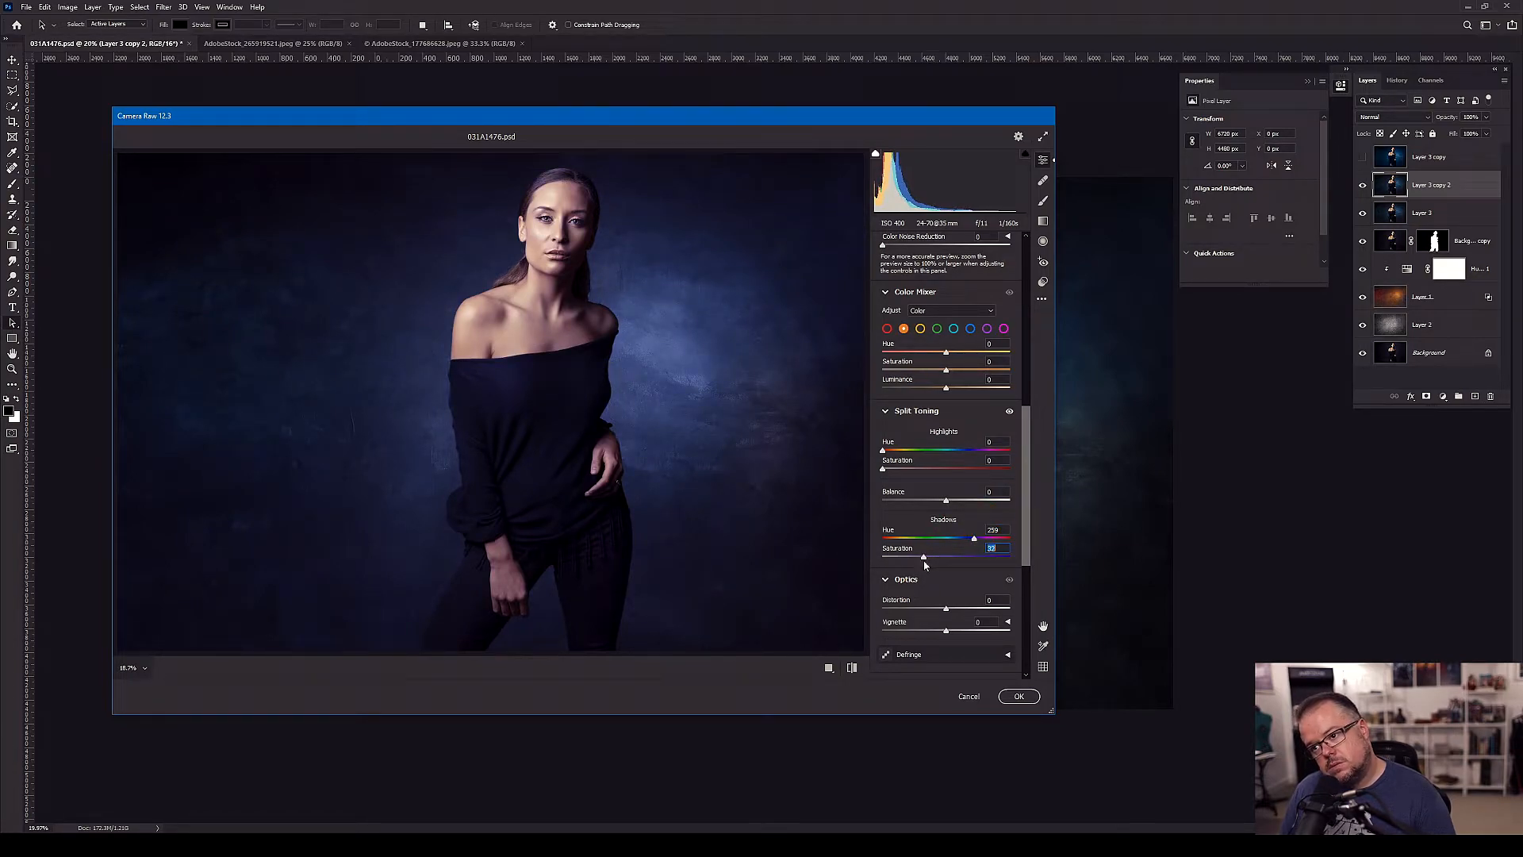
click(980, 700)
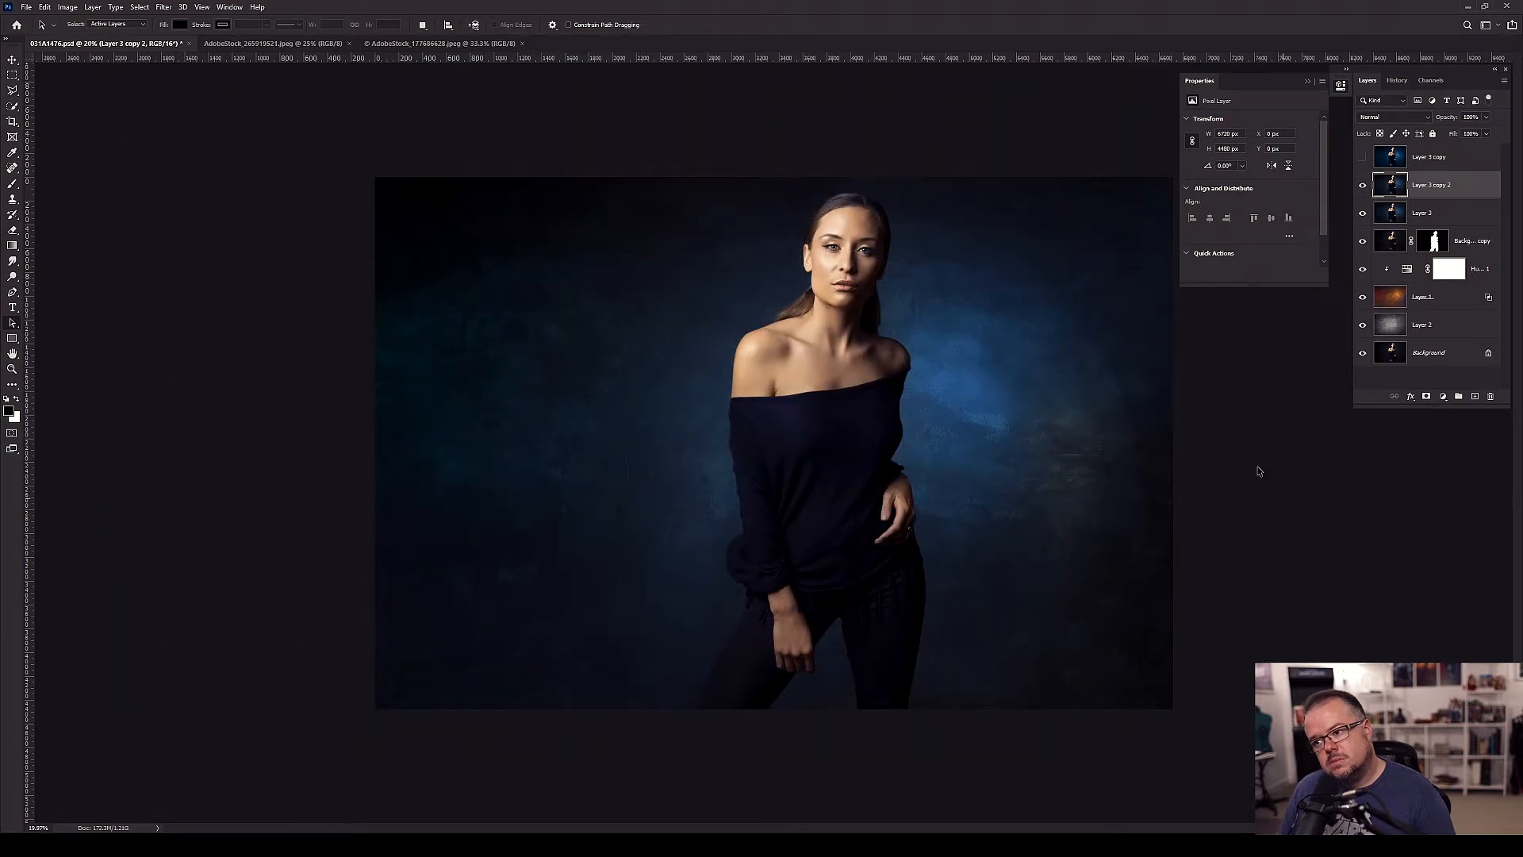
- Show the graded top layer again and compare the image with and without it
click(1363, 158)
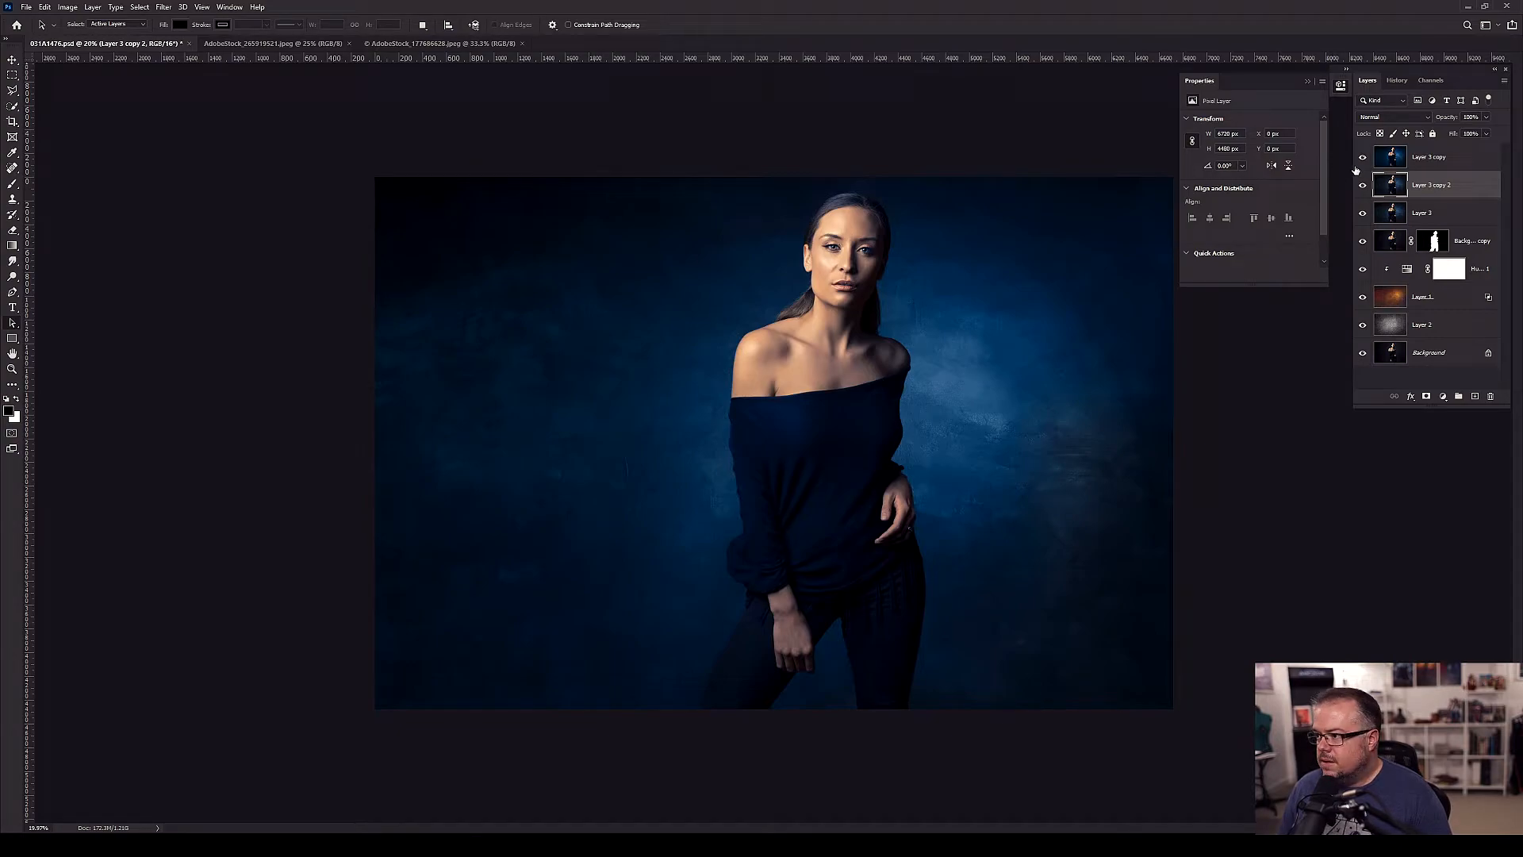
click(1363, 158)
click(1363, 159)
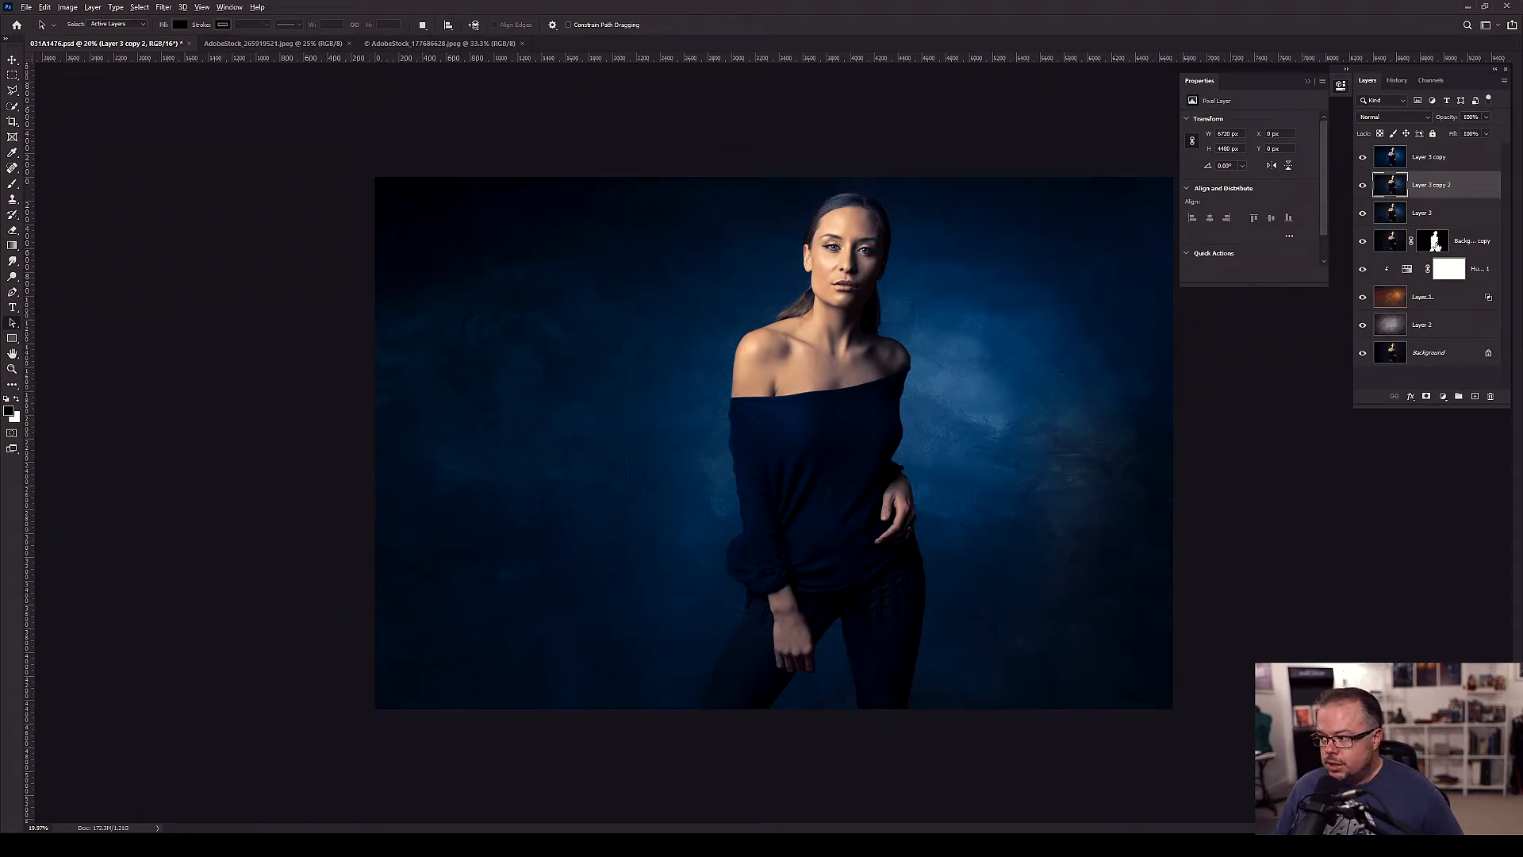
- Copy an inverted version of the woman's cutout mask onto the graded top layer, and preview the opposite masking before restoring it
click(1434, 242)
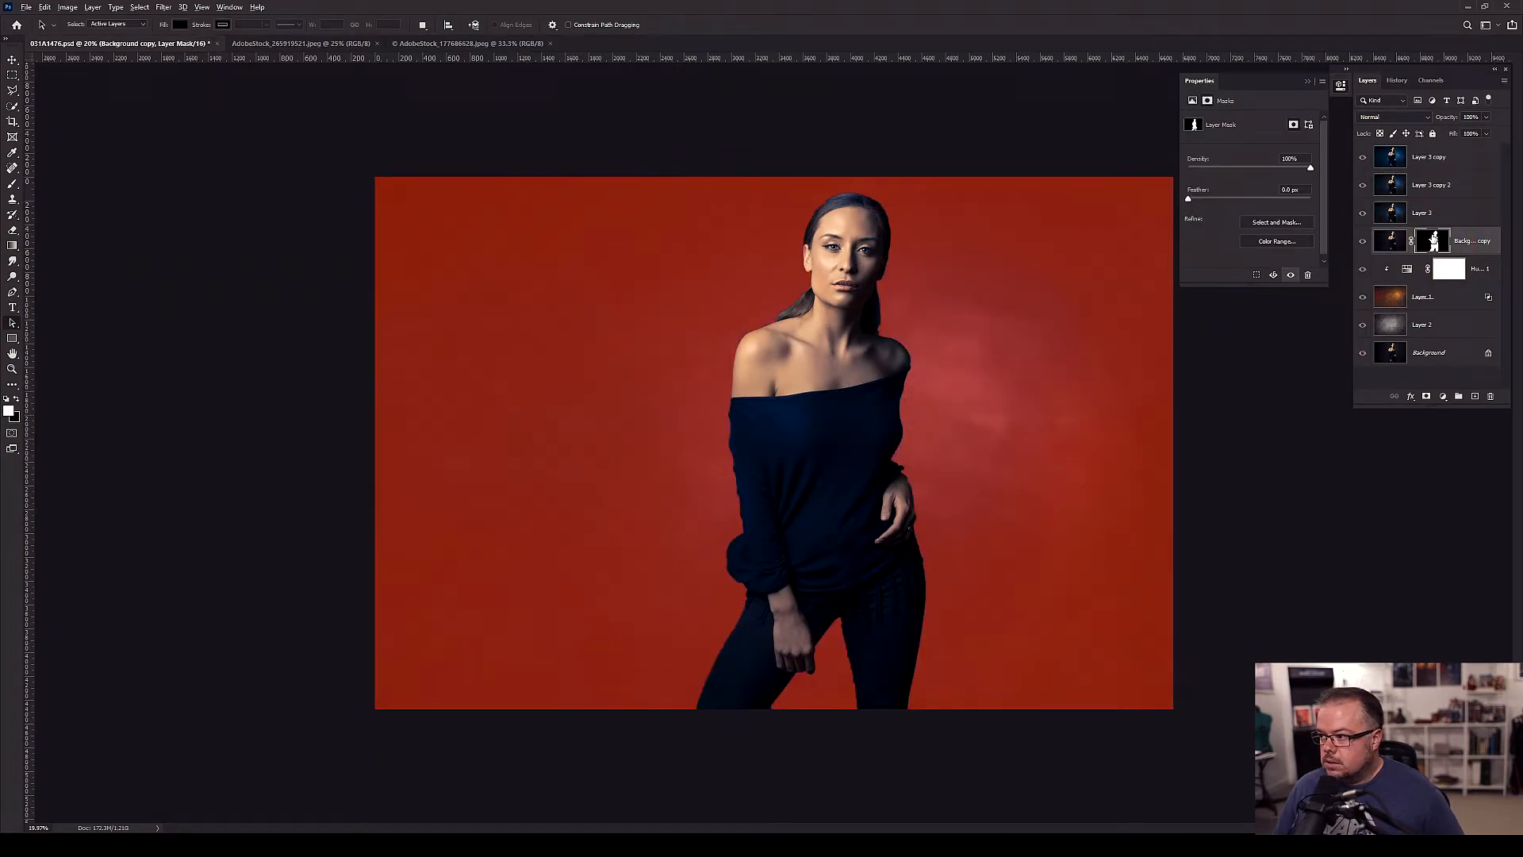
key(backslash)
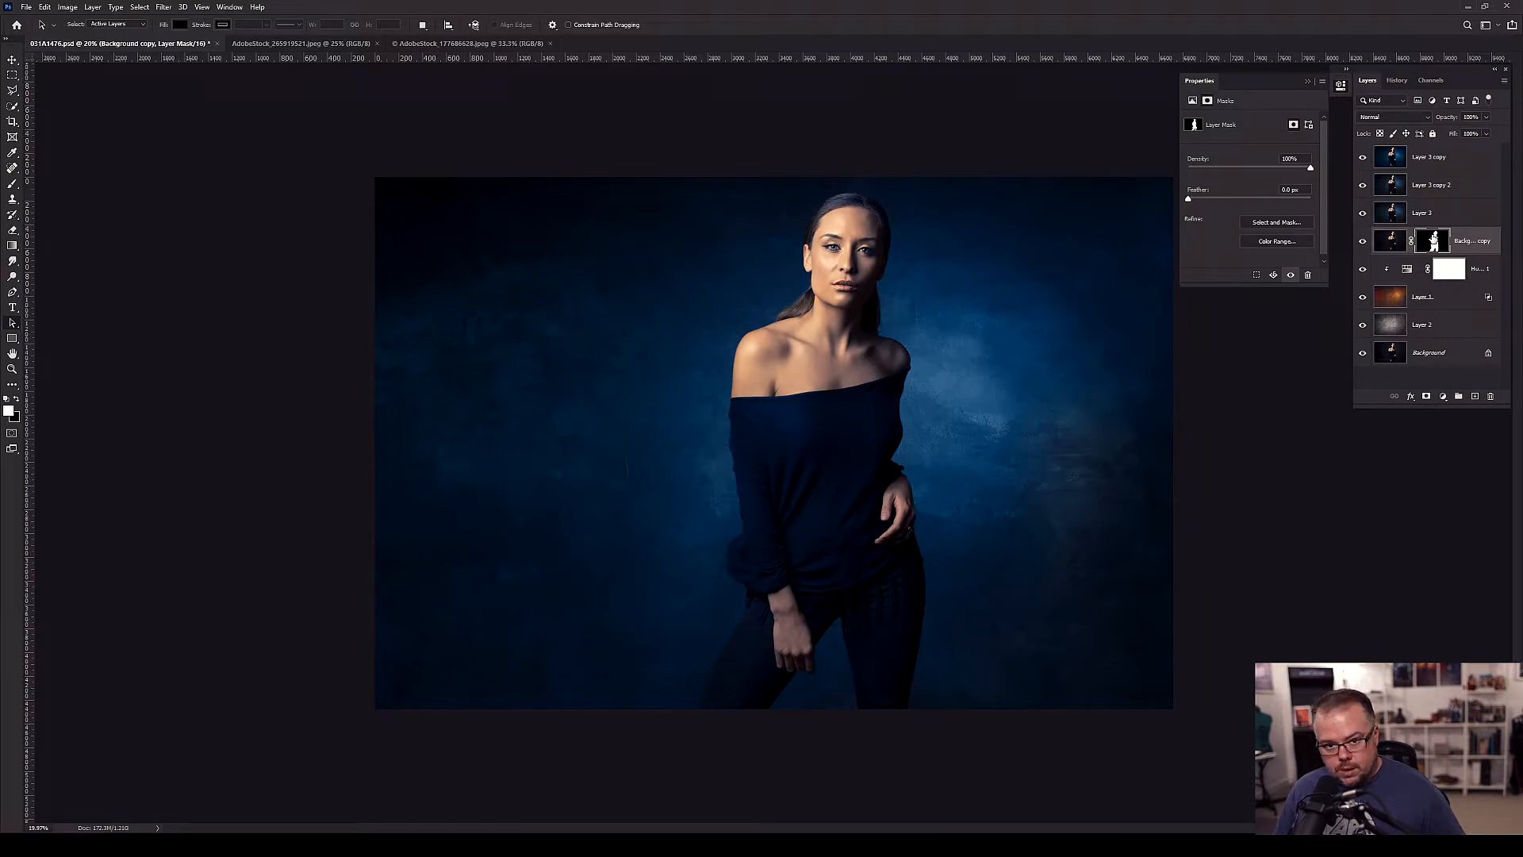
drag(1435, 243, 1428, 158)
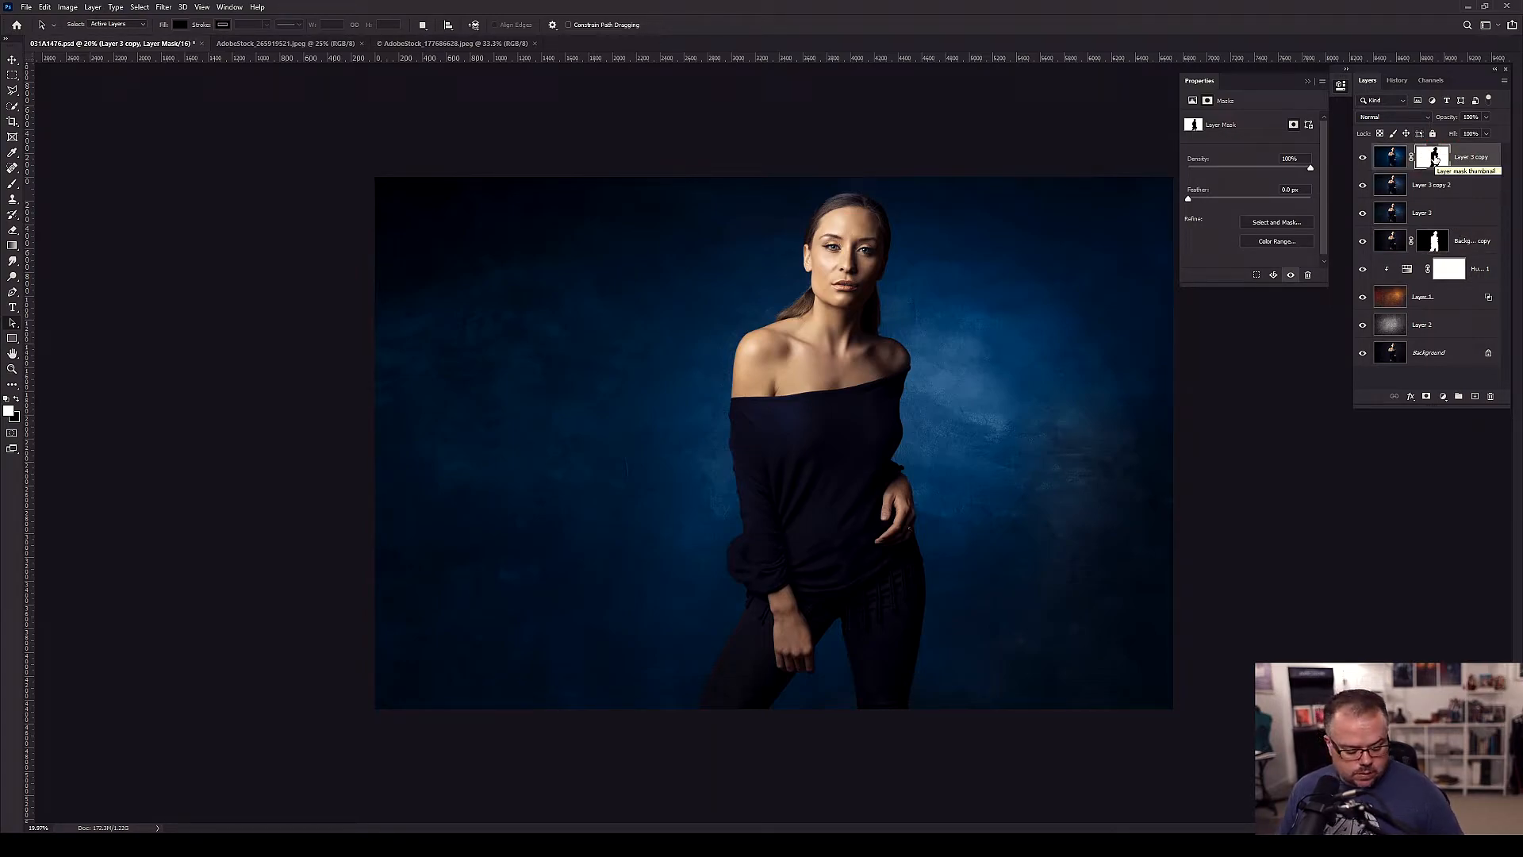
key(ctrl+i)
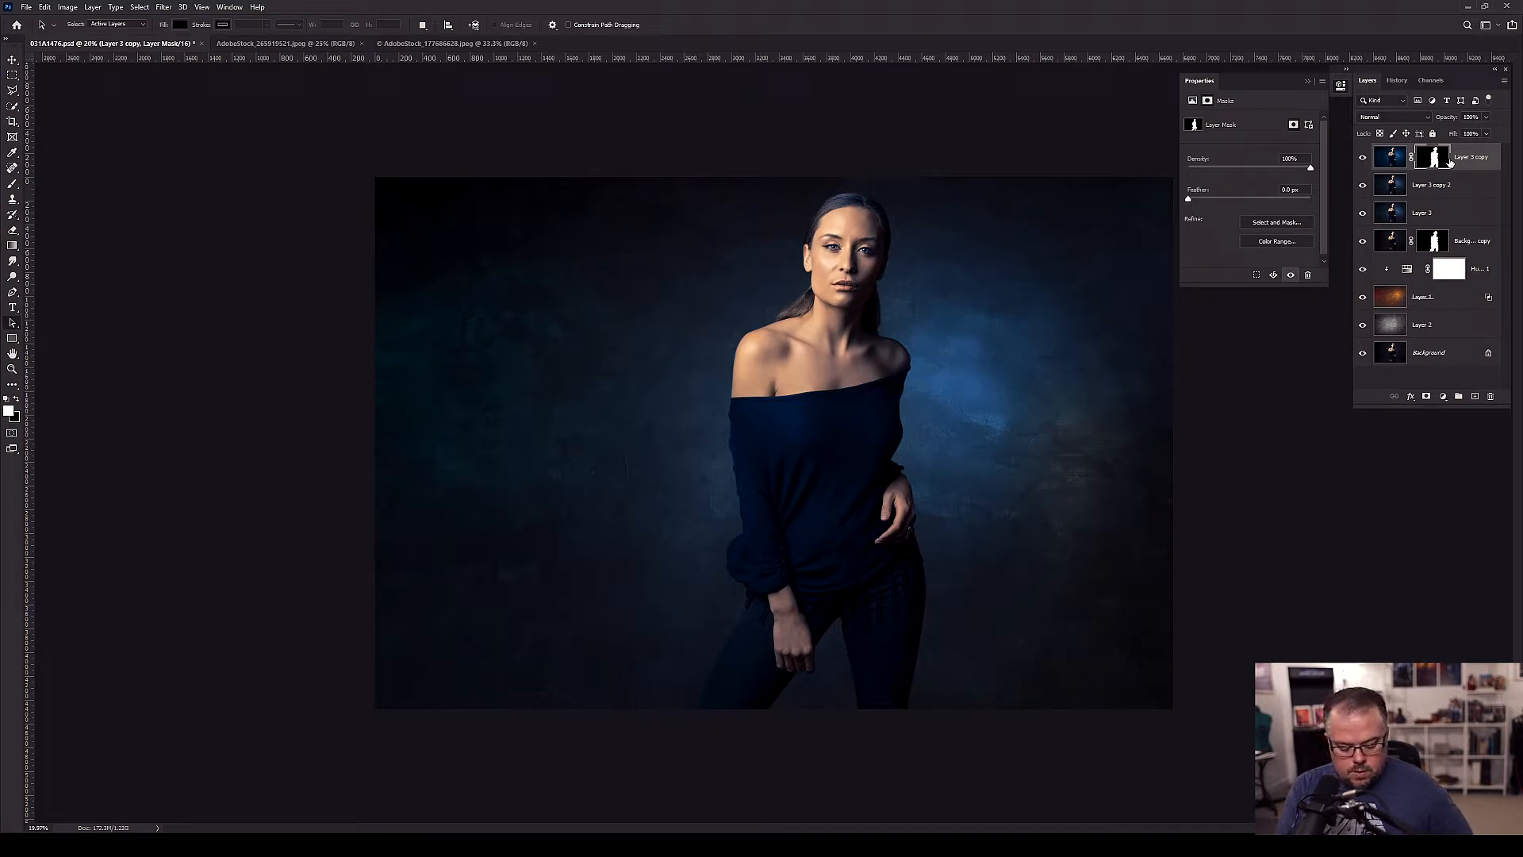
key(ctrl+i)
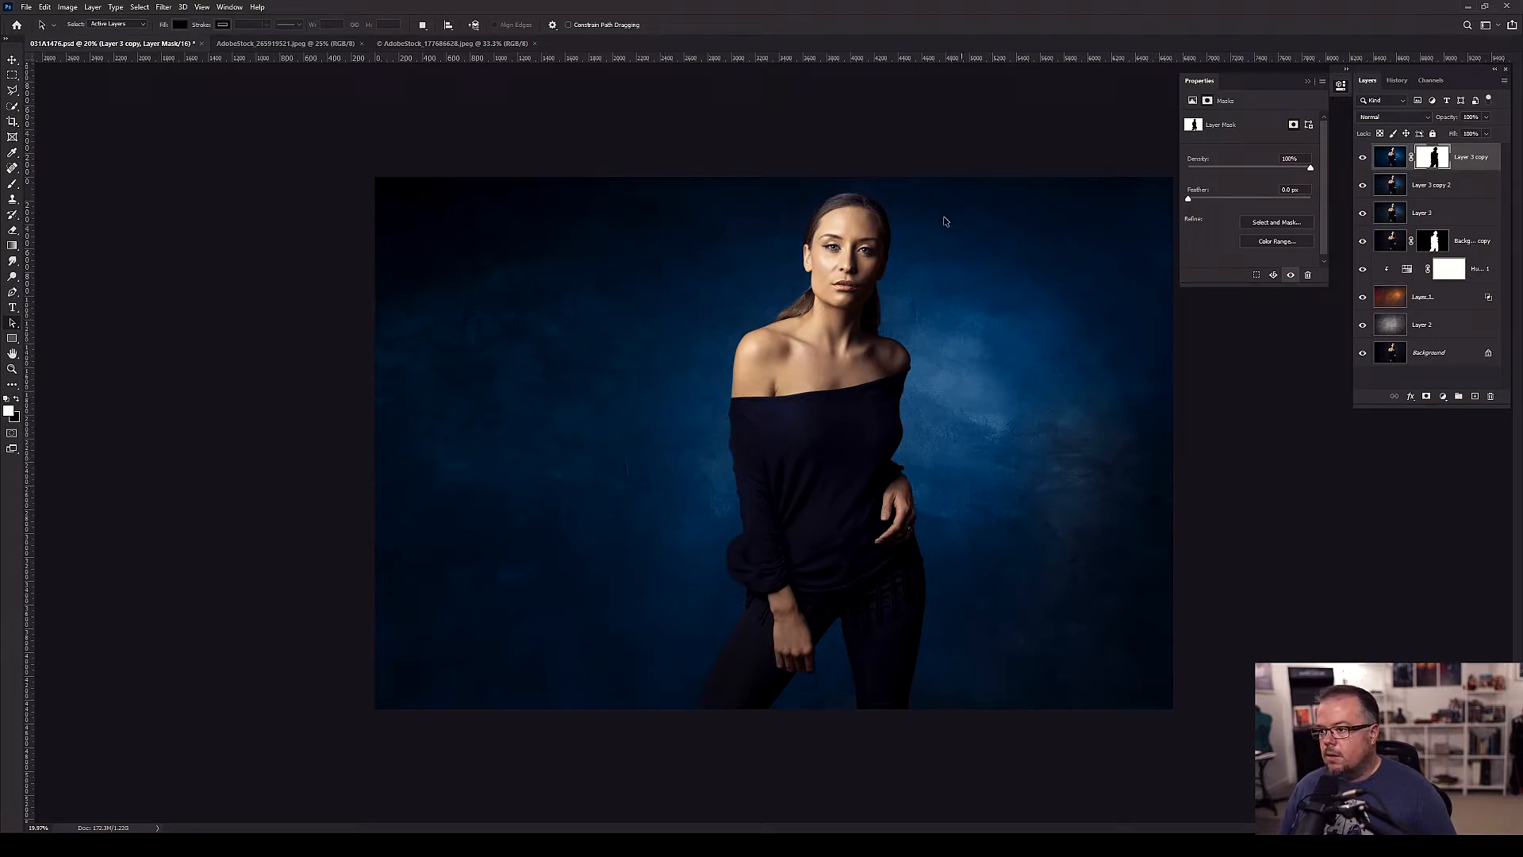
- Compare the masked grade on and off, and lower the mask's density to 55%
click(1363, 158)
click(1364, 158)
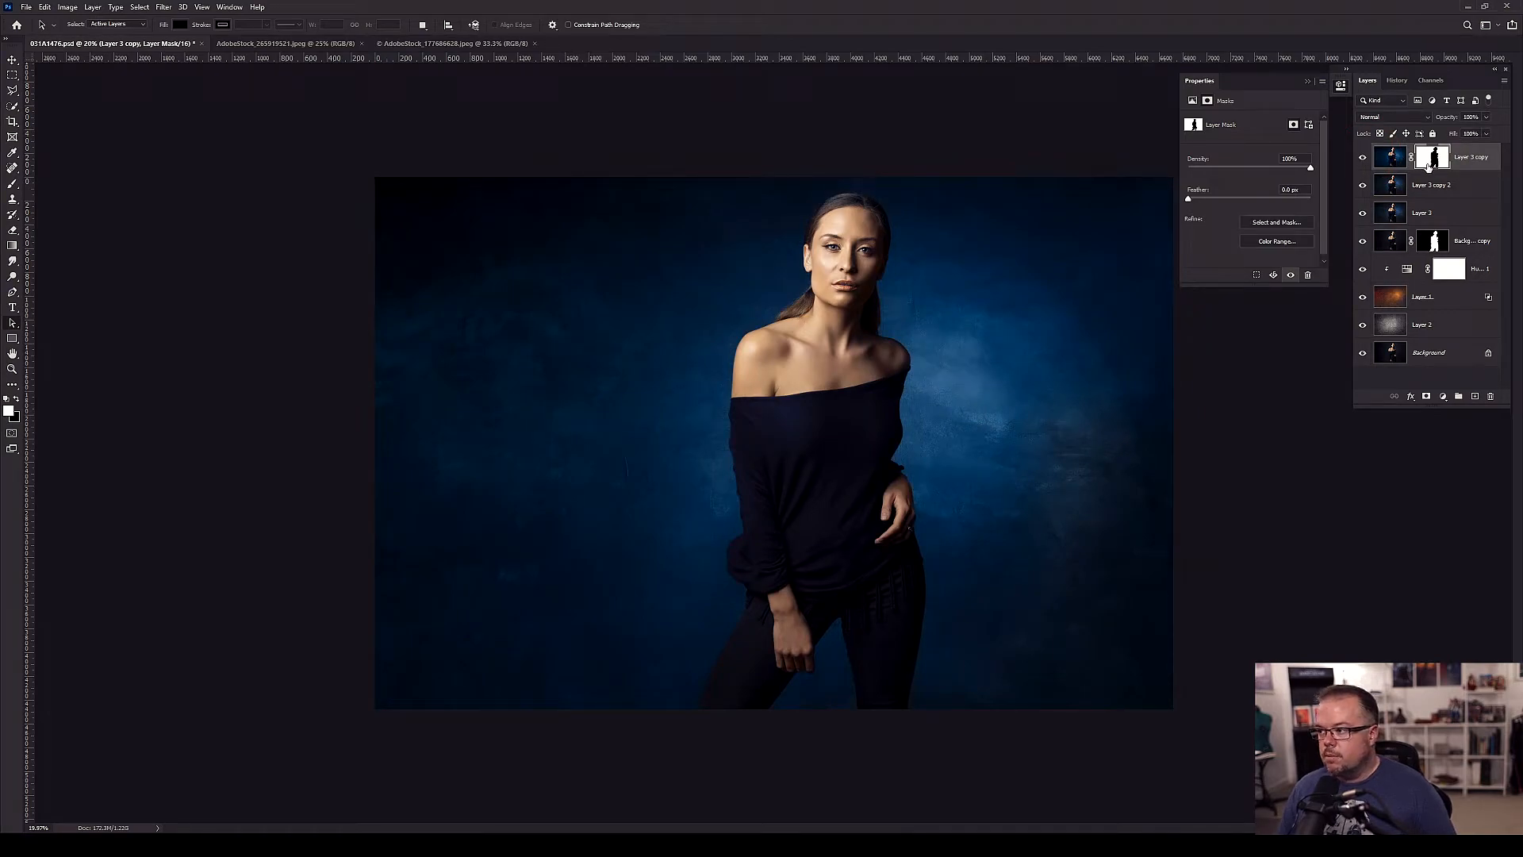
drag(1304, 173, 1256, 170)
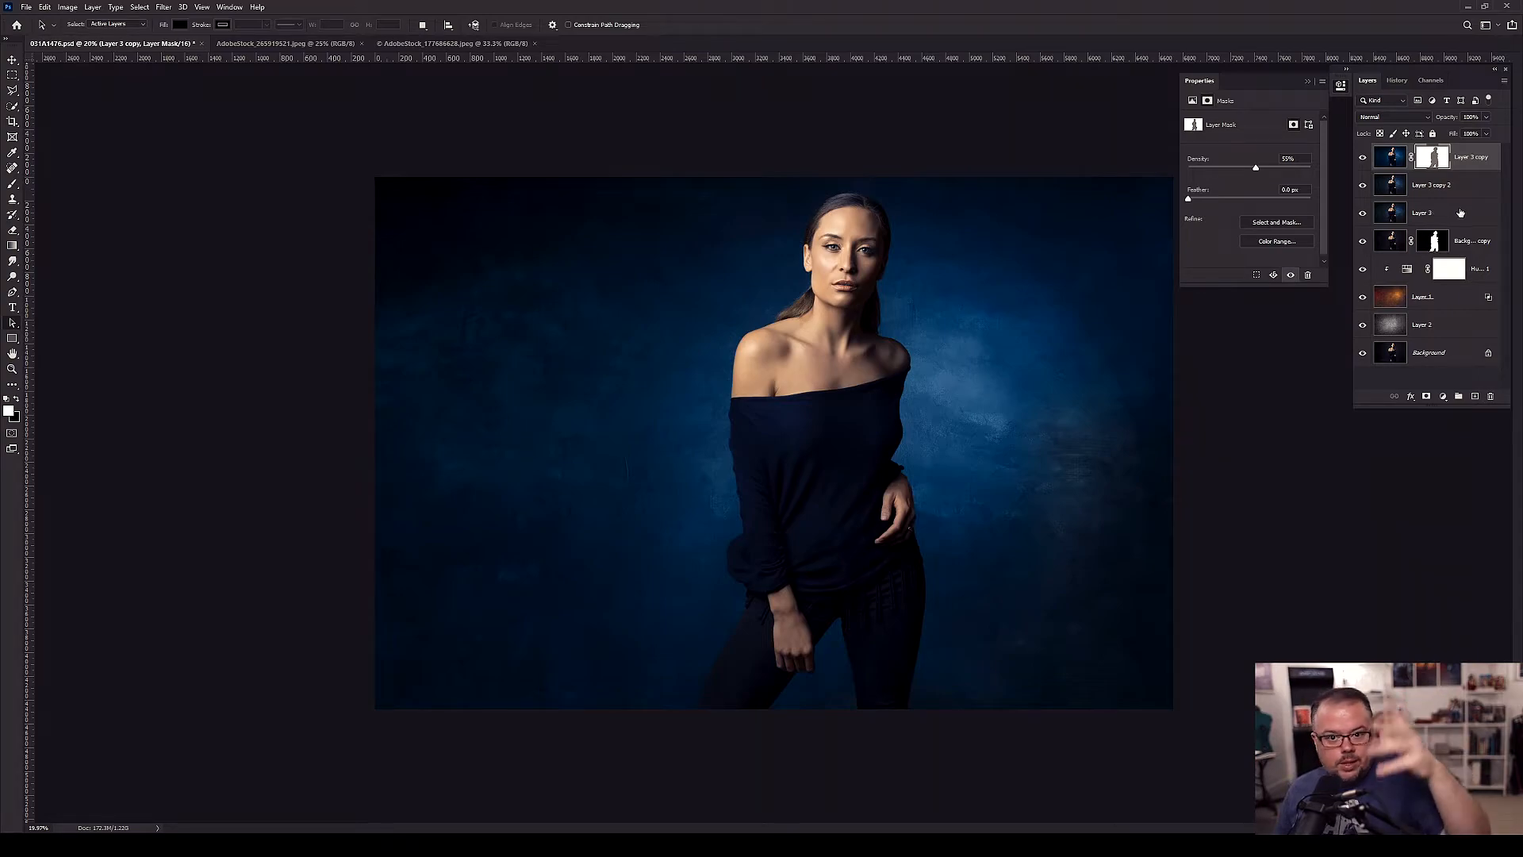
- Hide the graded top layer and Layer 3 copy 2, leaving Layer 3 visible above the woman's cutout
click(1458, 358)
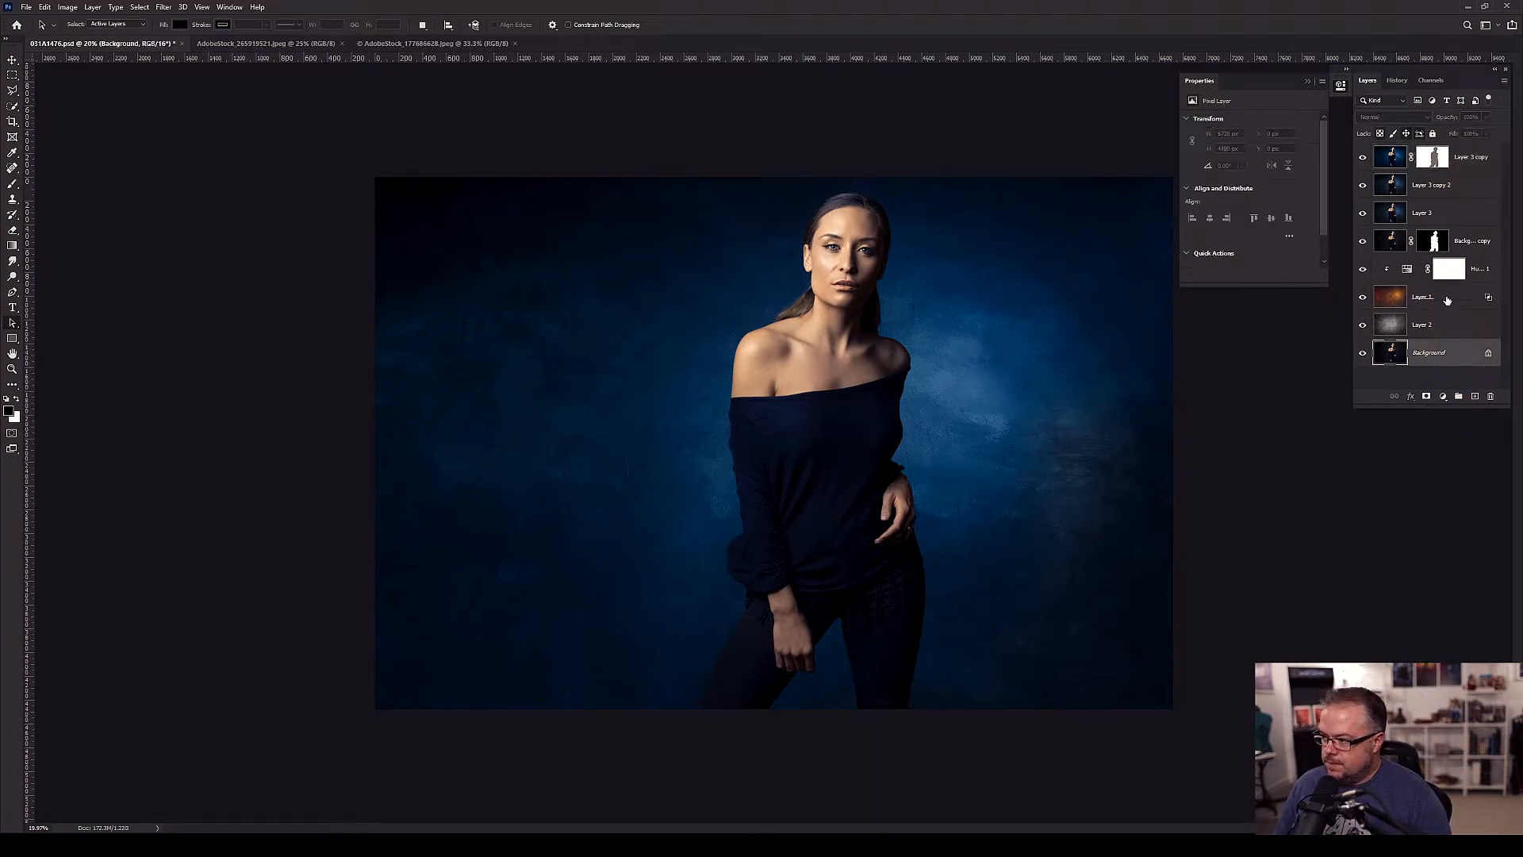
click(1390, 215)
right_click(1390, 215)
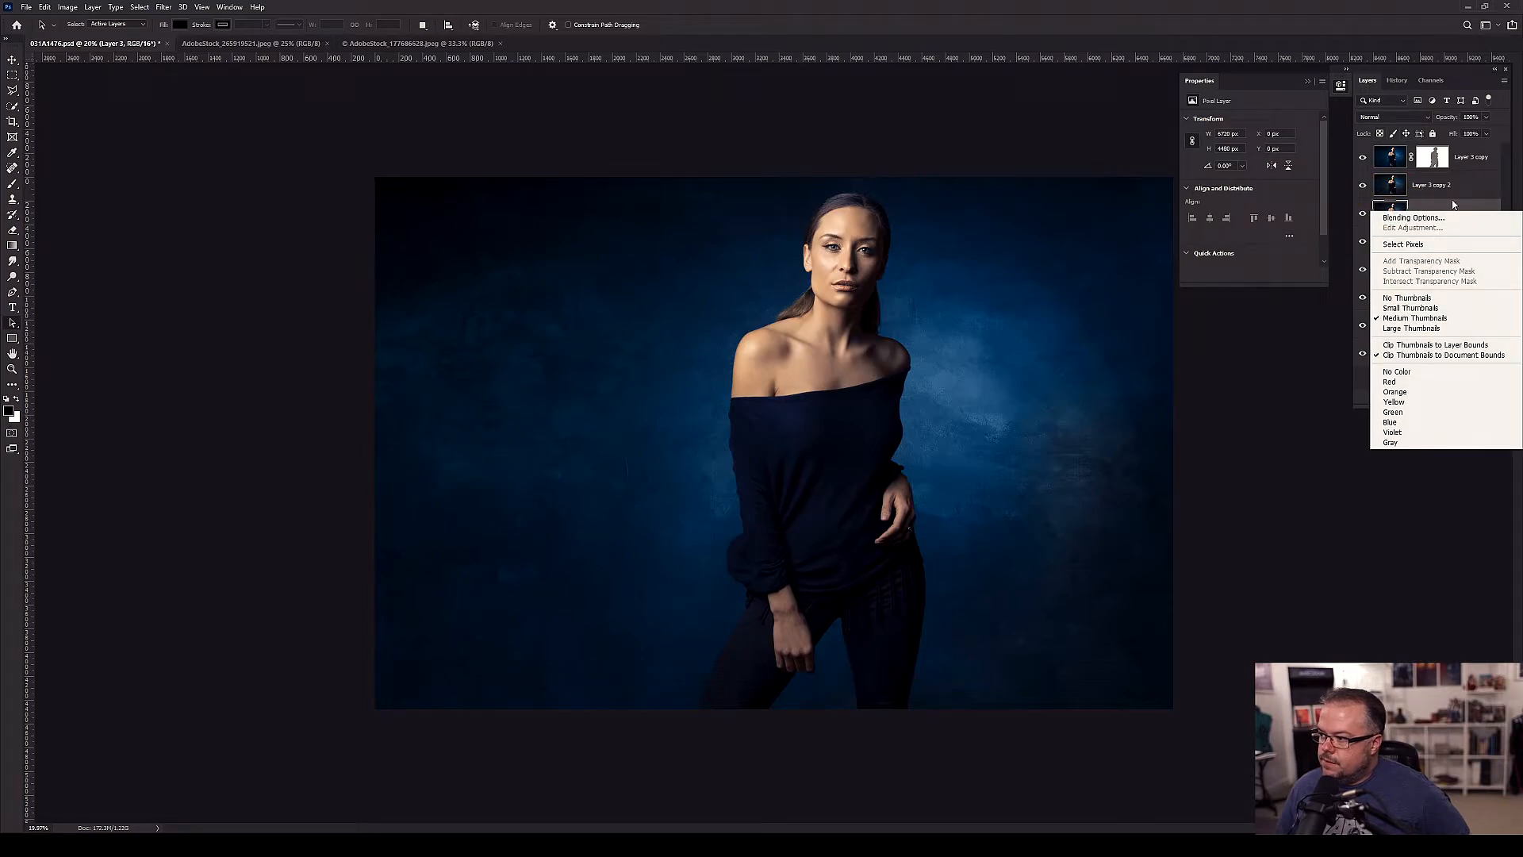
key(Escape)
click(1361, 214)
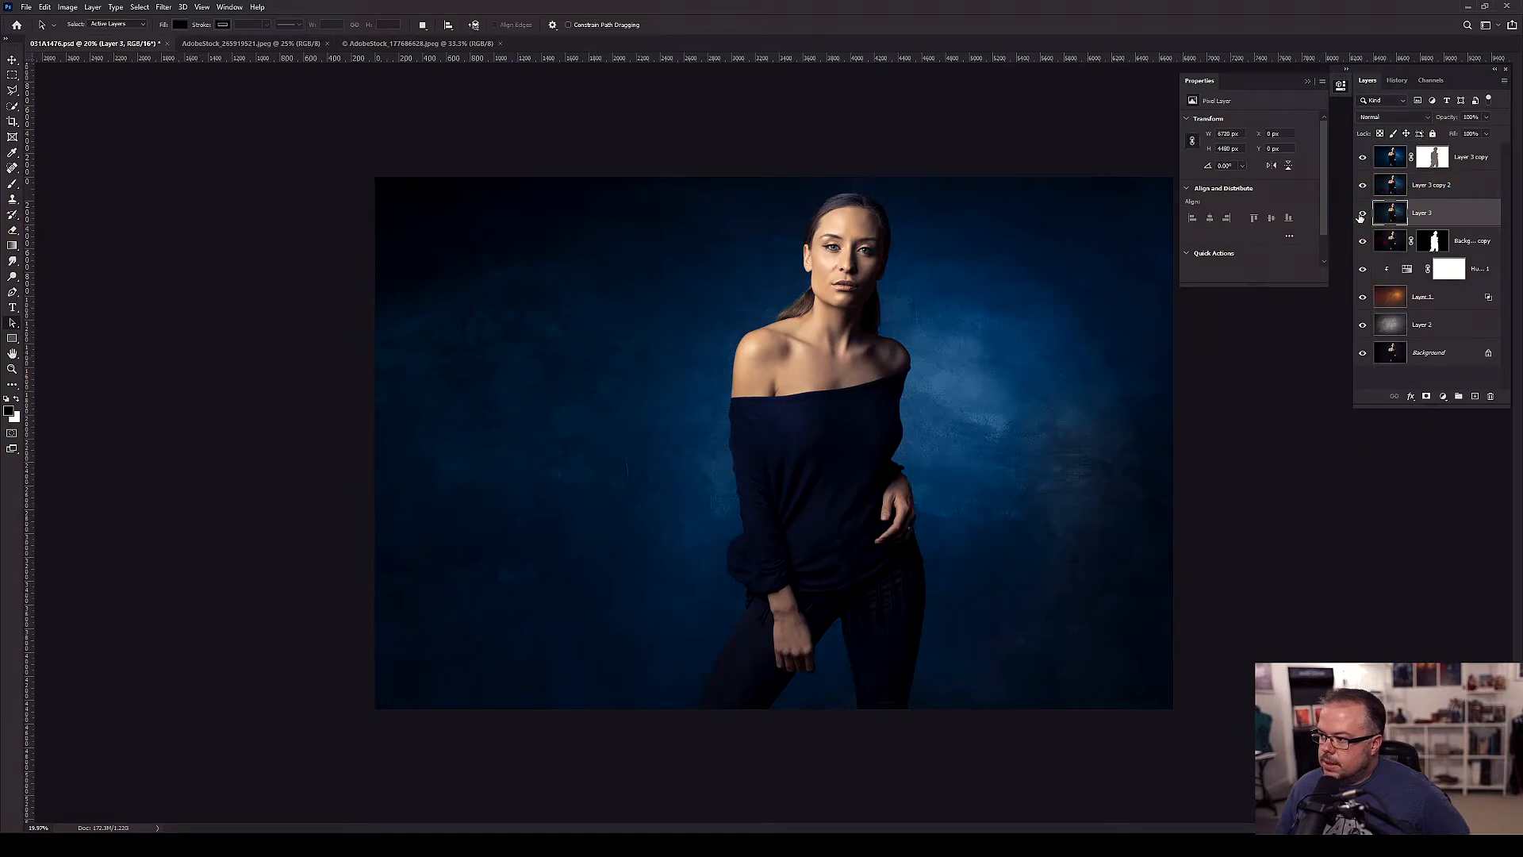
click(1386, 239)
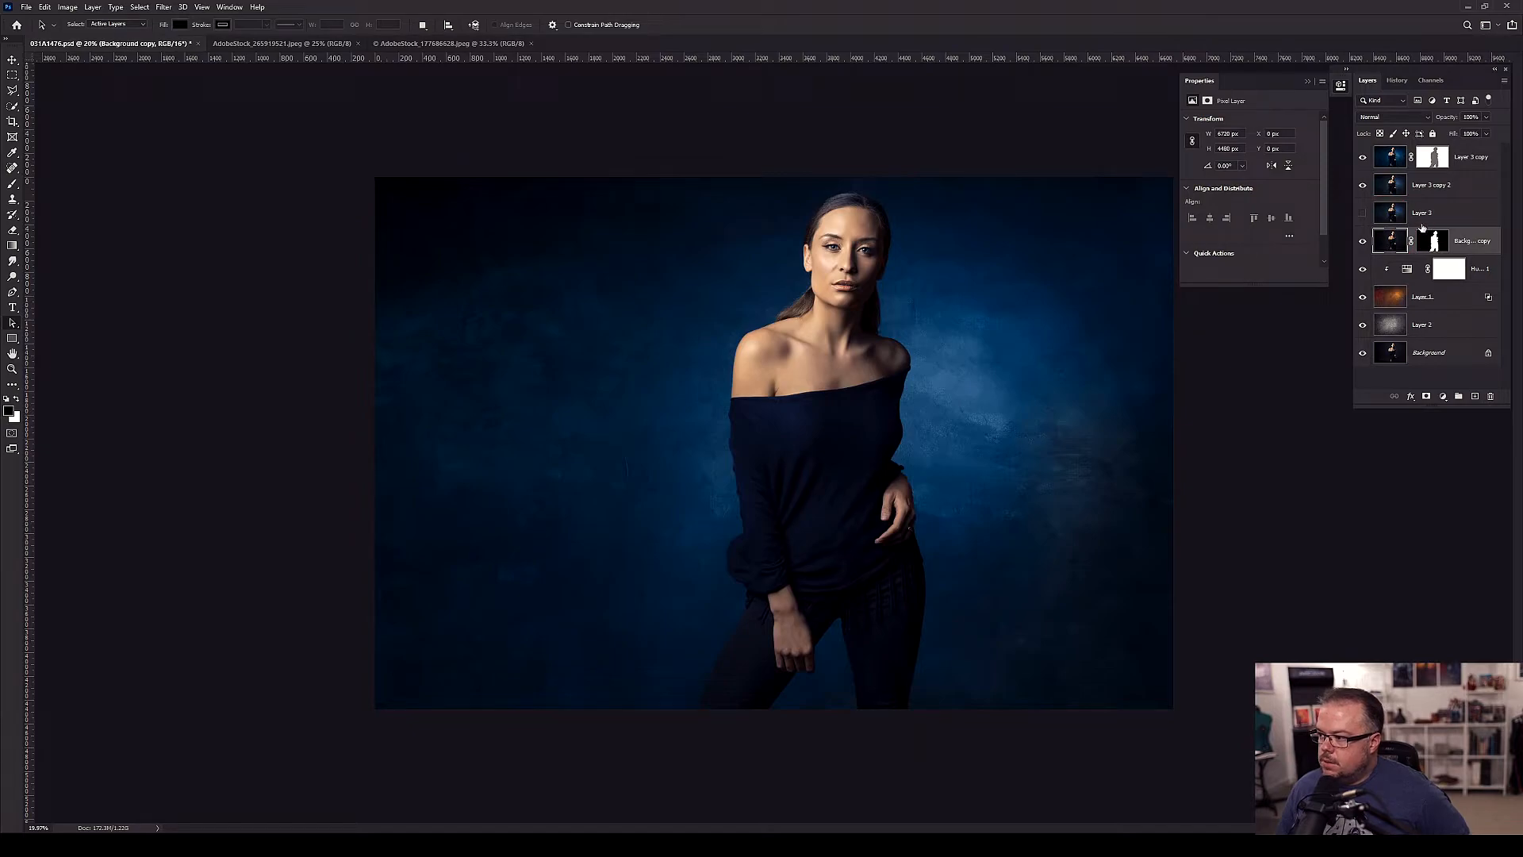
click(1363, 184)
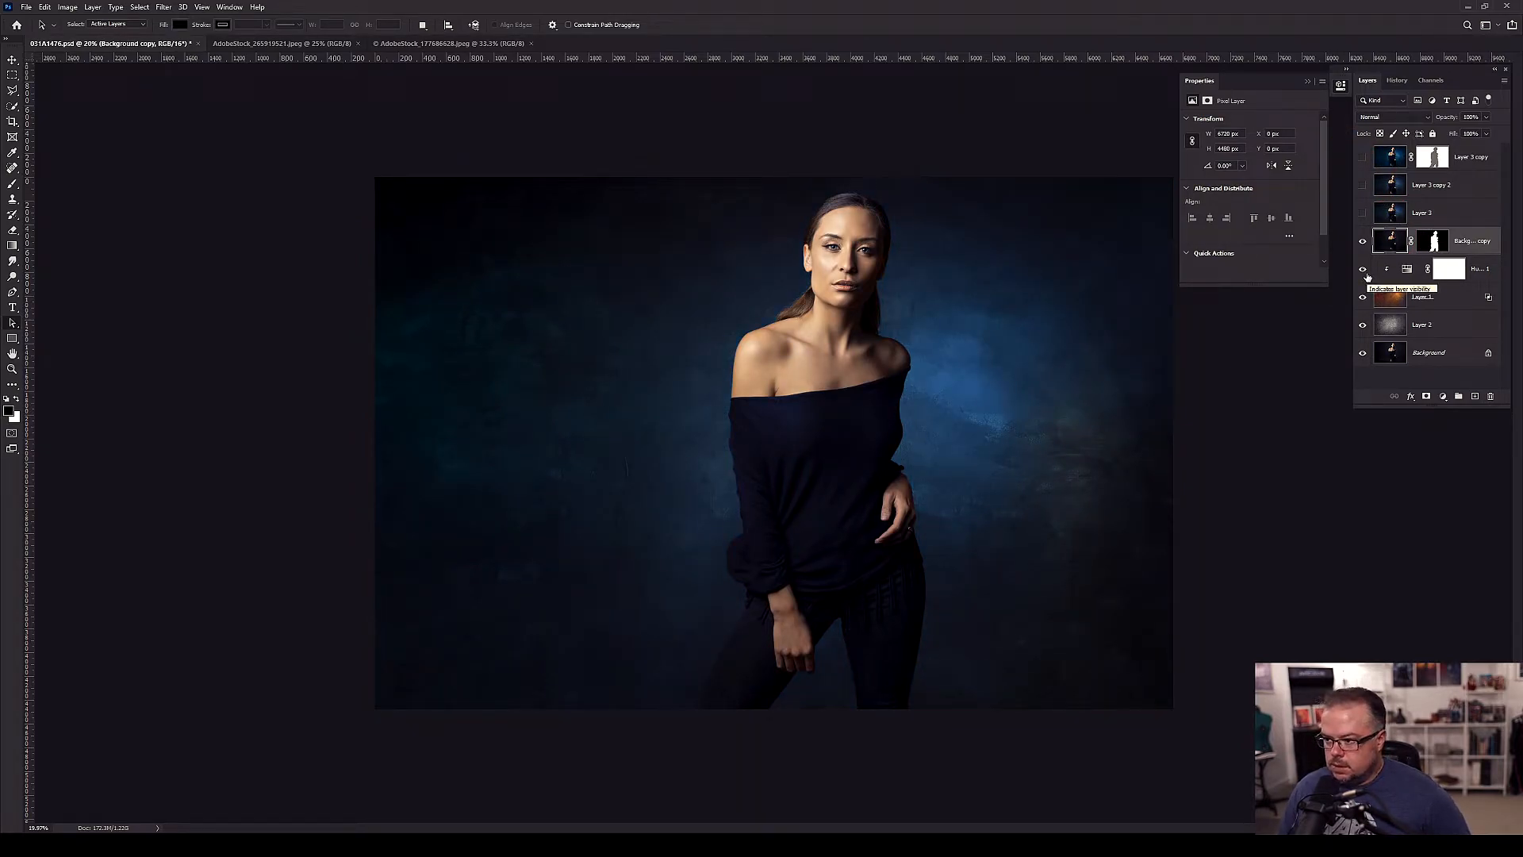
click(1363, 212)
- Duplicate Layer 3 into a new, separate document
click(1393, 211)
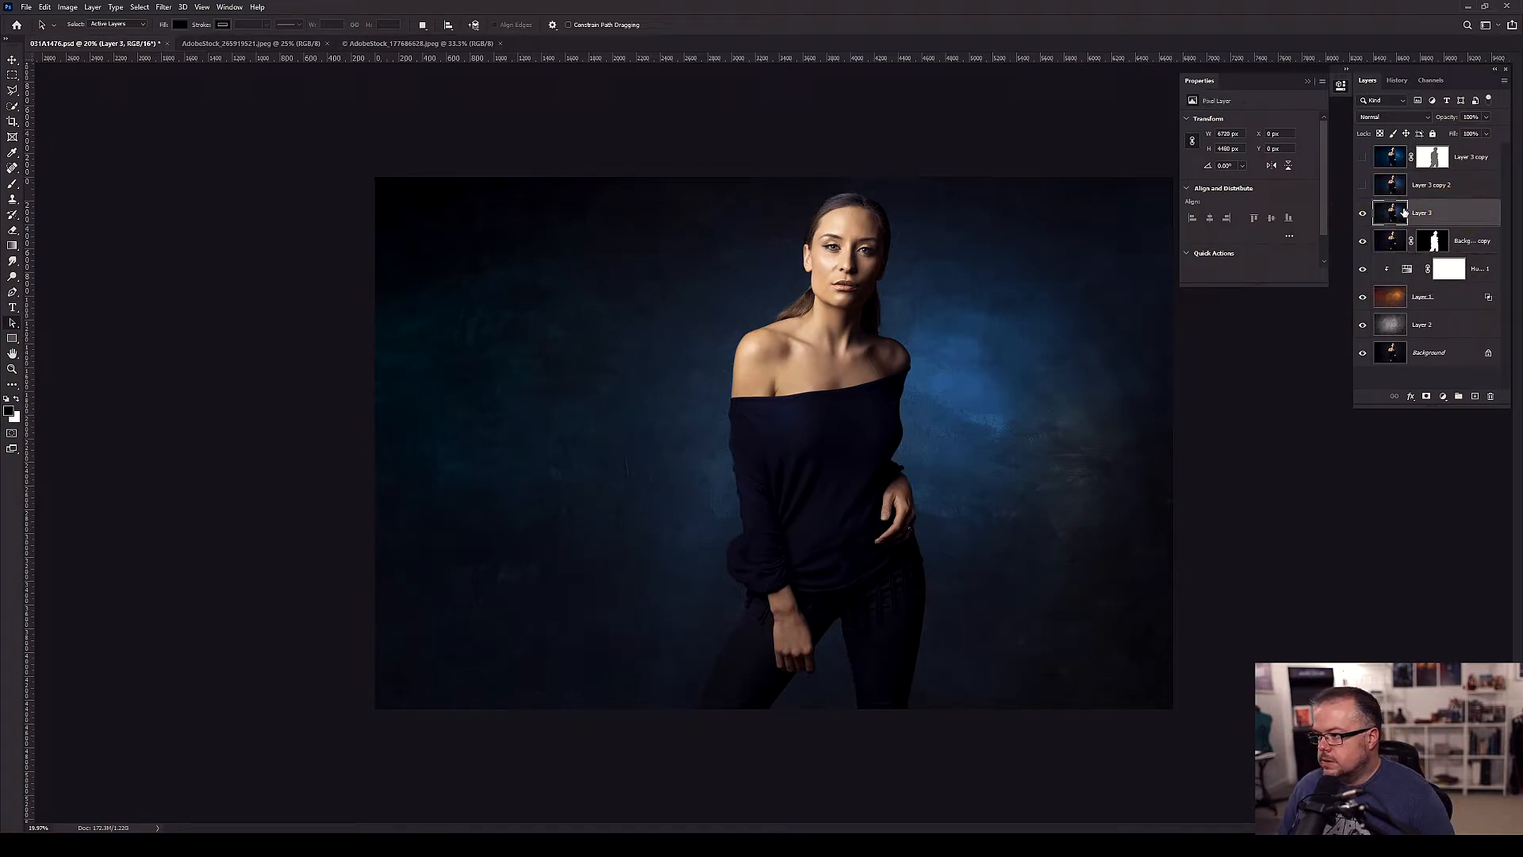
right_click(1394, 212)
right_click(1466, 194)
click(1468, 179)
right_click(1464, 214)
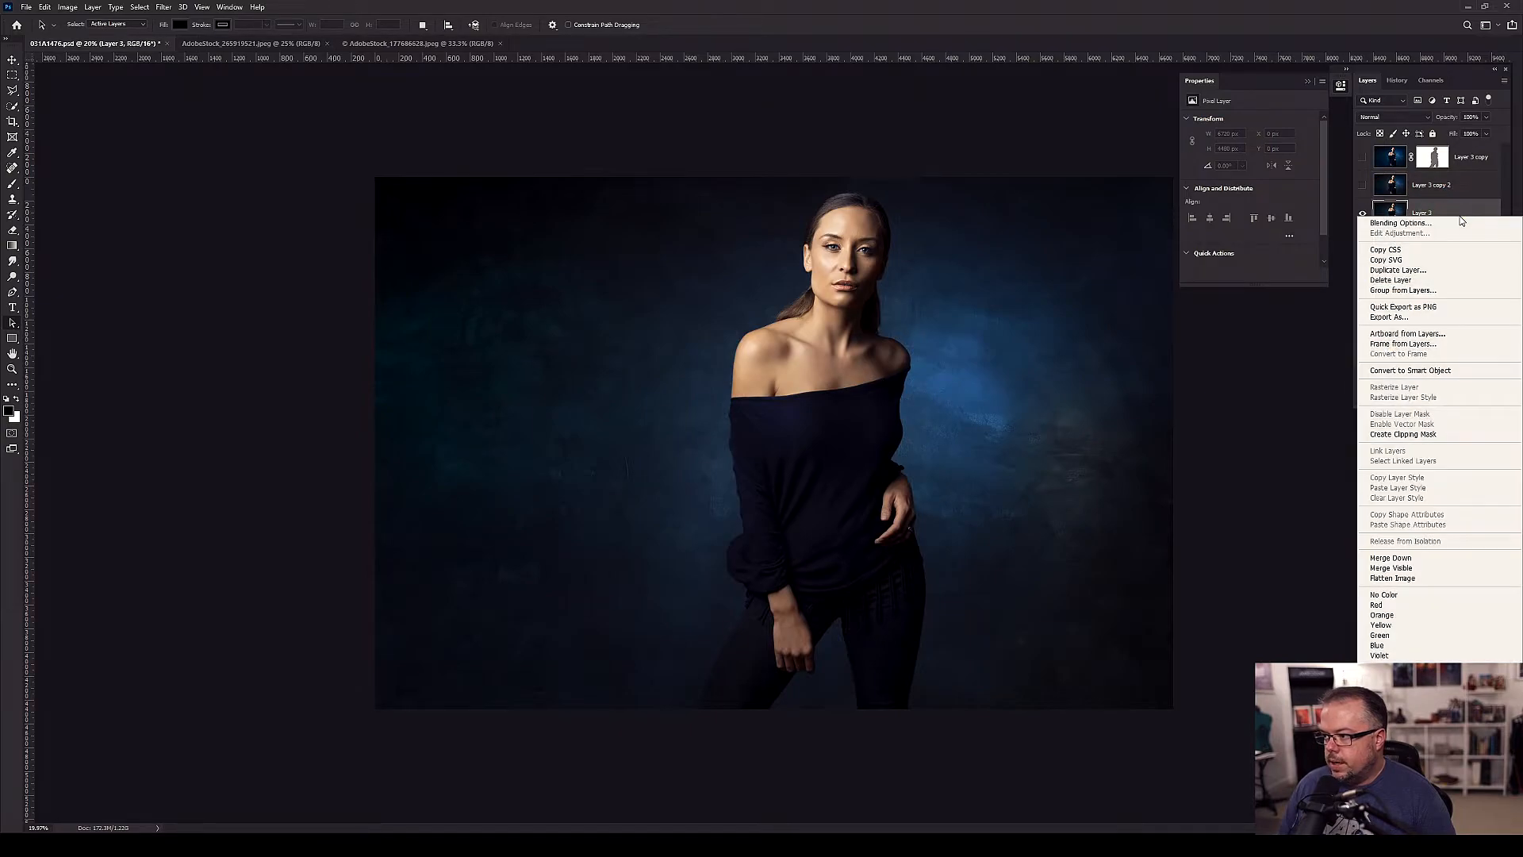
click(1398, 270)
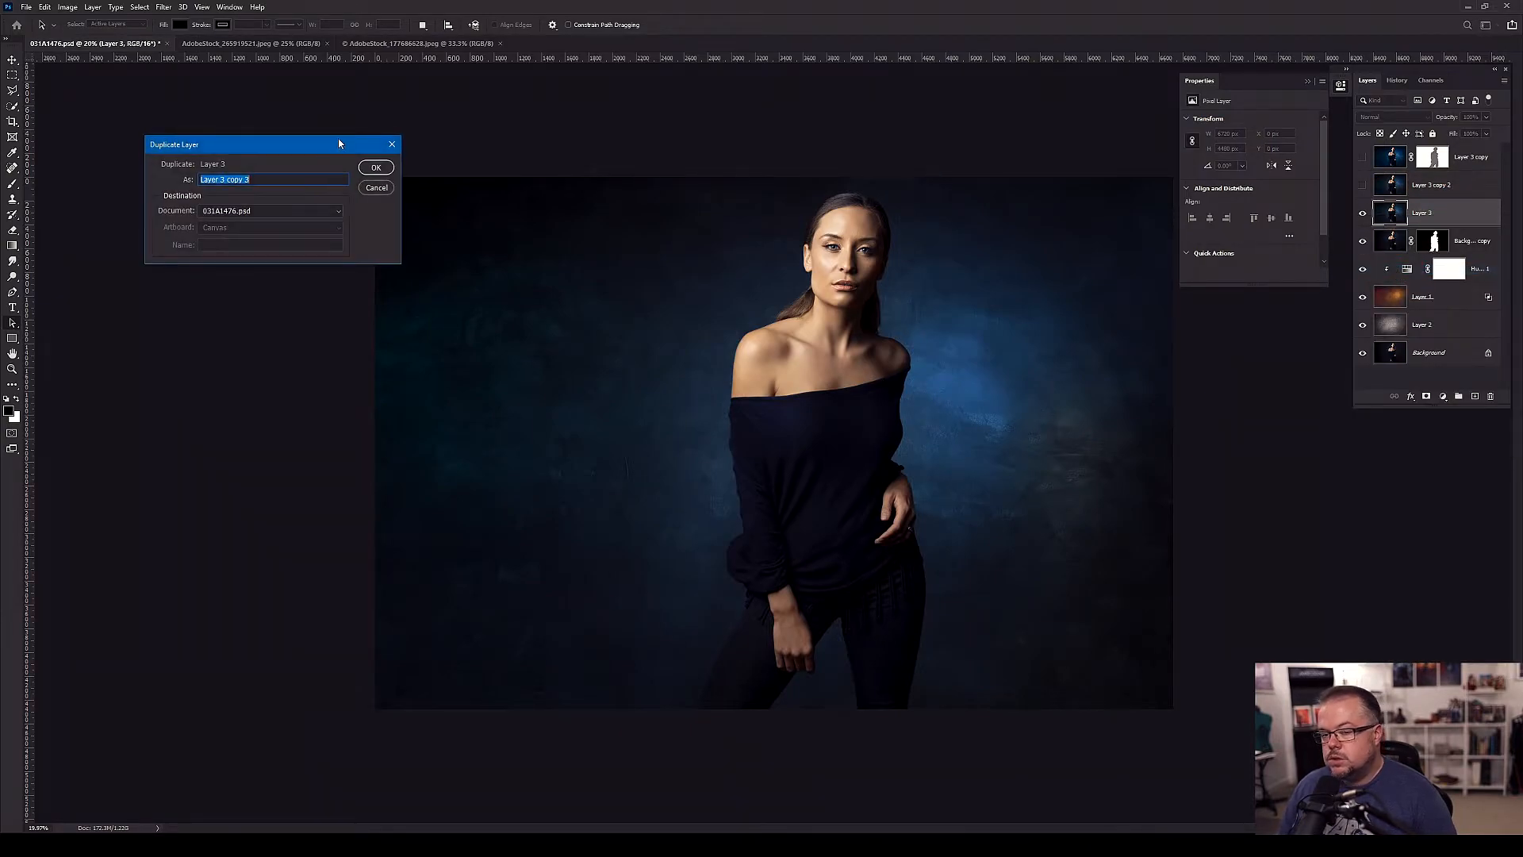
click(245, 212)
click(213, 257)
click(375, 171)
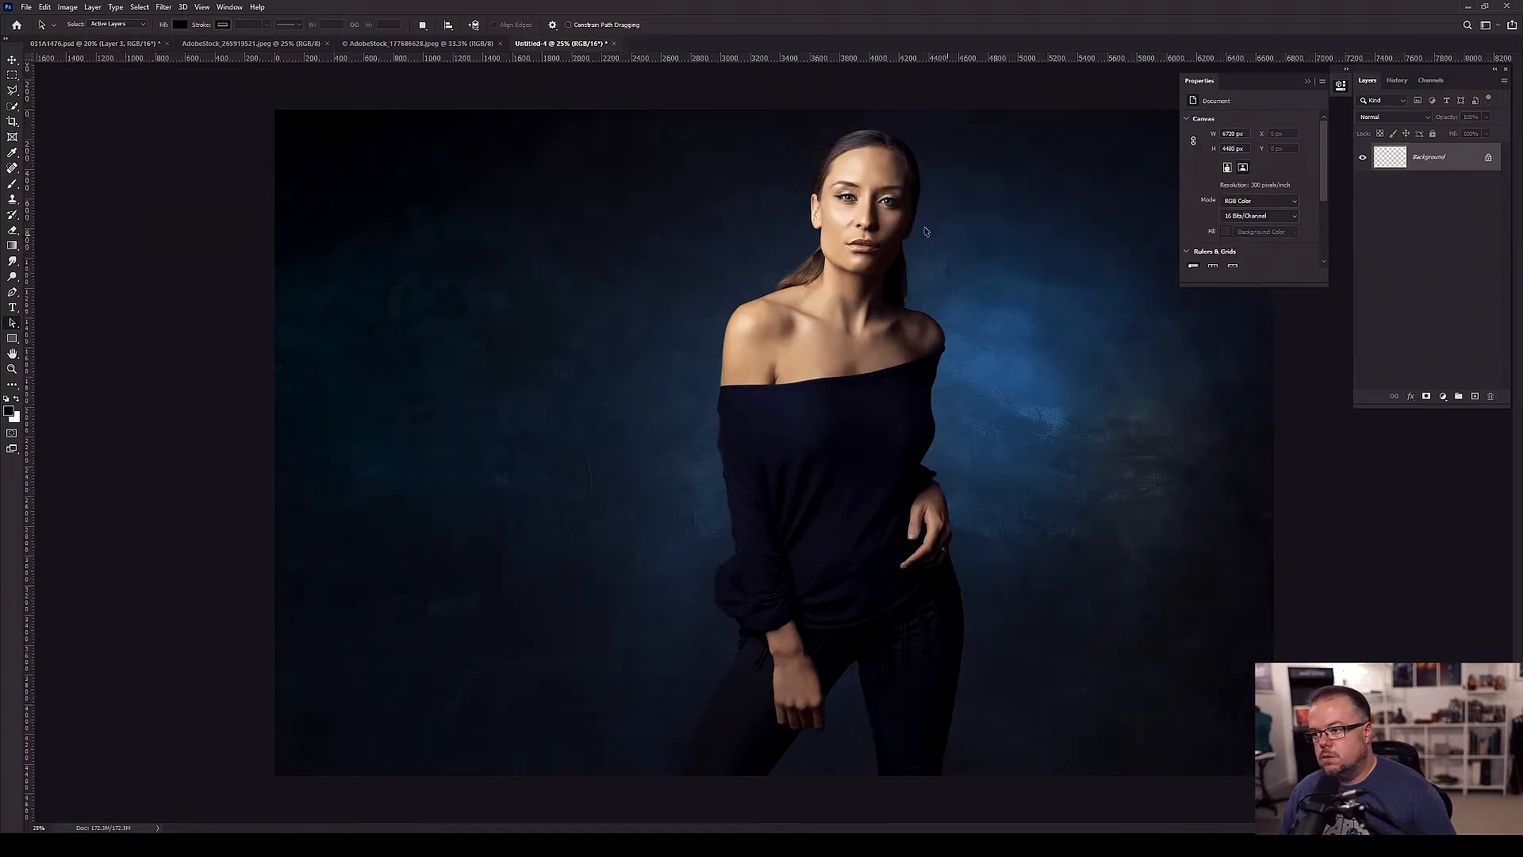
- Add a deep blue solid color fill layer above the photo, using a hue around 216°
click(1443, 396)
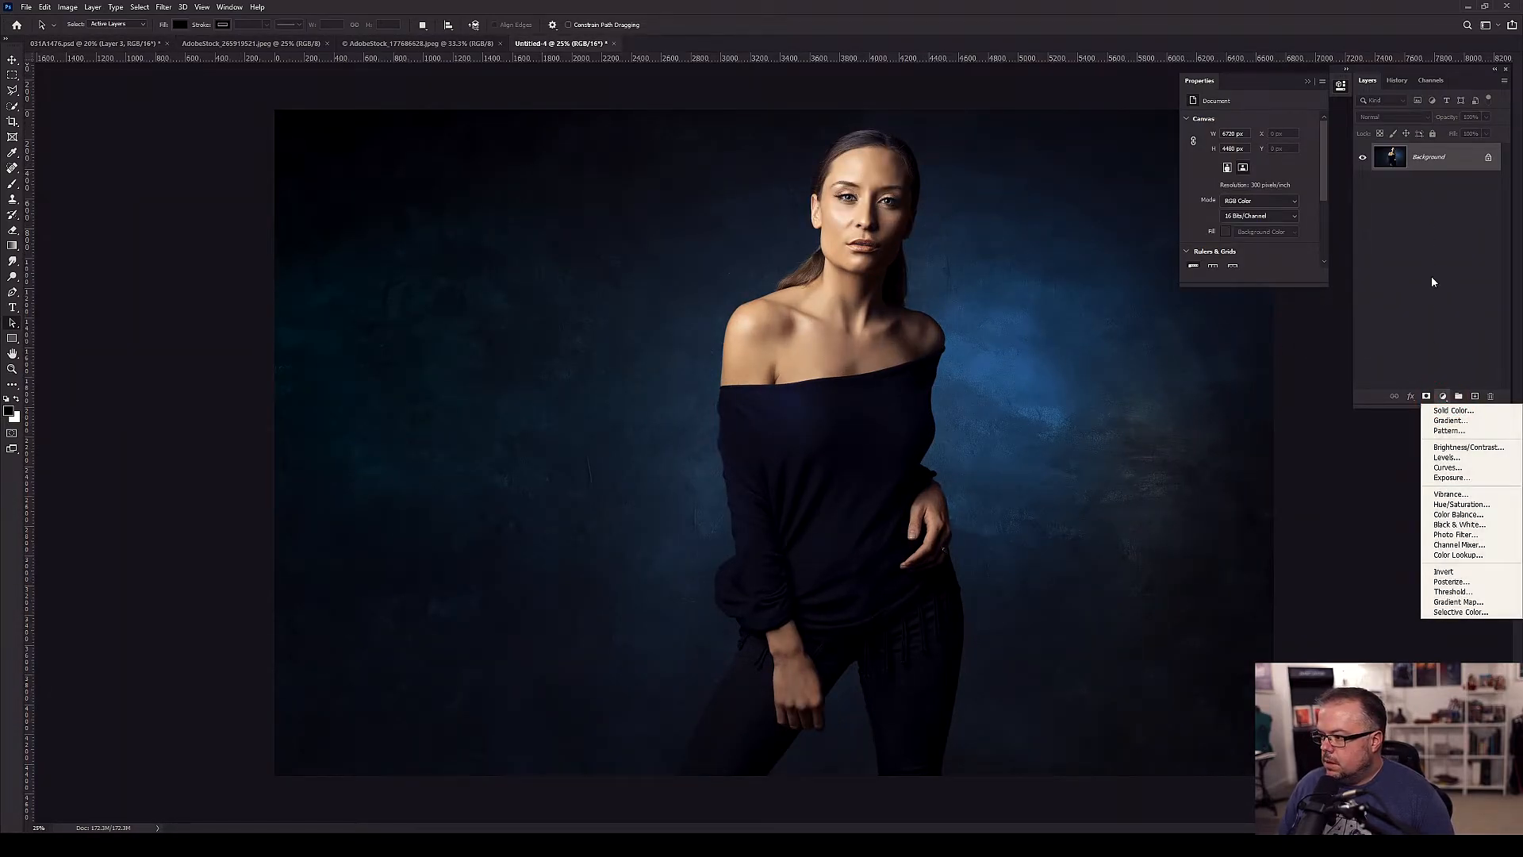
click(1464, 412)
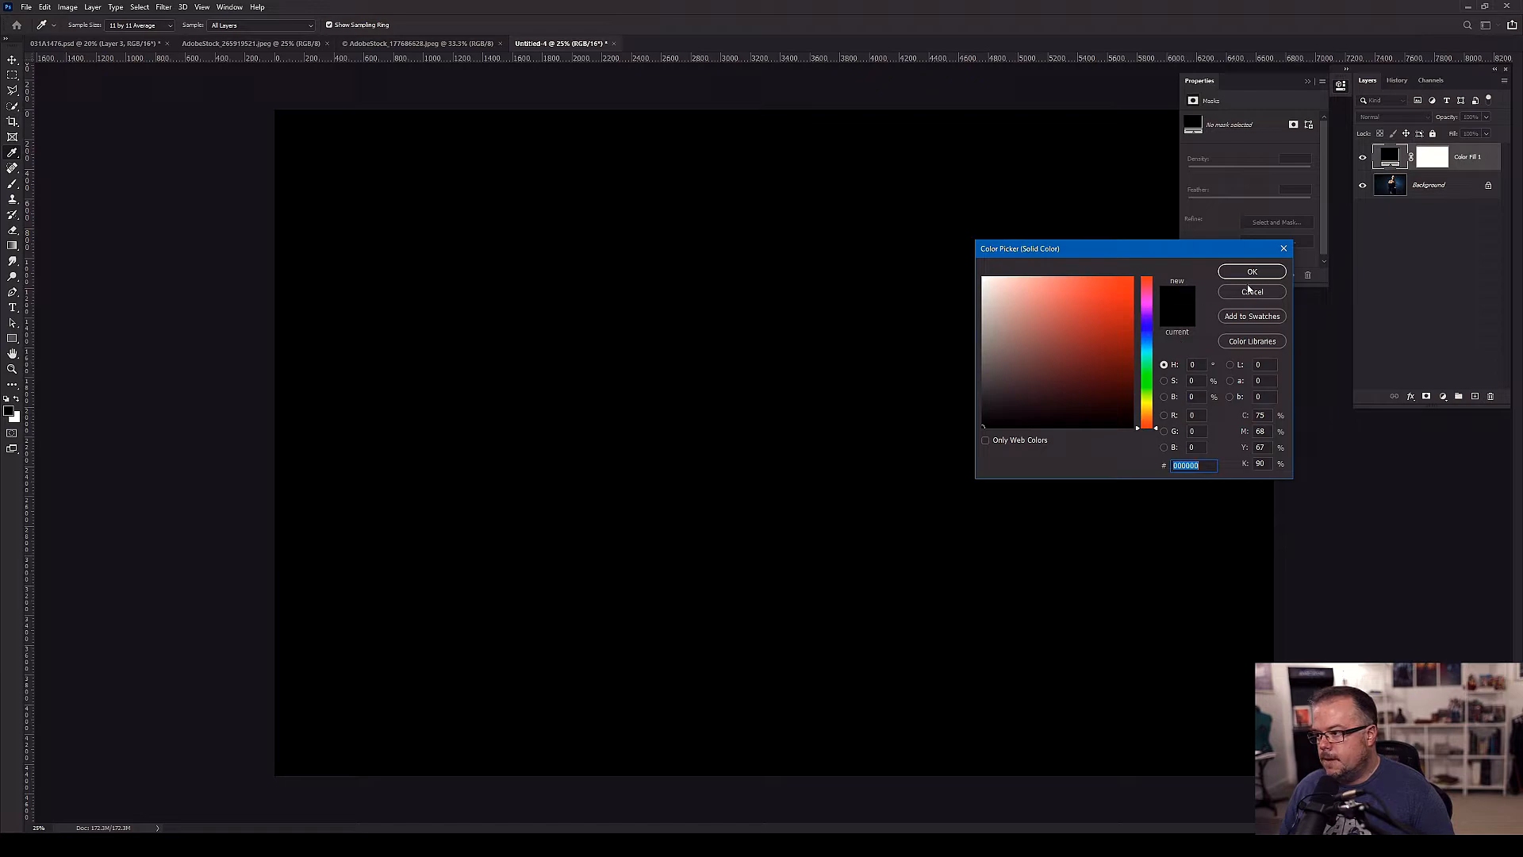
drag(1153, 325, 1151, 342)
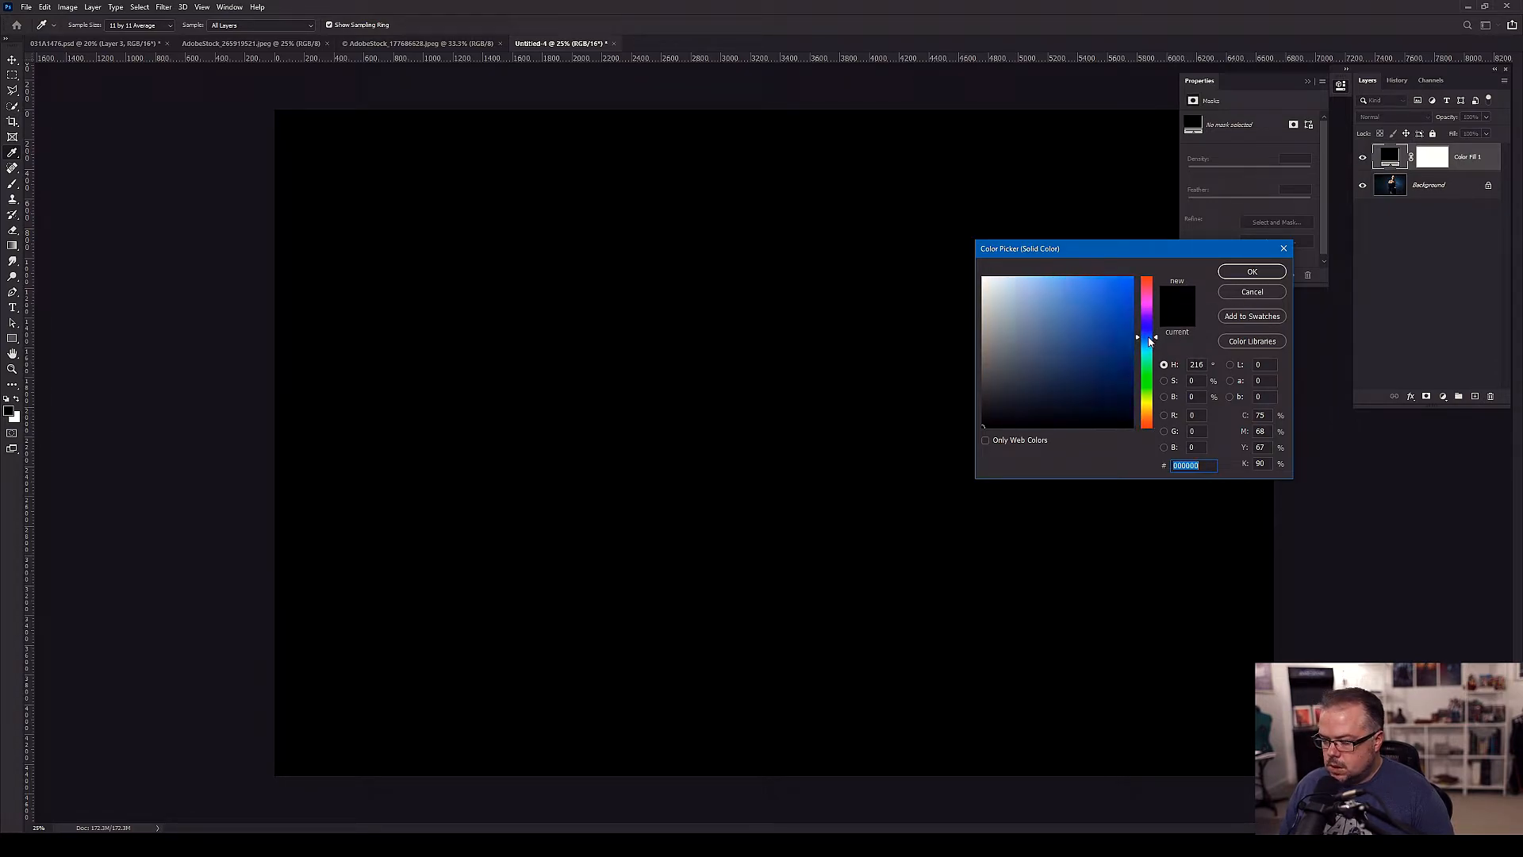
click(1112, 356)
click(1232, 273)
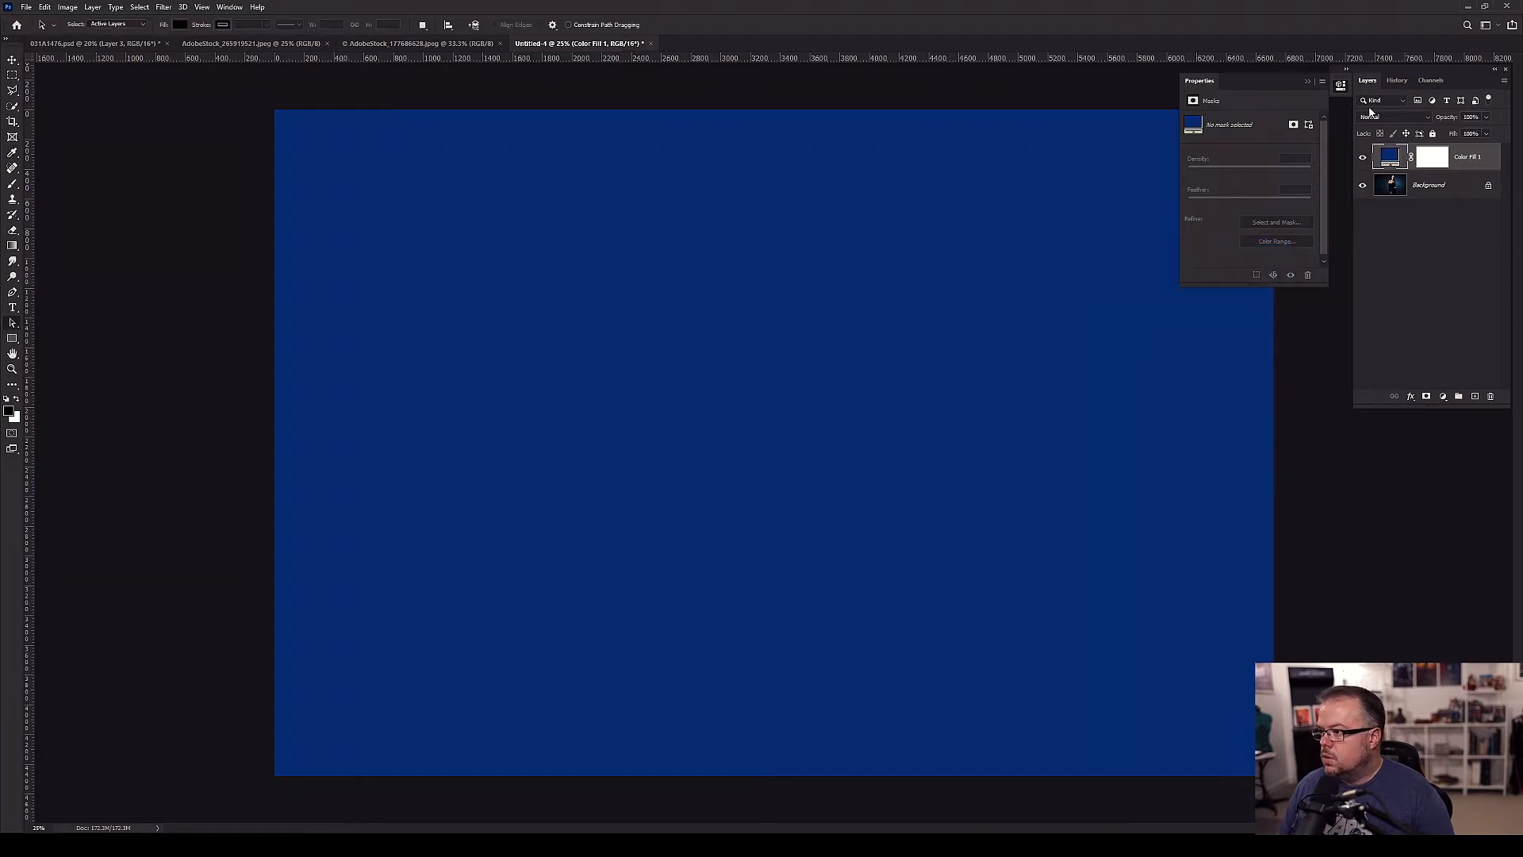
- Set the blue fill layer's blend mode to Lighten and its opacity to 40%, and compare the image with and without it
click(1394, 117)
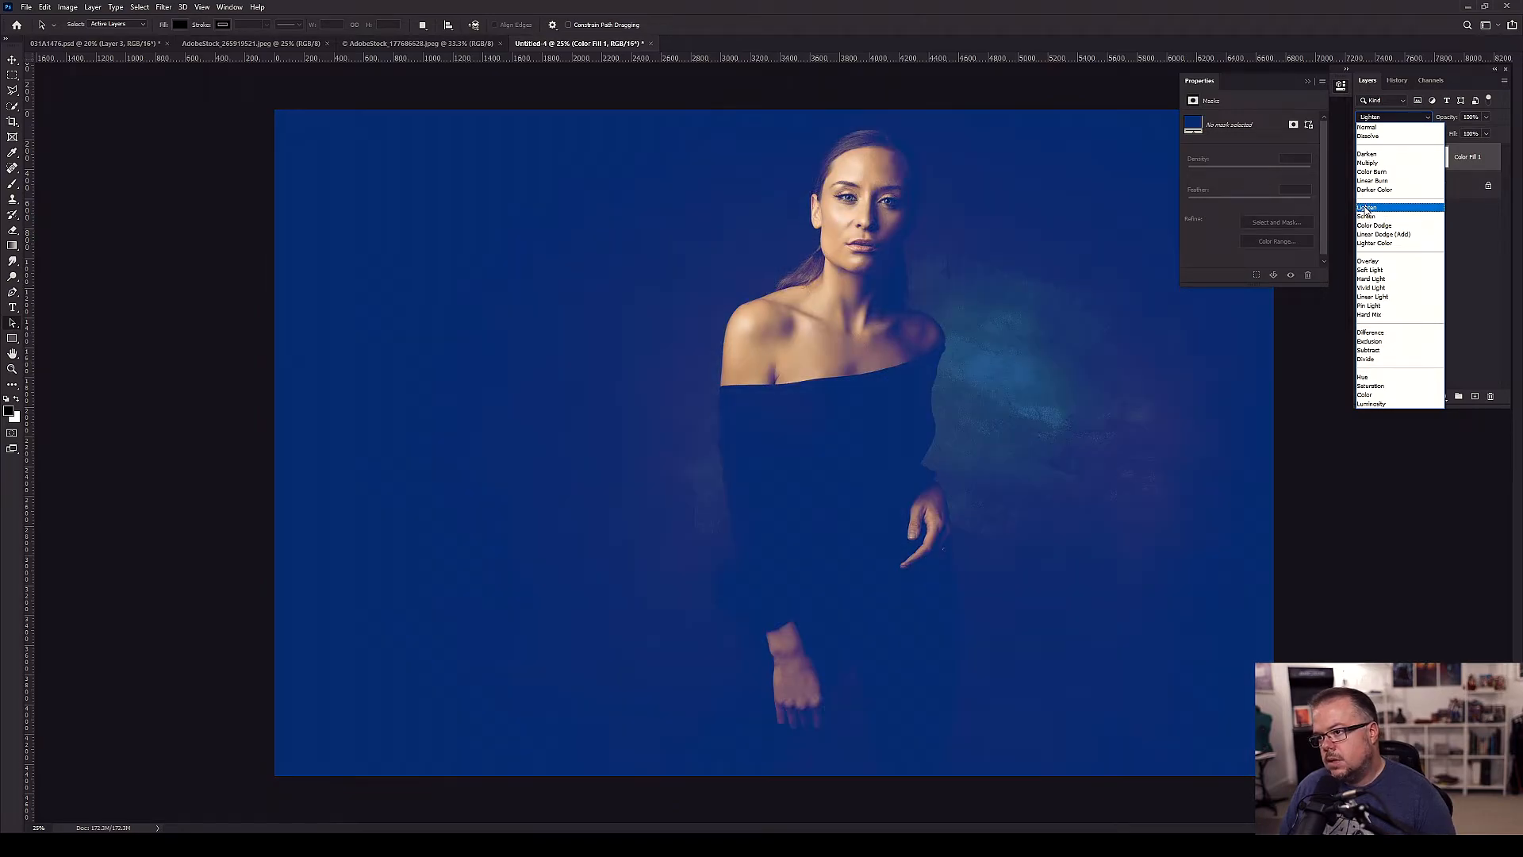
click(1366, 208)
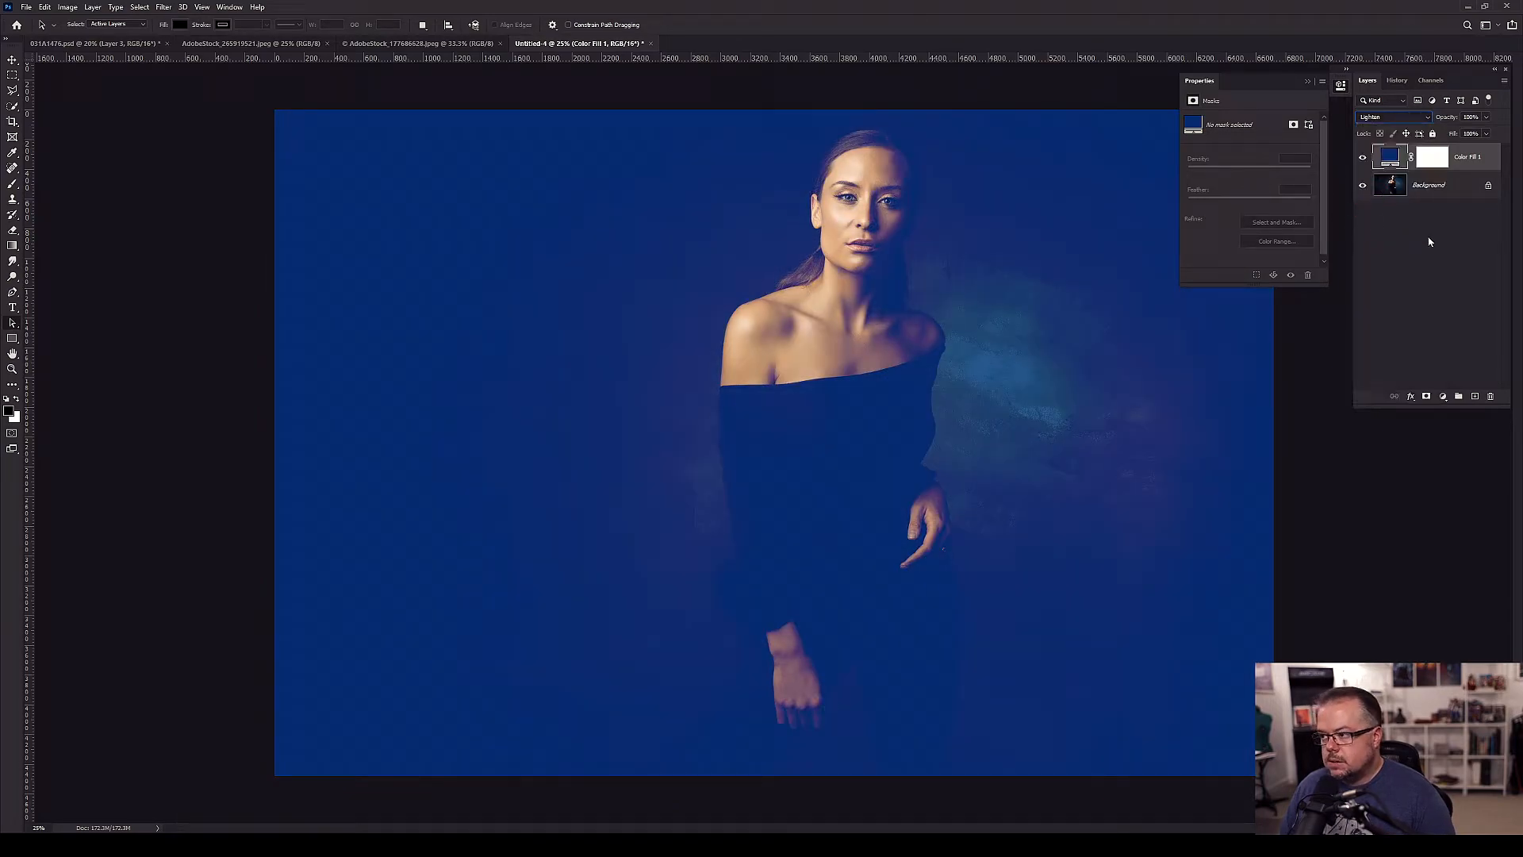
click(1487, 117)
drag(1473, 134, 1456, 136)
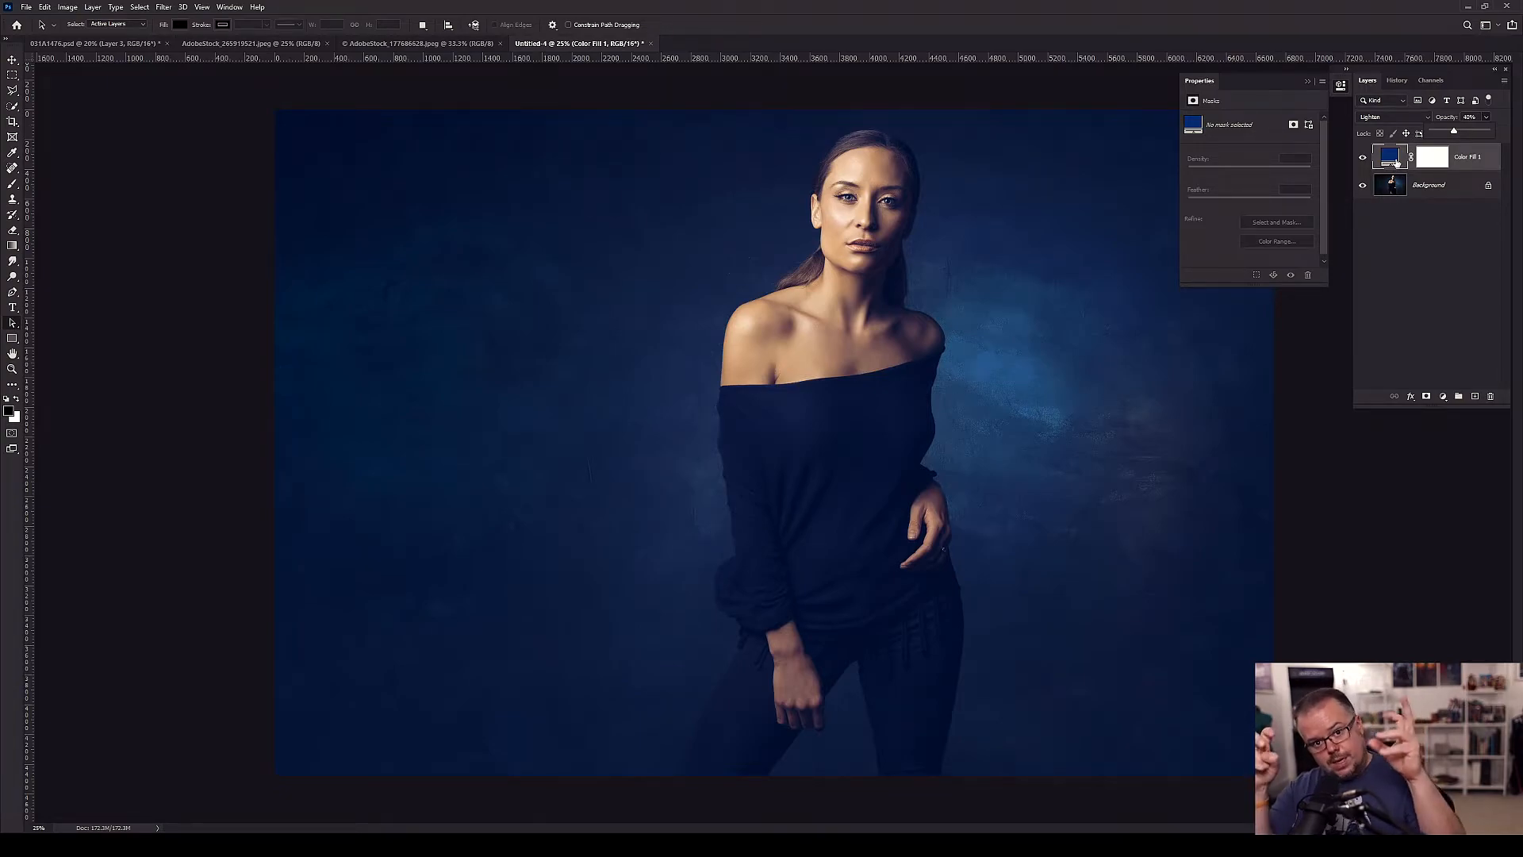
click(1364, 160)
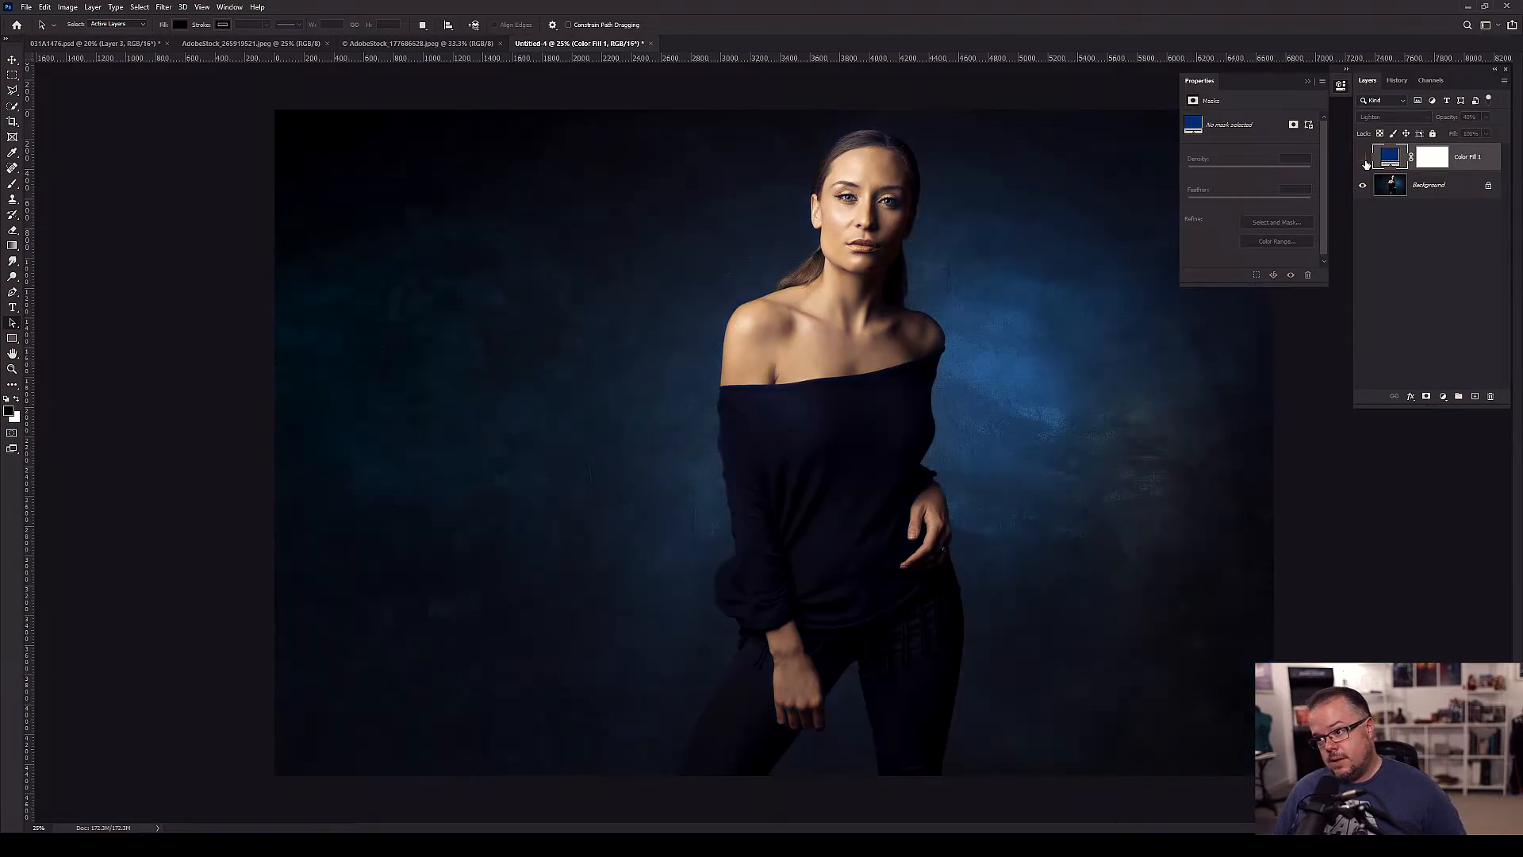
click(1365, 161)
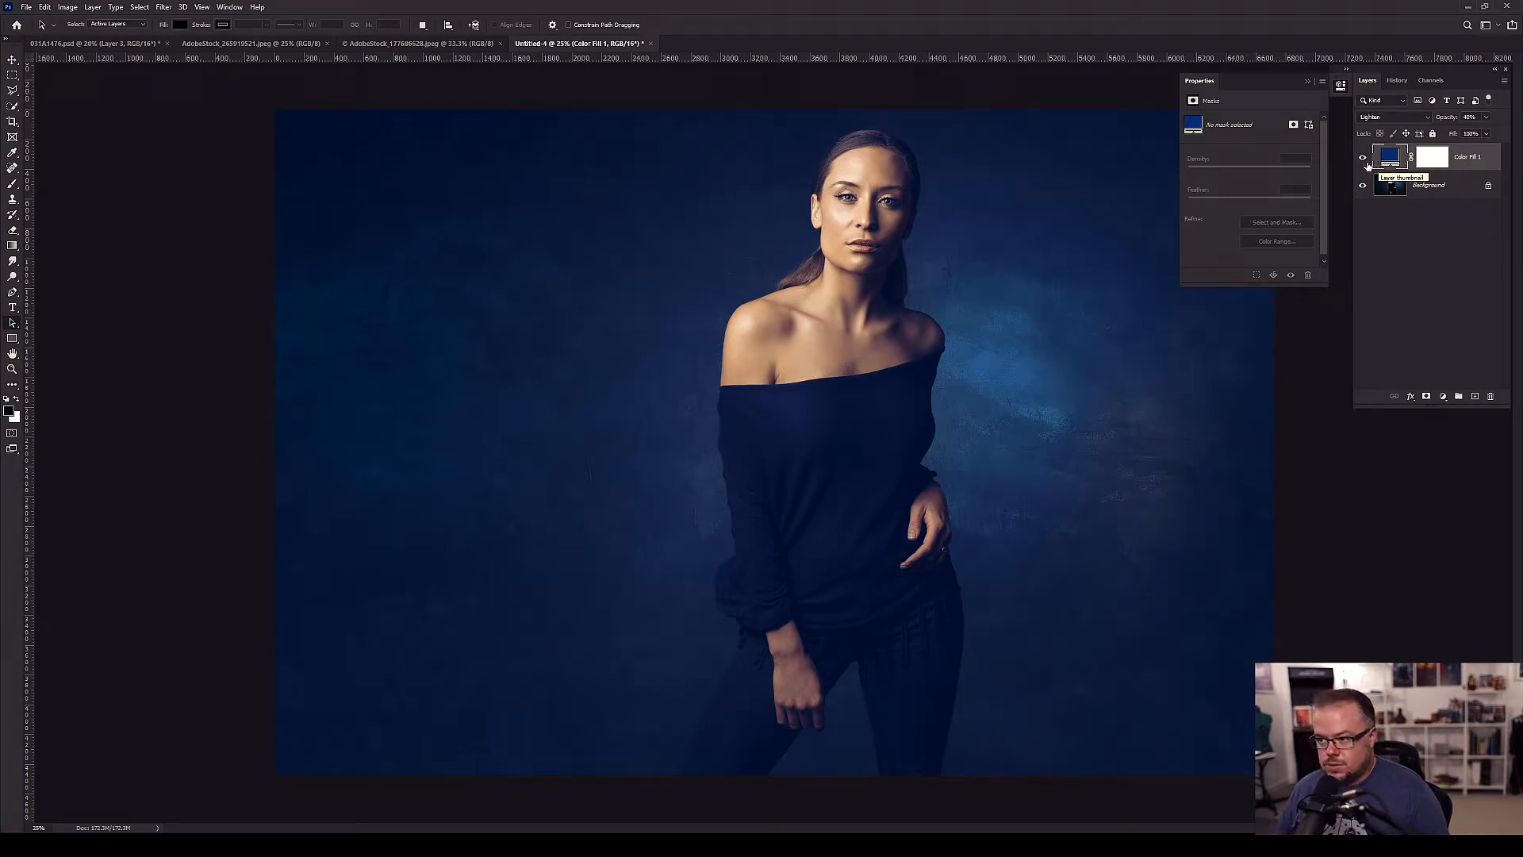
- Split the fill layer's Blend If shadow slider for the underlying layer to 0 / 52, and compare the tint on and off
double_click(1484, 158)
double_click(1487, 163)
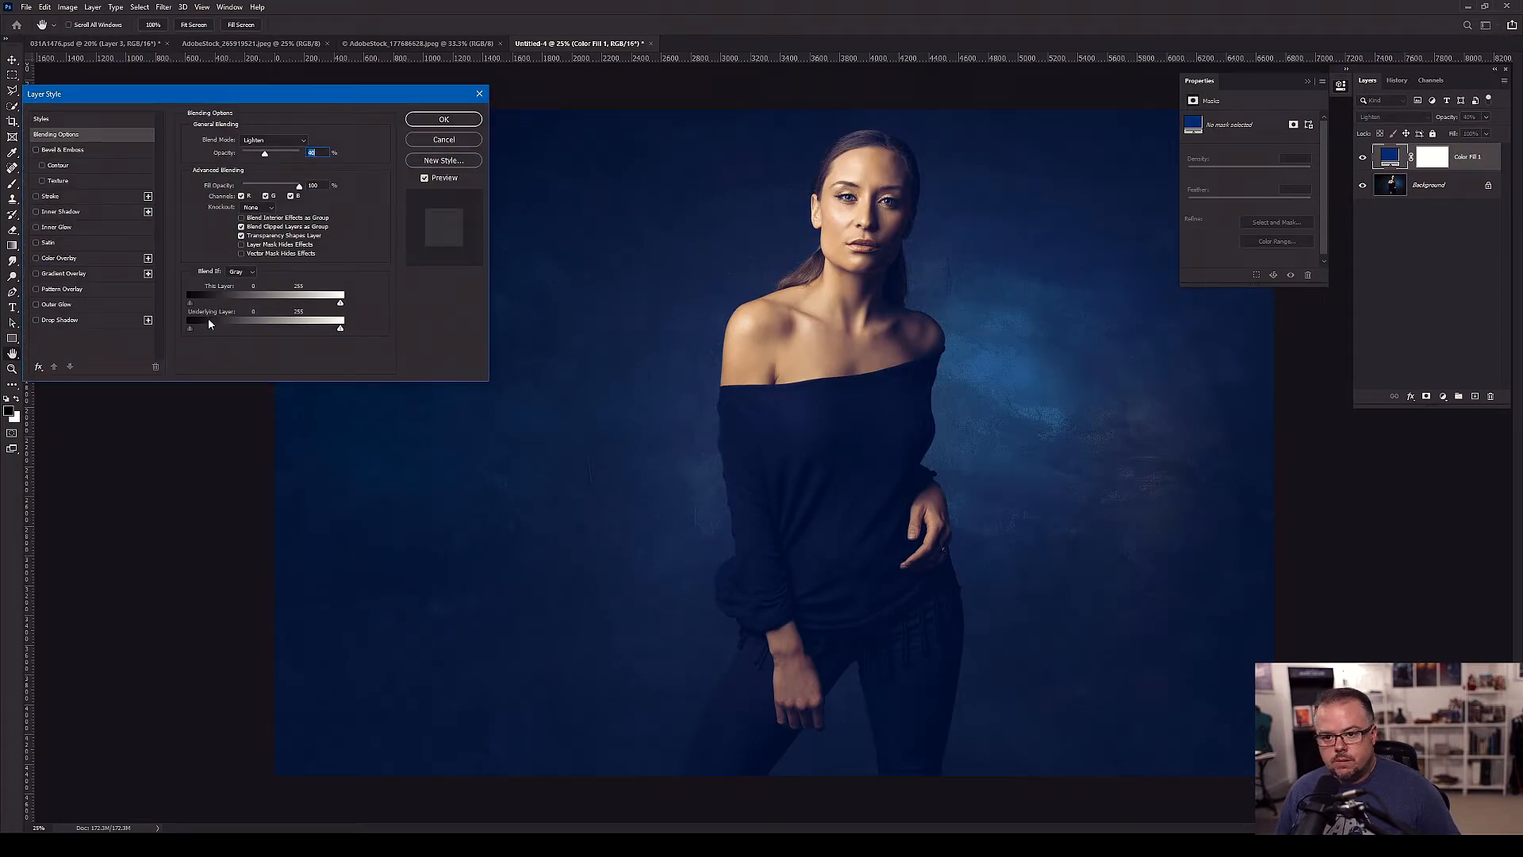
drag(194, 305, 223, 332)
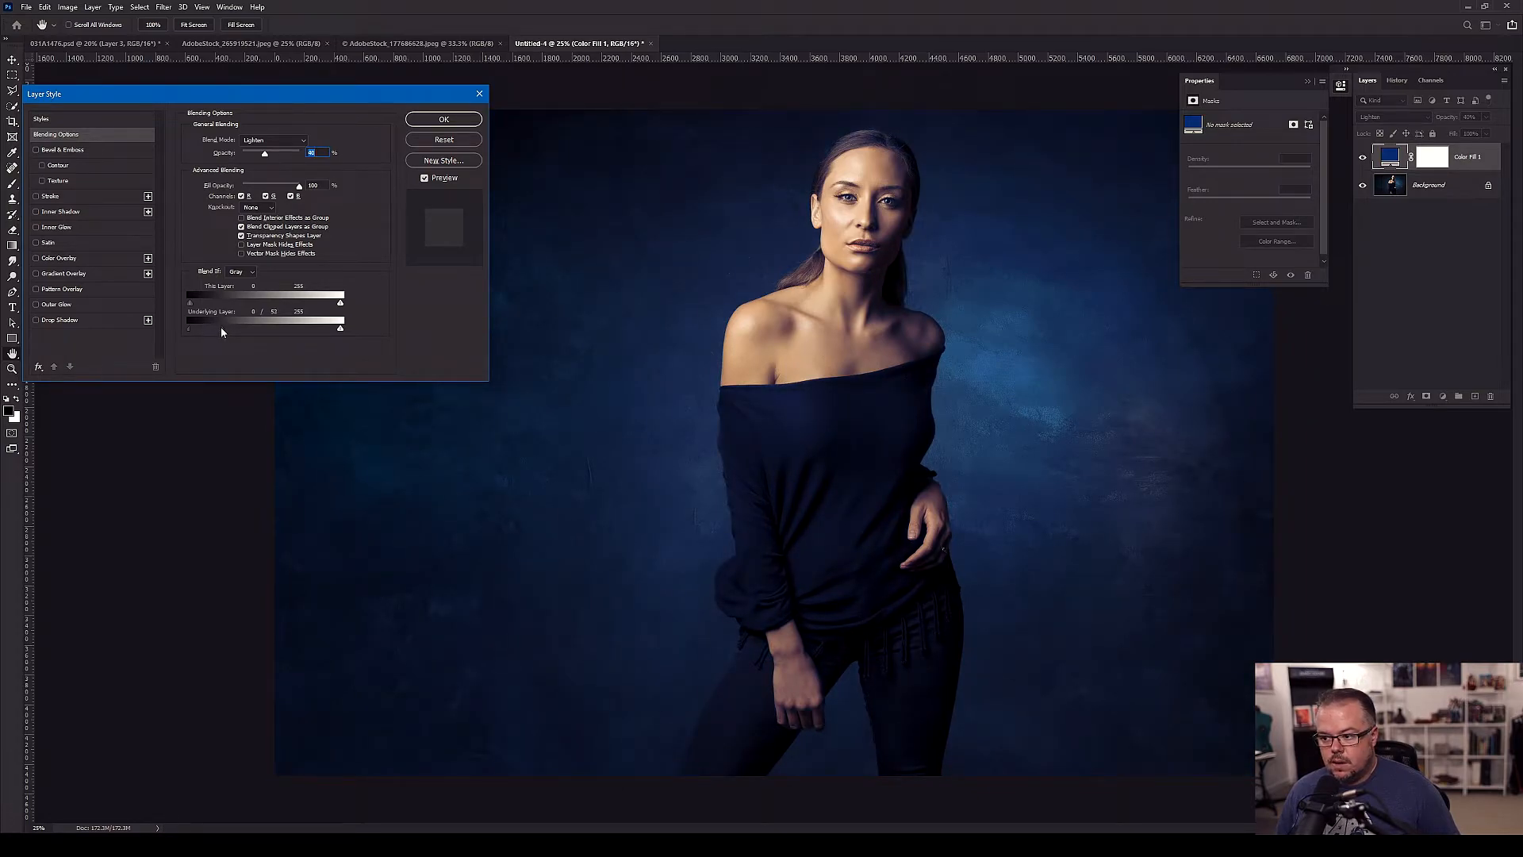
click(443, 119)
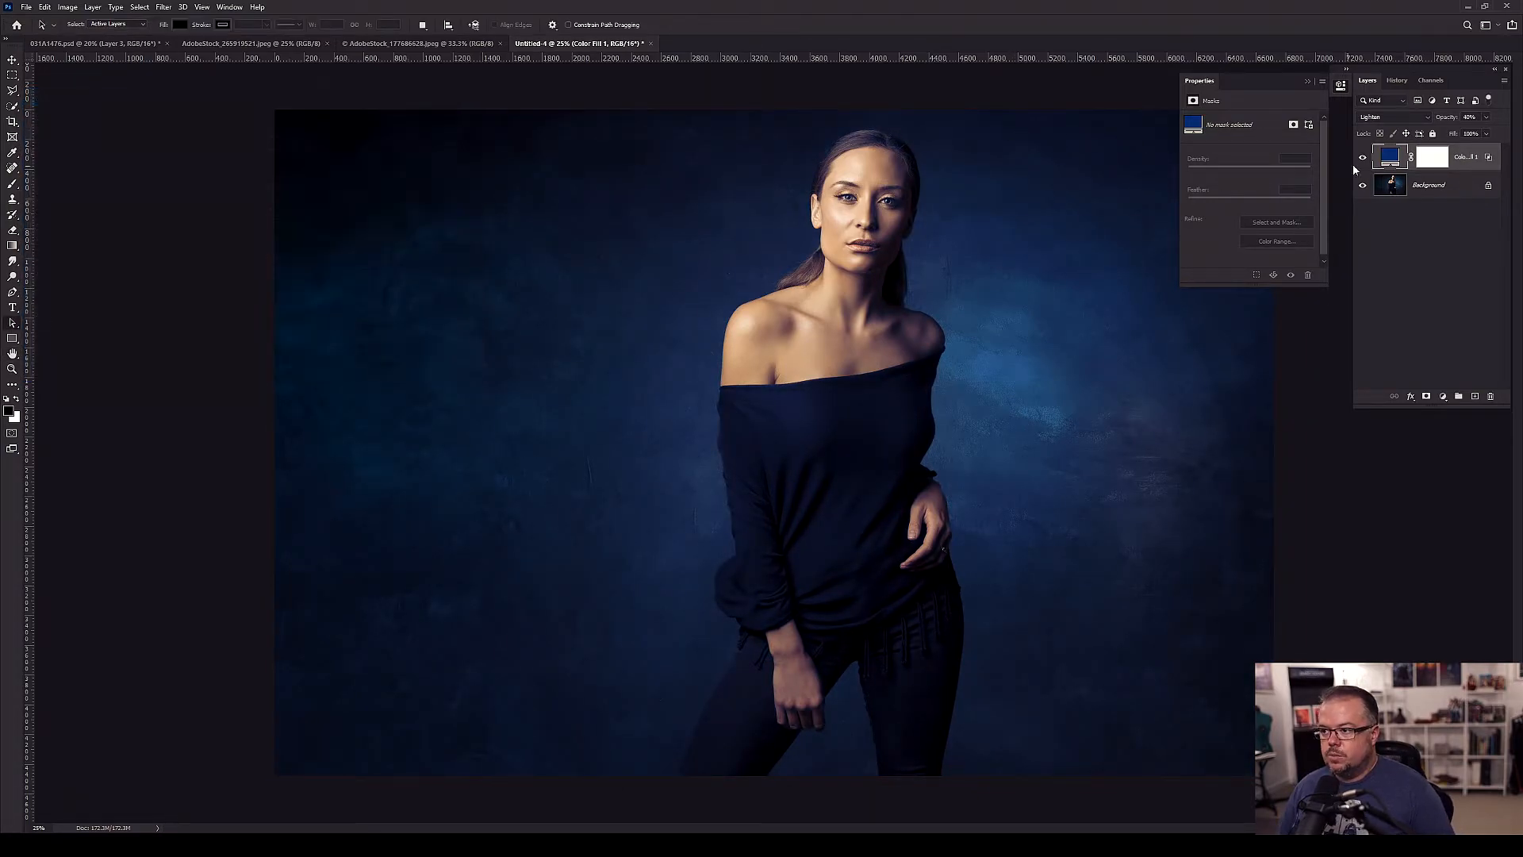
click(1363, 157)
click(1363, 157)
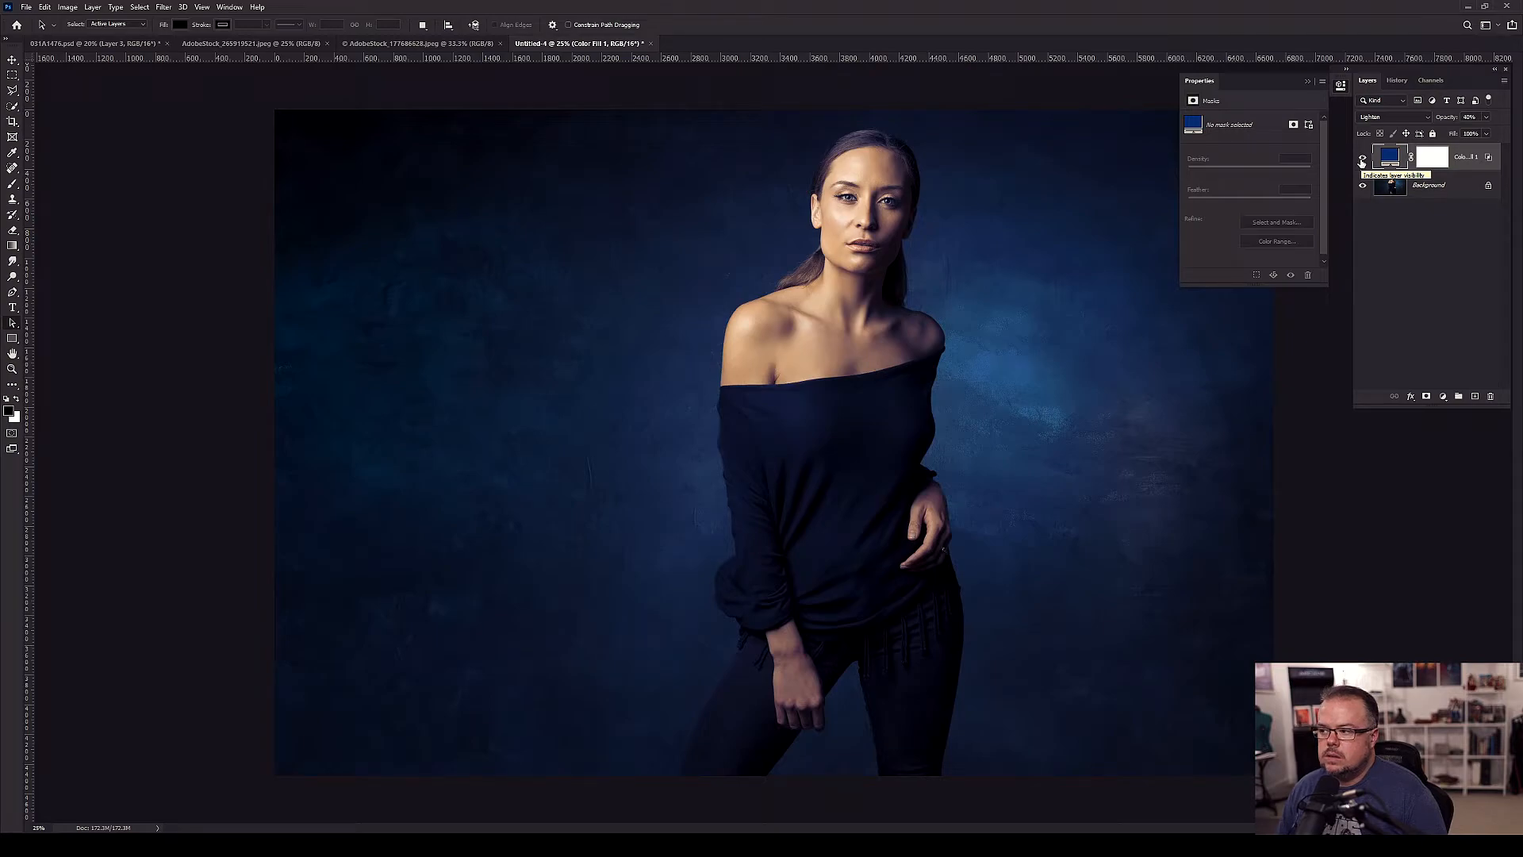
click(1363, 158)
click(1363, 158)
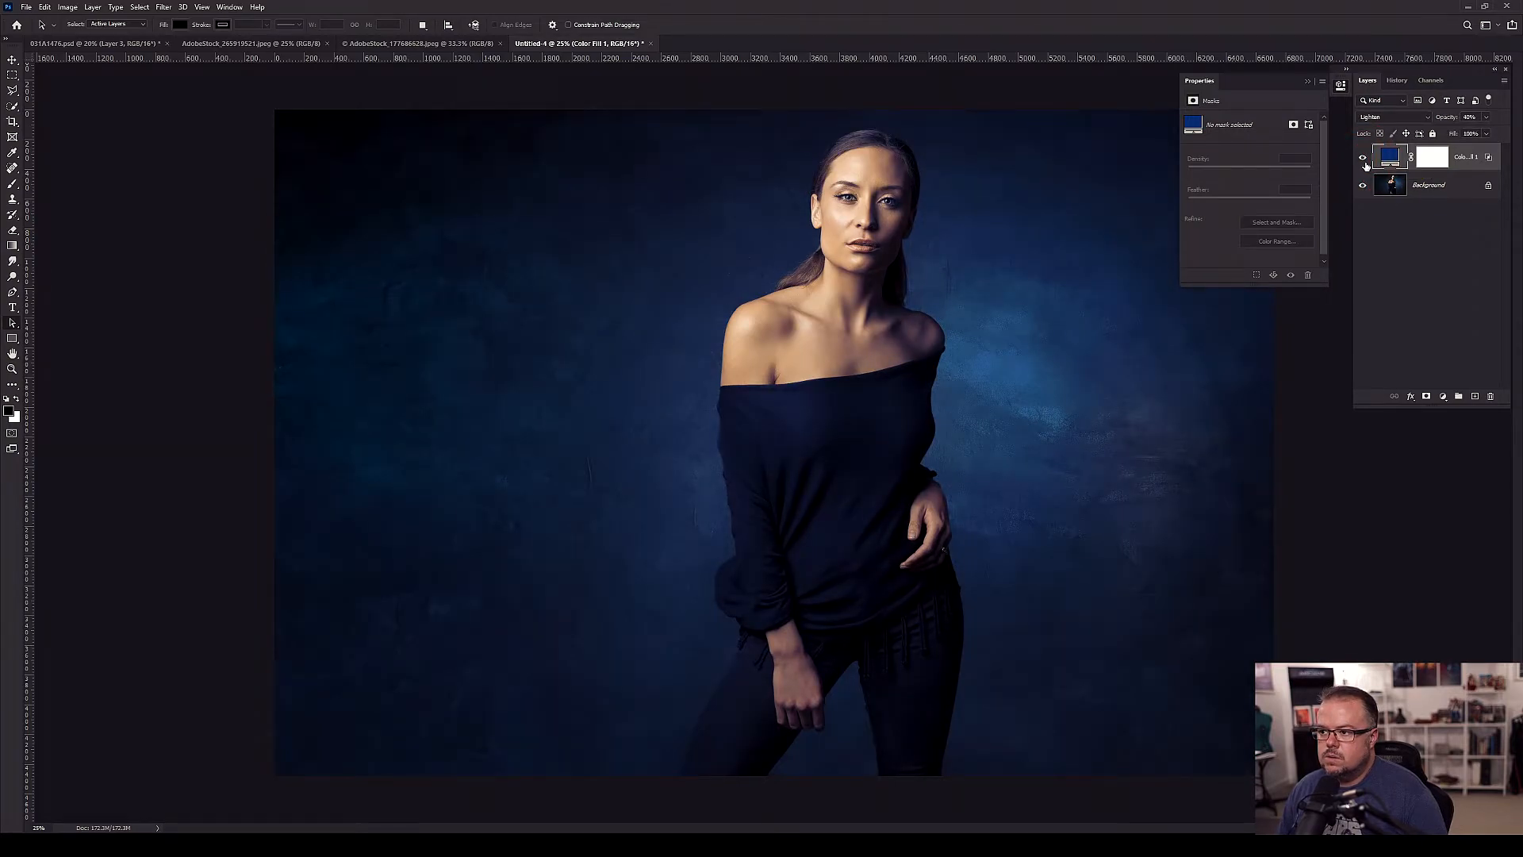
- Add a Selective Color adjustment directly above the Background and set Reds to Cyan -17, Yellow +18 and Black +26
click(1444, 186)
click(1443, 395)
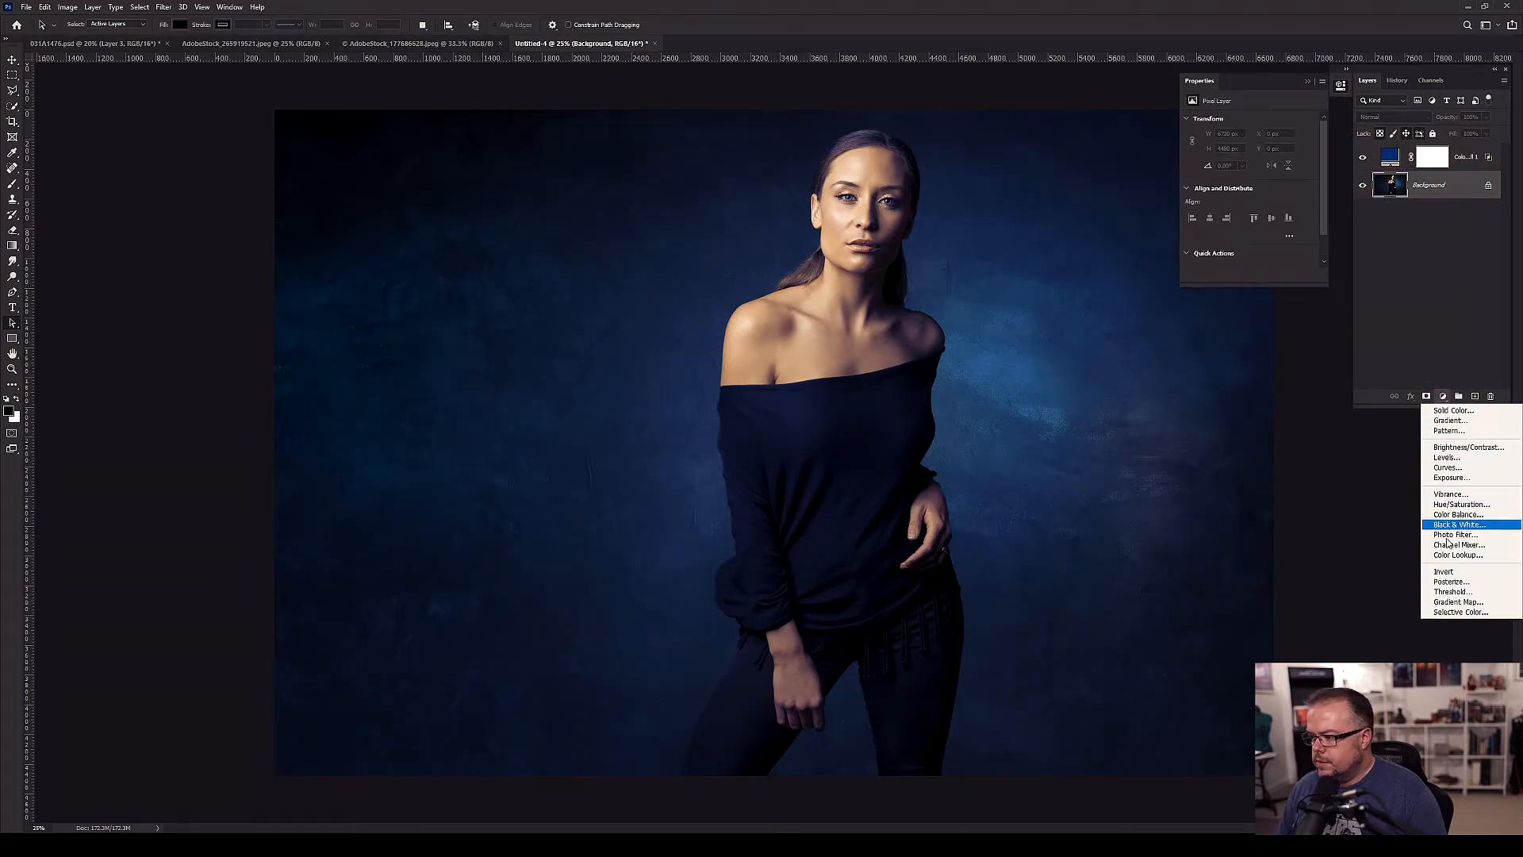
click(1460, 612)
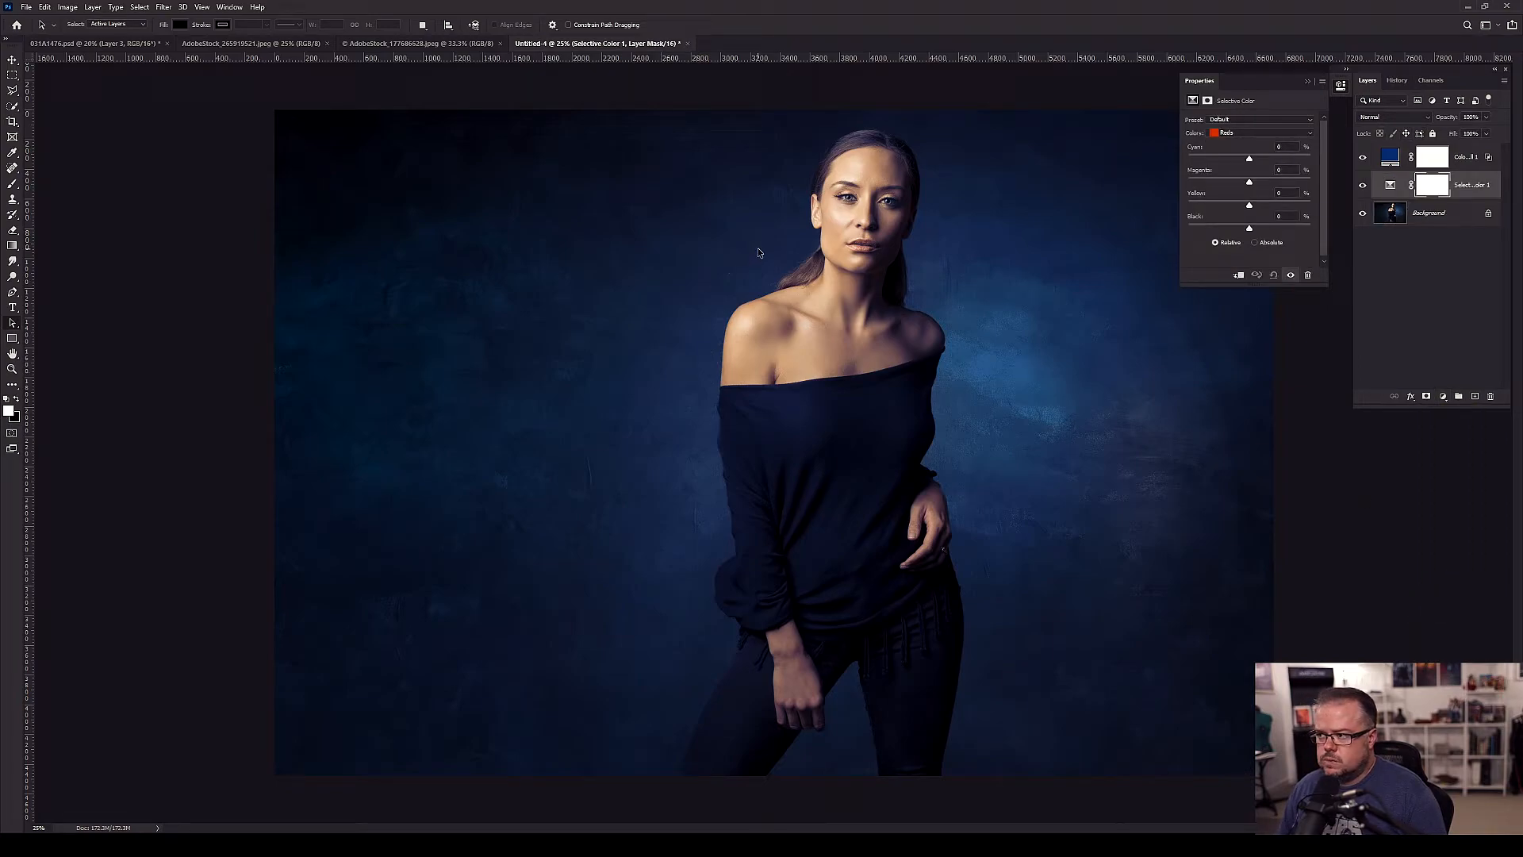
drag(1251, 160, 1266, 230)
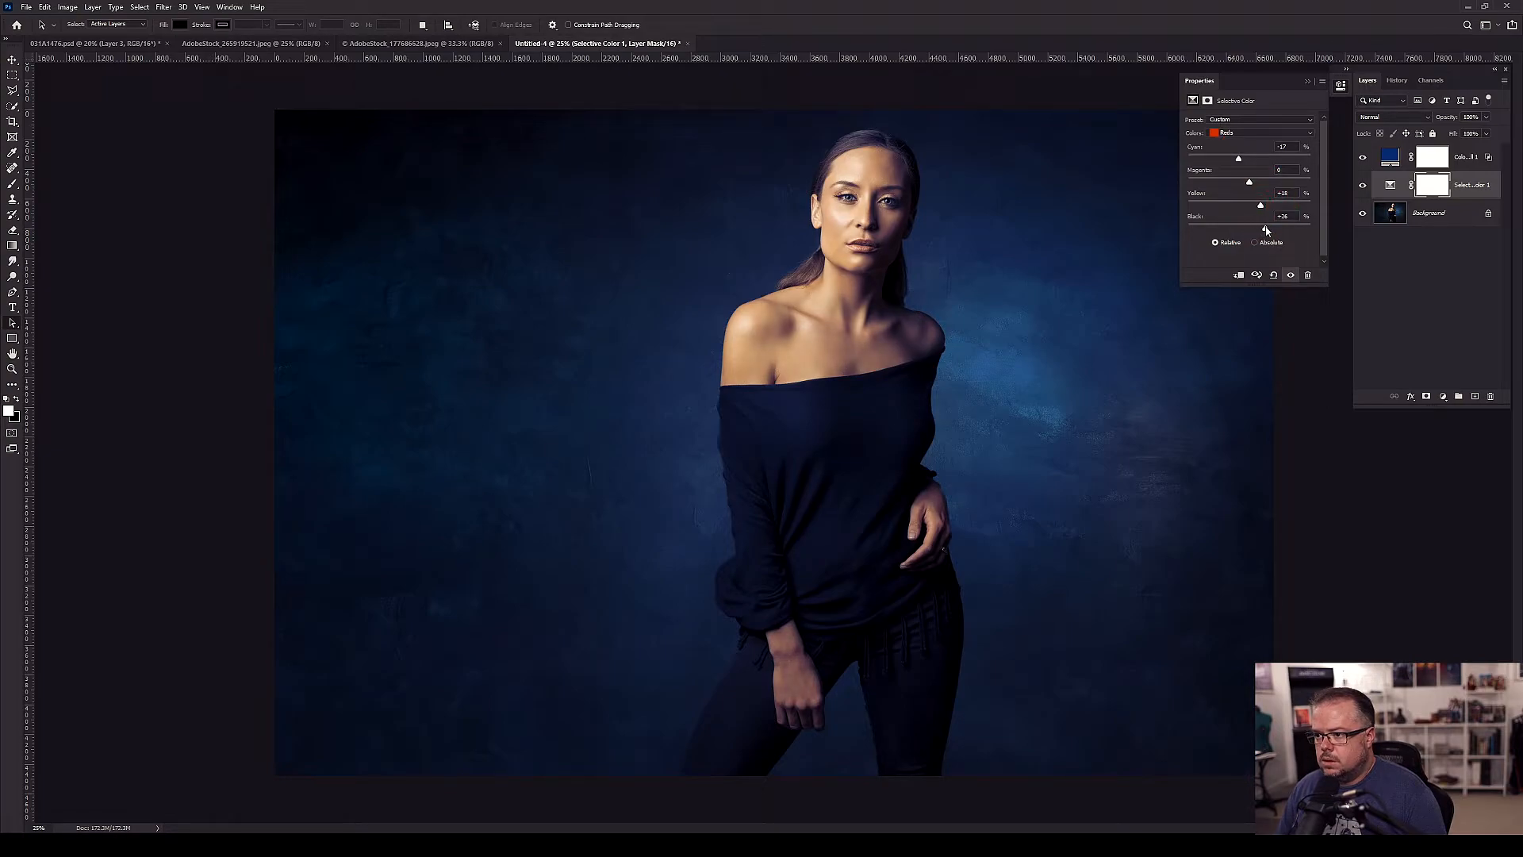
- Close the two AdobeStock texture documents
click(411, 45)
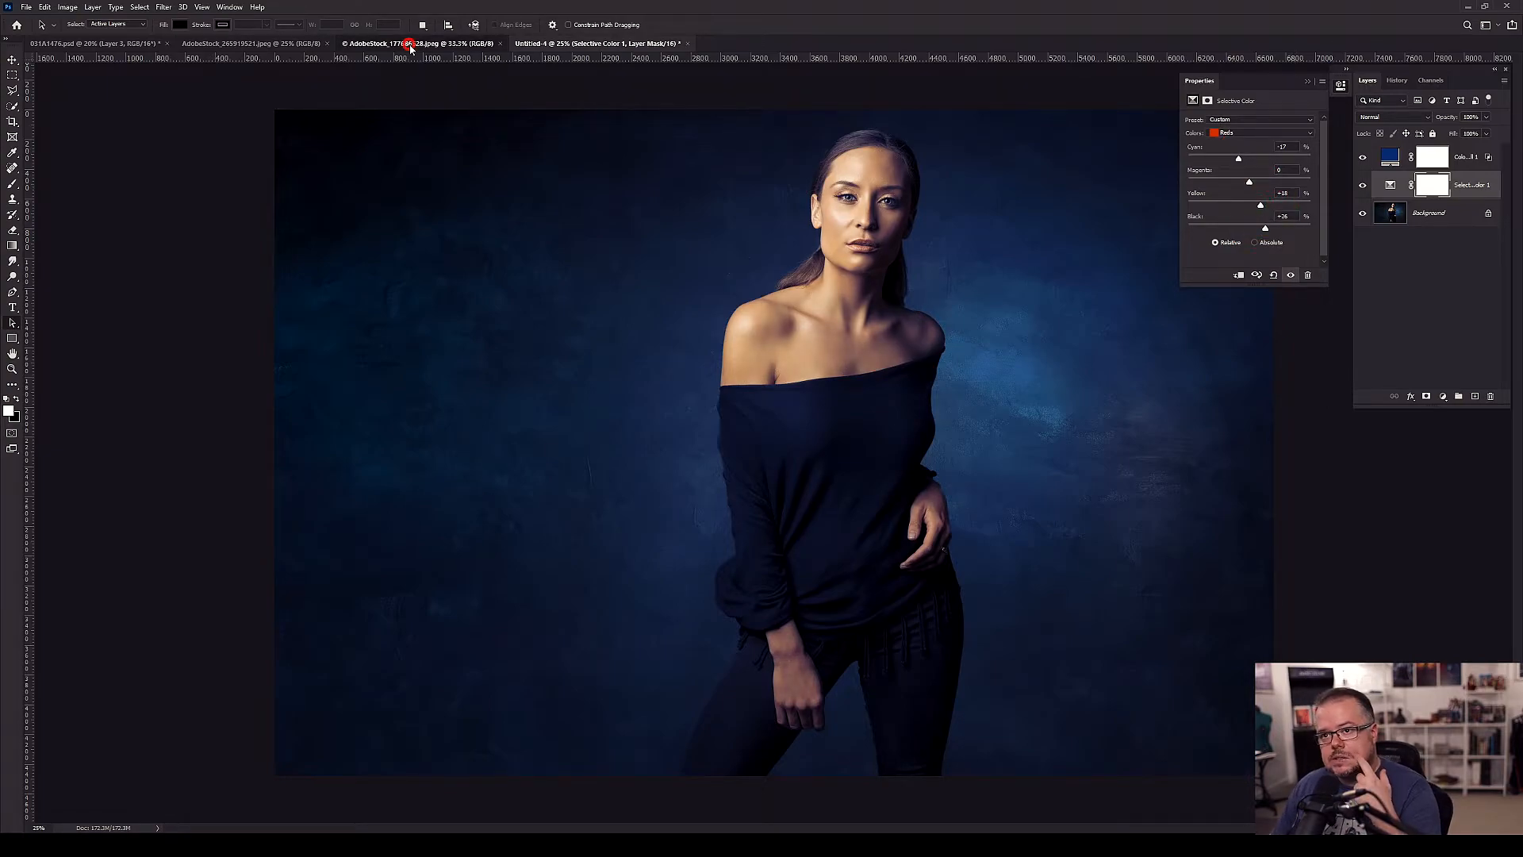
key(ctrl+w)
key(ctrl+shift+Tab)
key(ctrl+w)
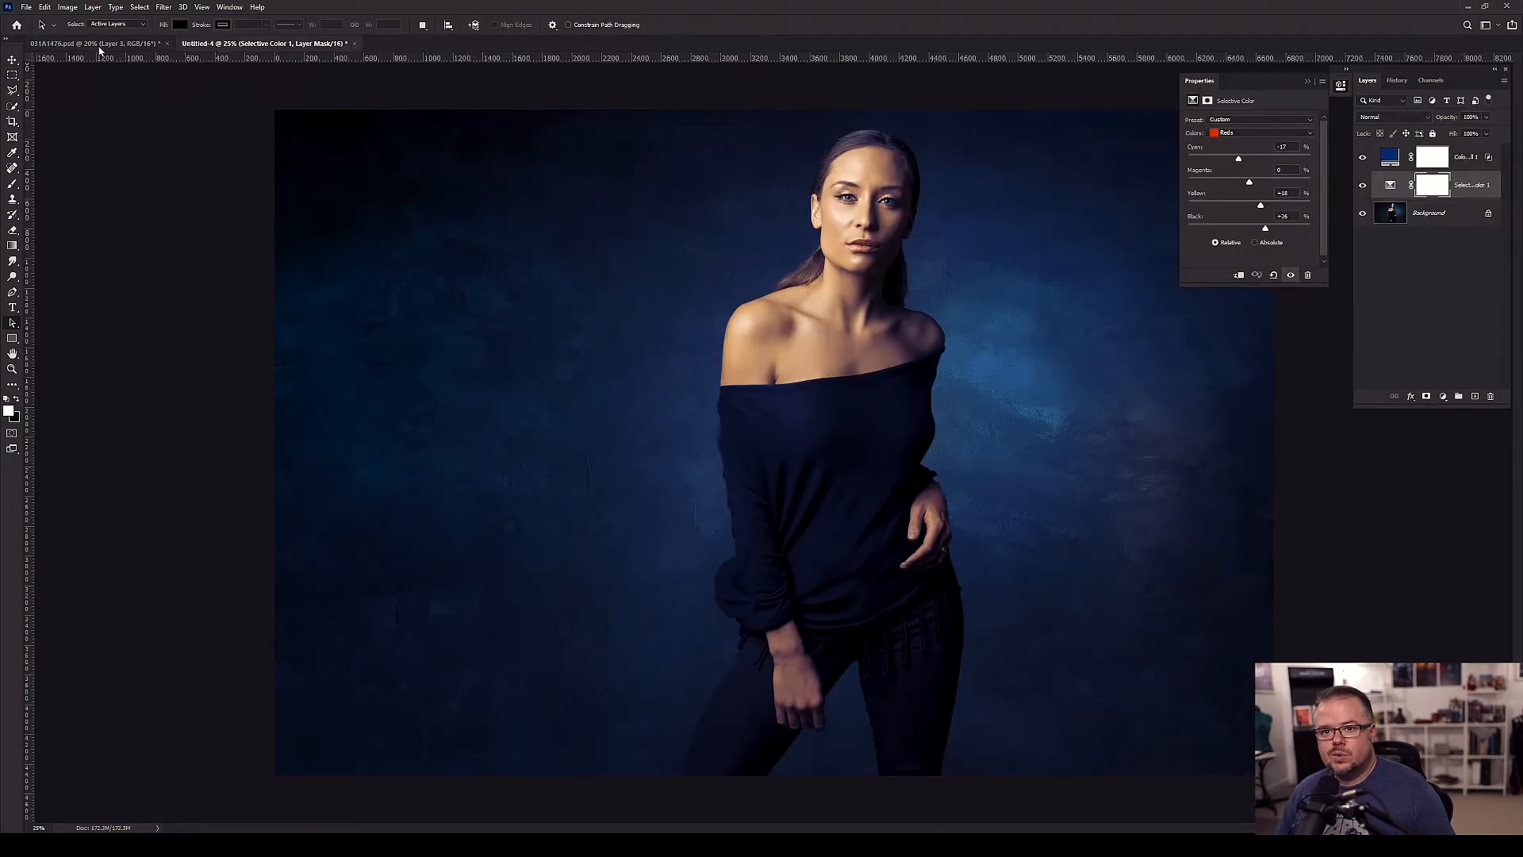
- Return to 031A1476.psd and show Layer 3 copy and Layer 3 copy 2 again
click(97, 44)
click(1362, 157)
click(1363, 185)
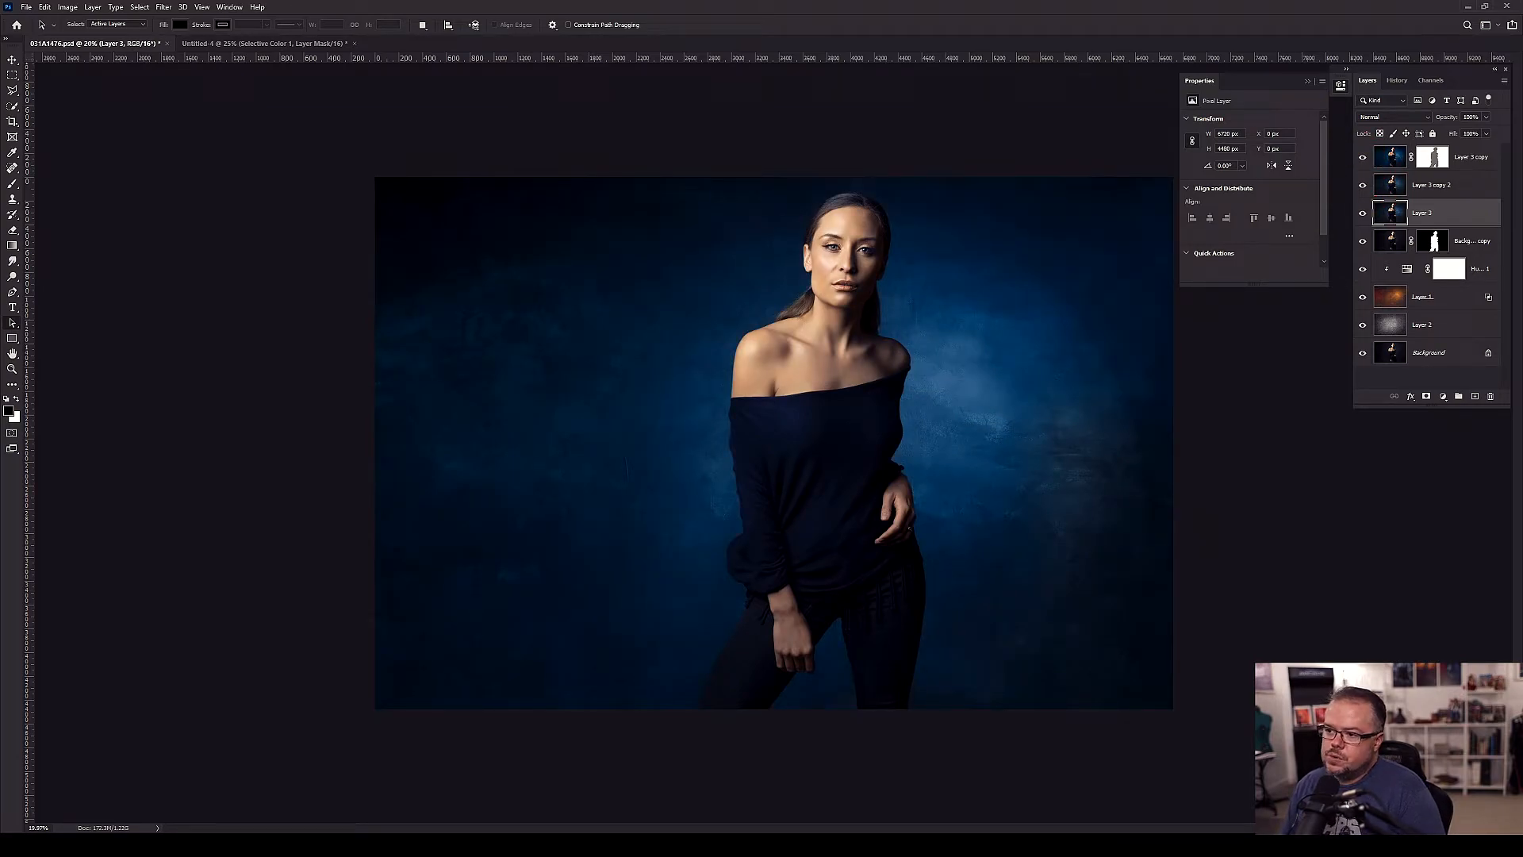
- Compare the Camera Raw grade in 031A1476.psd with the blue fill grade in Untitled-4 by alternating between the documents
click(235, 48)
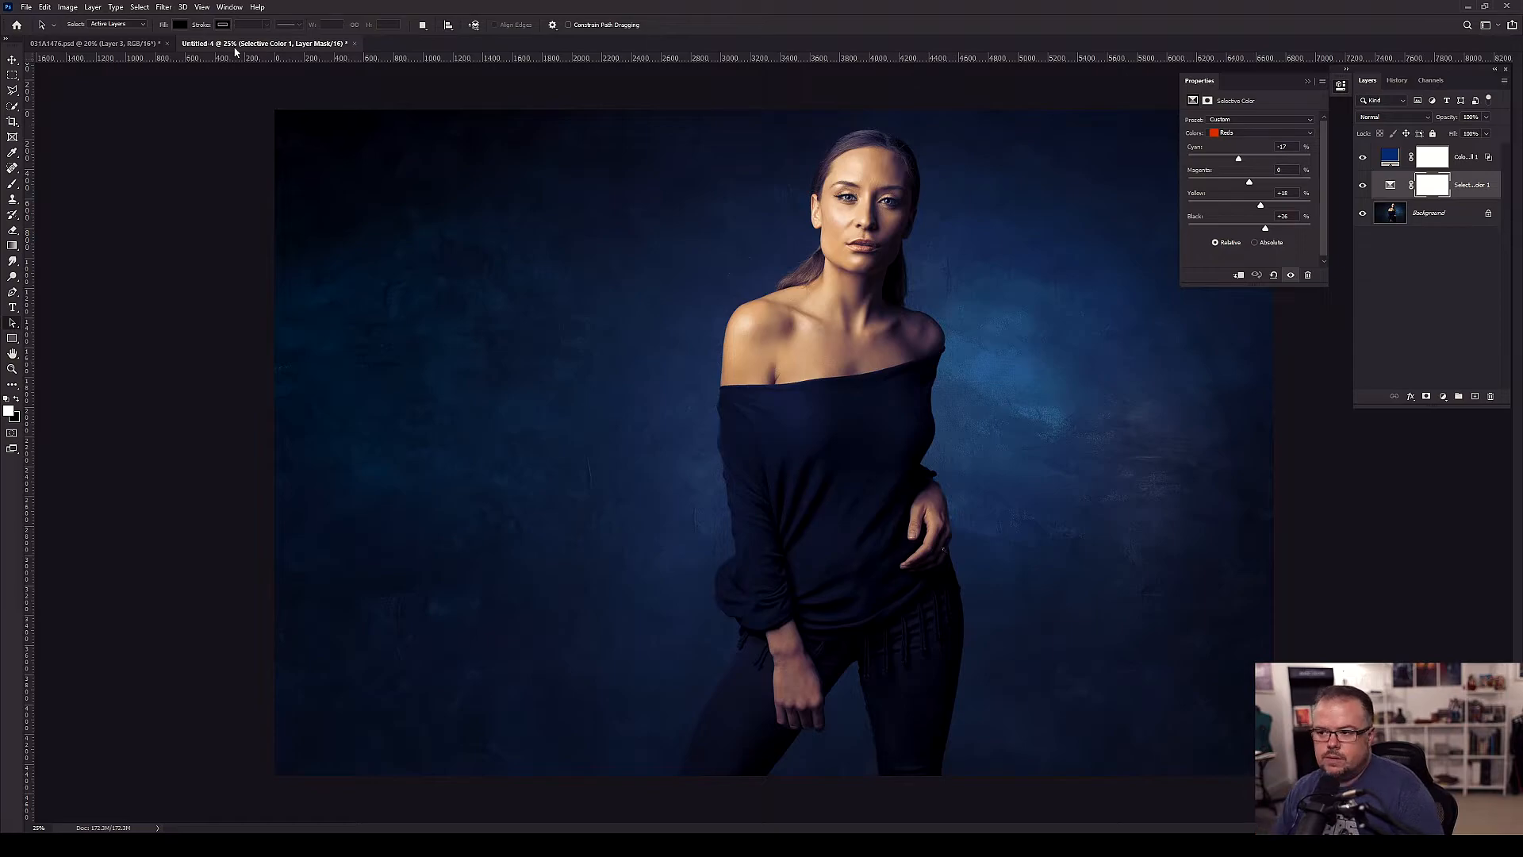
click(141, 45)
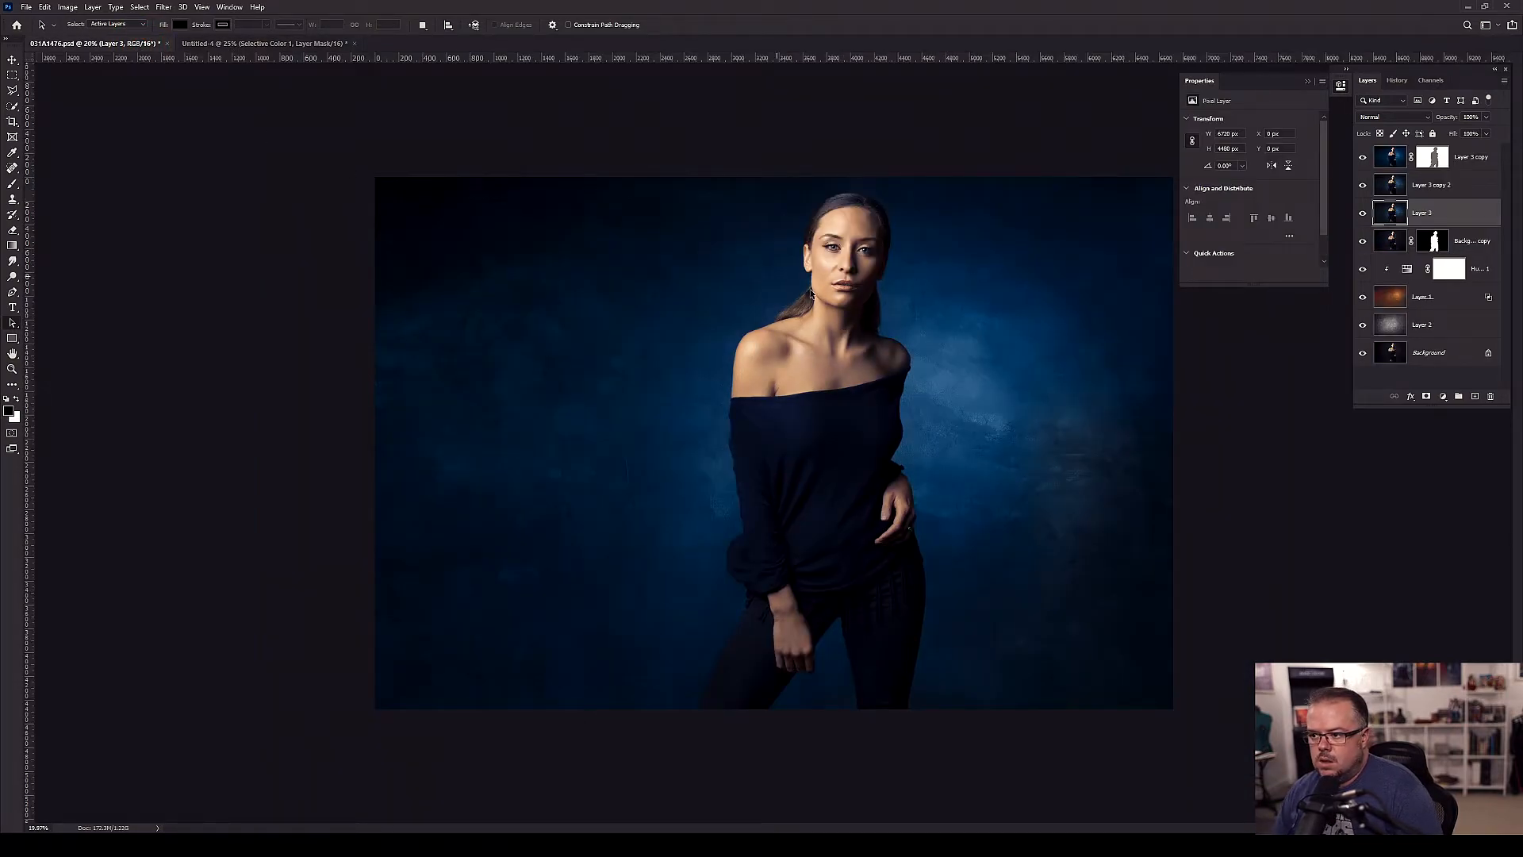
click(221, 44)
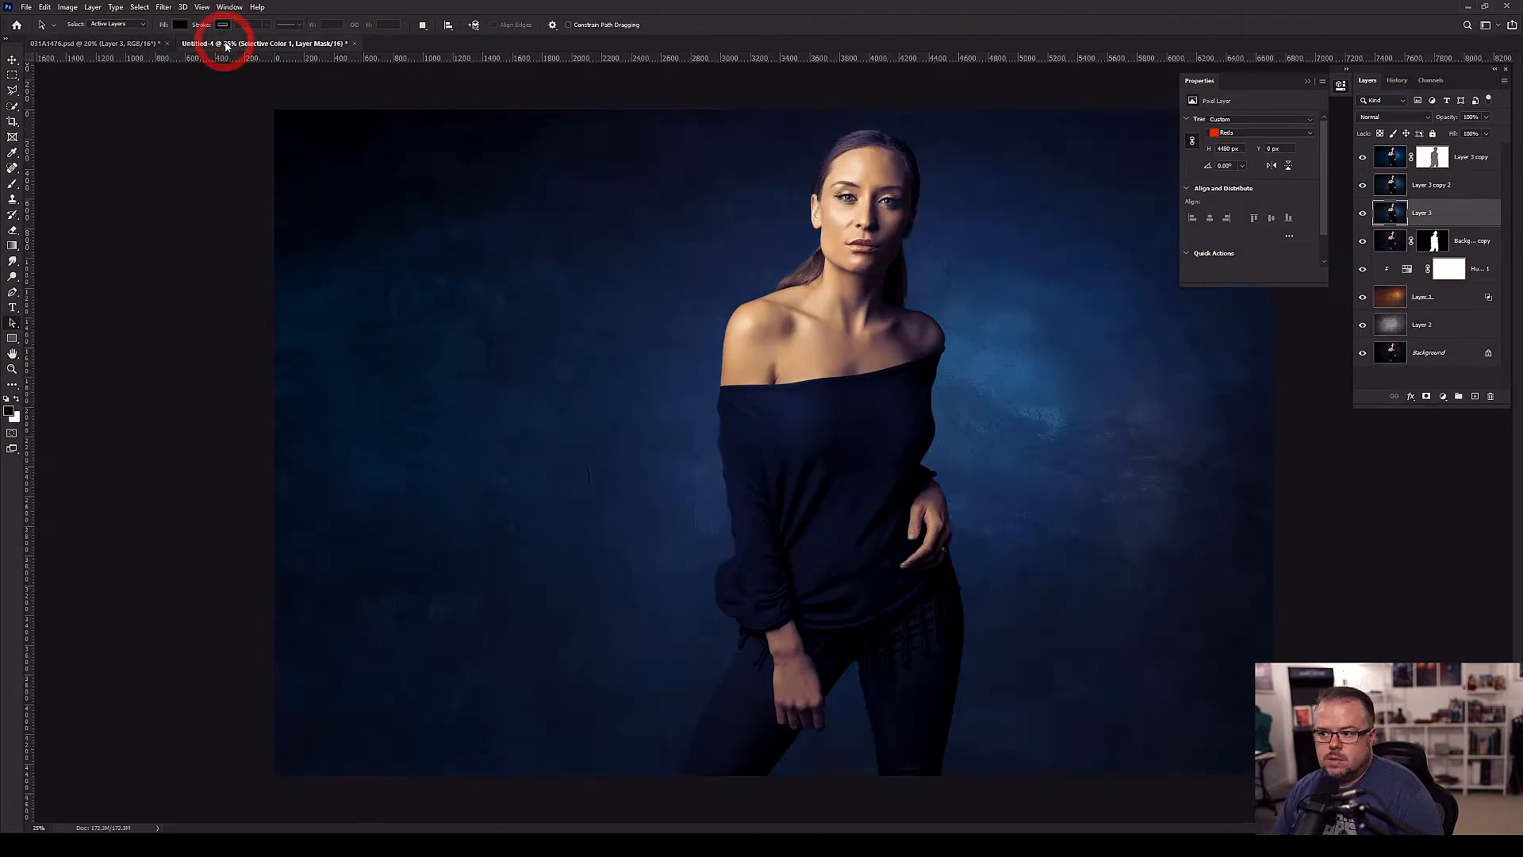
click(99, 44)
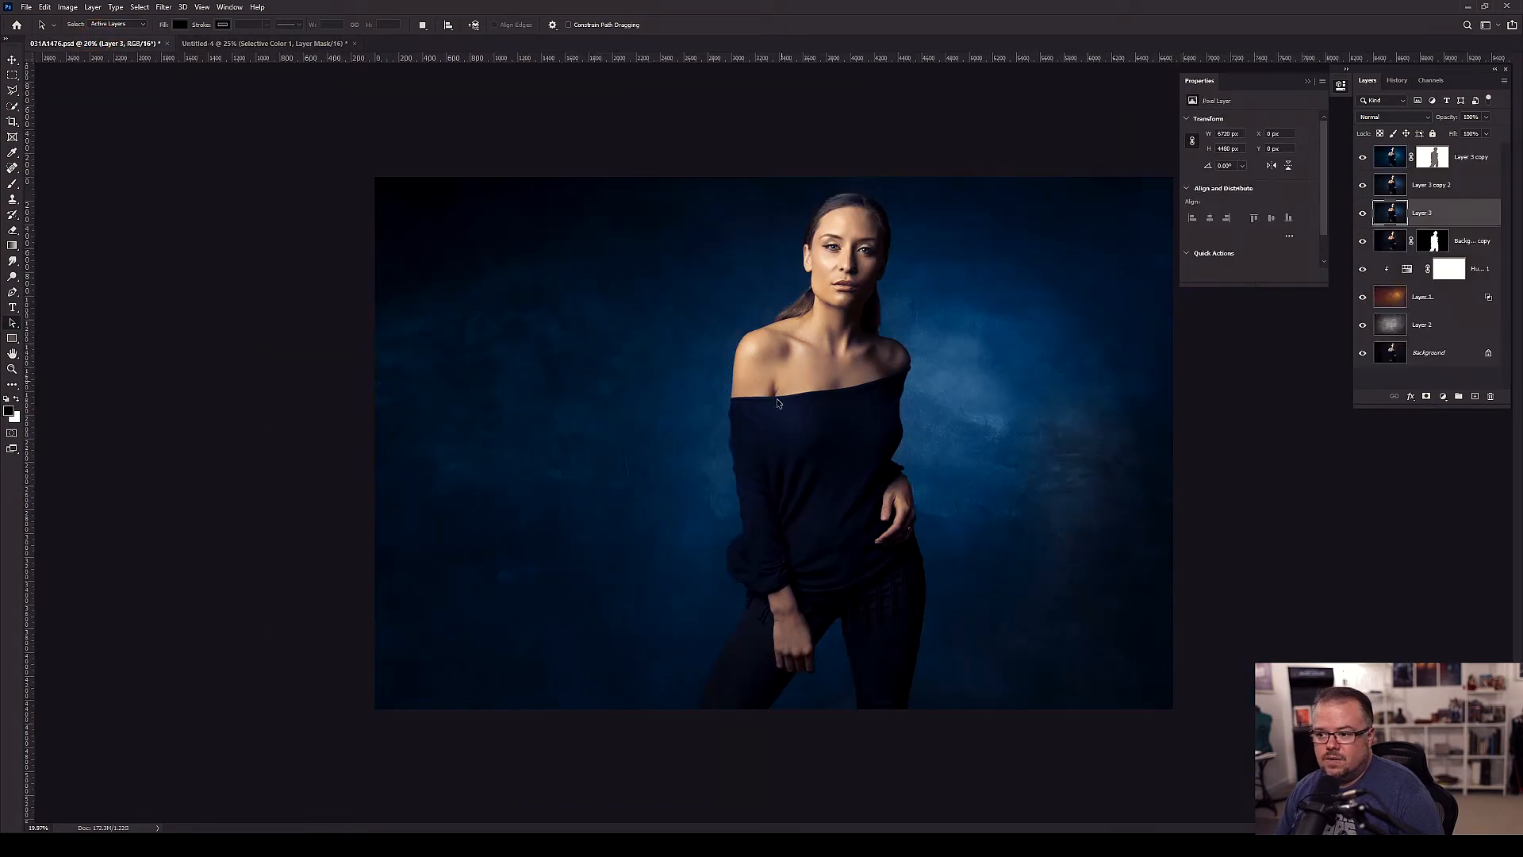
click(316, 45)
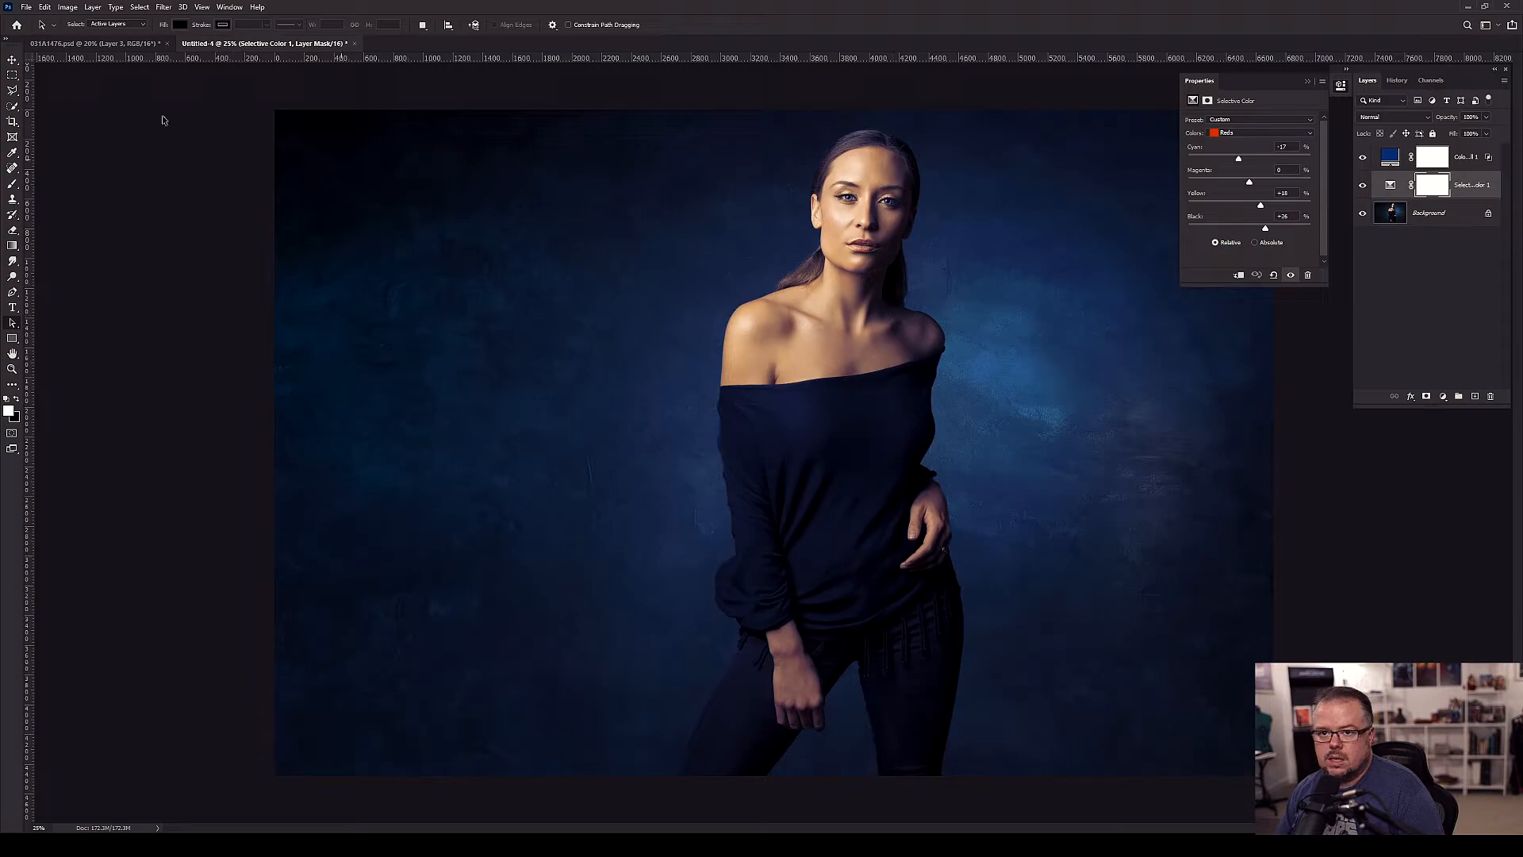
click(79, 44)
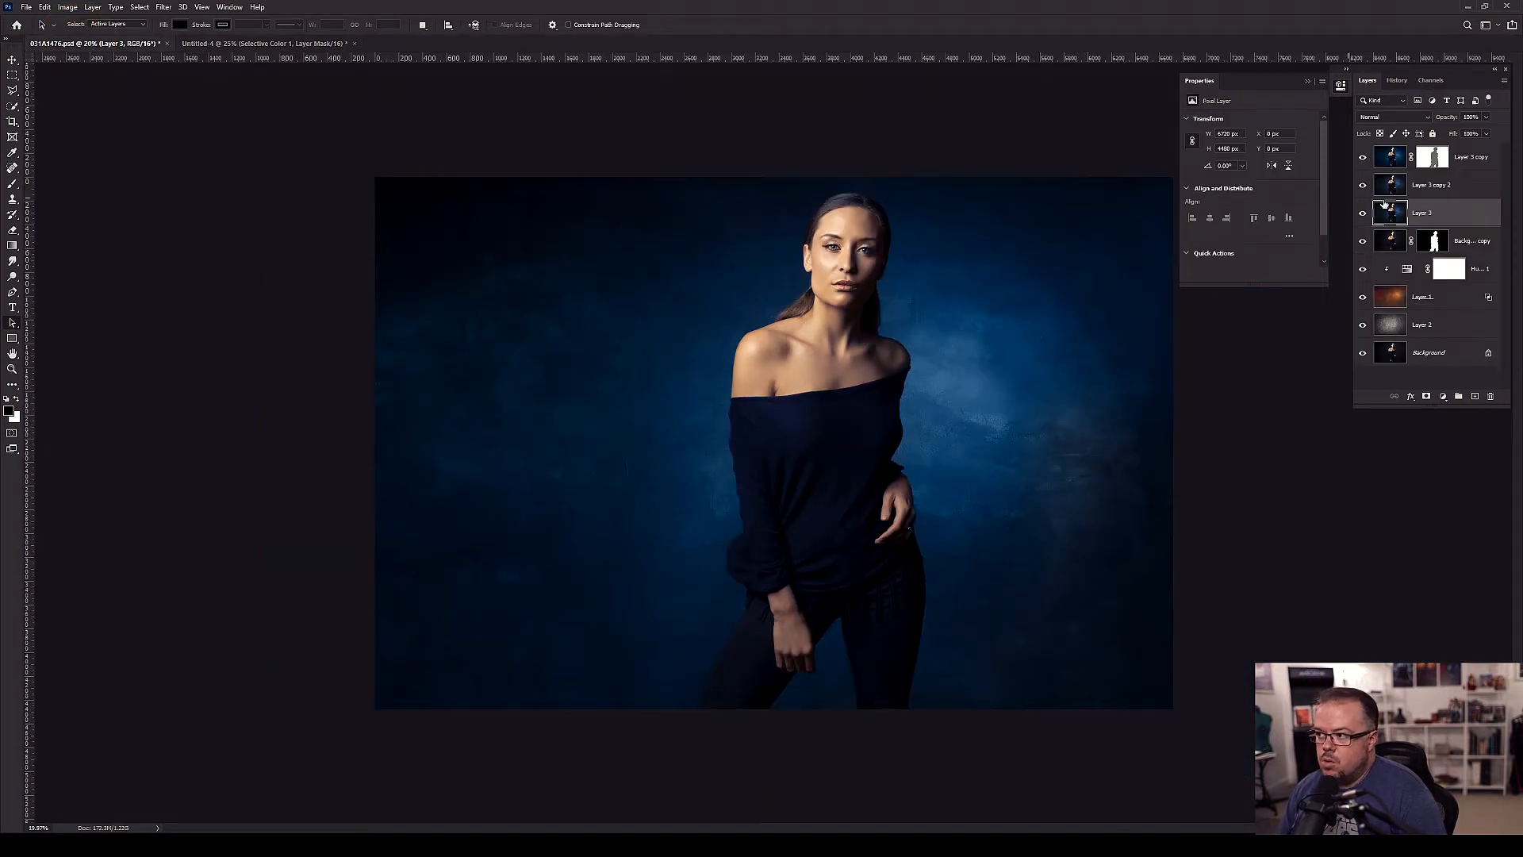
- Raise the density of Layer 3 copy's mask to 100%
click(1428, 165)
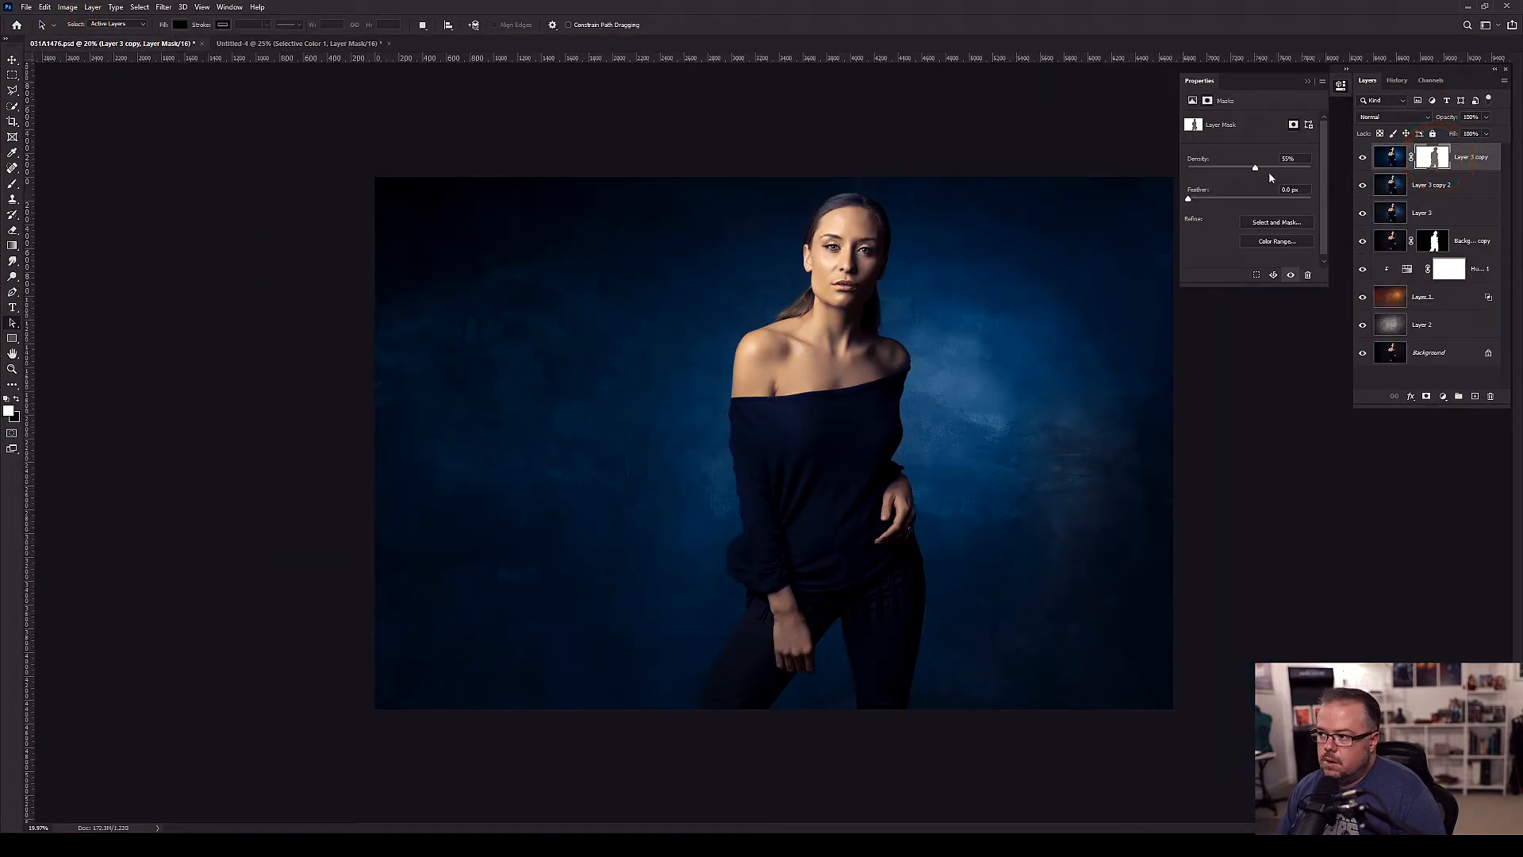
drag(1292, 173, 1333, 169)
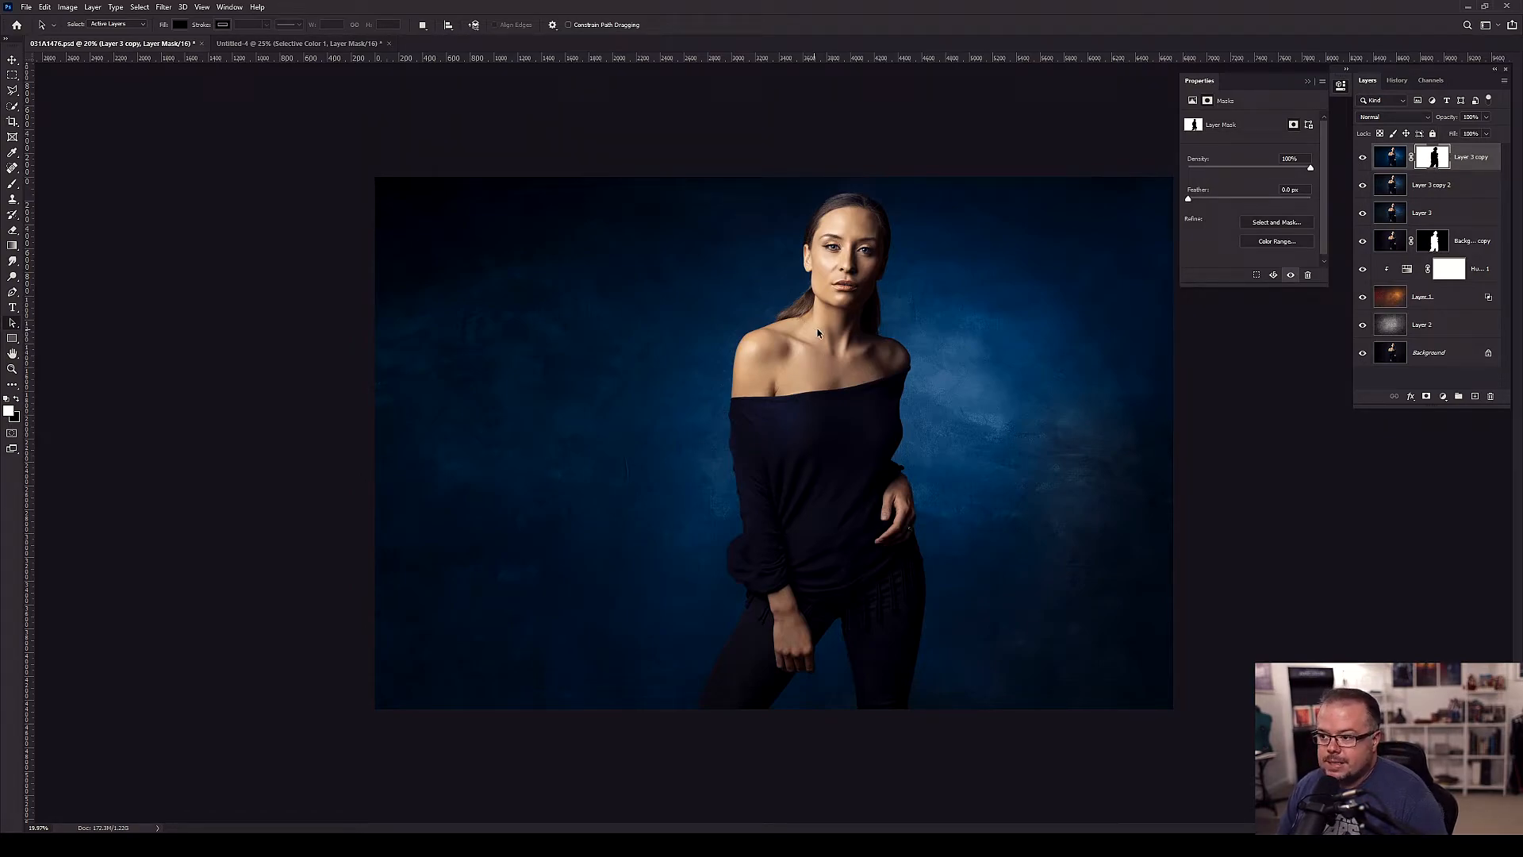
- Switch back to the Untitled-4 document and select its blue color fill layer
click(1442, 396)
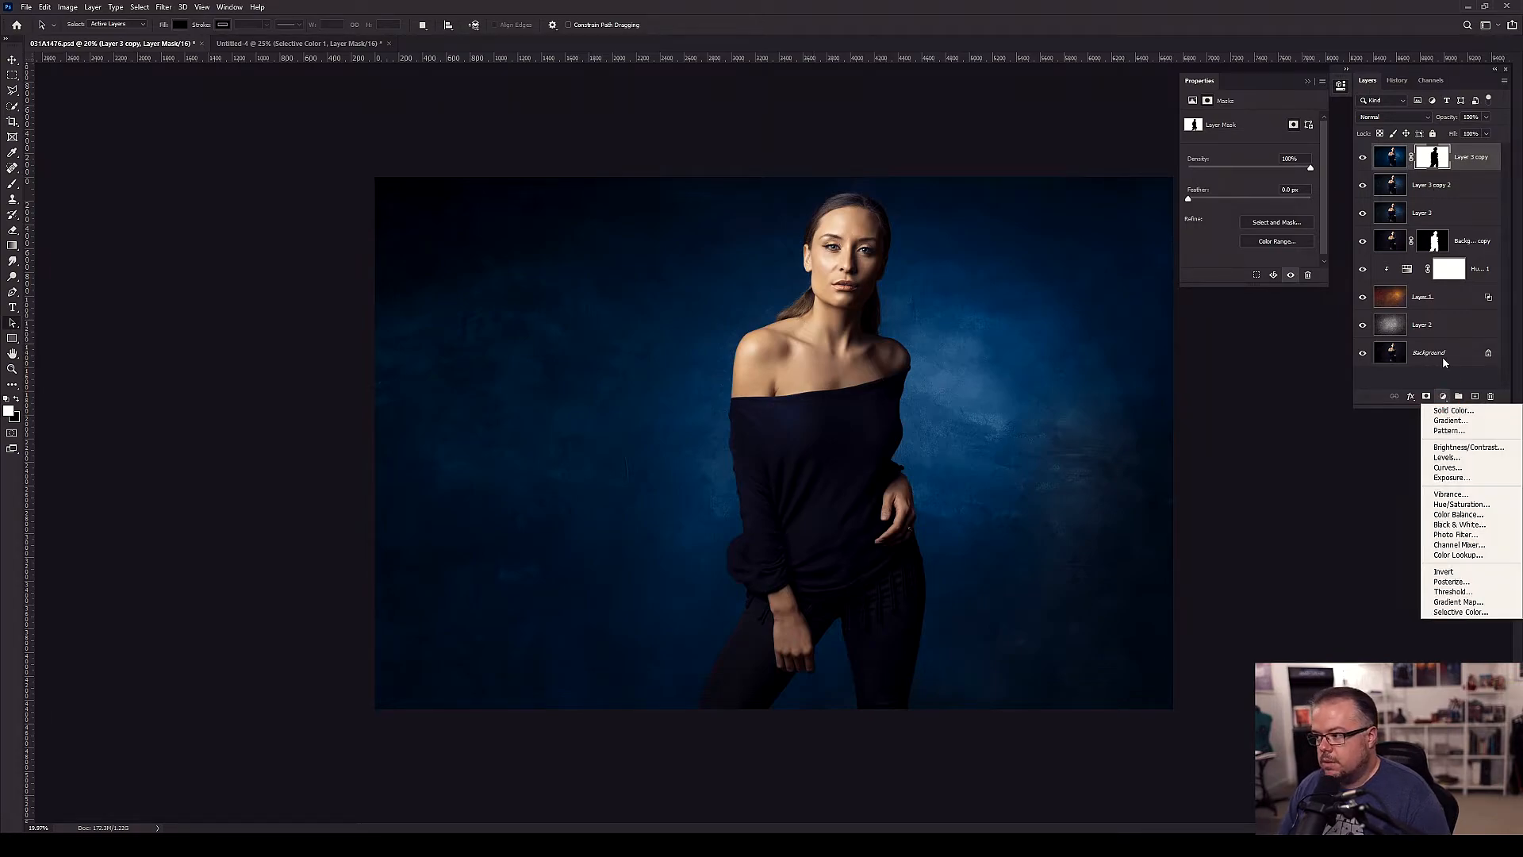
click(314, 42)
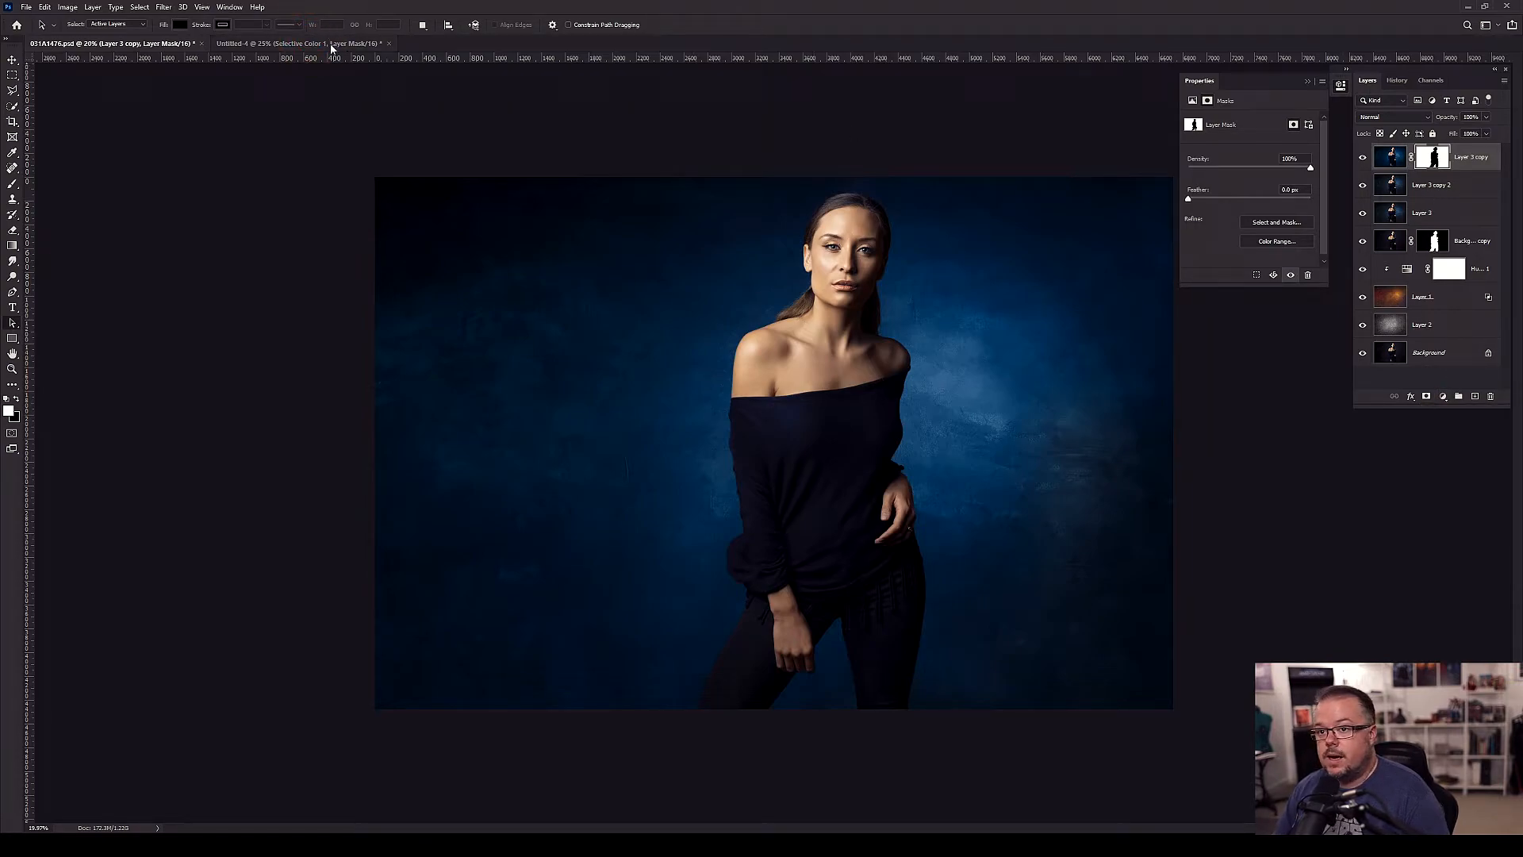
click(313, 42)
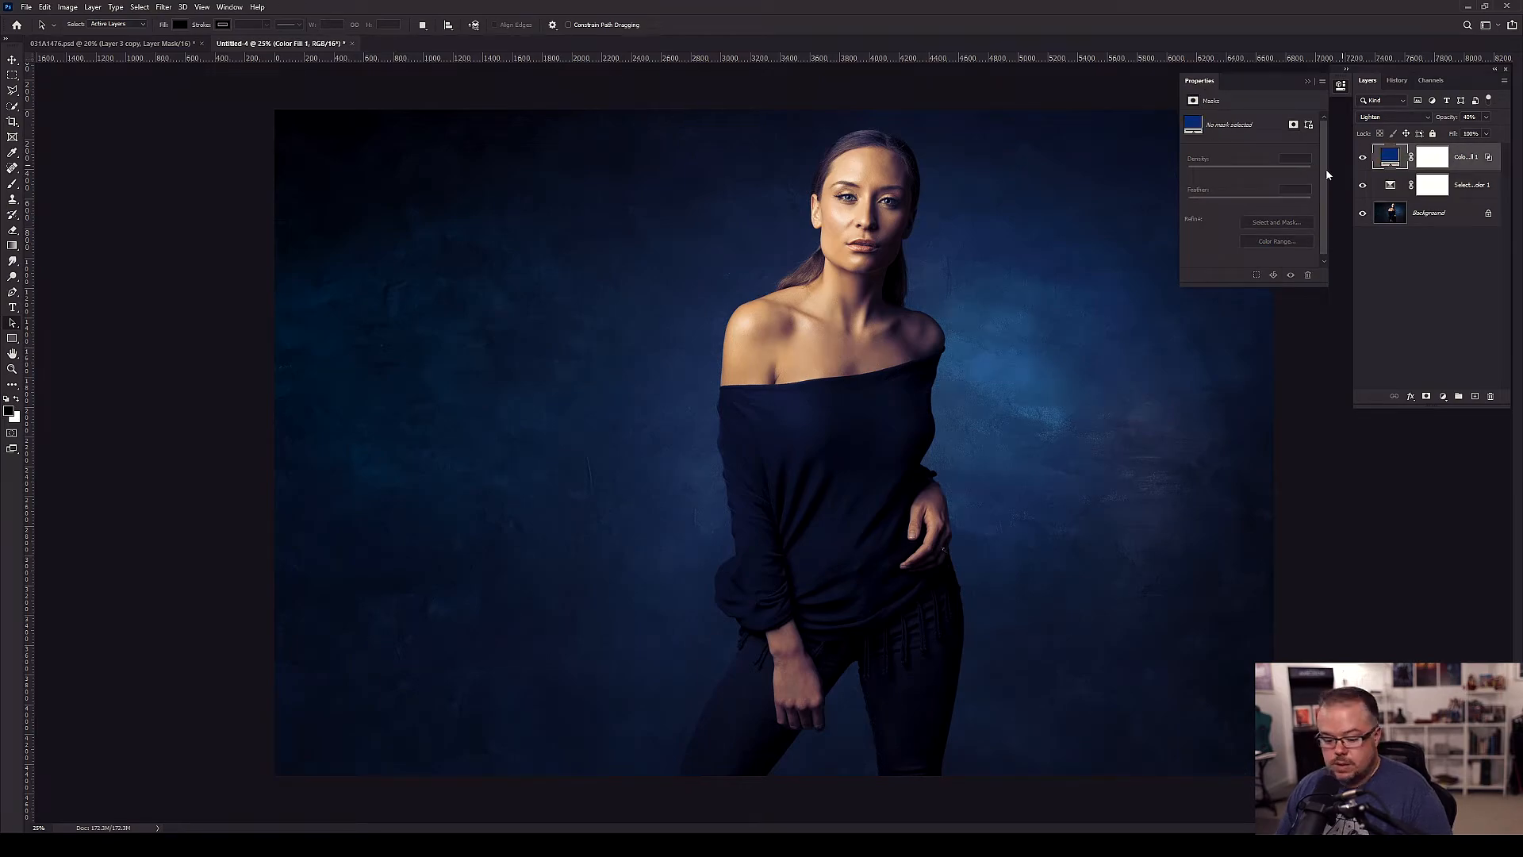
- Copy the blue color fill layer from Untitled-4 to the top of 031A1476.psd's layer stack as an unclipped layer
key(v)
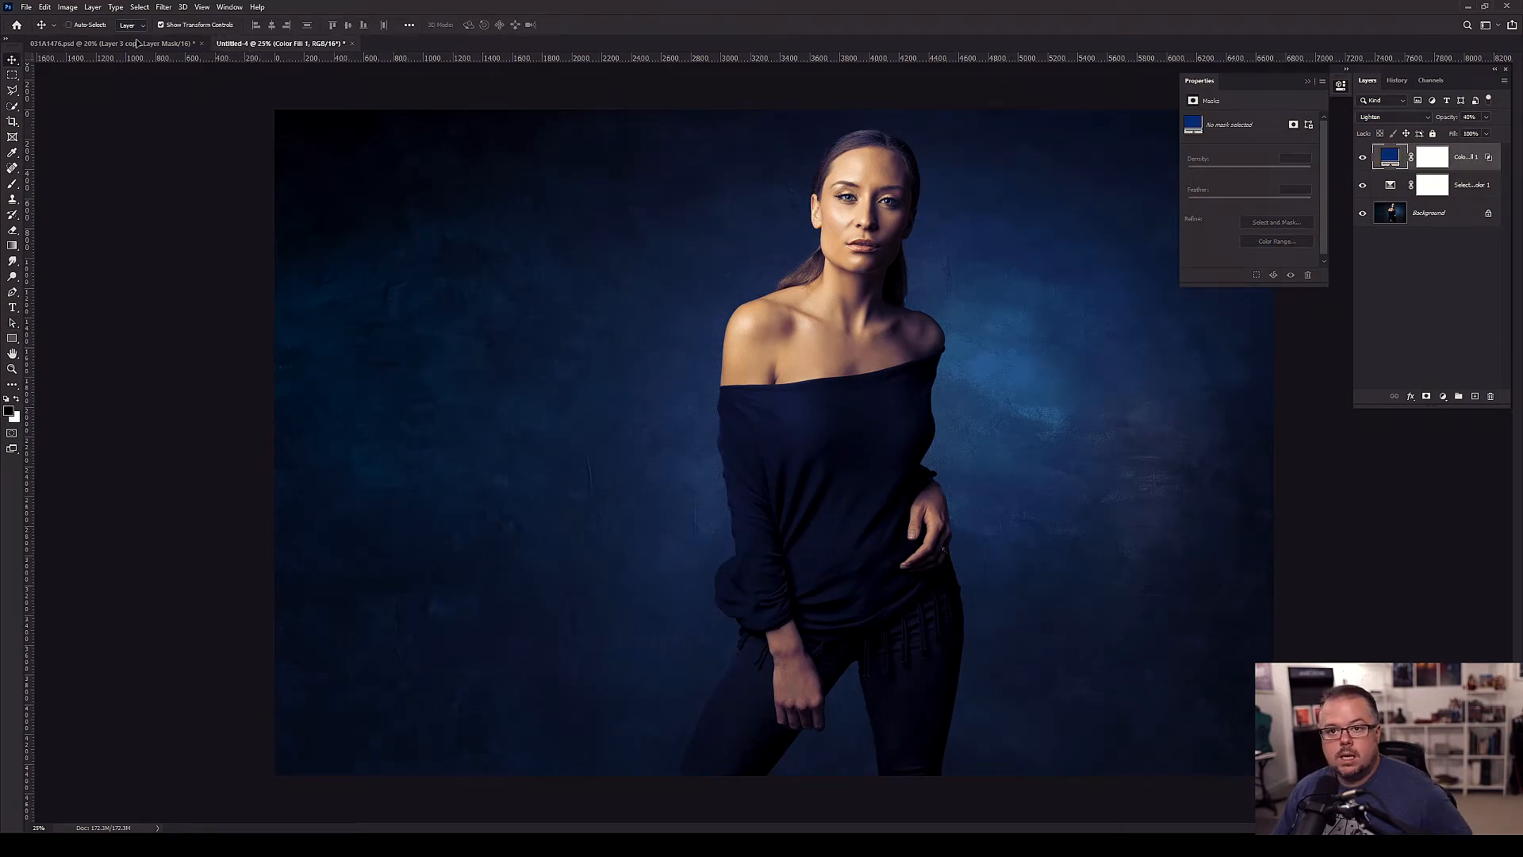
drag(137, 43, 714, 246)
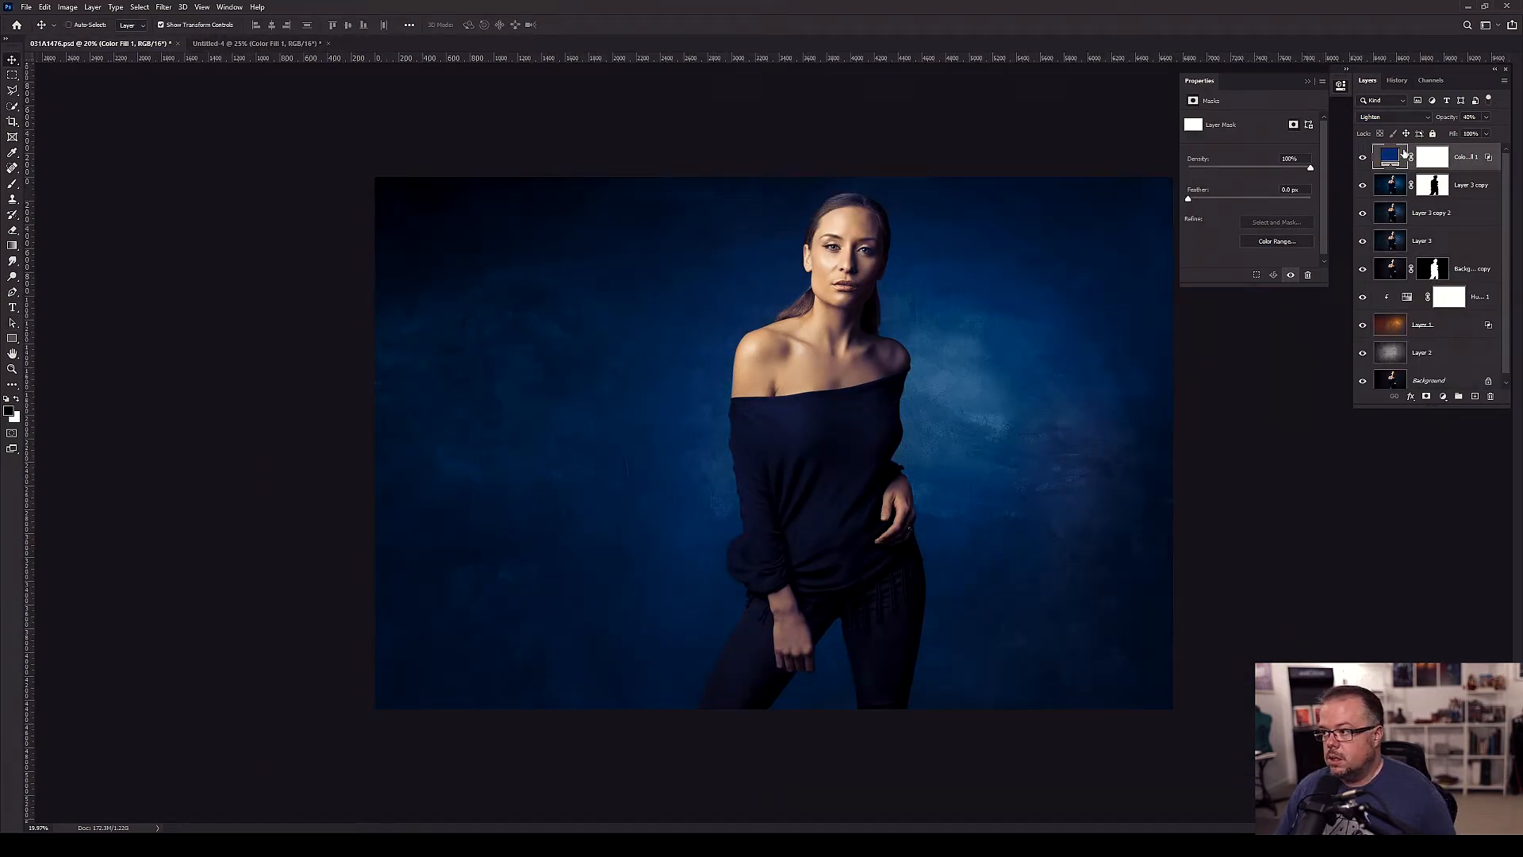
alt+click(1444, 167)
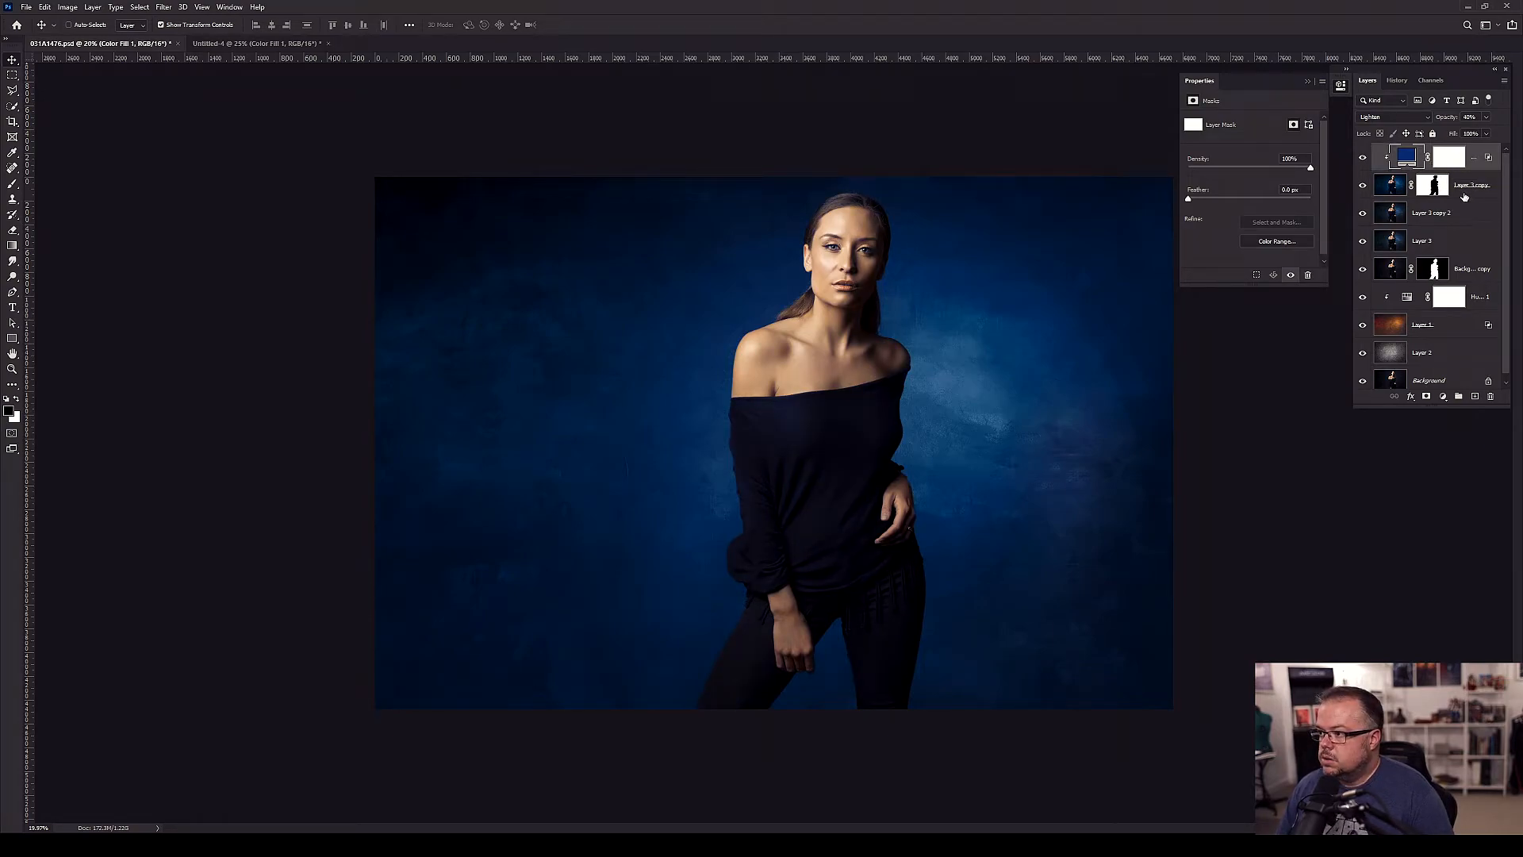
alt+click(1449, 172)
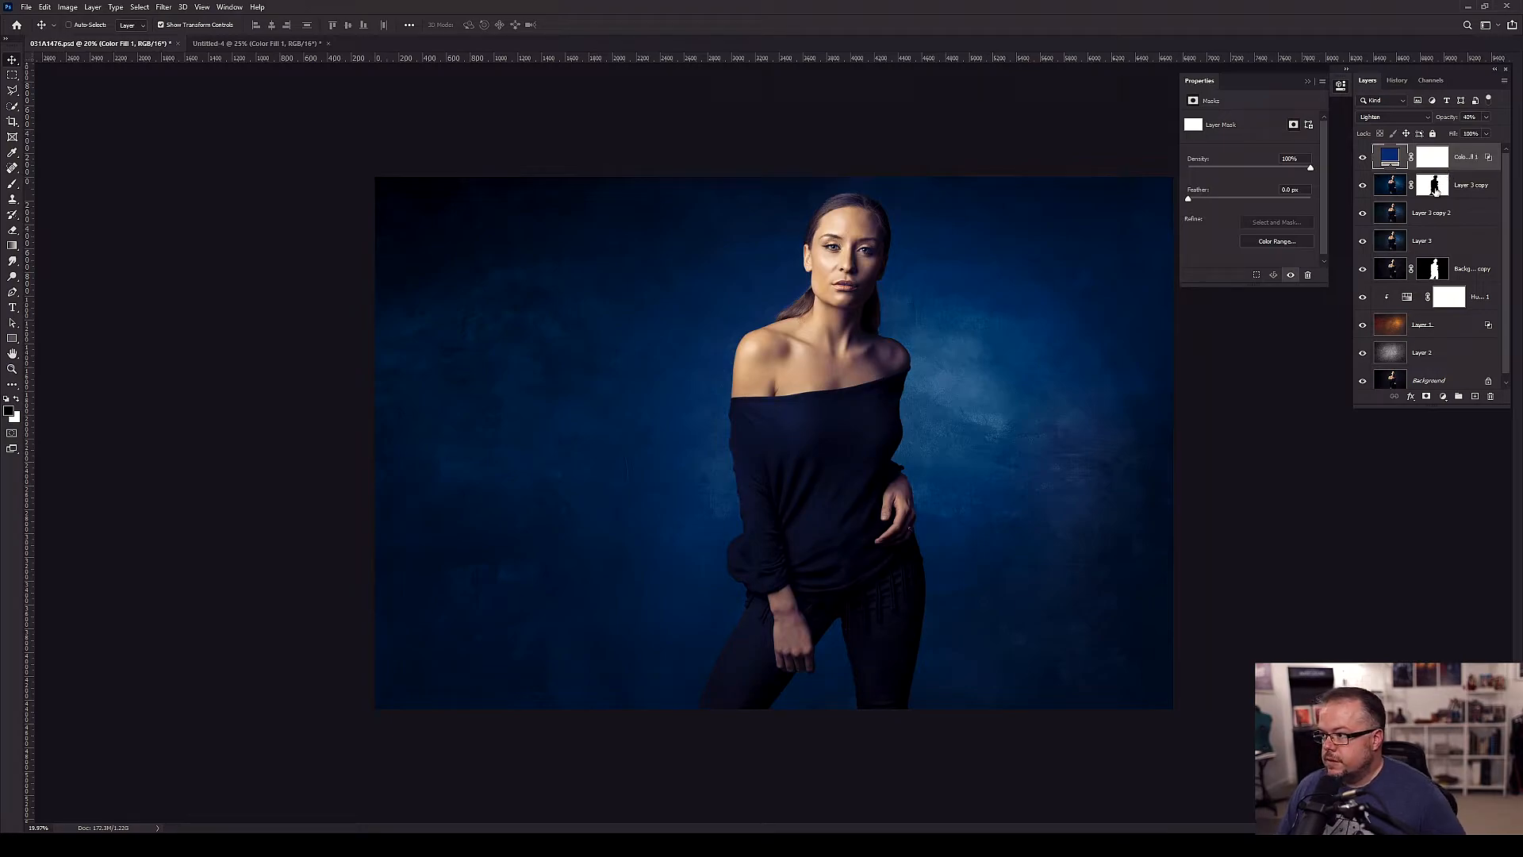
- Replace the blue color fill layer's mask with a copy of Layer 3 copy's mask and invert it to target the woman
drag(1434, 188, 1432, 157)
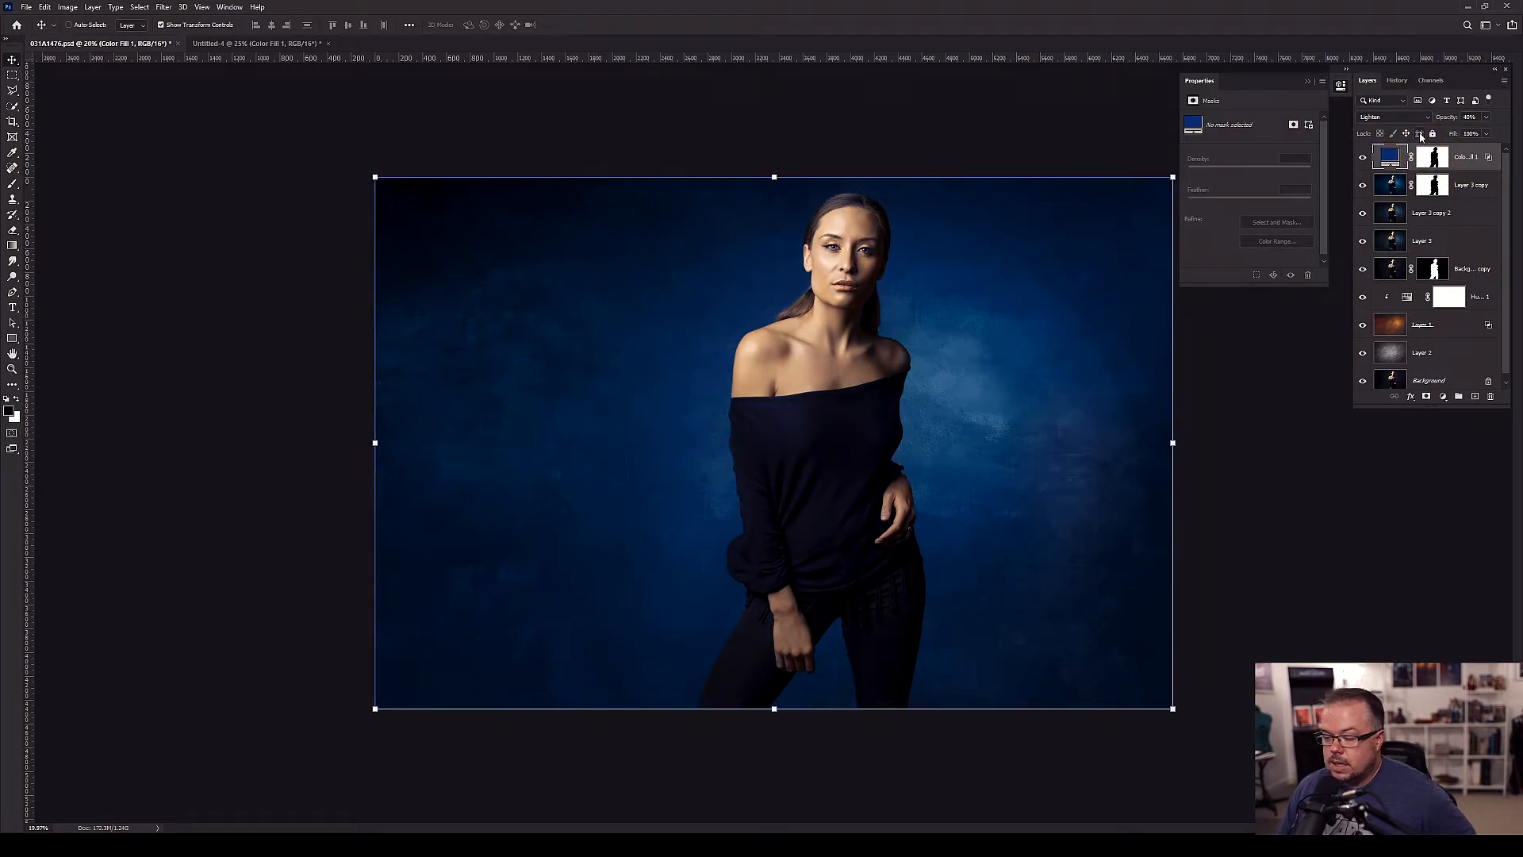
click(1432, 158)
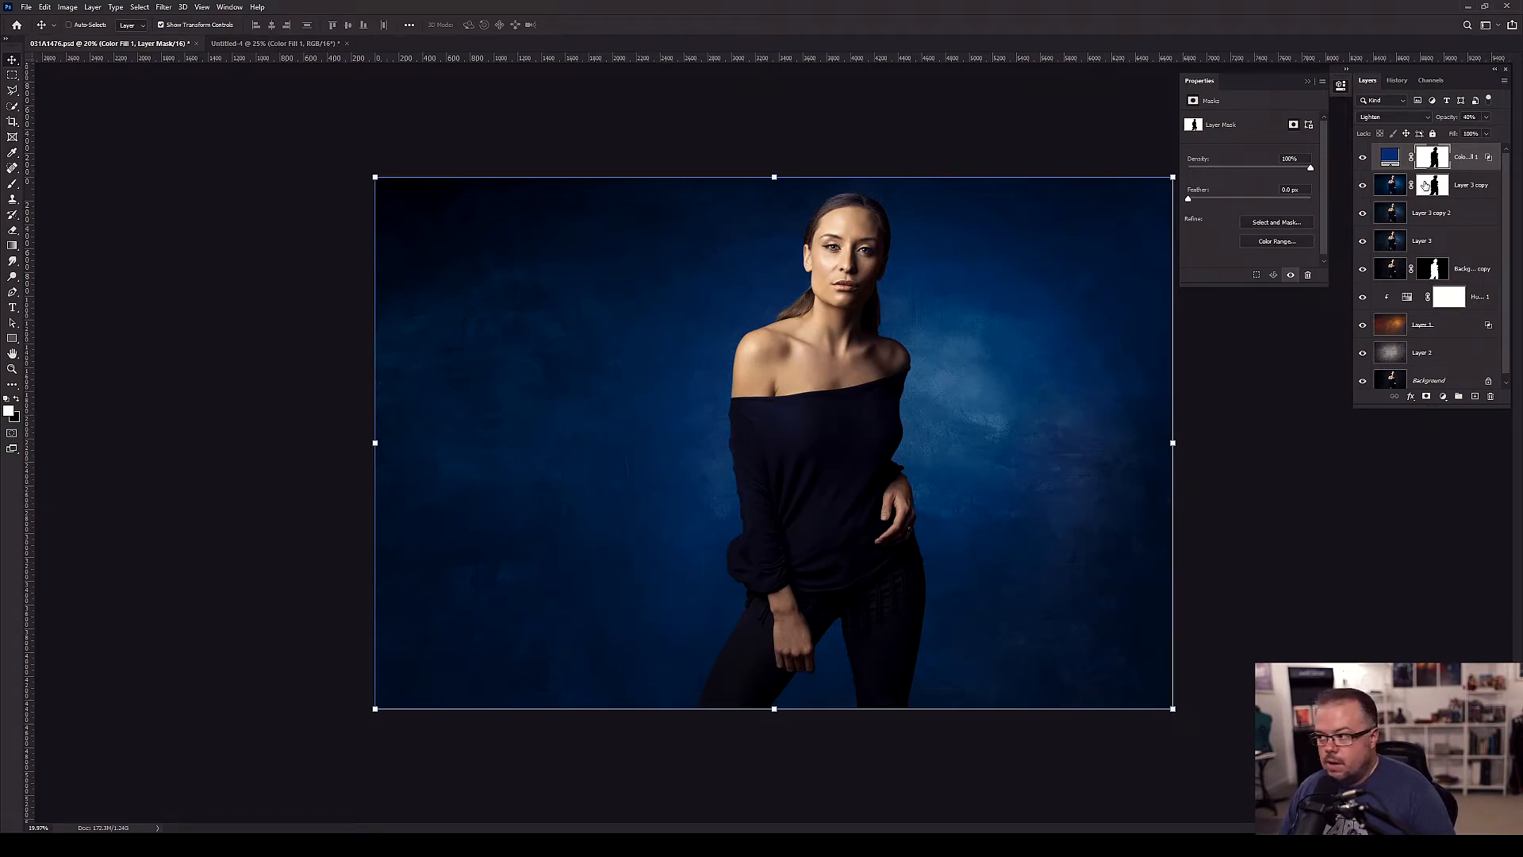
key(ctrl+i)
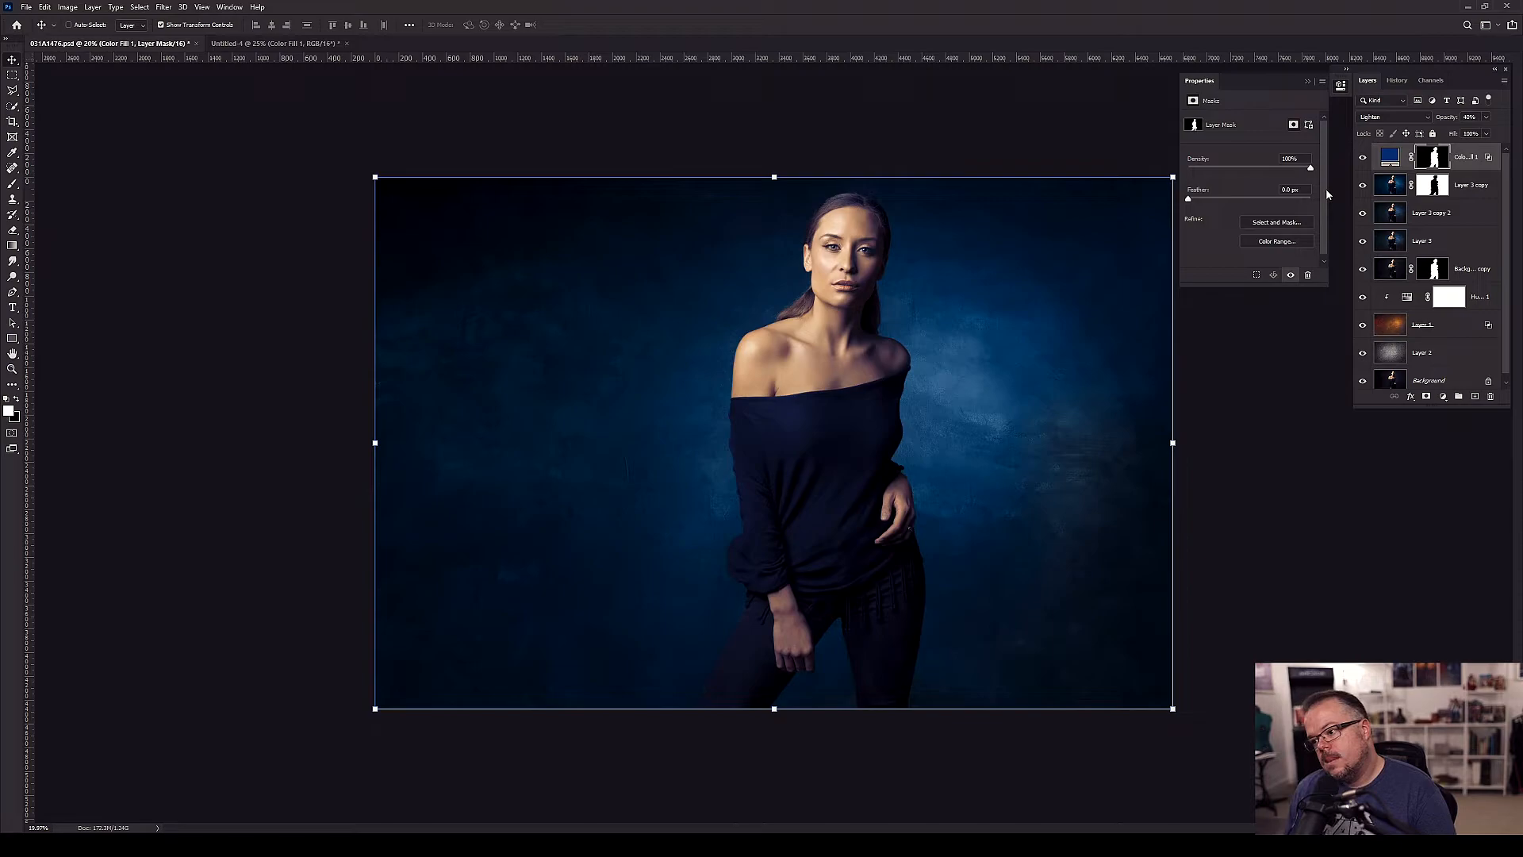
- Close the Untitled-4 document without saving its changes
click(237, 46)
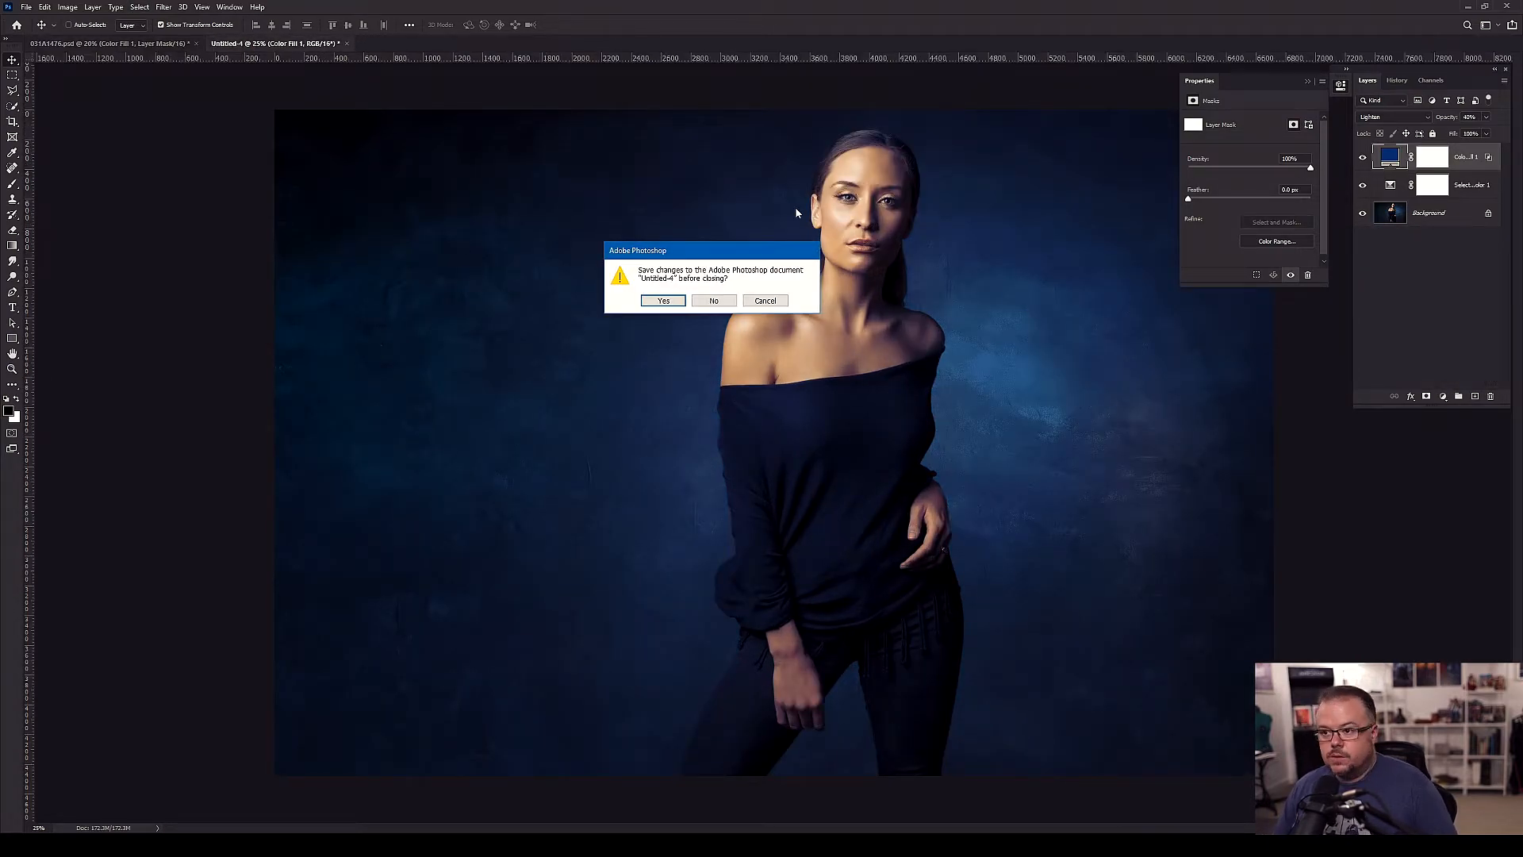
click(718, 299)
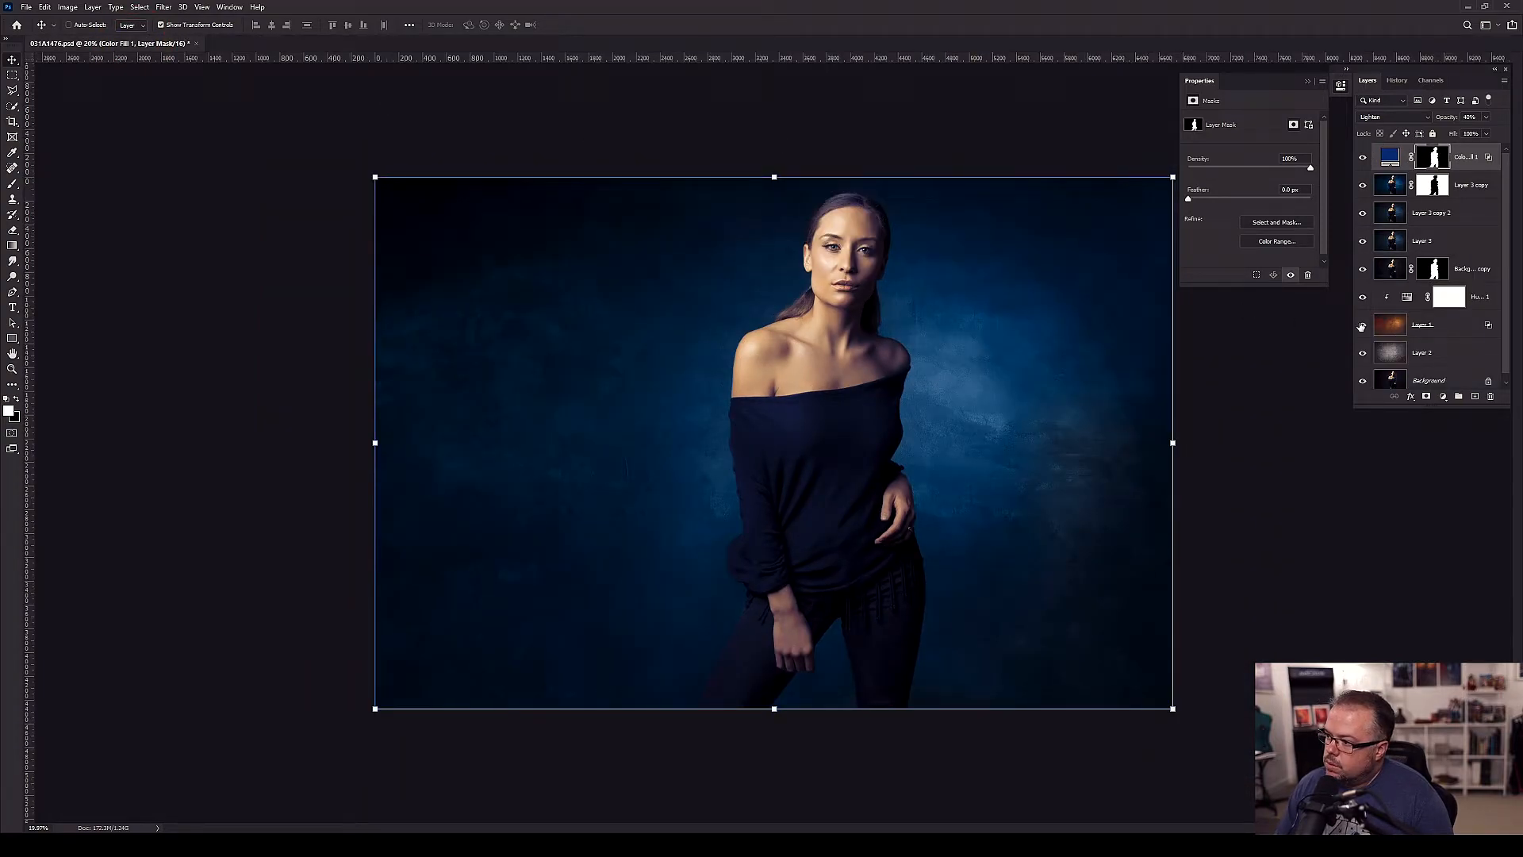
- Target the Hue/Saturation layer's mask and set up a black Haze 1 brush at 1100 px with 30% flow
click(1457, 299)
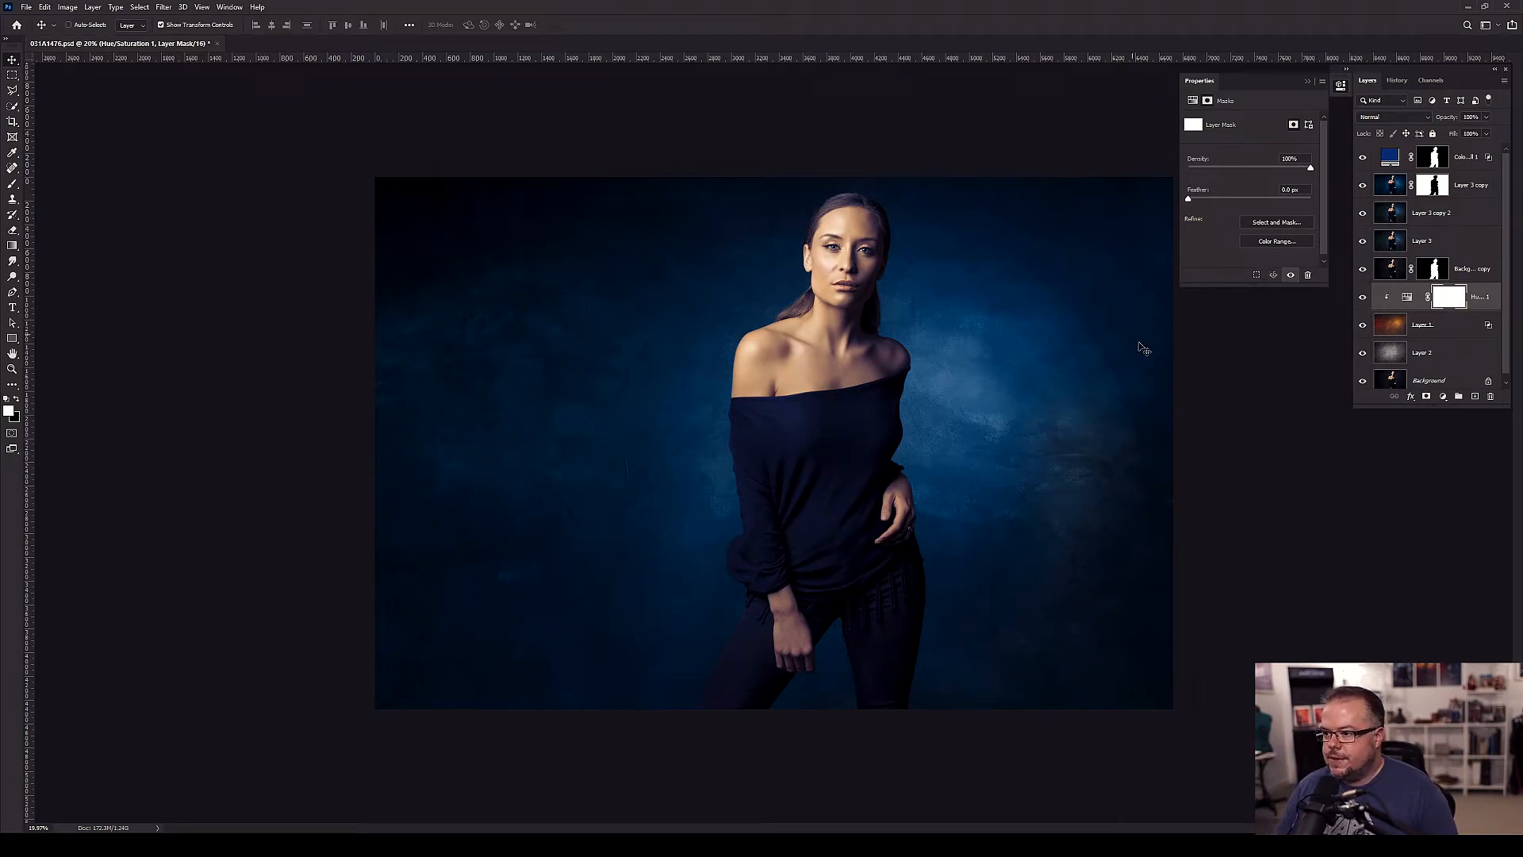
key(b)
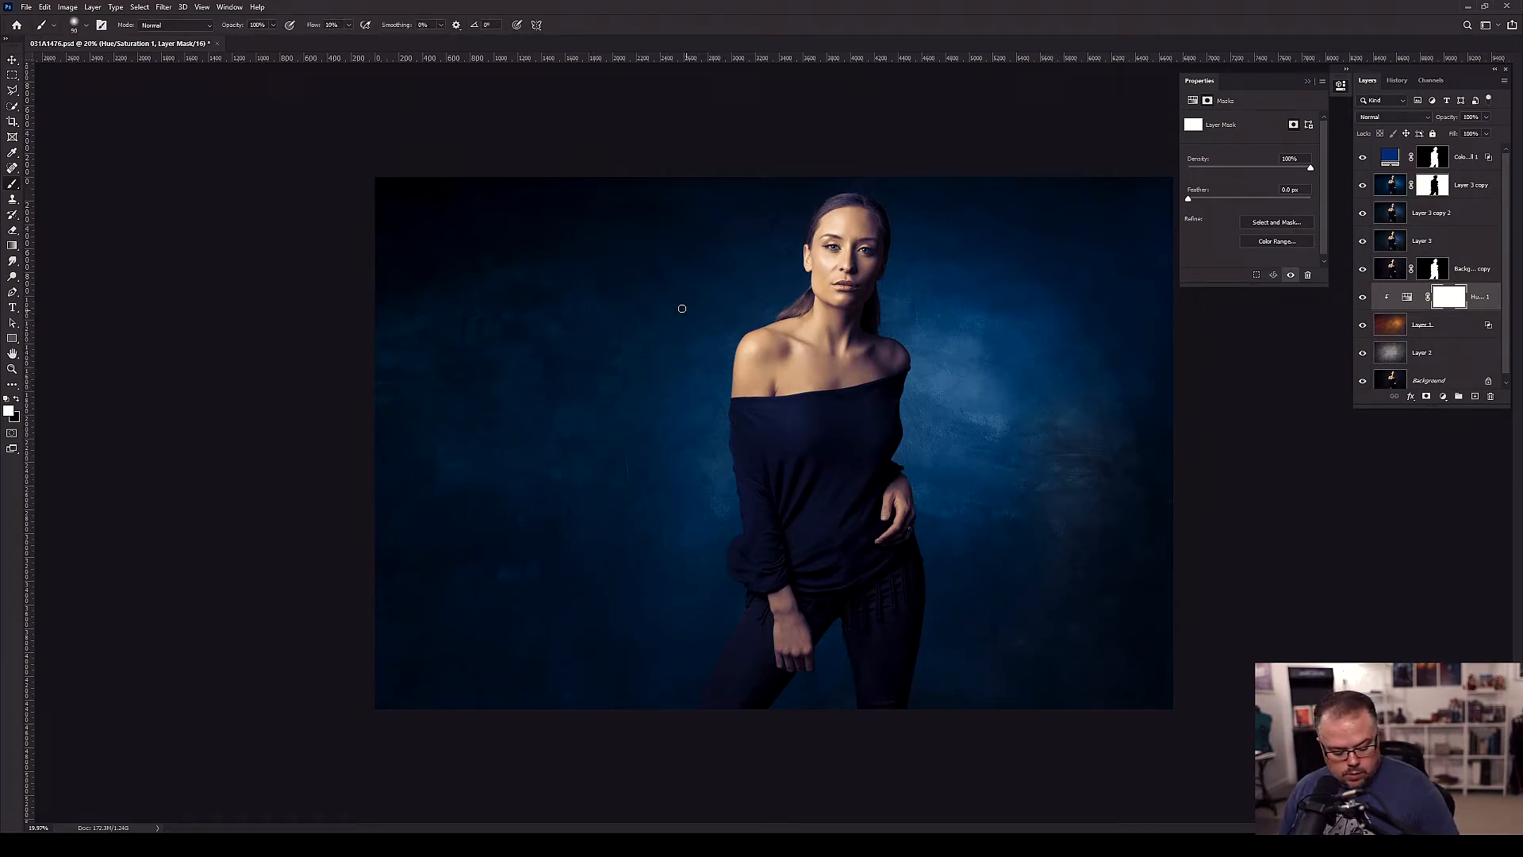
click(76, 25)
click(109, 283)
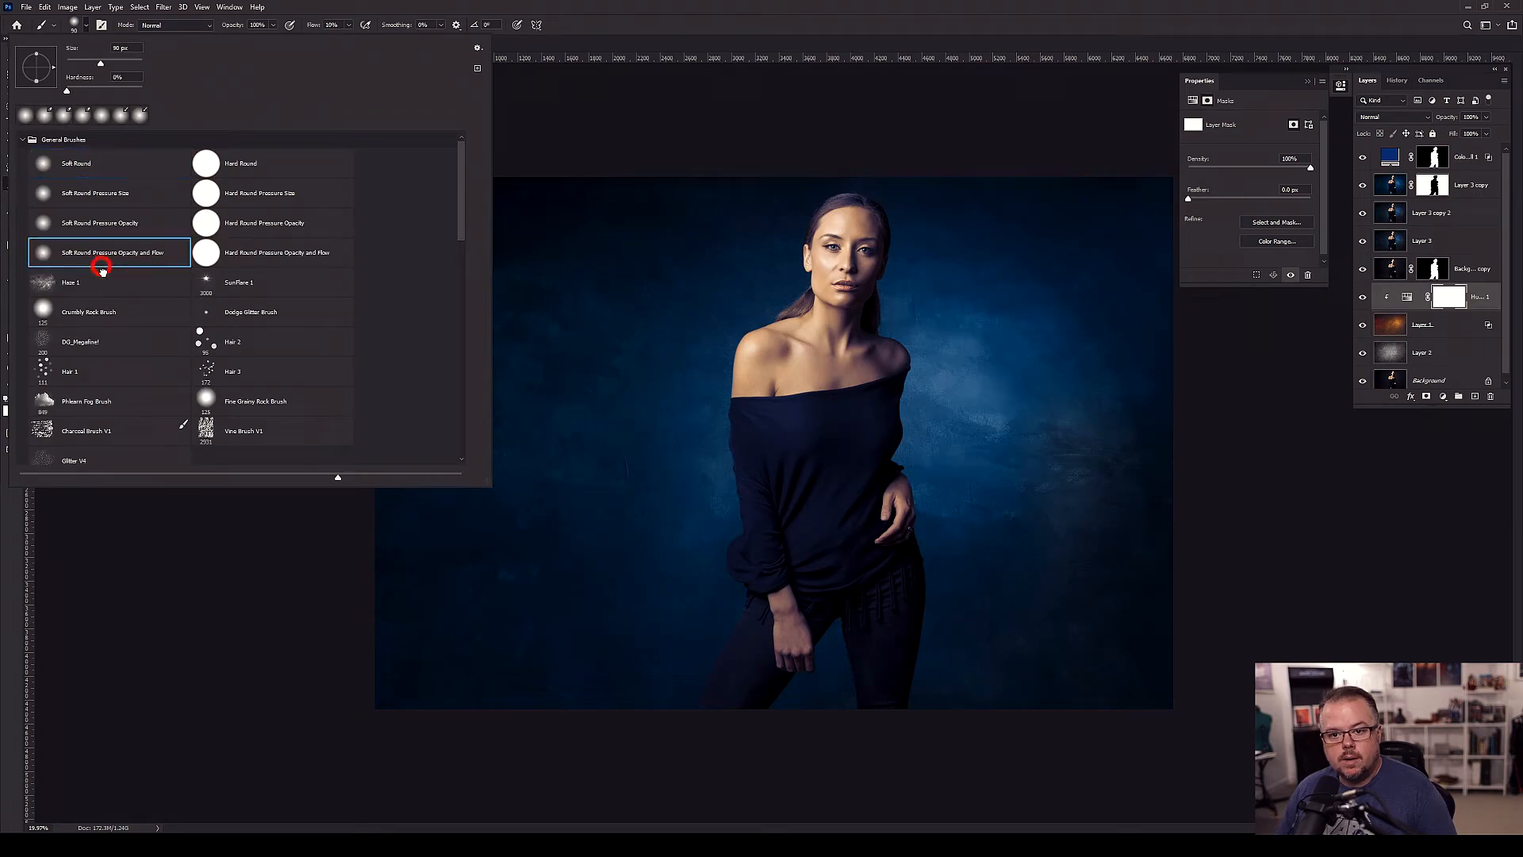
click(687, 10)
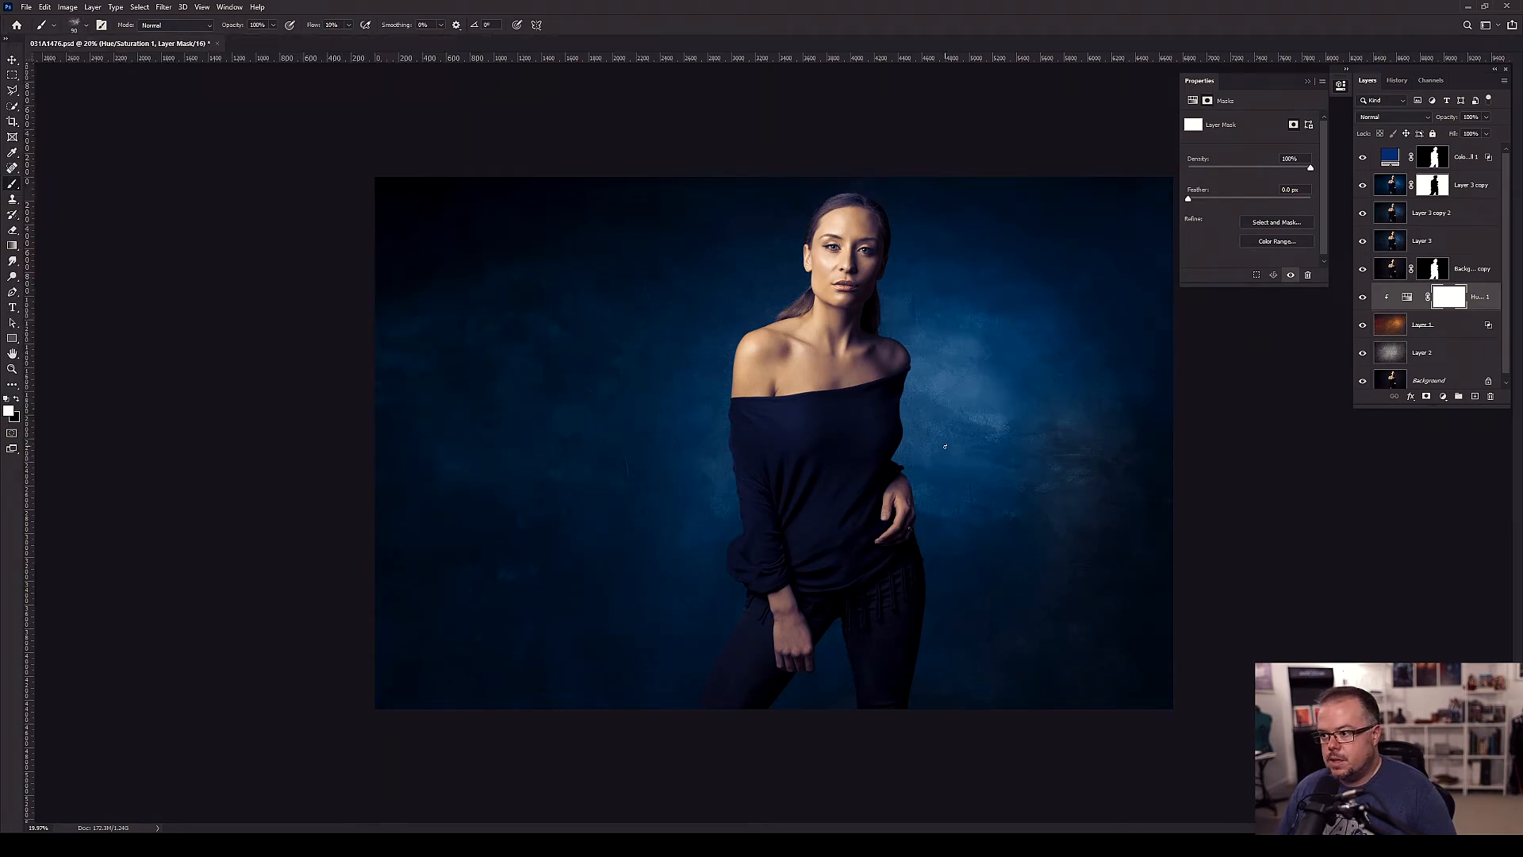
key(bracketright)
key(bracketright)
key(bracketright)
key(bracketright)
key(bracketright)
key(bracketright)
key(bracketright)
key(bracketright)
key(bracketright)
key(bracketright)
key(bracketright)
key(bracketright)
key(bracketright)
key(bracketright)
key(bracketright)
key(bracketright)
key(bracketright)
key(bracketright)
key(bracketright)
key(bracketright)
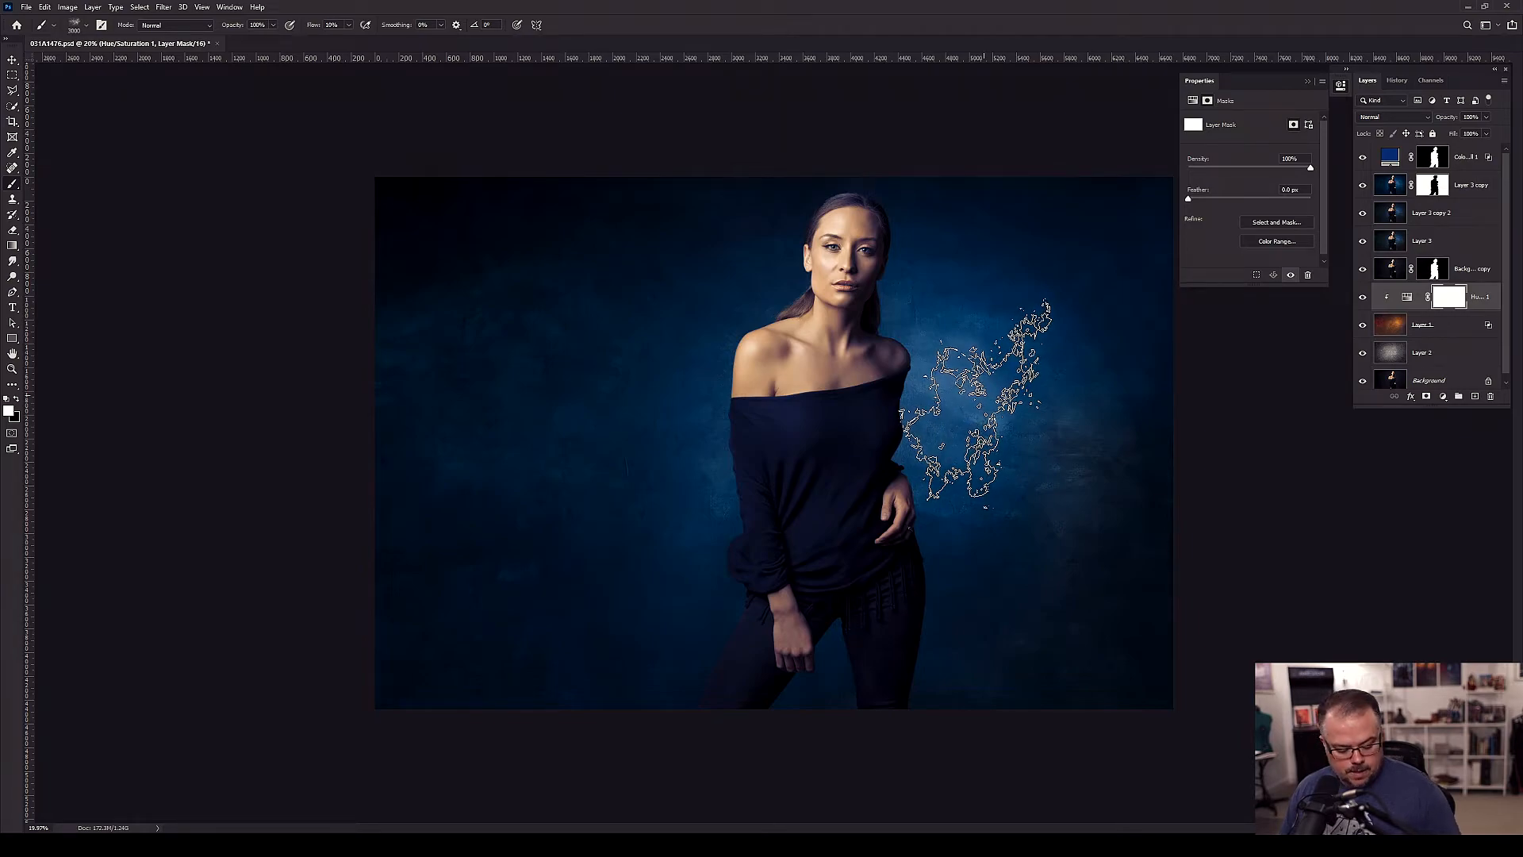
key(x)
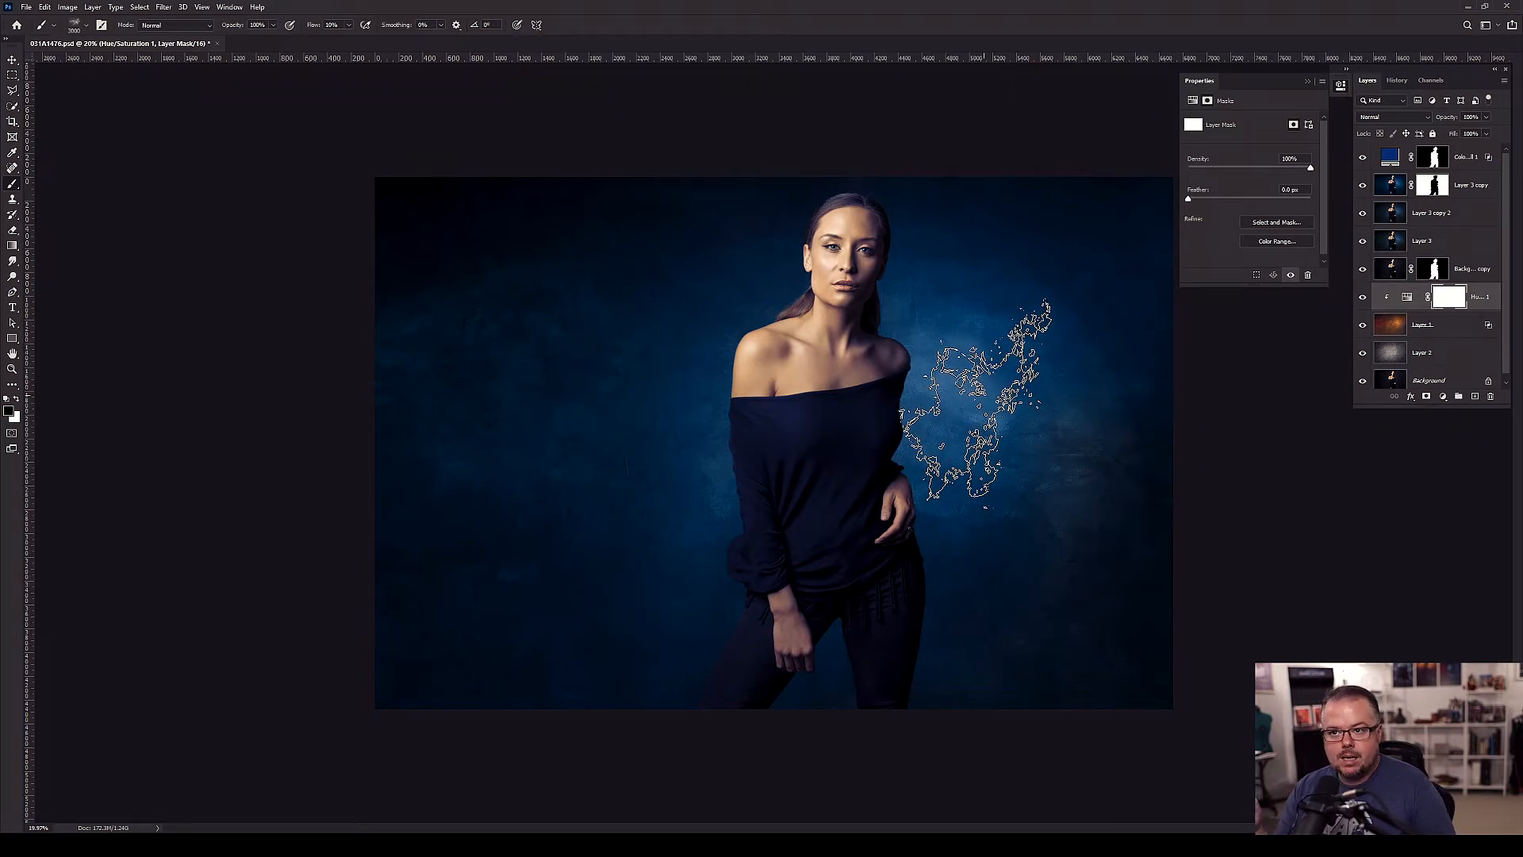
key(bracketright)
key(shift+3)
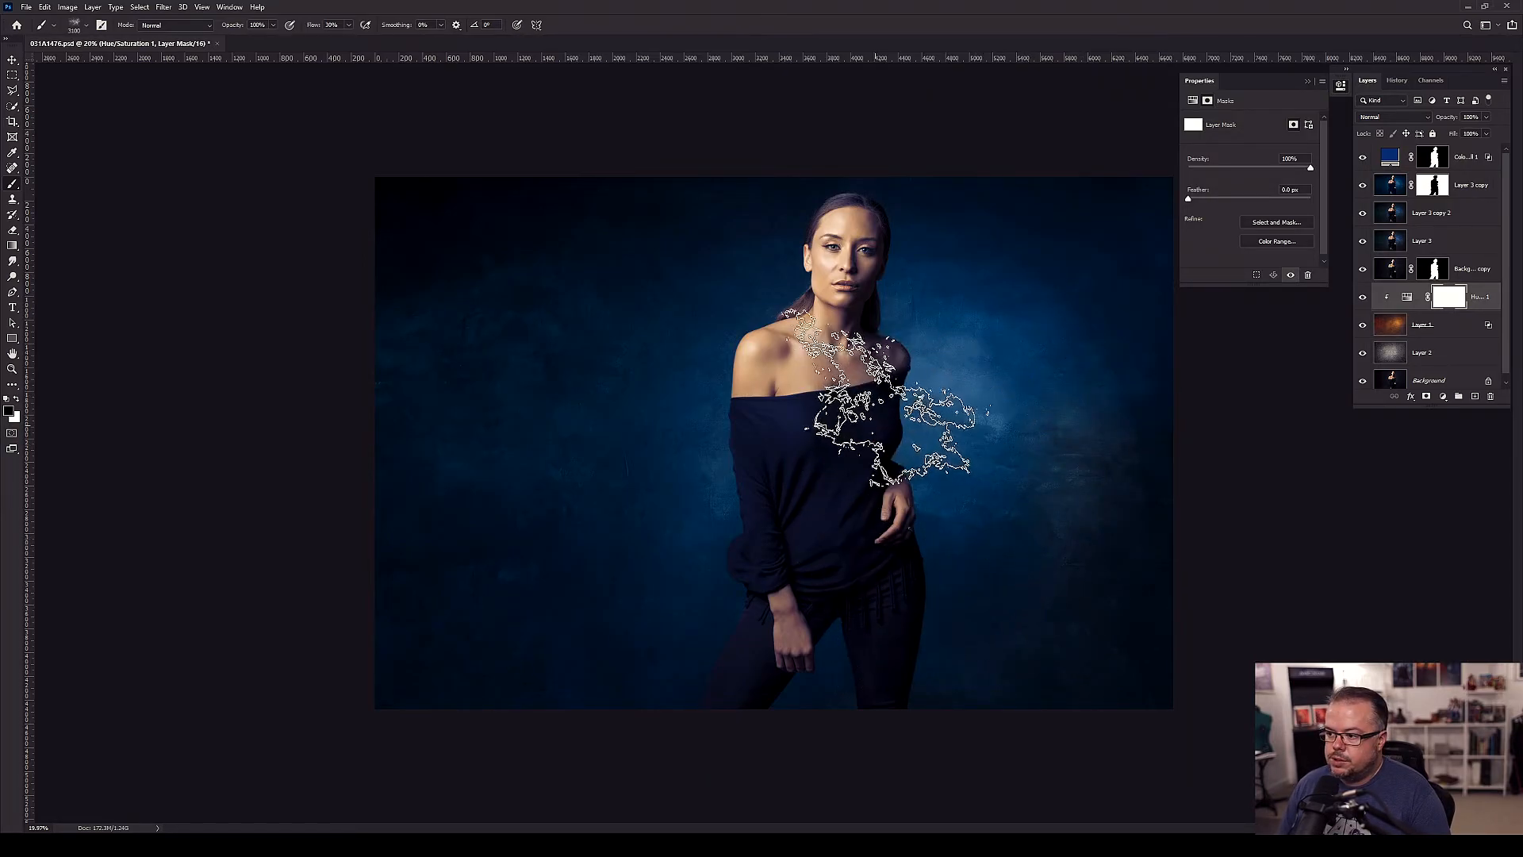
- Paint black texture onto the Hue/Saturation mask around the woman, raising the brush flow to 100% for the background's far edge
click(917, 265)
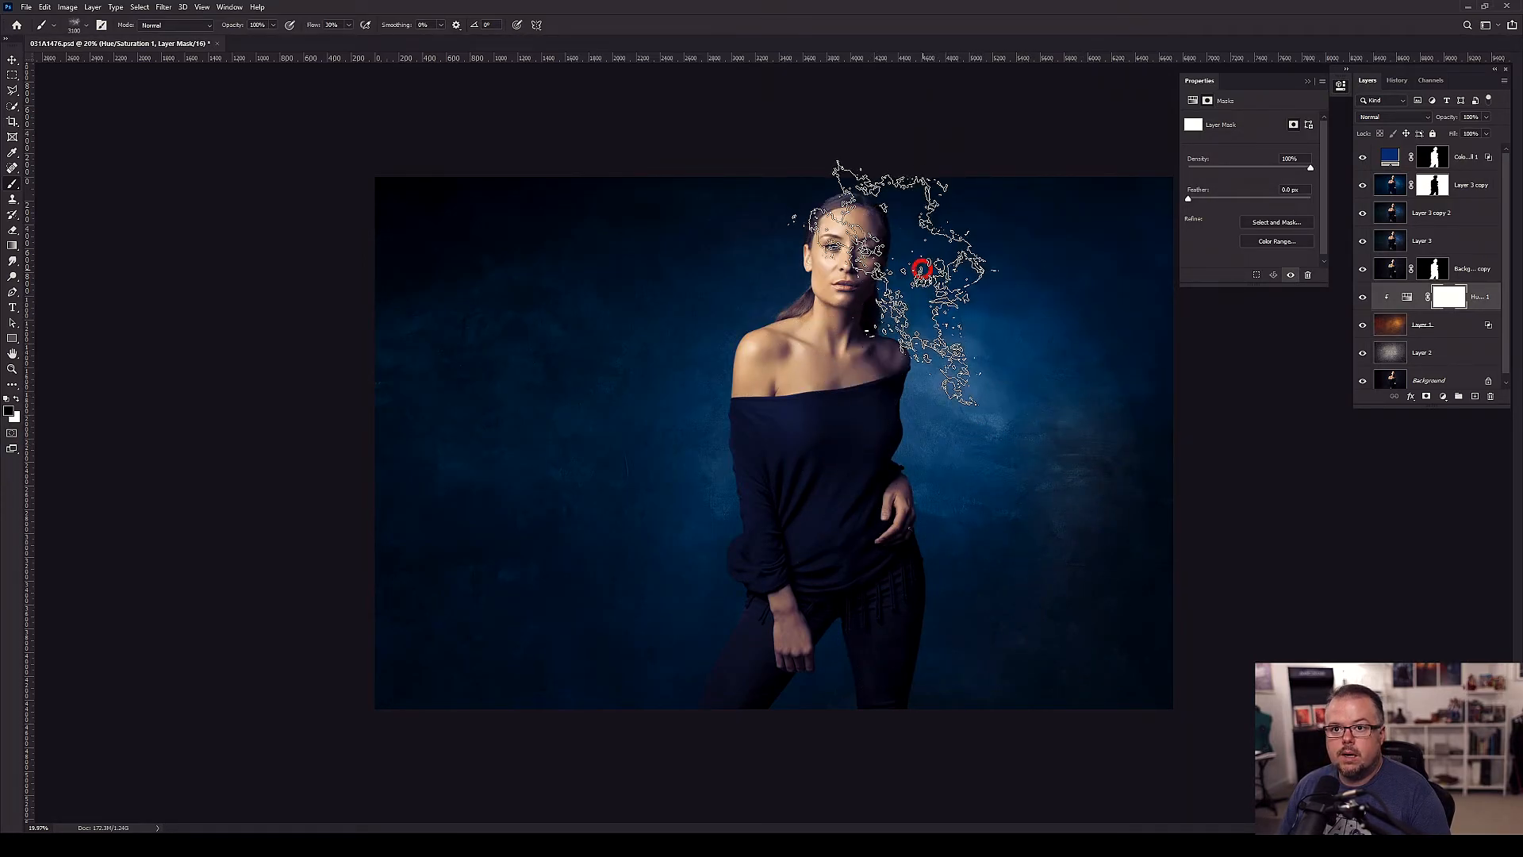
click(718, 426)
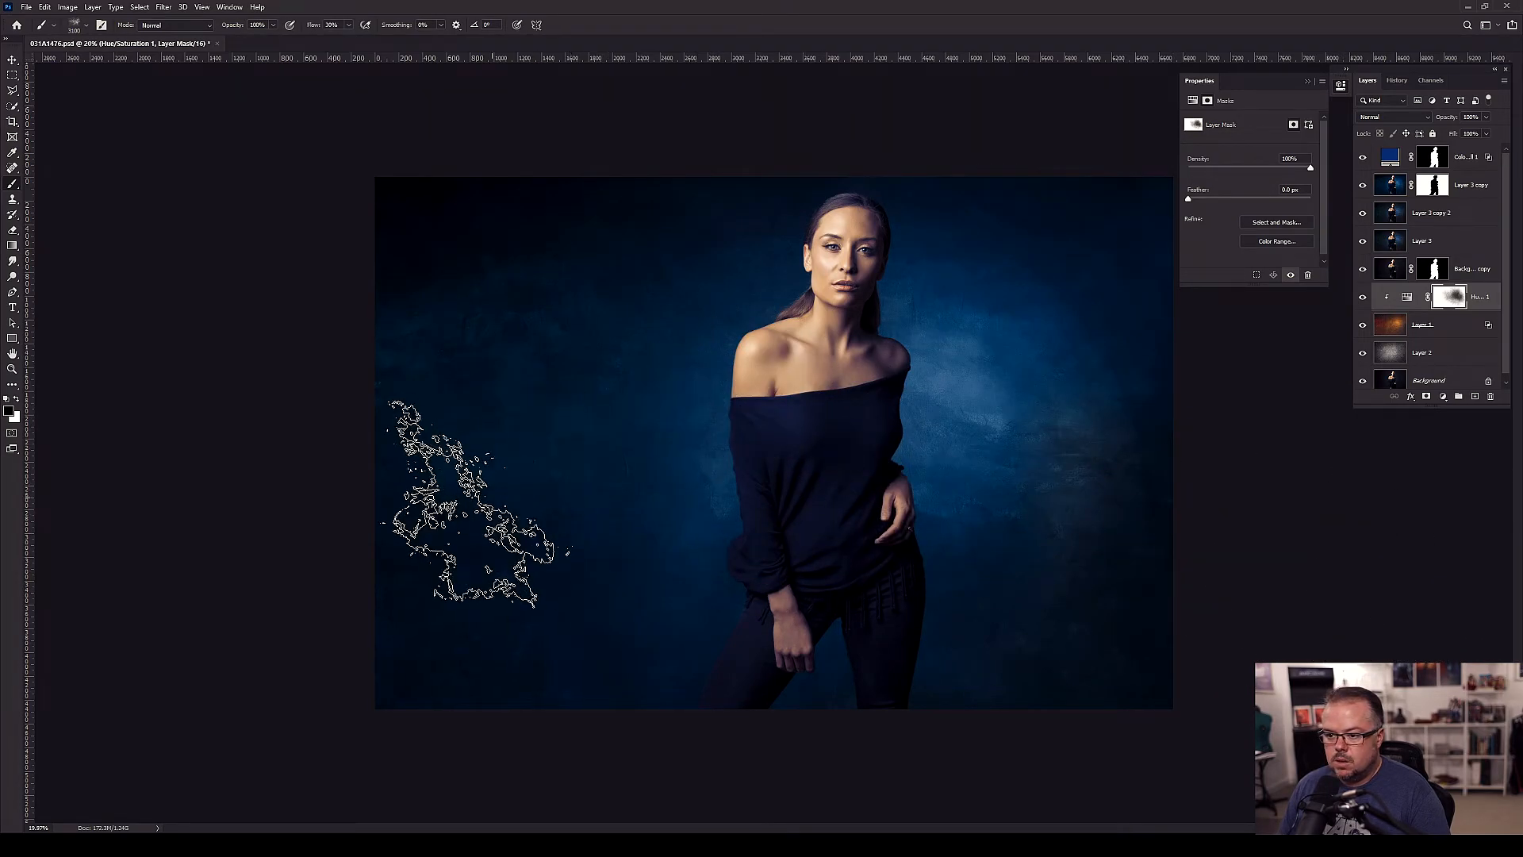
click(708, 562)
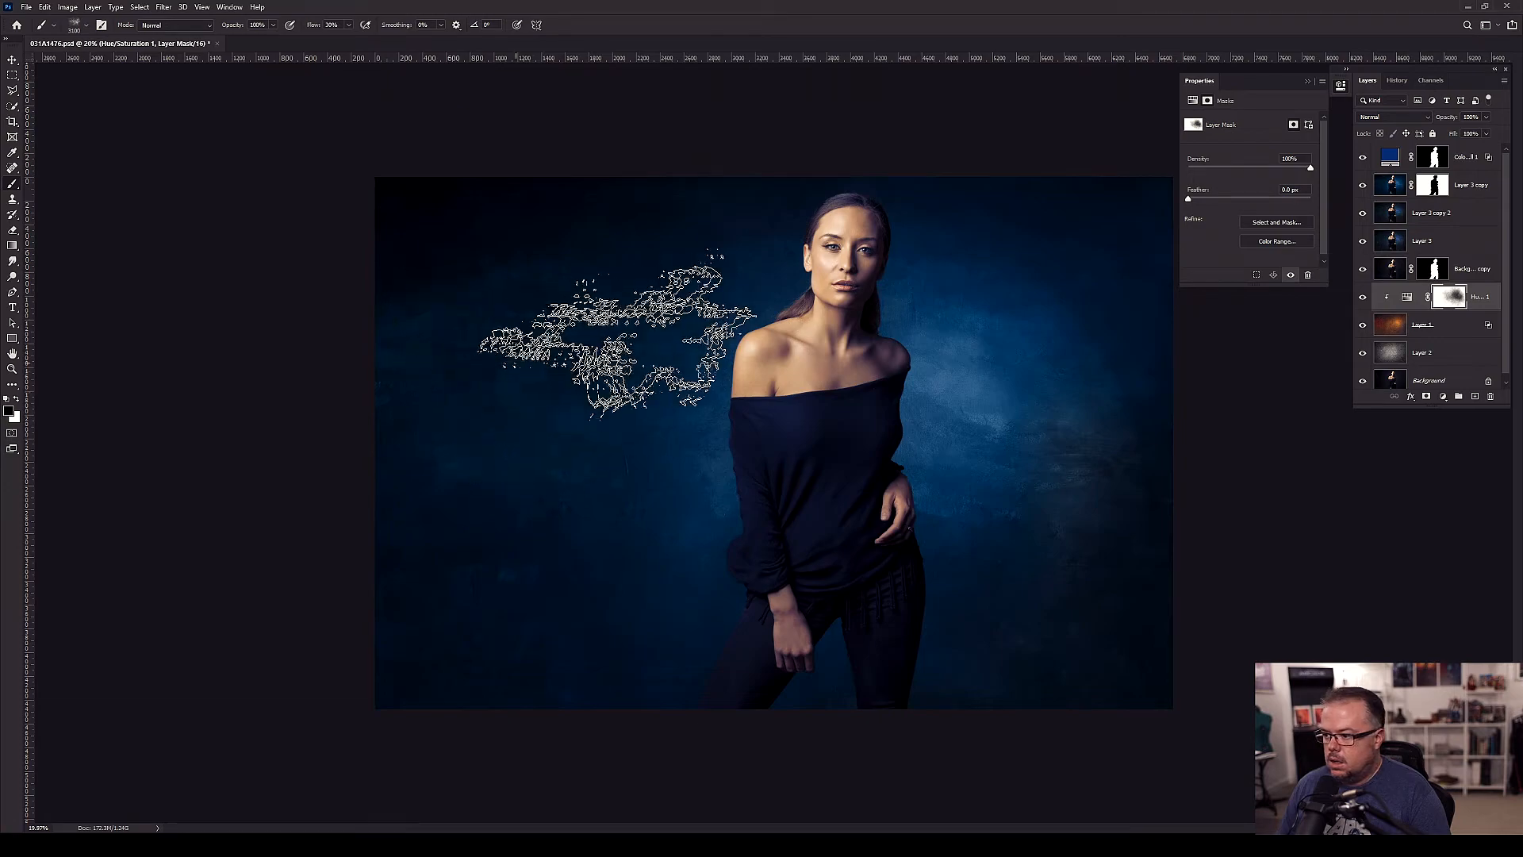
key(shift+0)
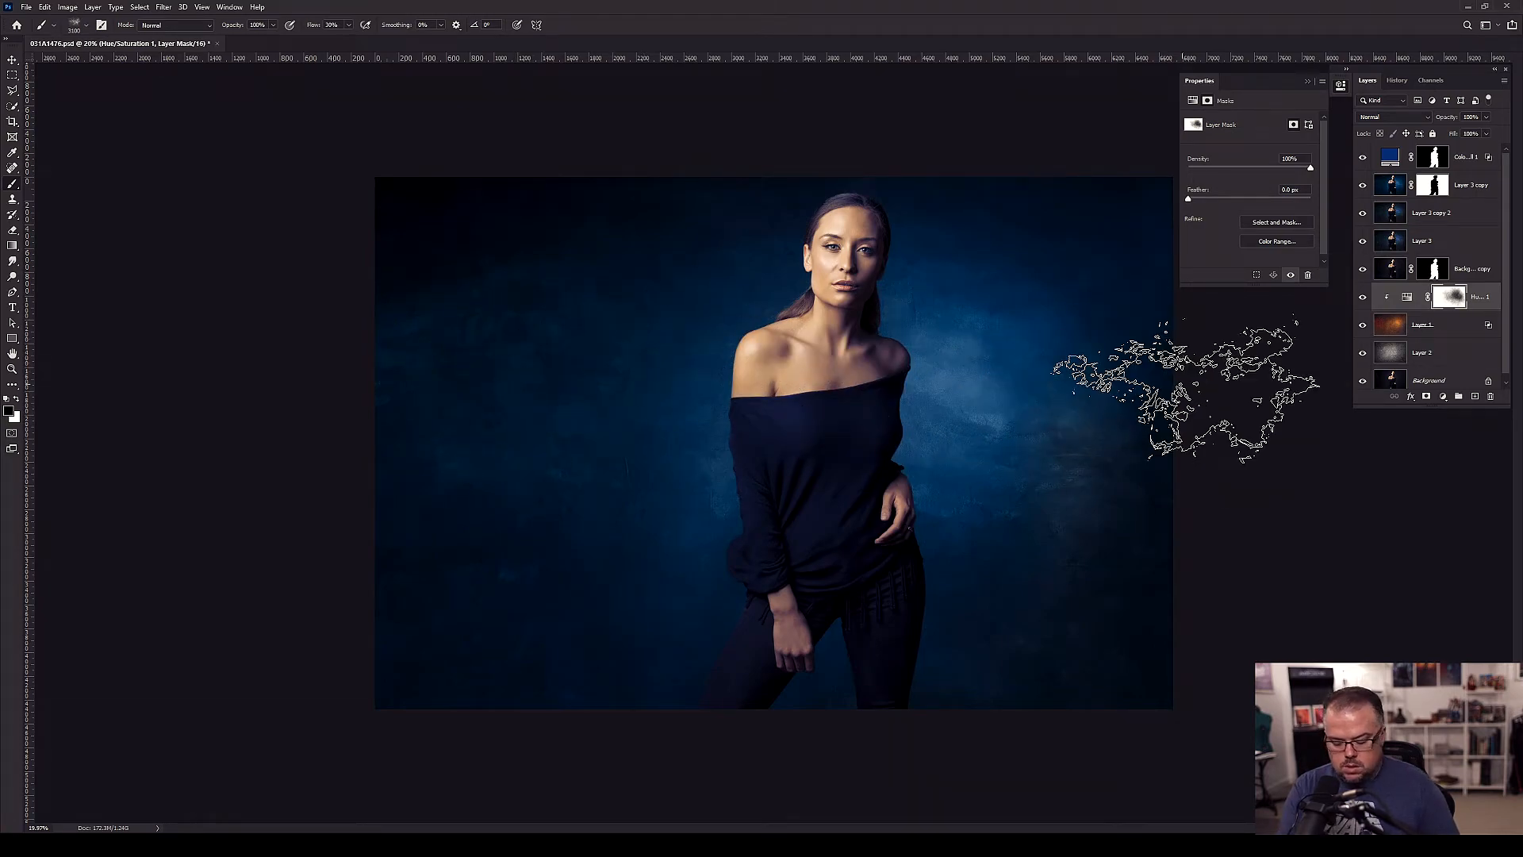
click(1170, 389)
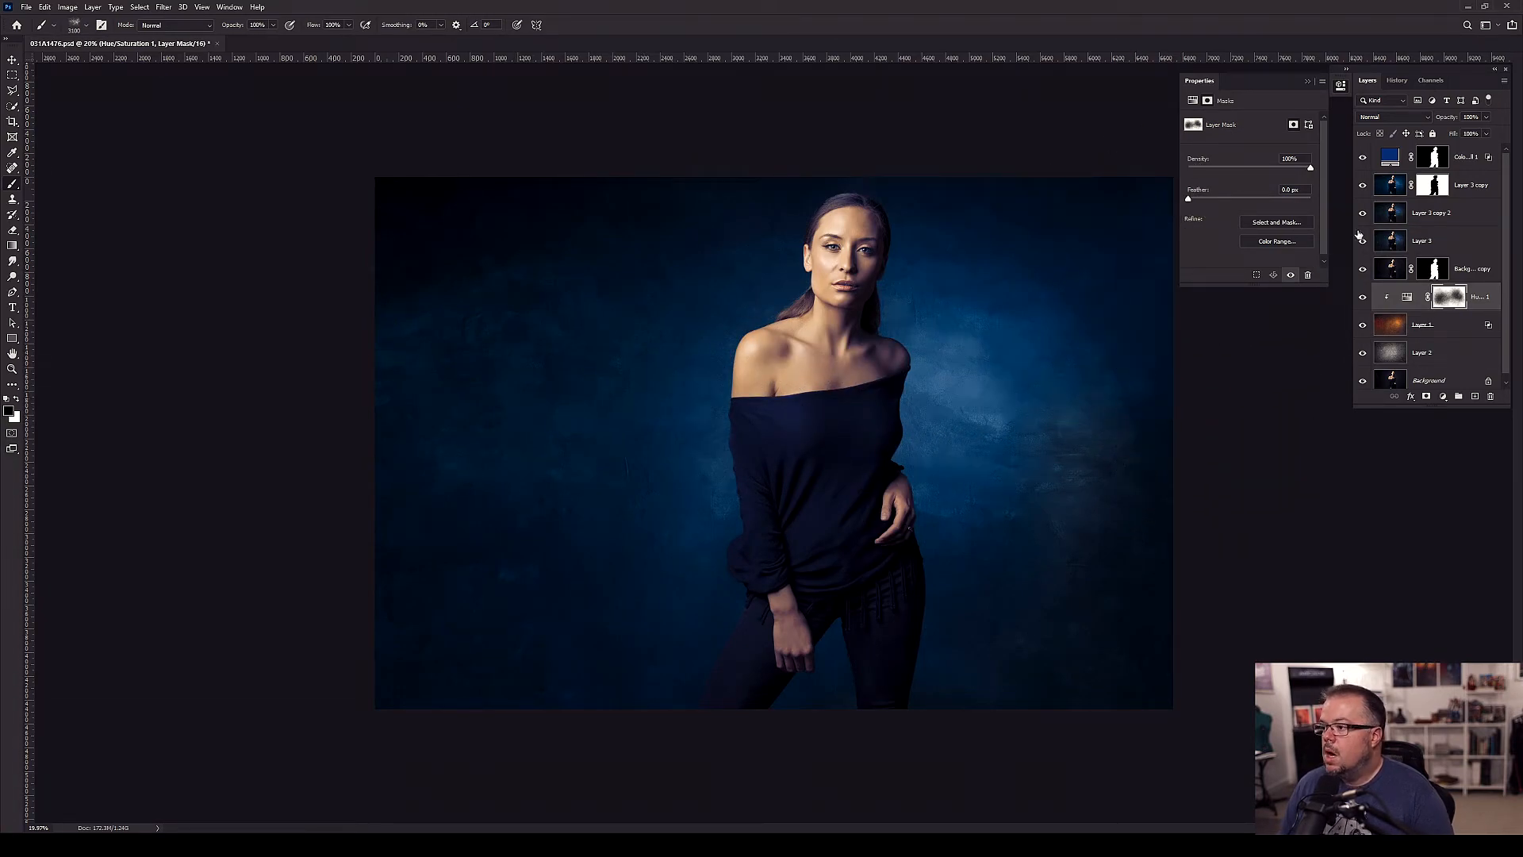
- Hide Layer 3, Layer 3 copy 2 and Layer 3 copy to inspect the ungraded background, and show them again
drag(1361, 239, 1370, 210)
click(1362, 187)
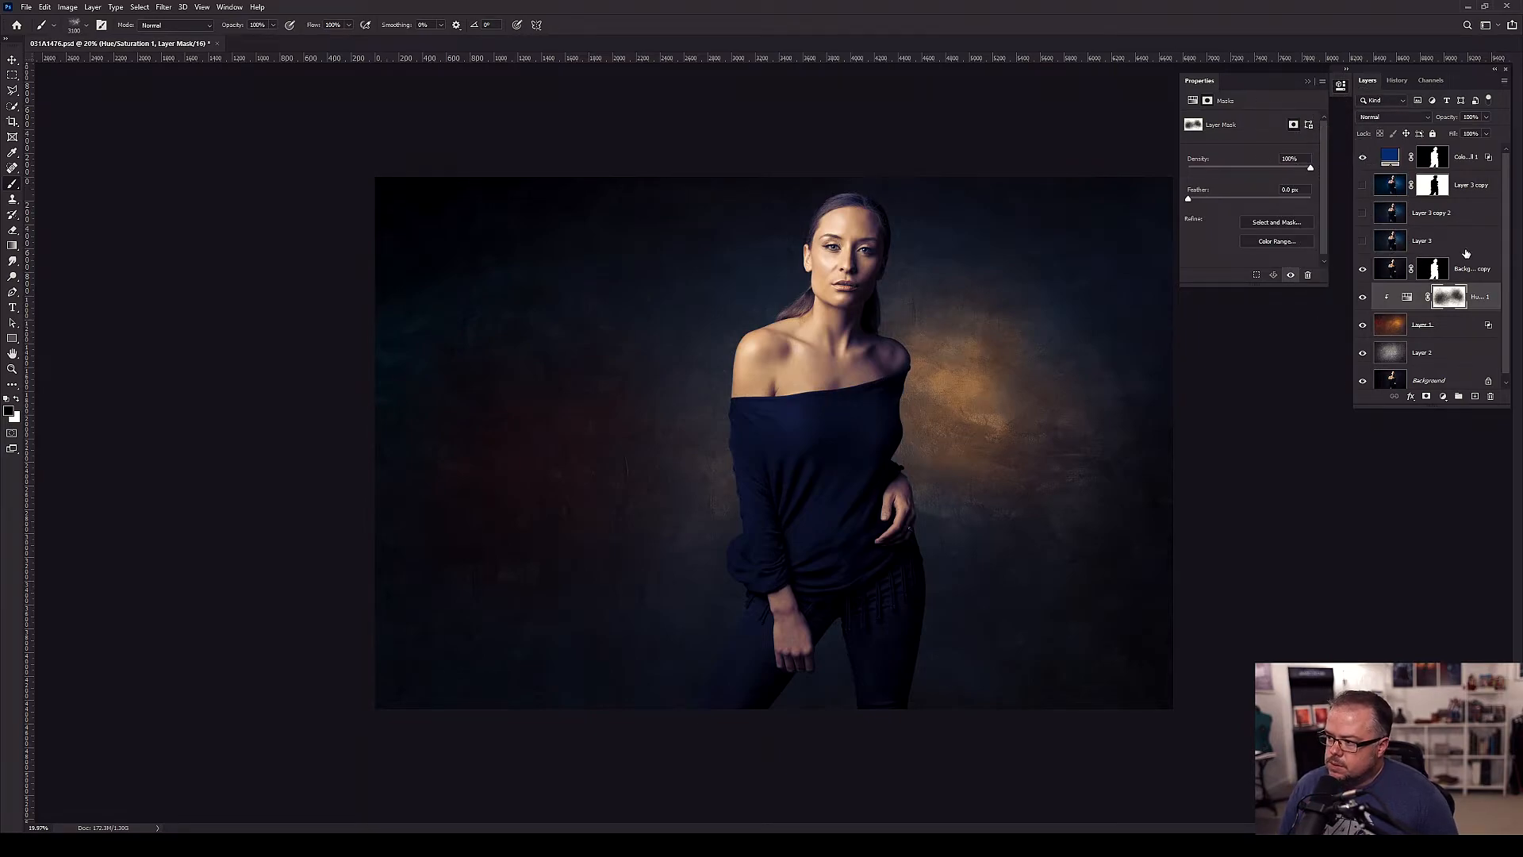
drag(1362, 240, 1362, 185)
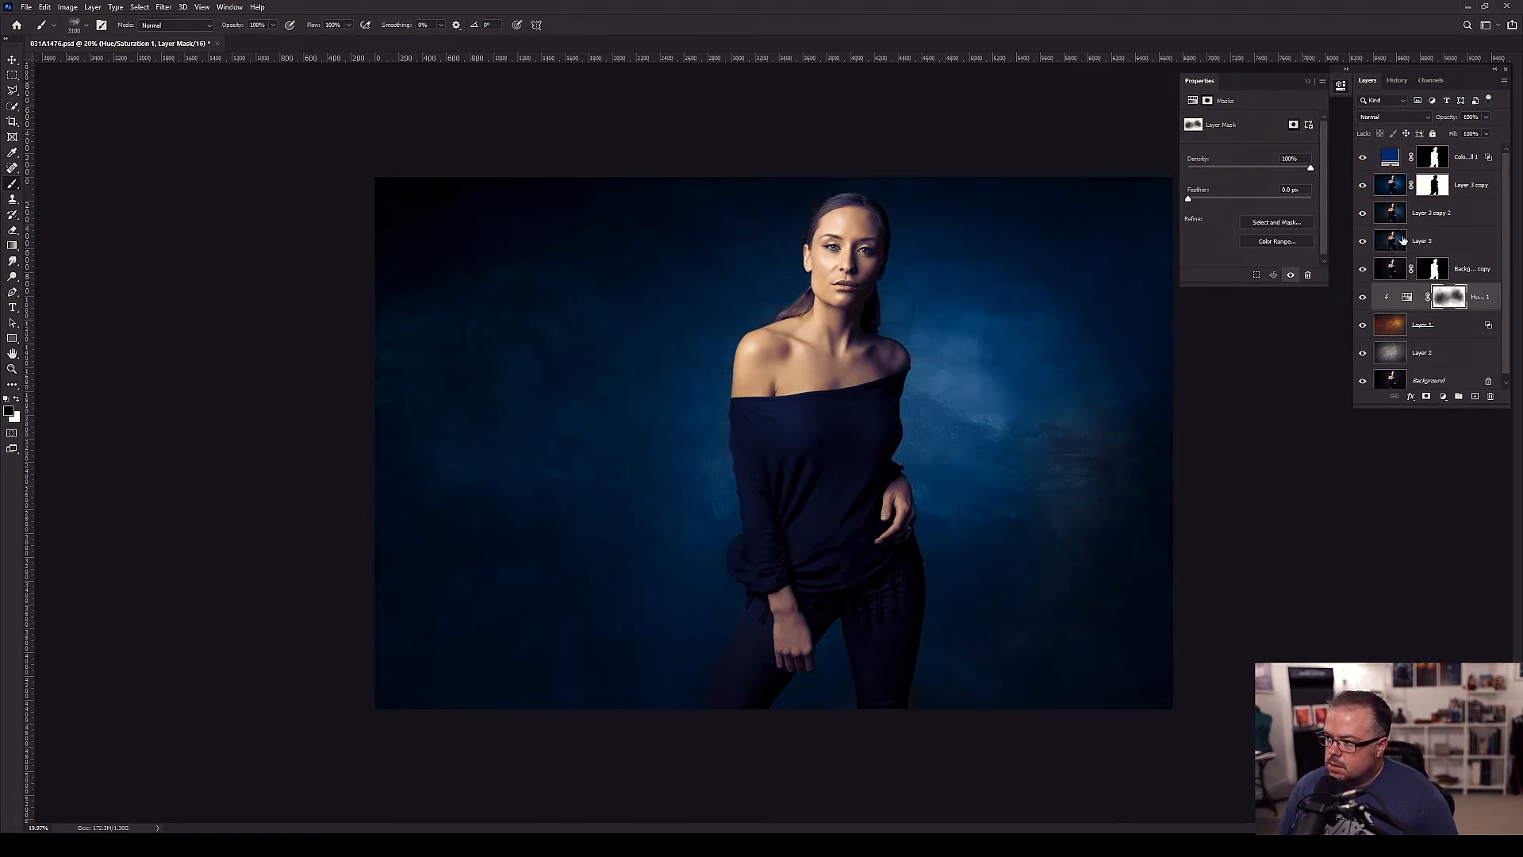
- Delete the mask of the Hue/Saturation adjustment above Layer 1, along with the adjustment layer itself
right_click(1456, 302)
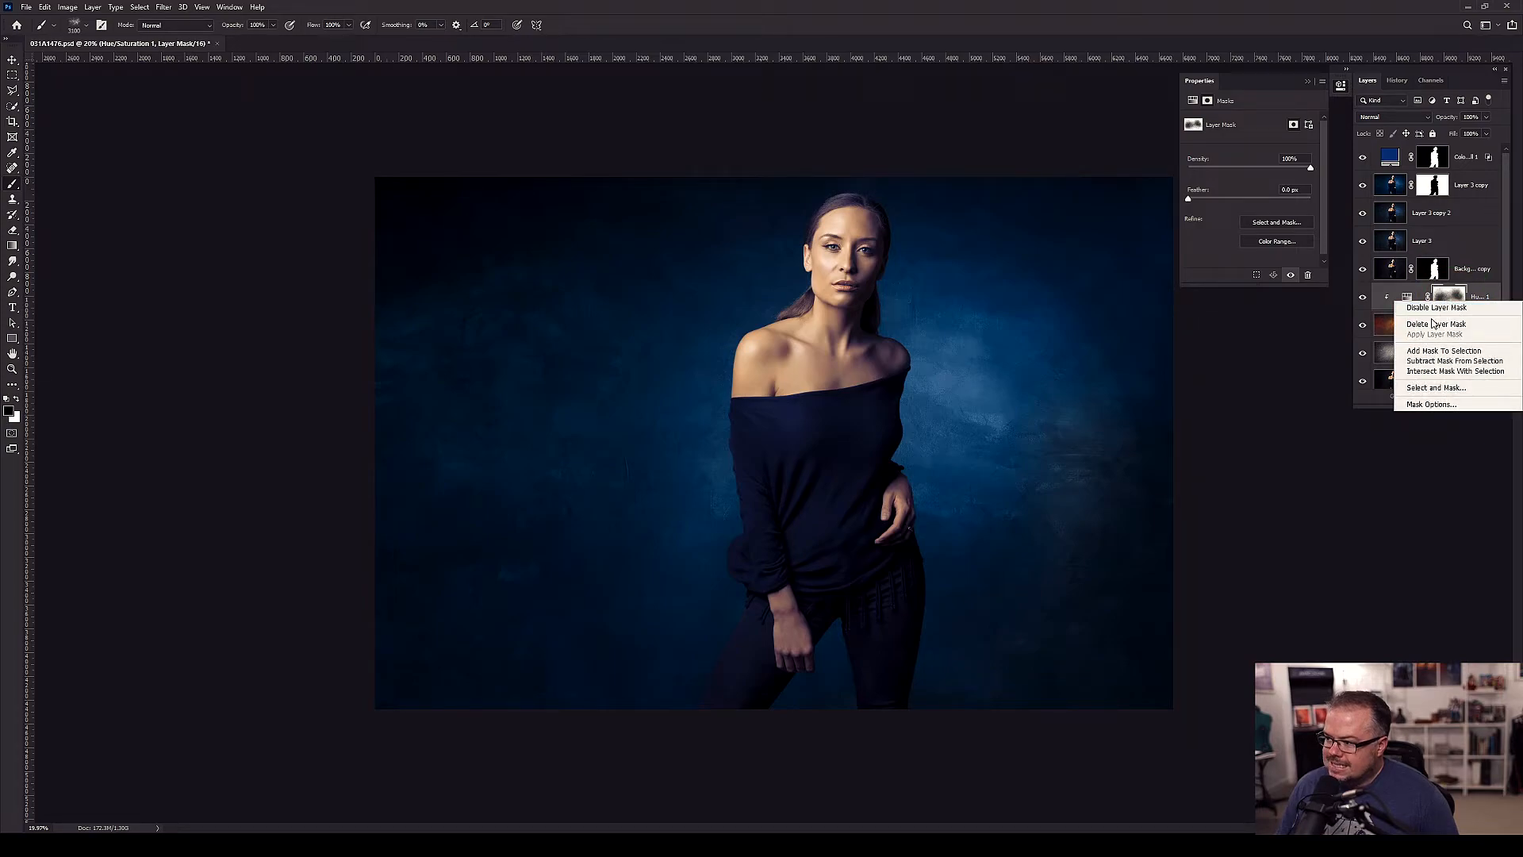
click(1426, 324)
key(Delete)
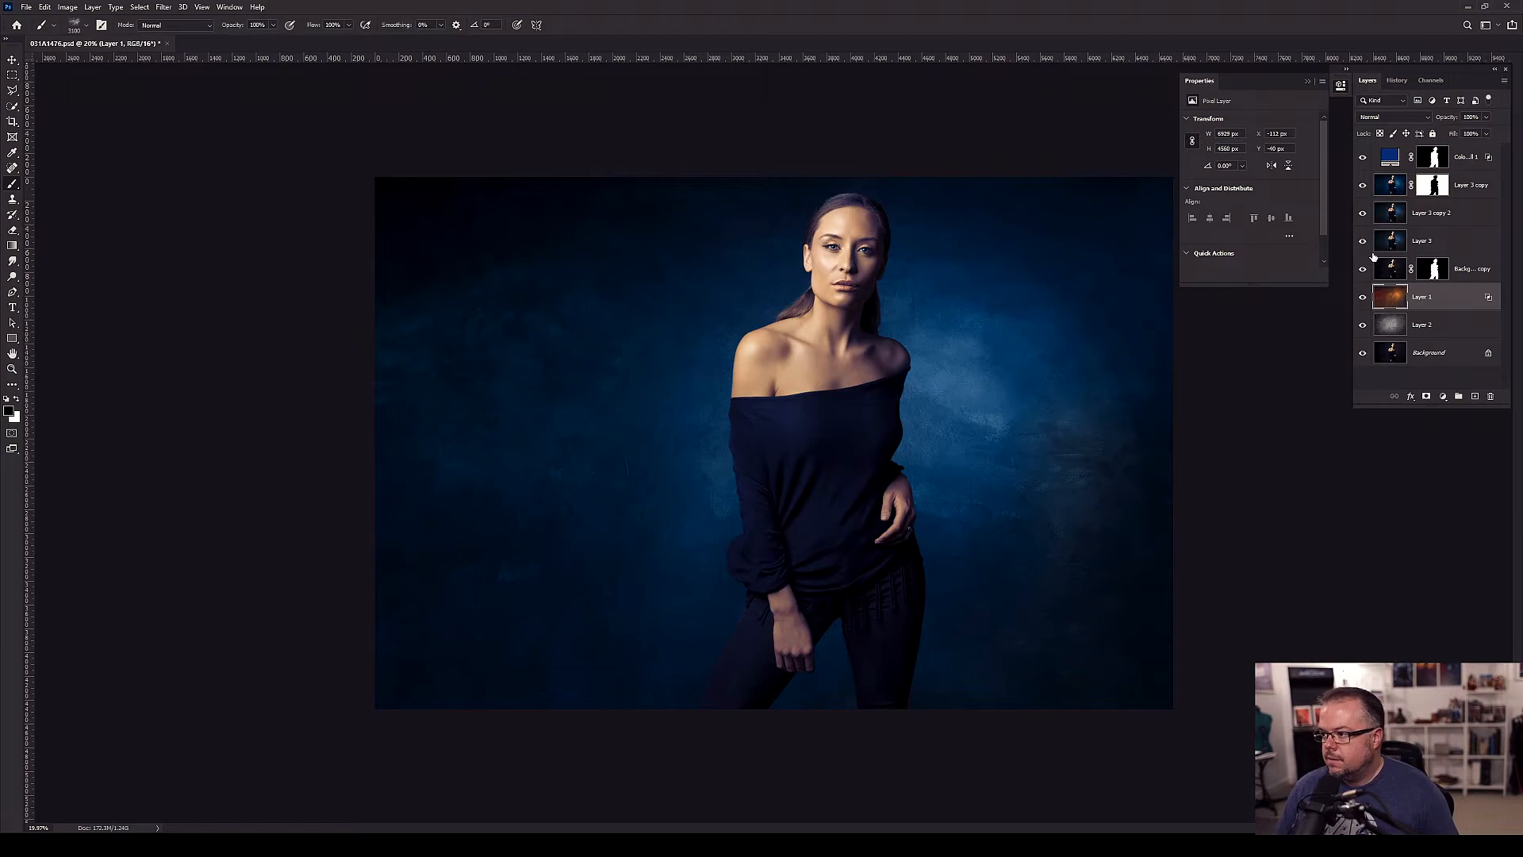
- Hide Layer 3 and Layer 3 copy 2, and check the Background copy cutout by toggling its visibility
click(1363, 240)
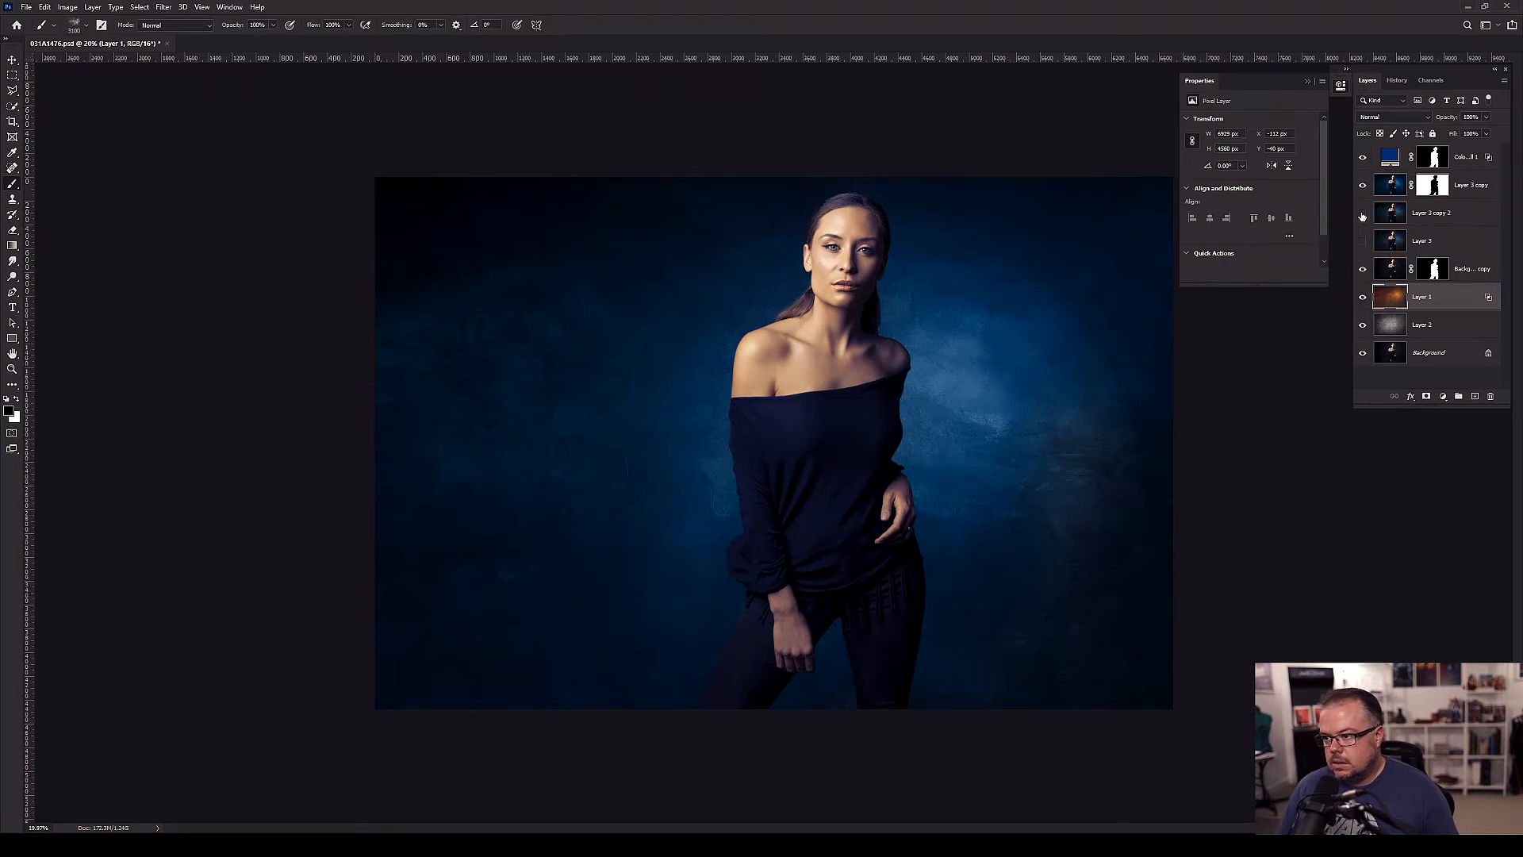
click(1363, 214)
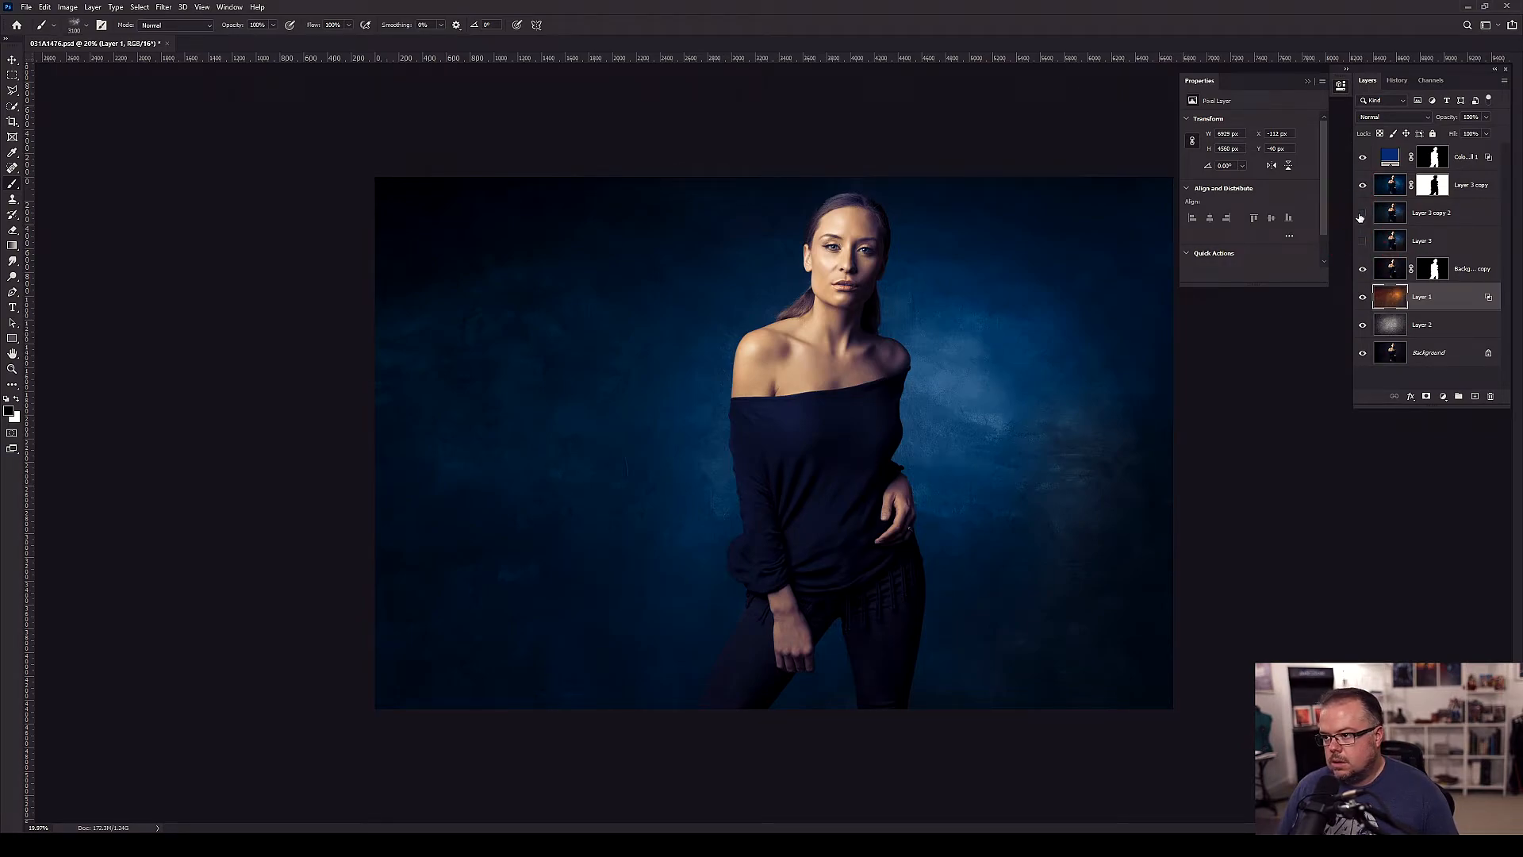
click(1362, 269)
click(1363, 269)
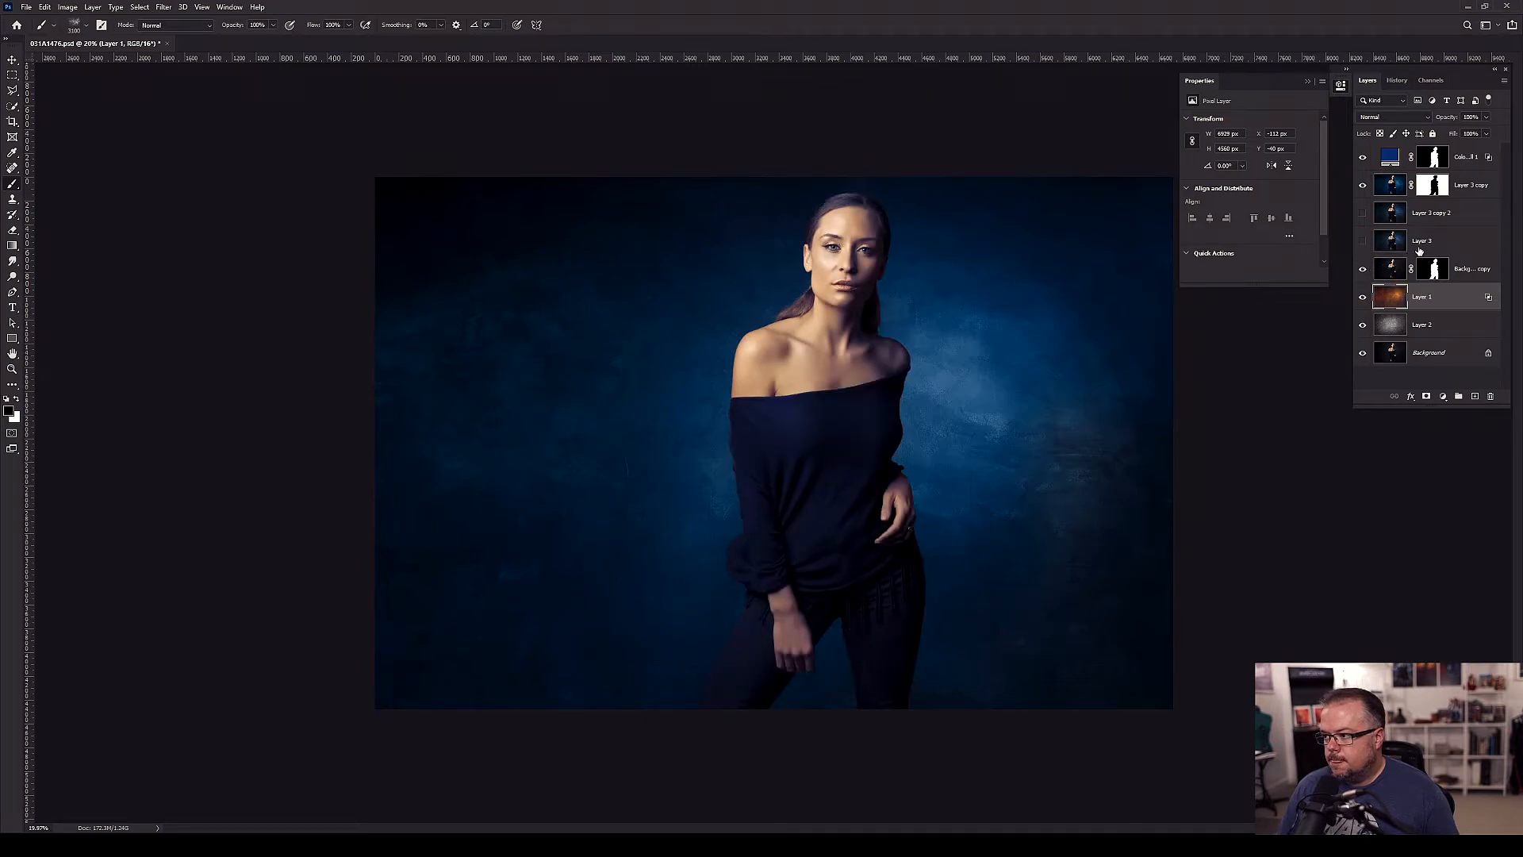
- Paint black texture on Layer 3 copy's mask across the background on both sides of the woman, raising the brush flow to 30%
click(1432, 187)
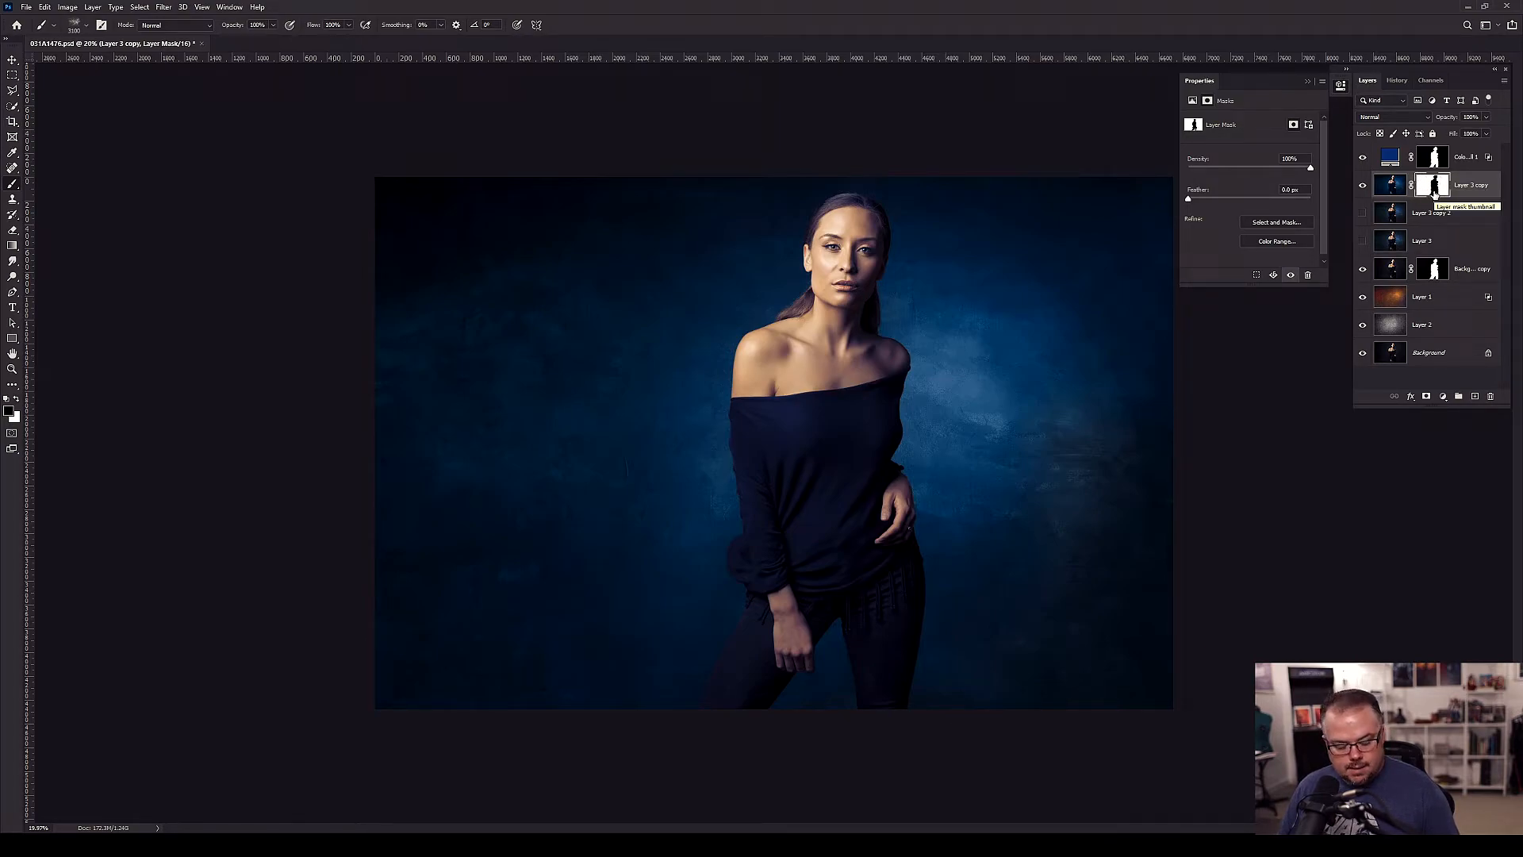
ctrl+click(1389, 188)
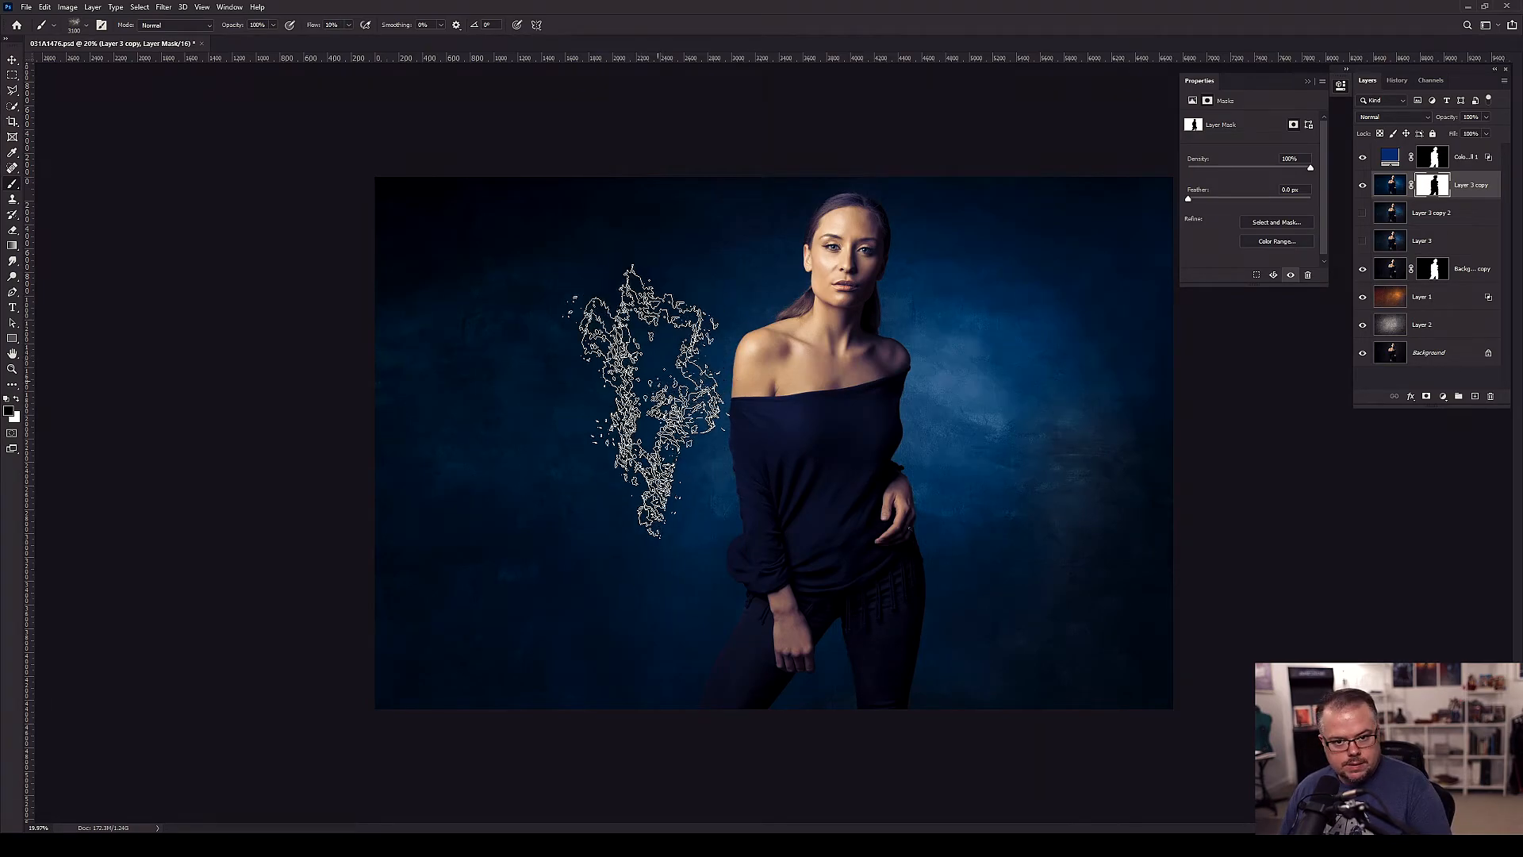
mouse_move(656, 369)
mouse_down()
mouse_move(598, 544)
mouse_move(527, 449)
mouse_up()
mouse_move(625, 324)
mouse_down()
mouse_move(483, 526)
mouse_move(507, 292)
mouse_move(518, 311)
mouse_up()
key(shift+3)
mouse_move(979, 333)
mouse_down()
mouse_move(968, 245)
mouse_move(1013, 612)
mouse_move(621, 503)
mouse_move(476, 627)
mouse_move(493, 340)
mouse_move(562, 322)
mouse_up()
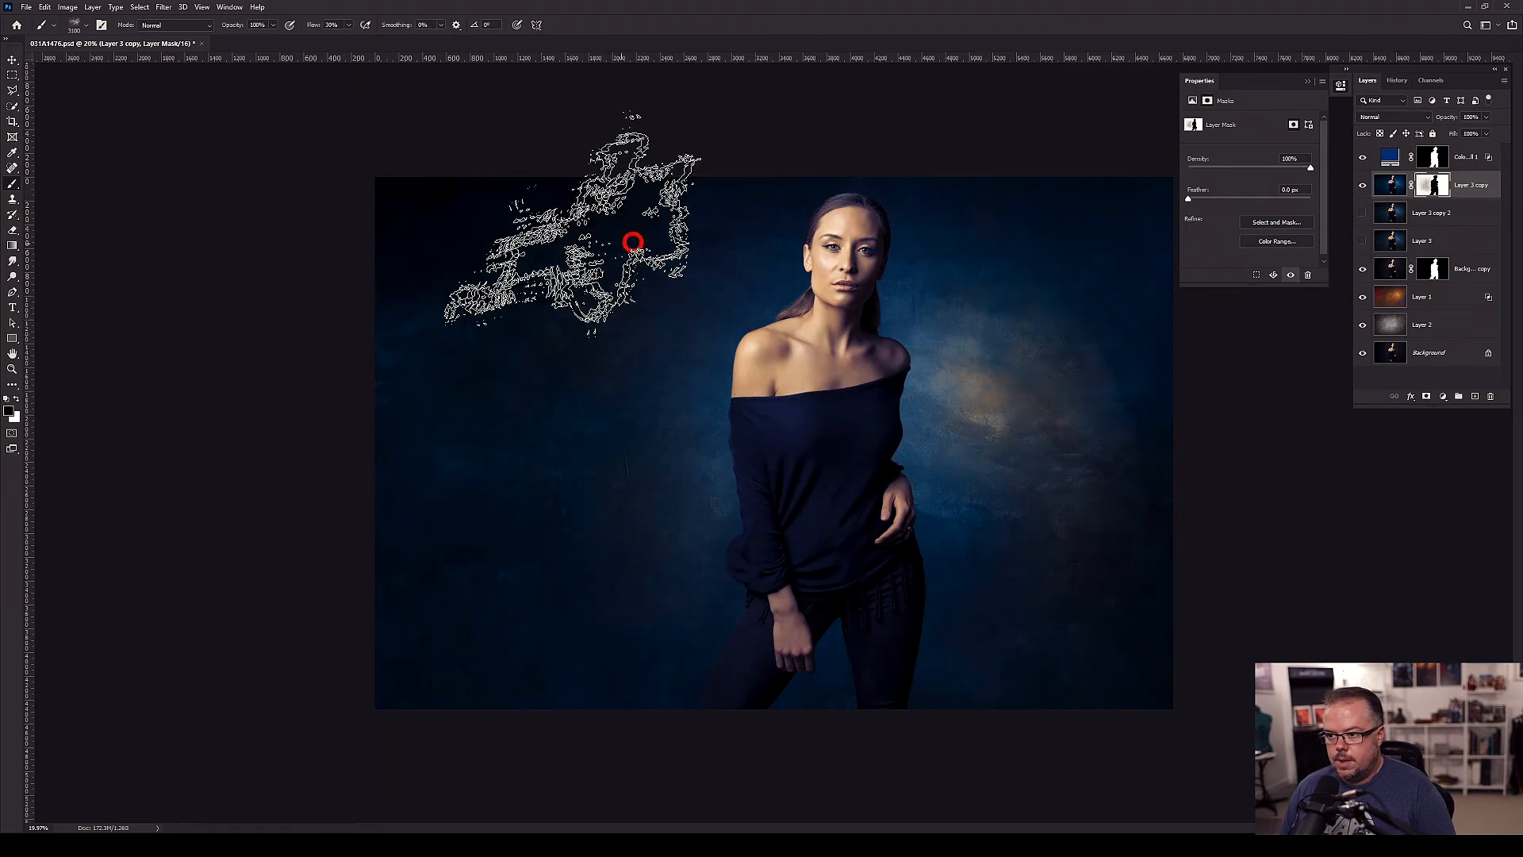
click(426, 421)
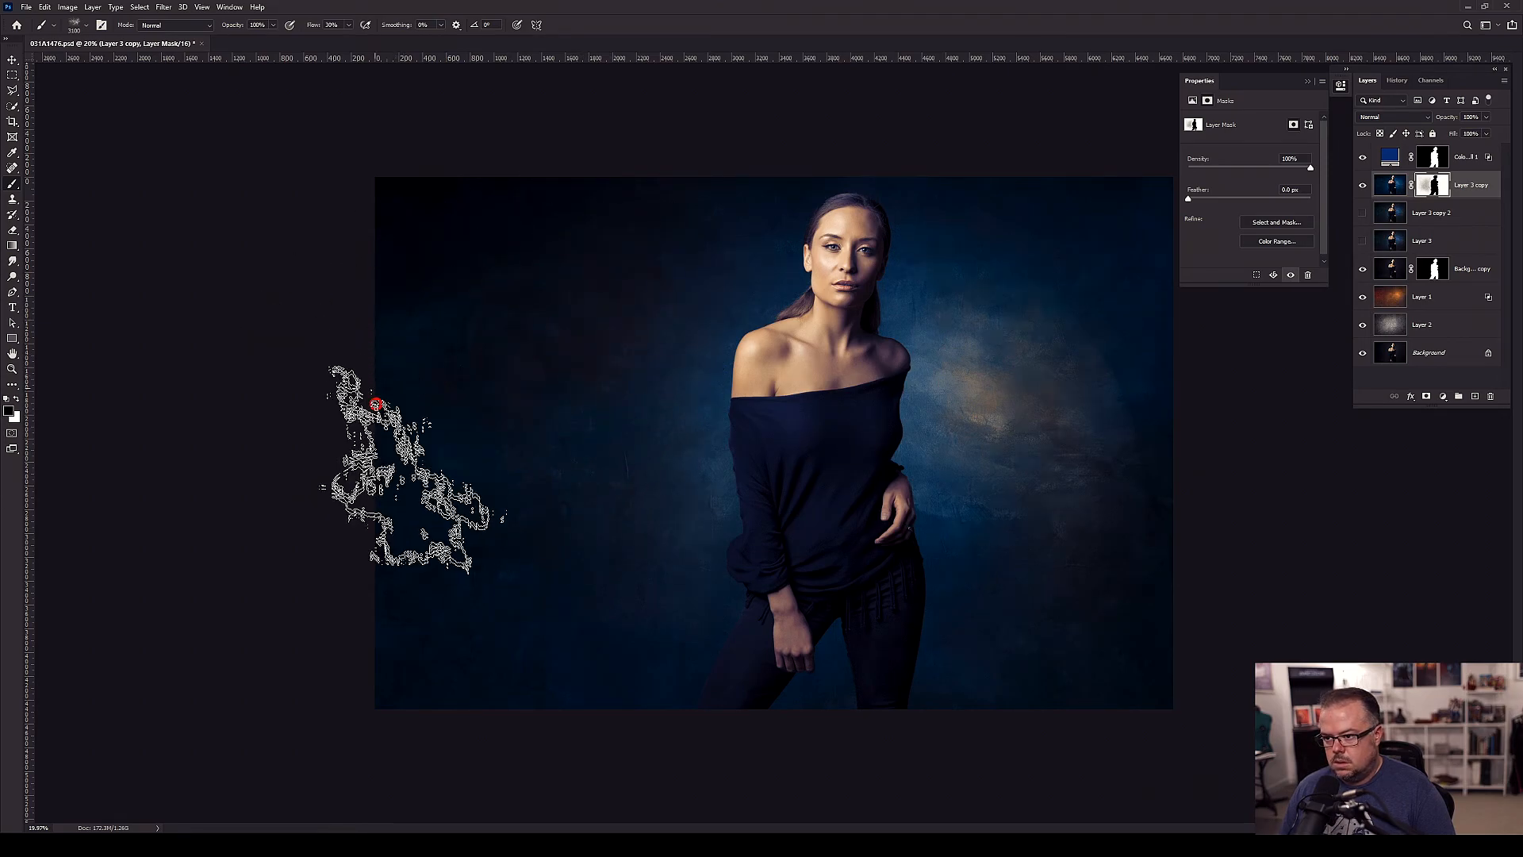
click(571, 540)
click(663, 622)
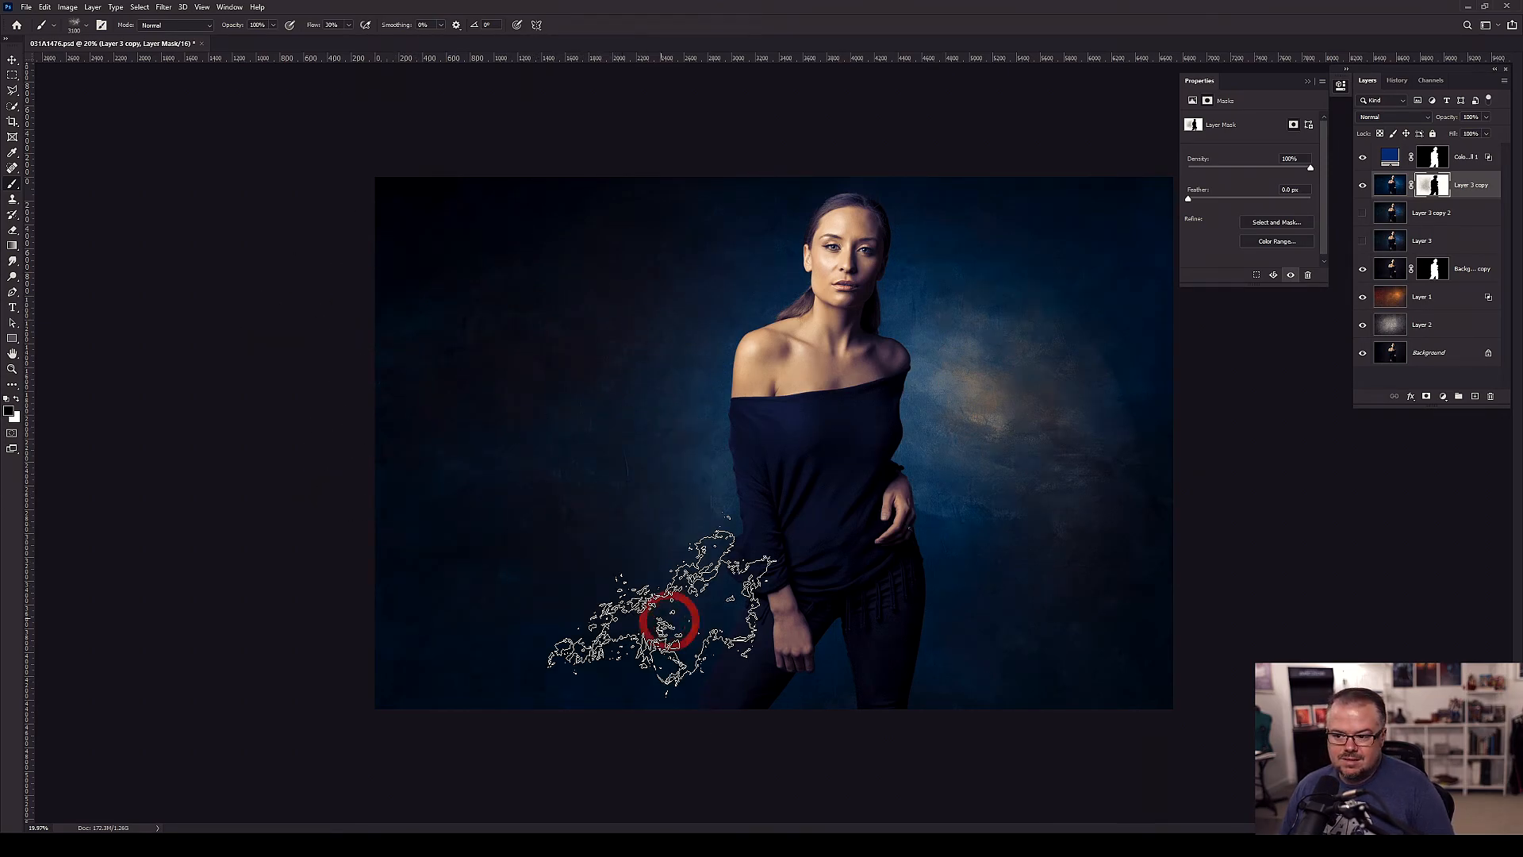
click(636, 680)
click(690, 312)
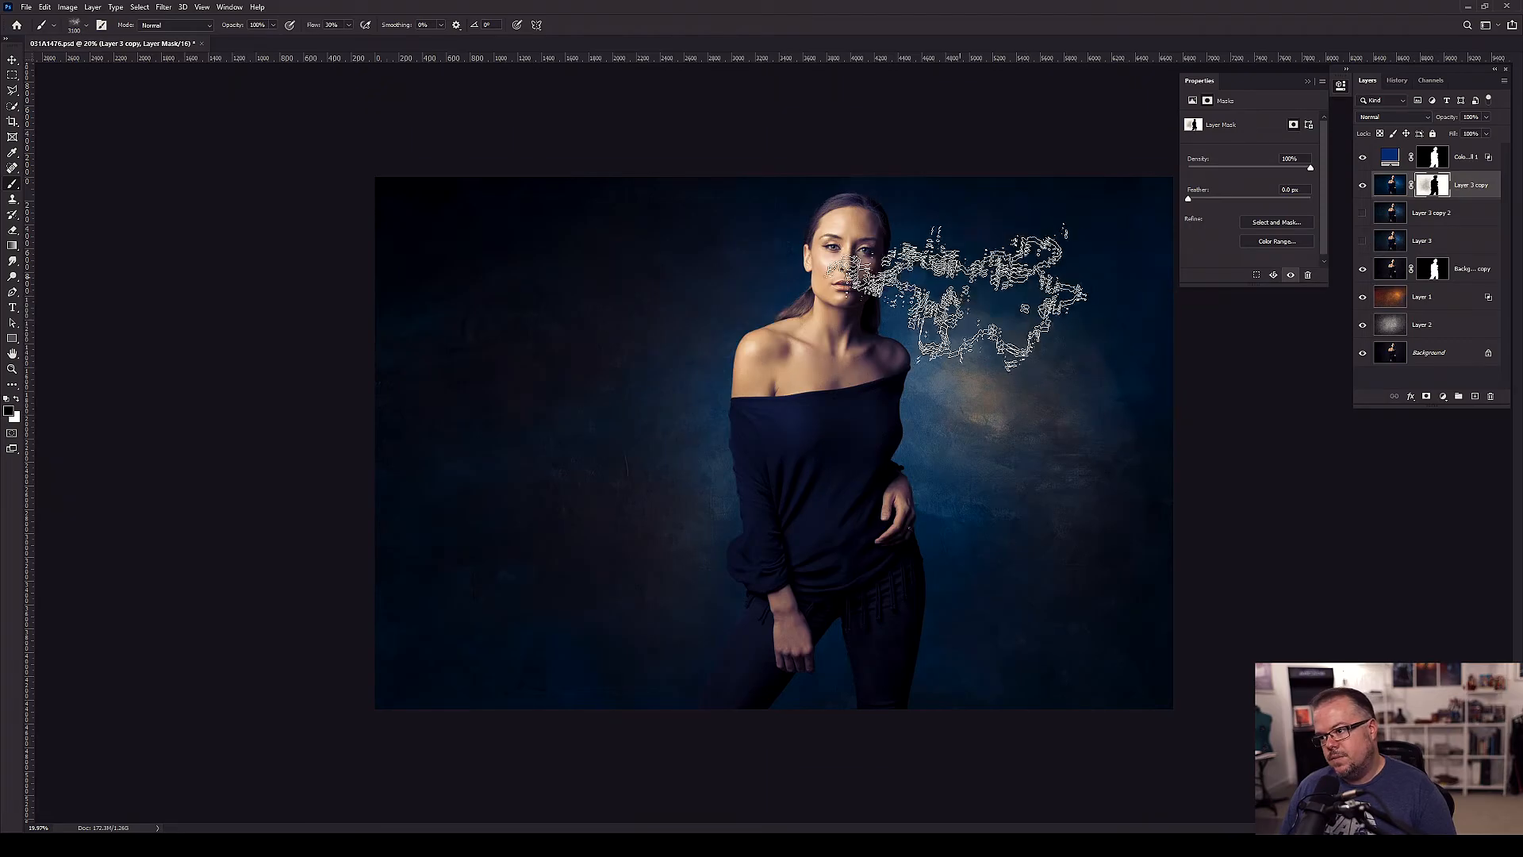
click(873, 622)
click(935, 518)
click(890, 593)
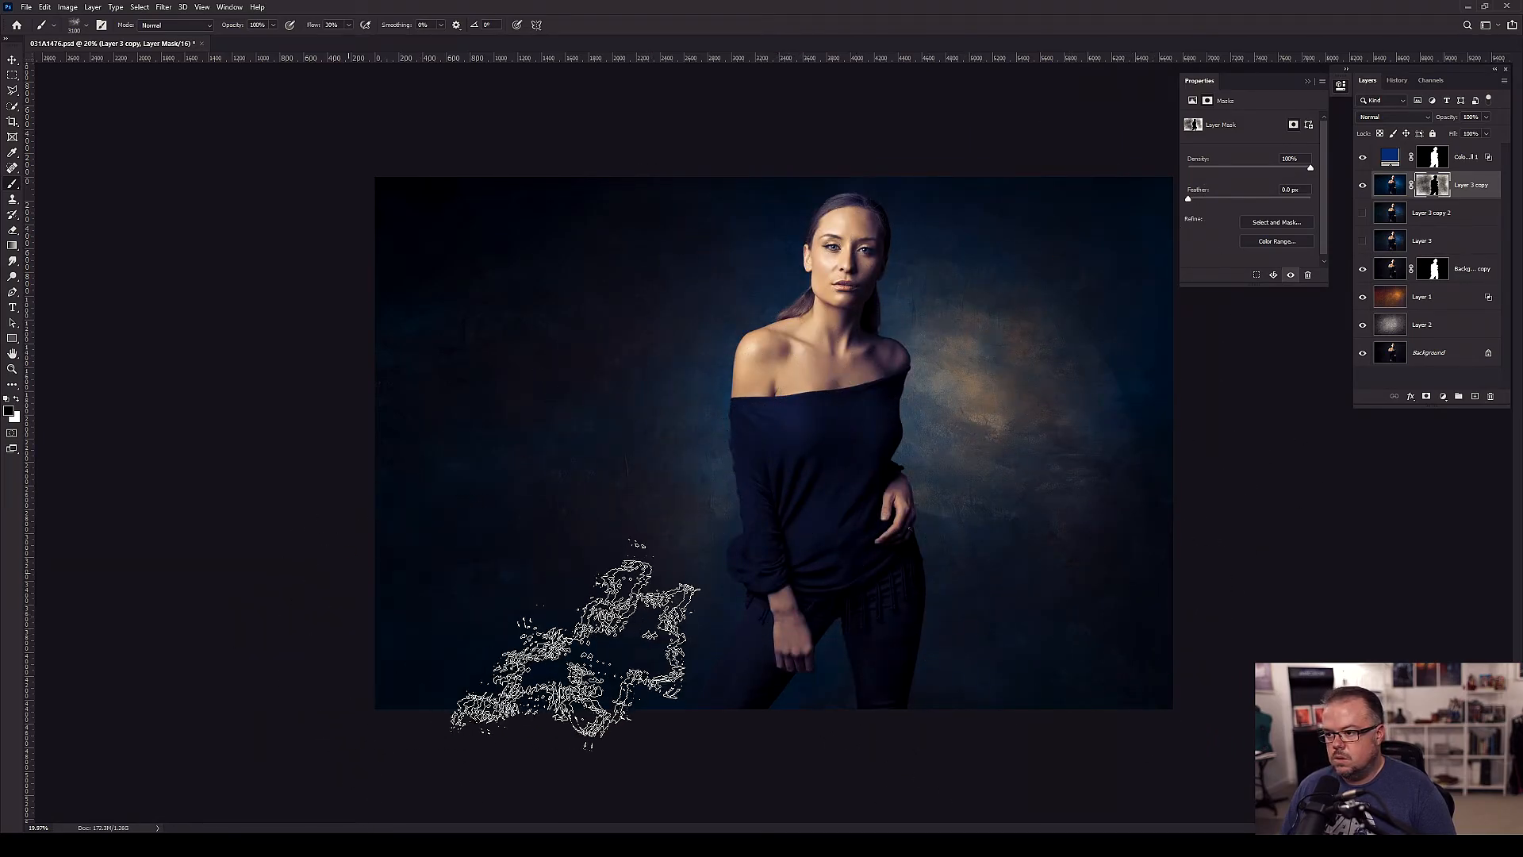
- Paint more black texture on Layer 3 copy's mask around the woman and across the background's upper and lower areas
click(764, 349)
click(844, 629)
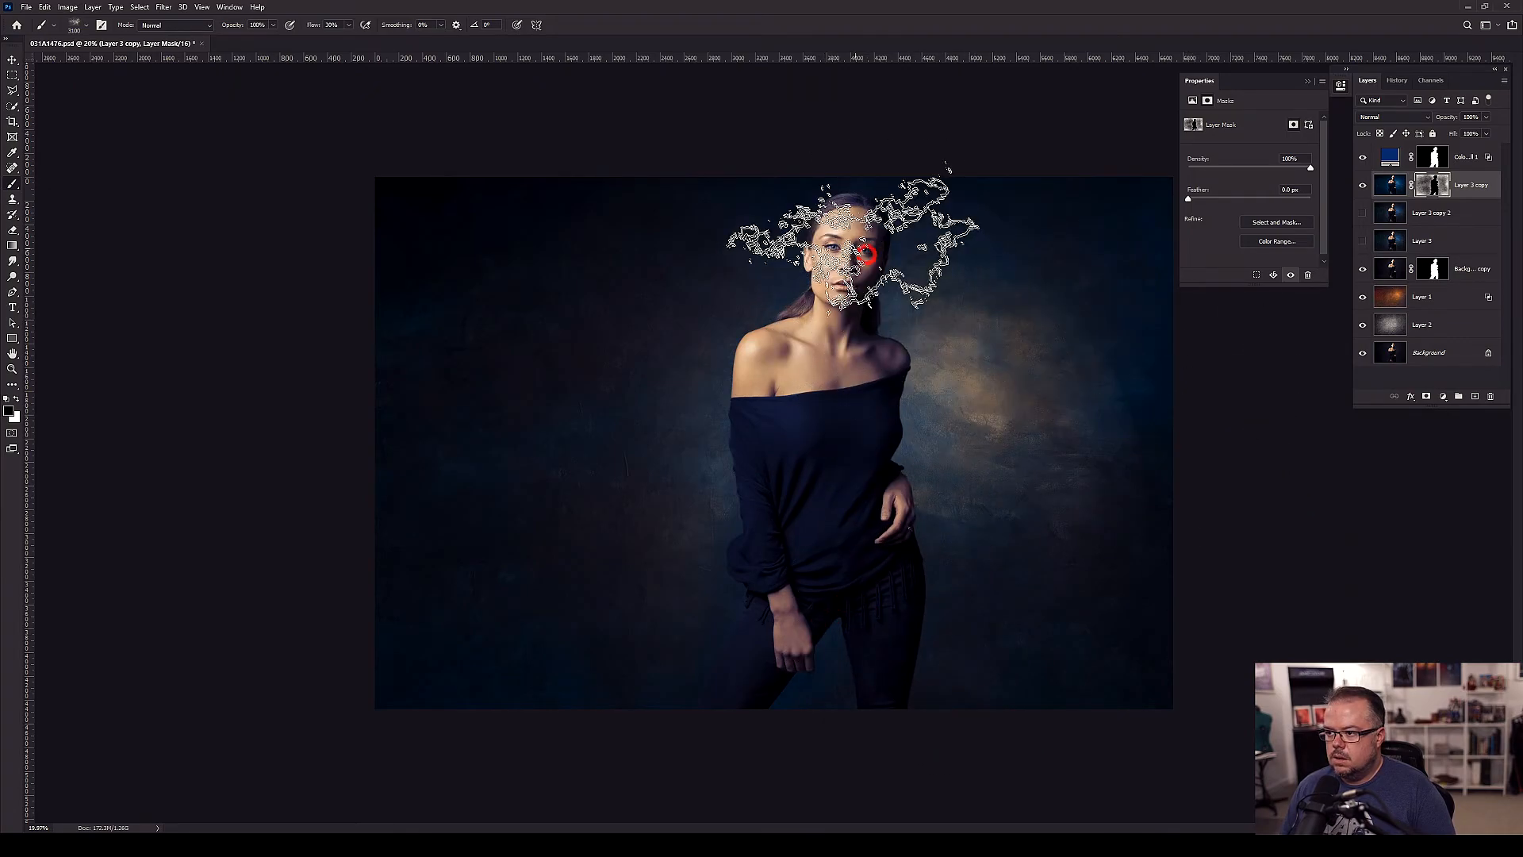
click(796, 190)
click(707, 455)
click(411, 622)
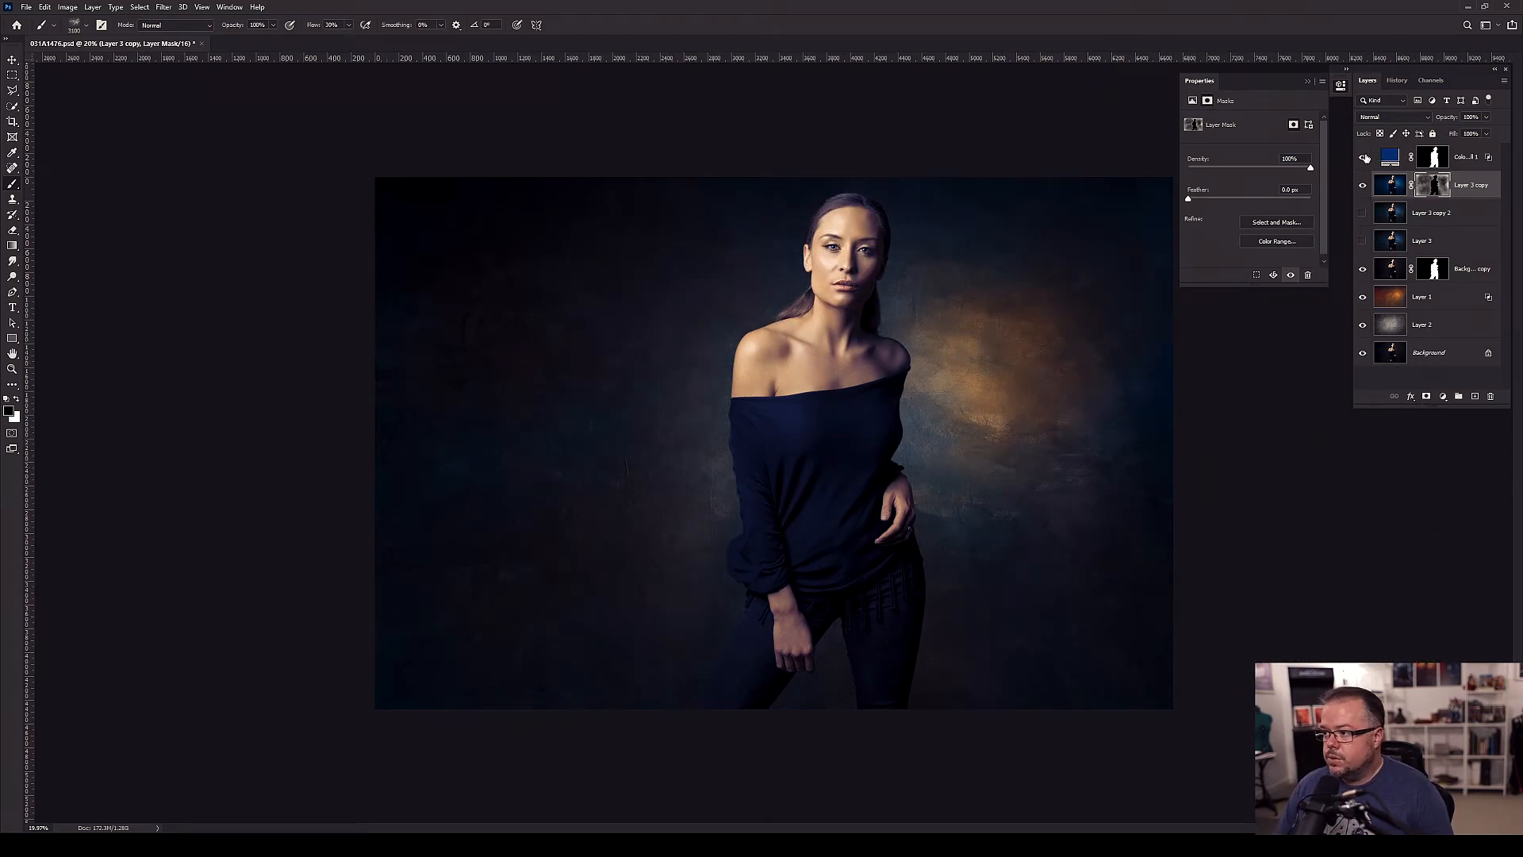
- Toggle the blue Color Fill 1 layer to compare its effect, and lower its opacity to about 28%
click(1364, 159)
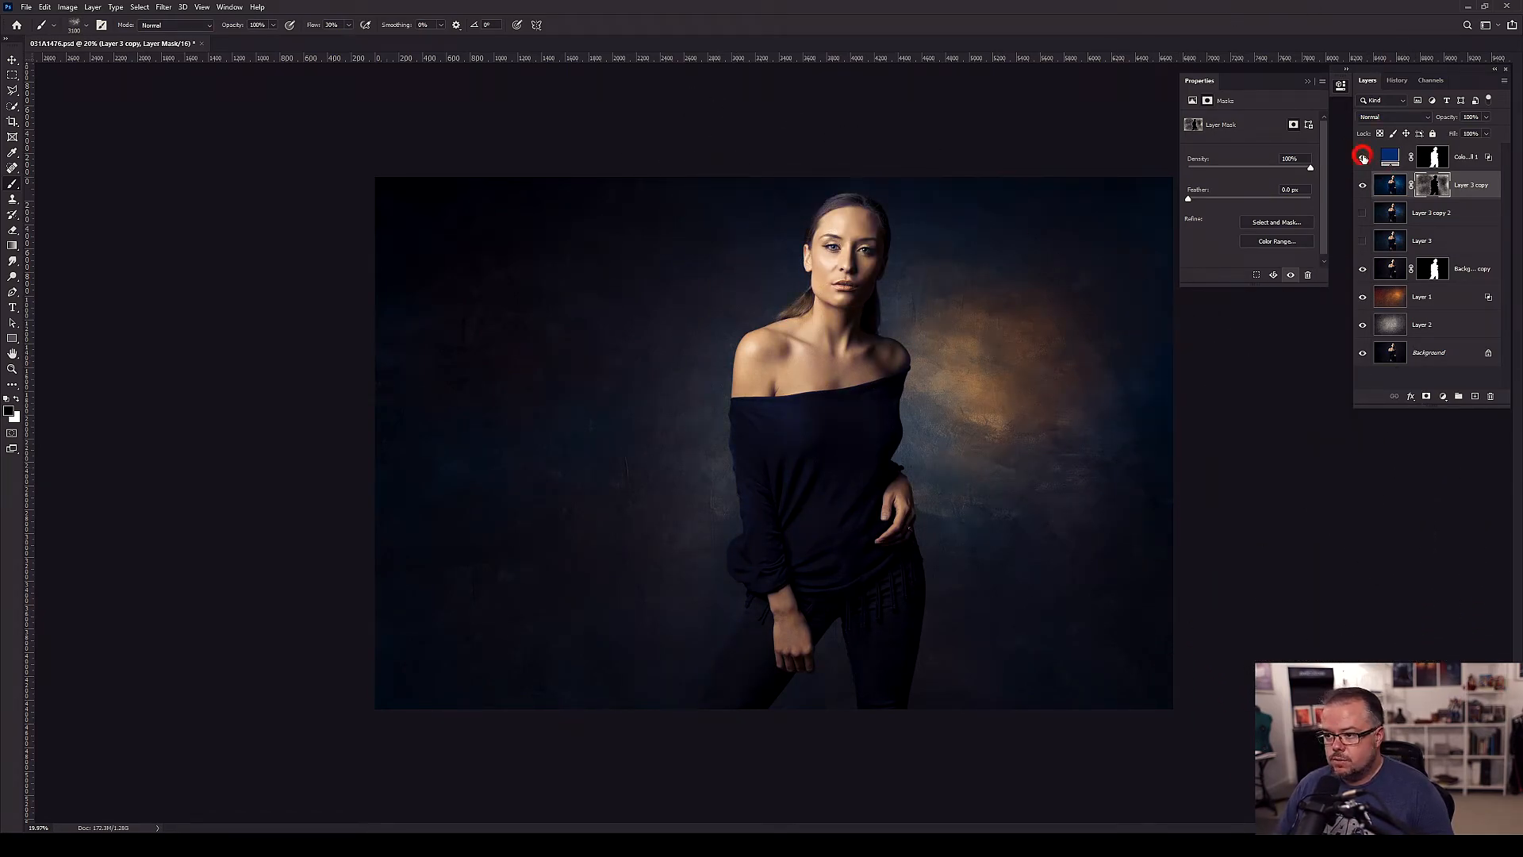
click(1425, 160)
drag(1311, 170, 1405, 162)
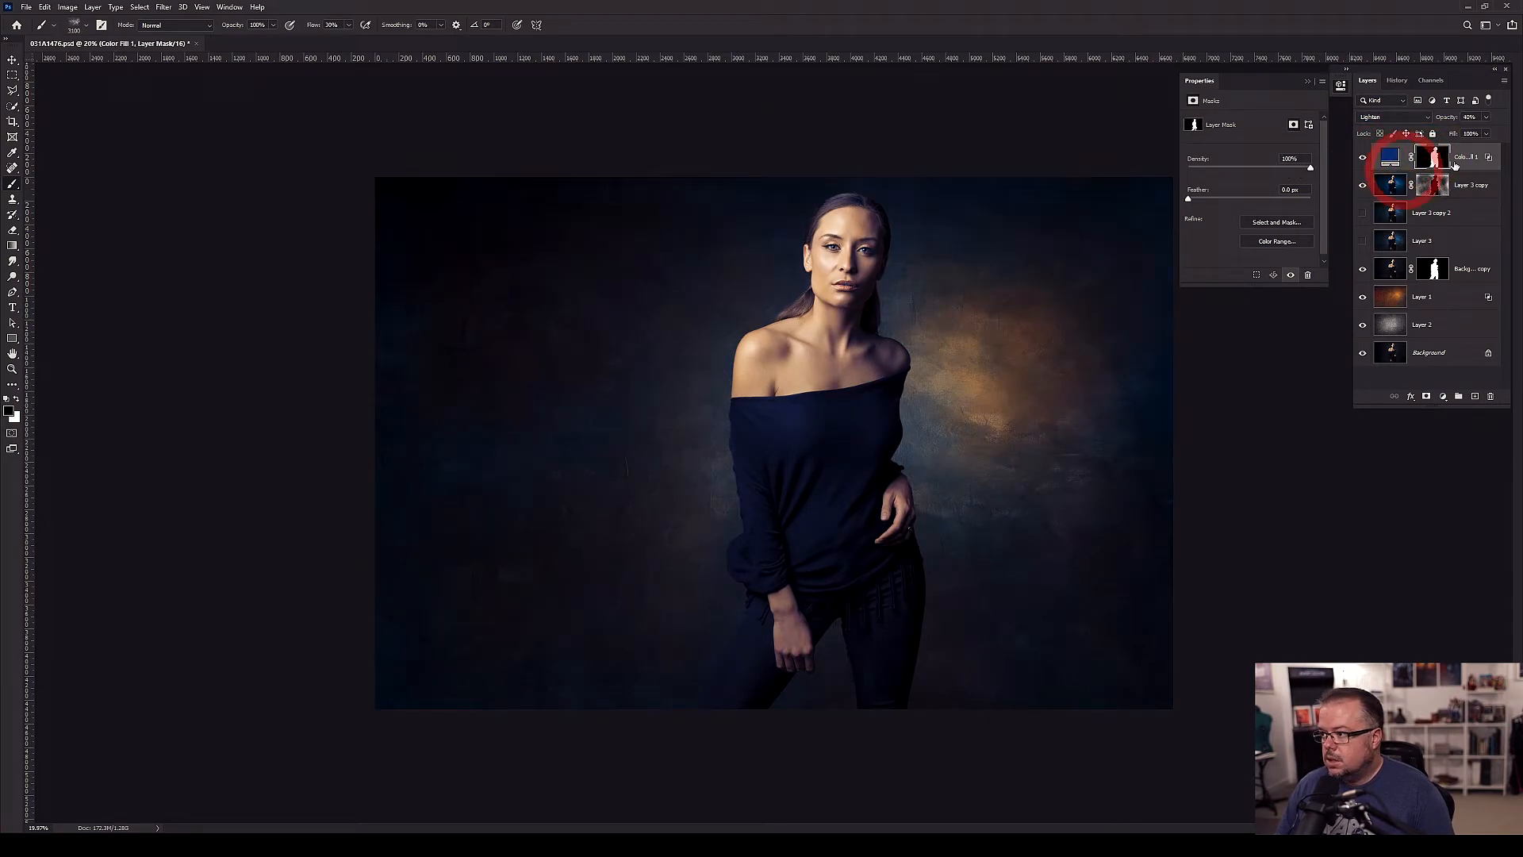
click(1487, 118)
drag(1473, 139, 1463, 137)
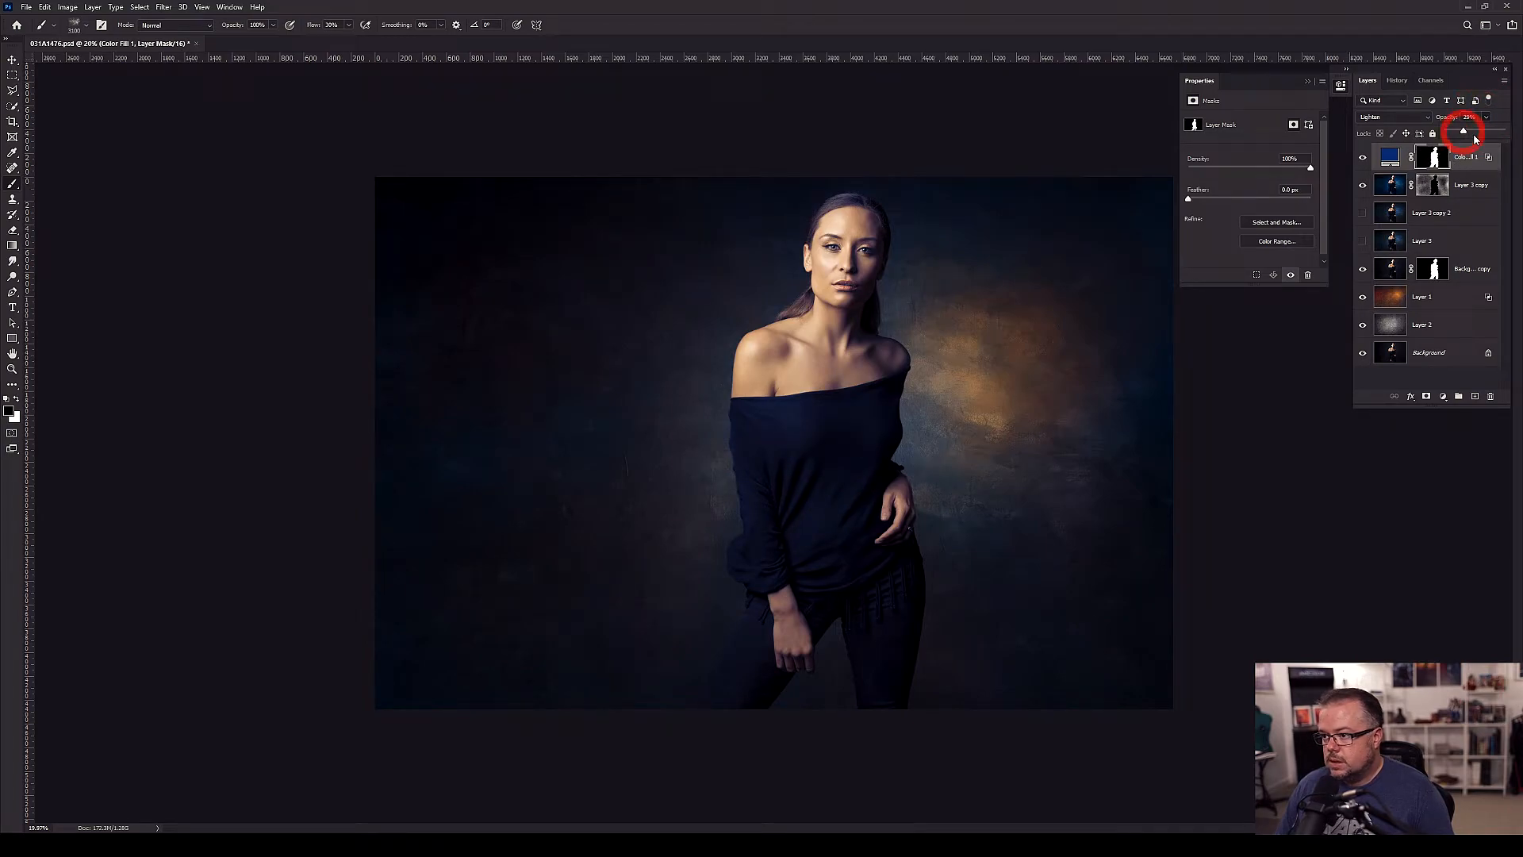
click(1501, 135)
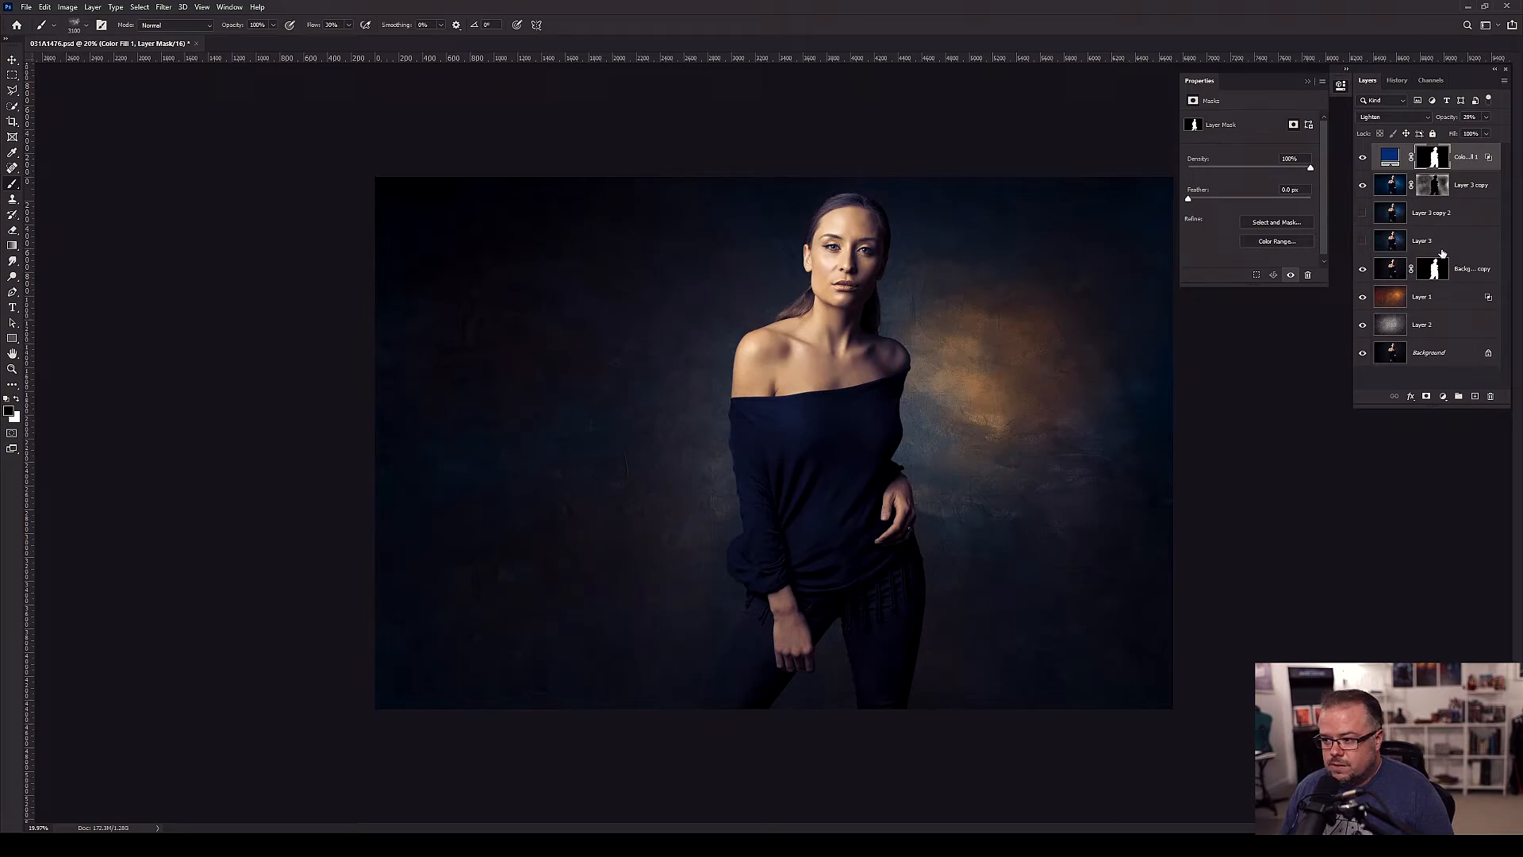
- Compare the image with and without the blue Camera Raw grade by toggling Layer 3 copy's visibility
click(1363, 185)
click(1363, 185)
click(1363, 184)
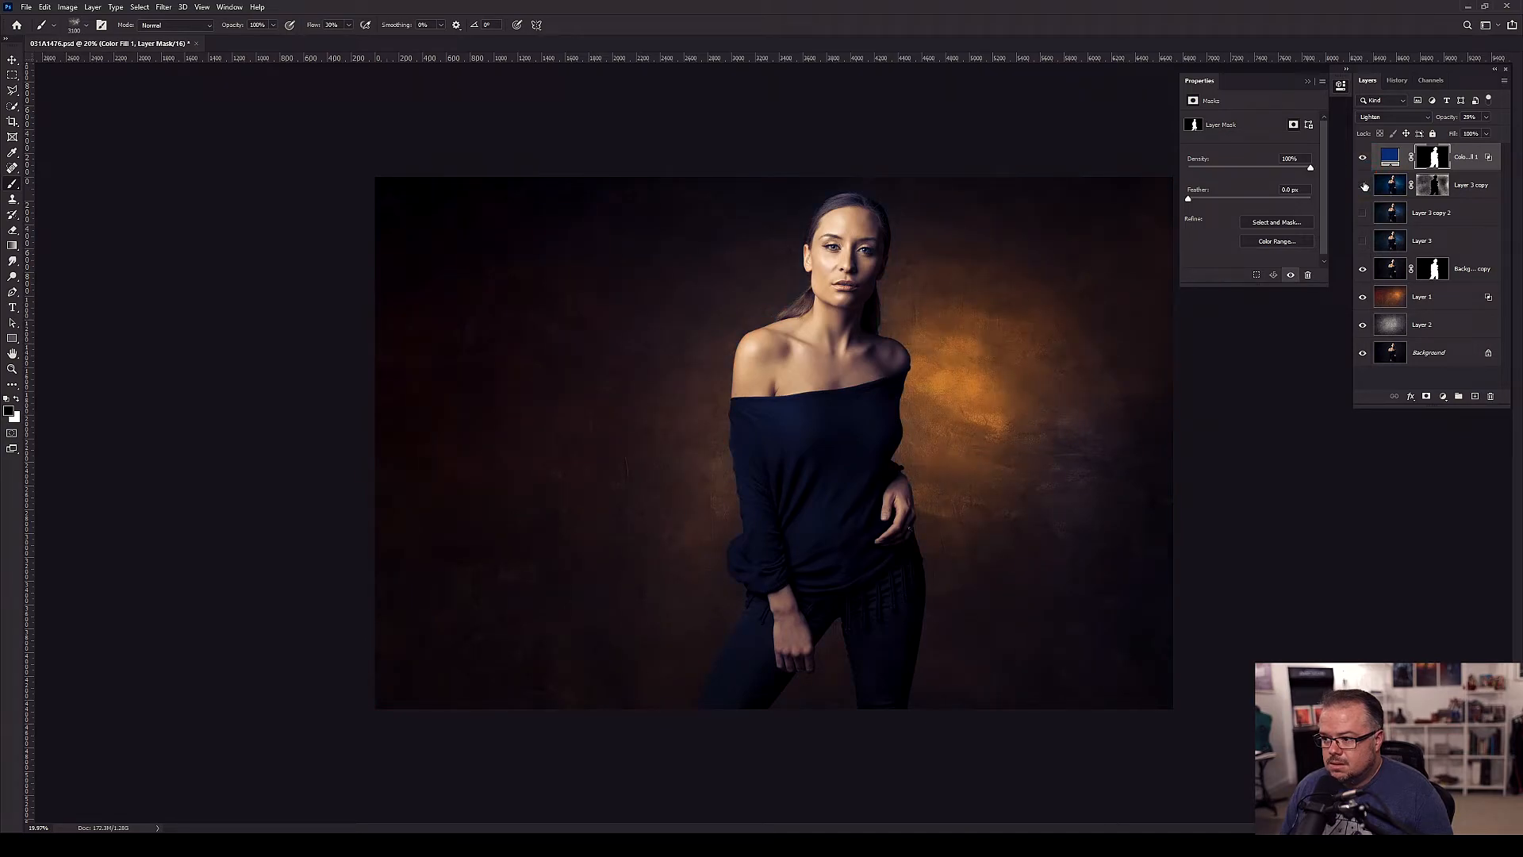
click(1363, 185)
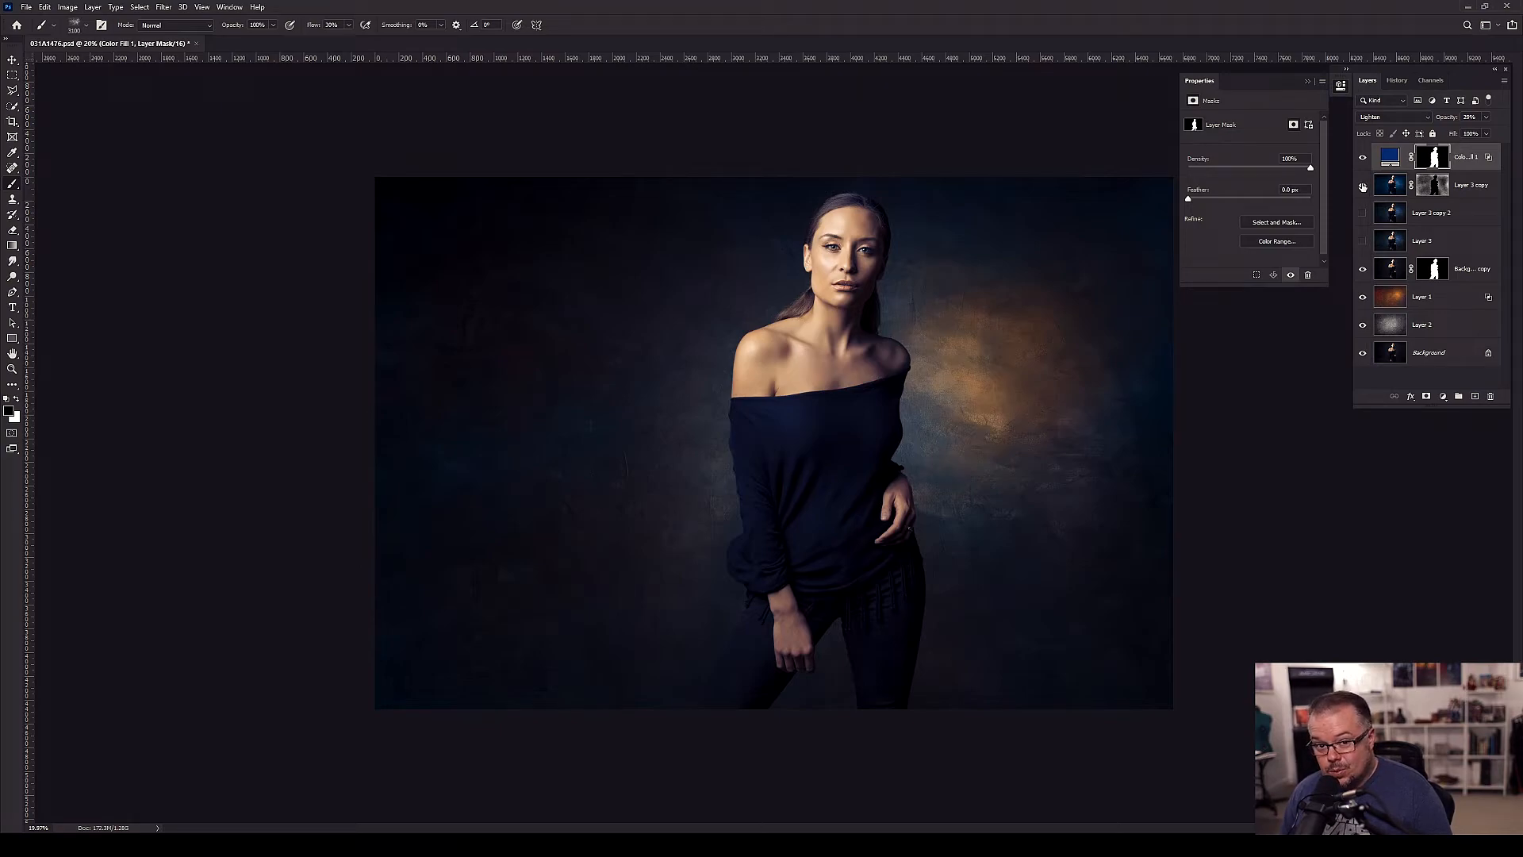
click(1363, 185)
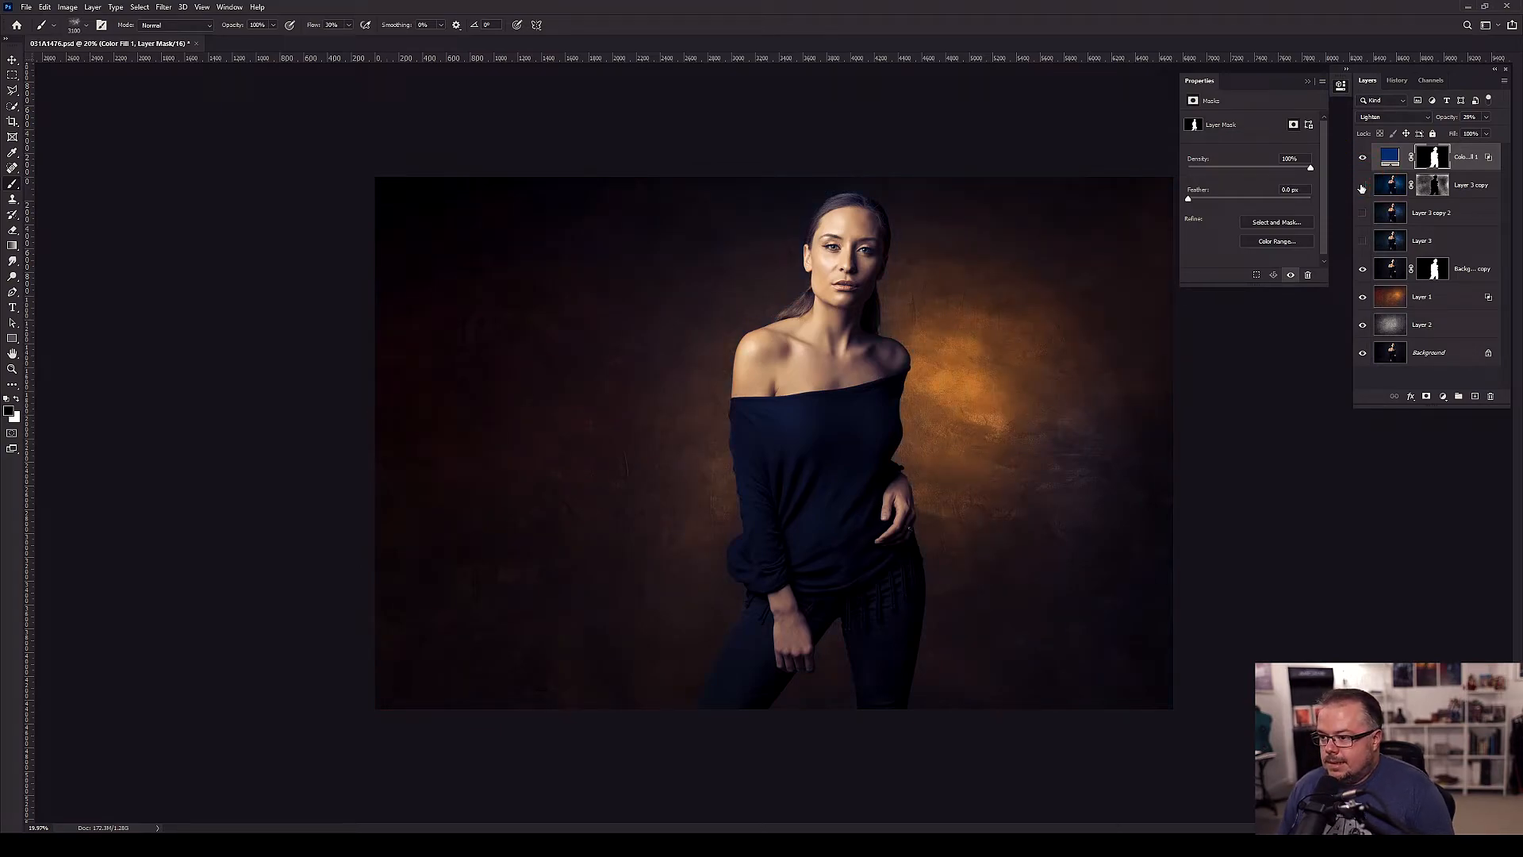
click(1363, 187)
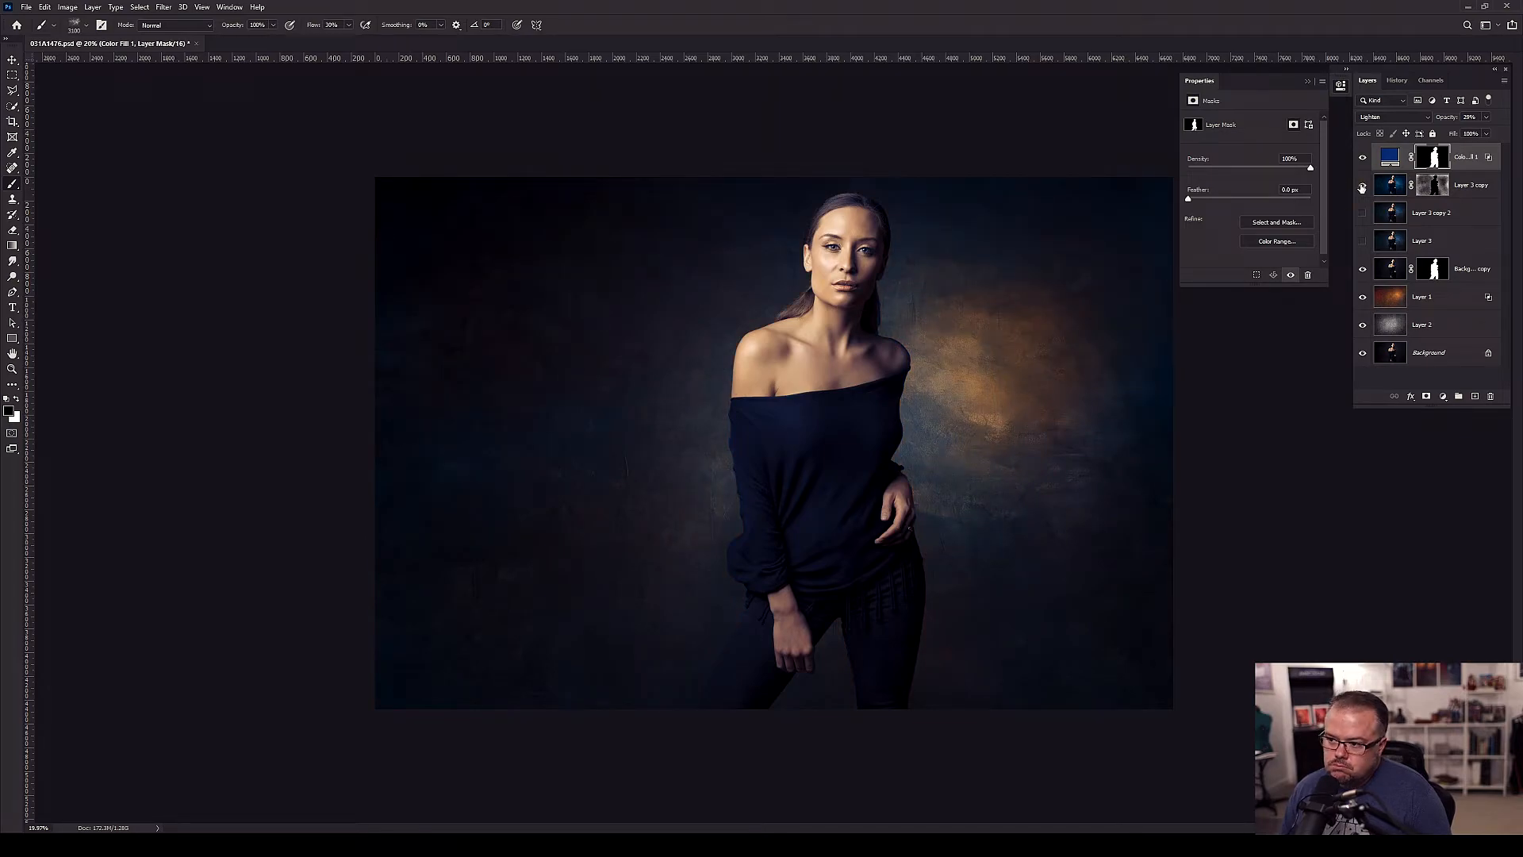
click(1362, 187)
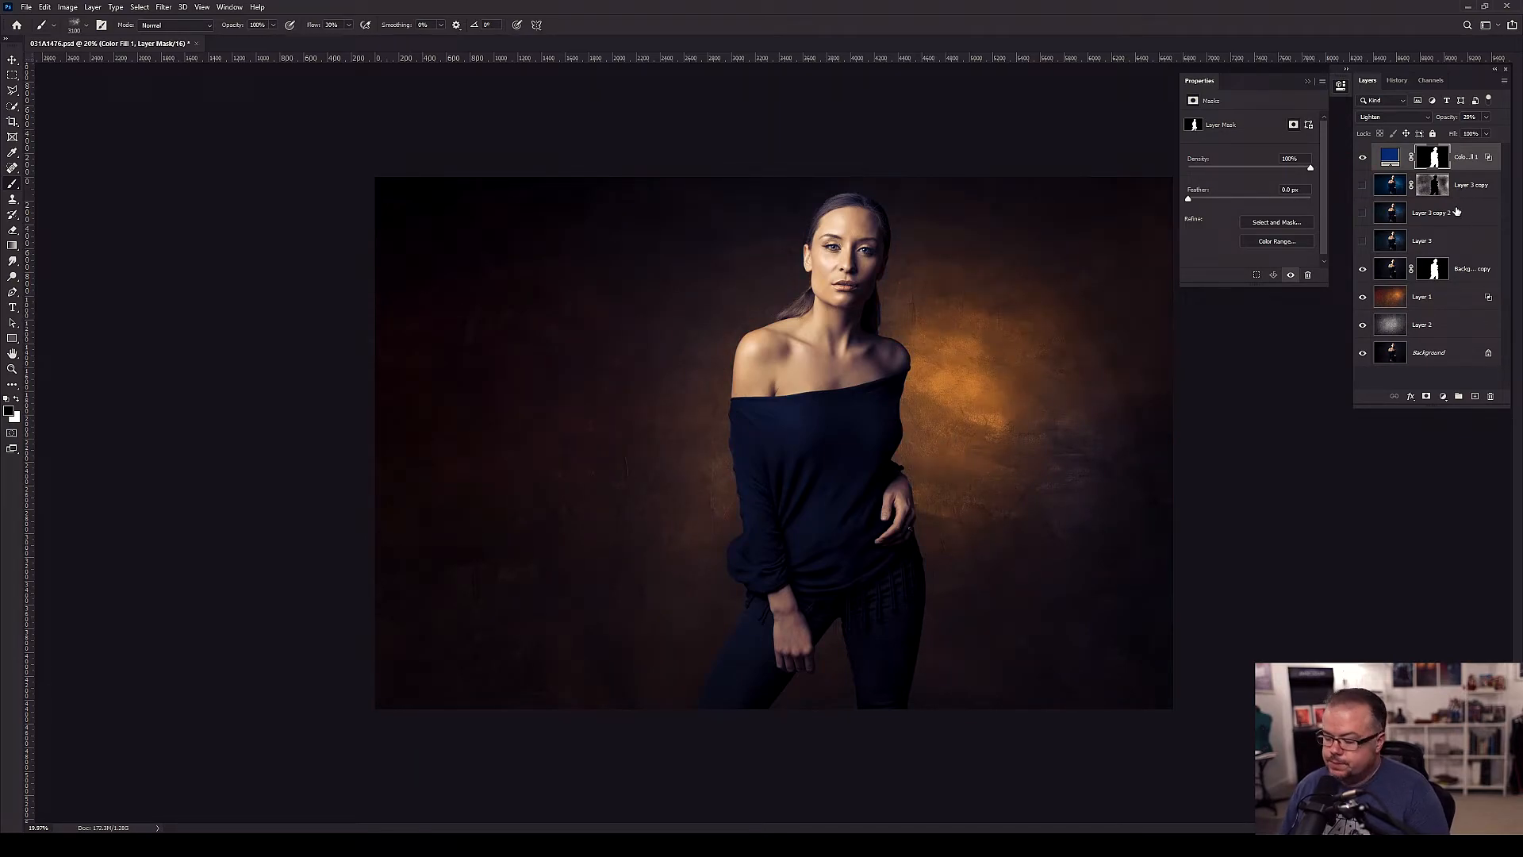
- Delete the graded layers Layer 3 copy, Layer 3 copy 2 and Layer 3
click(1472, 185)
key(Delete)
key(Delete)
key(Delete)
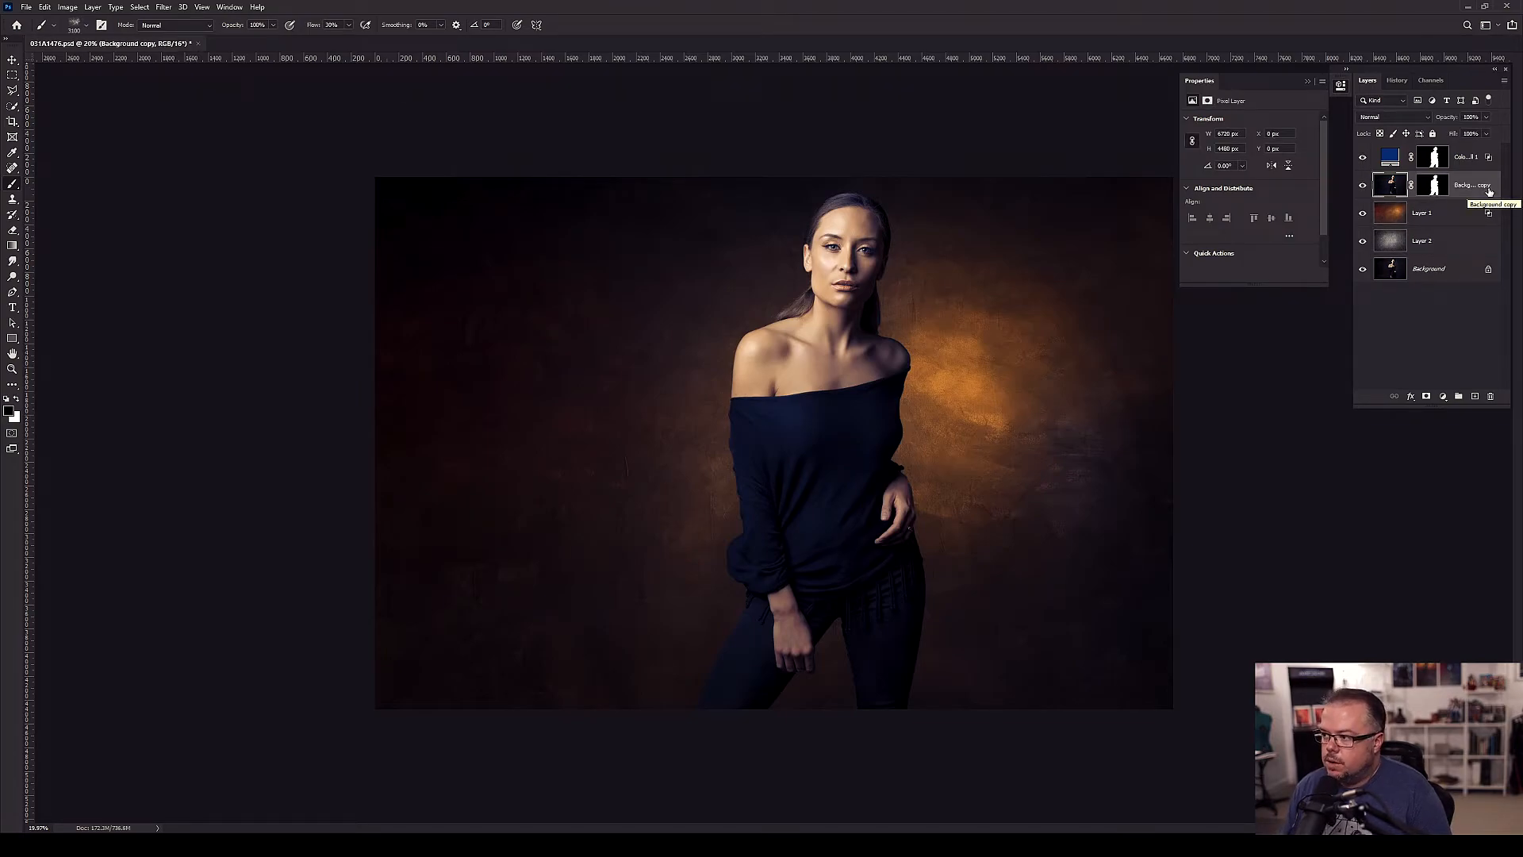
- Add a Hue/Saturation adjustment clipped to Layer 1 and set its hue to -4
click(1432, 218)
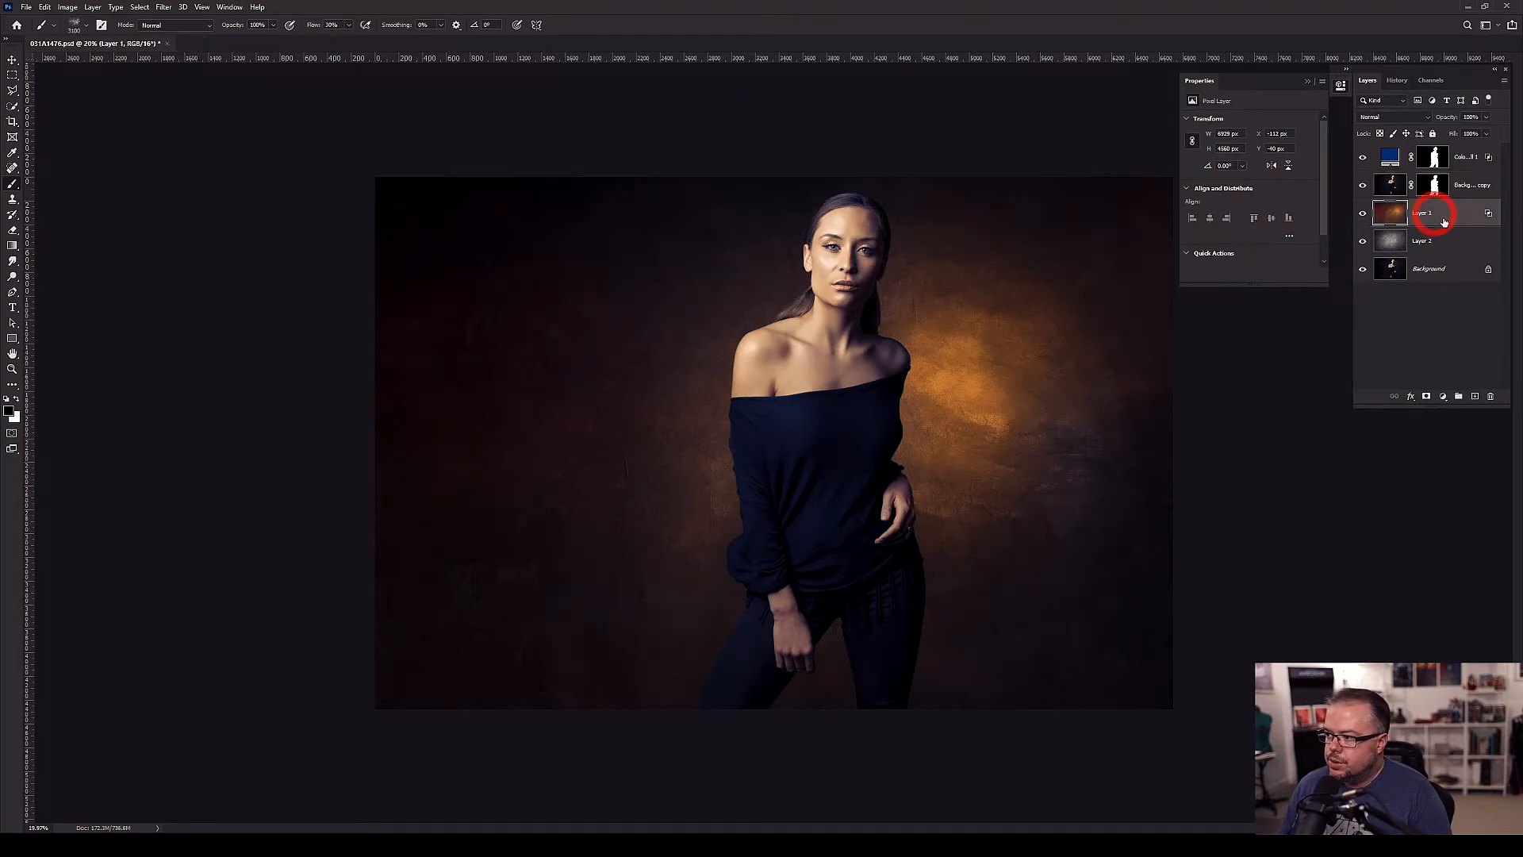
click(1442, 401)
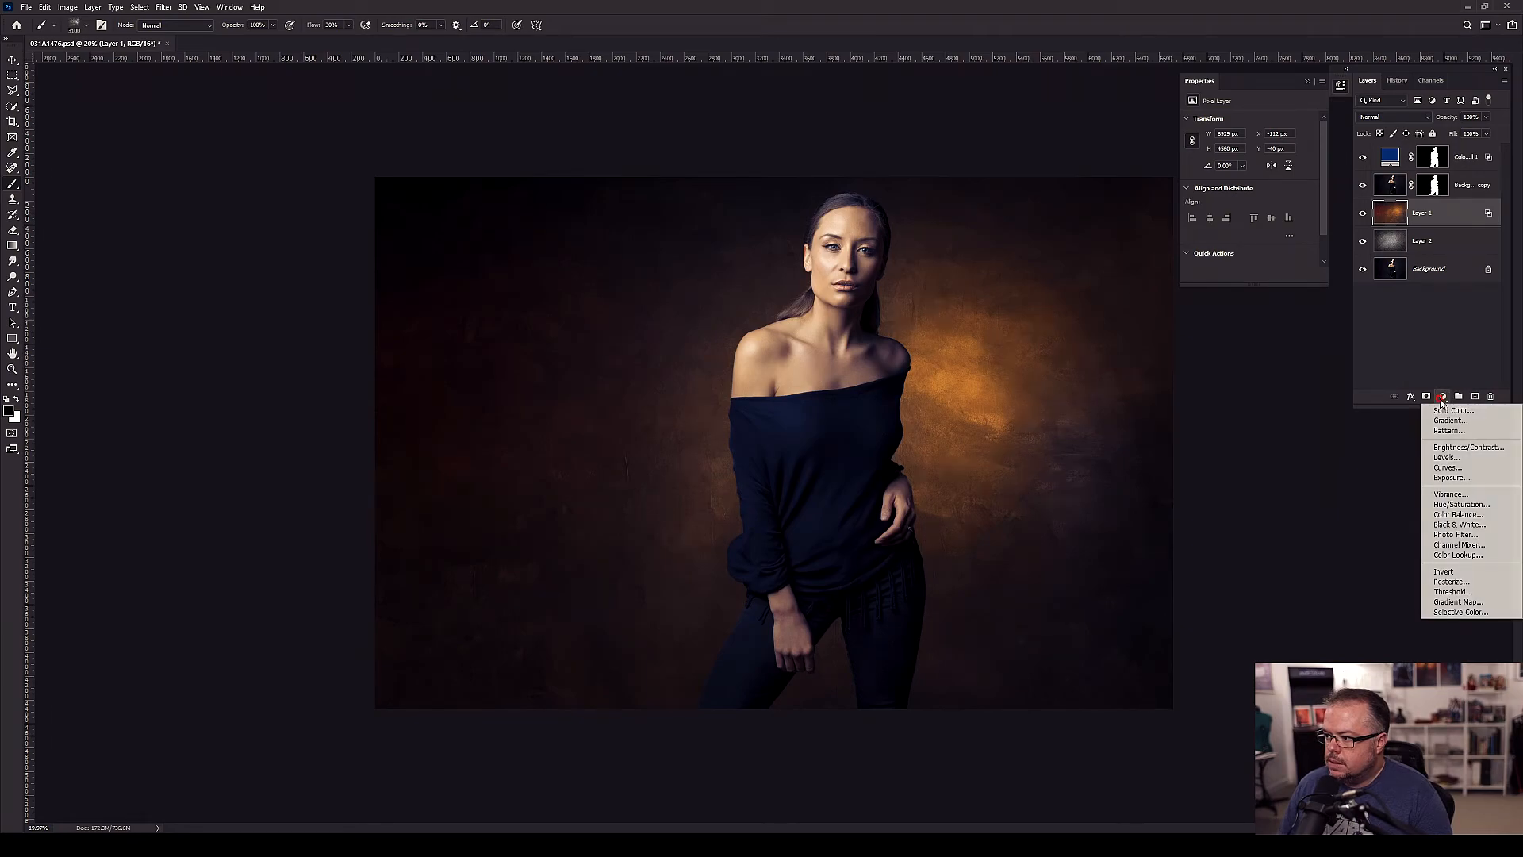
click(1445, 502)
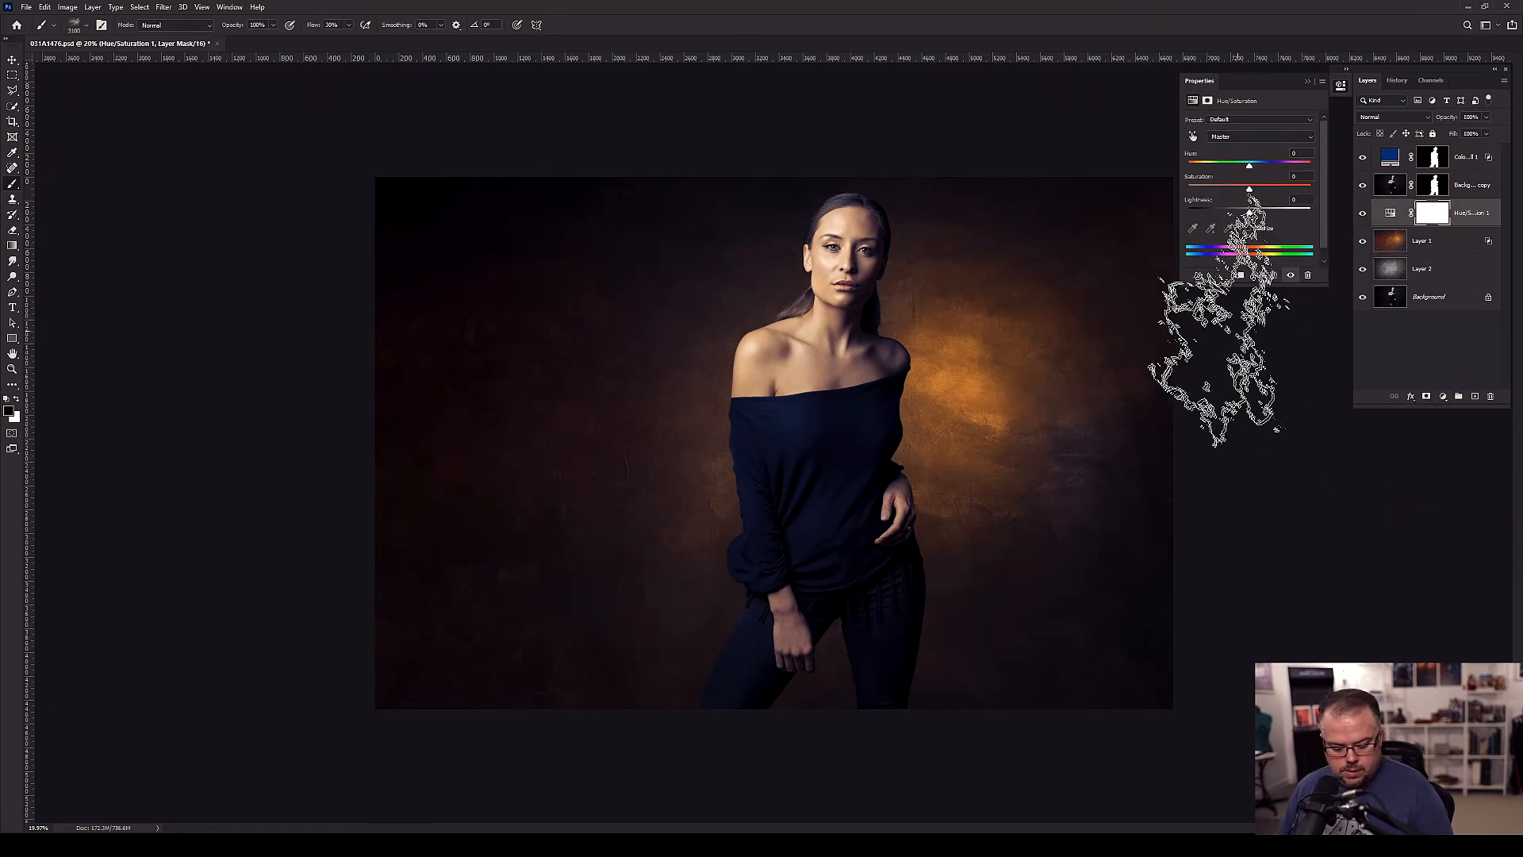
key(ctrl+alt+g)
drag(1252, 170, 1247, 166)
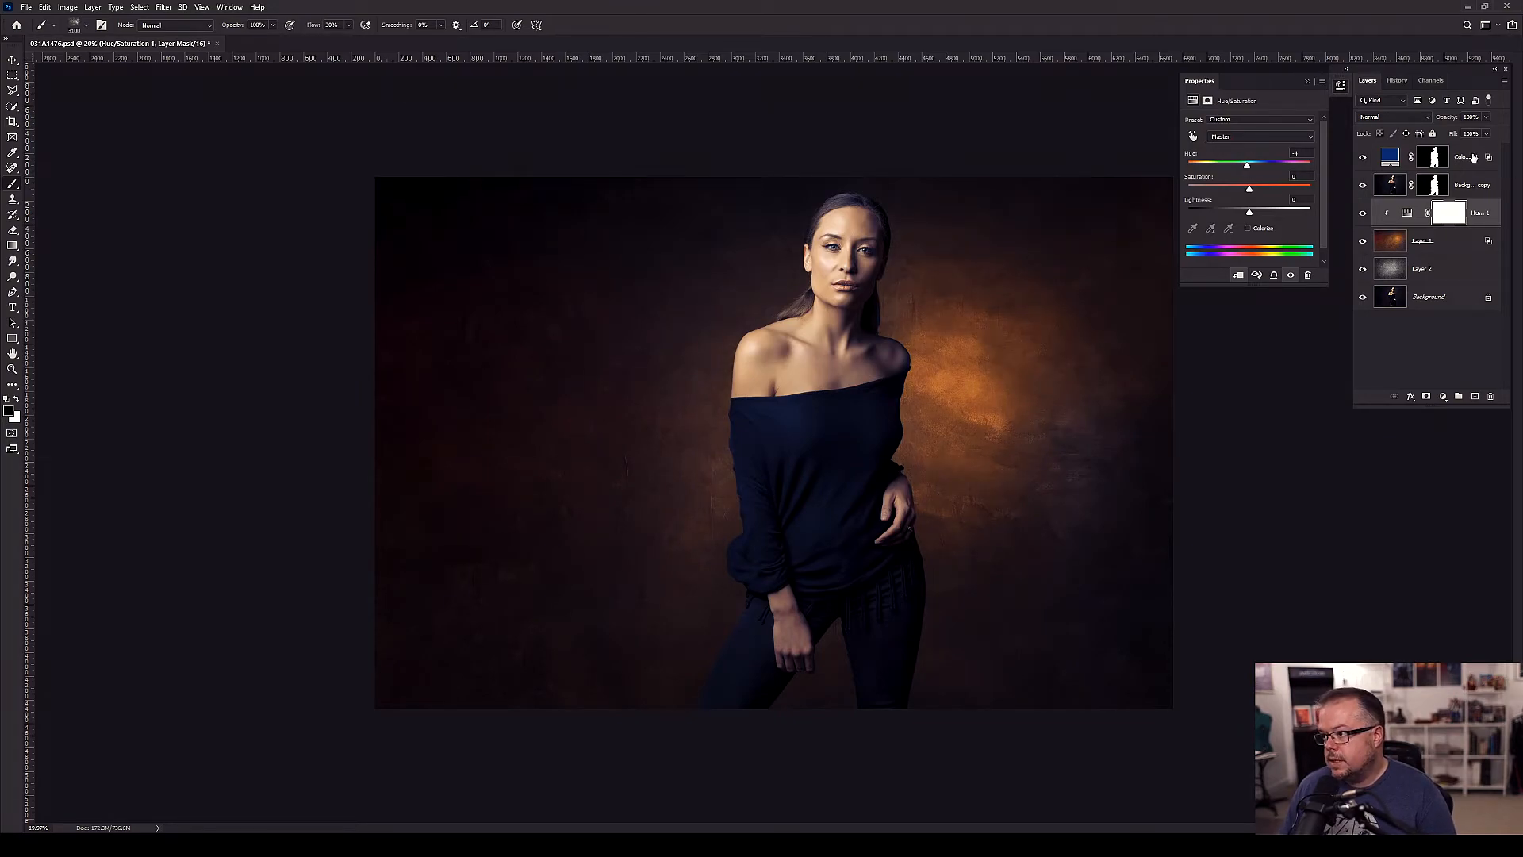
- Set the blue Color Fill 1 layer's opacity to 27%
click(1467, 157)
click(1485, 116)
drag(1462, 132, 1465, 135)
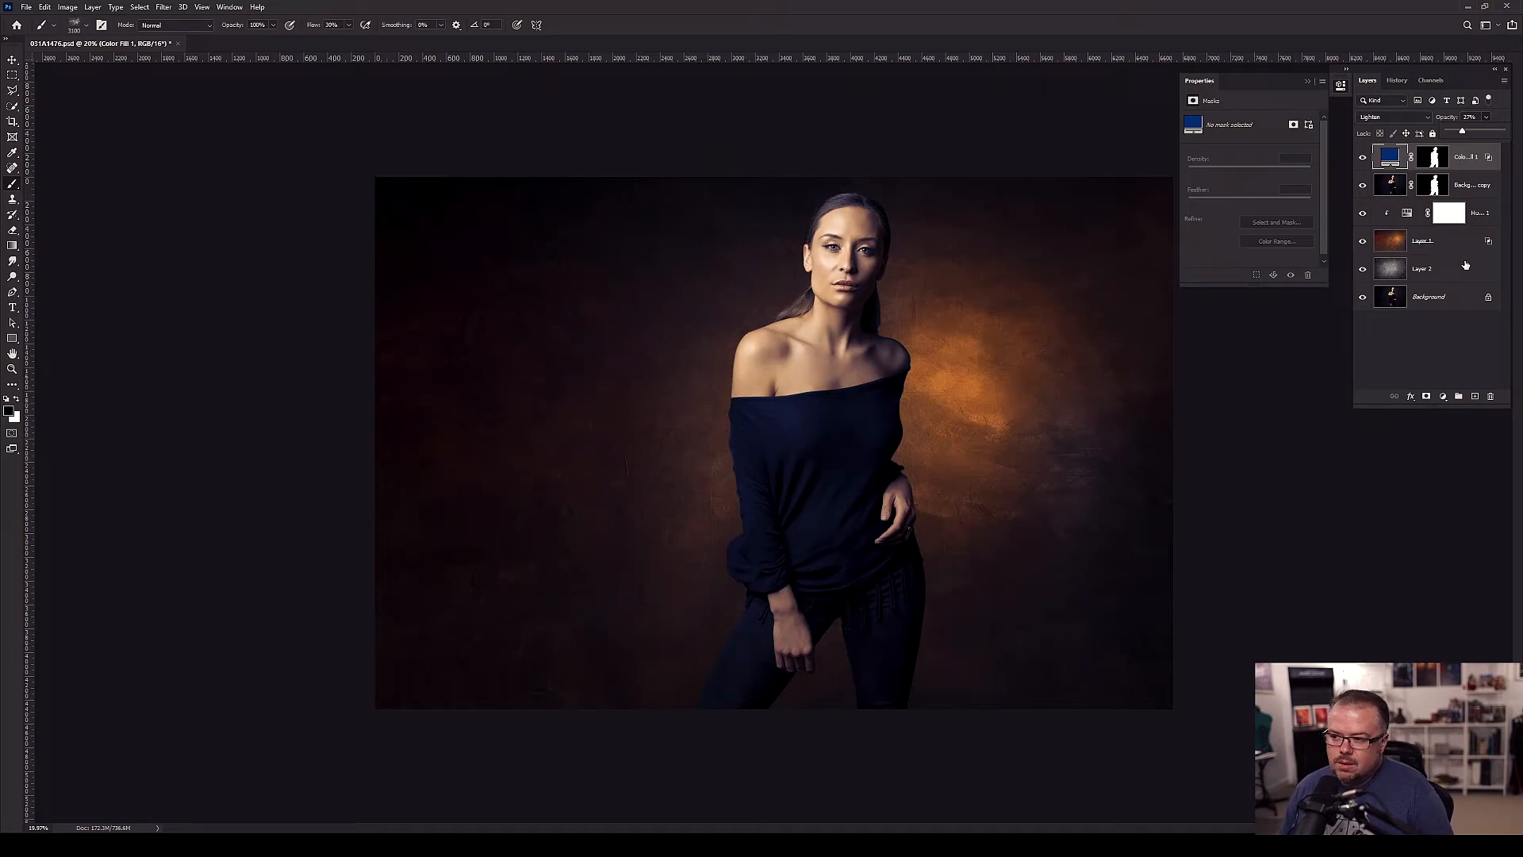
- Switch the Brush tool from the texture brush to a soft round brush
click(80, 26)
click(101, 168)
click(811, 5)
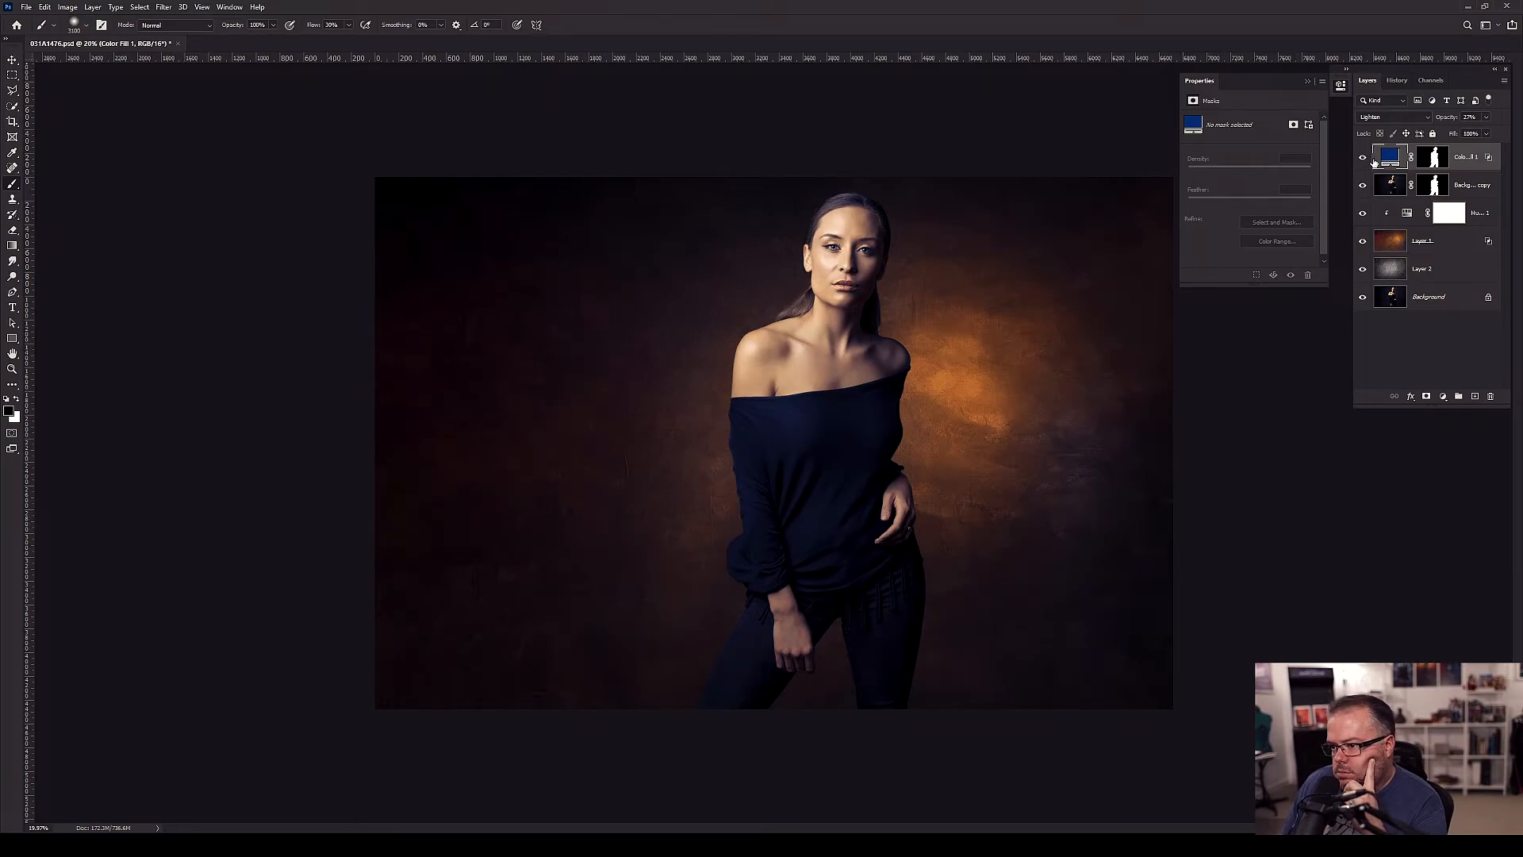
- Add a purple Solid Color fill layer on top of the stack and set its blend mode to Soft Light
click(1441, 396)
click(1452, 411)
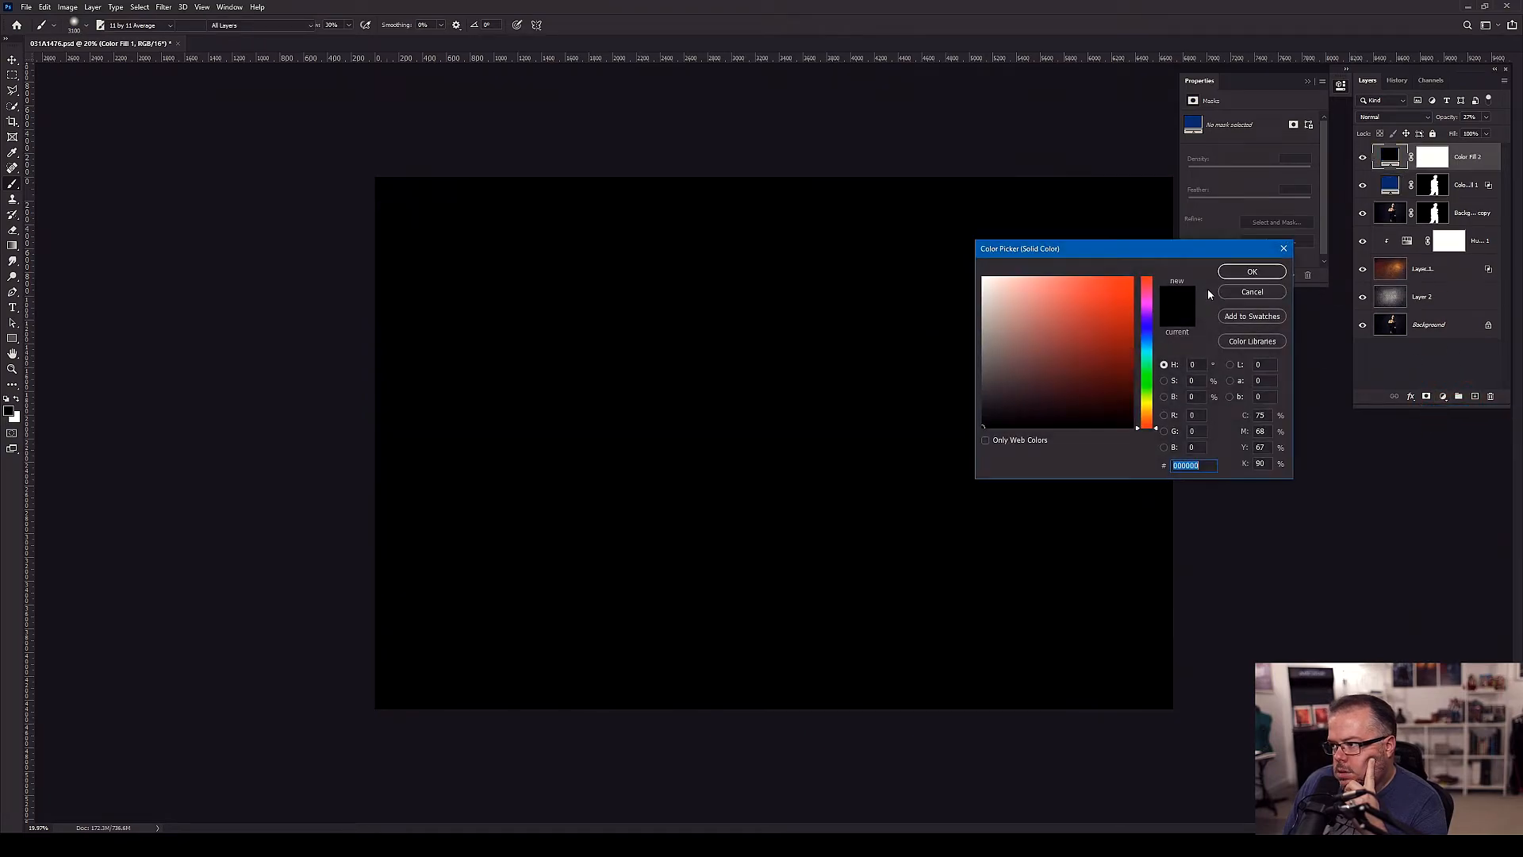
click(1152, 316)
click(1127, 327)
click(1113, 360)
click(1245, 271)
click(1390, 116)
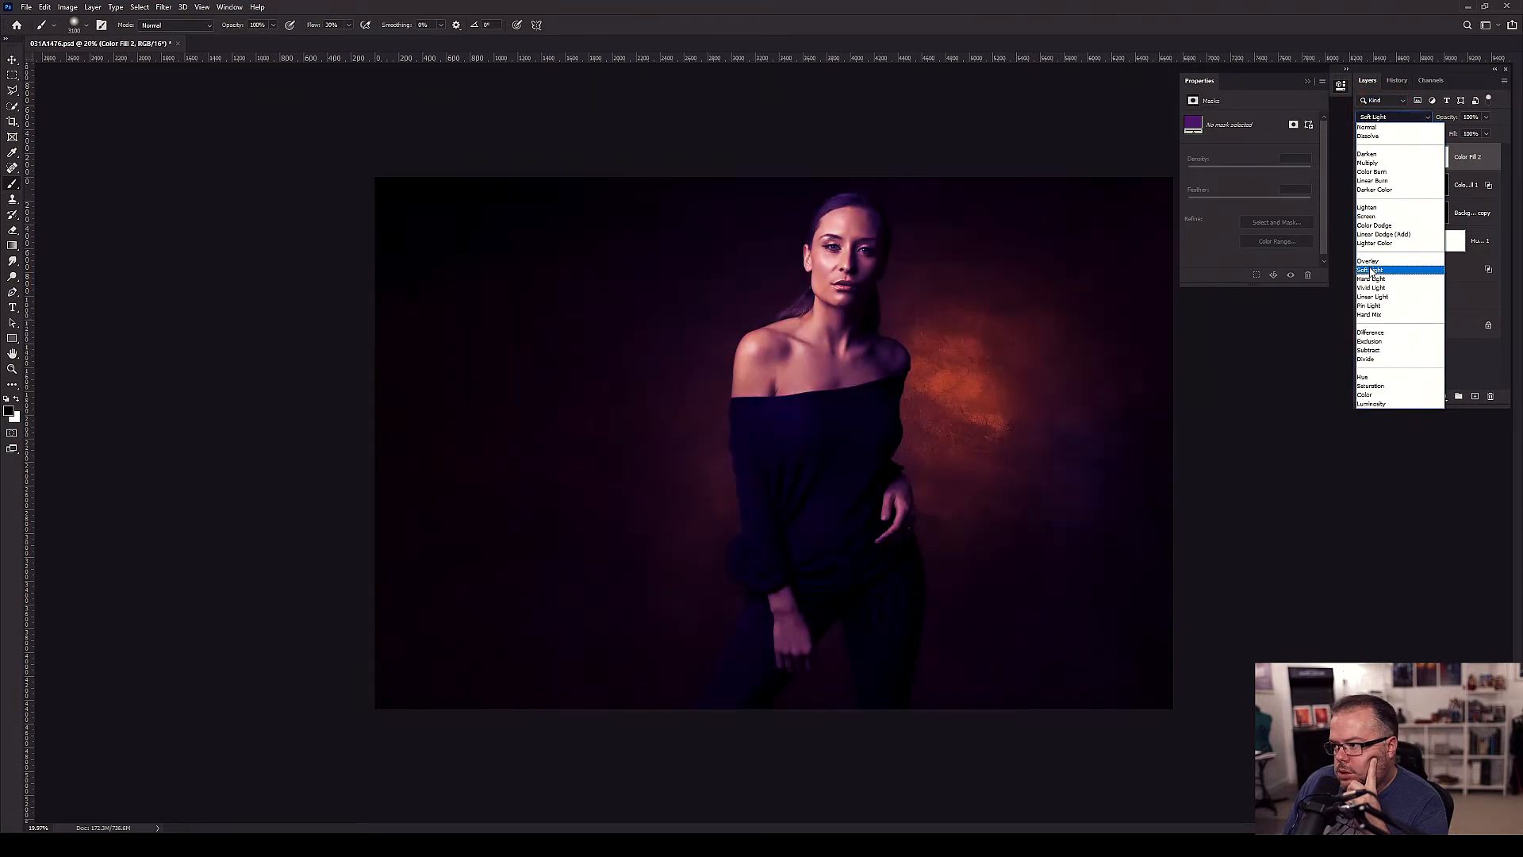
click(1370, 271)
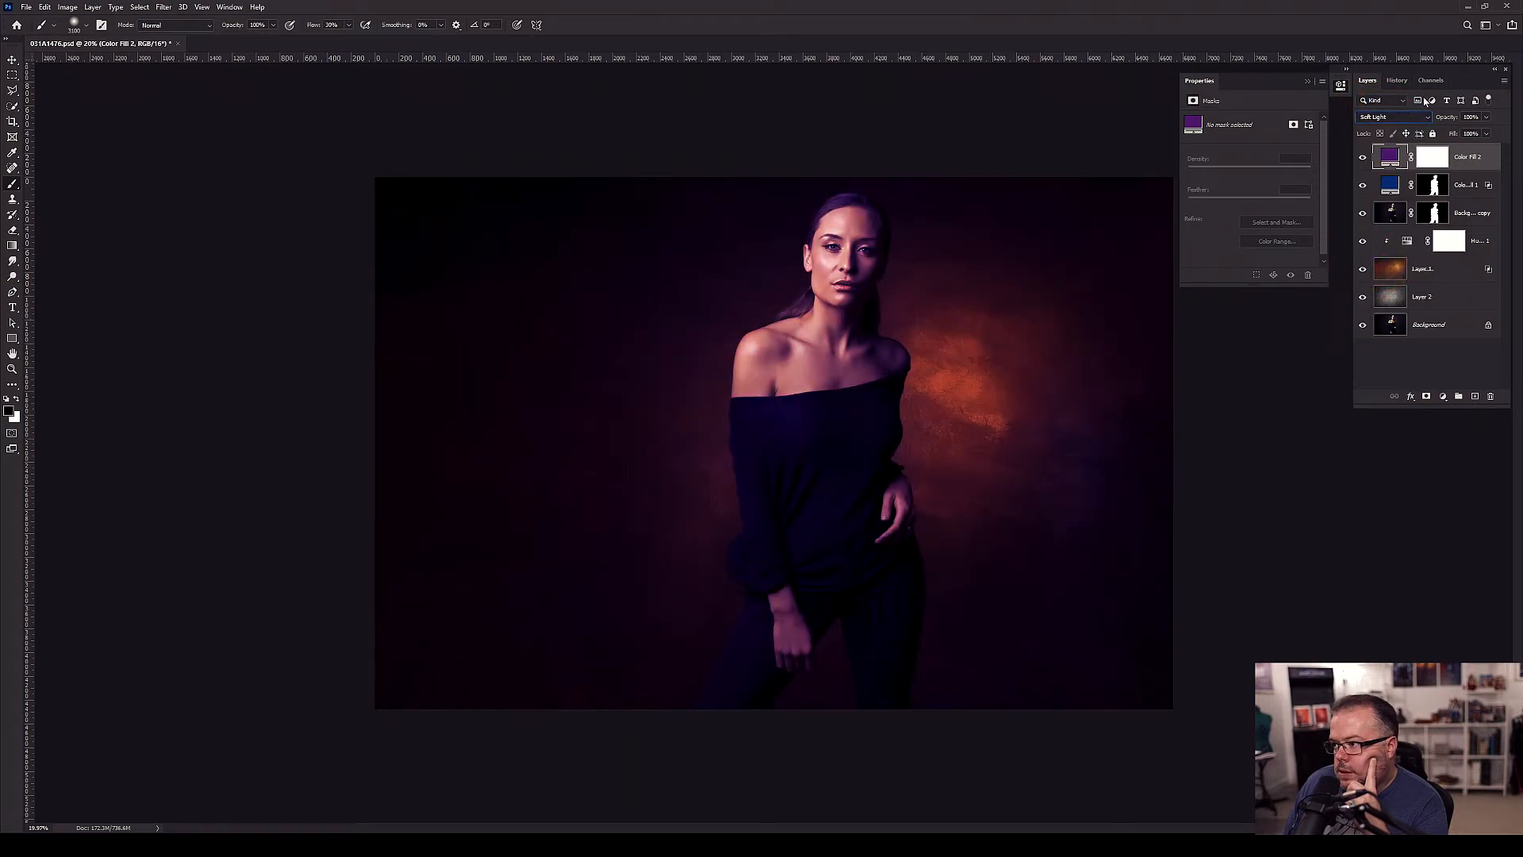
- Reduce the purple fill layer's opacity to 36% and its fill to about 55%
click(1486, 116)
drag(1490, 132, 1454, 135)
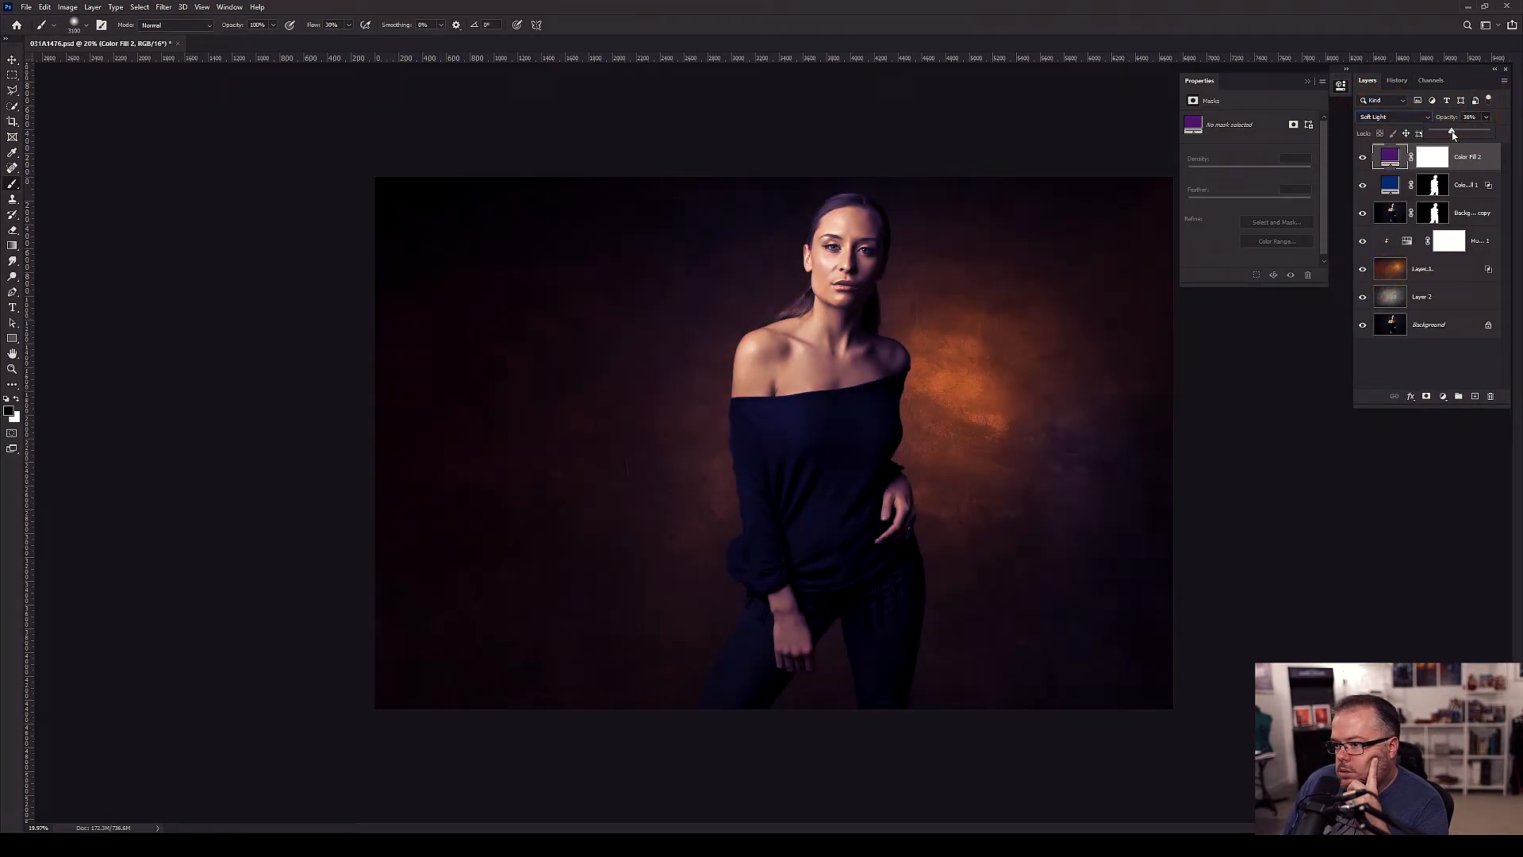
click(1486, 133)
drag(1472, 148, 1461, 150)
click(1495, 118)
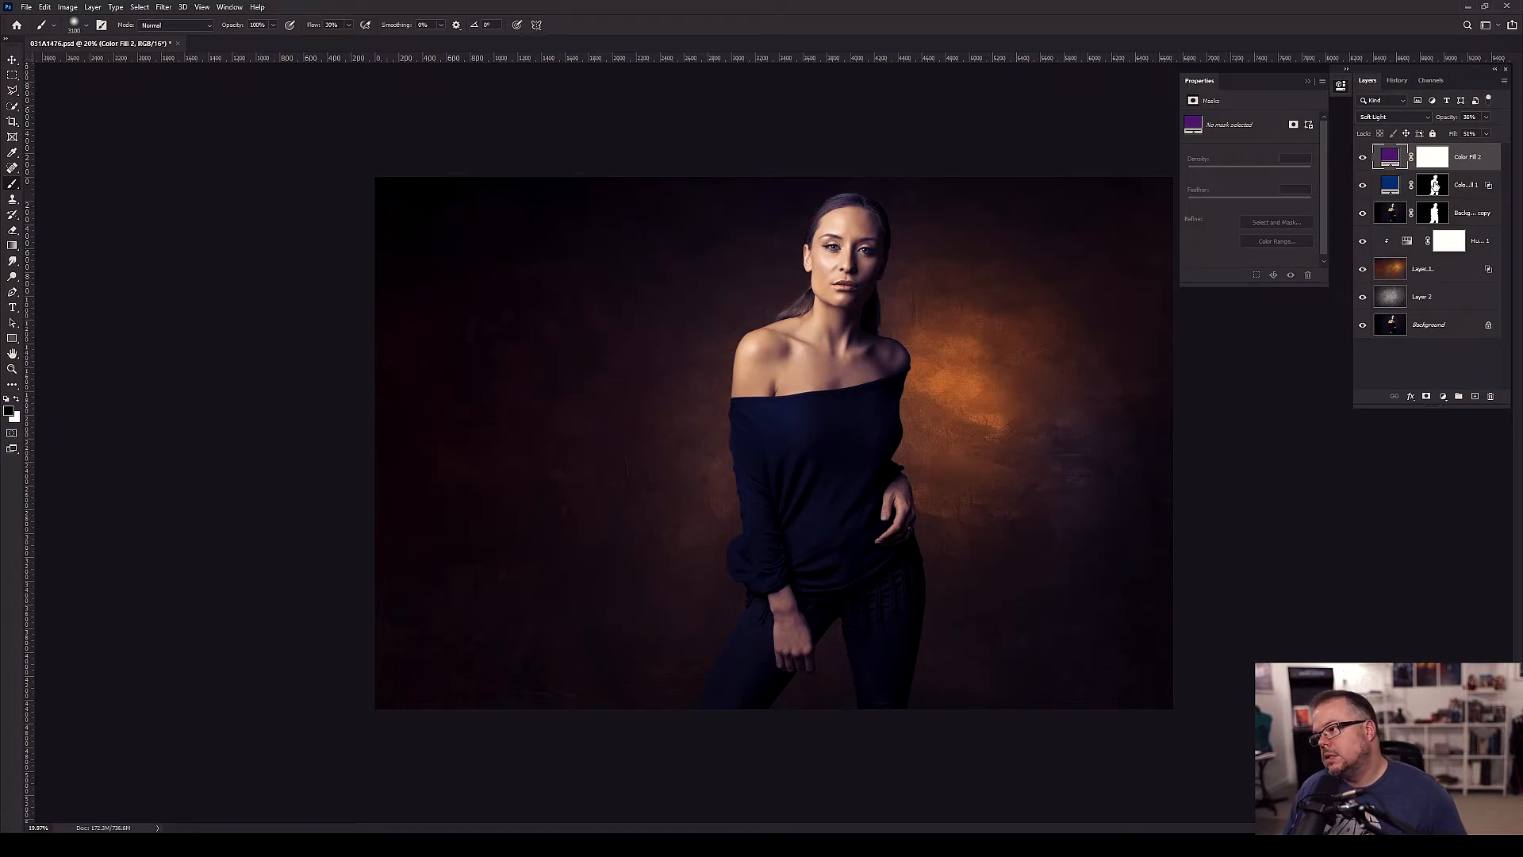
- Copy Color Fill 1's mask onto the purple Color Fill 2 layer and invert it to exclude the woman
drag(1435, 186, 1435, 163)
click(1434, 161)
key(ctrl+i)
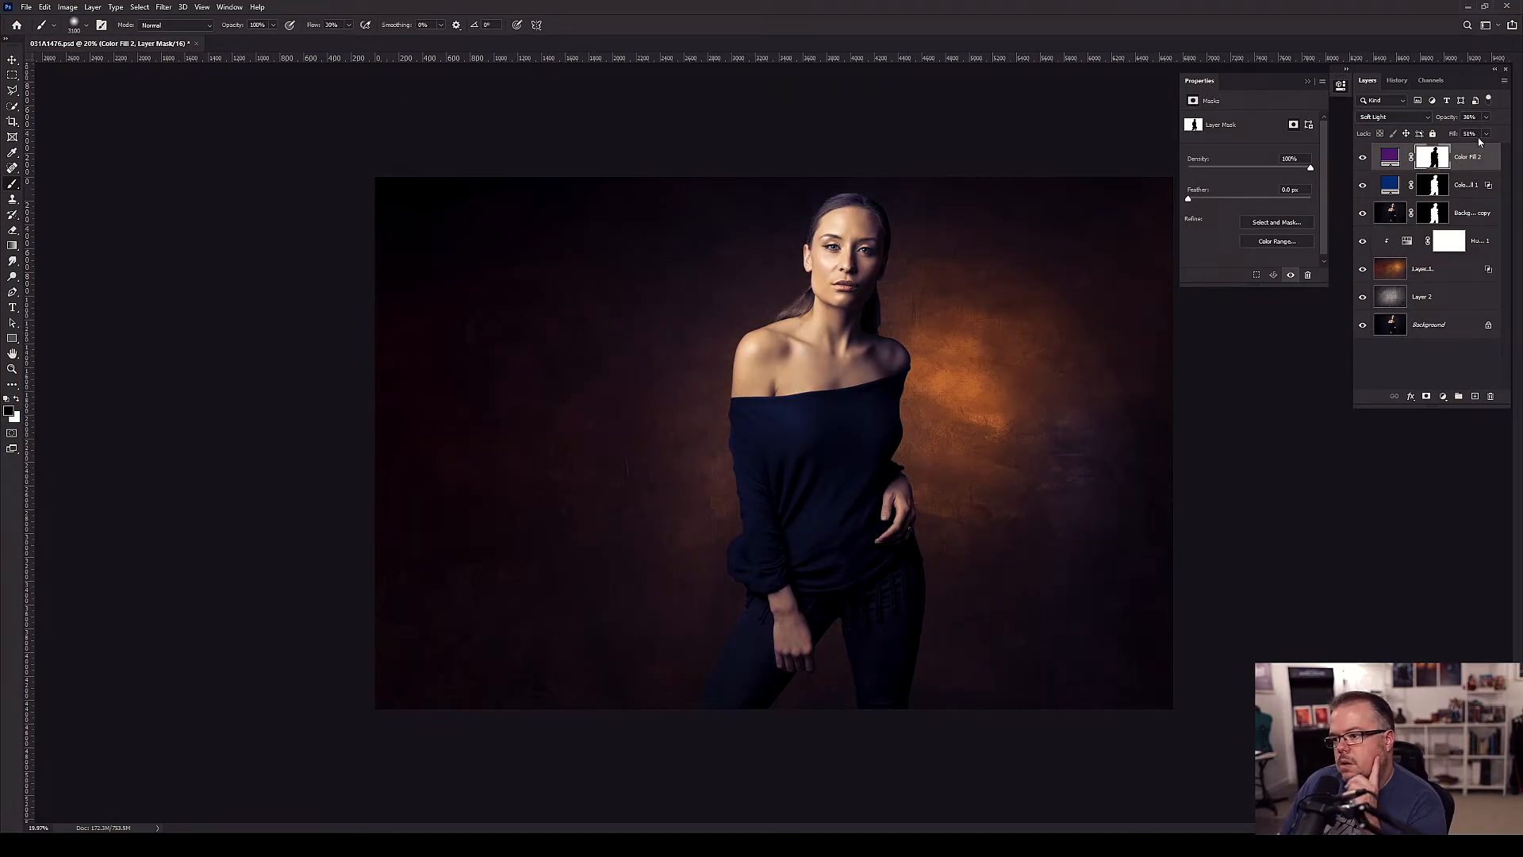
- Compare the background with and without the purple tint by toggling Color Fill 2's visibility
click(1362, 158)
click(1362, 158)
click(1363, 158)
click(1362, 158)
click(1362, 159)
click(1362, 159)
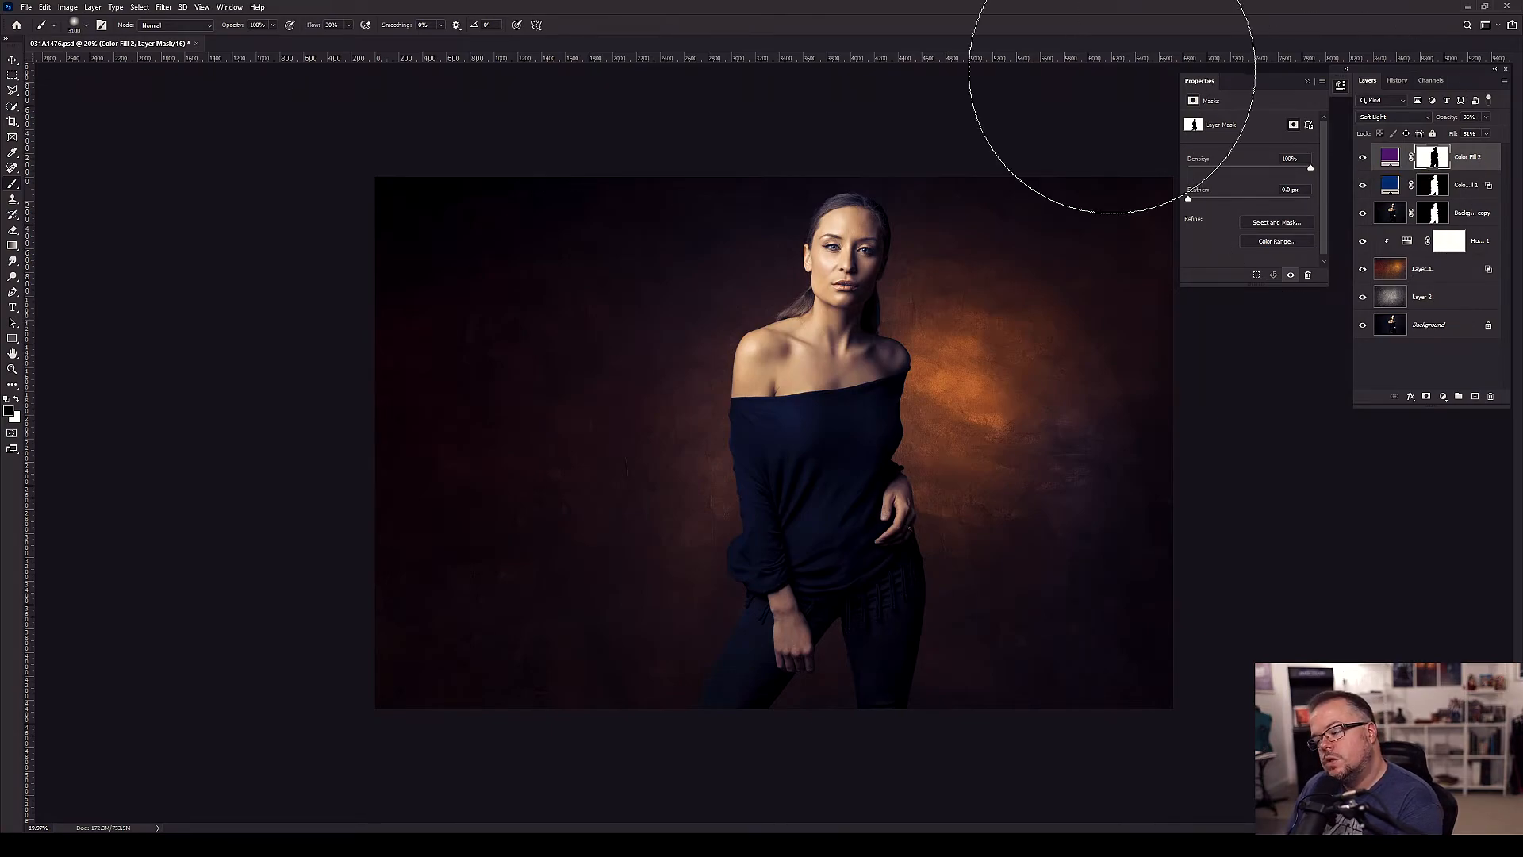
click(1358, 159)
click(1360, 159)
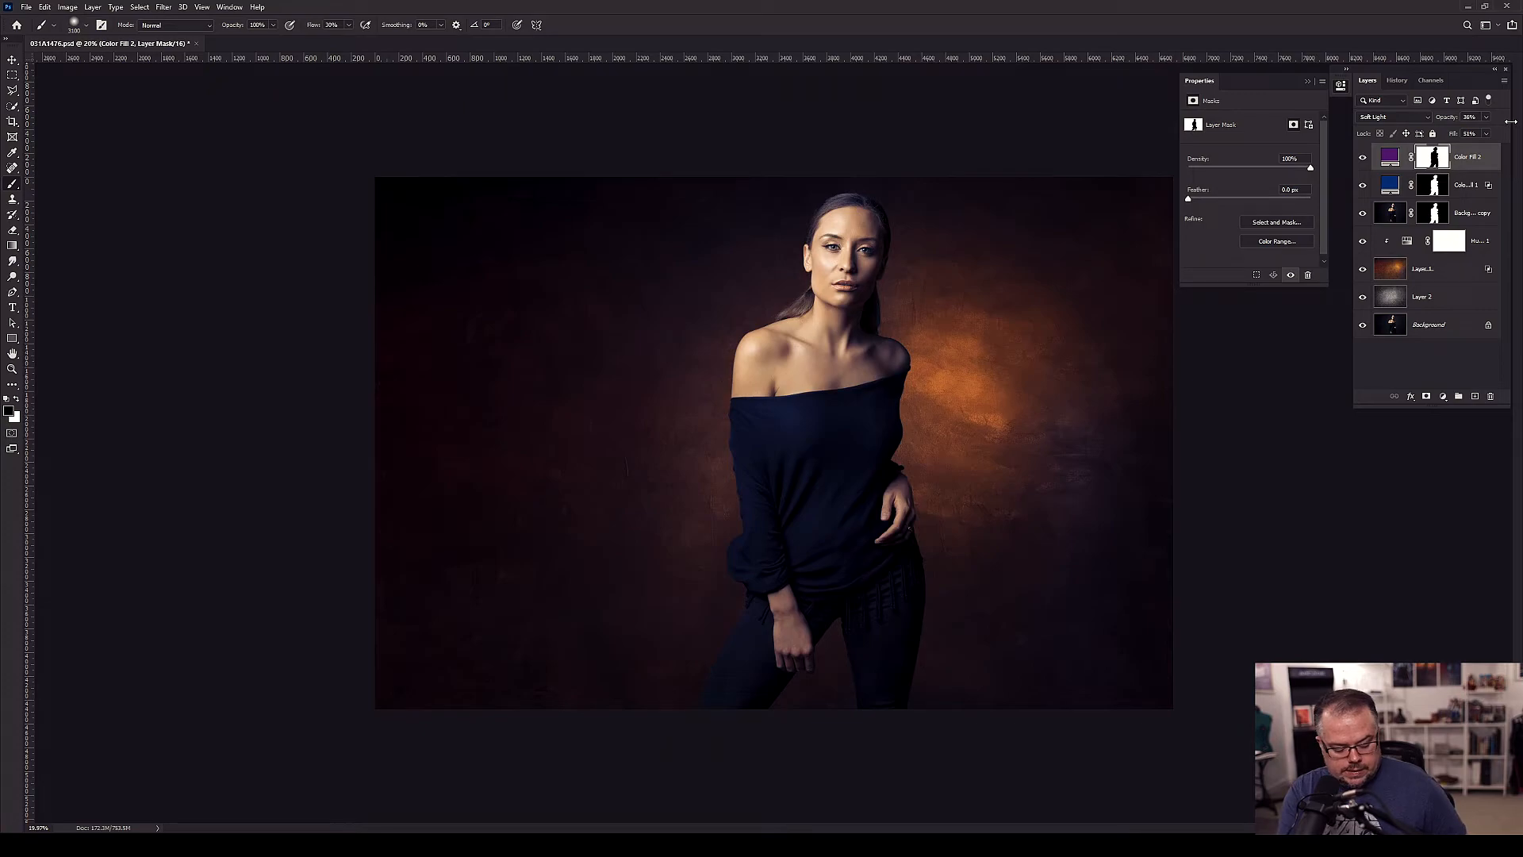
- Stamp all visible layers into a new layer on top of the stack and duplicate that layer
key(ctrl+shift+alt+e)
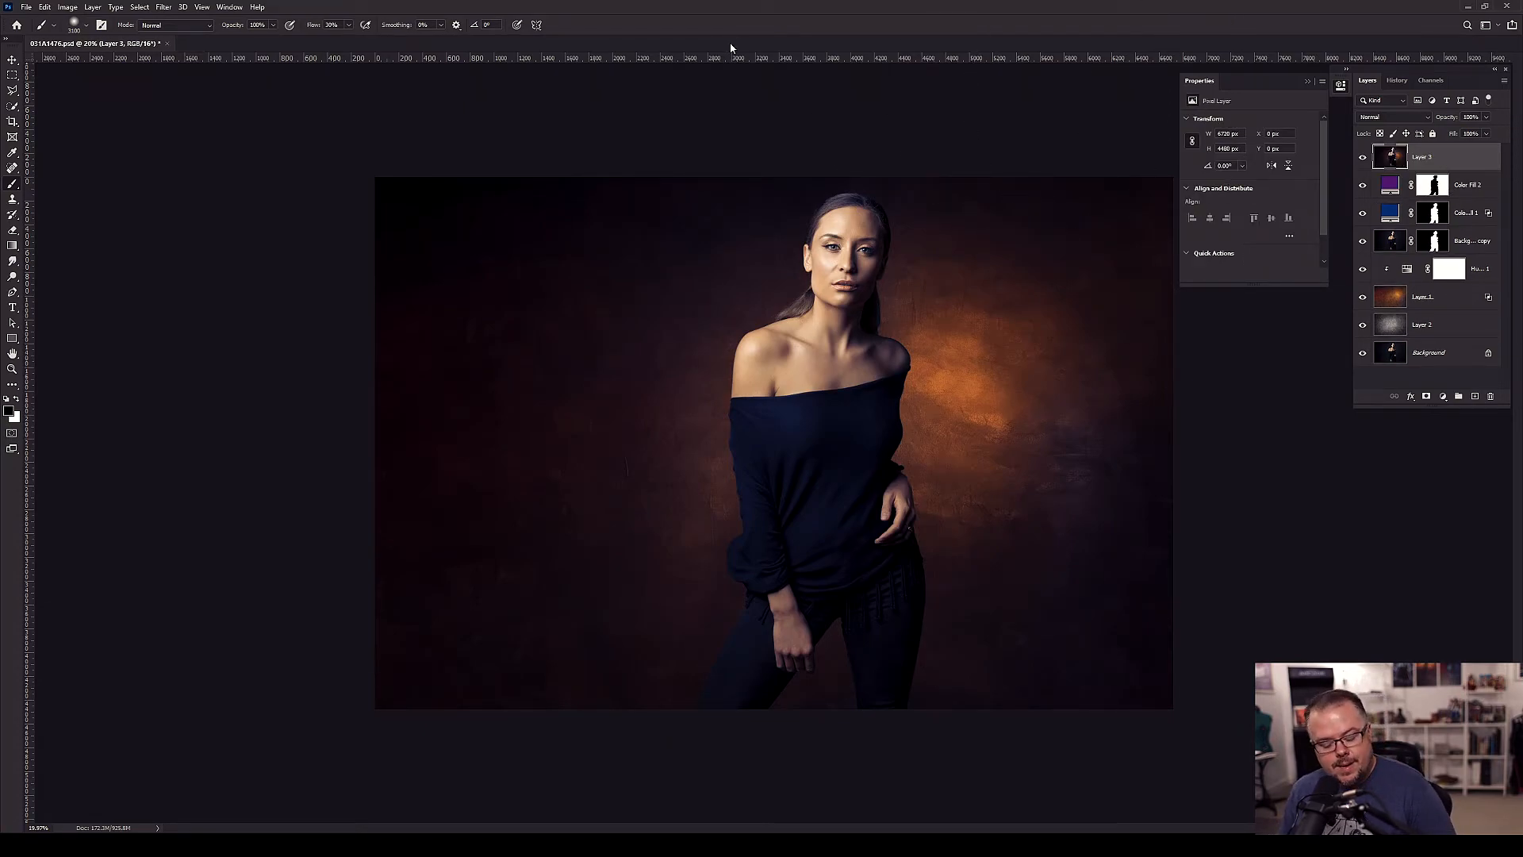
key(ctrl+j)
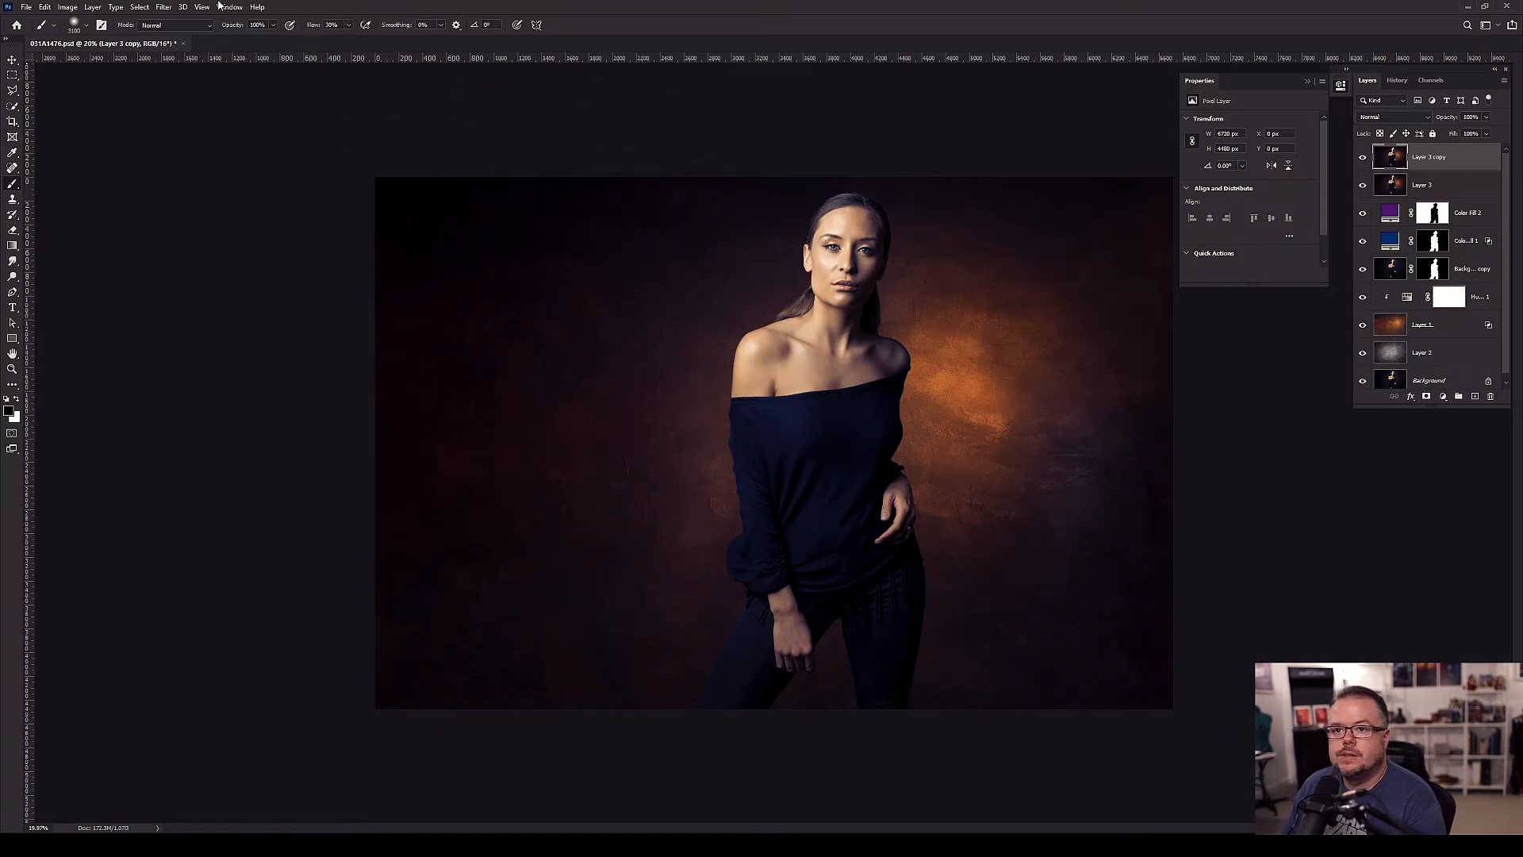
- Apply a High Pass filter with a 4.0-pixel radius to Layer 3 copy
click(164, 7)
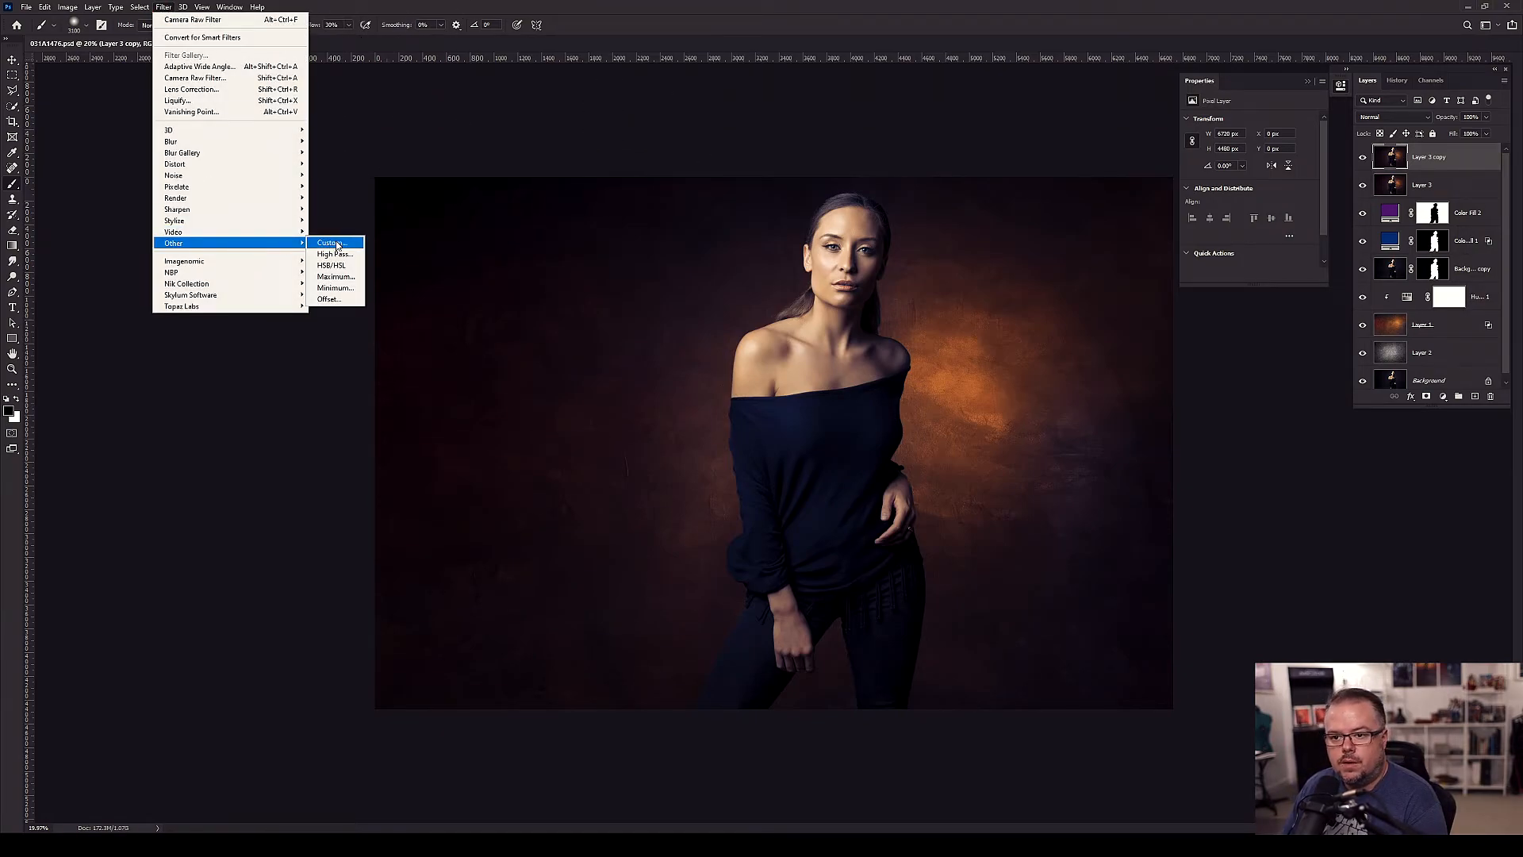
click(347, 261)
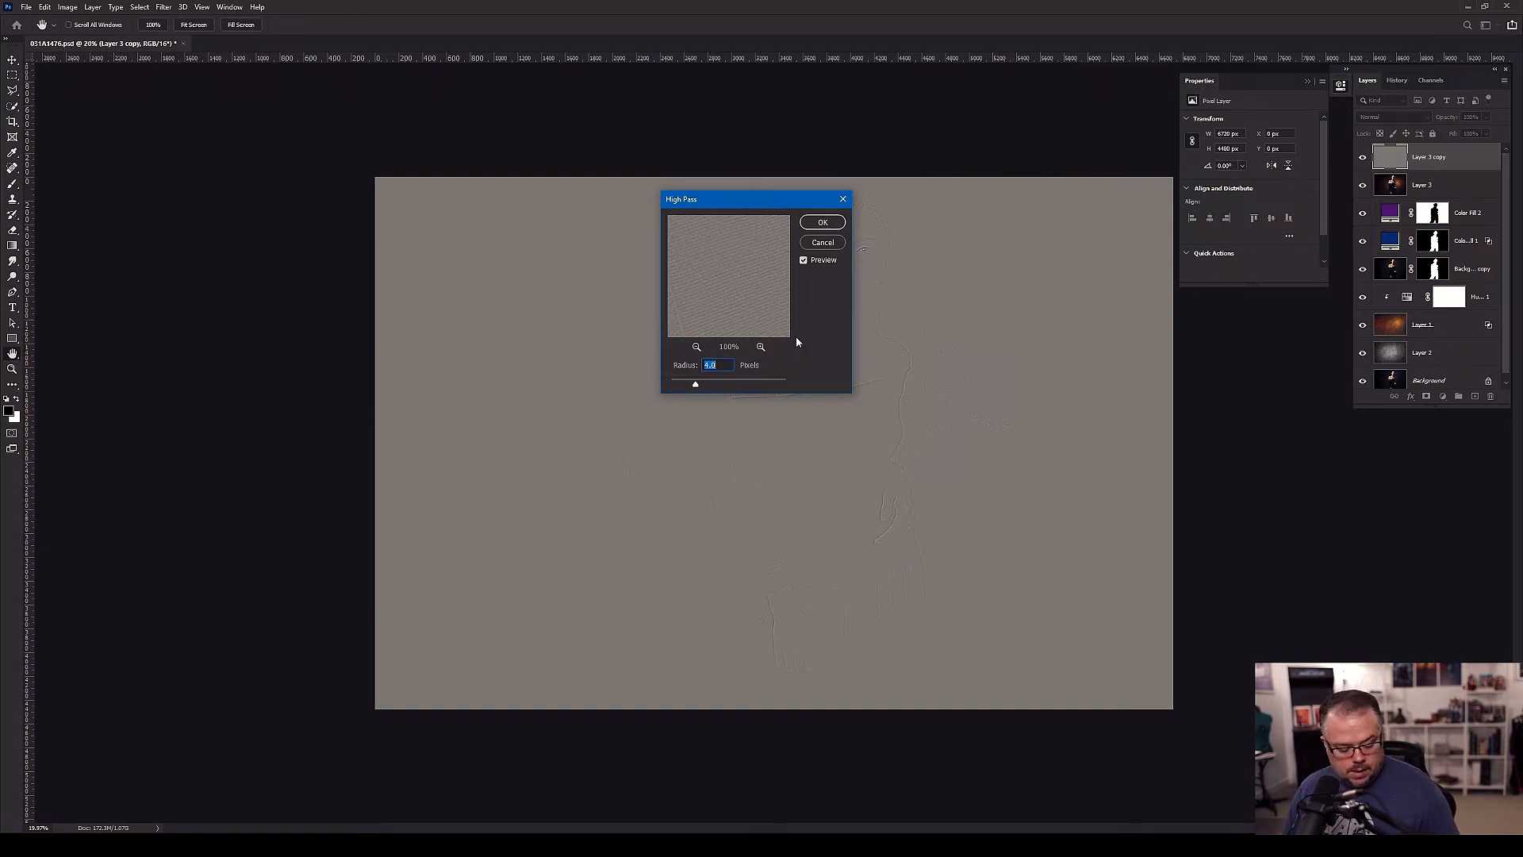
click(819, 224)
key(b)
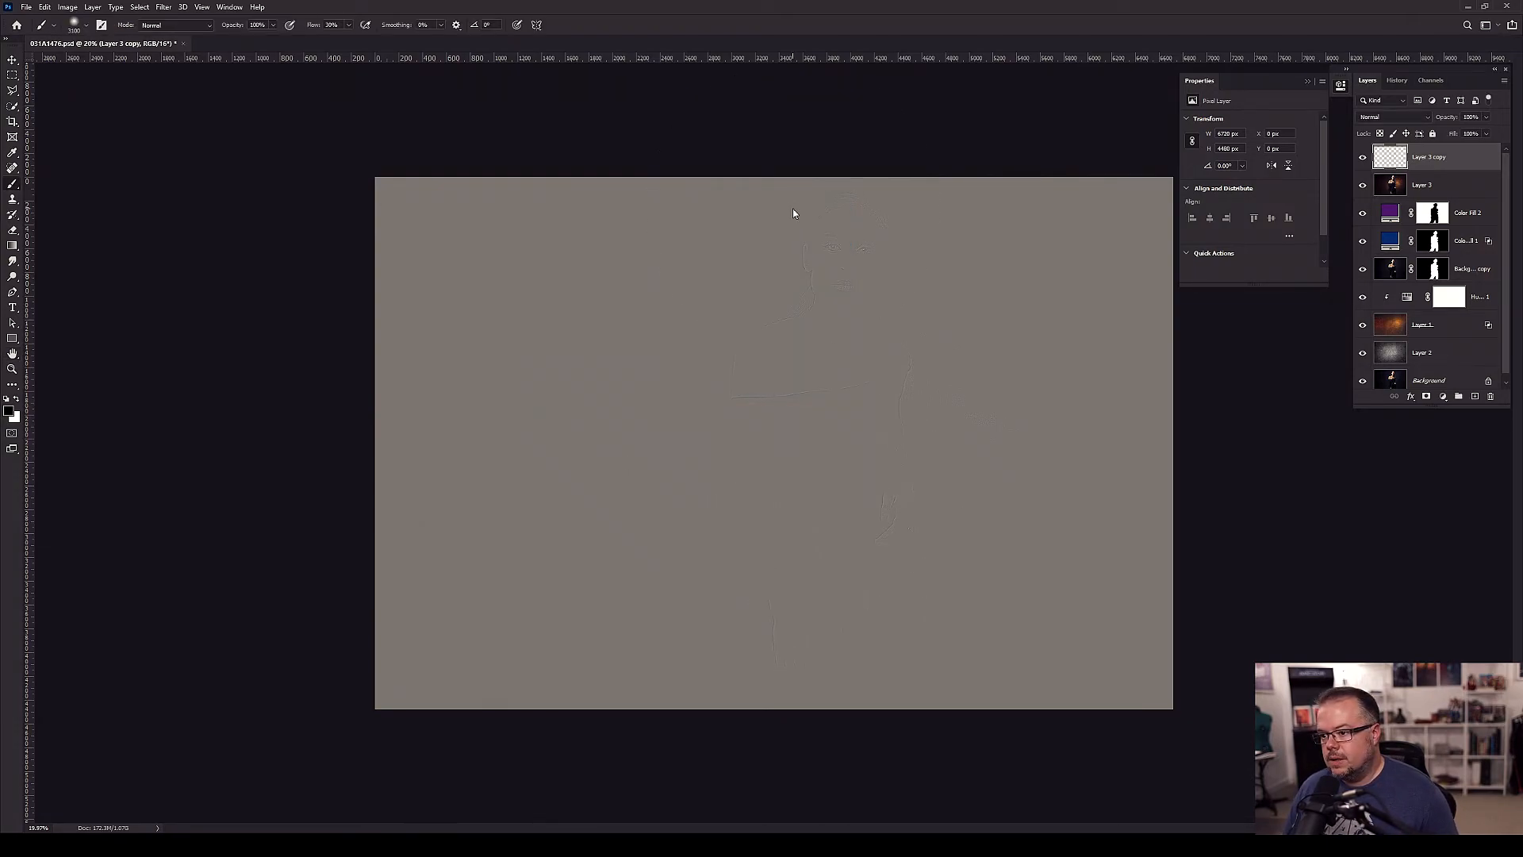
- Set the High Pass layer's blend mode to Soft Light and toggle its visibility to check the sharpening on the face
scroll(714, 327, up, 9)
mouse_move(891, 265)
mouse_down()
mouse_move(541, 462)
mouse_move(469, 550)
mouse_up()
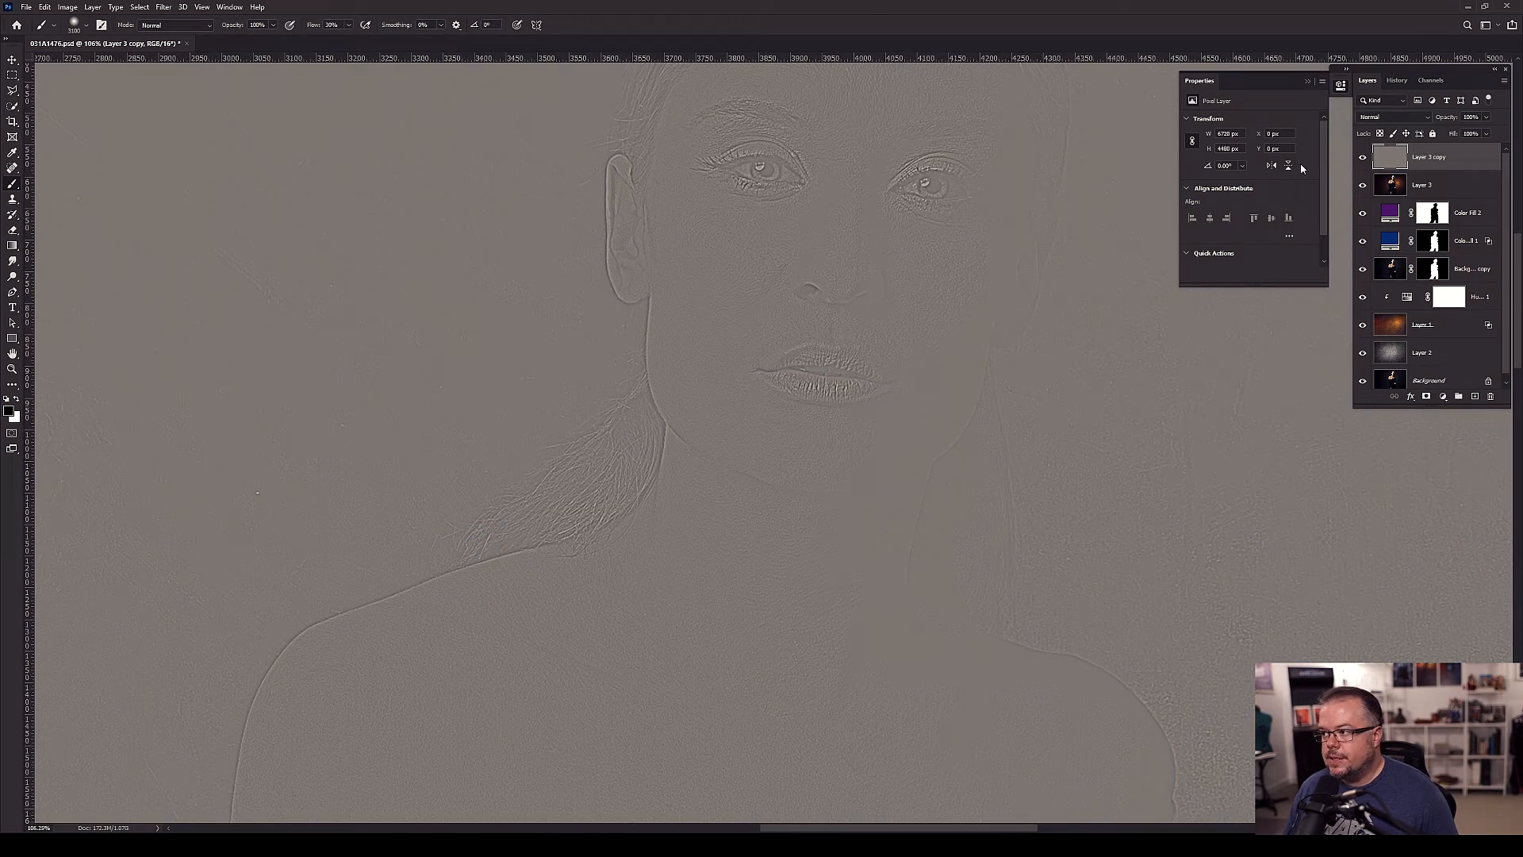
click(1404, 117)
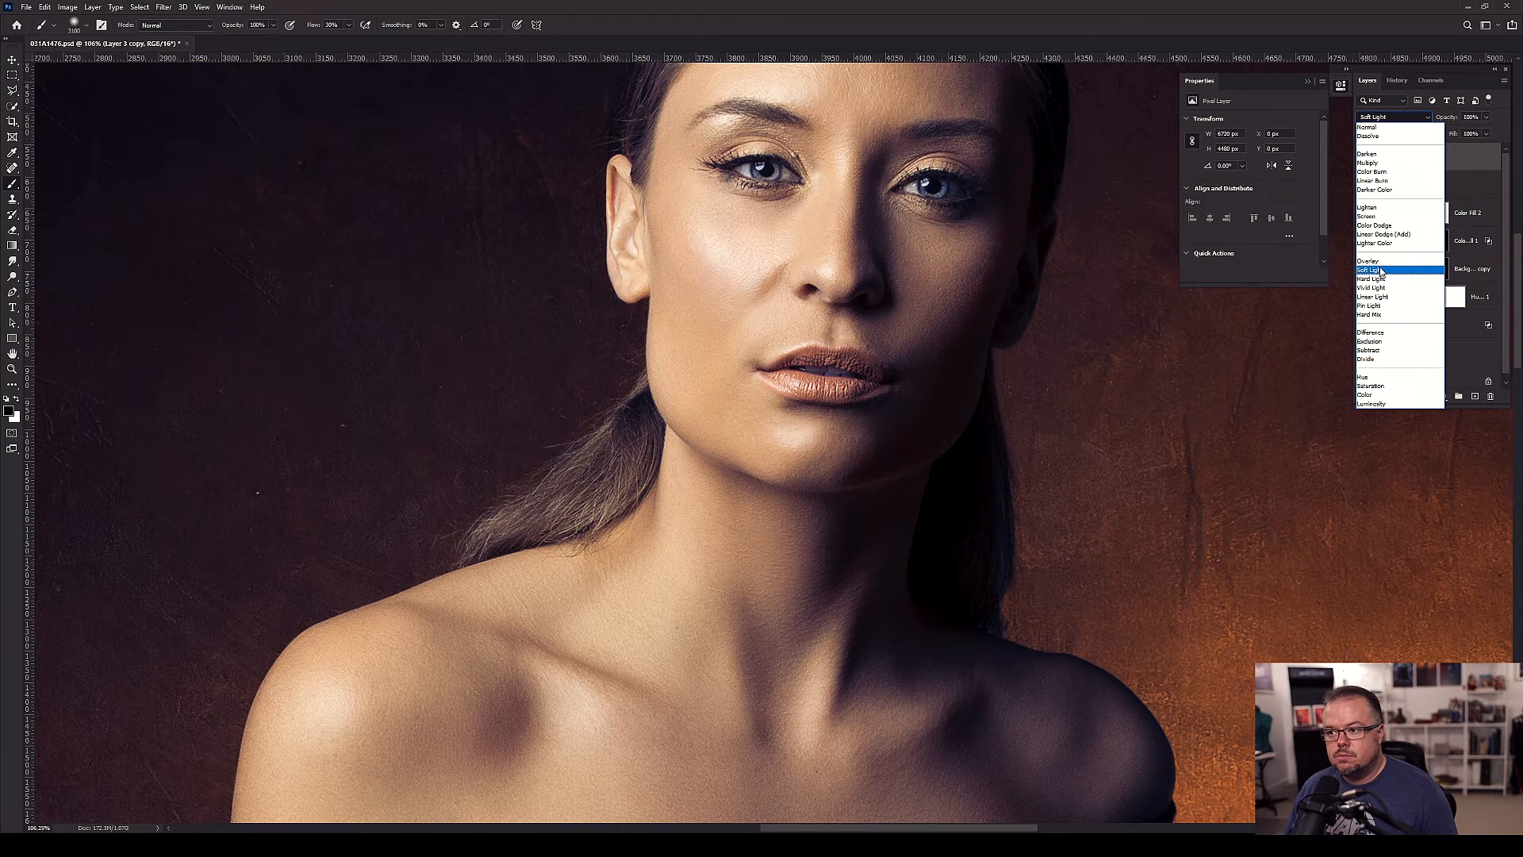
click(1381, 272)
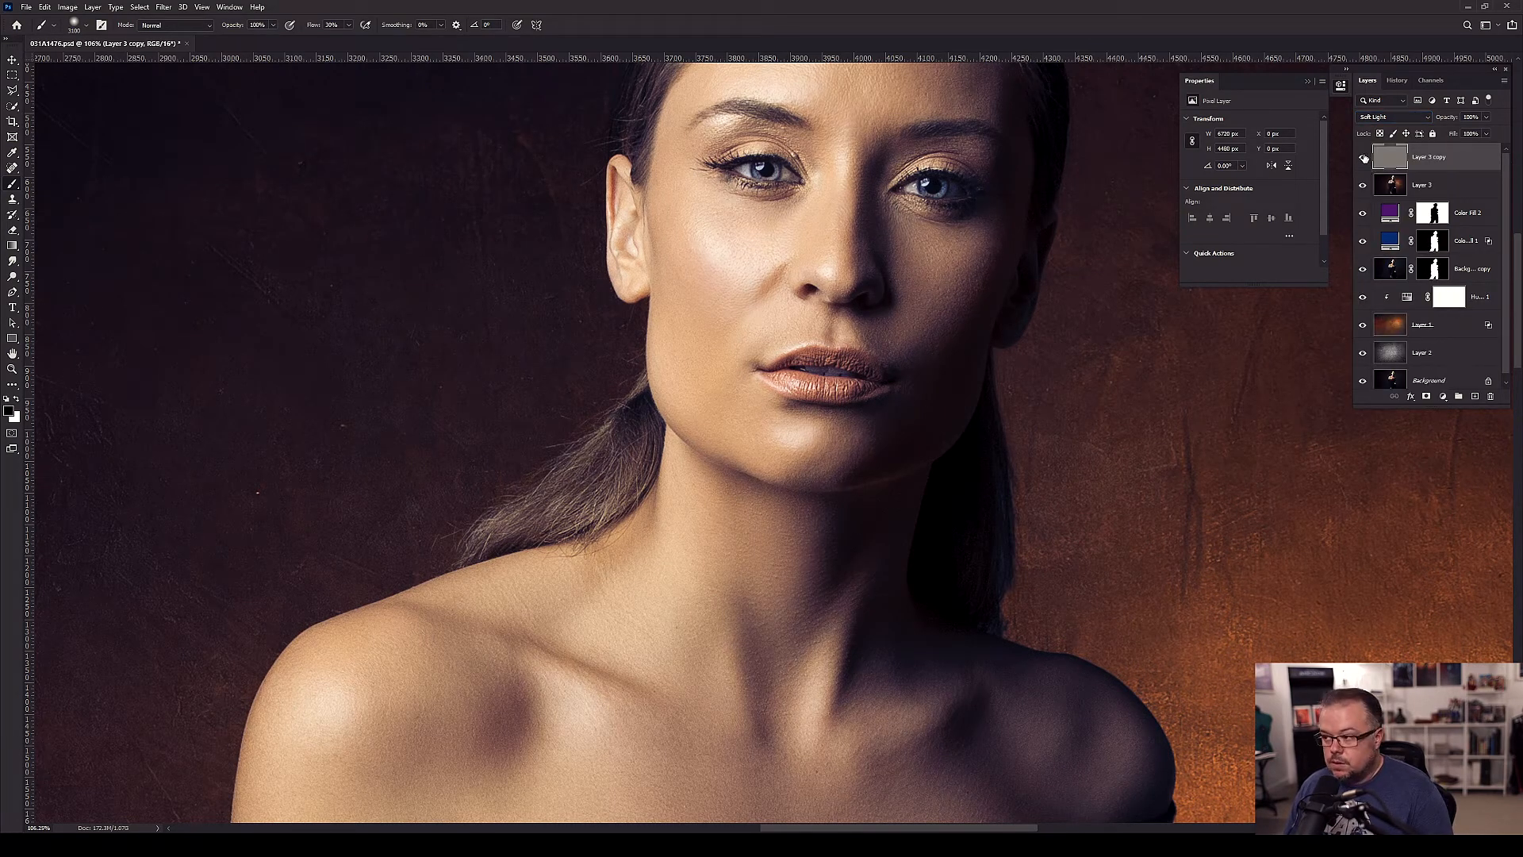
click(1364, 158)
click(1364, 158)
click(1363, 158)
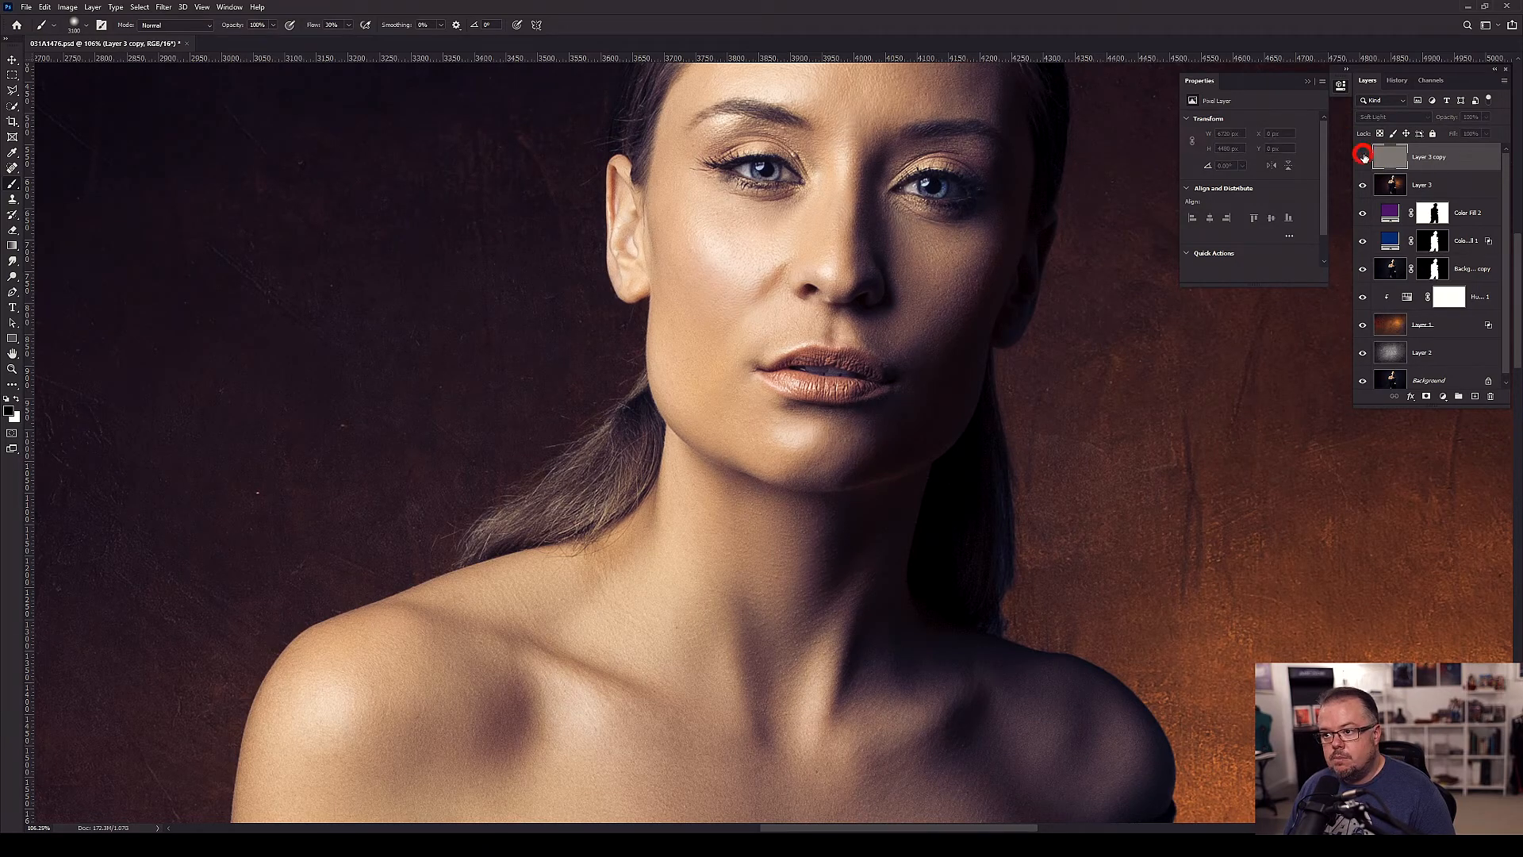
- Change the High Pass layer's blend mode to Overlay and toggle its visibility to compare the sharpening on the face
click(1364, 157)
click(1384, 119)
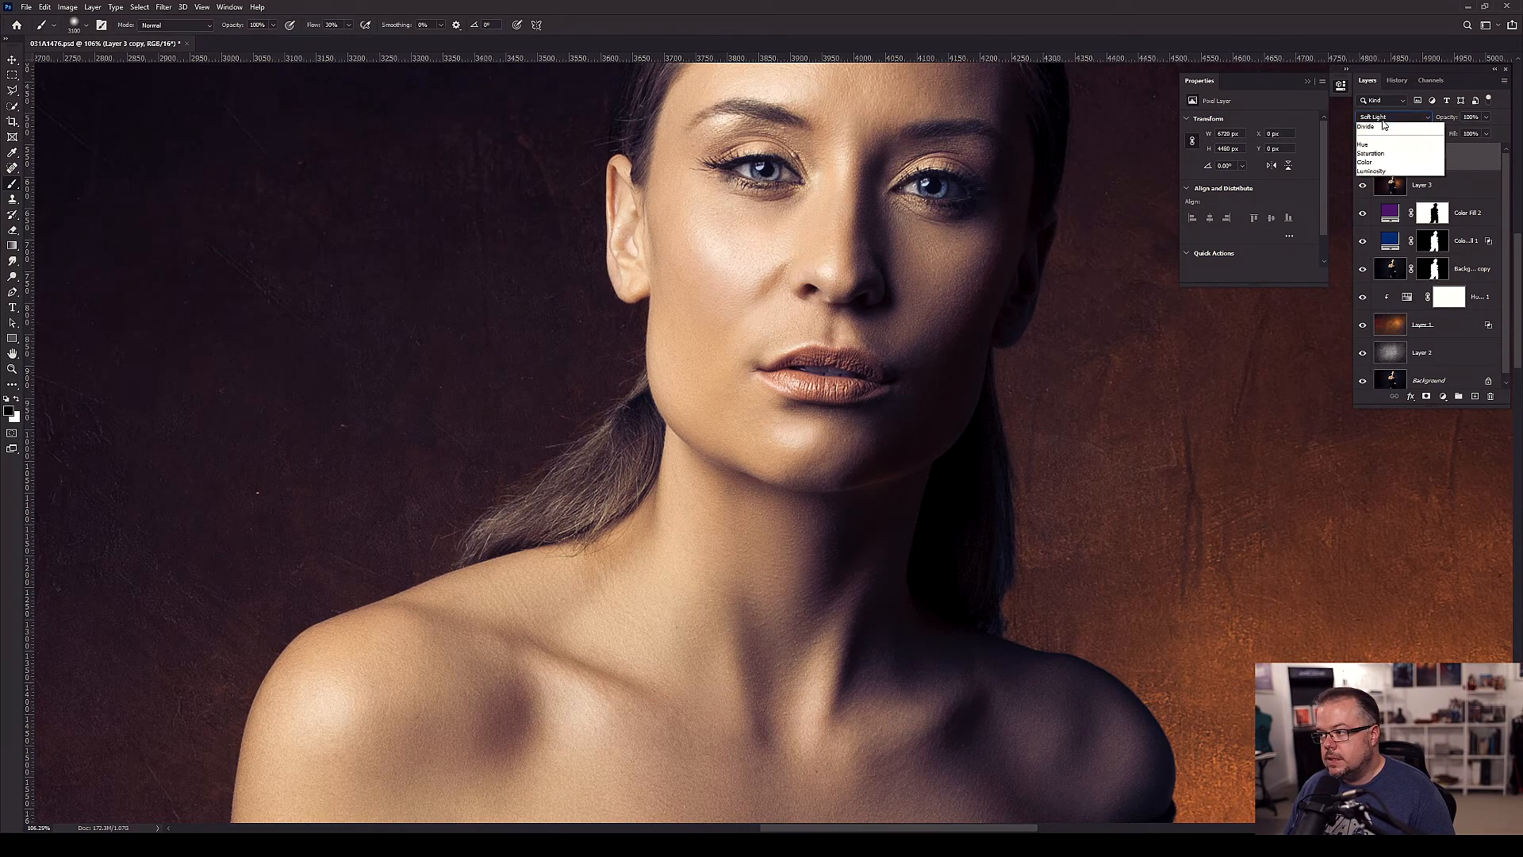
click(1366, 260)
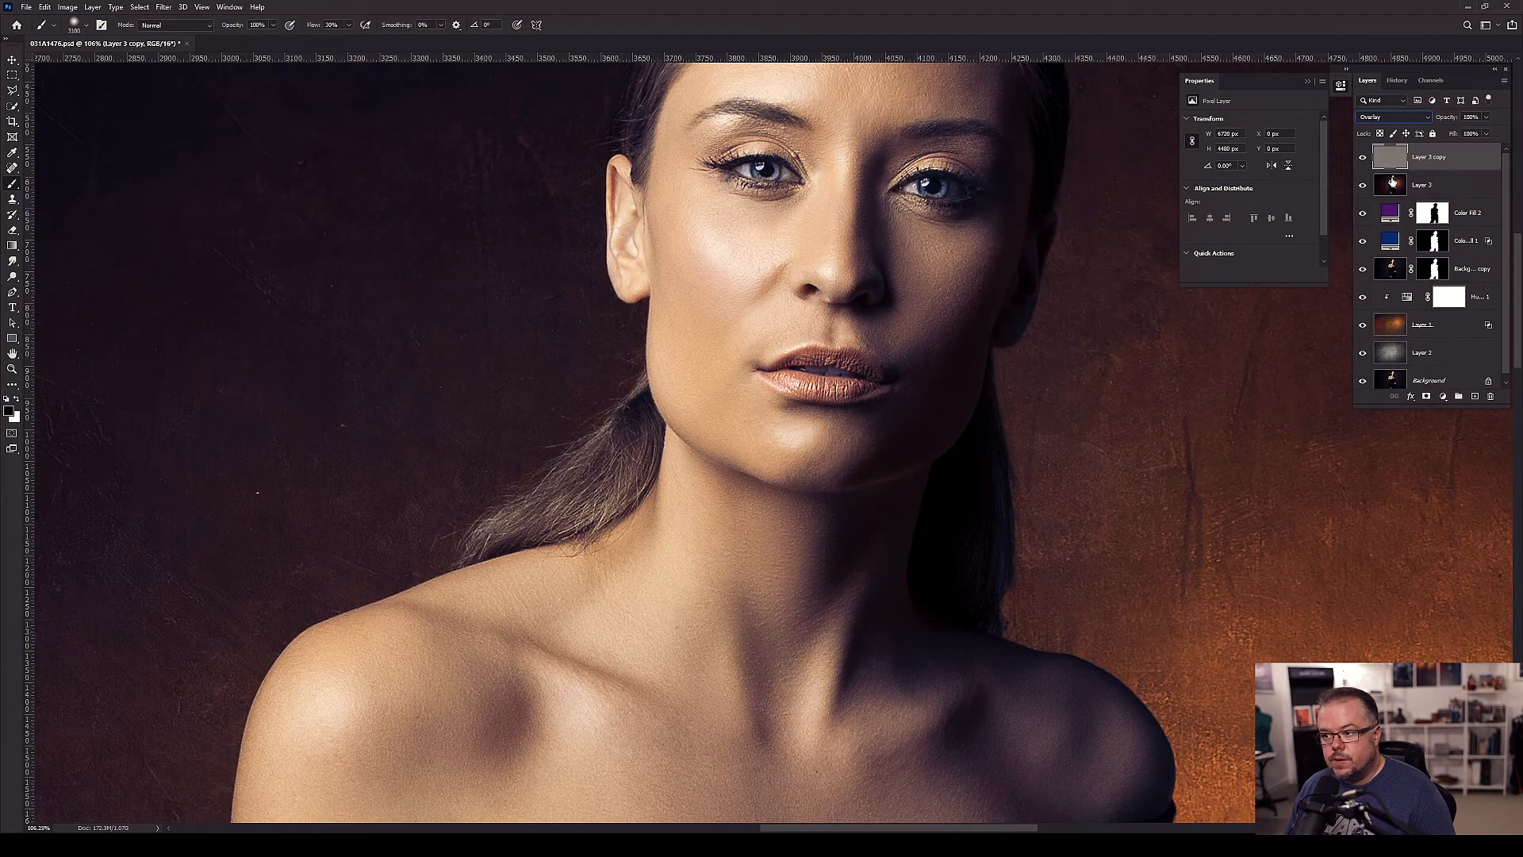
click(1363, 158)
click(1363, 158)
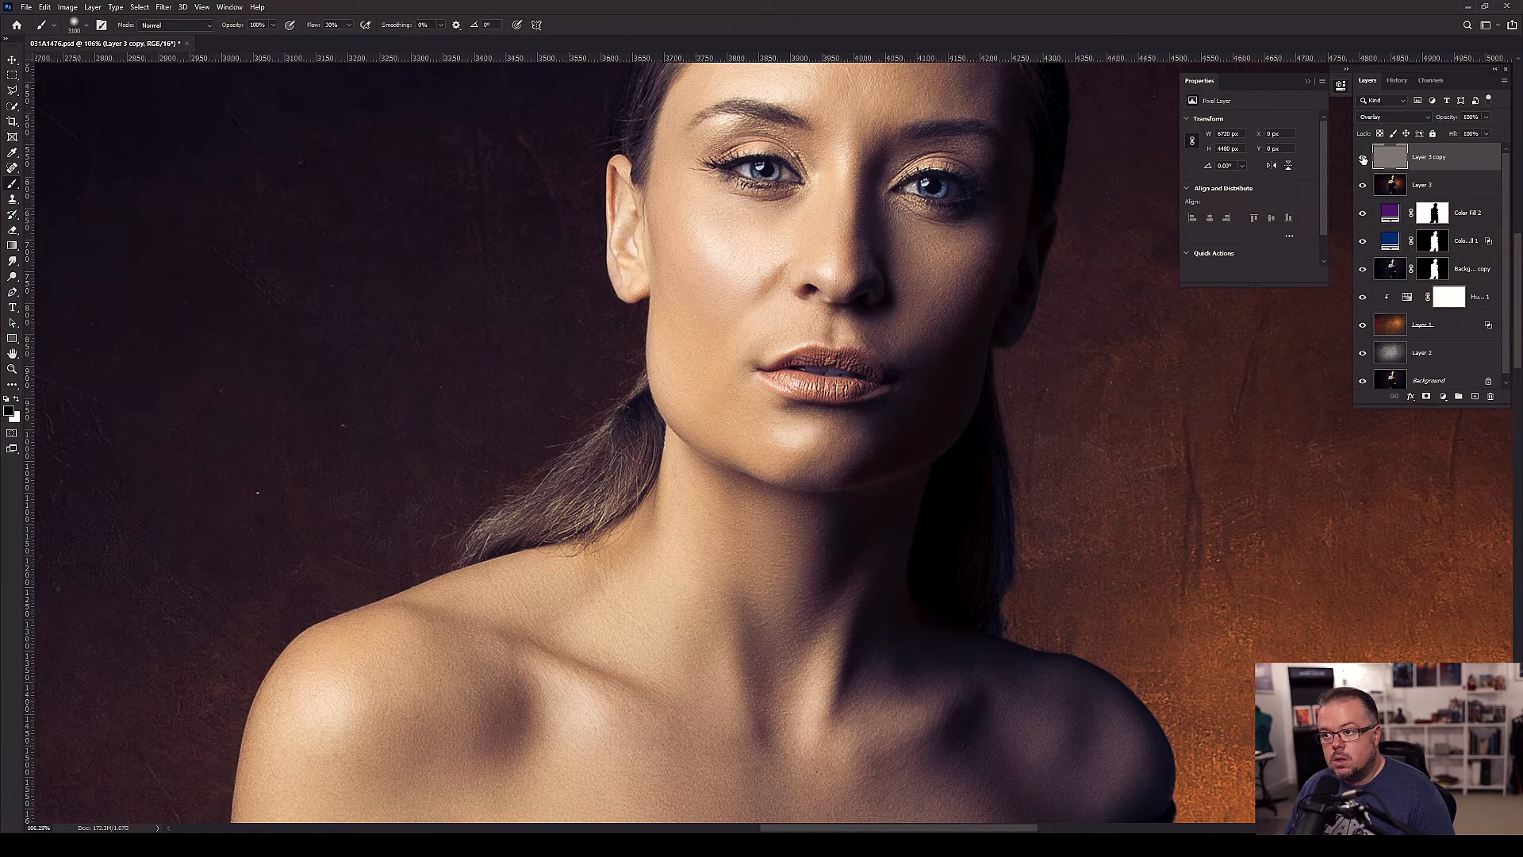
click(1363, 158)
click(1363, 158)
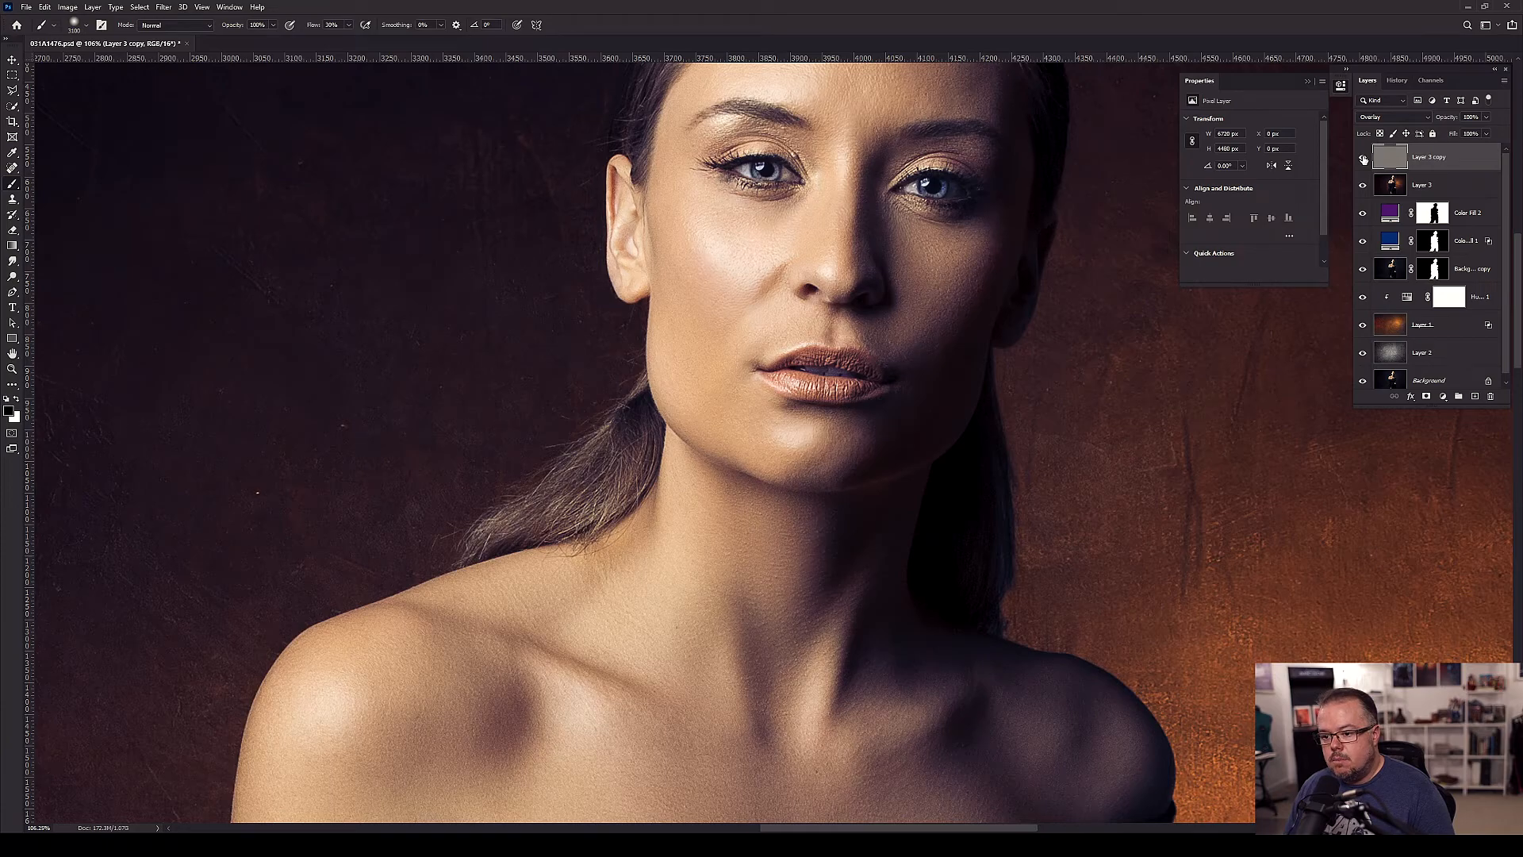
- Stamp all visible layers into a new layer on top and open it in the Camera Raw filter's Basic settings
key(ctrl+0)
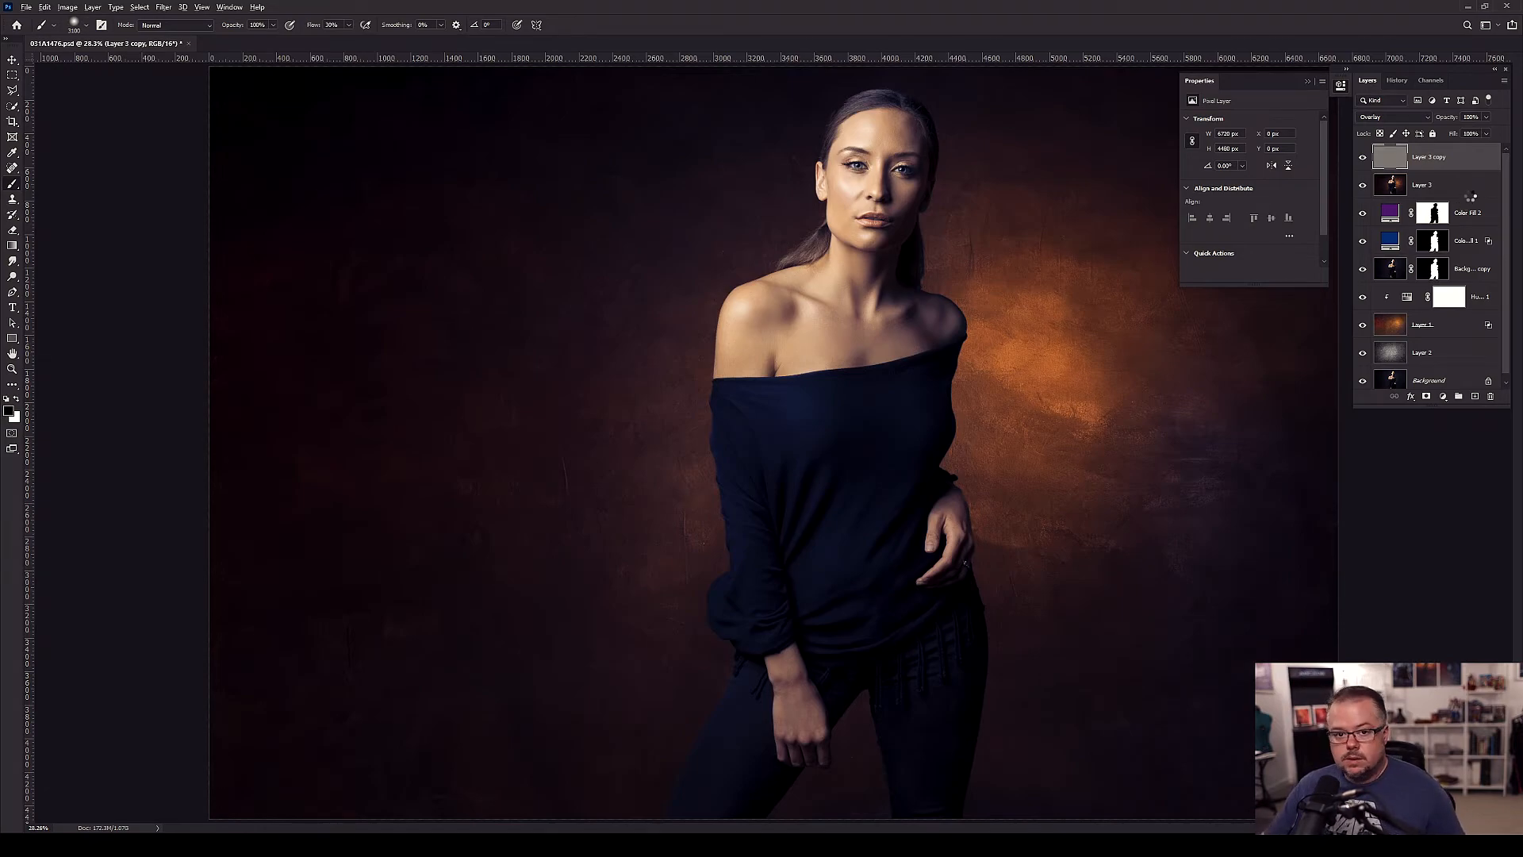
key(ctrl+alt+shift+e)
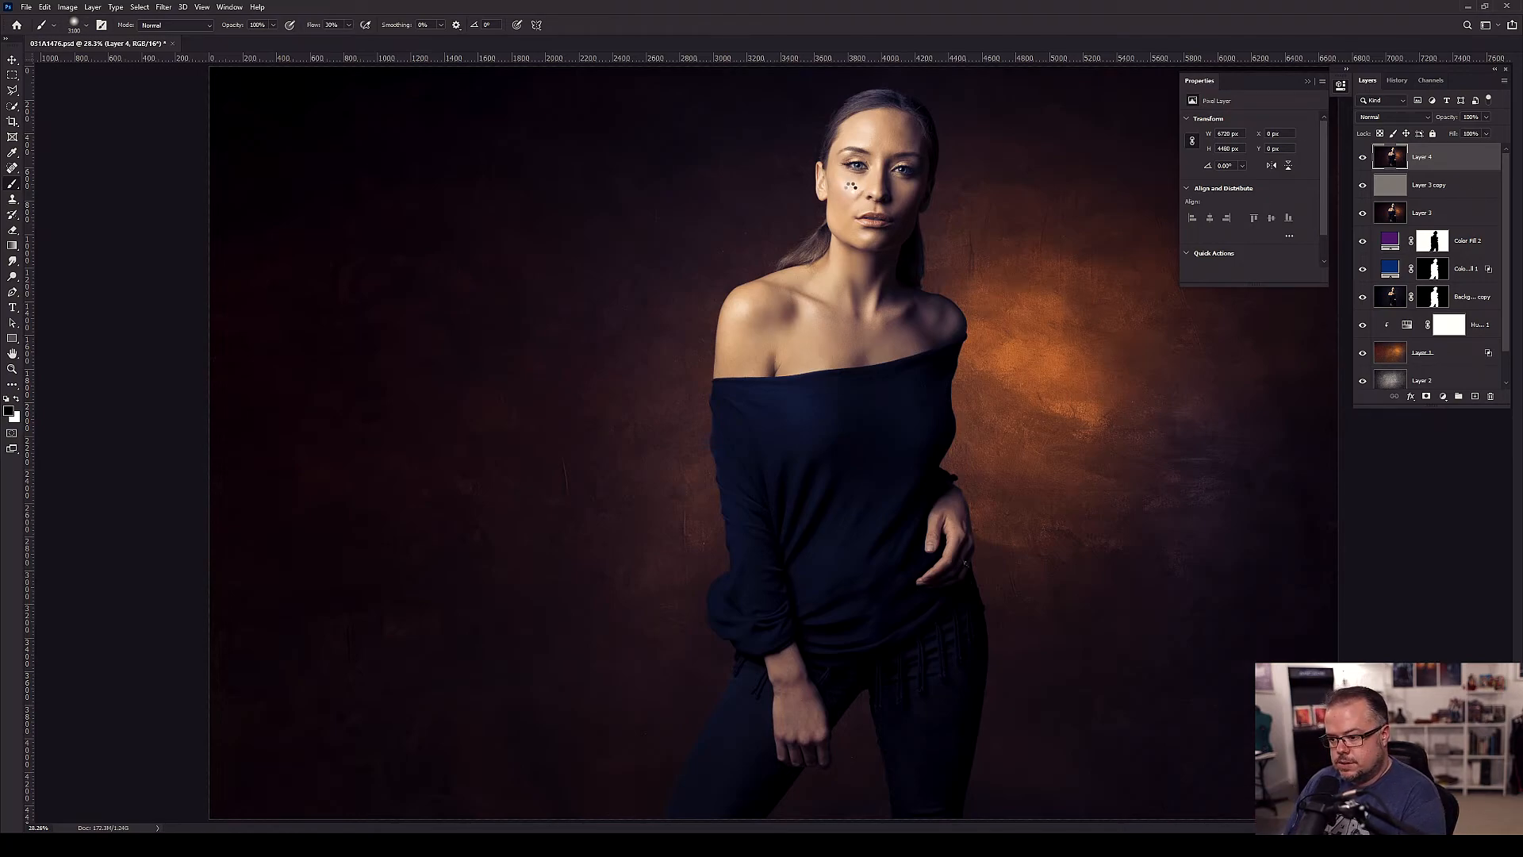
key(ctrl+shift+a)
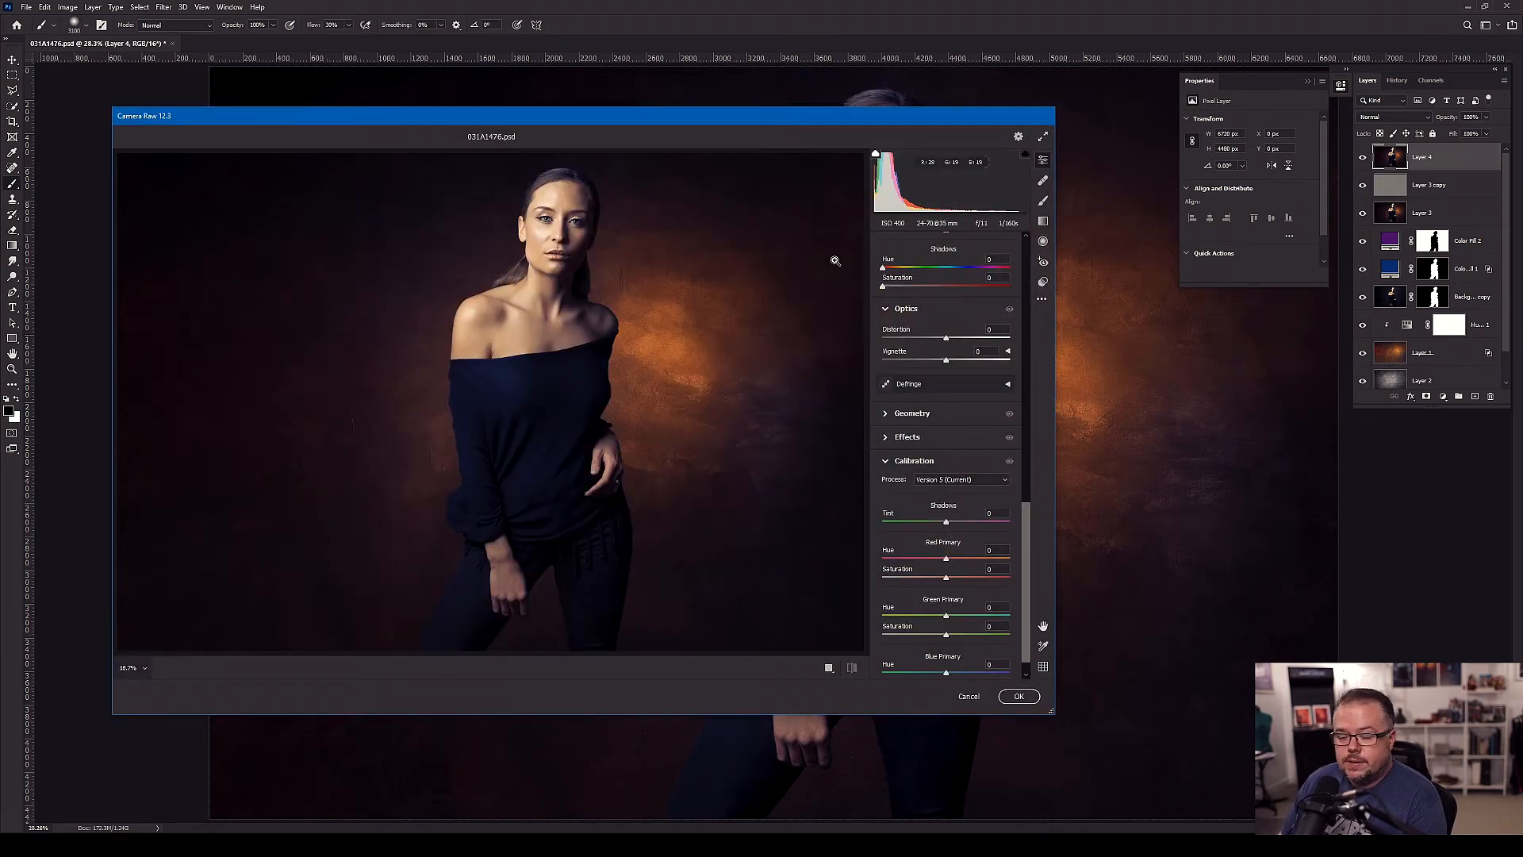
scroll(1031, 537, up, 1)
scroll(1030, 536, up, 15)
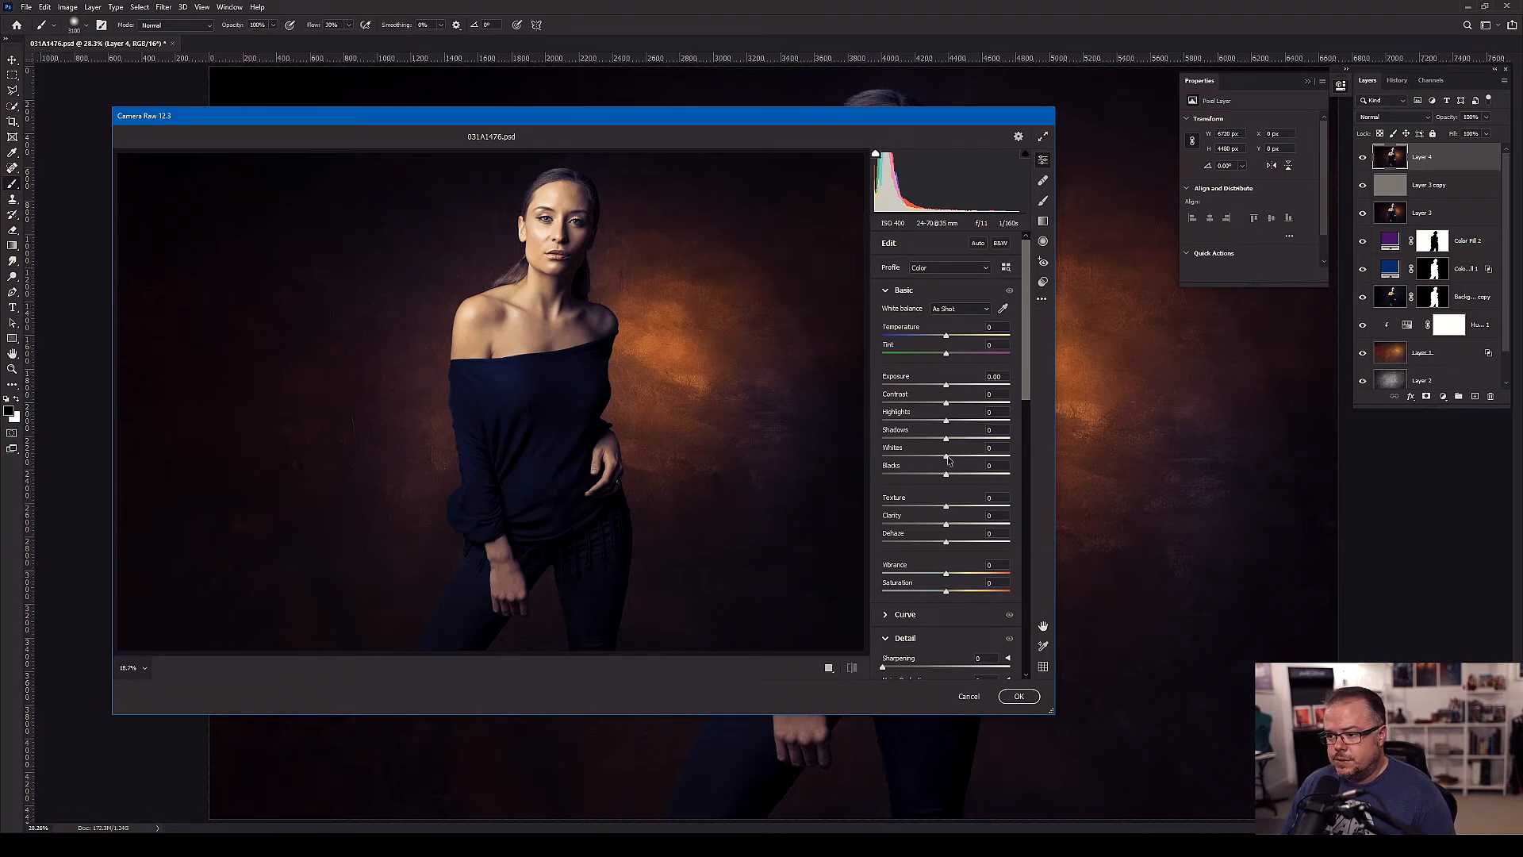
- Set Contrast +5, Highlights -9, Shadows +21, Whites +17, Blacks -12 and Texture +7, and inspect the face at 100%
drag(946, 439, 953, 397)
drag(951, 509, 949, 503)
click(585, 241)
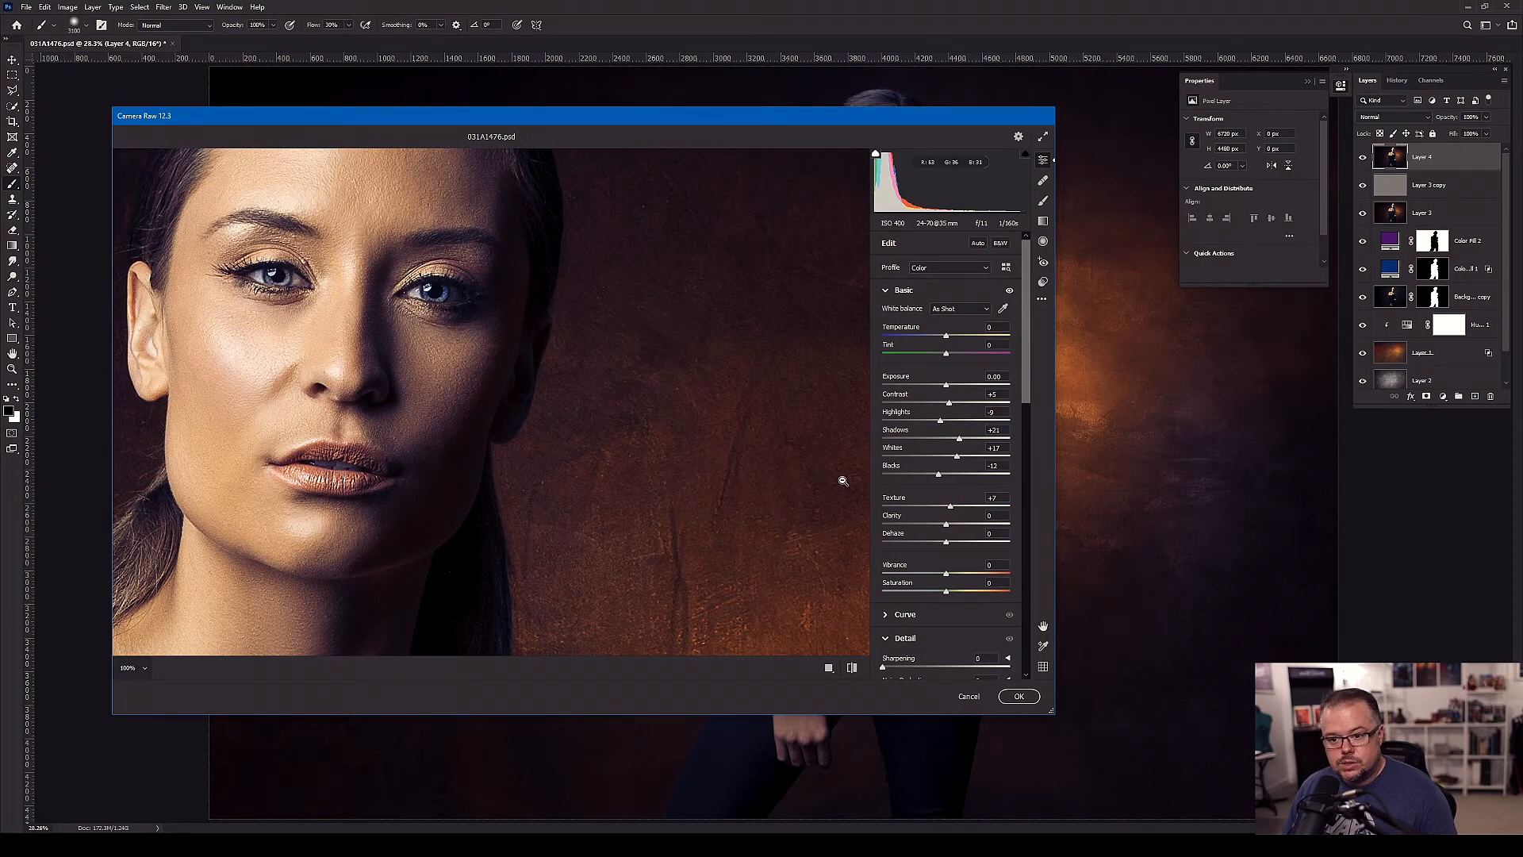
click(795, 445)
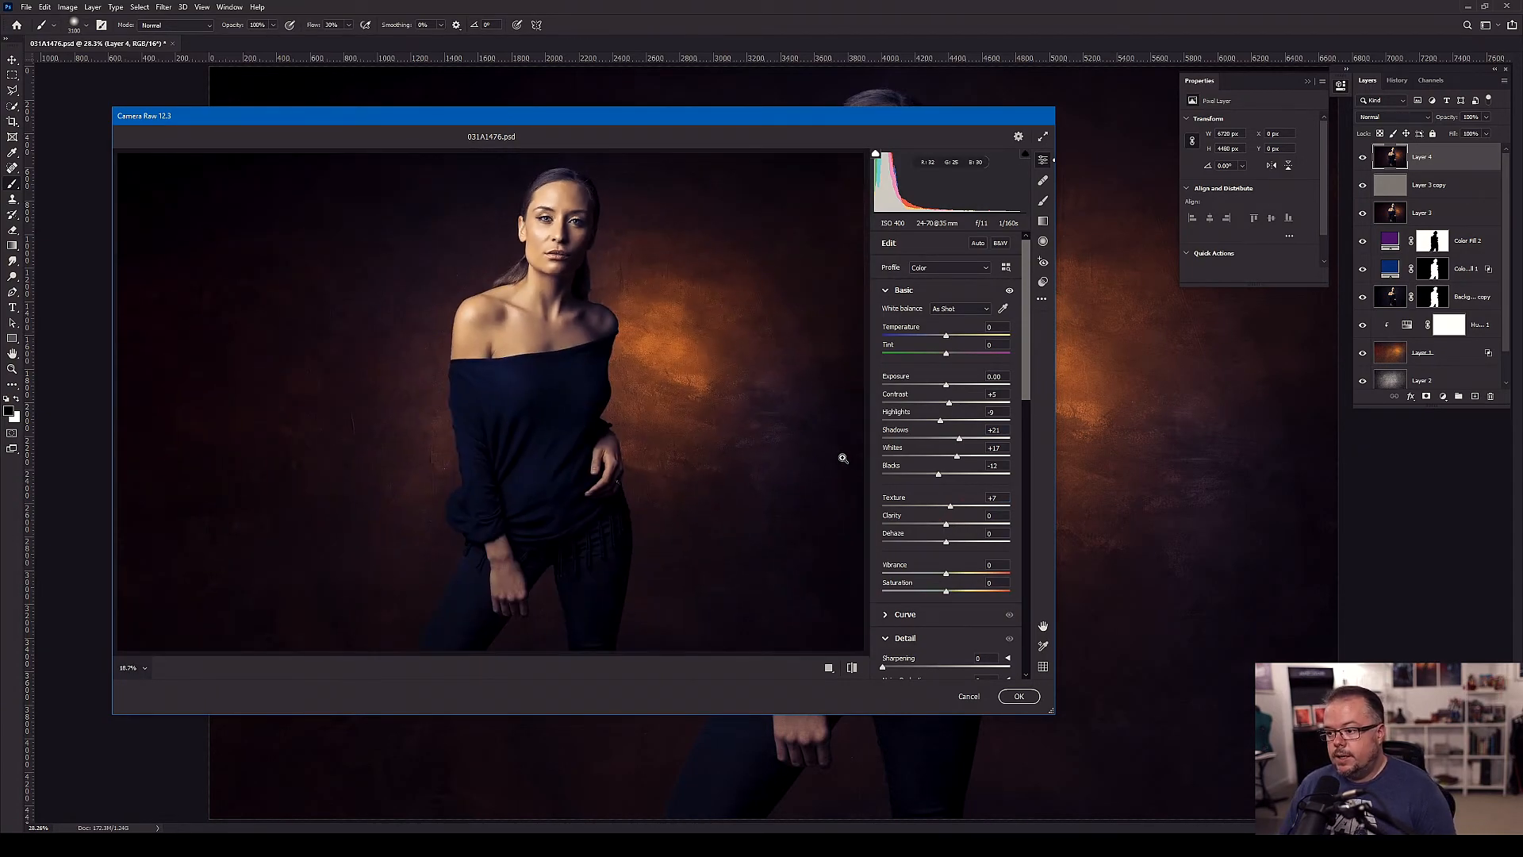
- Set Clarity +2, Dehaze +6, Vibrance +5 and Saturation +7, and apply the Camera Raw adjustments to Layer 4
drag(945, 525, 946, 543)
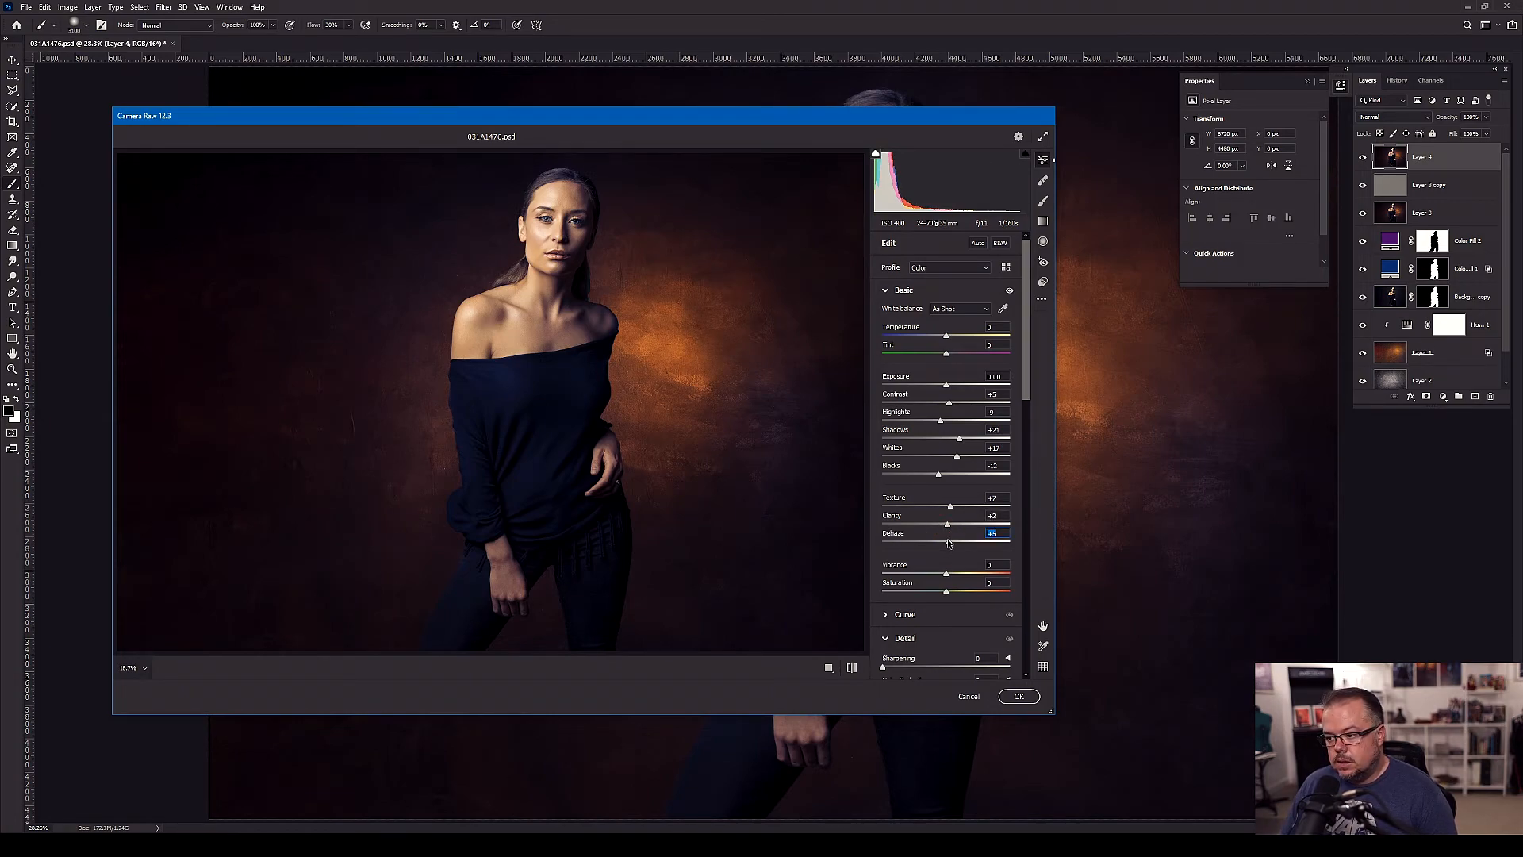
drag(947, 574, 951, 592)
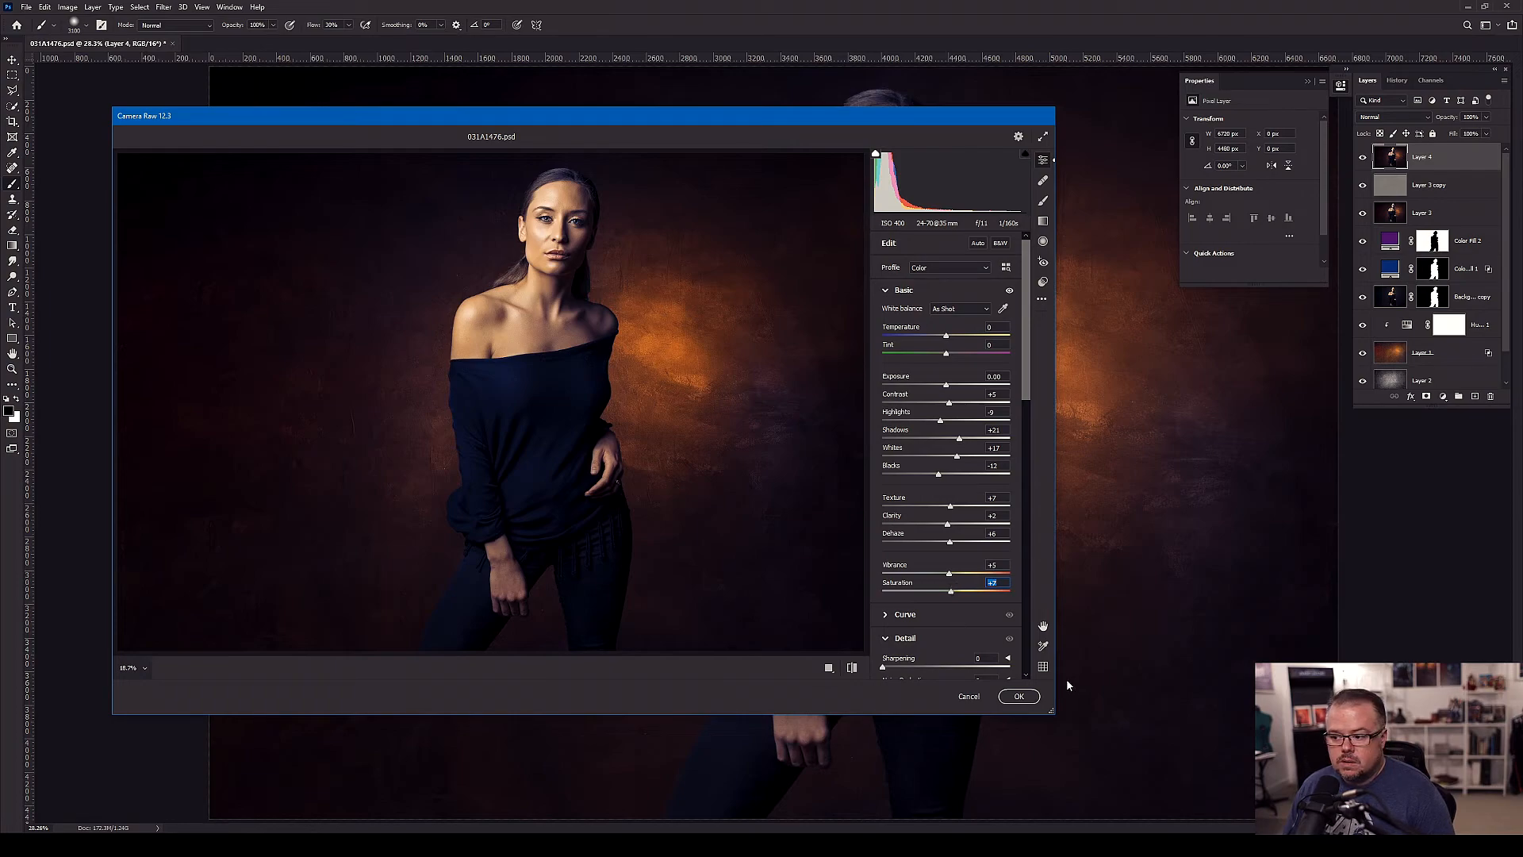
click(1019, 695)
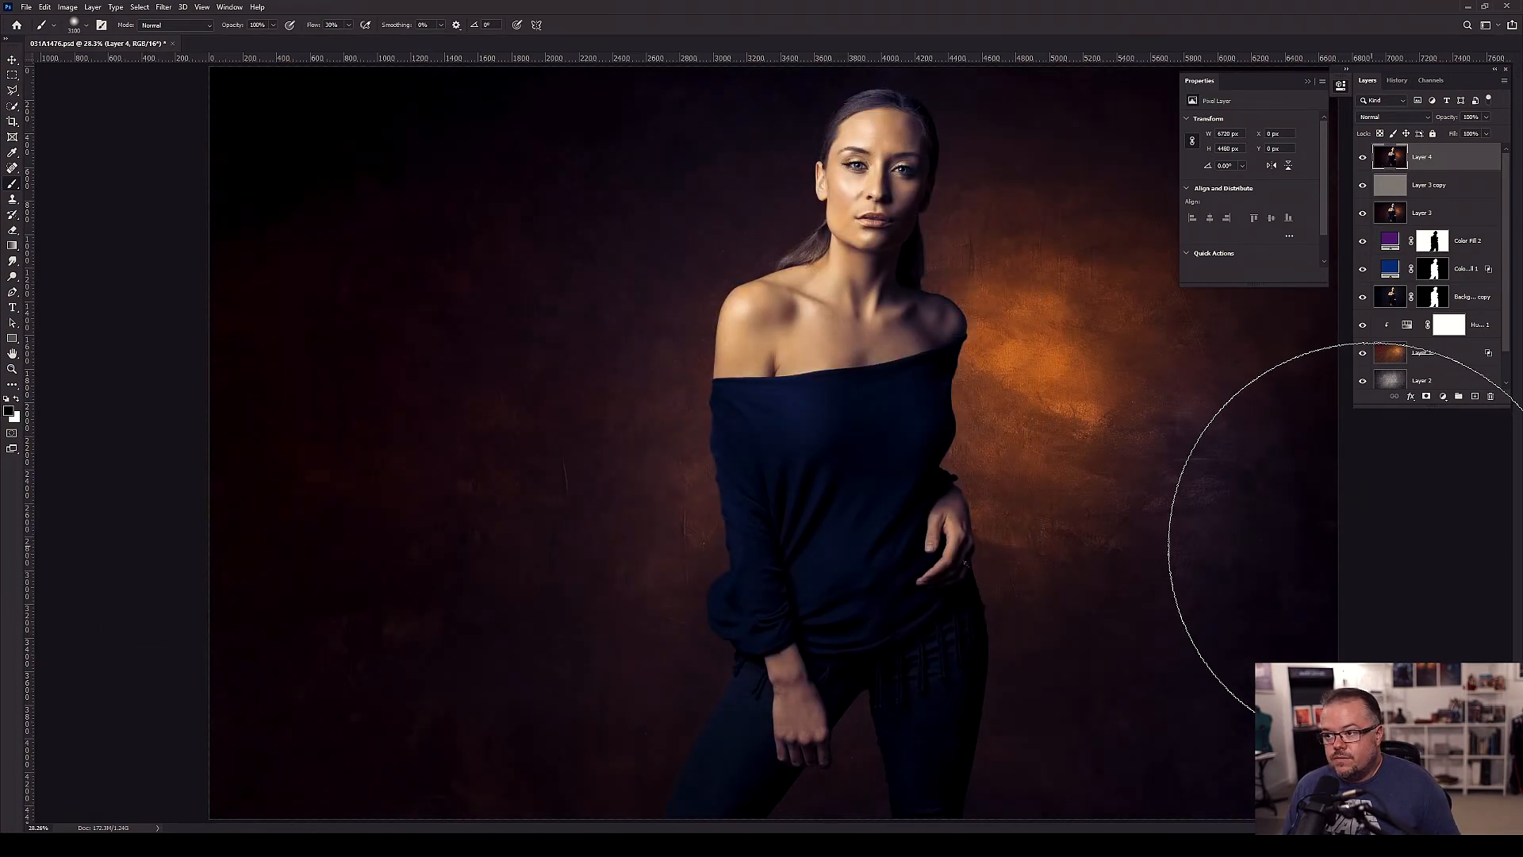
- Duplicate Layer 4 and darken the copy with the Camera Raw filter by lowering Exposure to about -1.3
key(ctrl+minus)
key(ctrl+minus)
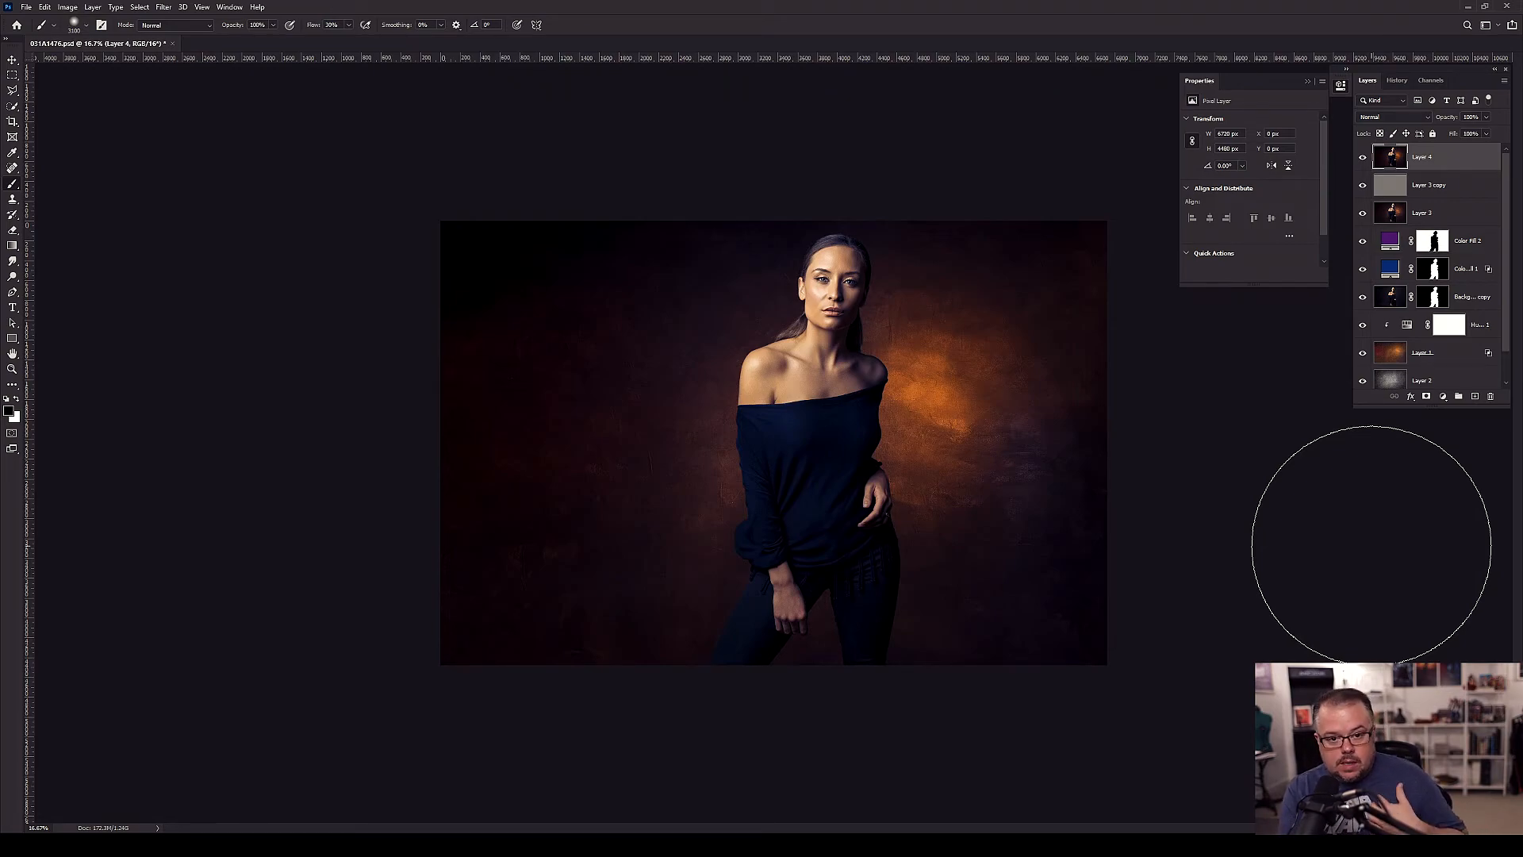
key(ctrl+j)
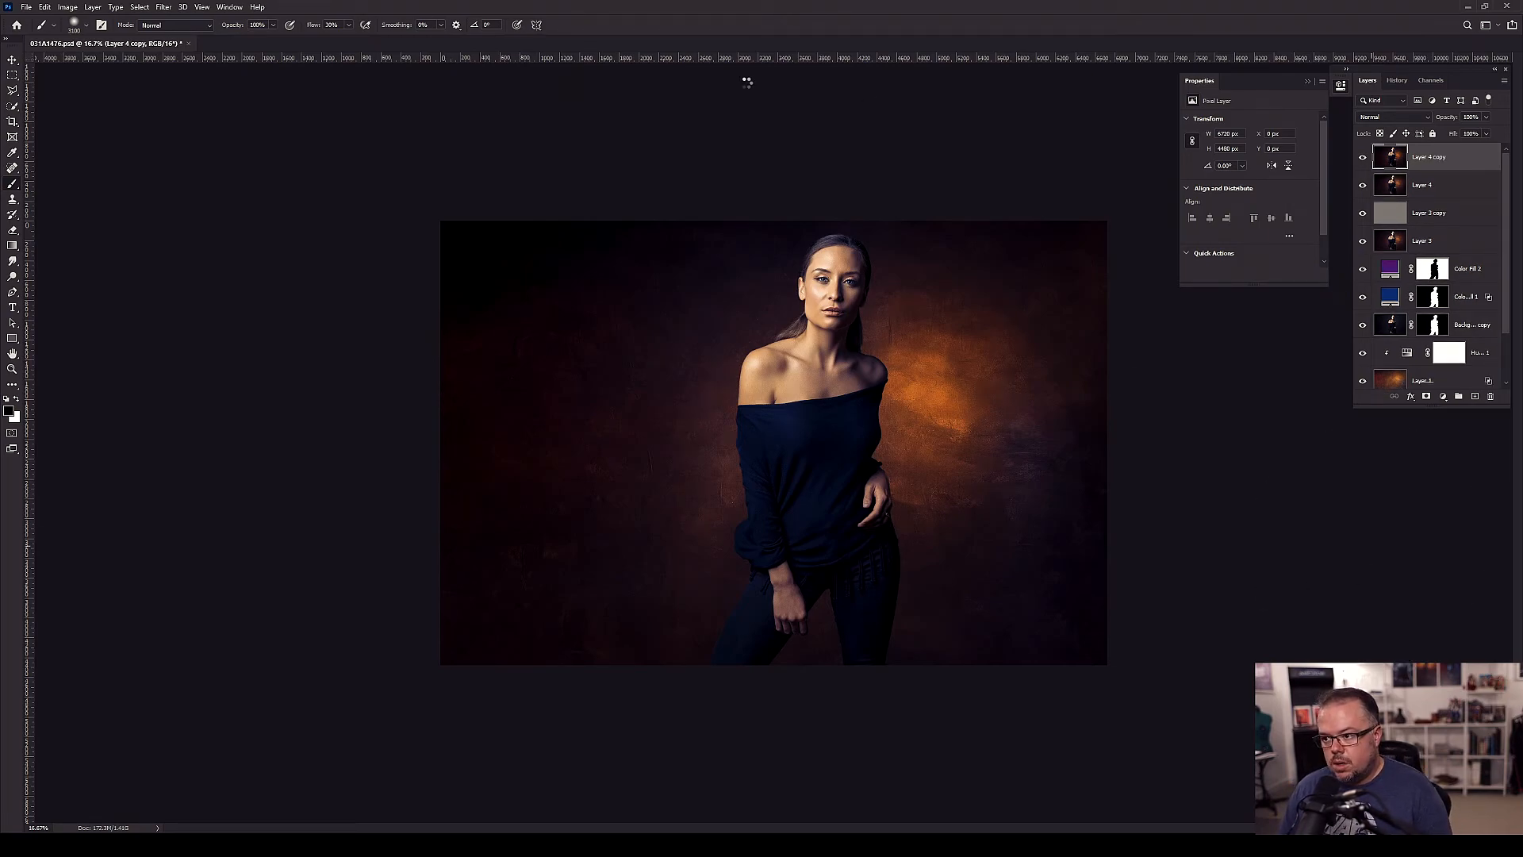
scroll(1023, 317, up, 5)
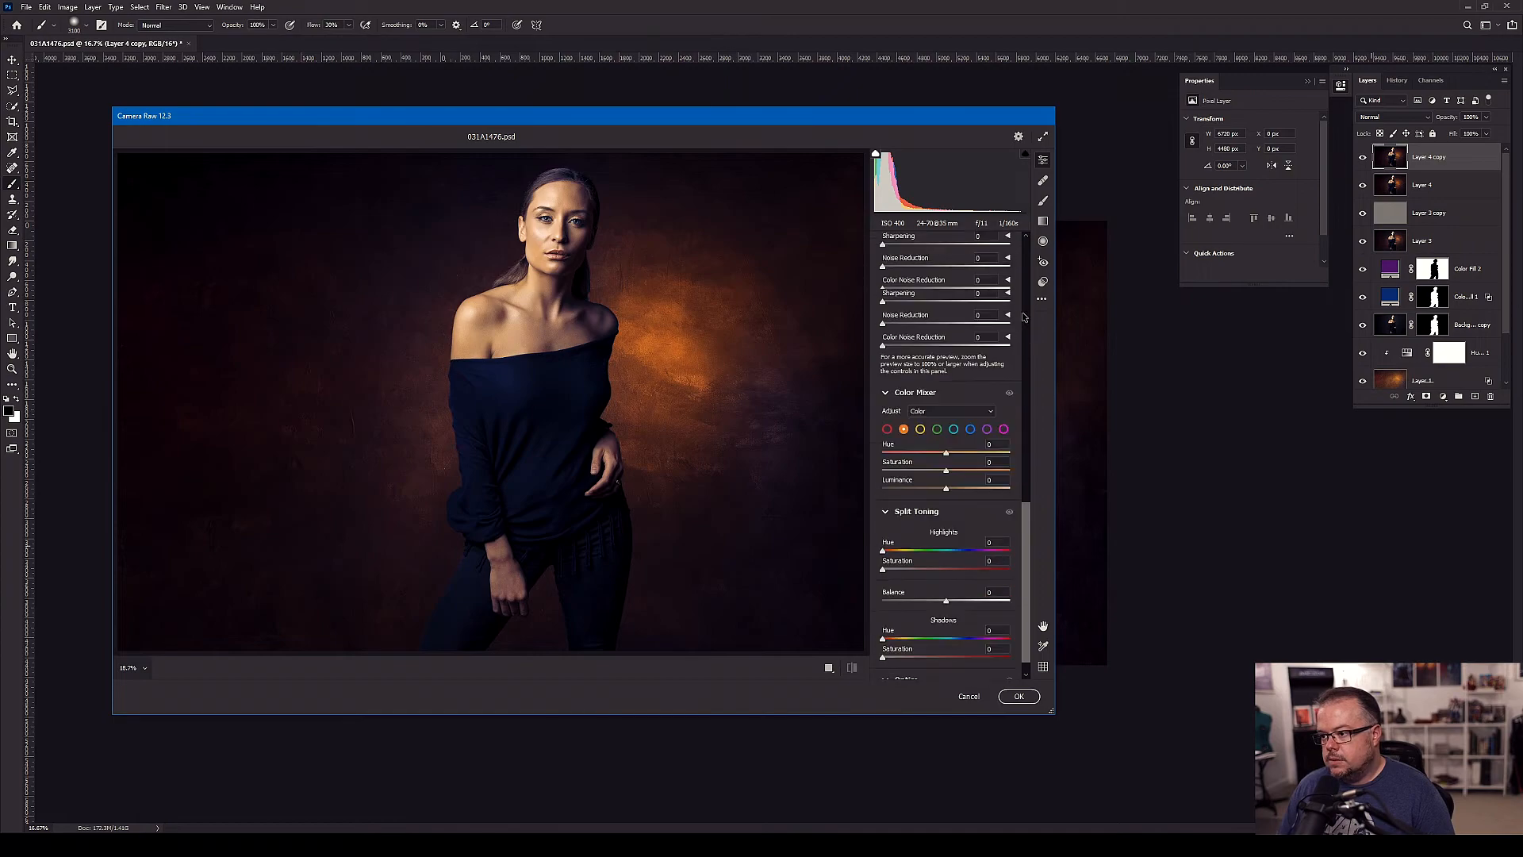
scroll(1023, 318, up, 10)
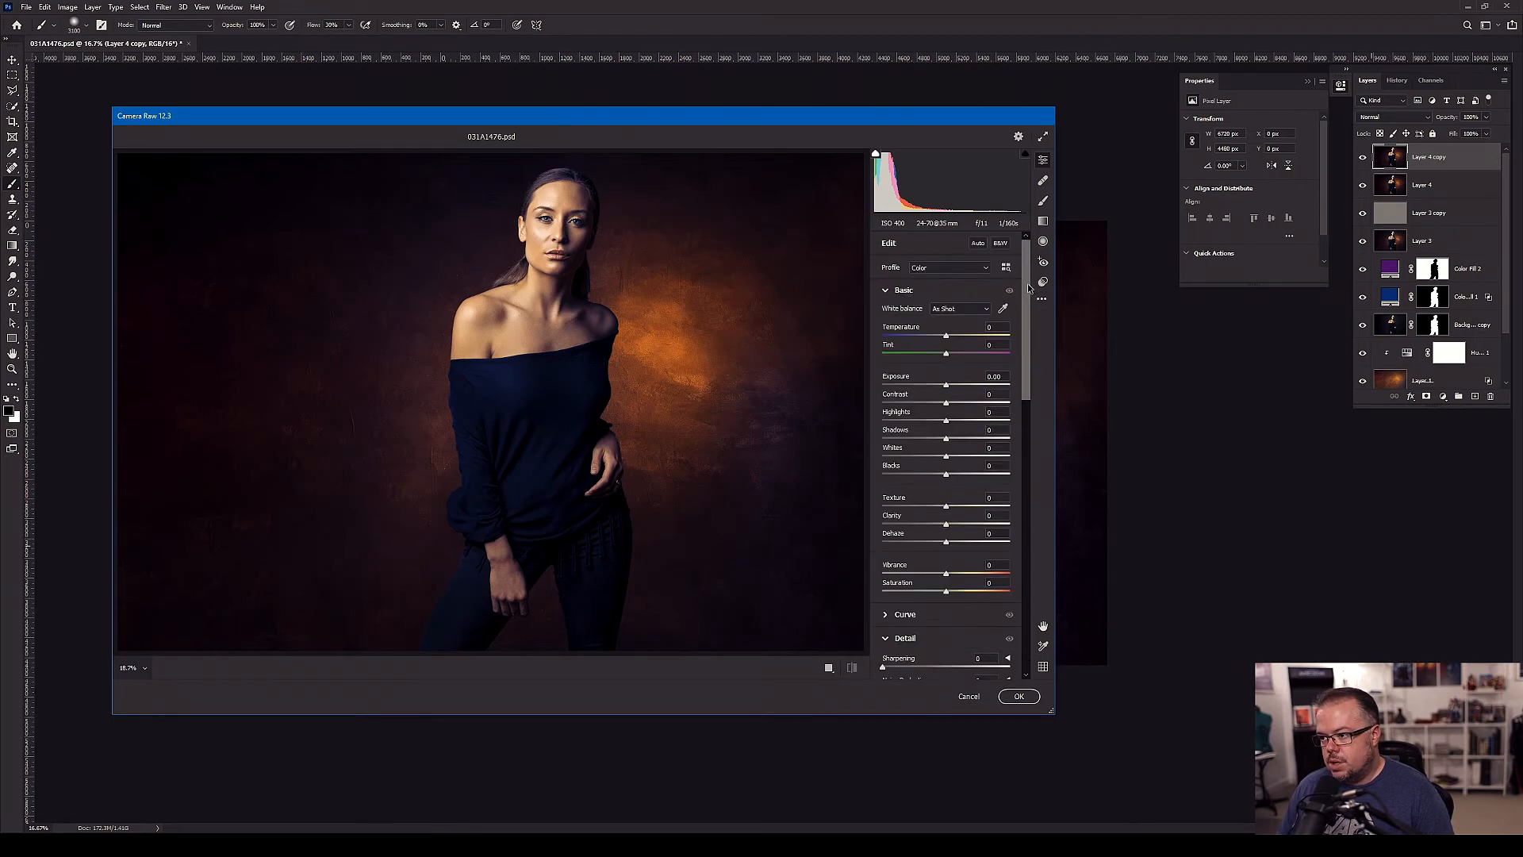
click(935, 386)
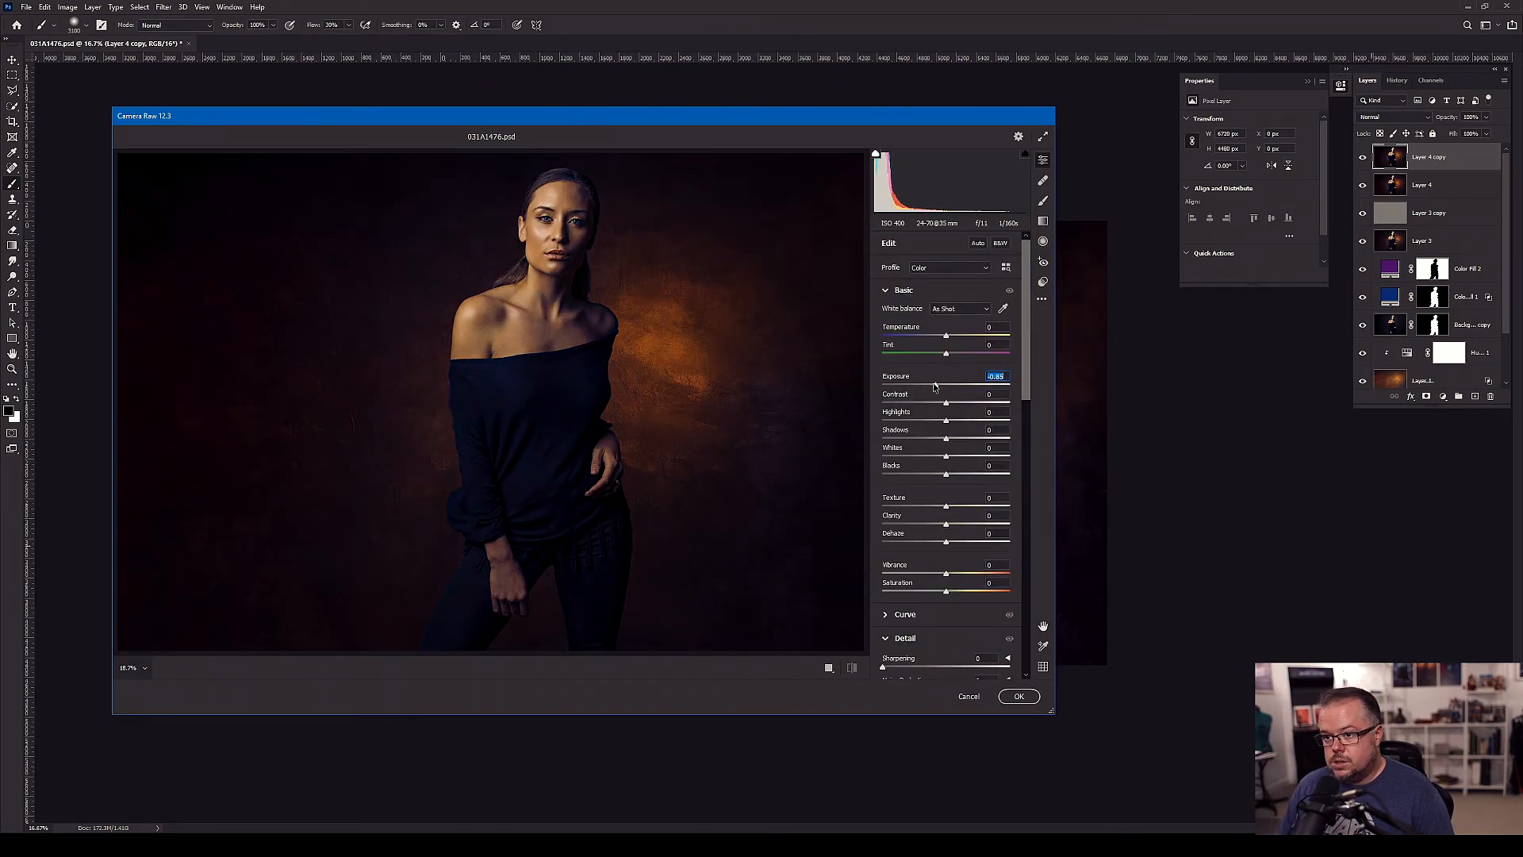
click(929, 384)
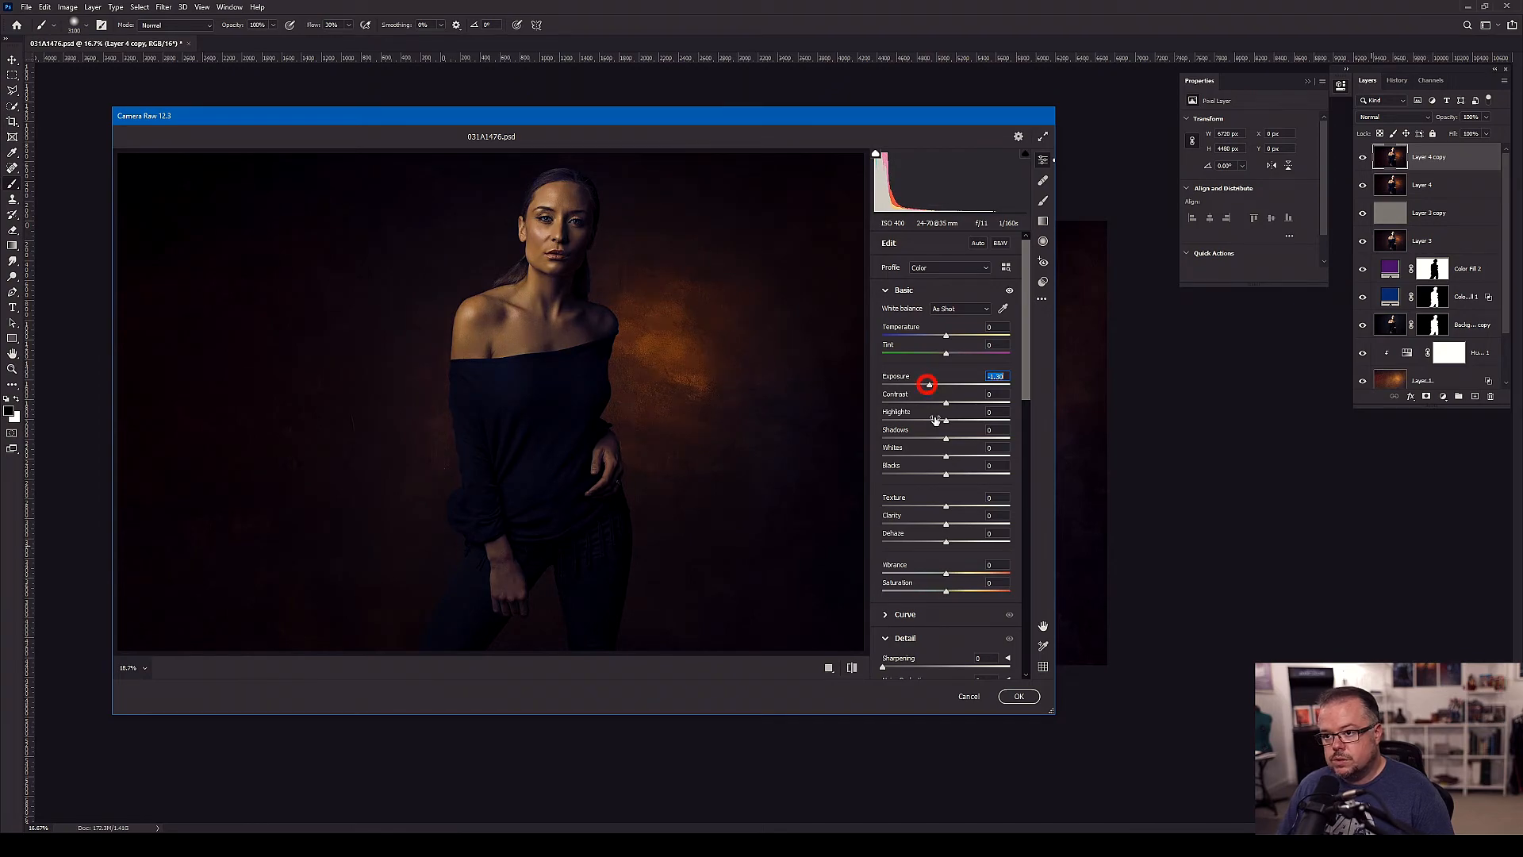
click(1020, 696)
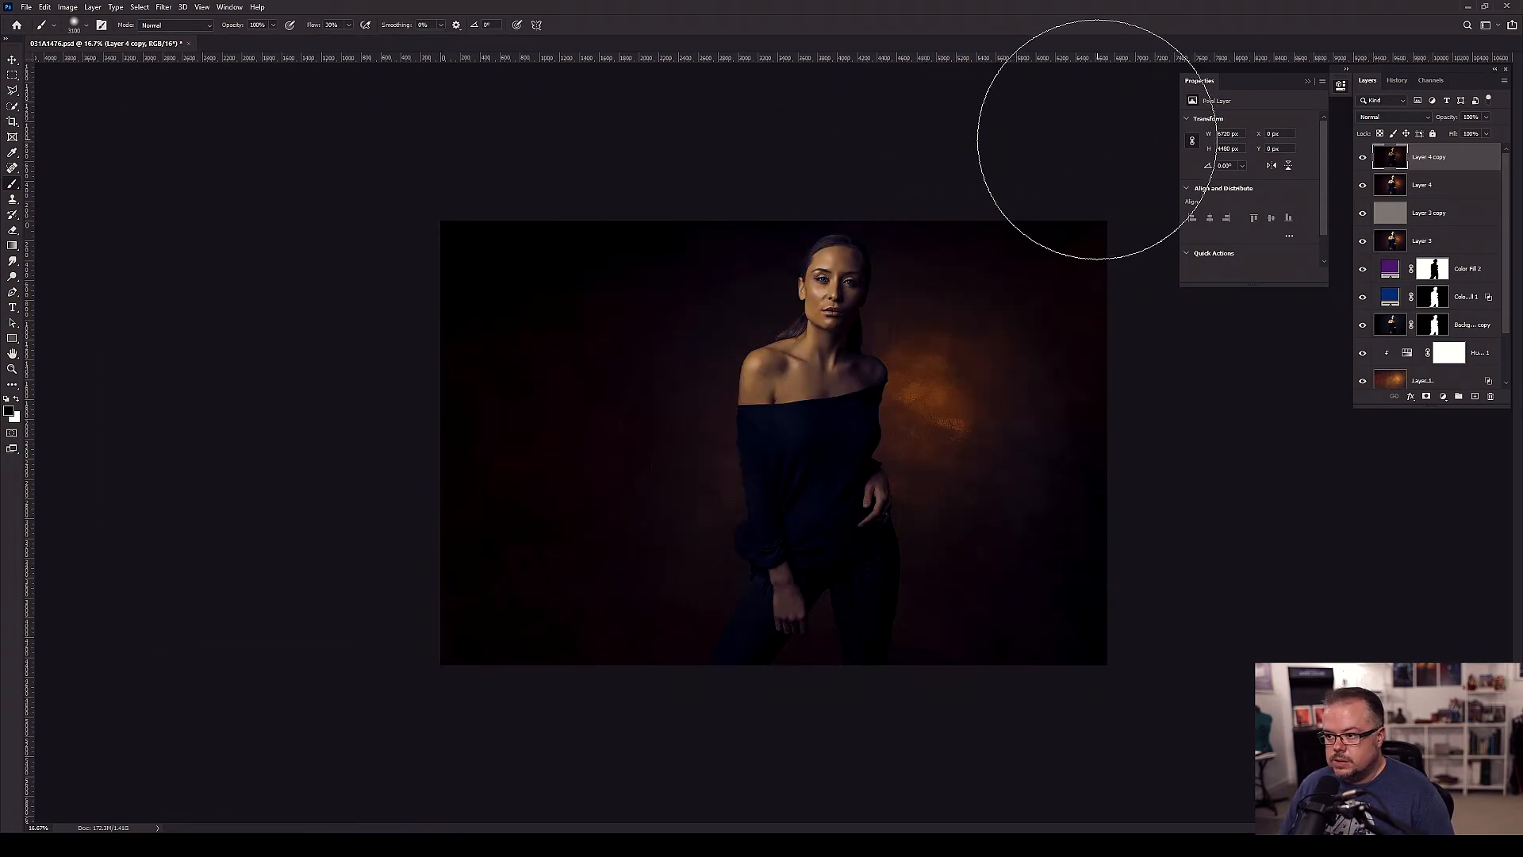
- Add a white layer mask to Layer 4 copy and ready the Gradient tool with the Foreground to Transparent gradient
click(1426, 395)
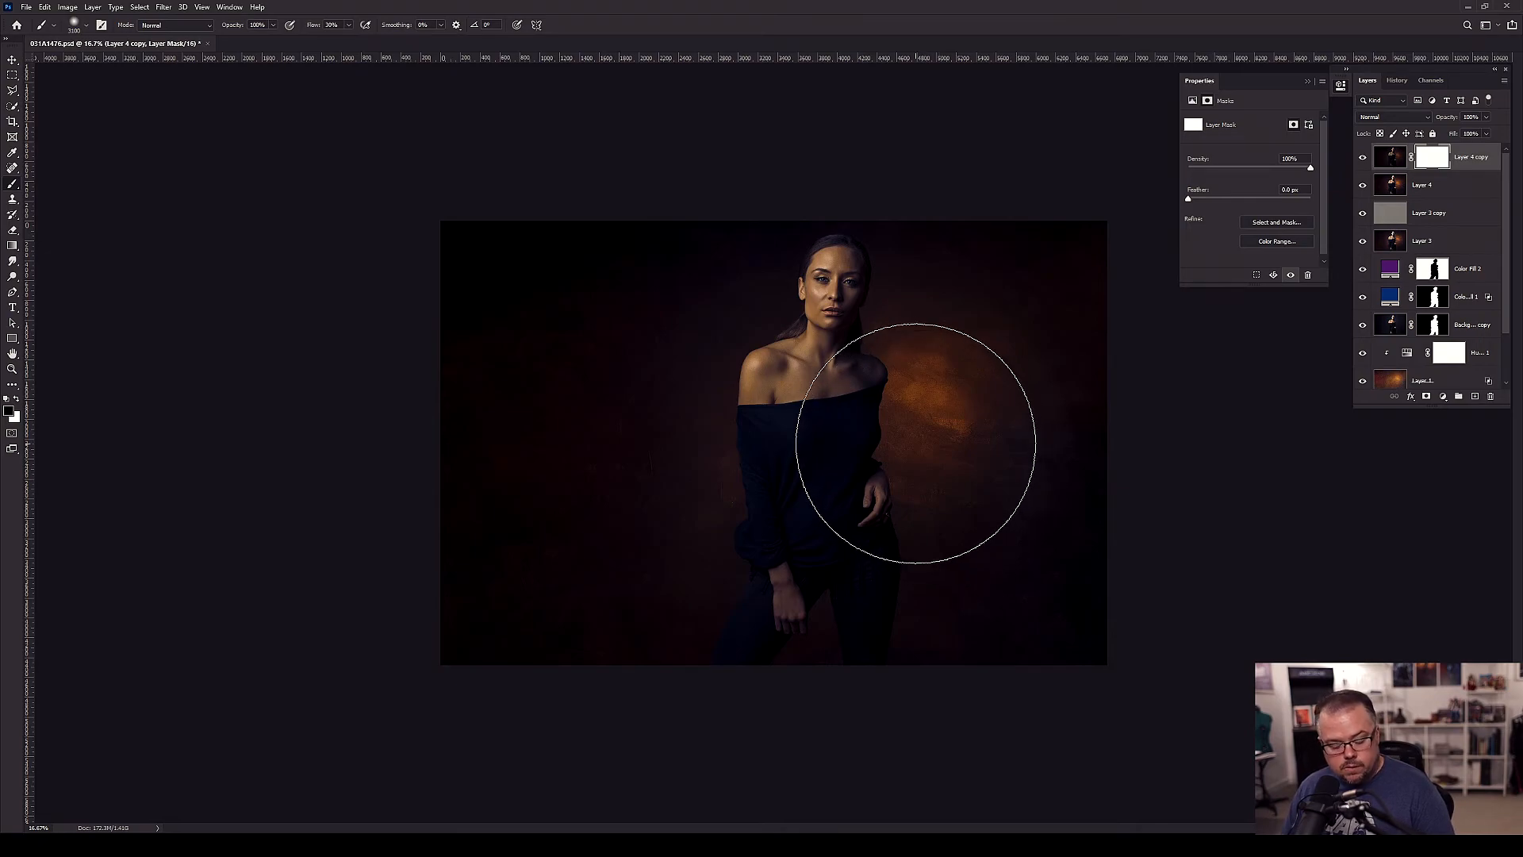
key(g)
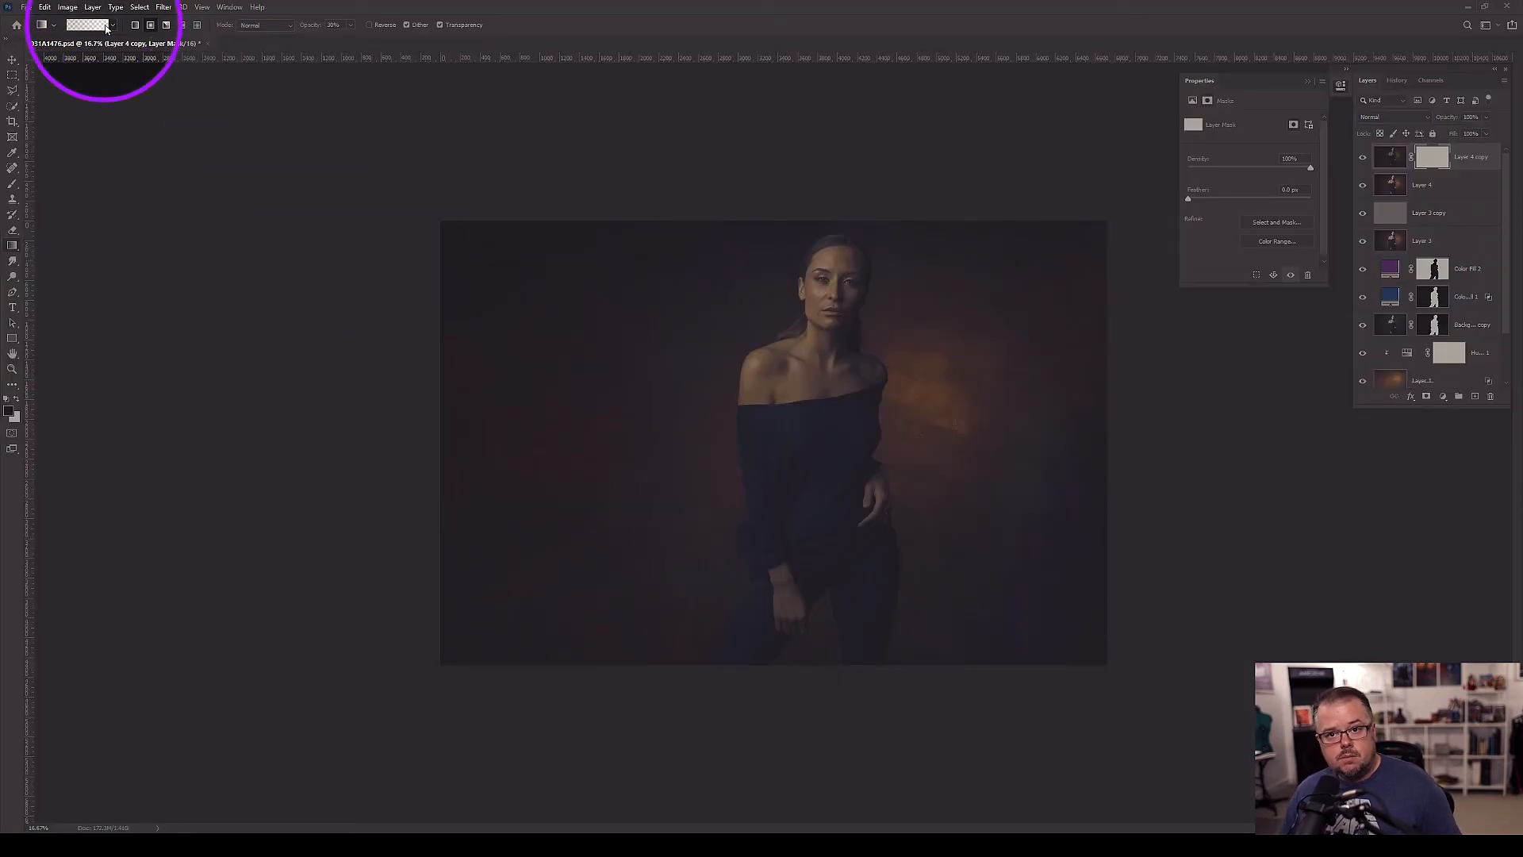
click(87, 24)
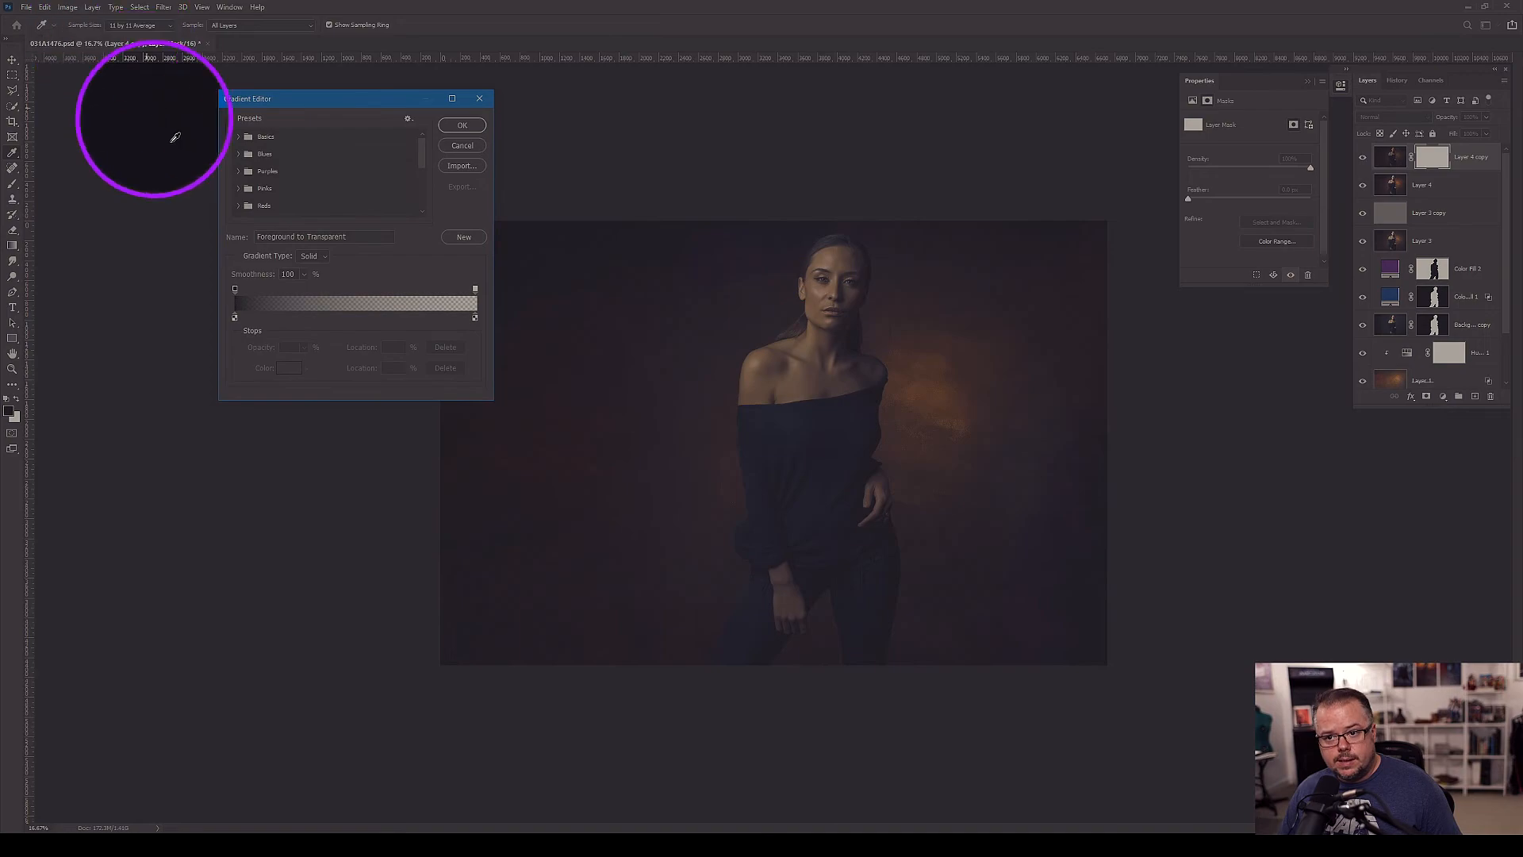
click(239, 136)
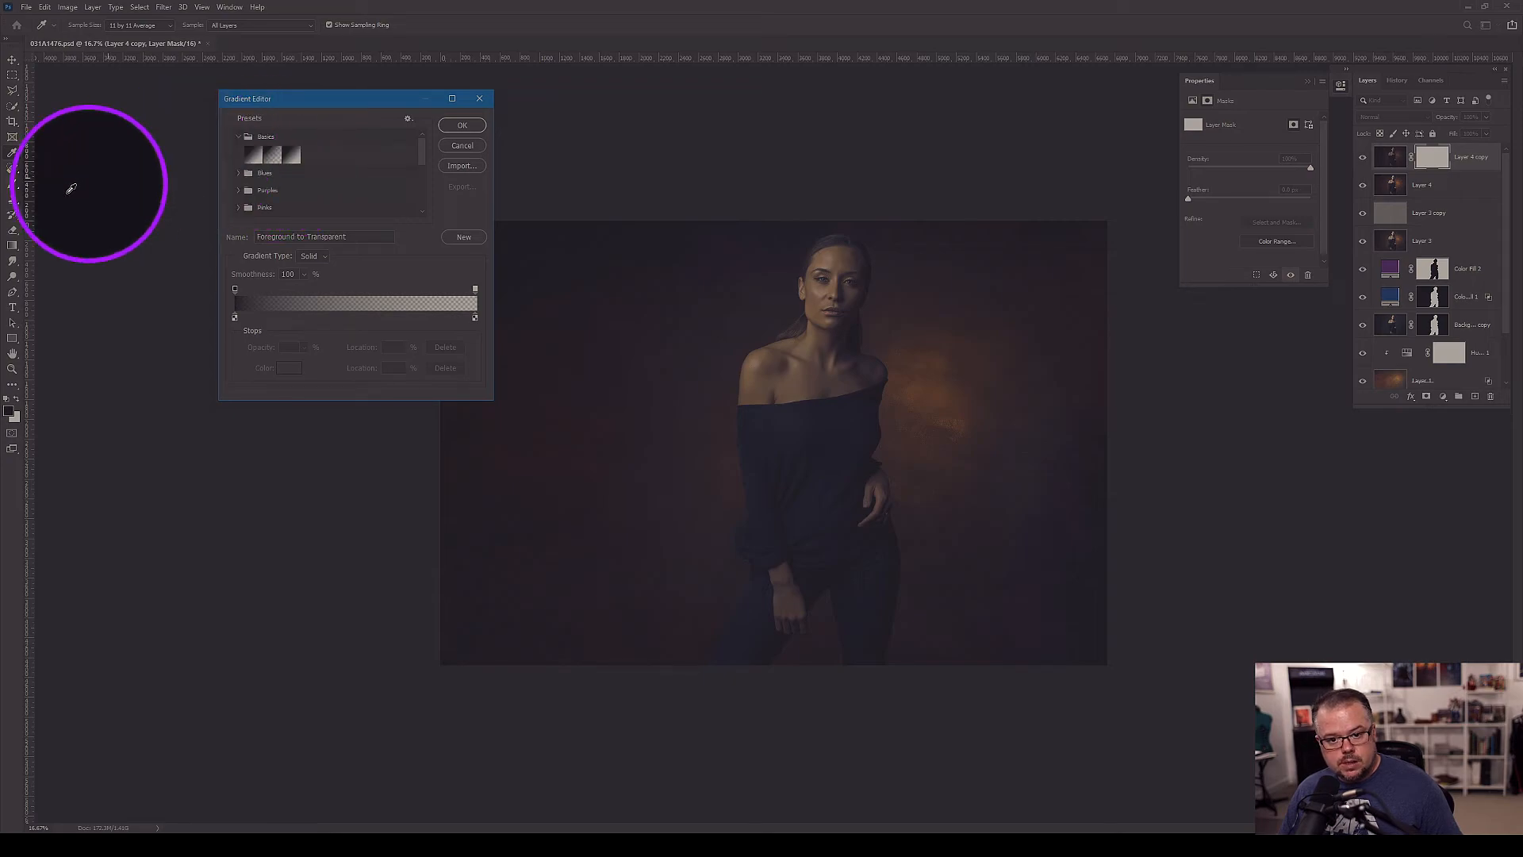
click(91, 333)
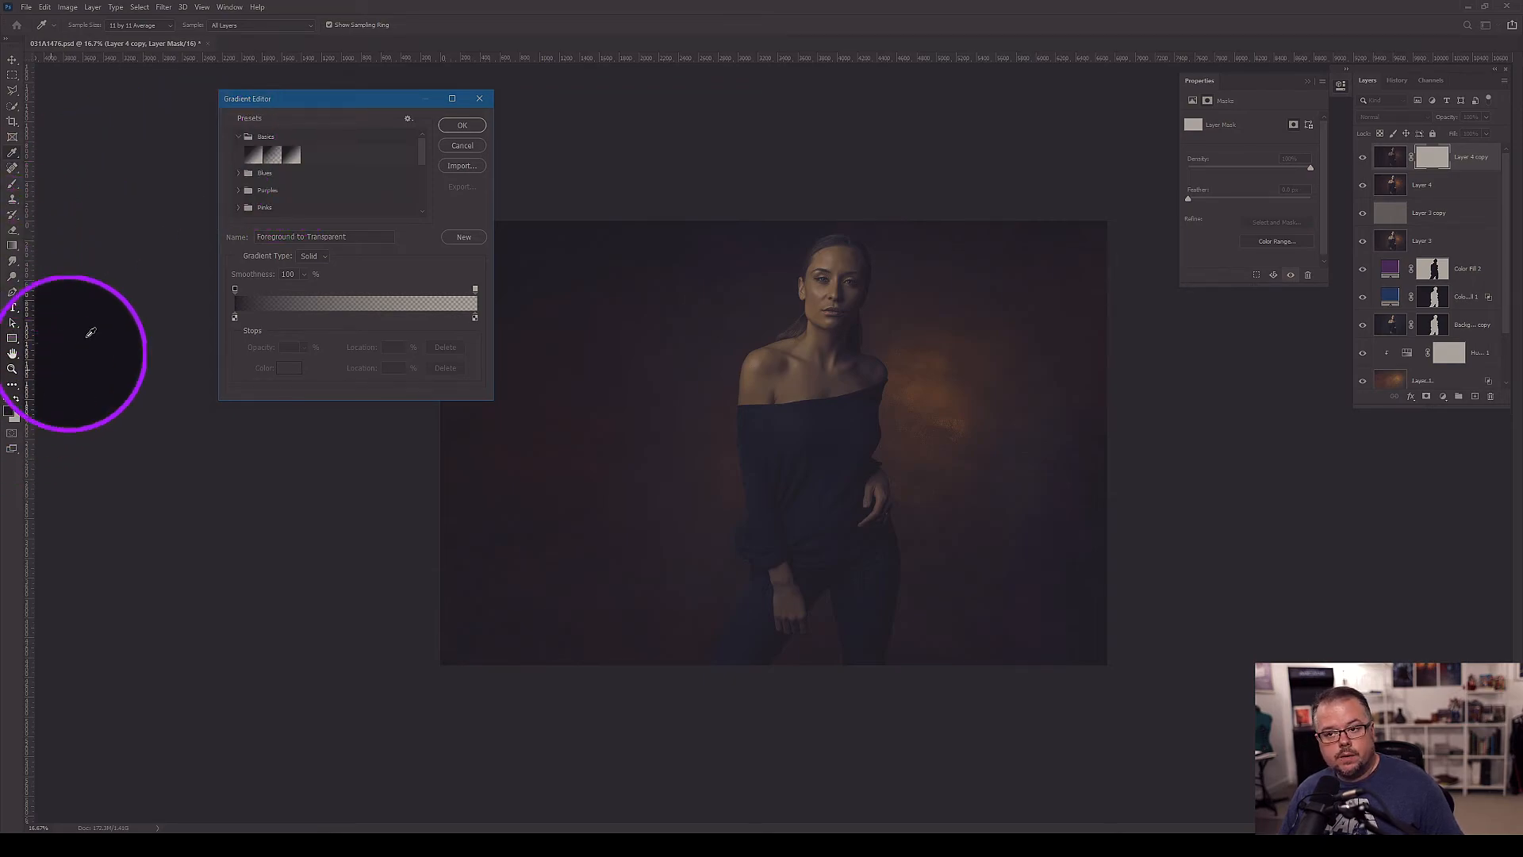
click(462, 125)
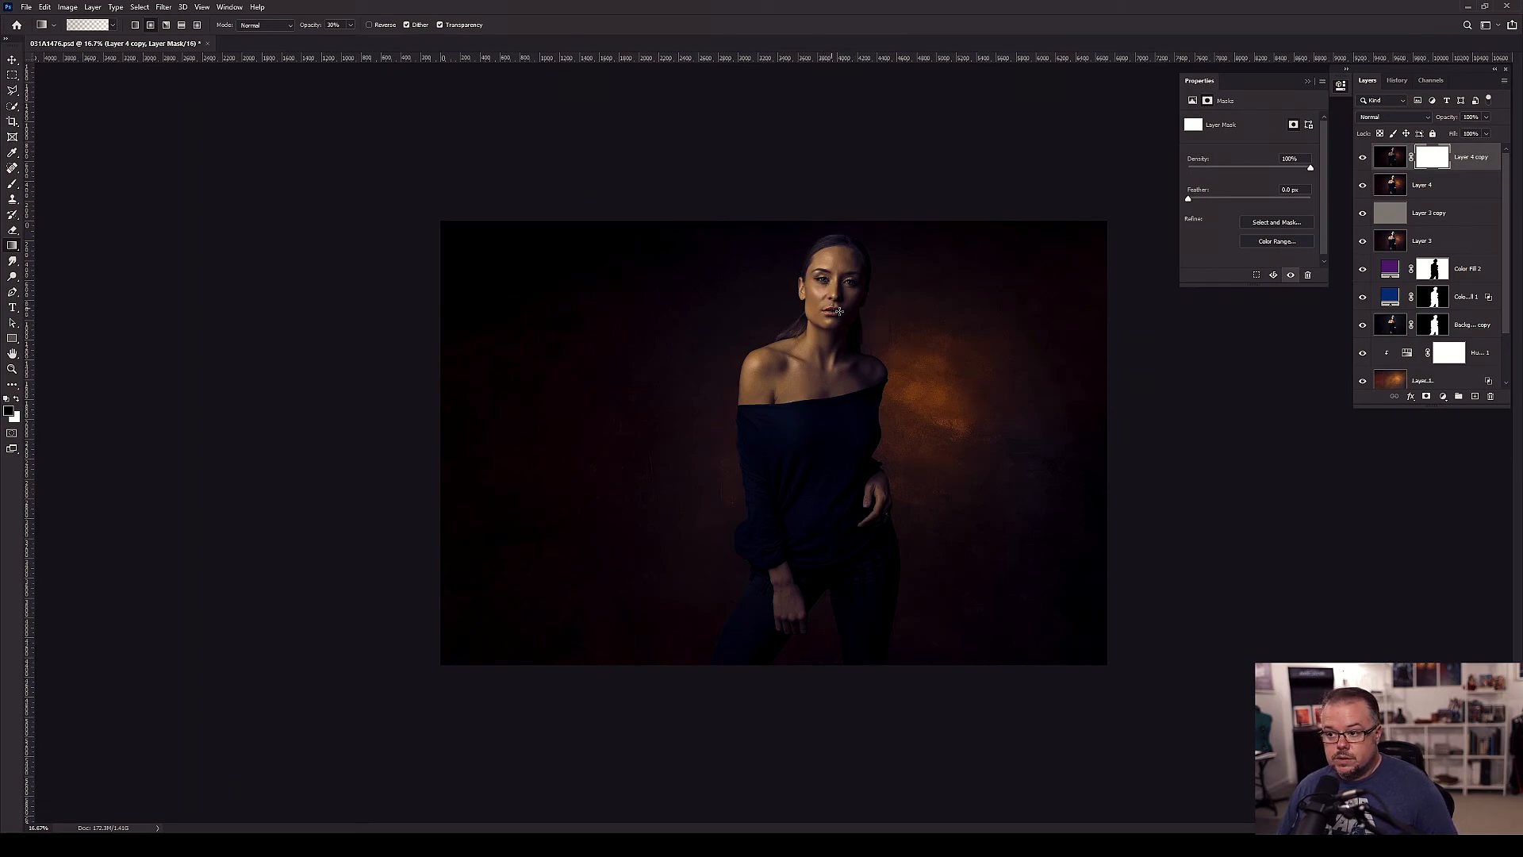
- Build up black radial gradients at 30% opacity outward from the woman on Layer 4 copy's mask, and flatten the image
drag(830, 307, 1158, 343)
drag(821, 350, 1084, 196)
drag(814, 314, 459, 214)
drag(768, 405, 410, 384)
drag(793, 430, 1258, 548)
drag(855, 495, 1059, 515)
drag(859, 370, 1111, 283)
drag(847, 335, 566, 155)
drag(819, 448, 364, 418)
drag(752, 366, 391, 350)
drag(837, 380, 1414, 424)
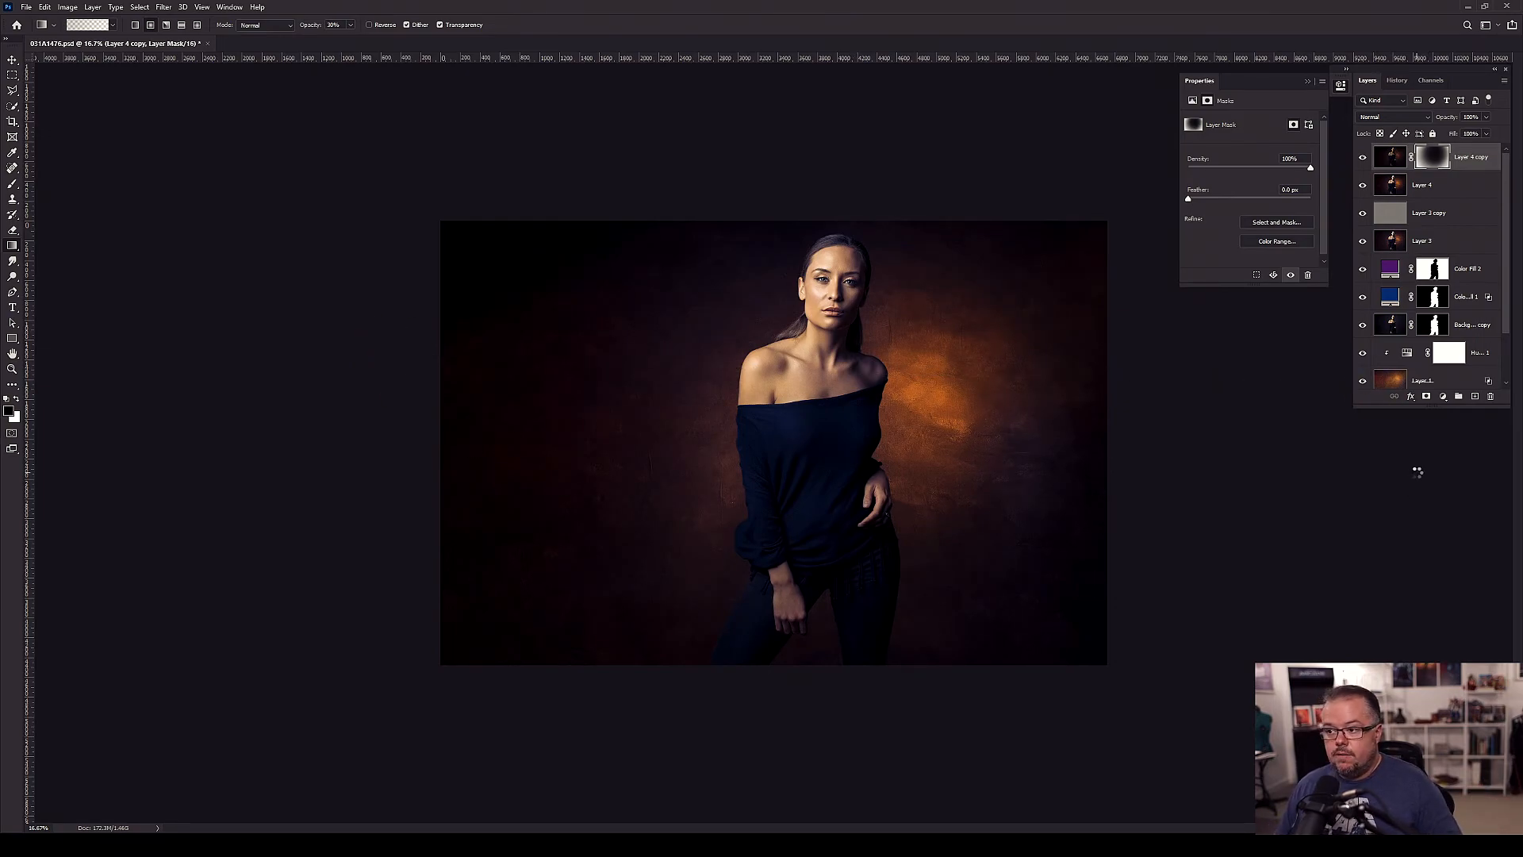
key(ctrl+shift+e)
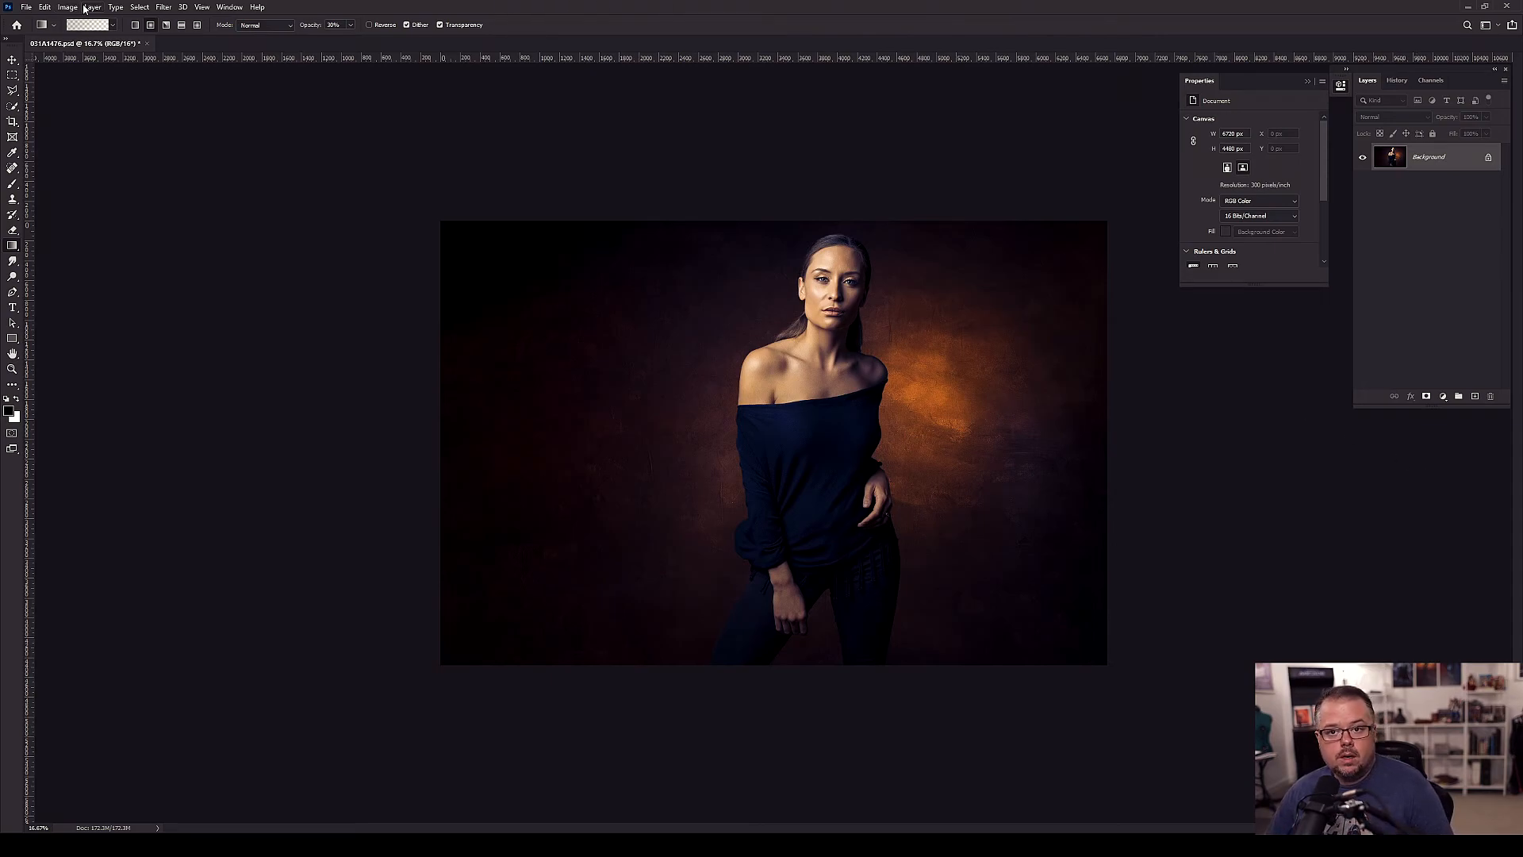
- Look up the shortcut assigned to Flatten Image among the Layer commands in the keyboard shortcut settings, and close them without changes
click(90, 7)
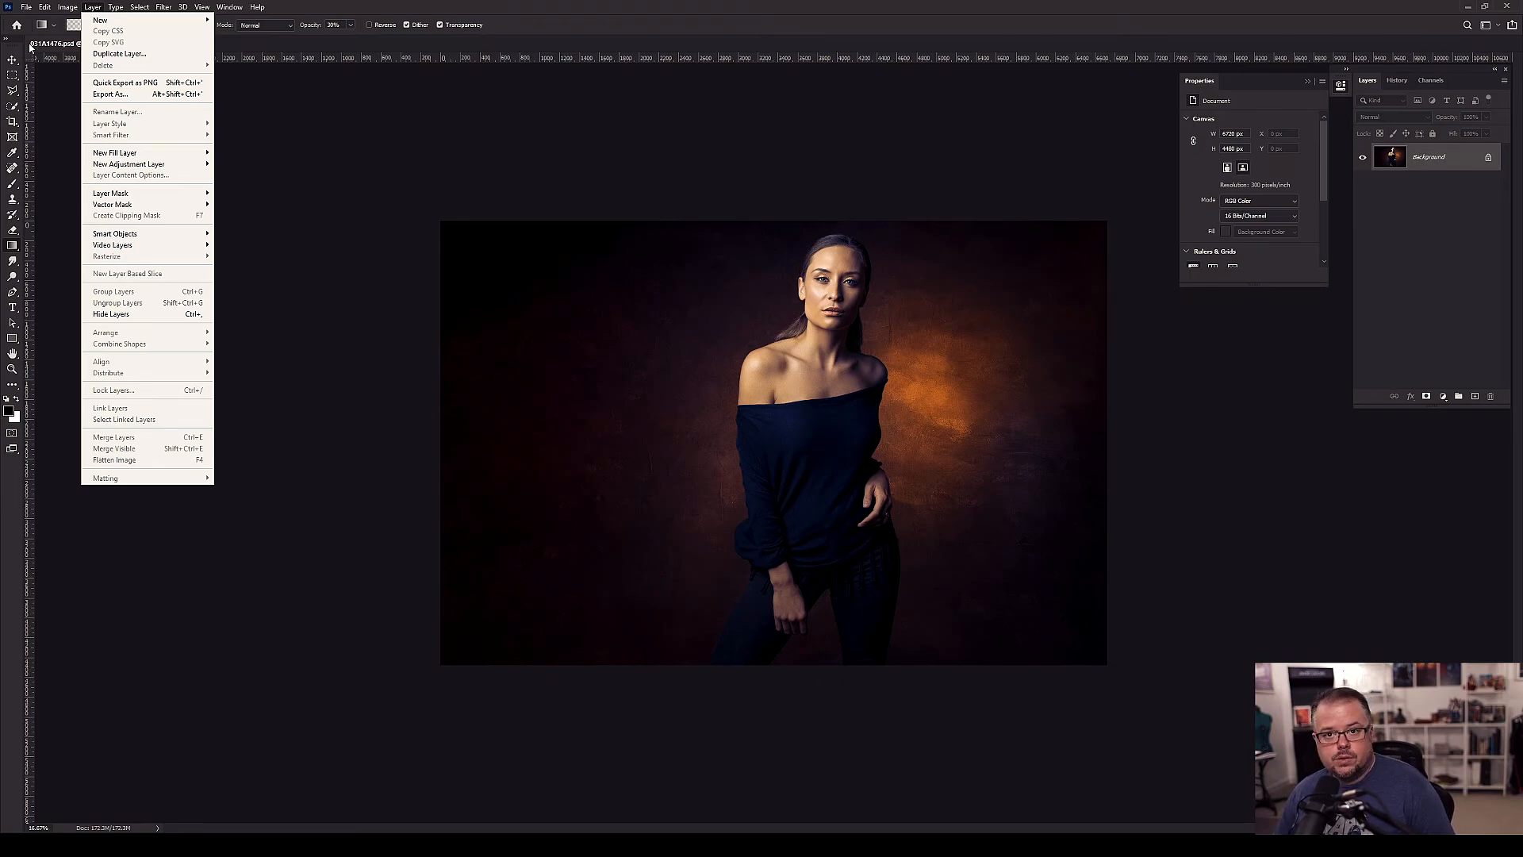
click(44, 7)
click(44, 8)
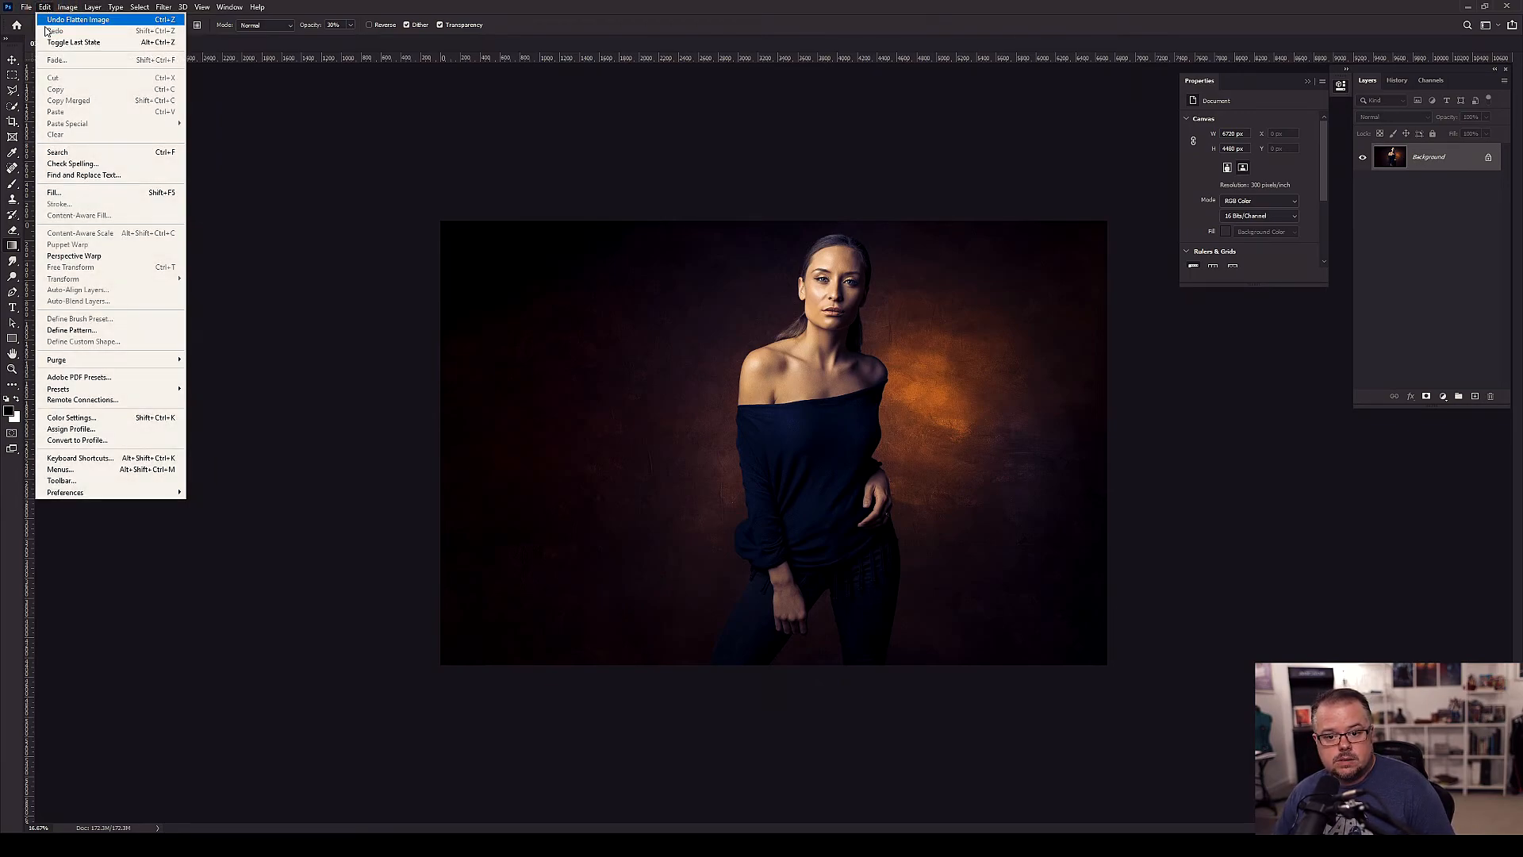
click(84, 458)
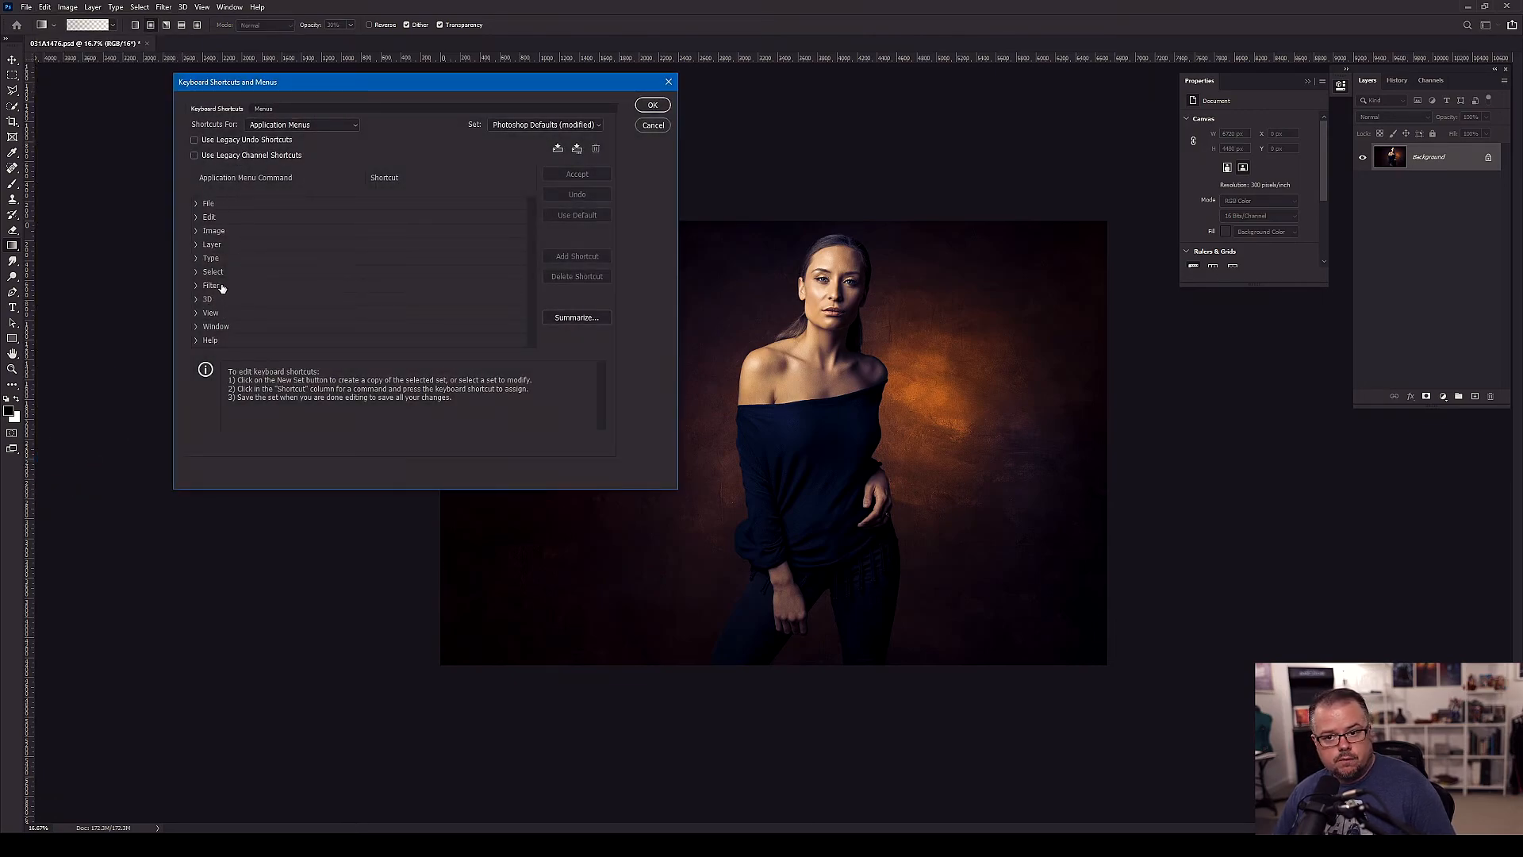
click(197, 245)
scroll(262, 294, down, 2)
scroll(289, 302, down, 15)
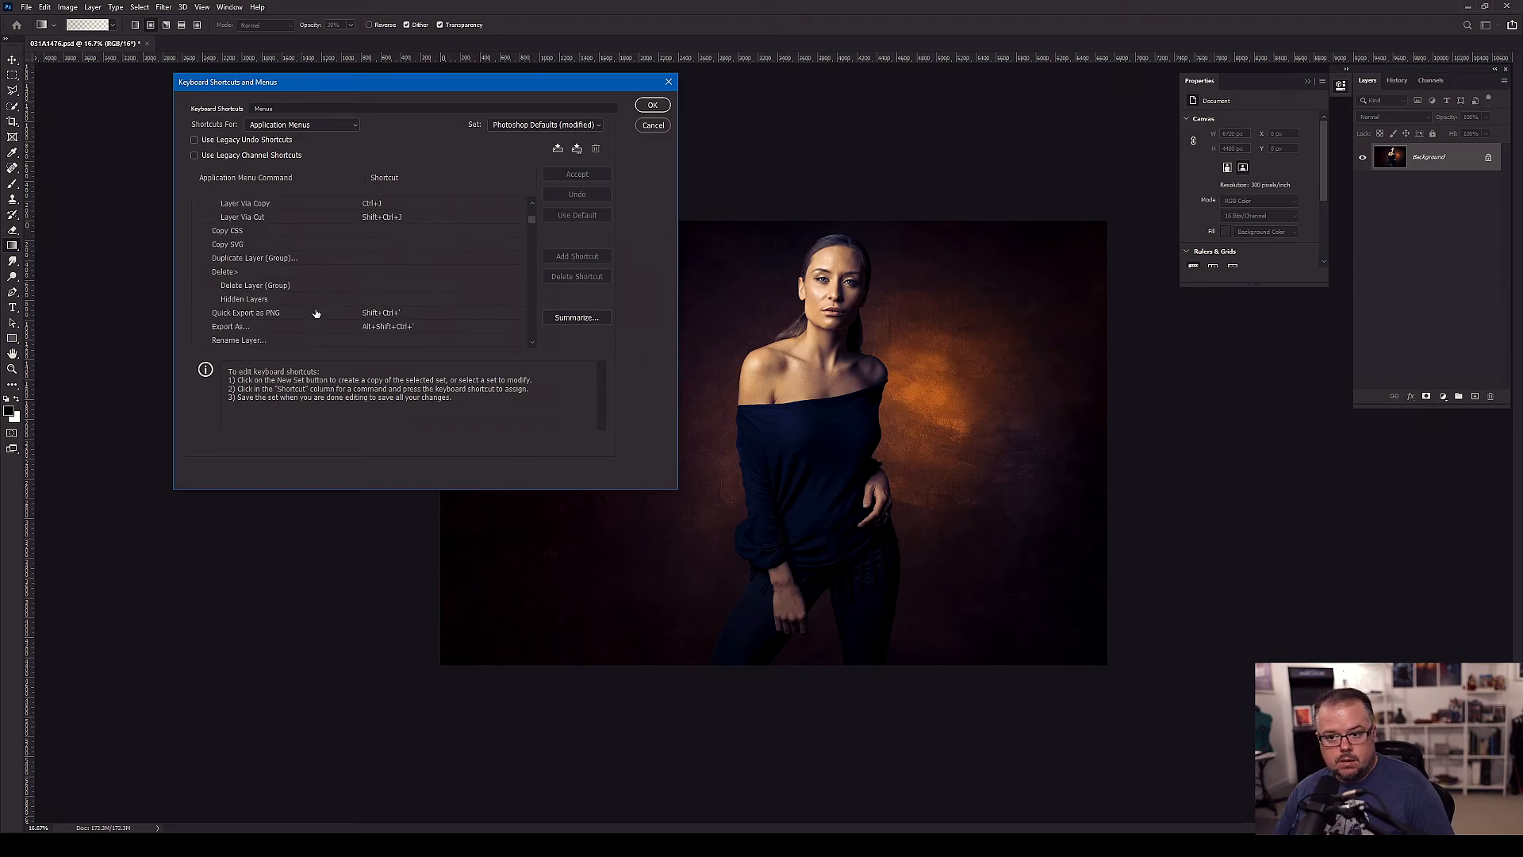
scroll(310, 317, down, 15)
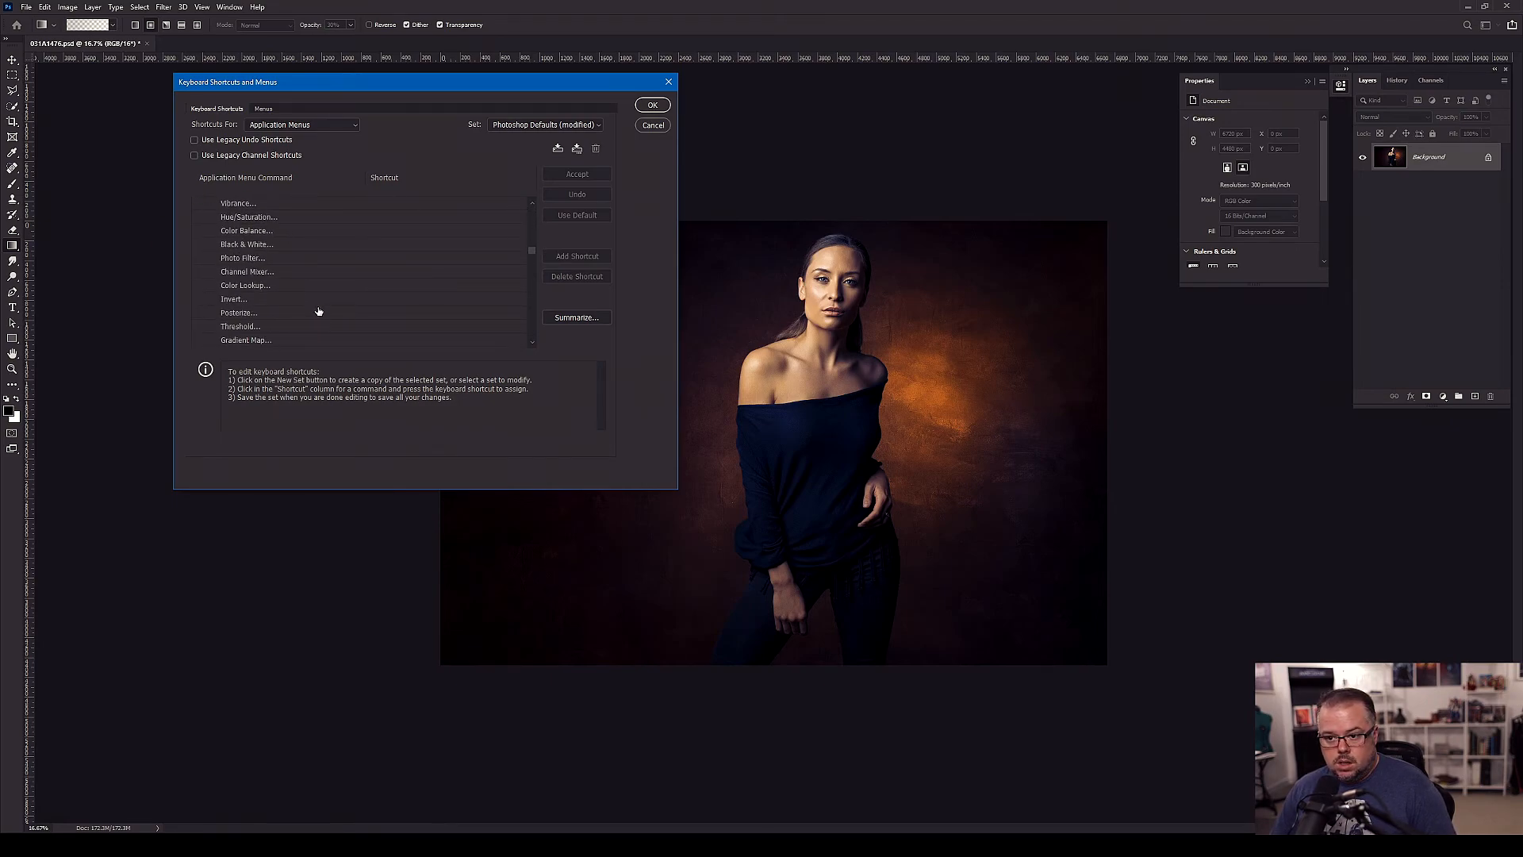
scroll(327, 315, down, 15)
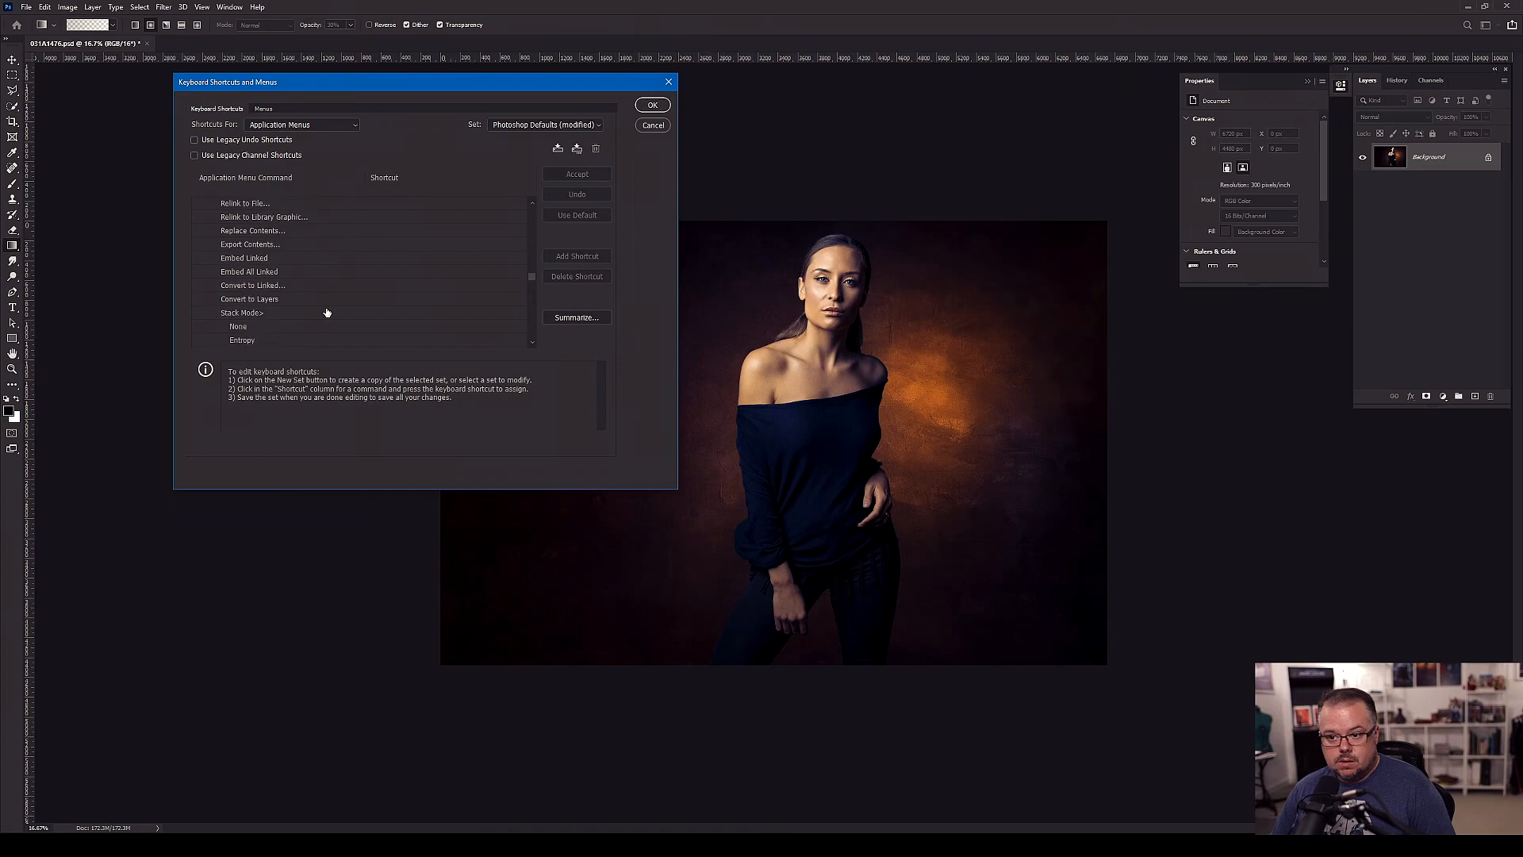
scroll(327, 316, down, 15)
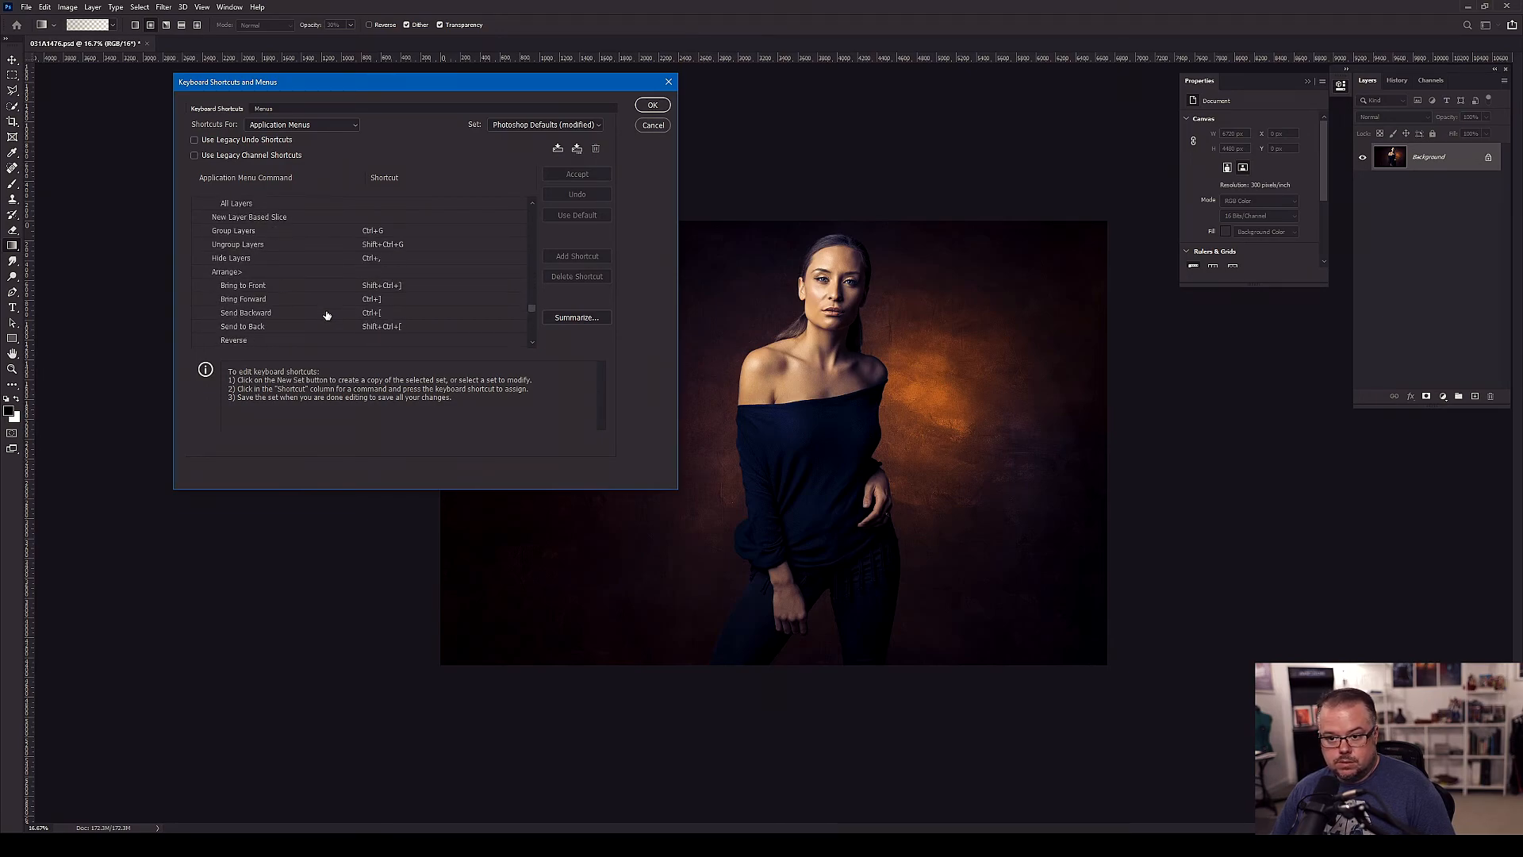
scroll(327, 316, down, 5)
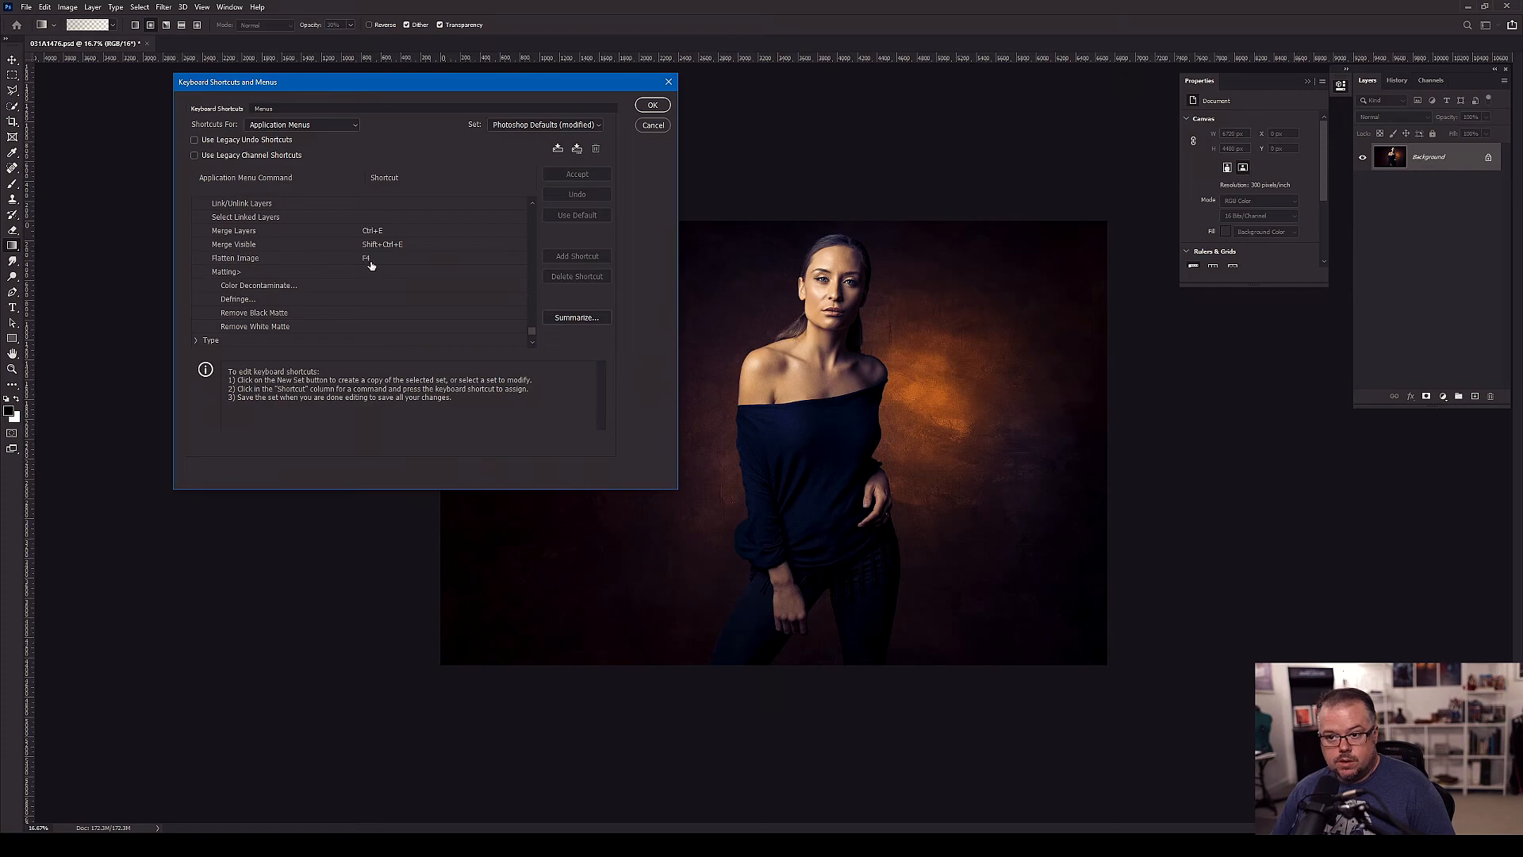
click(653, 125)
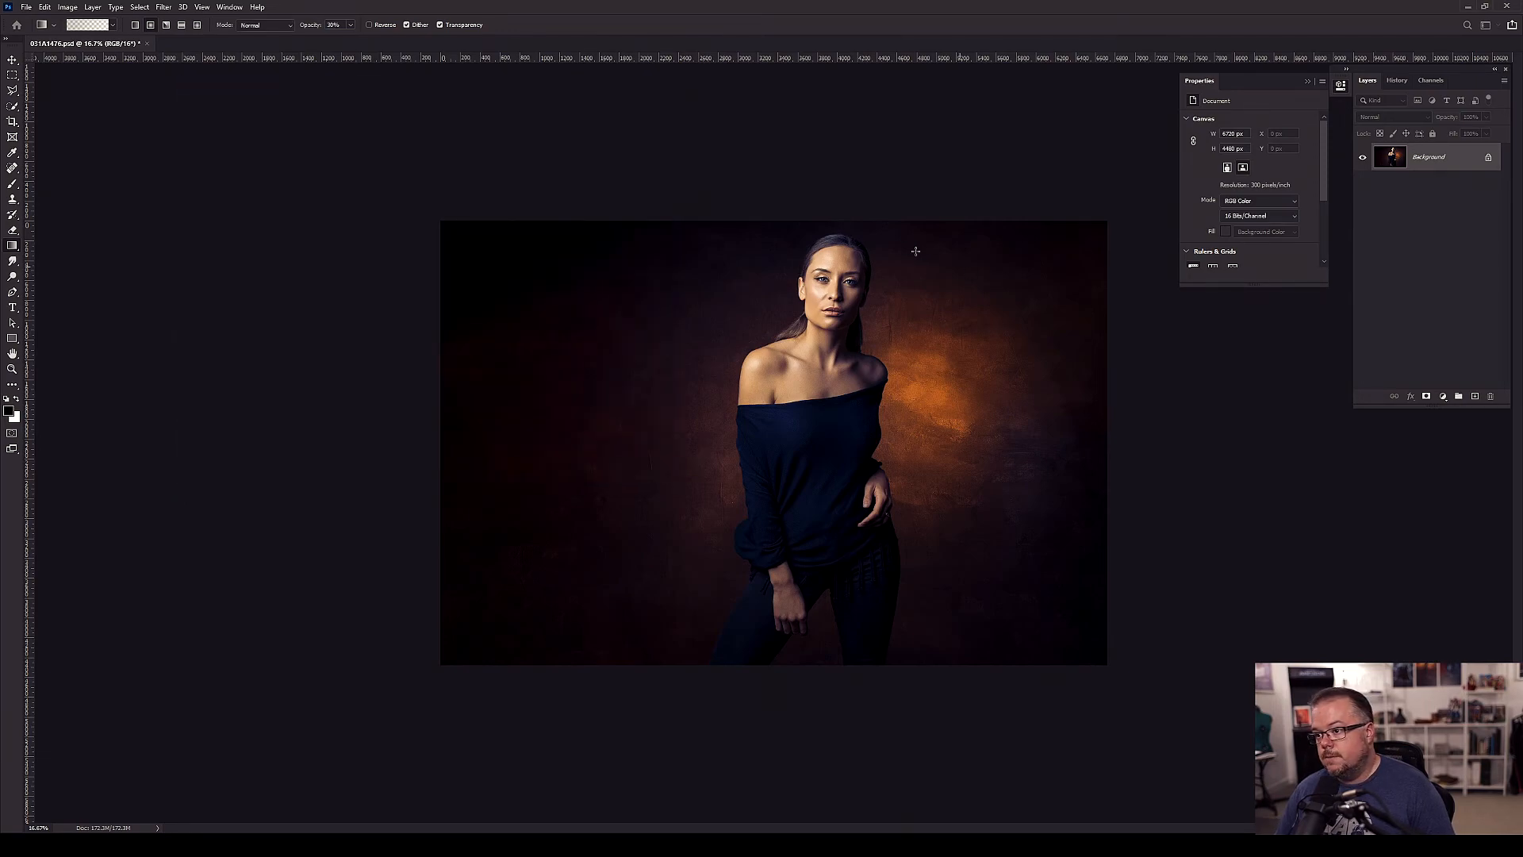